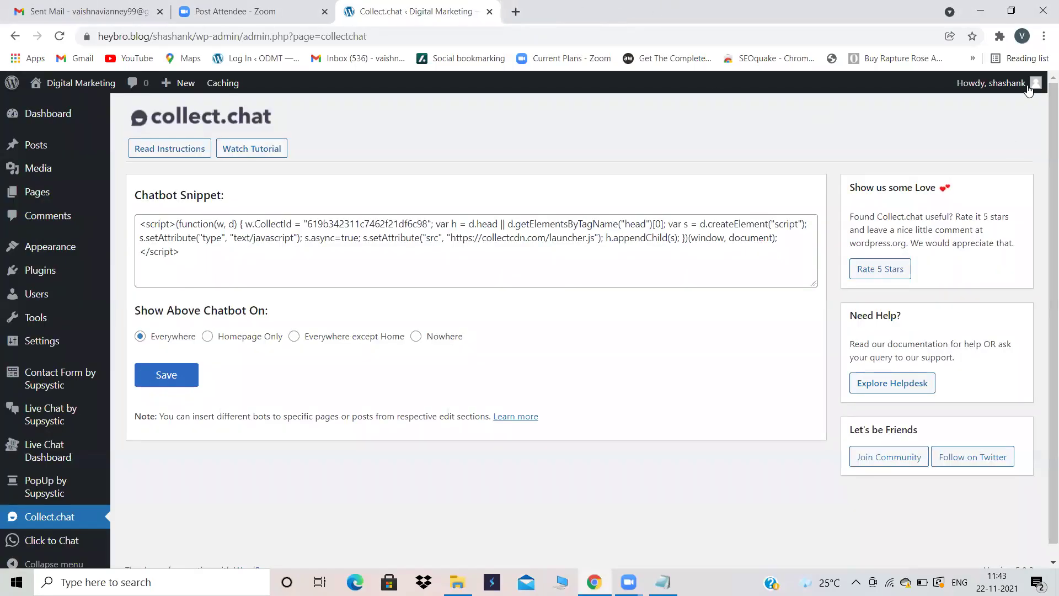
right_click(54, 86)
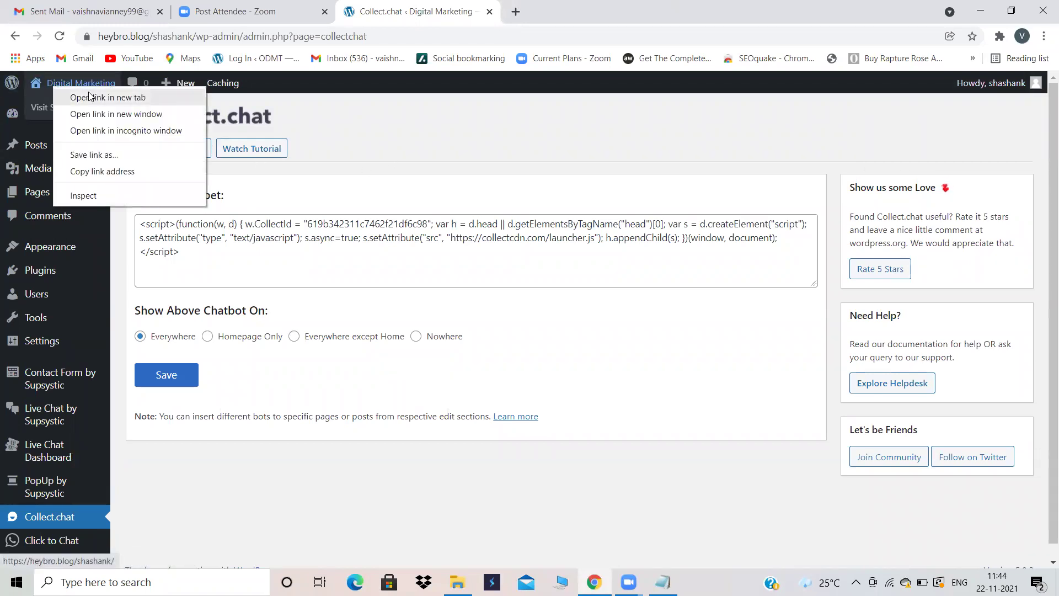
key("Escape")
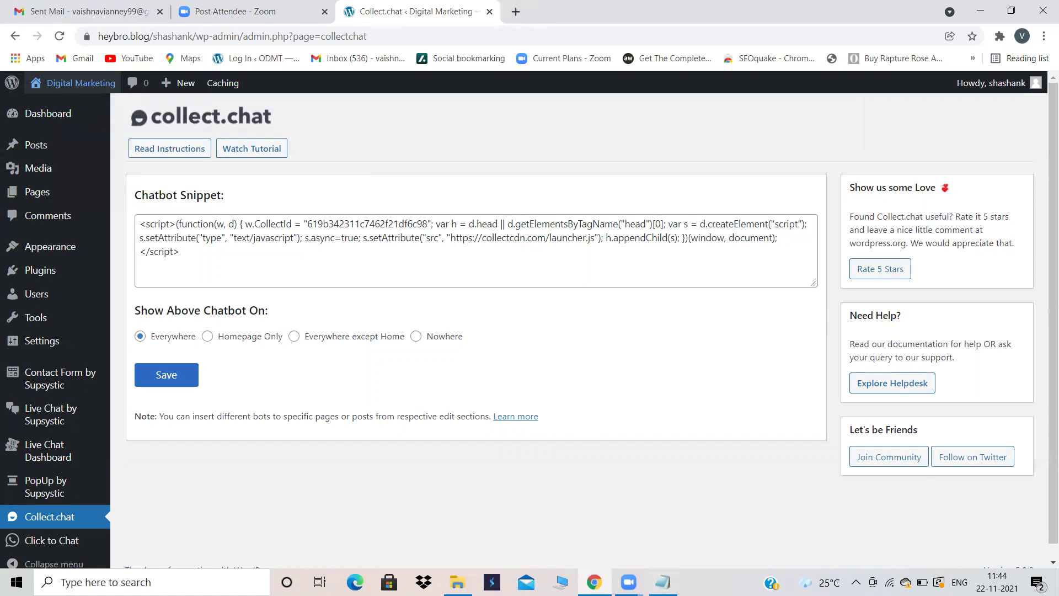
Switch to Notepad and write "page builder..", "elementor", "divi" and "wp bakery" on separate lines
left_click(663, 582)
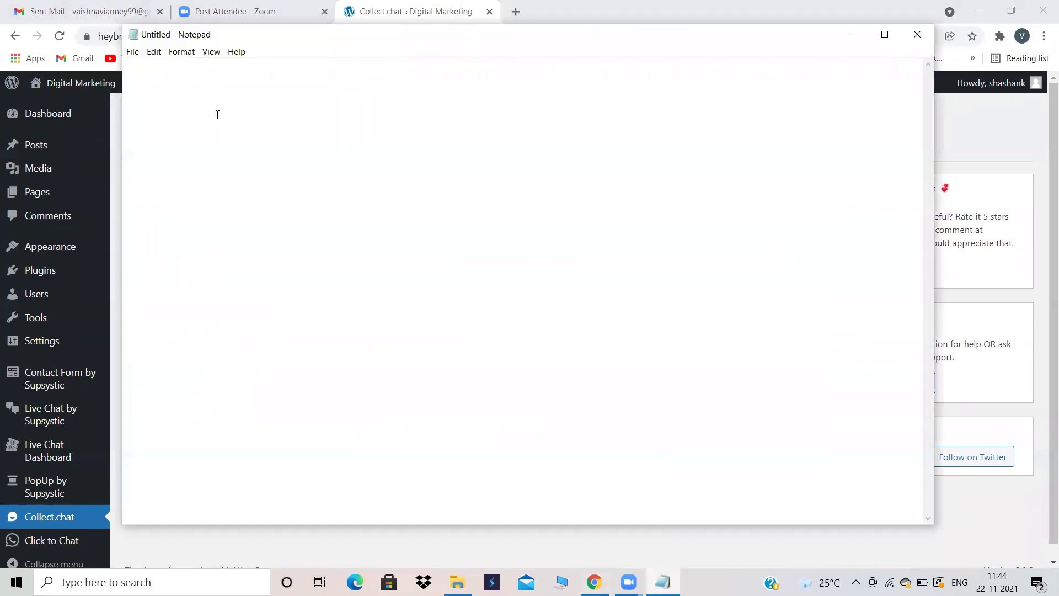
type("page builder")
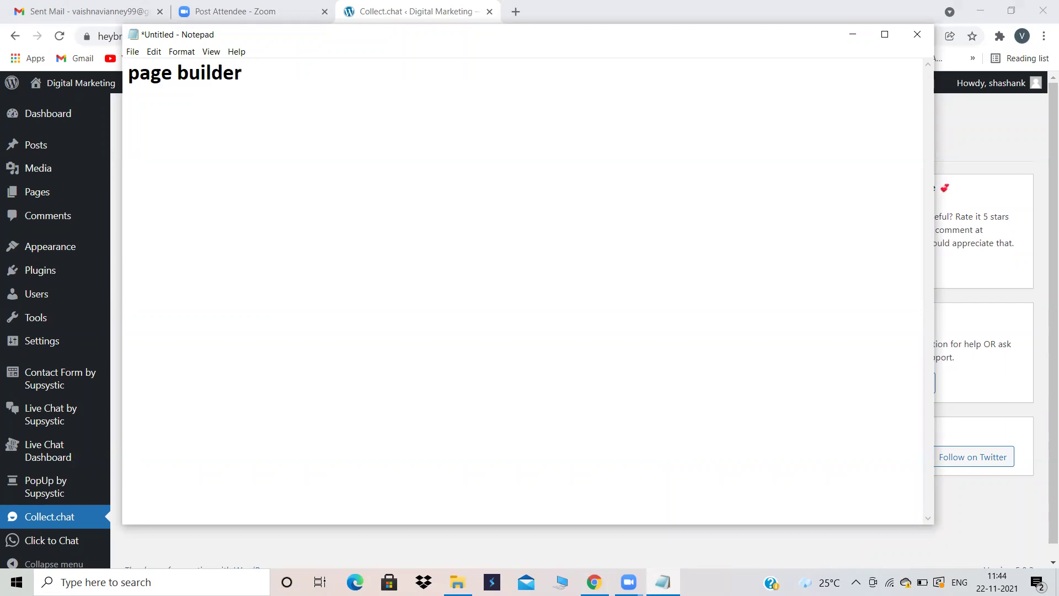
type("..")
key("Return")
type("elementor")
key("Return")
type("divi")
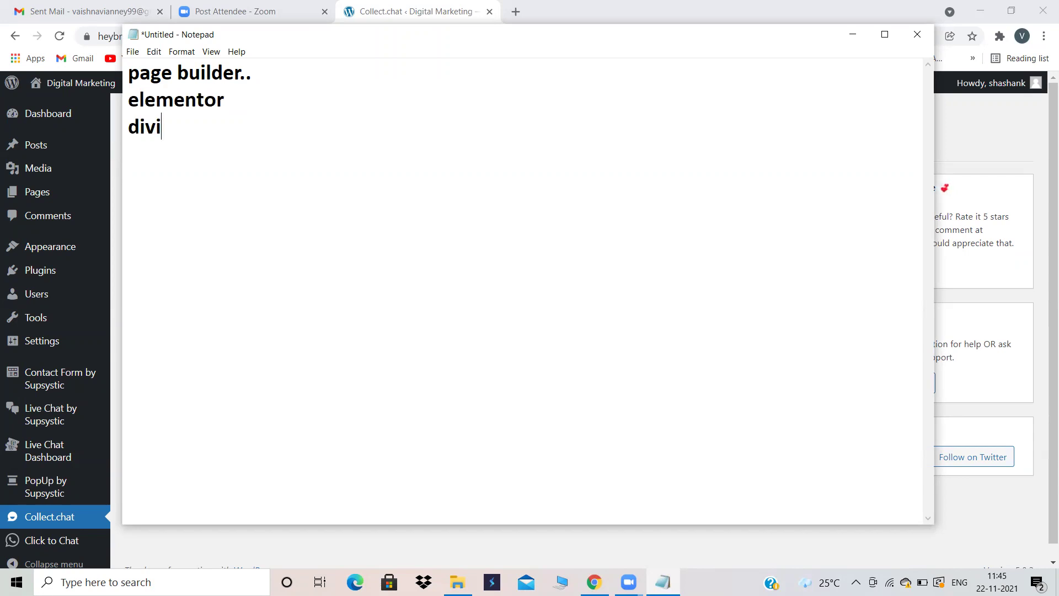
key("Return")
type("wp bakery")
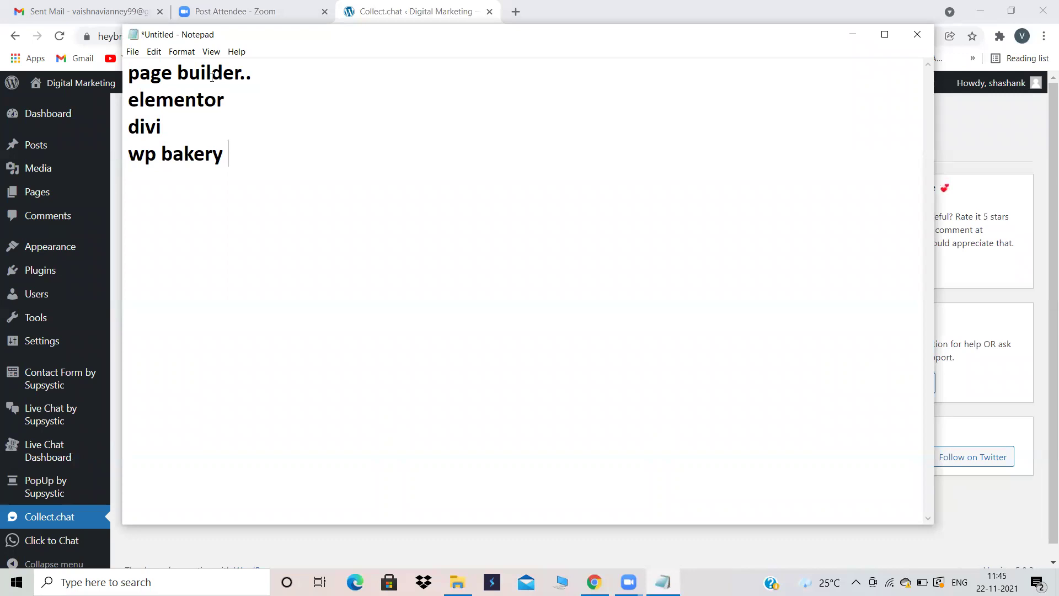
Add the word "plugin" after "elementor" in the notes and minimize Notepad
mouse_move(227, 100)
left_mouse_down()
mouse_move(118, 98)
mouse_move(212, 125)
mouse_move(233, 104)
left_mouse_up()
type("plugin")
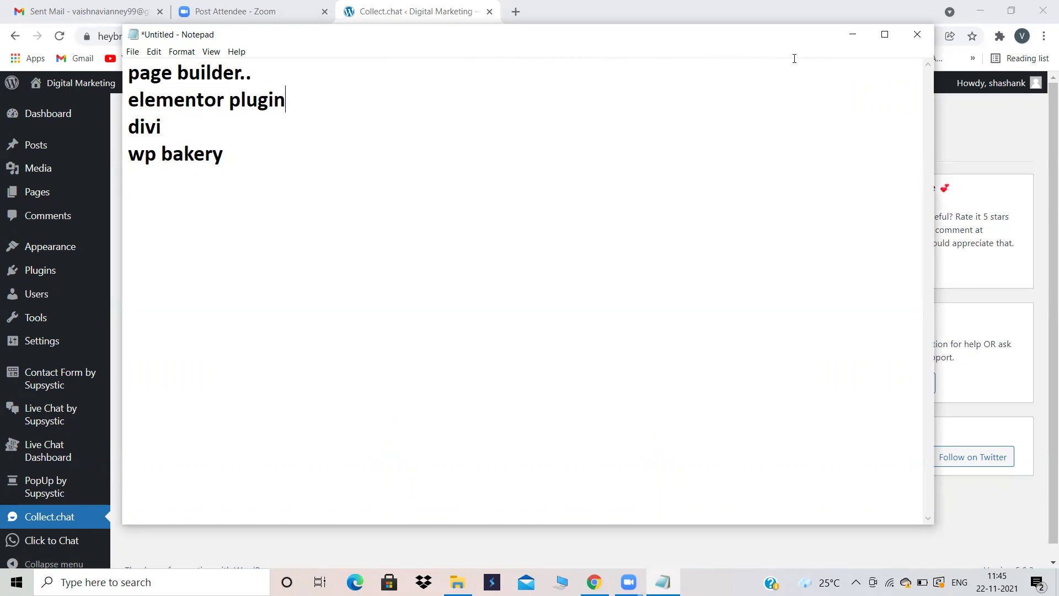
left_click(859, 31)
Open the page for adding new WordPress plugins and search for "elementor"
mouse_move(35, 328)
mouse_move(38, 269)
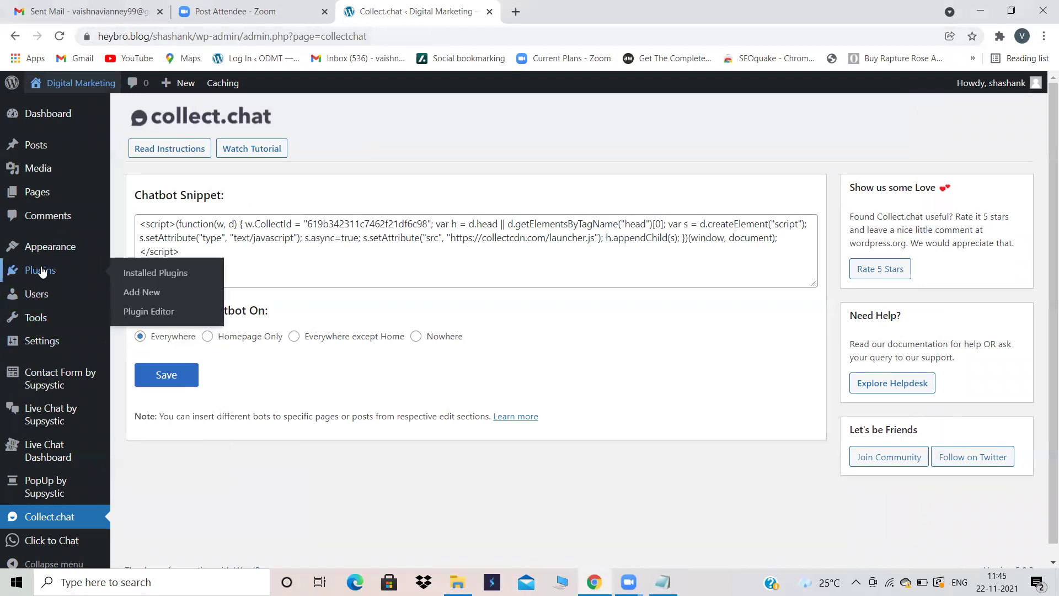
left_click(147, 293)
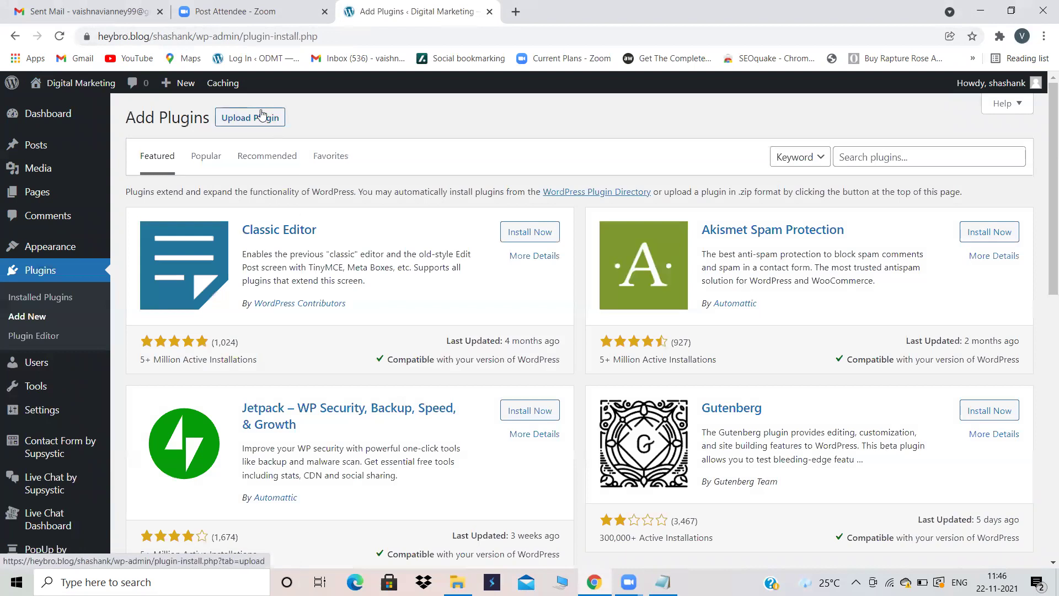
scroll(444, 393, "down", 9)
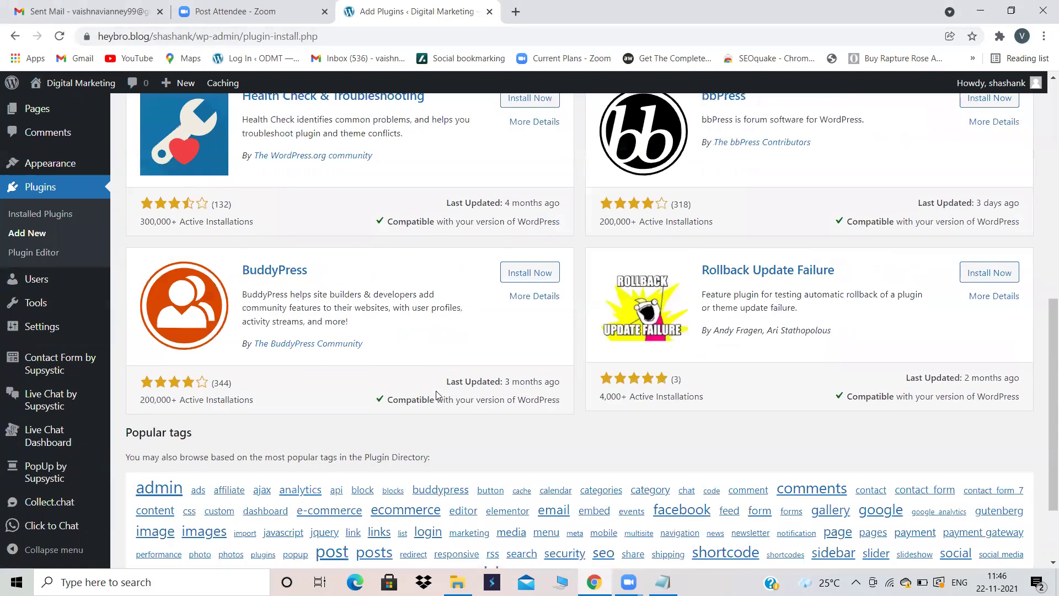
scroll(441, 394, "up", 9)
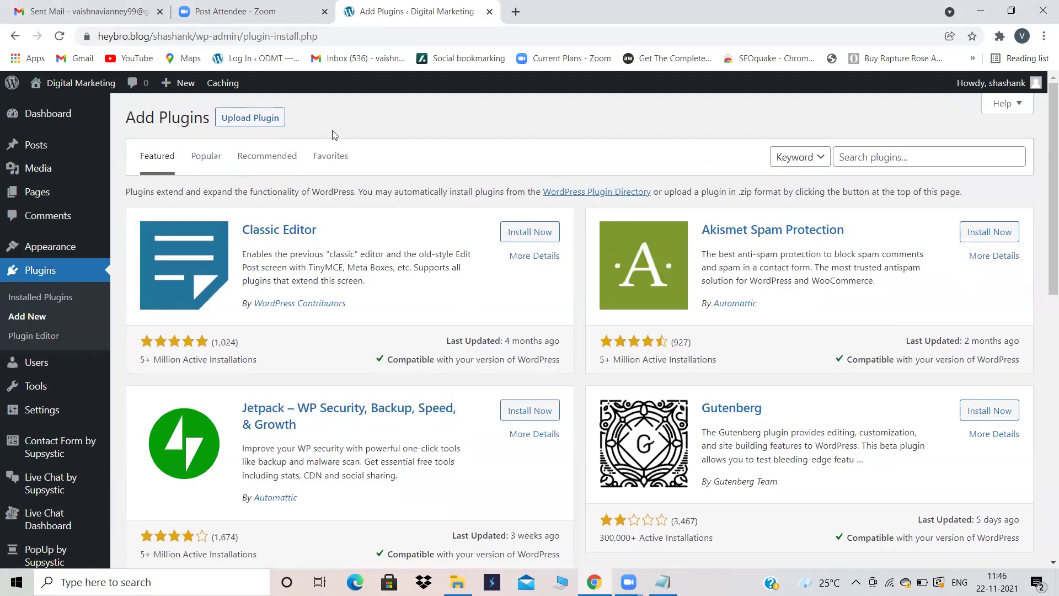
left_click(850, 156)
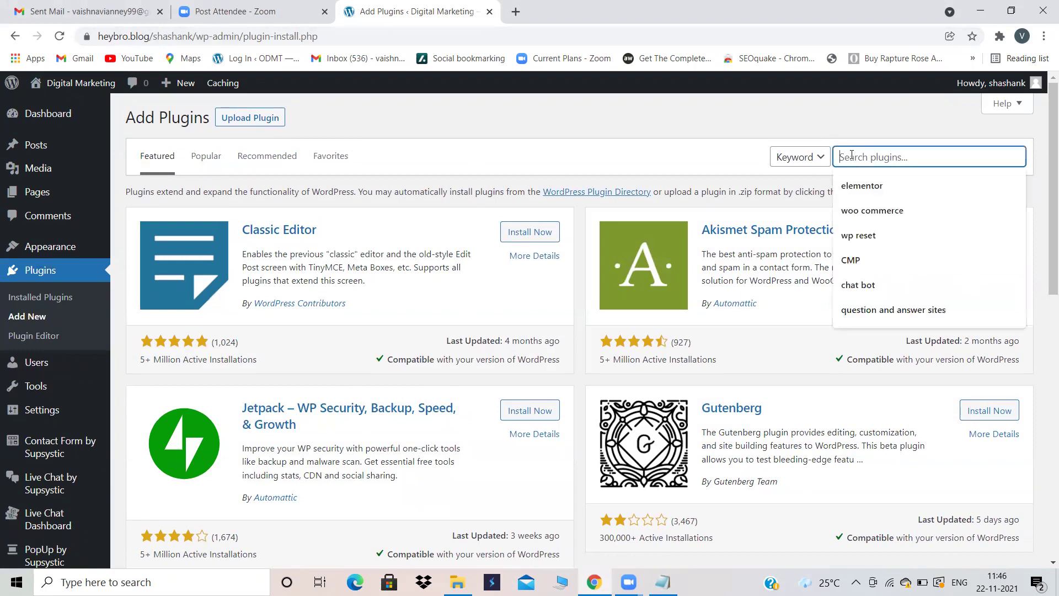
left_click(867, 183)
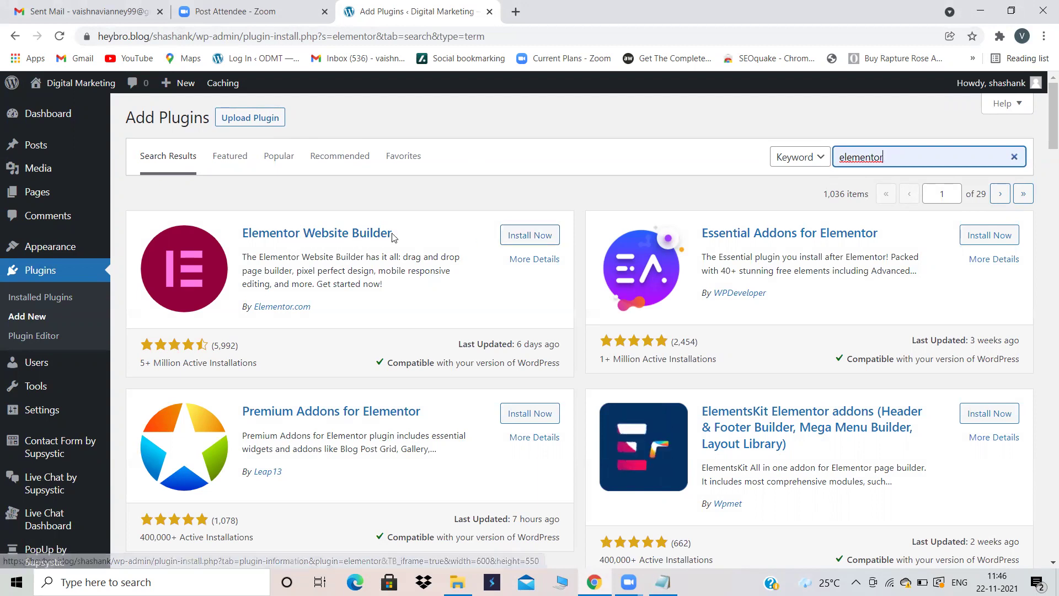
Install and activate the Elementor Website Builder plugin, and look over the installed plugins
left_click(532, 238)
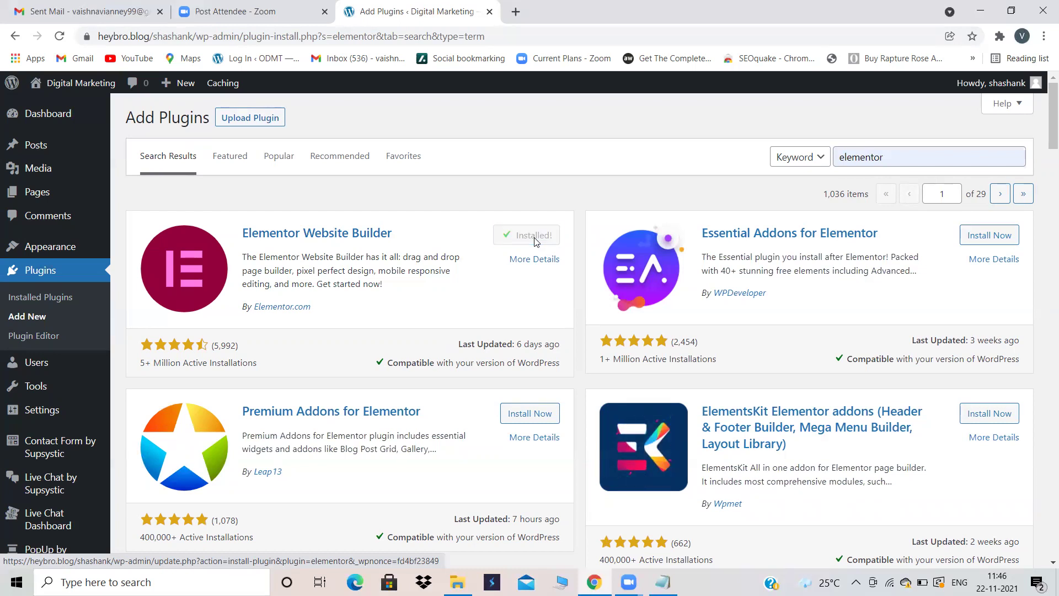
left_click(528, 236)
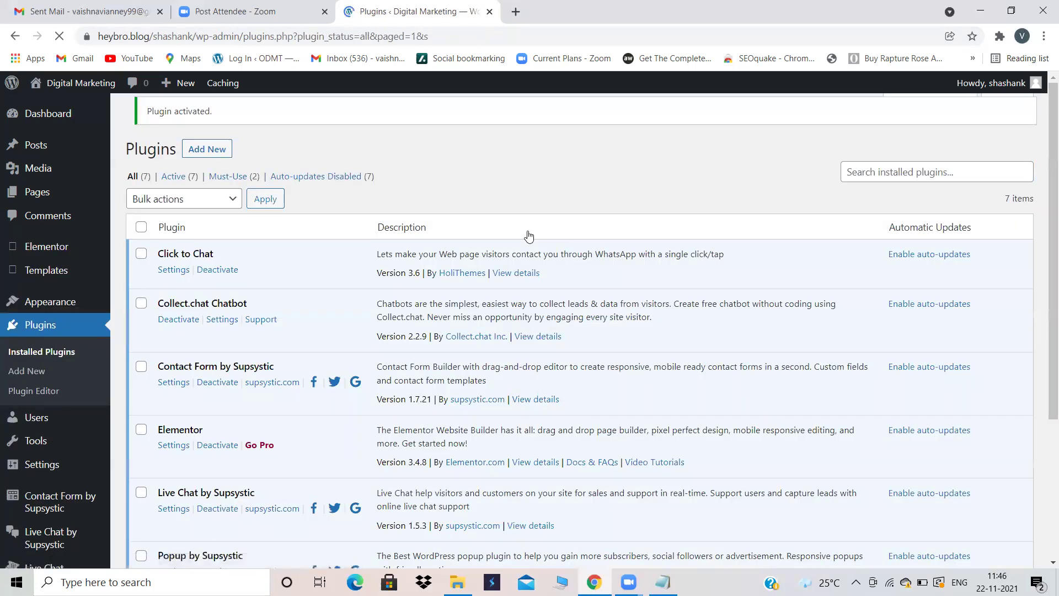
scroll(436, 372, "down", 1)
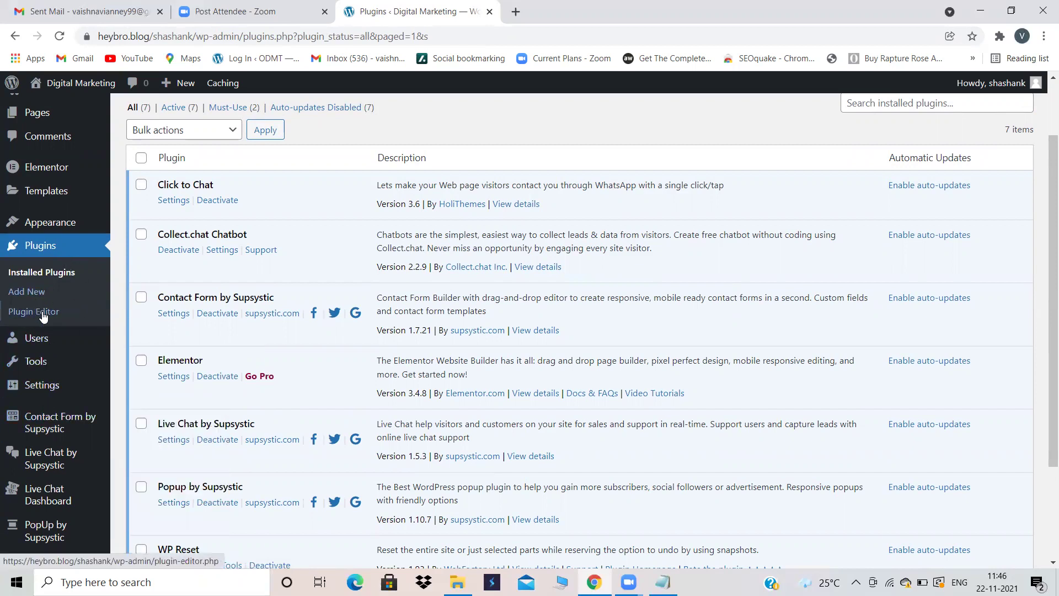
scroll(44, 320, "up", 2)
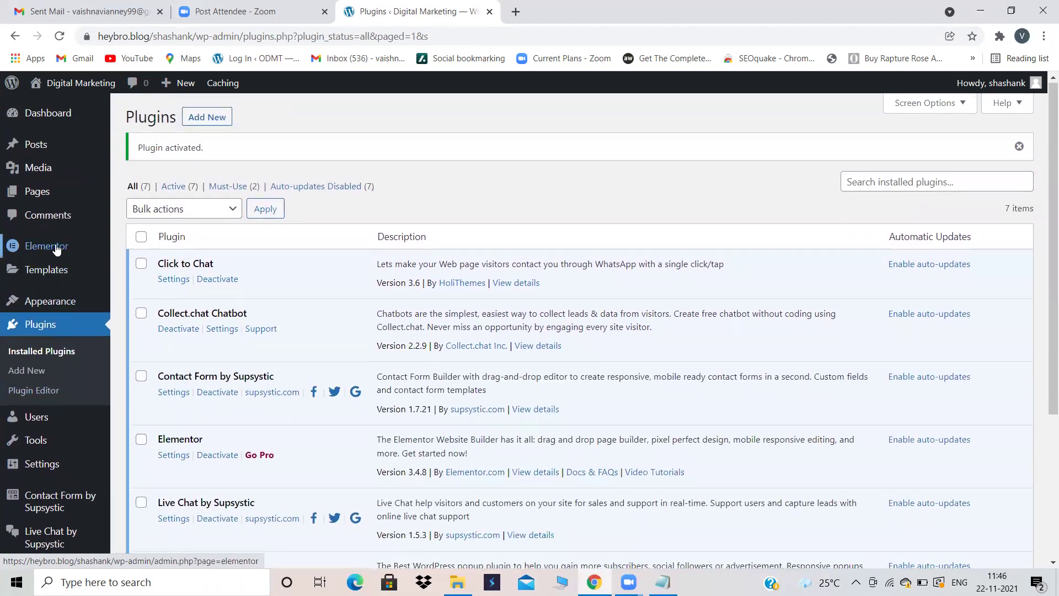
mouse_move(54, 251)
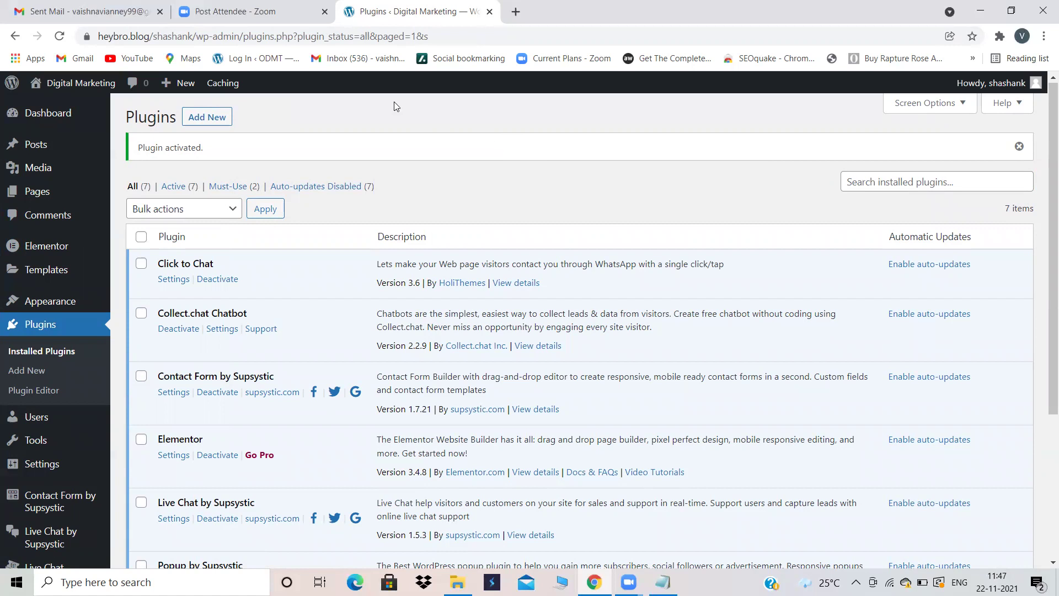
From the Pages section, open the Test page for editing with Elementor and dismiss the newsletter popup
left_click(41, 190)
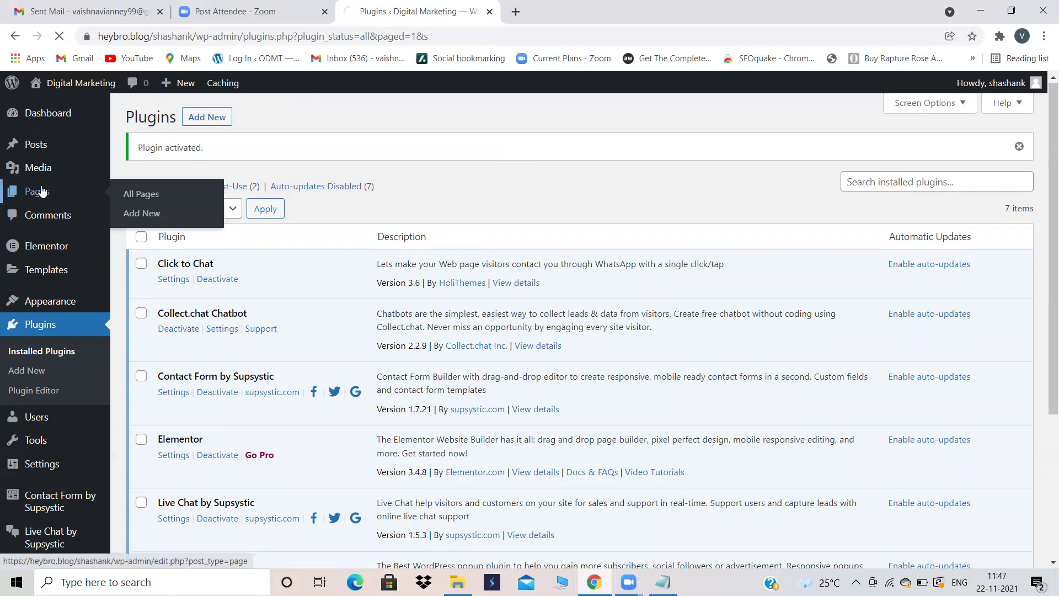
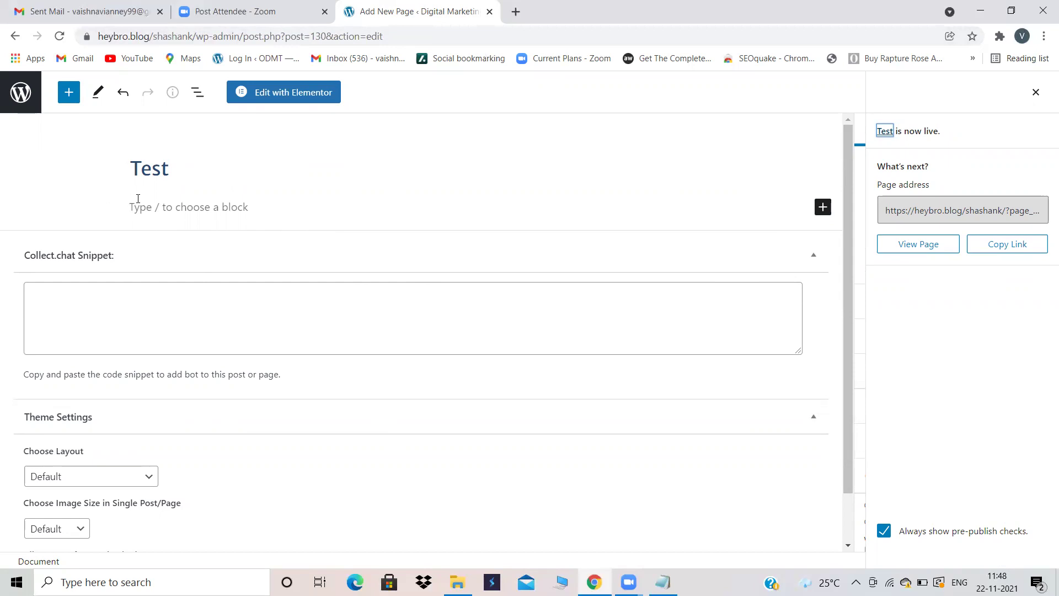
left_click(295, 95)
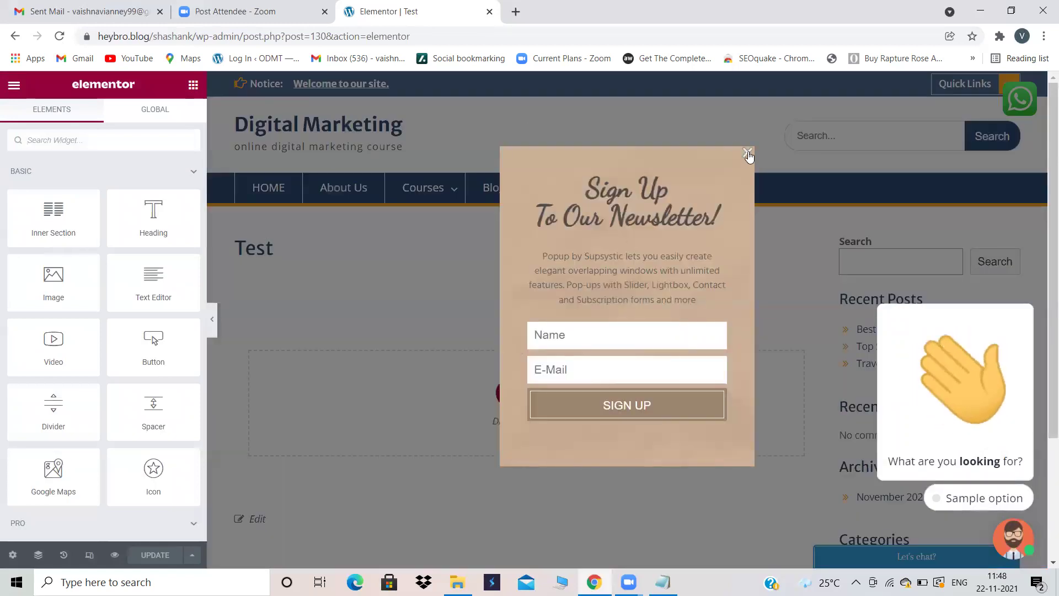
left_click(747, 151)
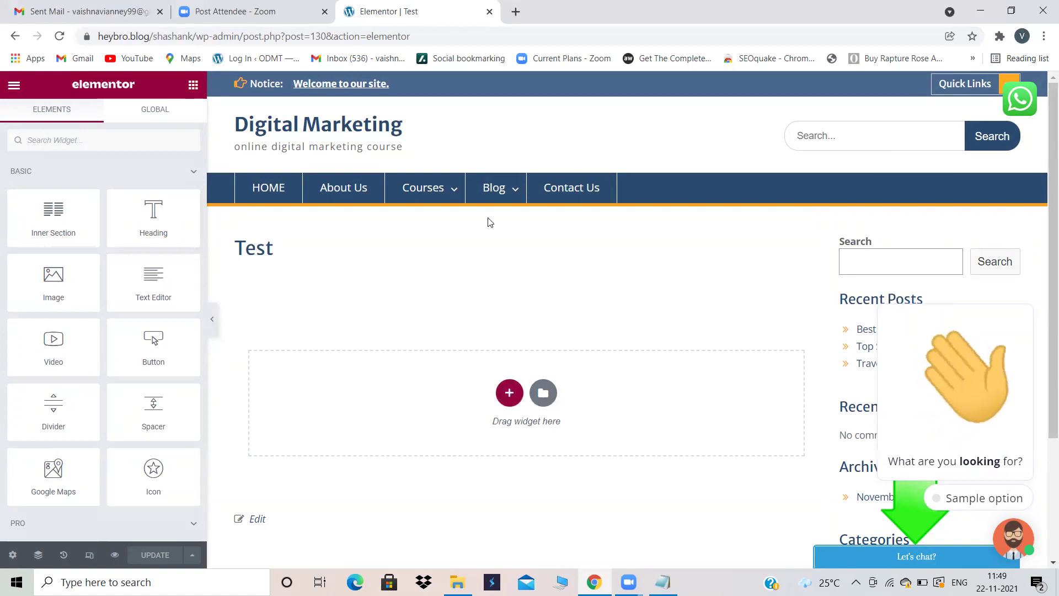
Add a single-column section below the Test title and place a Heading widget in it
left_click(507, 392)
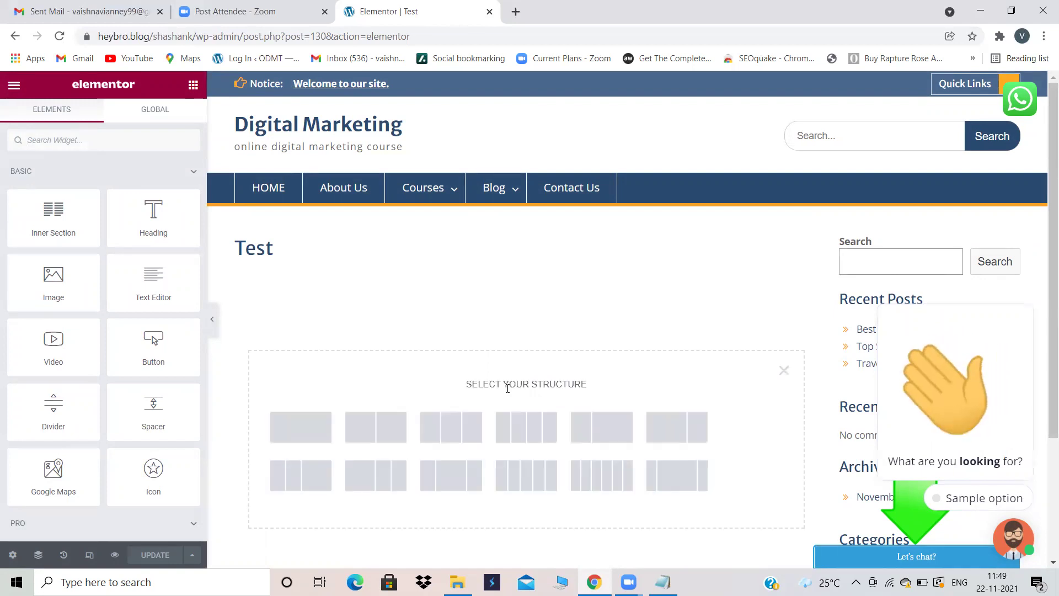
left_click(300, 428)
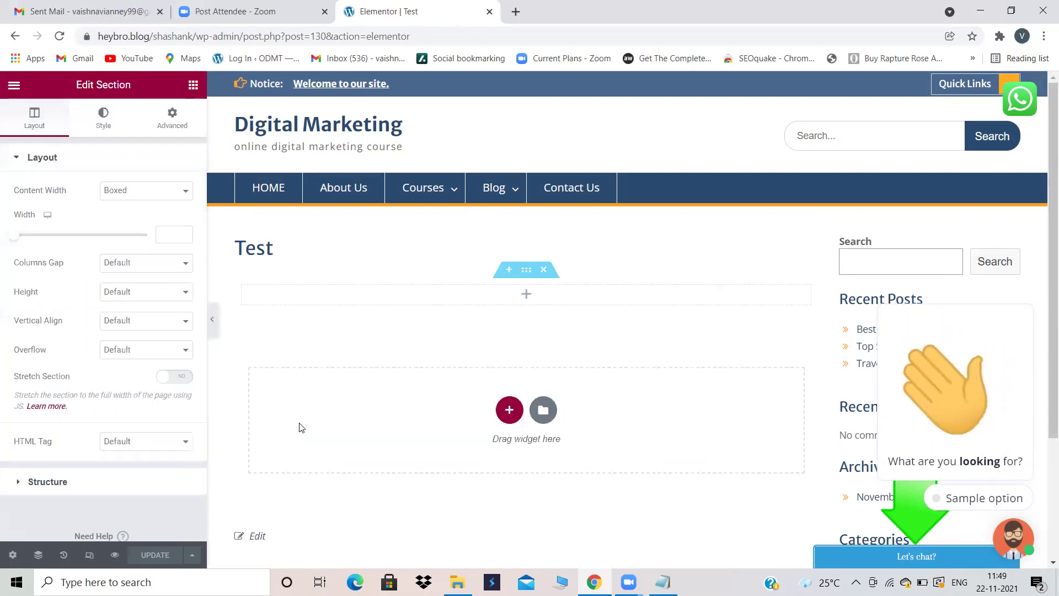
left_click(509, 411)
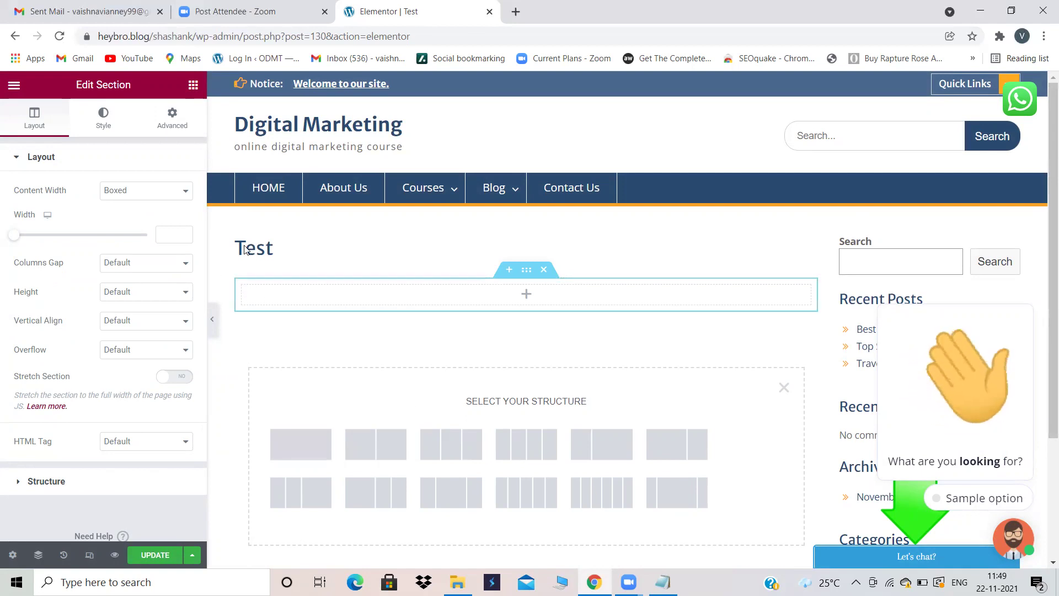
left_click(450, 293)
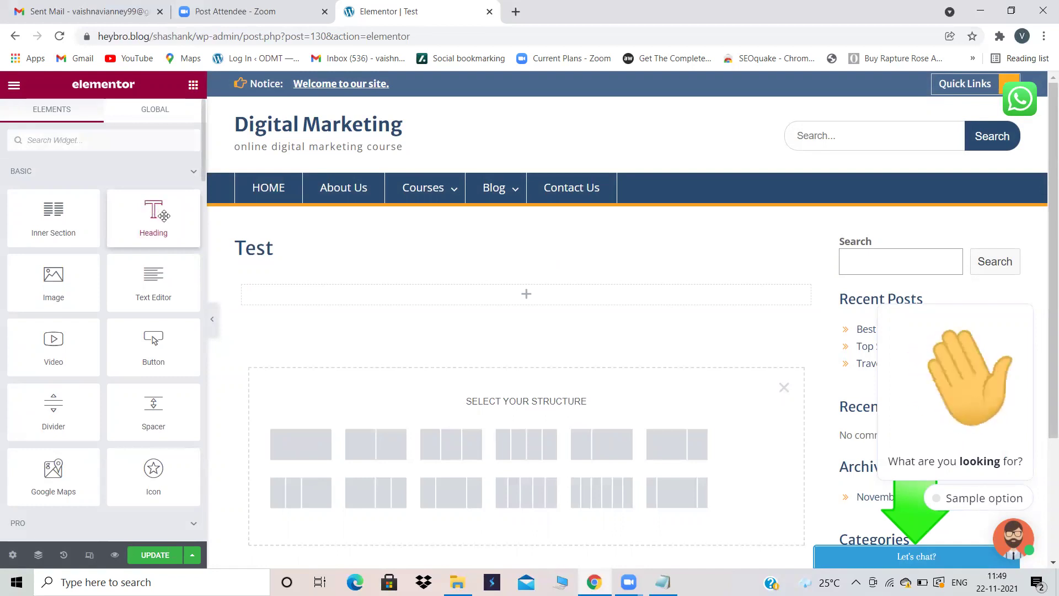
left_click_drag(153, 218, 365, 294)
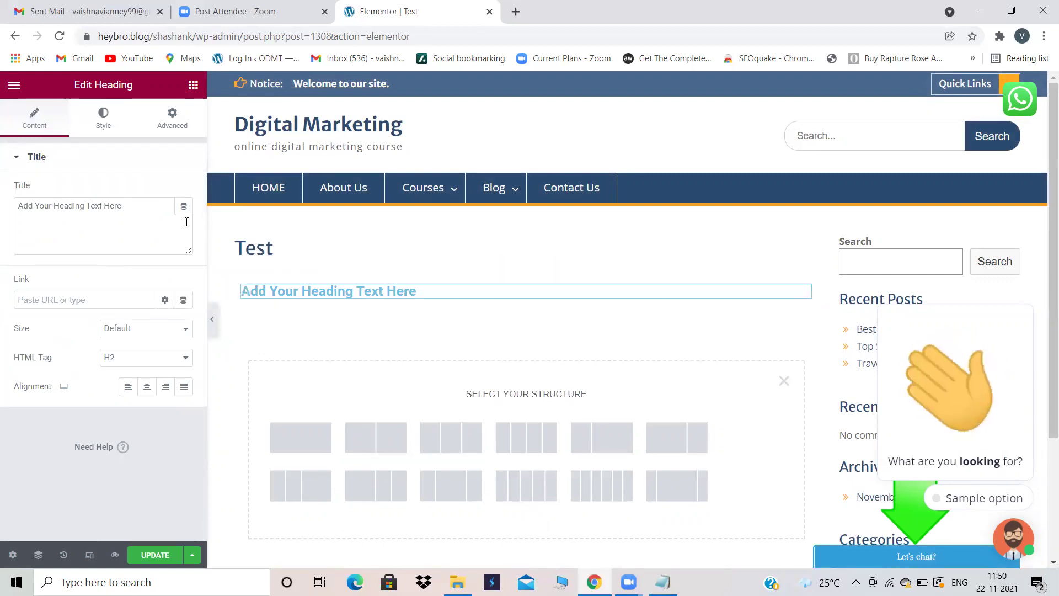
Replace the heading's placeholder text with "ONLINE DIGITAL MARKETING TRAINING"
left_click(433, 286)
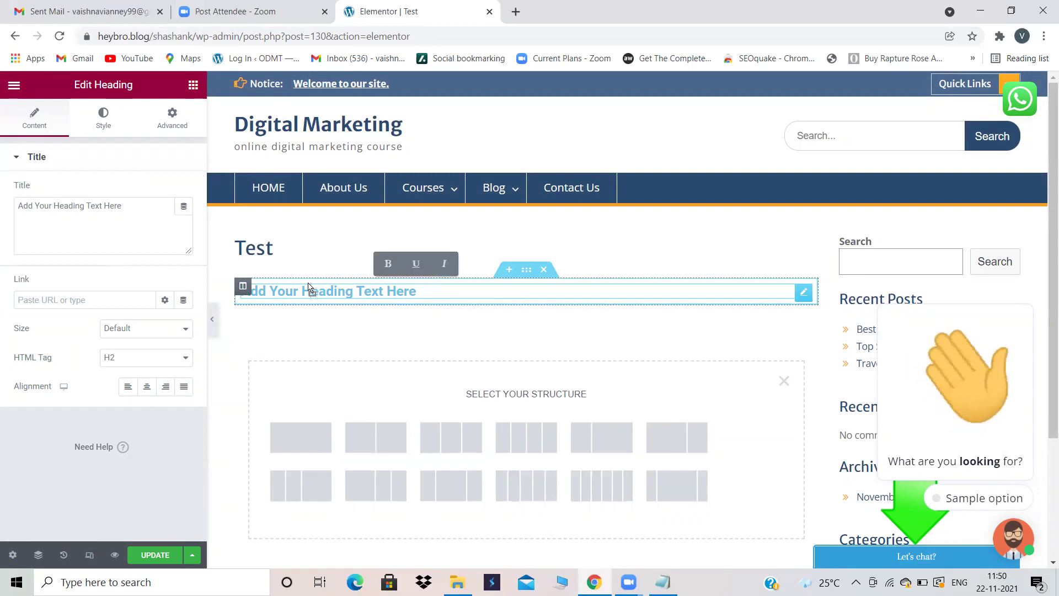
left_click_drag(156, 207, 28, 211)
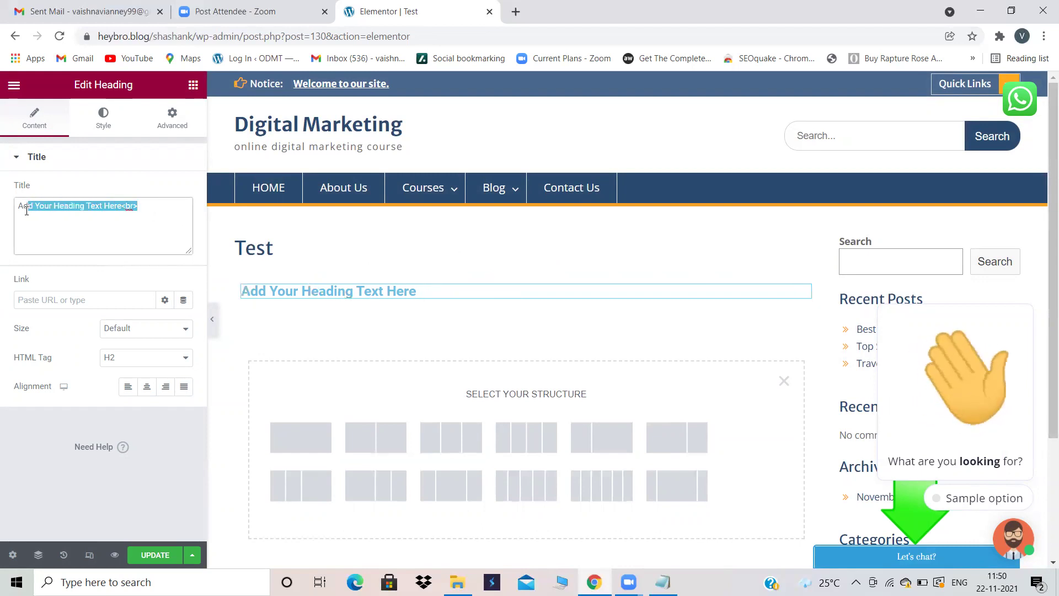
key("BackSpace")
key("BackSpace")
key("BackSpace")
type("ONLINE DIGITAL MARKETING TRAINING")
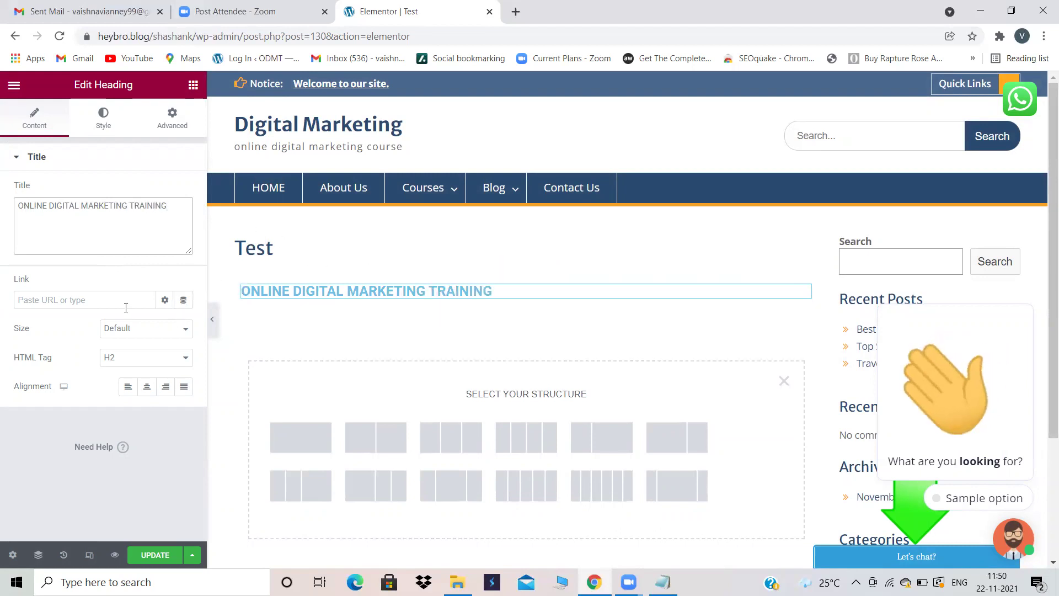
left_click(122, 306)
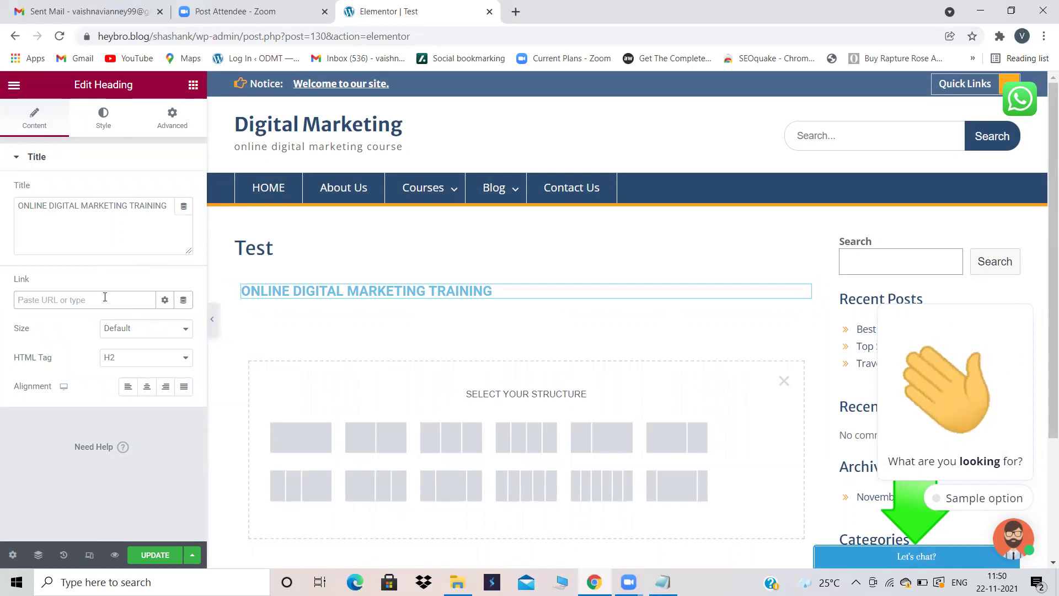
mouse_move(447, 189)
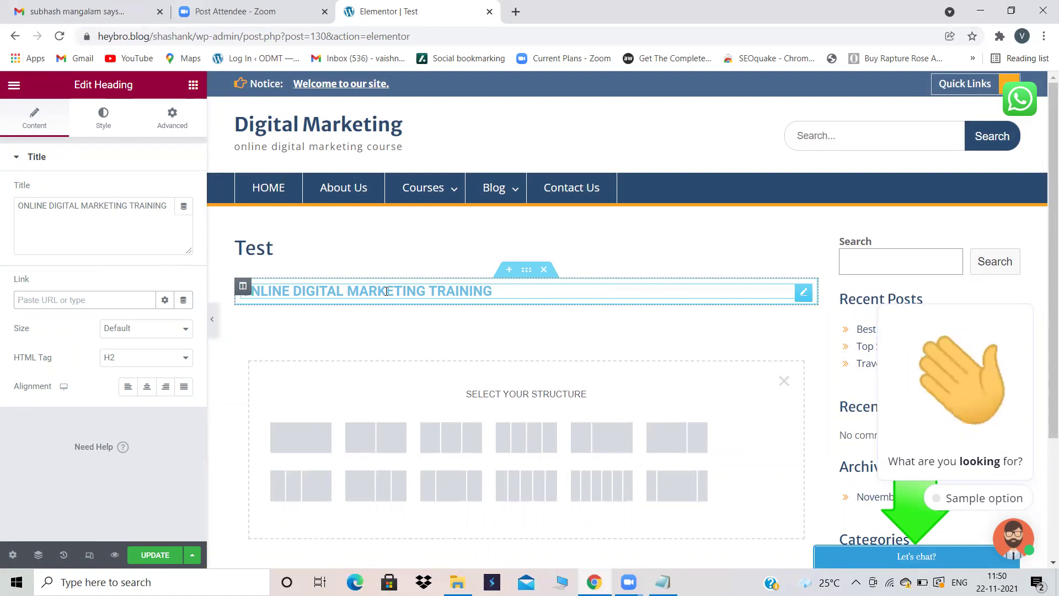
Try the Small size on the heading and set its size to Medium
left_click(181, 331)
left_click(157, 368)
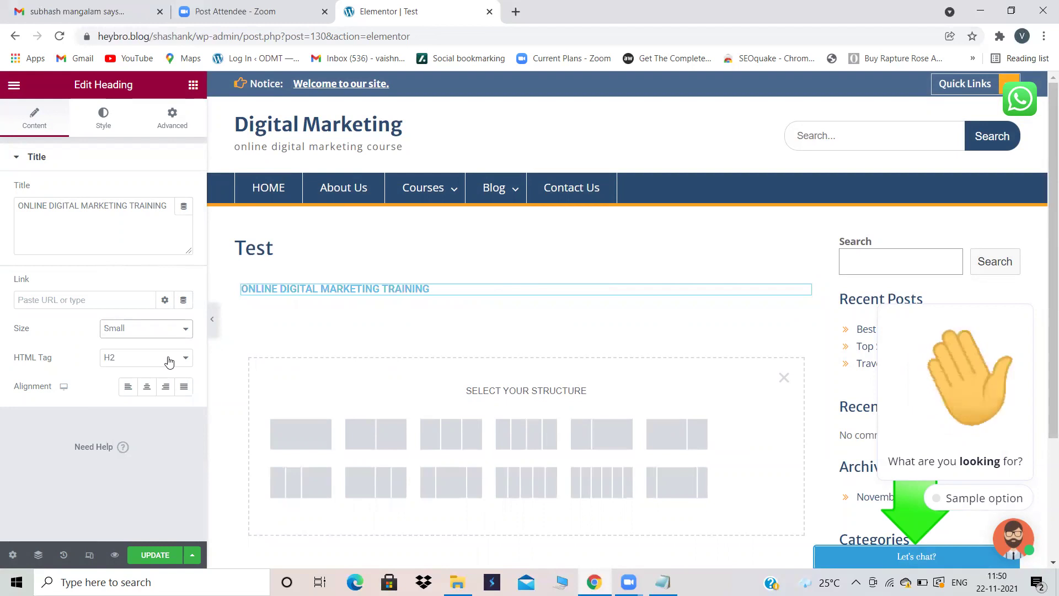
left_click(186, 331)
left_click(150, 393)
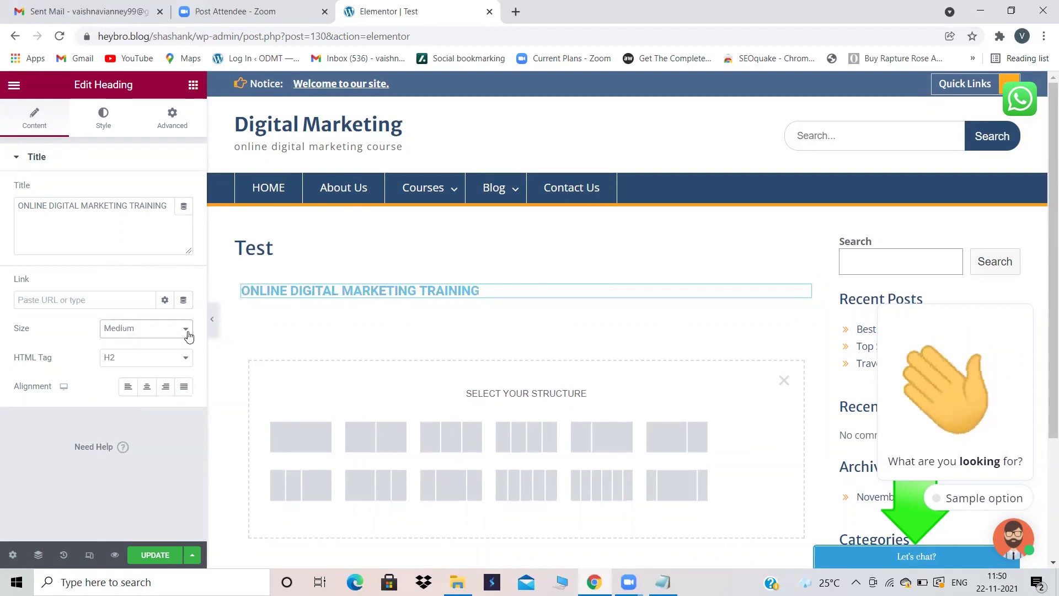
left_click(186, 331)
left_click(150, 420)
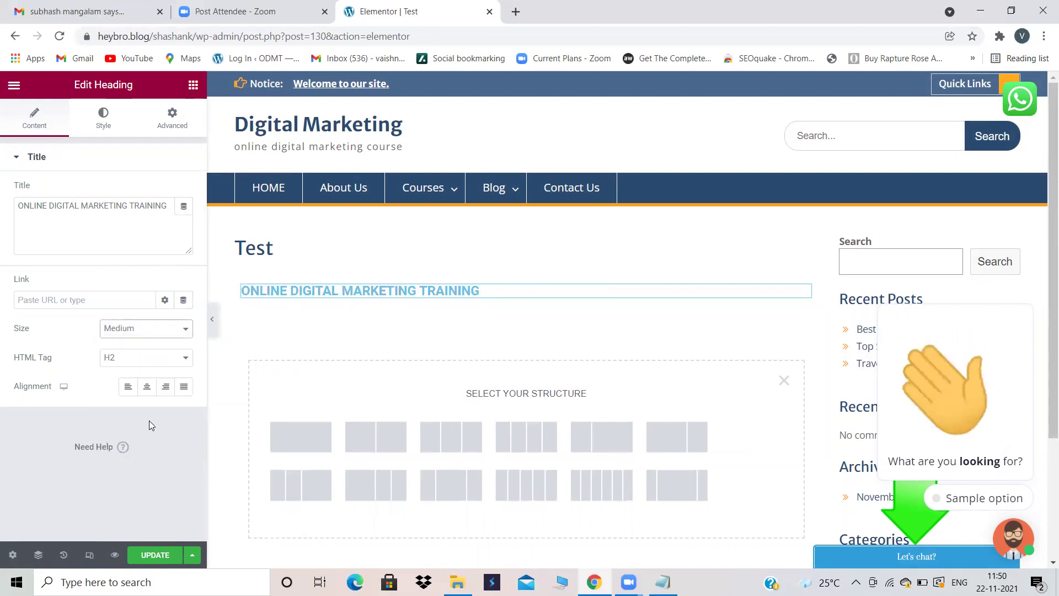
Try the XL, Default and Medium sizes on the heading and set its size to Large
left_click(182, 332)
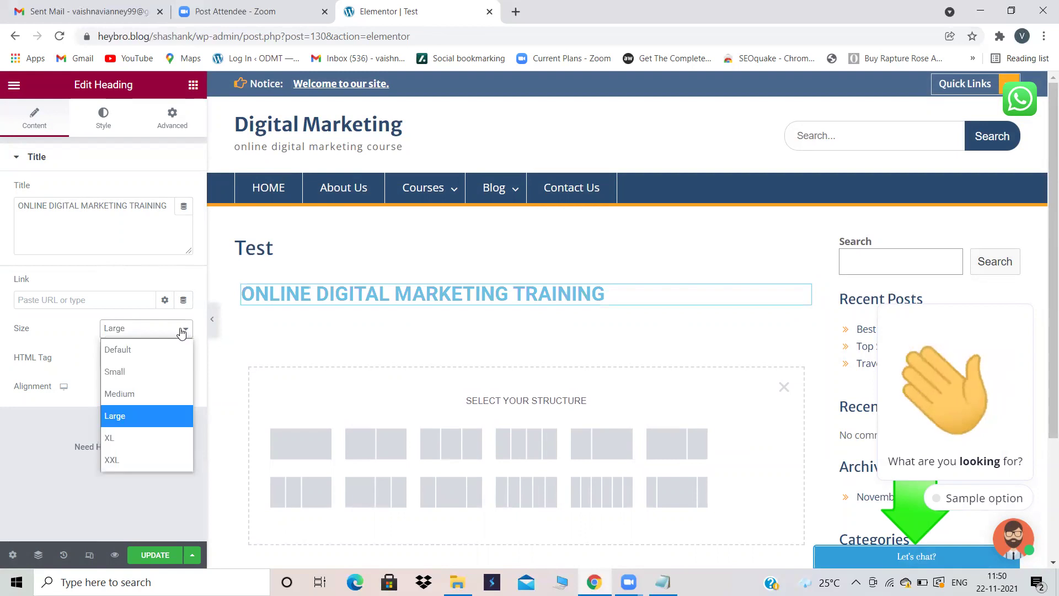
left_click(123, 437)
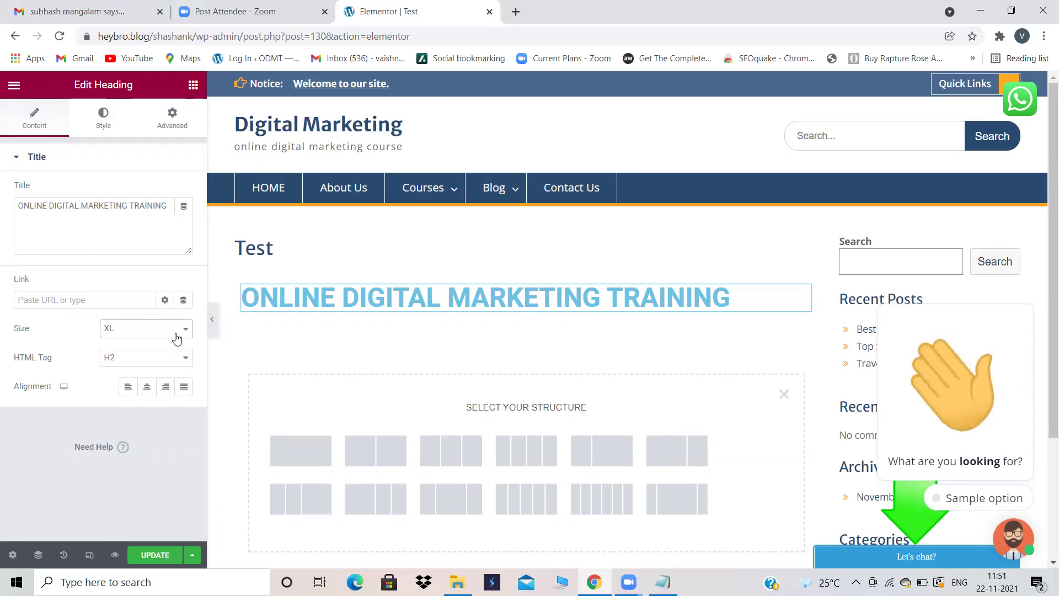
left_click(177, 328)
left_click(132, 413)
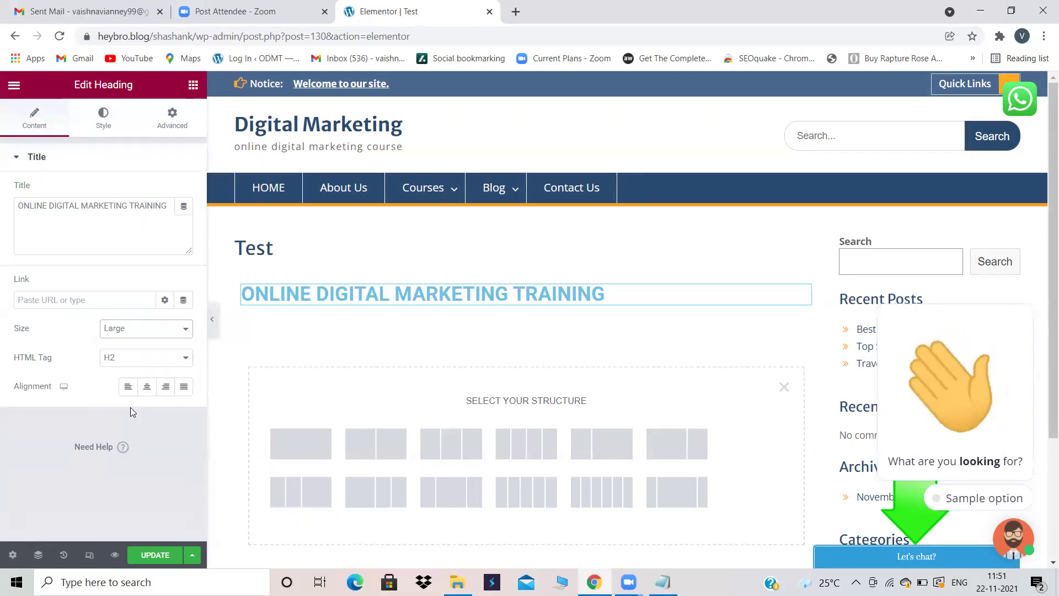
left_click(182, 331)
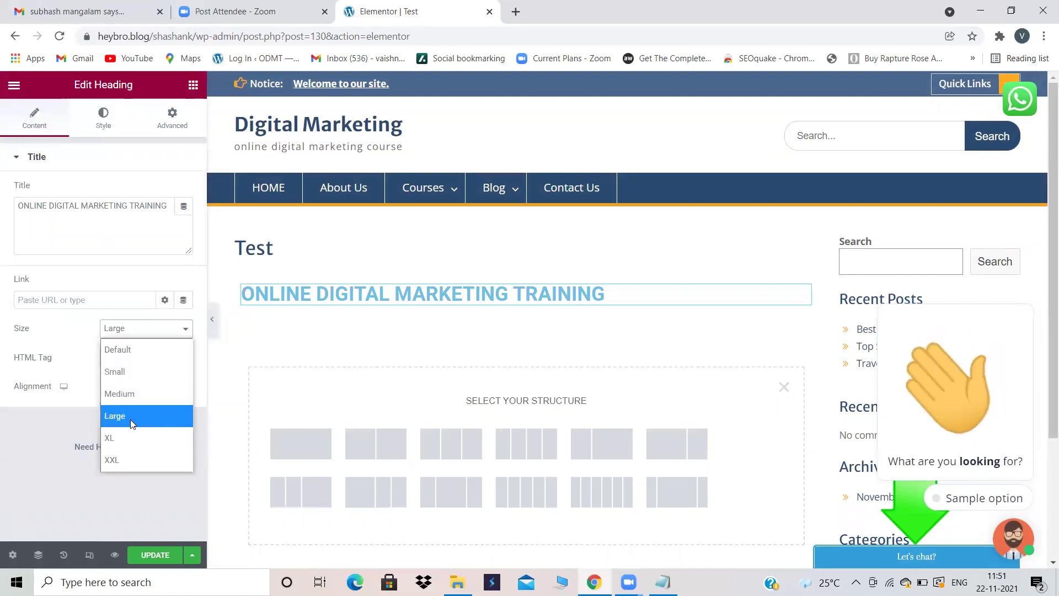
left_click(127, 349)
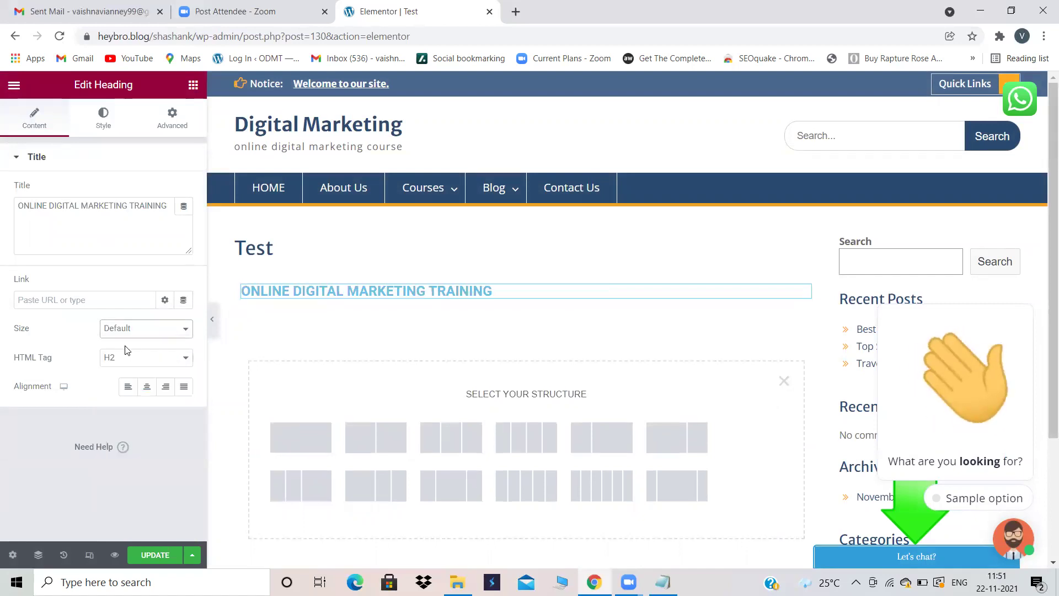
left_click(179, 329)
left_click(146, 397)
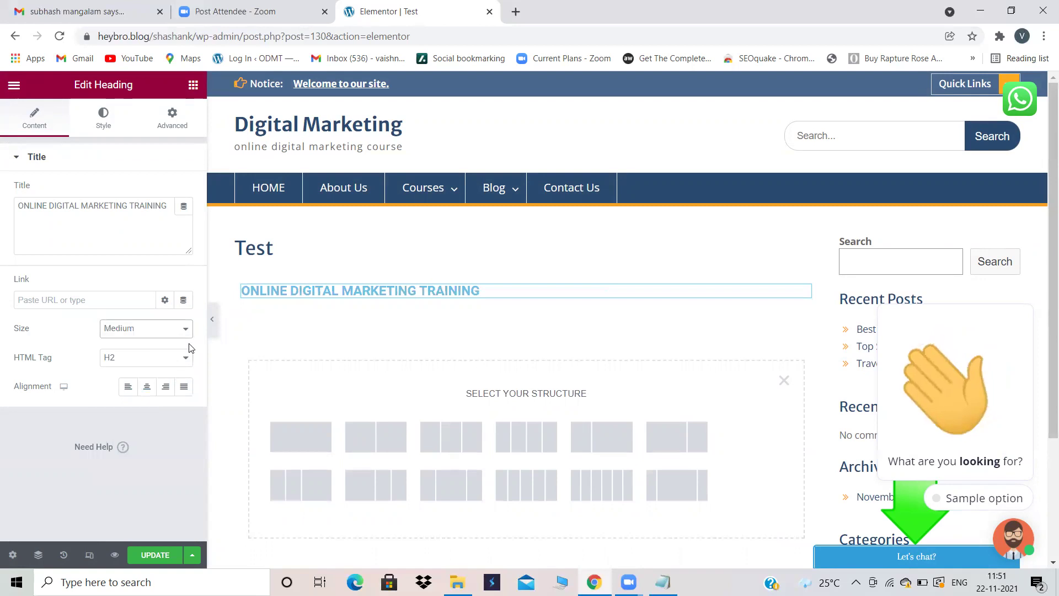
left_click(185, 331)
left_click(152, 415)
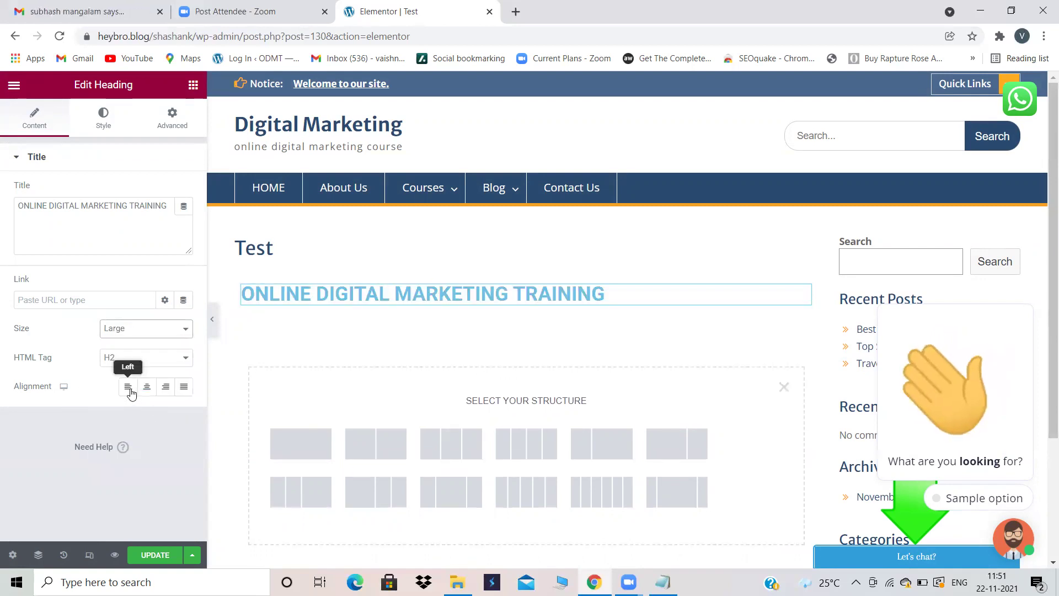
Try the left, right and justified alignments on the heading and set its alignment to center
left_click(131, 388)
left_click(146, 389)
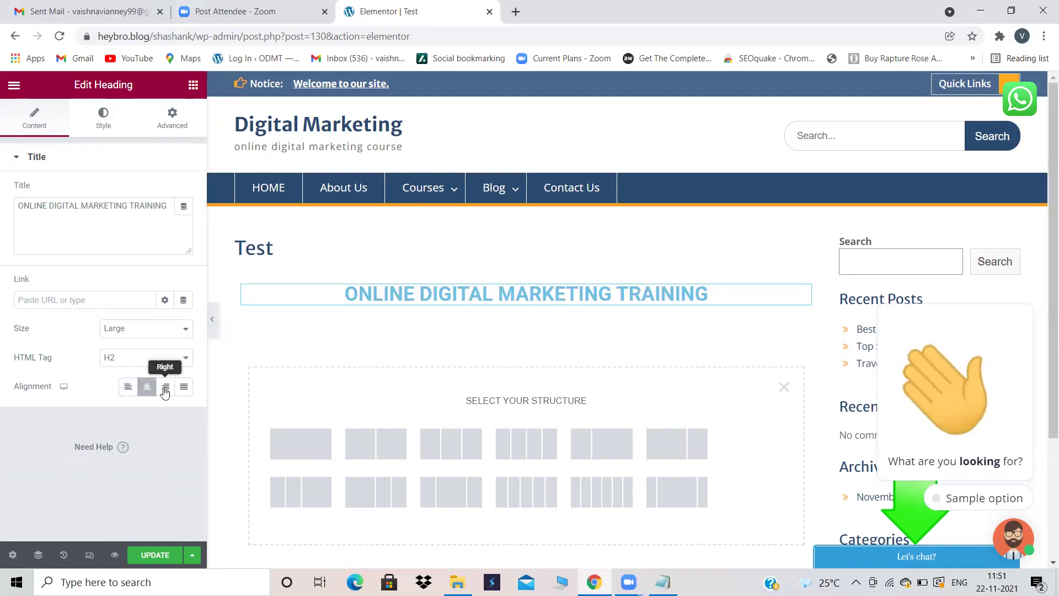
left_click(165, 387)
left_click(184, 387)
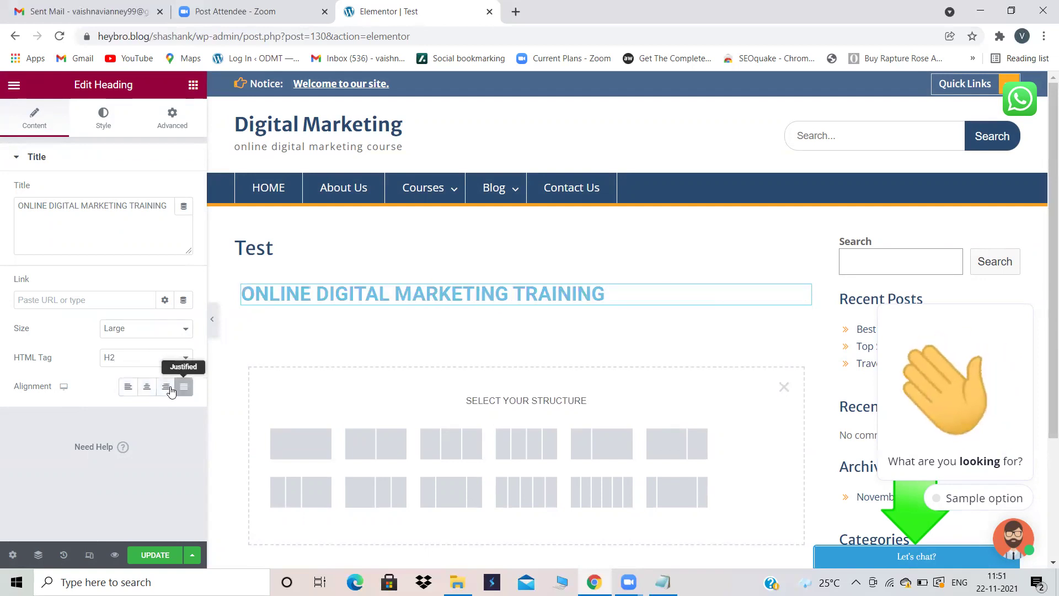
left_click(147, 389)
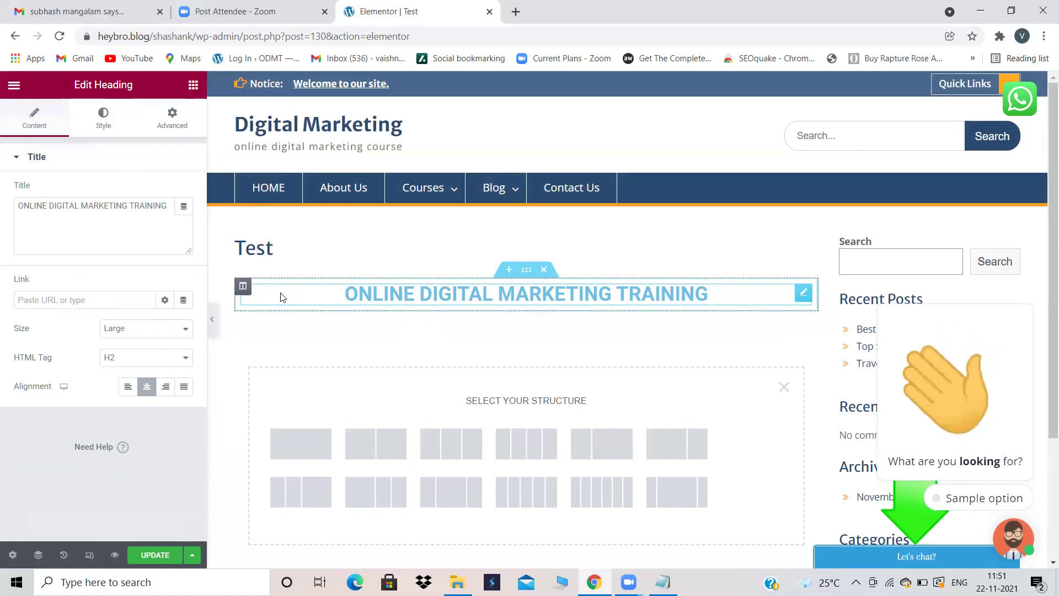
Try several purple shades for the heading's text color in its style settings and set it to #712866
left_click(105, 118)
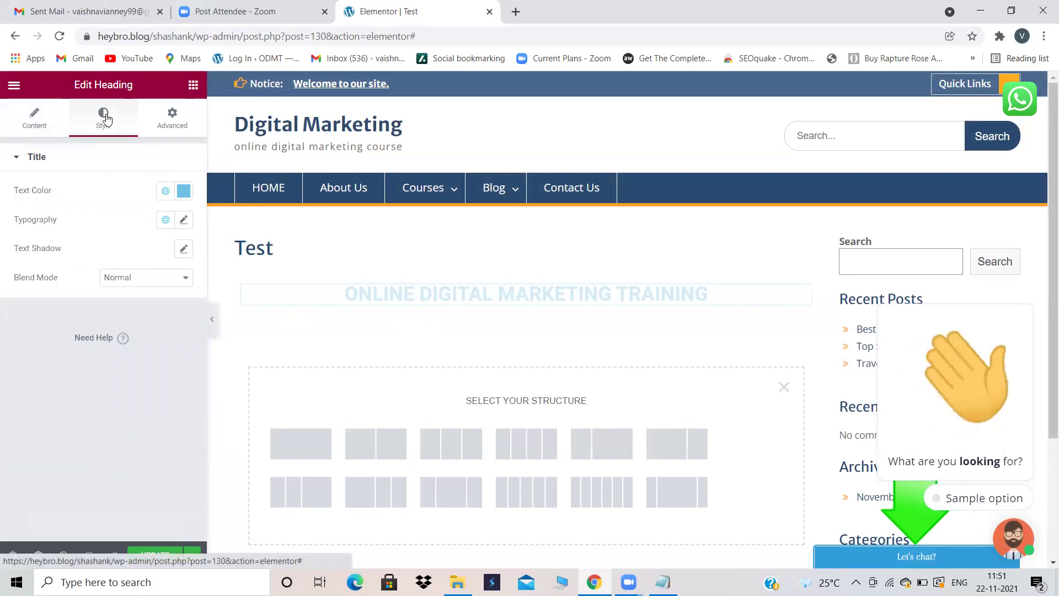
left_click(184, 191)
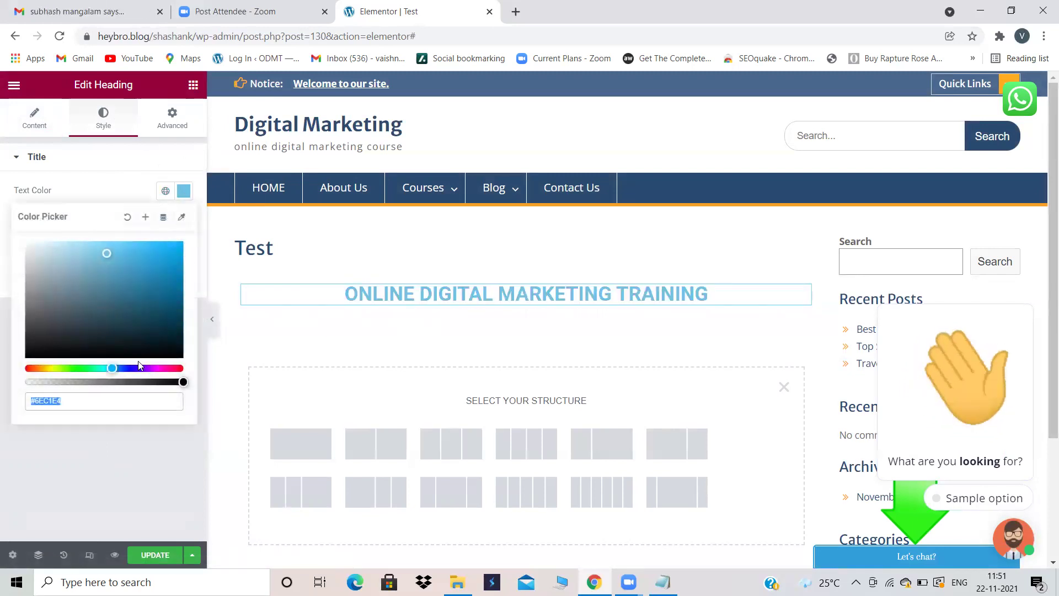
left_click_drag(177, 369, 161, 369)
left_click(133, 325)
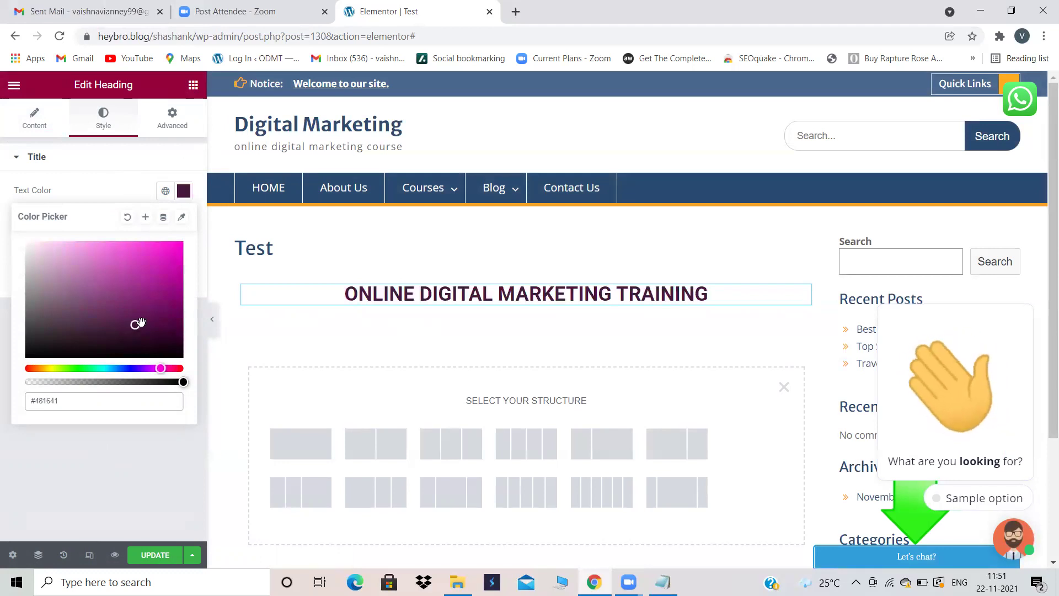
left_click_drag(154, 282, 108, 298)
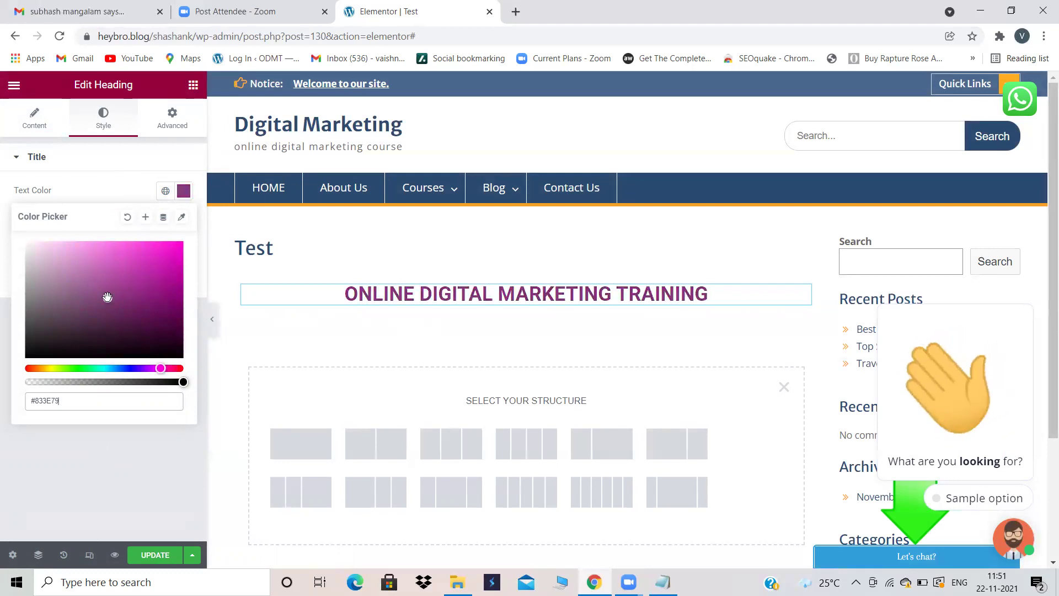
left_click(107, 342)
left_click(128, 331)
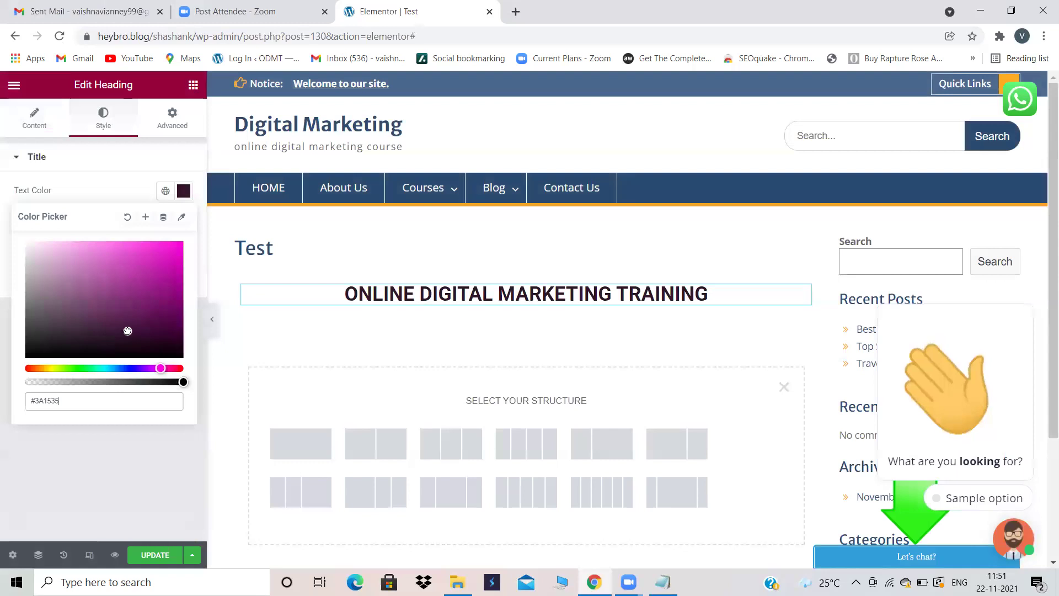
left_click(128, 306)
left_click(82, 177)
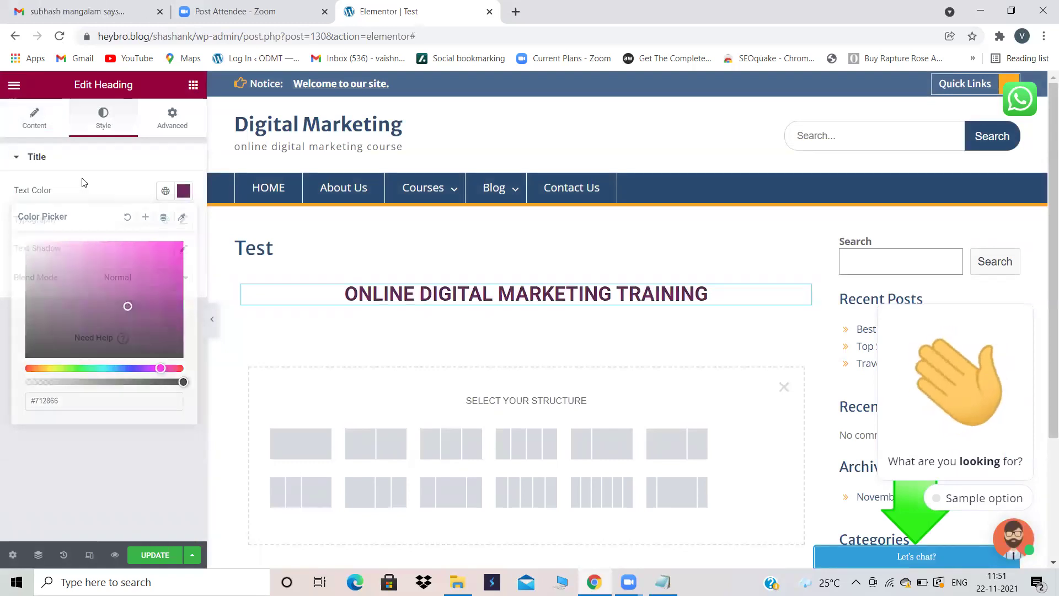
left_click(19, 168)
Try Risque, Roboto Condensed and Roboto Mono in the heading's typography settings and set the font family to Roboto Slab
left_click(183, 221)
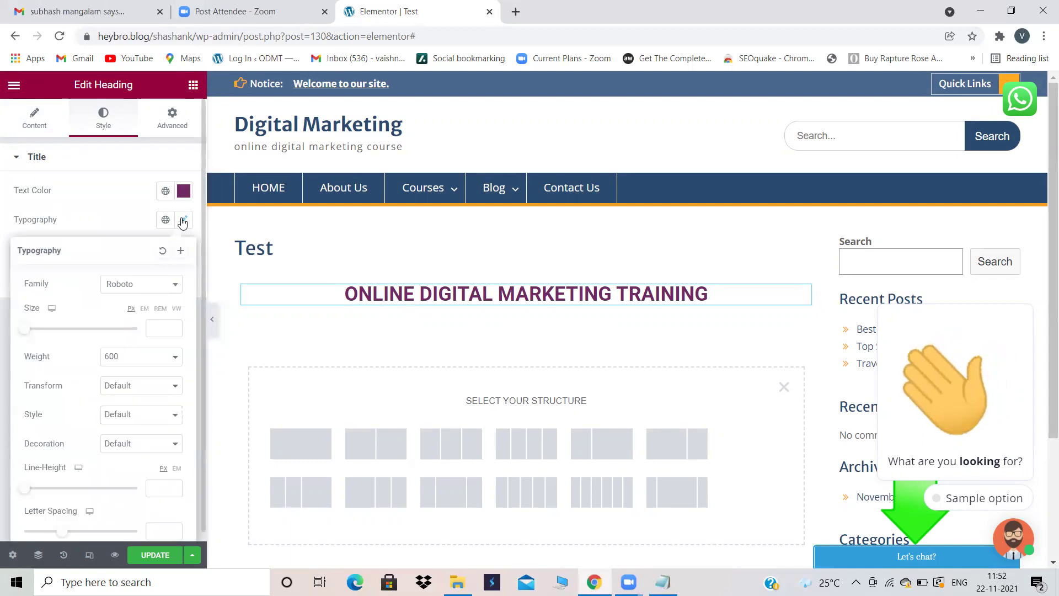
left_click(173, 284)
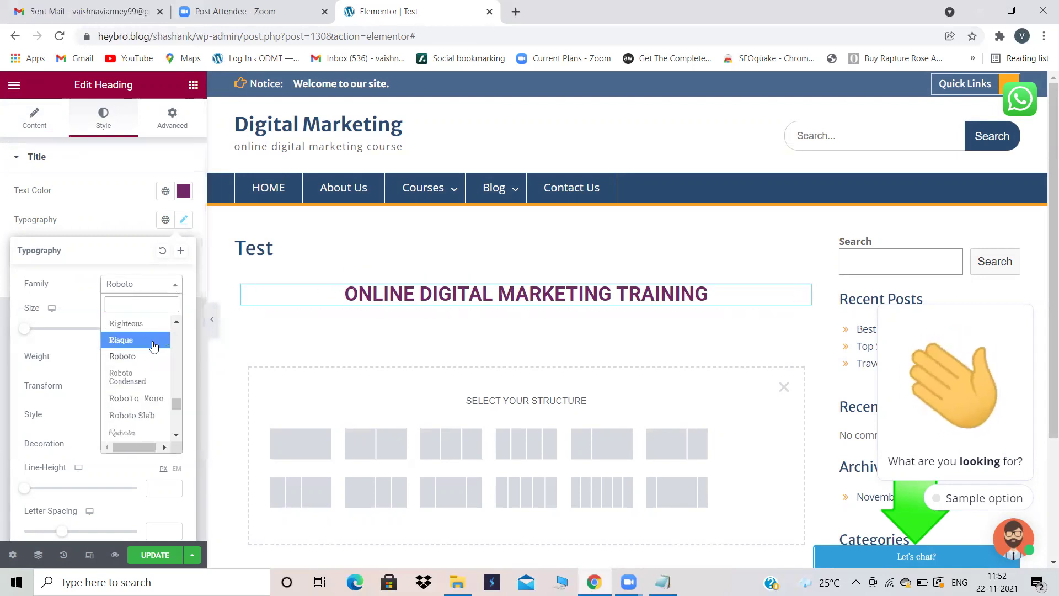
left_click(154, 346)
left_click(171, 289)
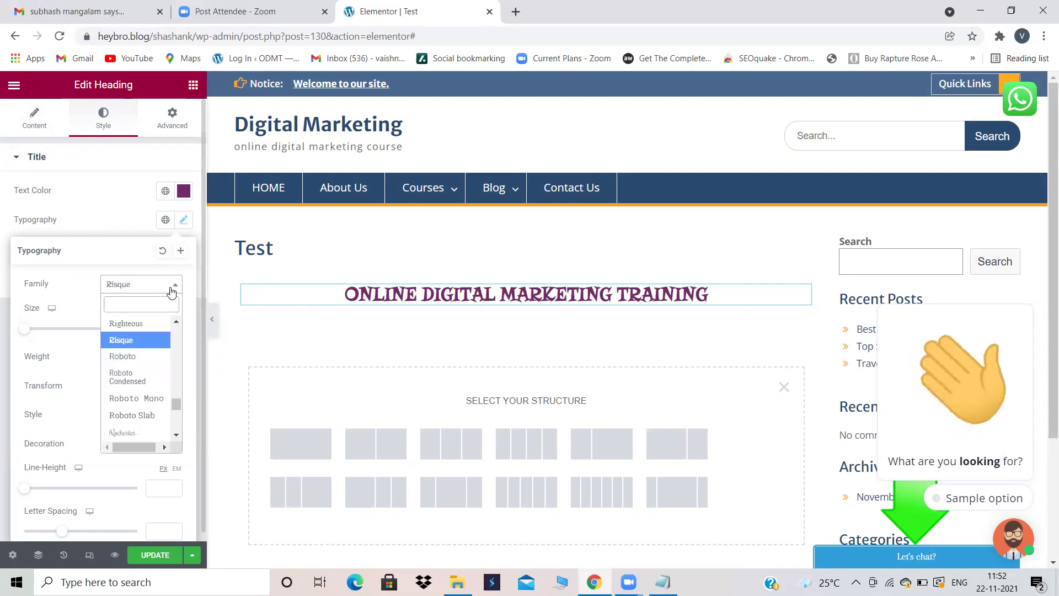
left_click(137, 374)
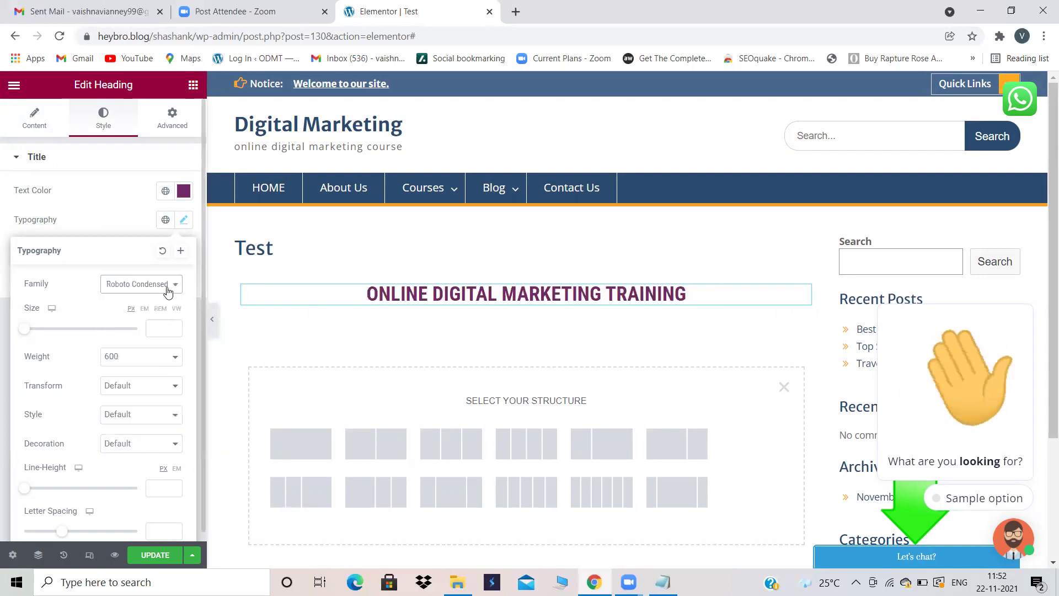
left_click(171, 285)
left_click(144, 382)
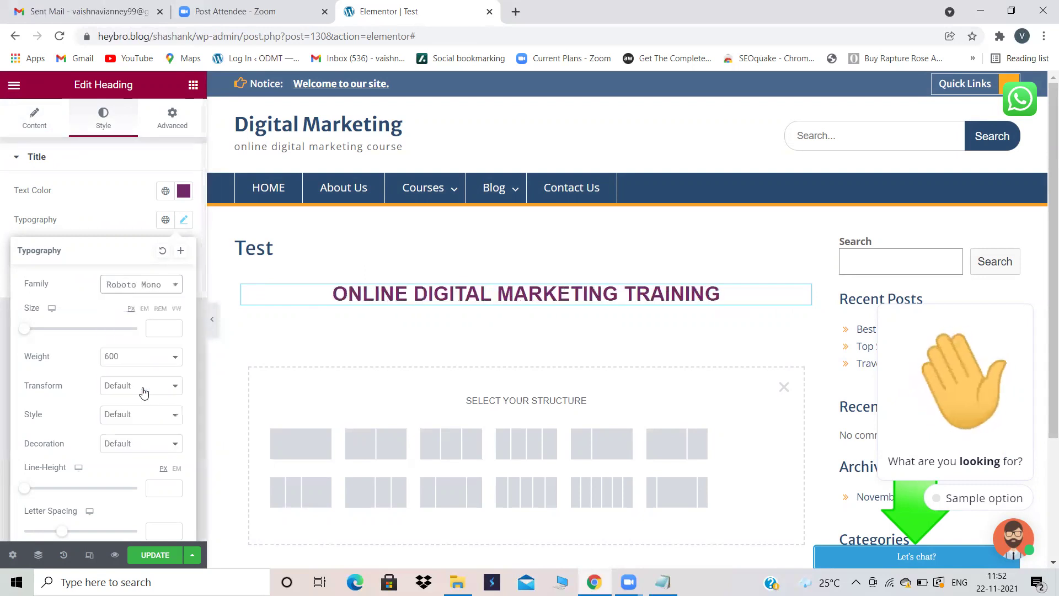
left_click(174, 284)
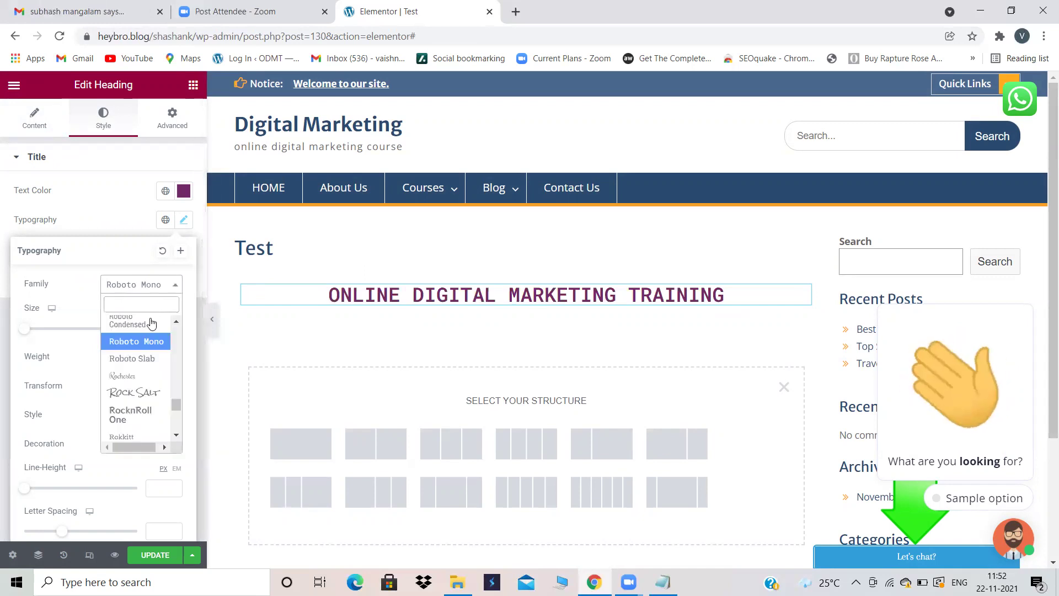
left_click(133, 360)
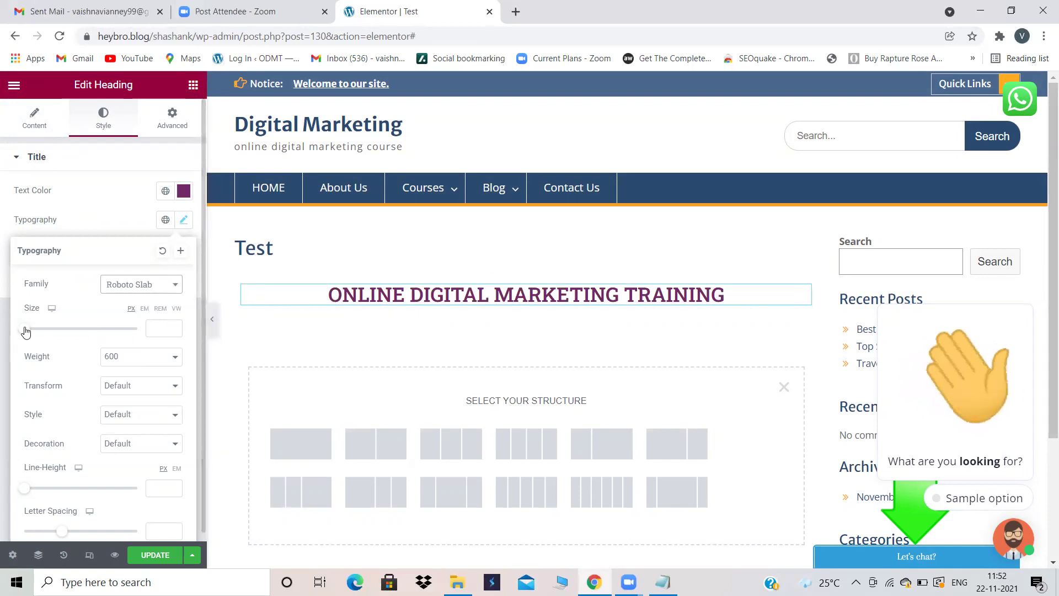
Set the heading's font size to 35 px and its weight to Bold, trying the Default and Normal weights first
mouse_move(26, 330)
left_mouse_down()
mouse_move(67, 331)
mouse_move(17, 331)
mouse_move(45, 334)
left_mouse_up()
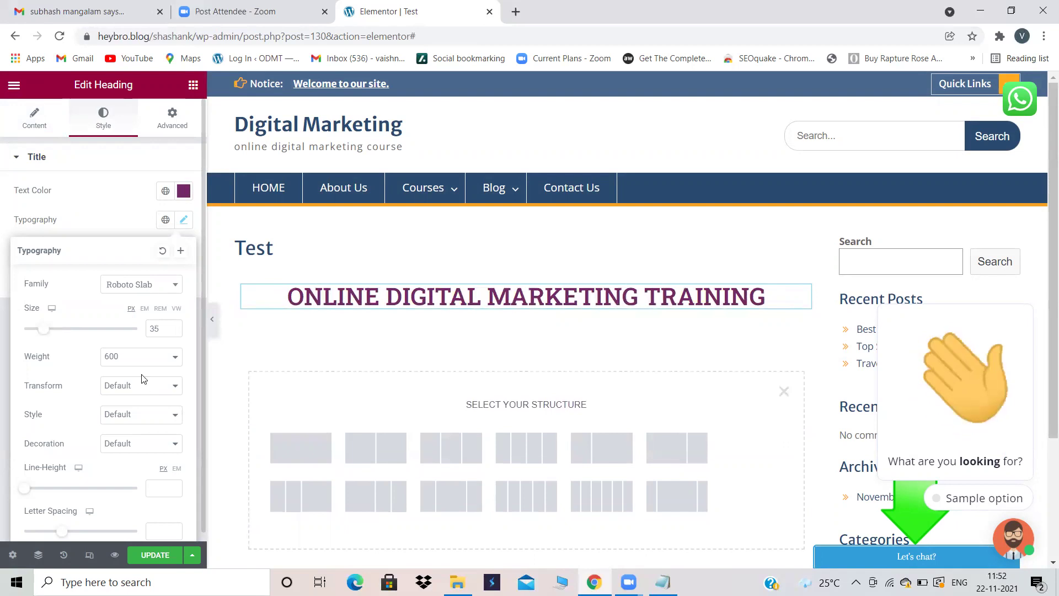
left_click(166, 357)
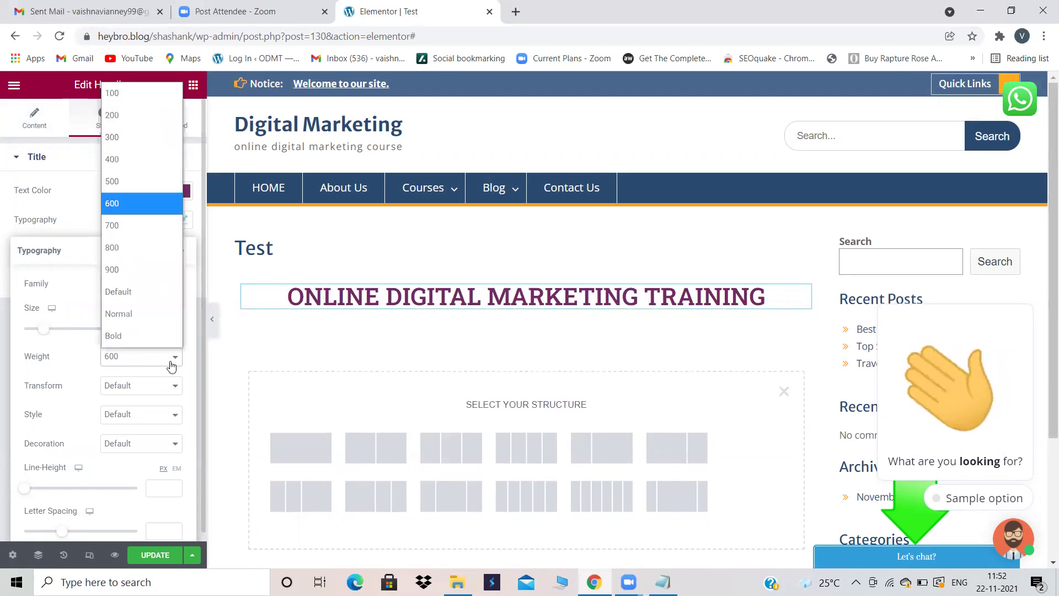
left_click(134, 291)
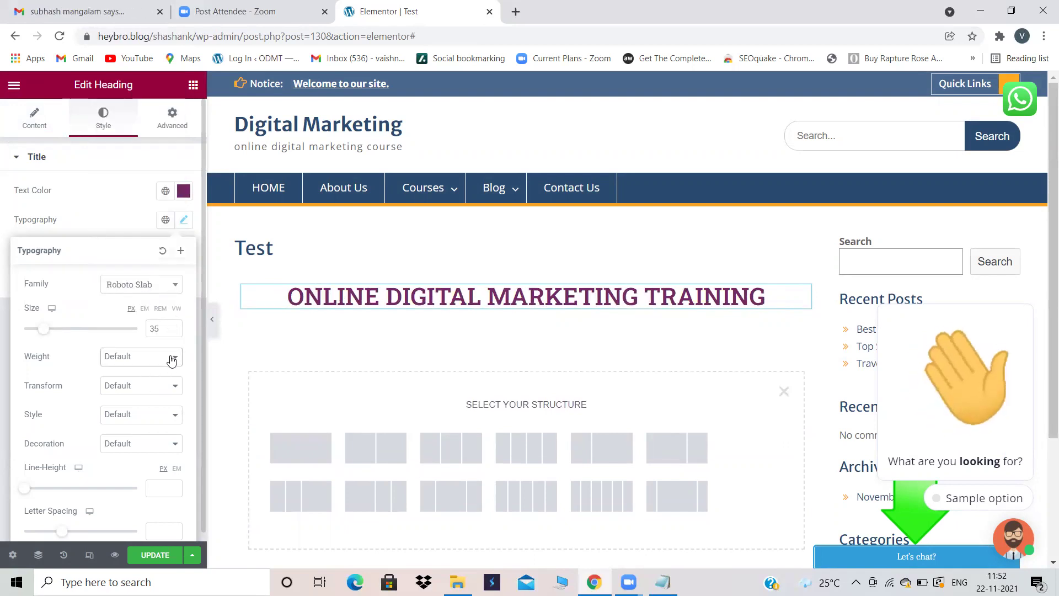
left_click(170, 357)
left_click(148, 313)
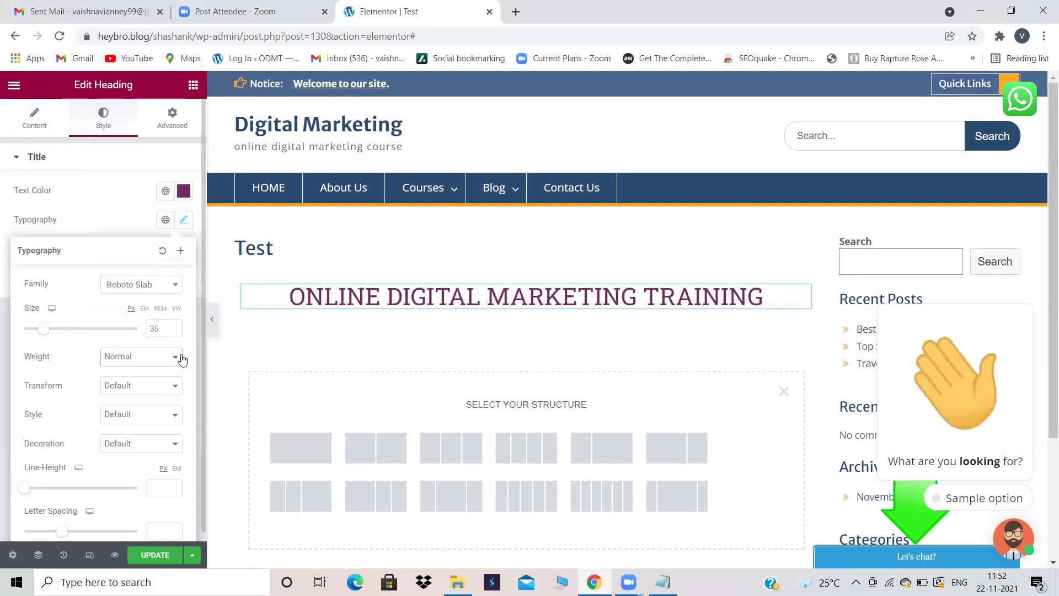
left_click(176, 356)
left_click(153, 334)
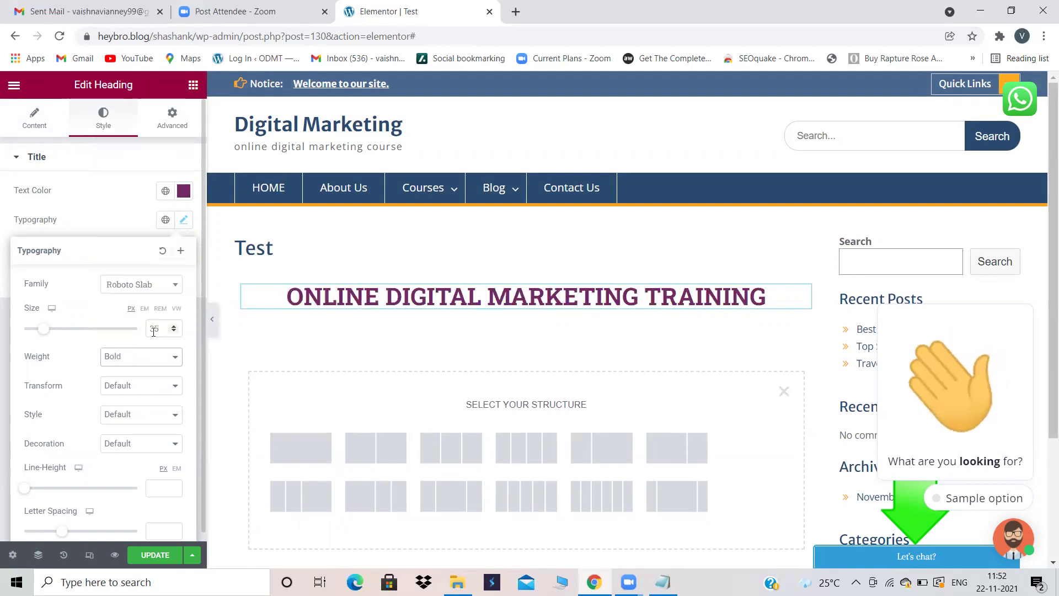
Try the Uppercase and Capitalize text transforms on the heading and set its transform to Normal
left_click(174, 384)
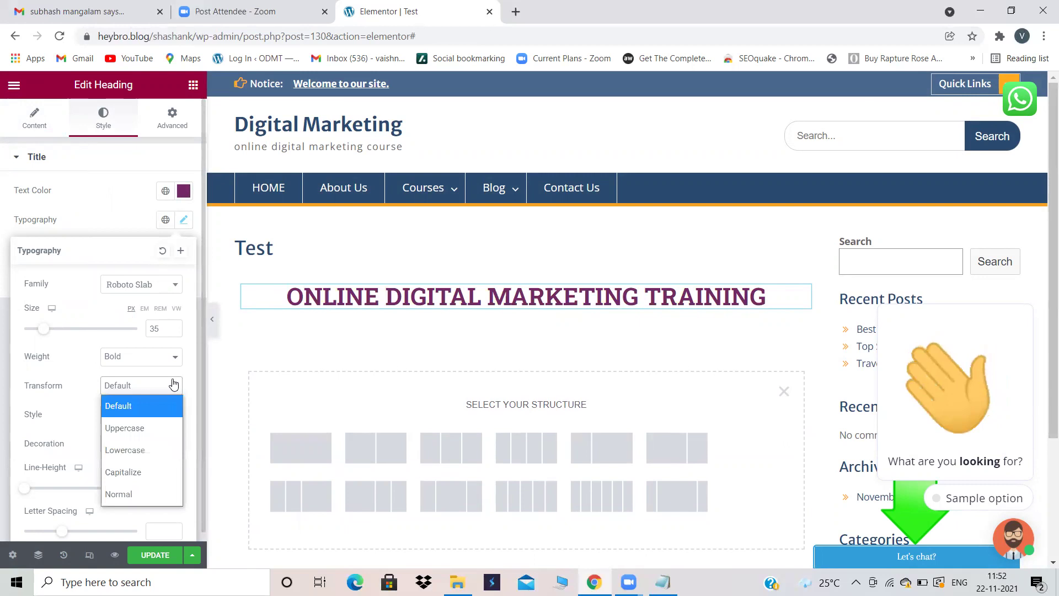
left_click(149, 423)
left_click(170, 388)
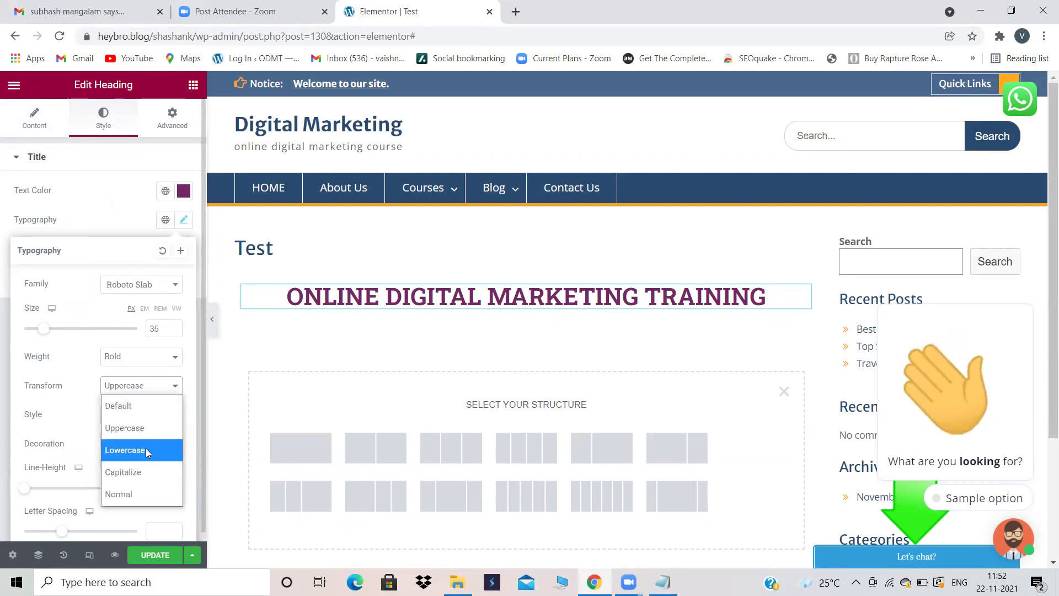
left_click(141, 471)
left_click(168, 386)
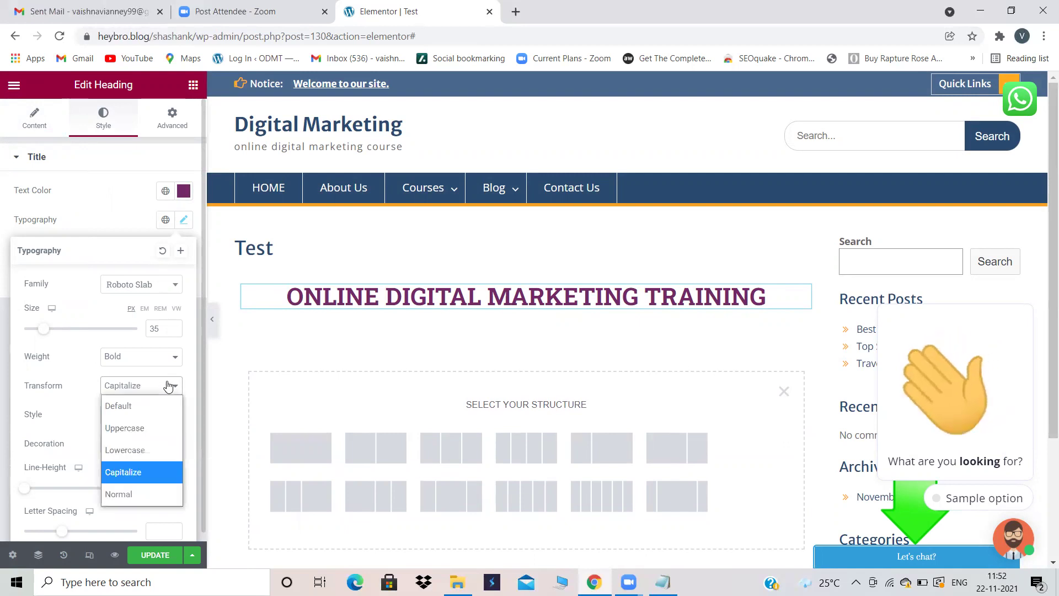
left_click(135, 495)
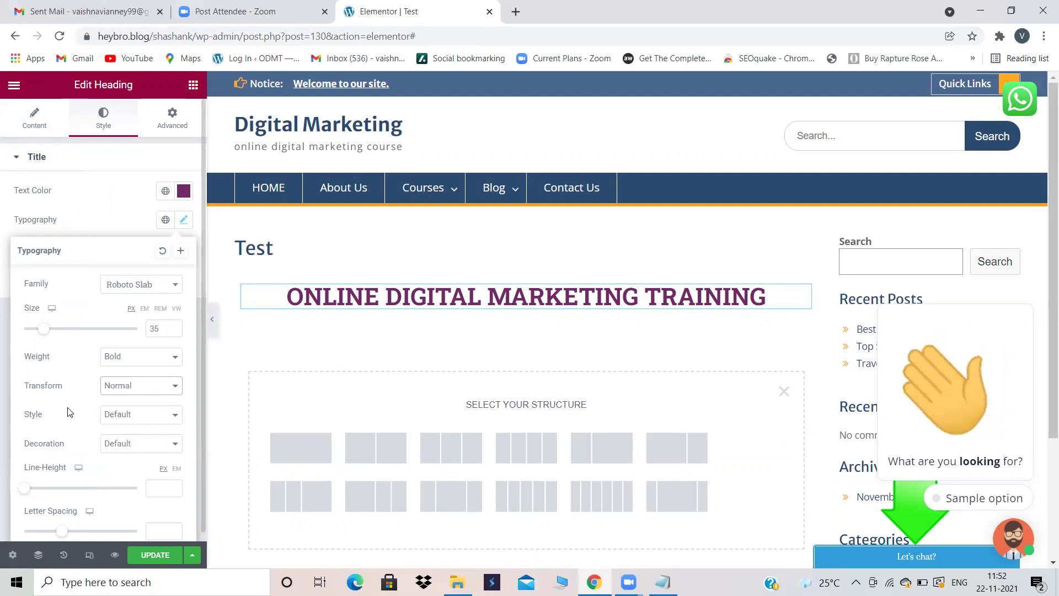
Try the Normal and Italic font styles on the heading and set its style to Oblique
left_click(156, 415)
left_click(137, 459)
left_click(164, 414)
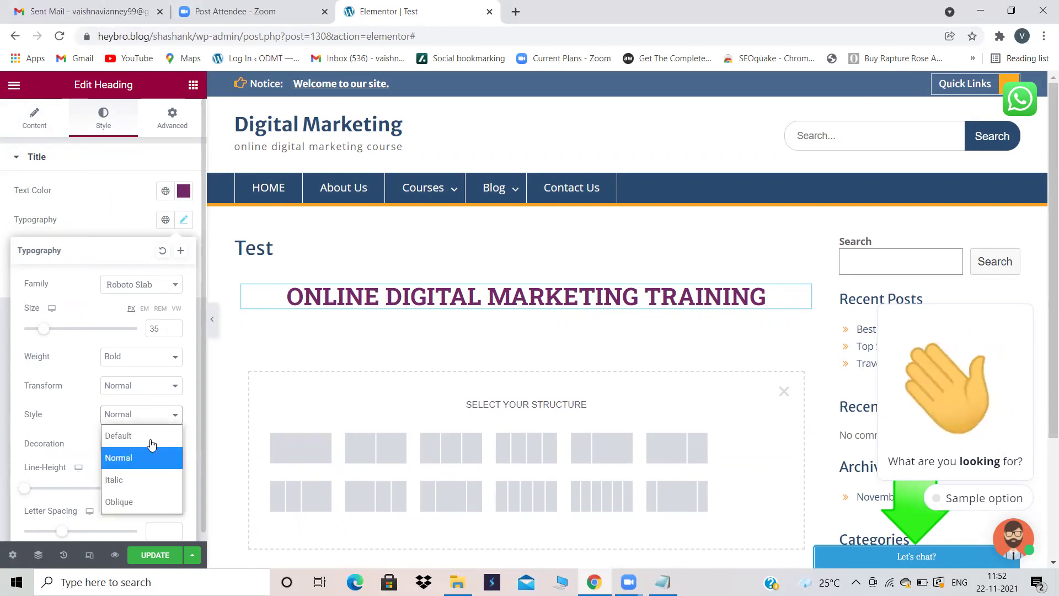
left_click(126, 480)
left_click(175, 420)
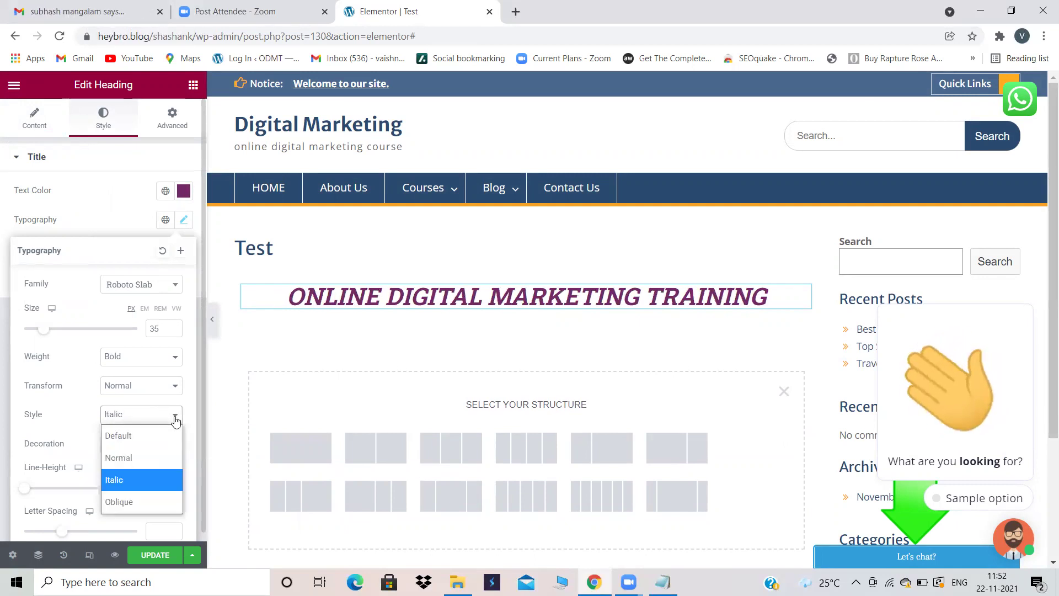
left_click(143, 498)
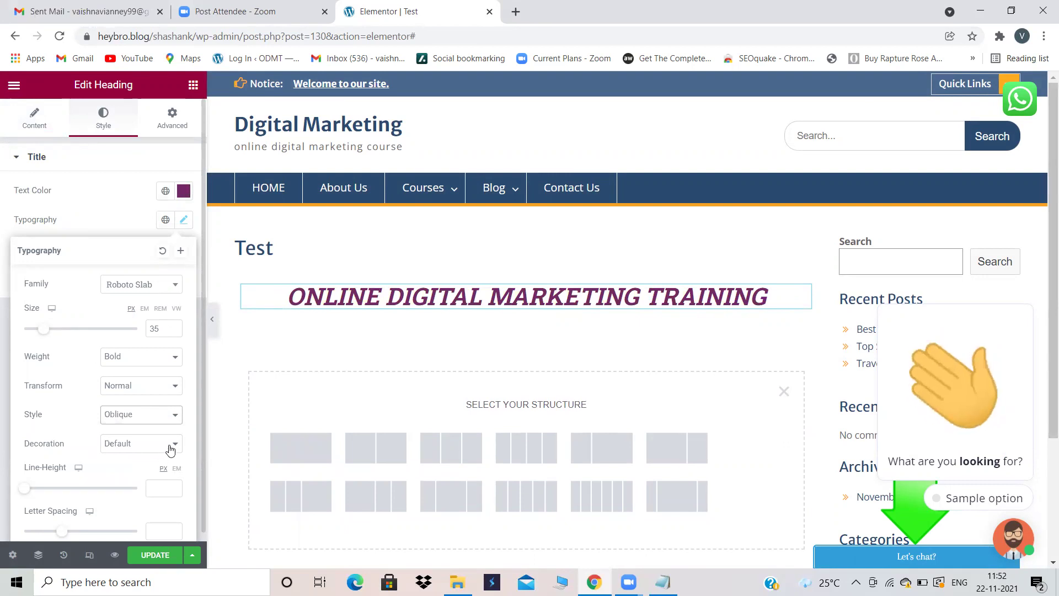
Set the heading's font style to Default in its typography settings
left_click(170, 415)
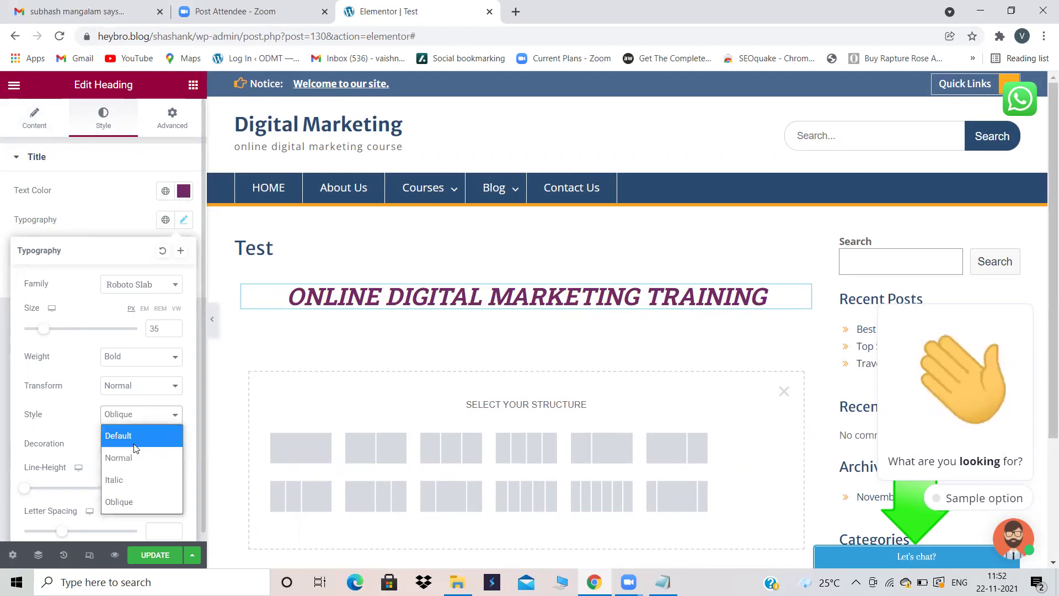
left_click(134, 437)
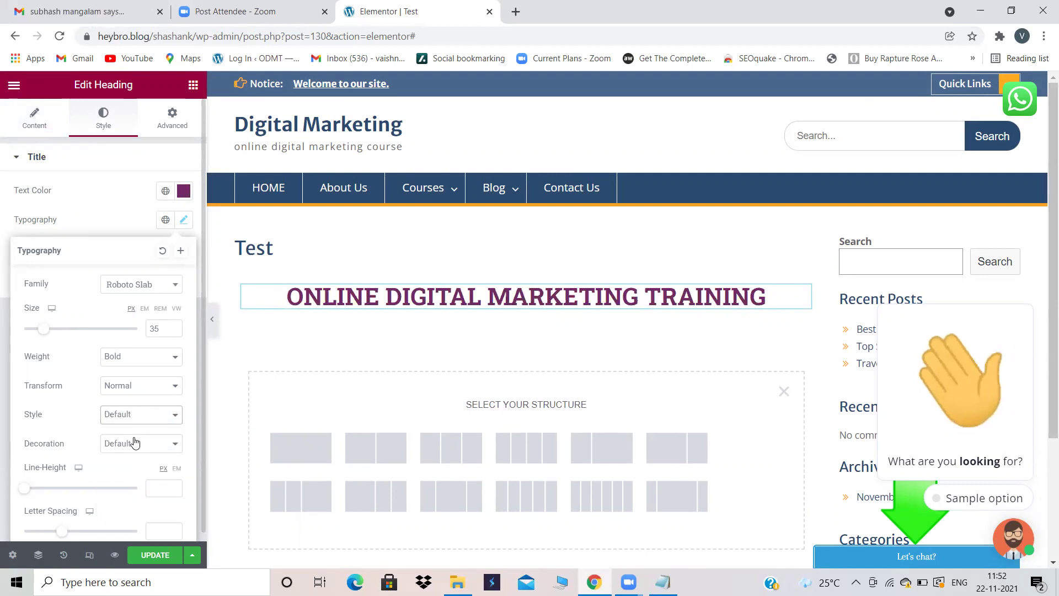
Try the Underline, Overline and Line Through decorations on the heading and return its decoration to Default
left_click(174, 445)
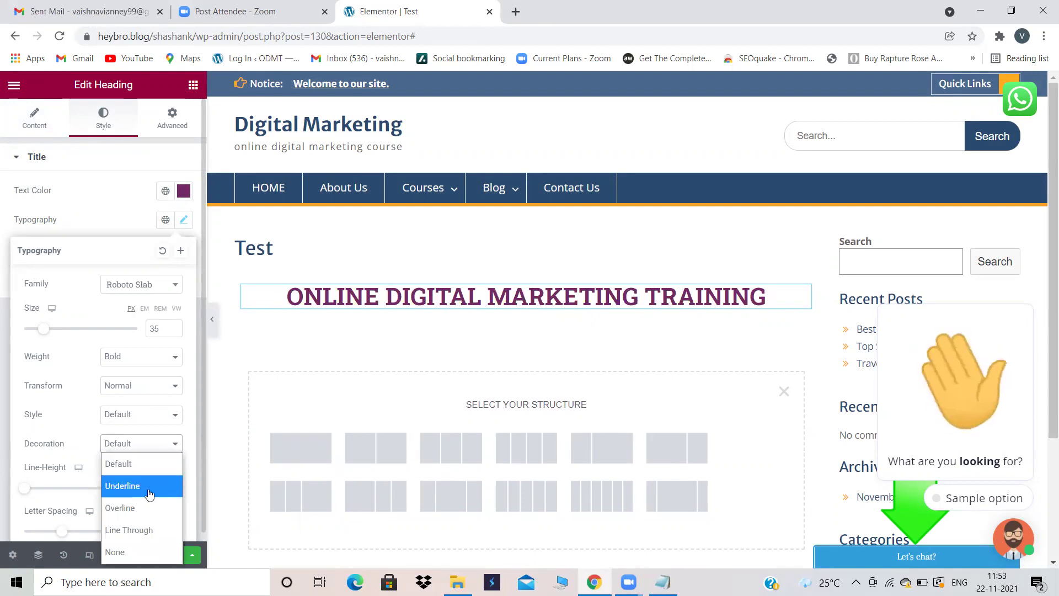
left_click(148, 489)
left_click(171, 444)
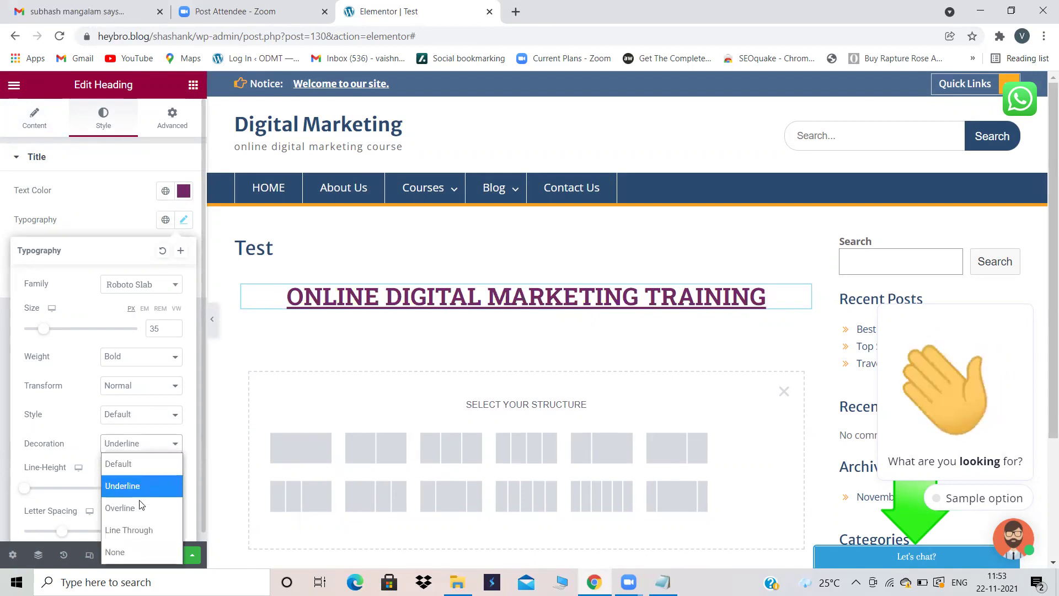
left_click(141, 506)
left_click(166, 450)
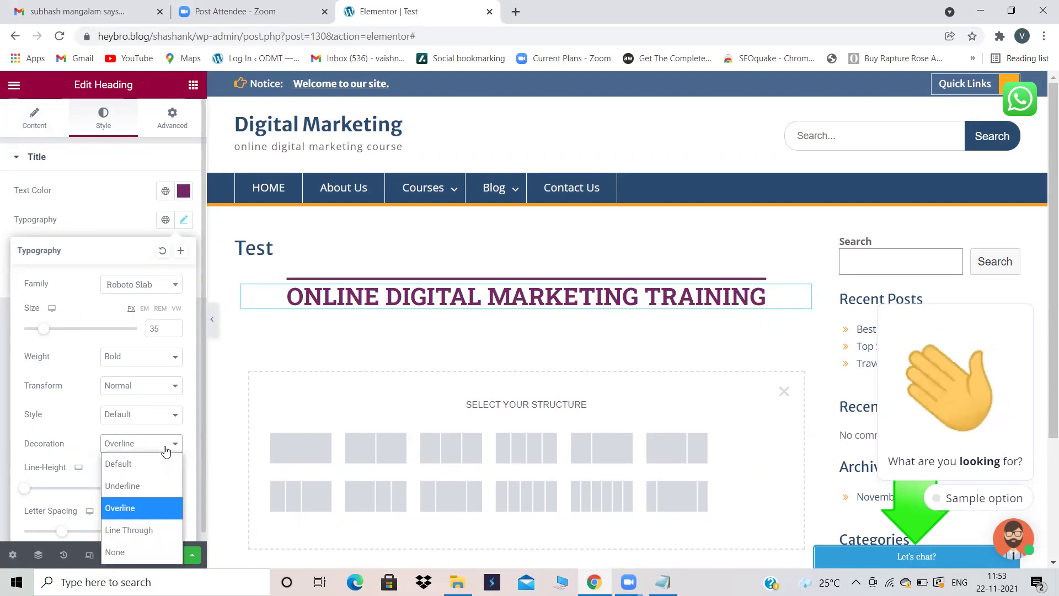
left_click(126, 528)
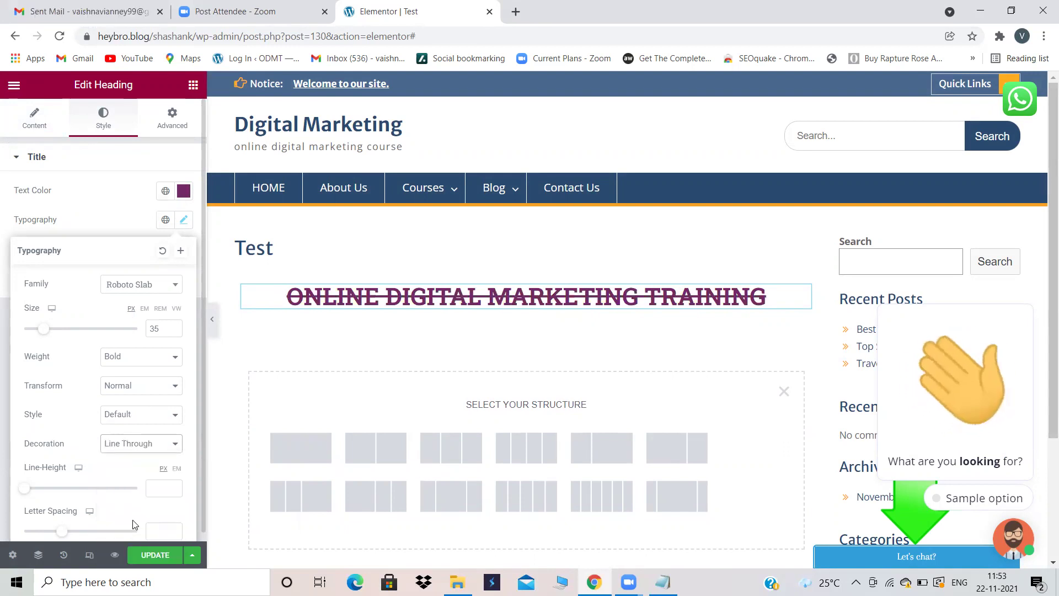
left_click(174, 444)
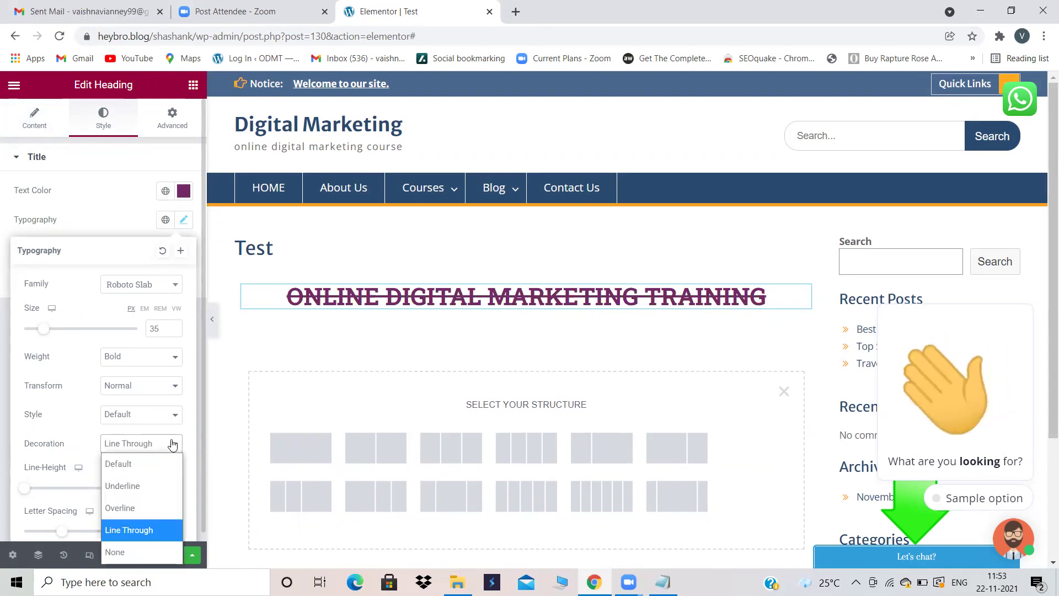
left_click(138, 464)
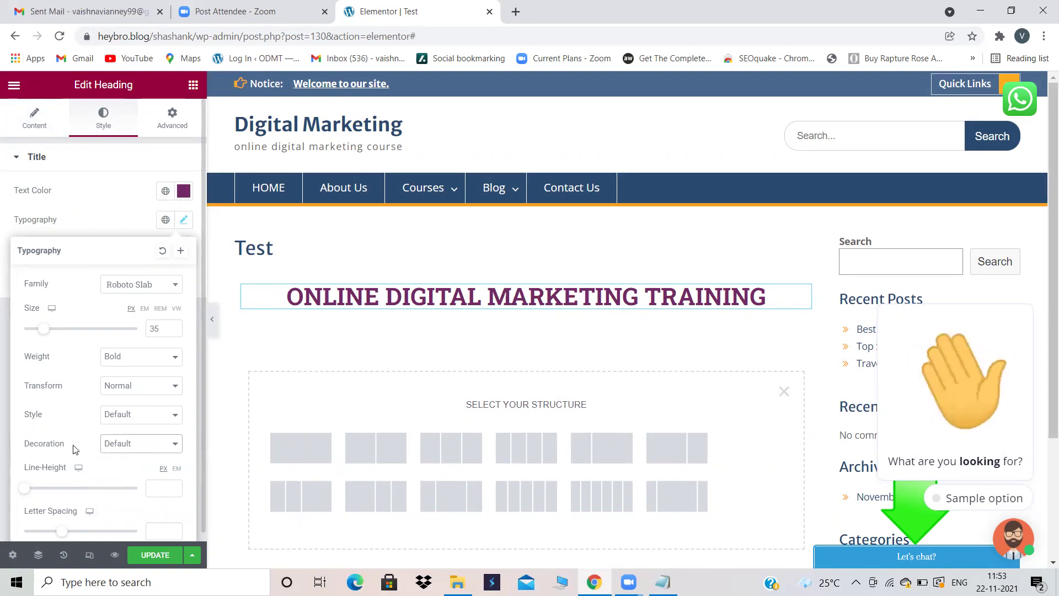
Set the heading's line height to 78 px and its letter spacing to 3.1, and close the typography settings
scroll(73, 445, "down", 1)
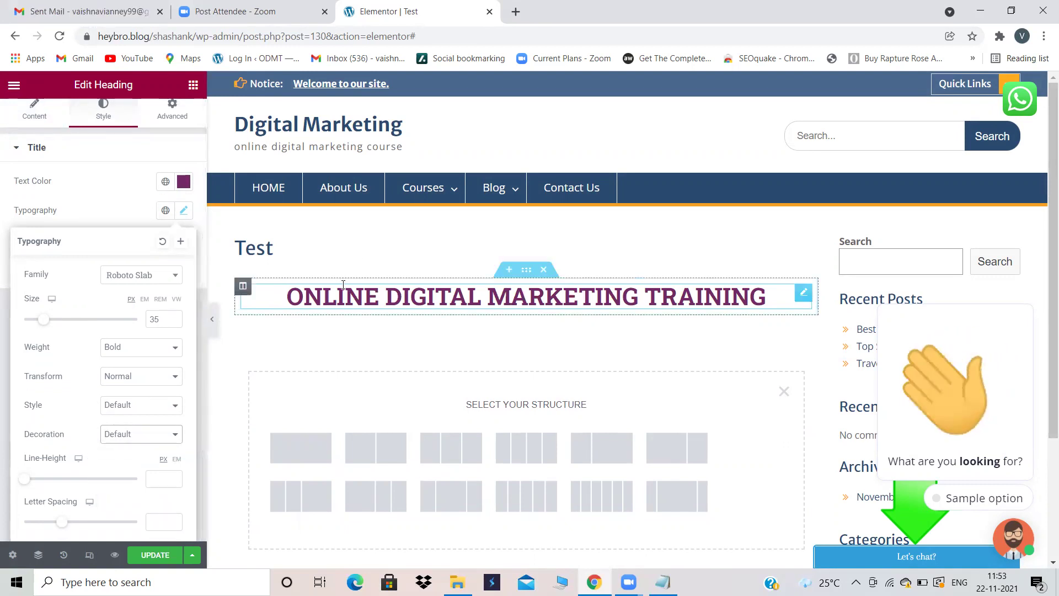
left_click_drag(24, 483, 112, 488)
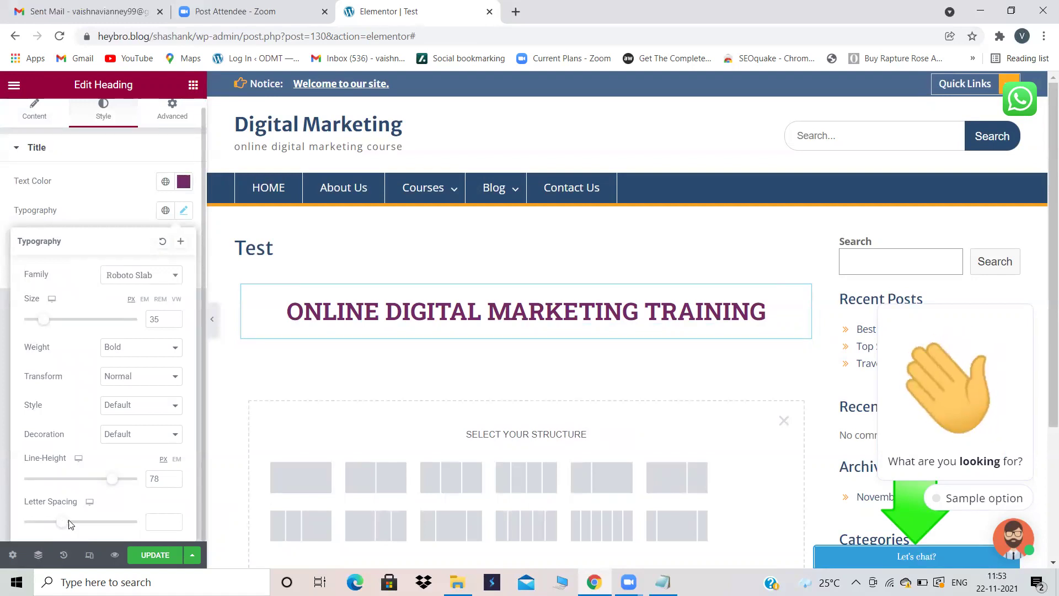
left_click_drag(65, 525, 88, 528)
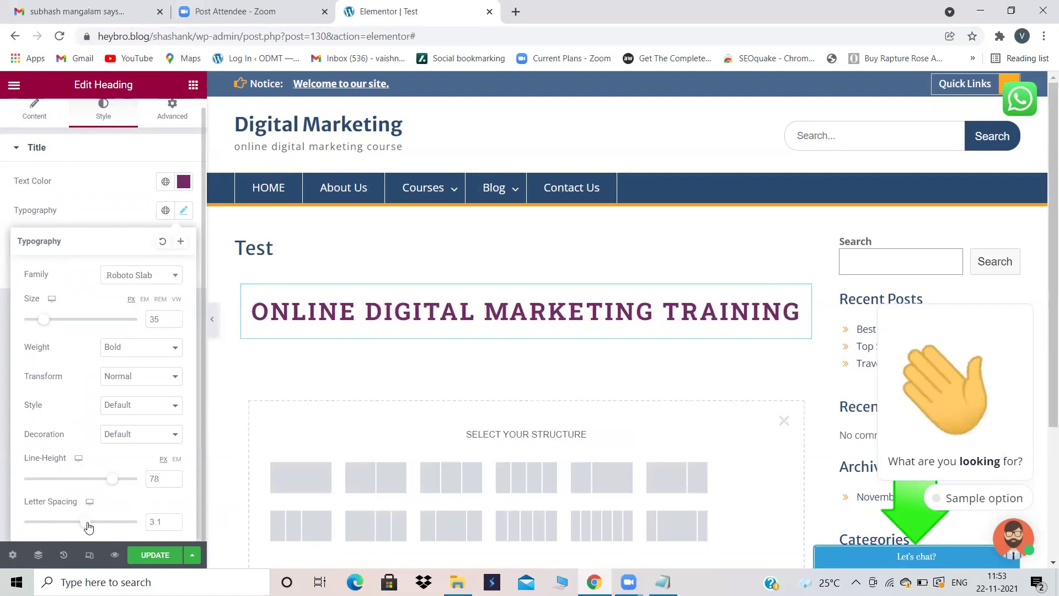
left_click(82, 220)
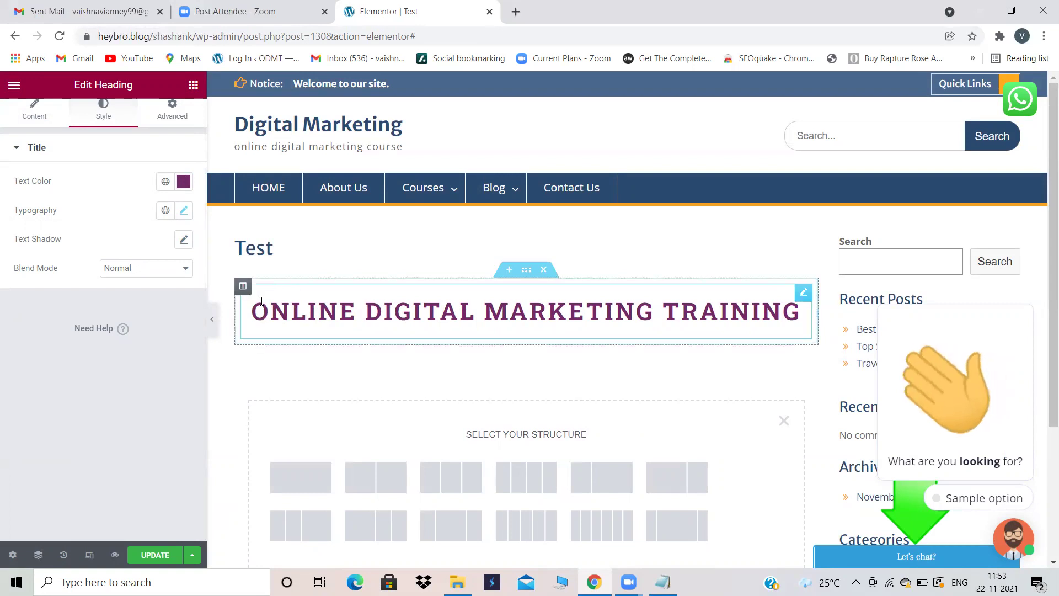
Add a text shadow to the heading with blur 74, horizontal offset 24 and vertical offset -15
left_click(183, 241)
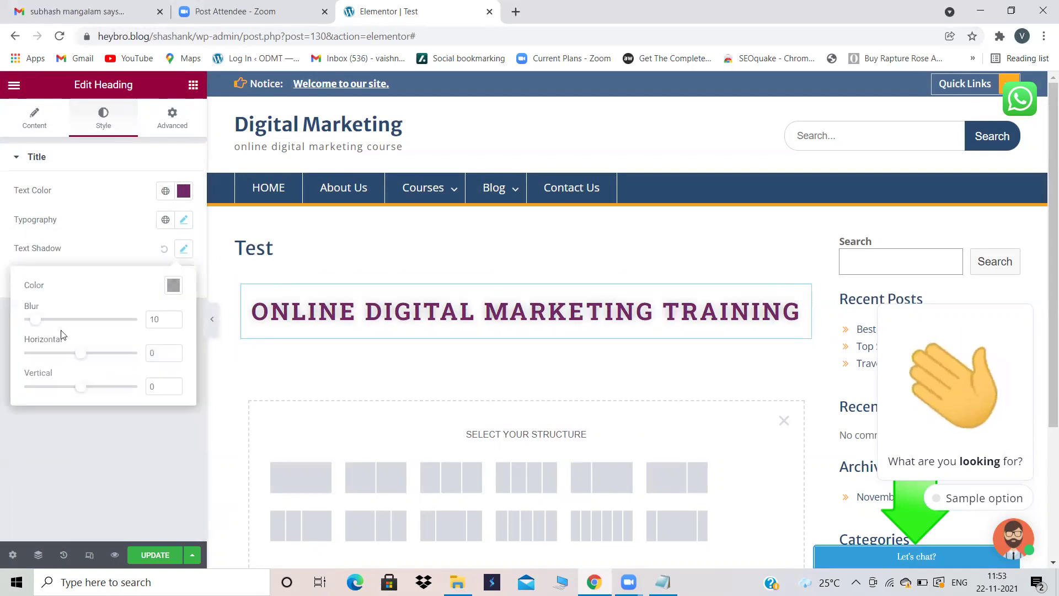
left_click_drag(40, 321, 116, 356)
mouse_move(80, 388)
left_mouse_down()
mouse_move(120, 389)
mouse_move(79, 386)
mouse_move(104, 369)
mouse_move(130, 377)
mouse_move(52, 362)
mouse_move(100, 371)
mouse_move(33, 383)
mouse_move(73, 390)
left_mouse_up()
left_click_drag(117, 355, 107, 322)
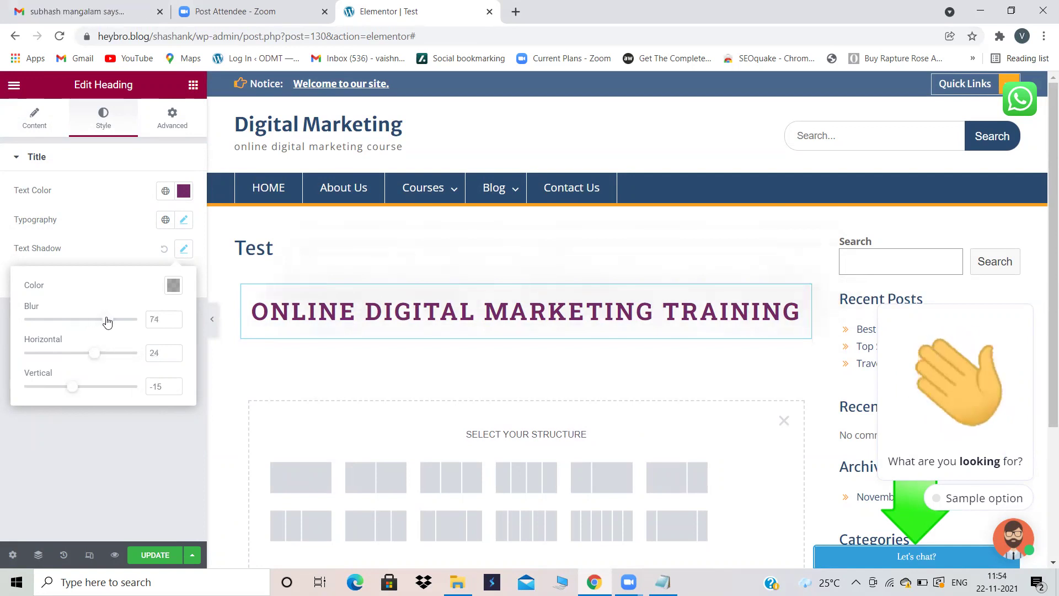
left_click(96, 248)
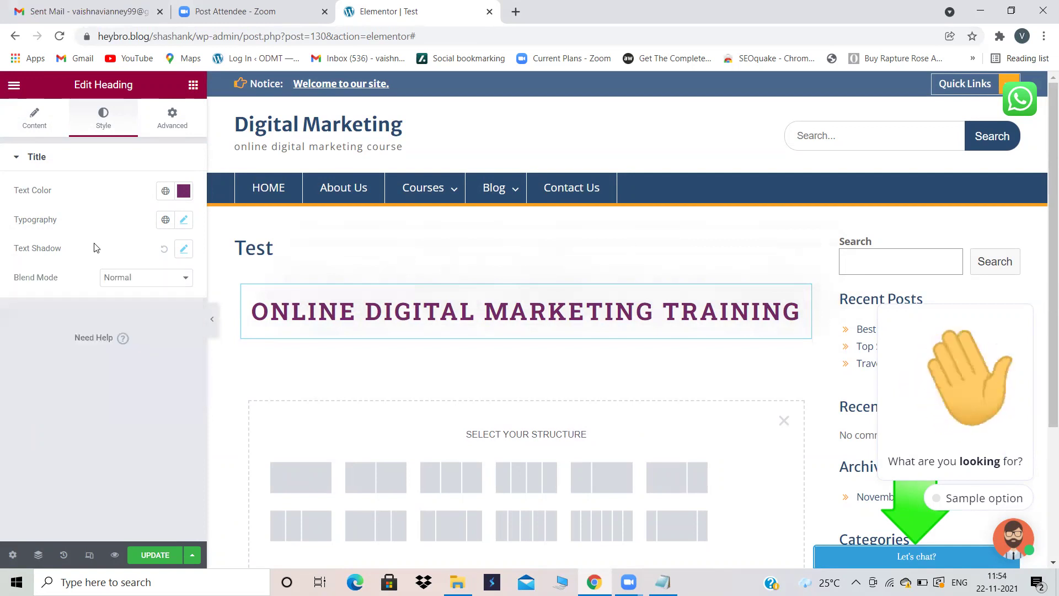
Try the Screen blend mode on the heading and return its blend mode to Normal
left_click(184, 278)
left_click(158, 331)
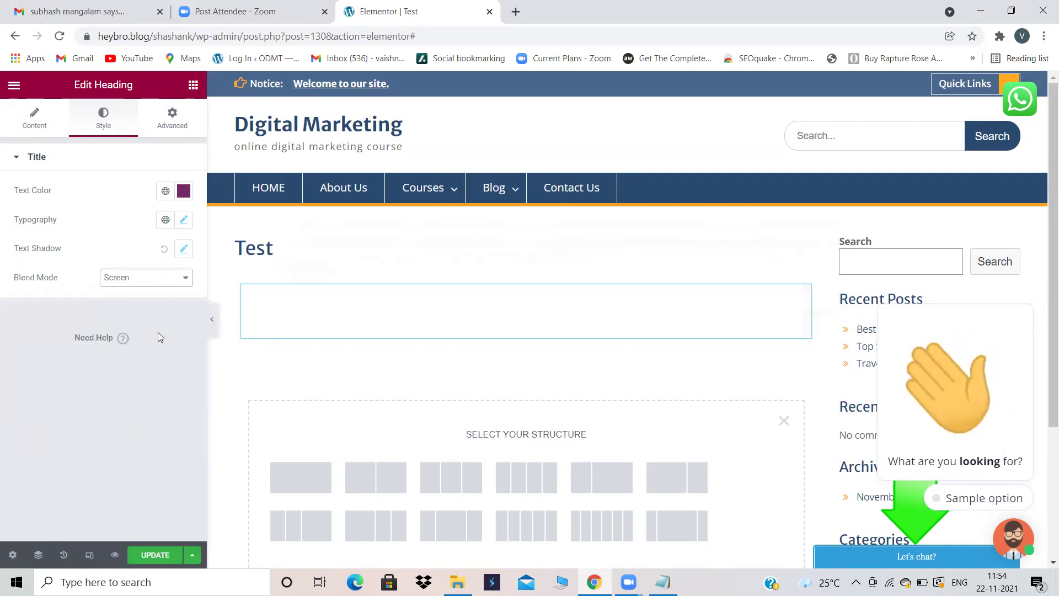
left_click(182, 278)
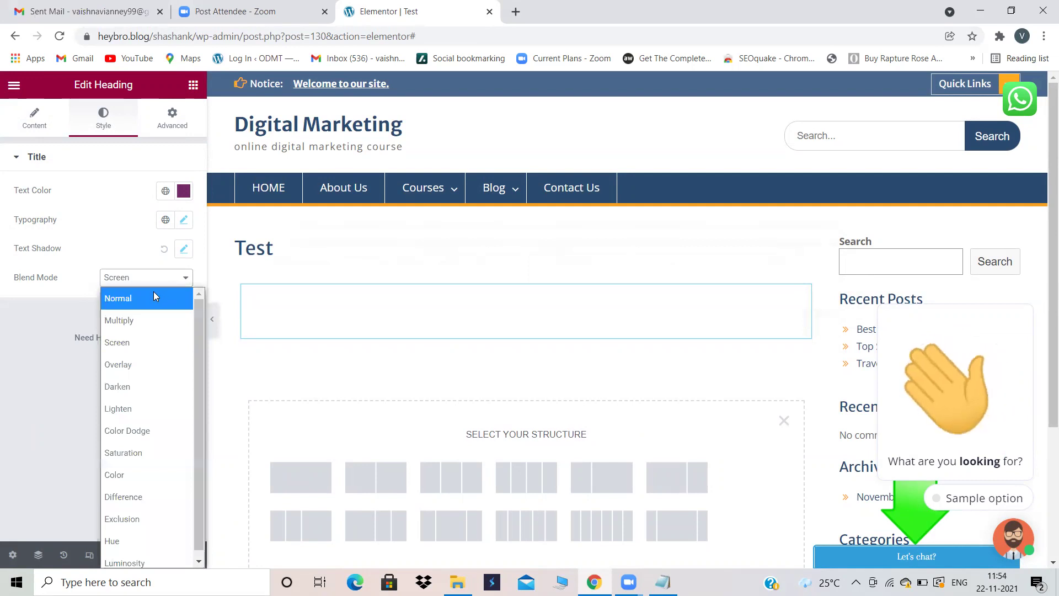
left_click(153, 291)
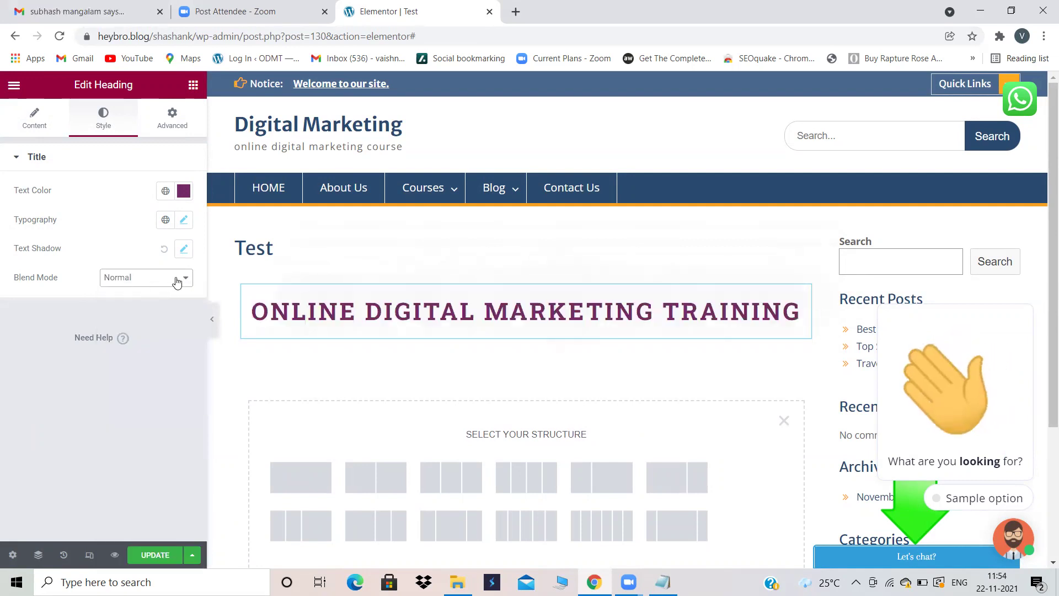
Set the heading's linked margins to 8 px on all sides, trying 16, 6 and 12 px first
left_click(172, 112)
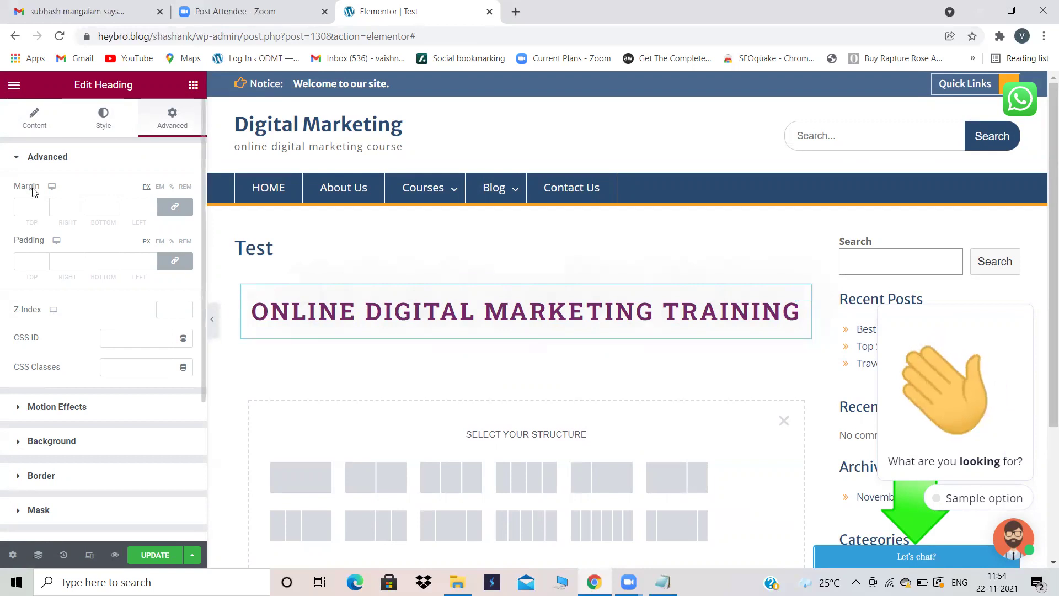
left_click(42, 206)
type("13")
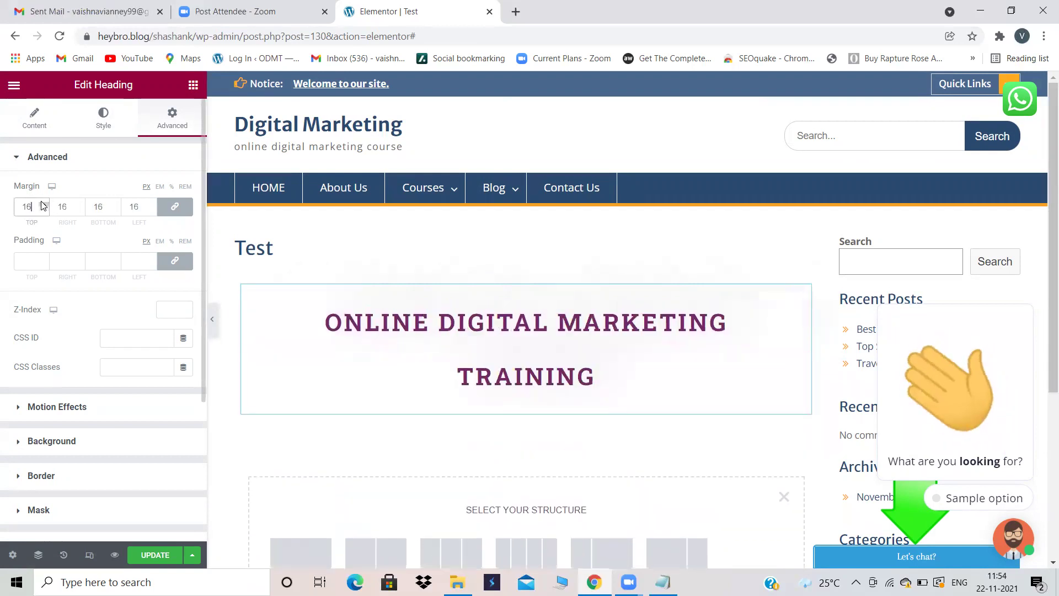
key("BackSpace")
type("5")
key("Down")
key("Down")
key("Down")
key("Down")
key("Down")
key("Down")
key("Down")
key("Down")
key("Down")
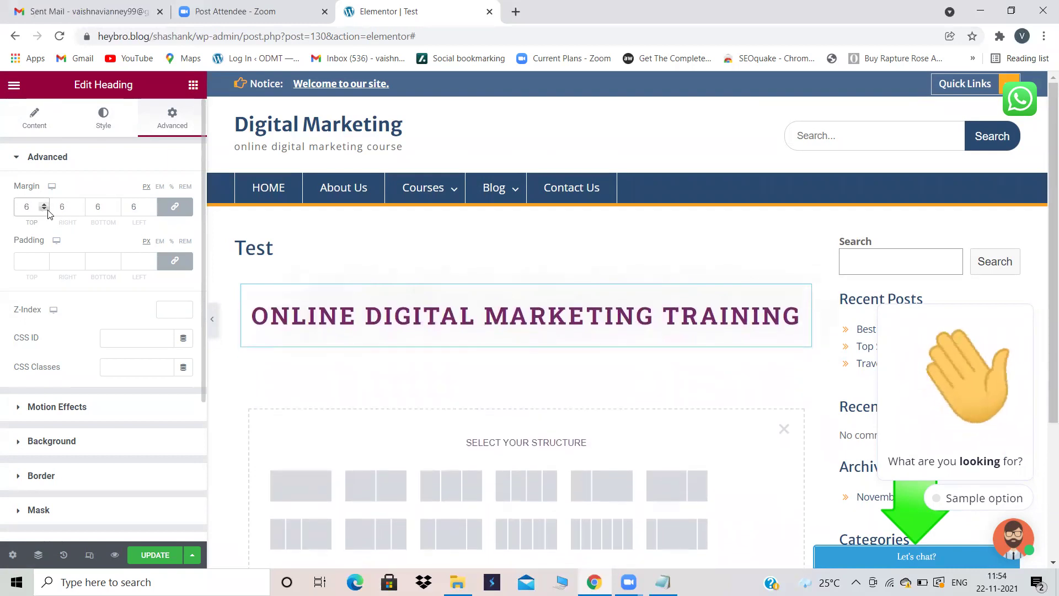
left_click(80, 204)
left_click(81, 204)
left_click(81, 204)
left_click(81, 204)
left_click(80, 204)
left_click(81, 204)
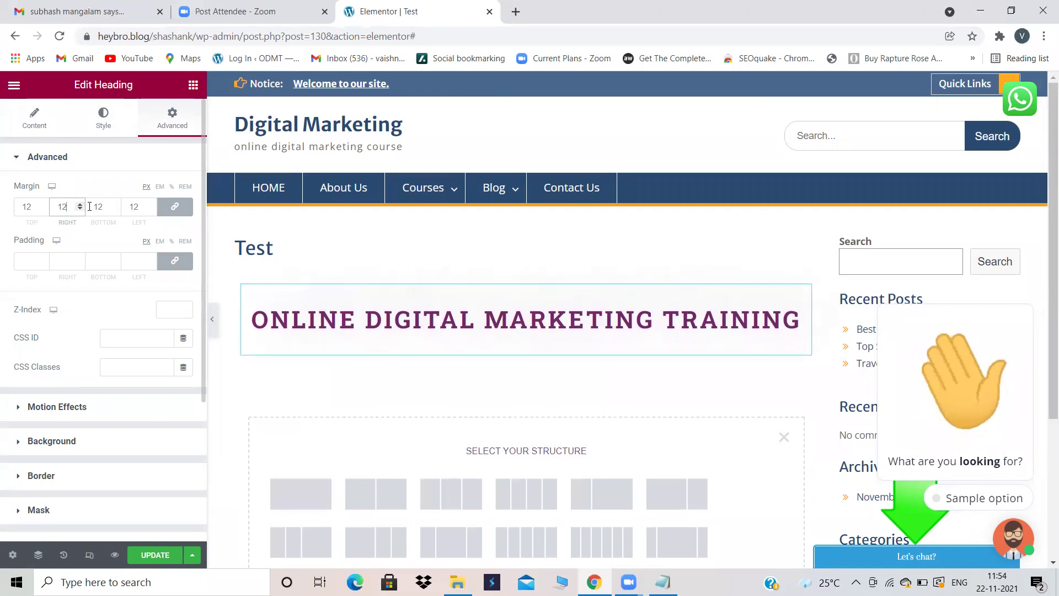
left_click(115, 209)
left_click(115, 209)
left_click(116, 209)
left_click(115, 209)
left_click(115, 209)
left_click(115, 209)
left_click(115, 209)
left_click(116, 204)
left_click(115, 204)
left_click(115, 204)
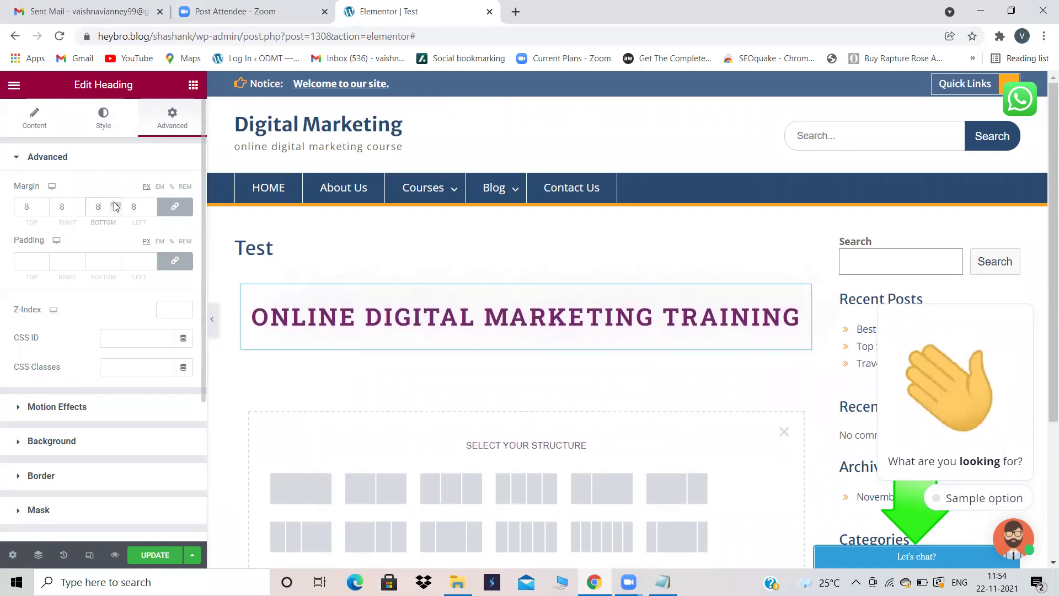
Set the heading's linked padding to -3 px on all sides in its advanced settings
left_click(45, 259)
left_click(45, 258)
left_click(45, 258)
left_click(45, 259)
left_click(45, 258)
left_click(44, 264)
left_click(44, 264)
left_click(45, 263)
left_click(44, 264)
left_click(44, 263)
left_click(45, 264)
left_click(44, 263)
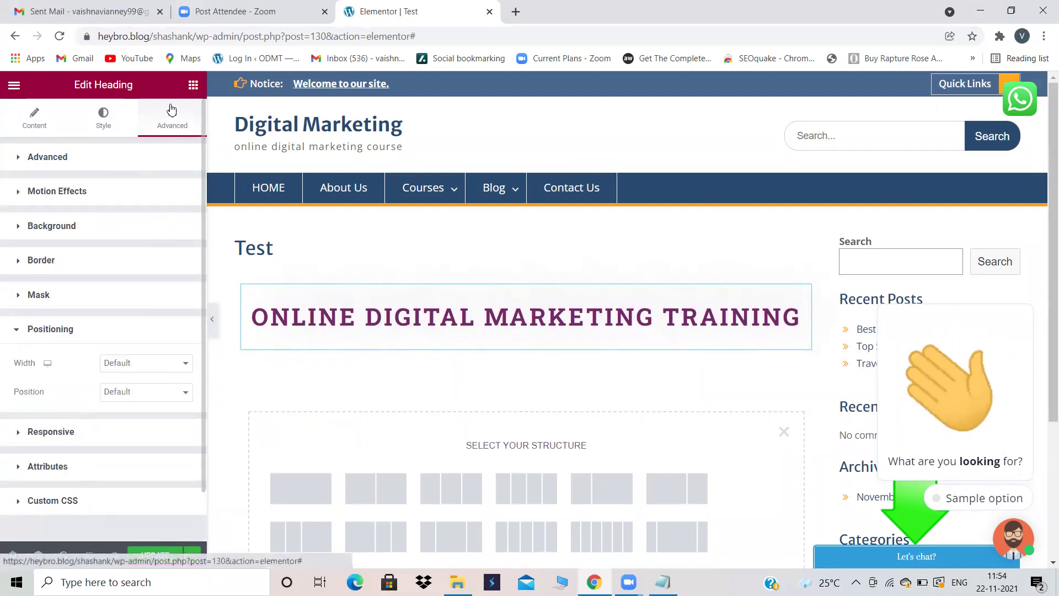
left_click(65, 158)
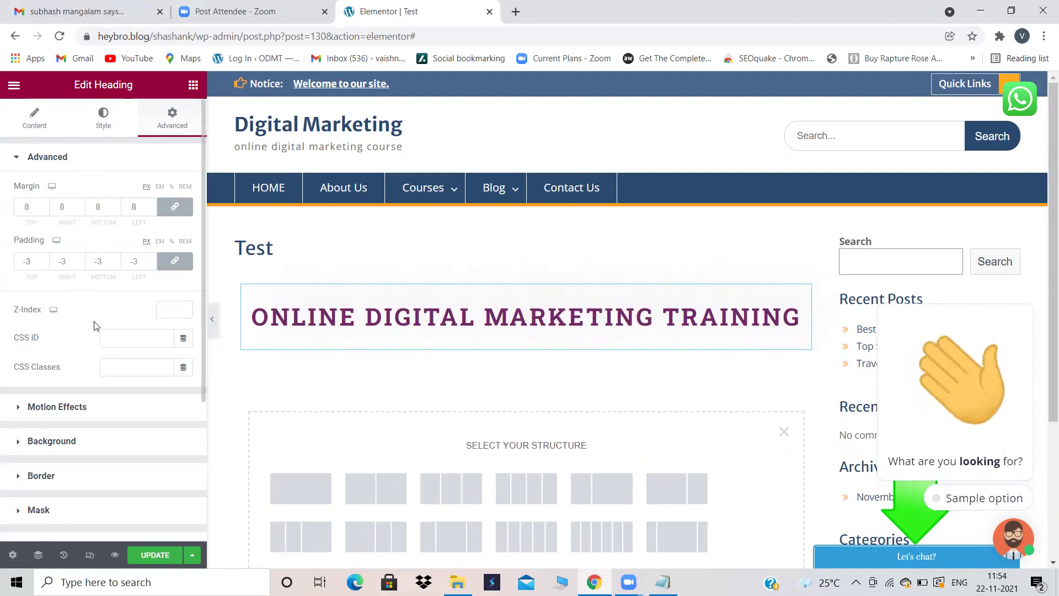
Try the Fade In, Fade In Down, Fade In Left and Fade In Right entrance animations on the heading and set its animation to None
left_click(86, 417)
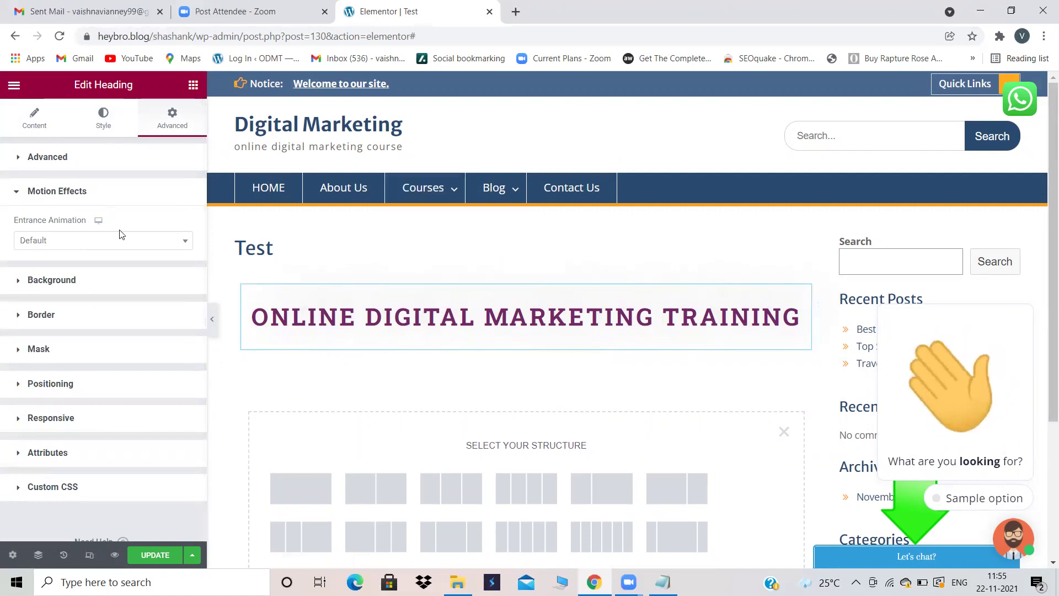
left_click(184, 241)
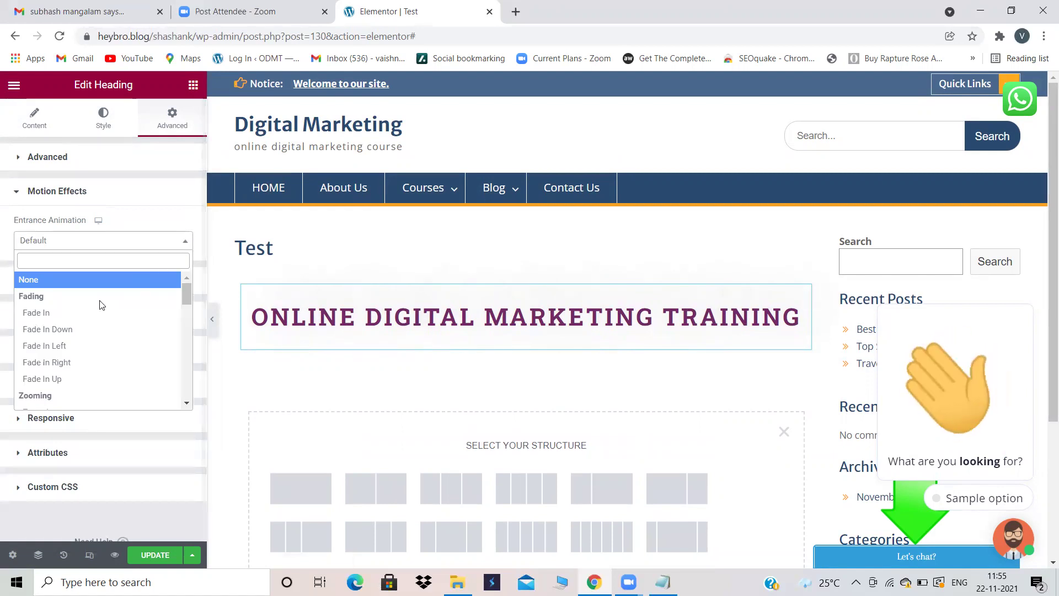
left_click(84, 313)
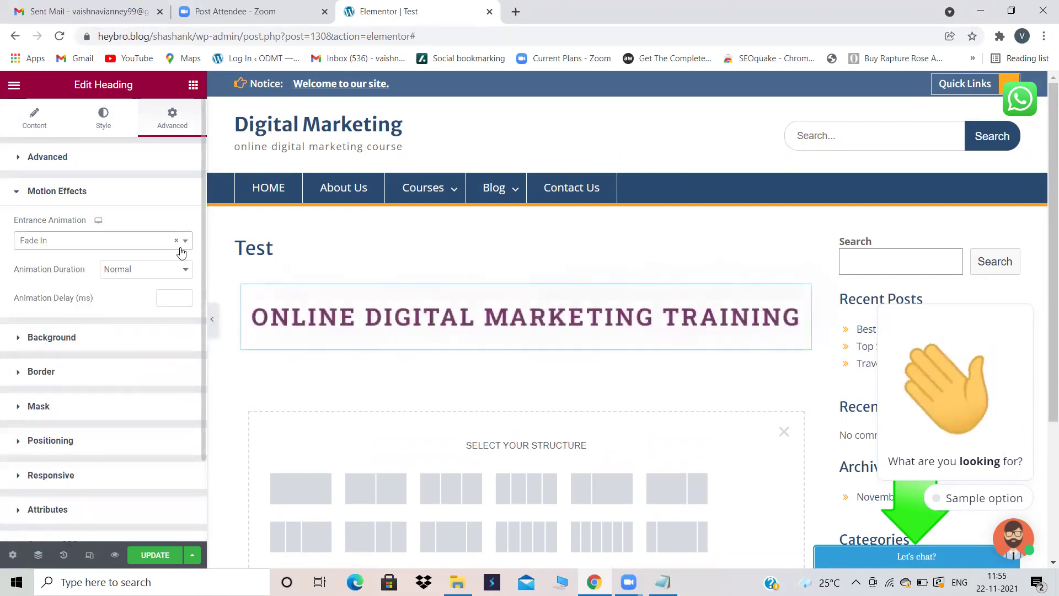
left_click(184, 241)
left_click(87, 331)
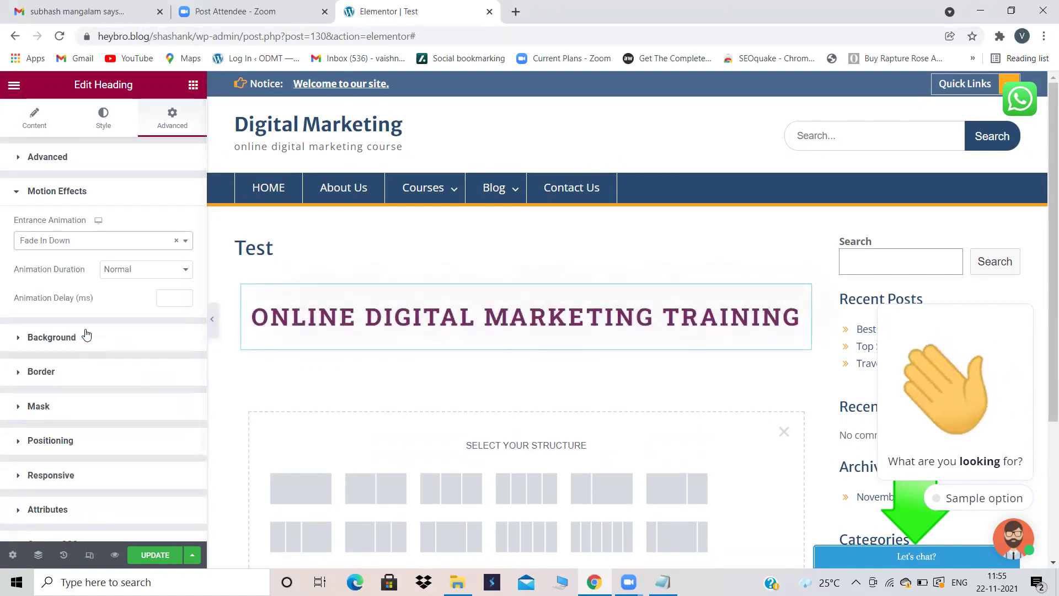
left_click(184, 240)
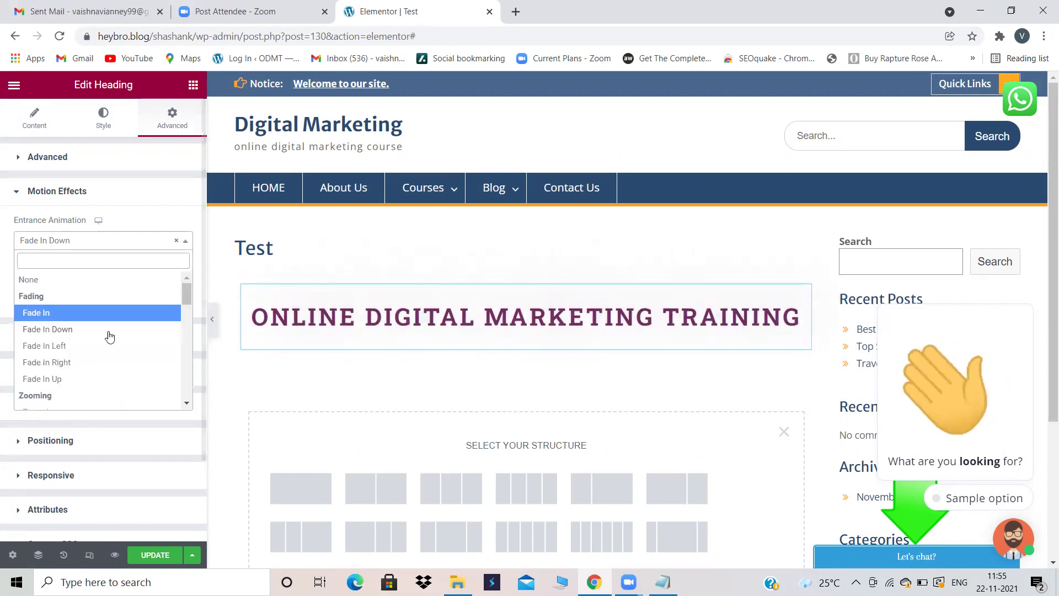
left_click(82, 346)
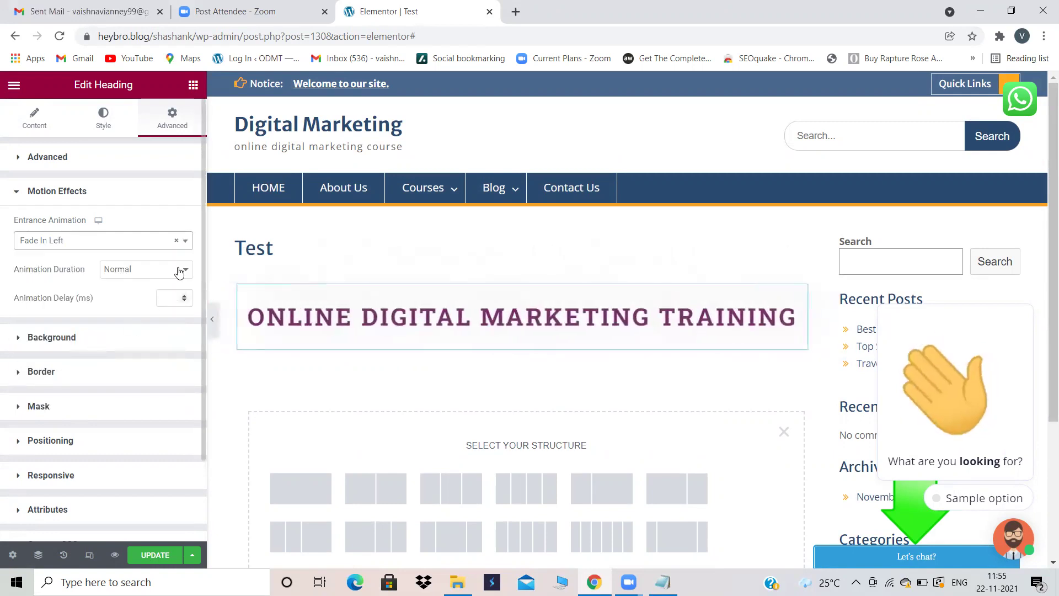
left_click(184, 241)
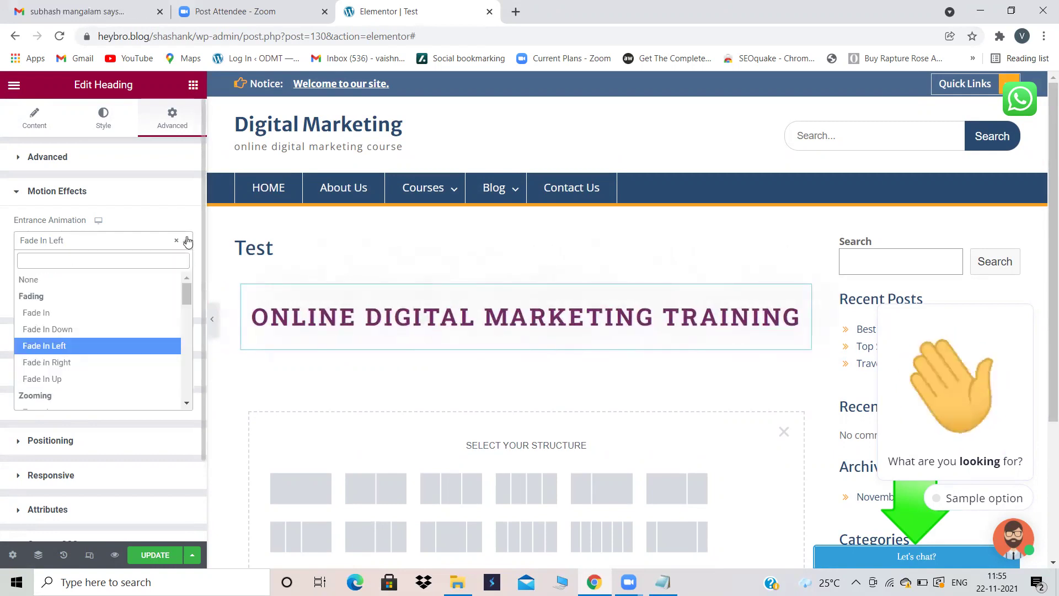
left_click(63, 362)
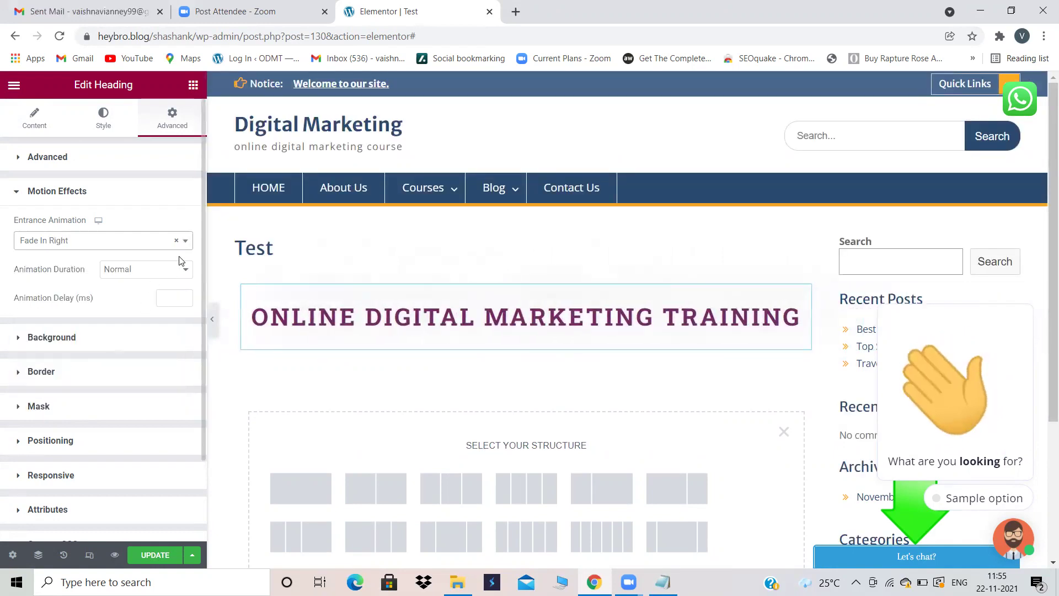
left_click(186, 243)
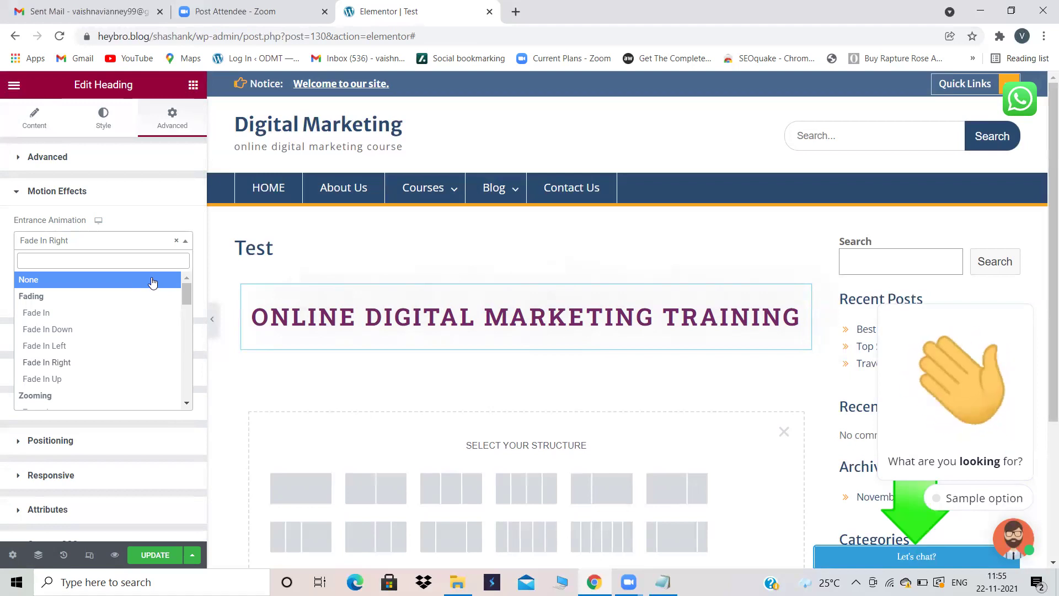
left_click(98, 281)
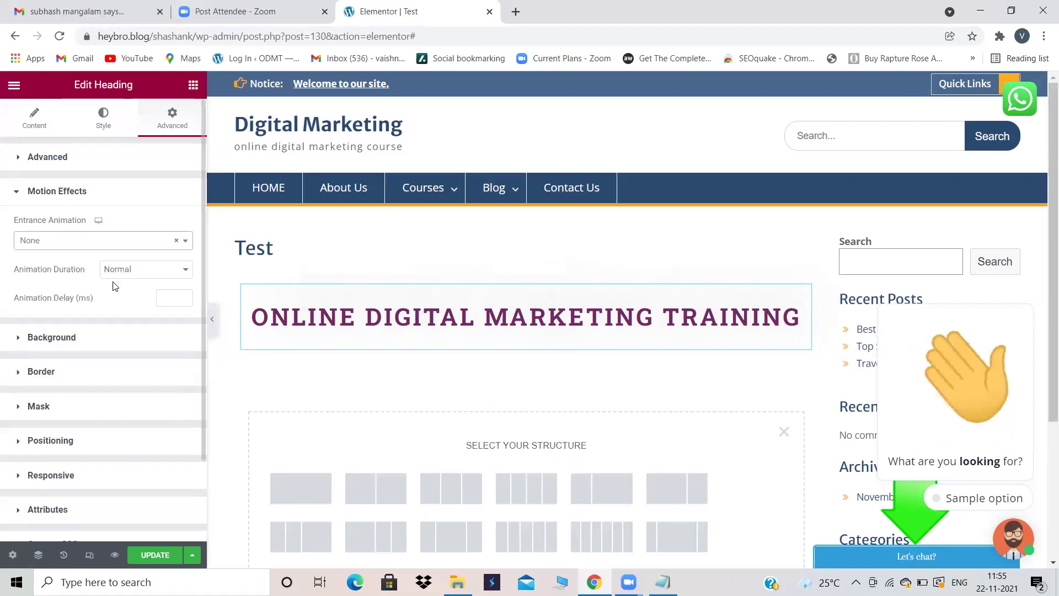
Check the heading's animation duration choices and set its animation delay to 0 ms
left_click(185, 271)
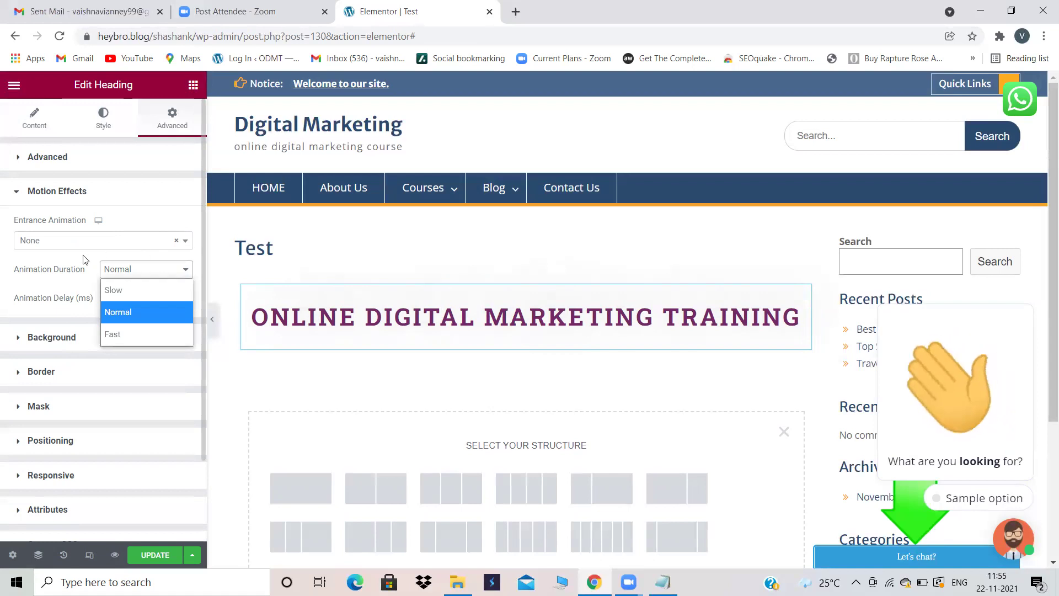
left_click(66, 276)
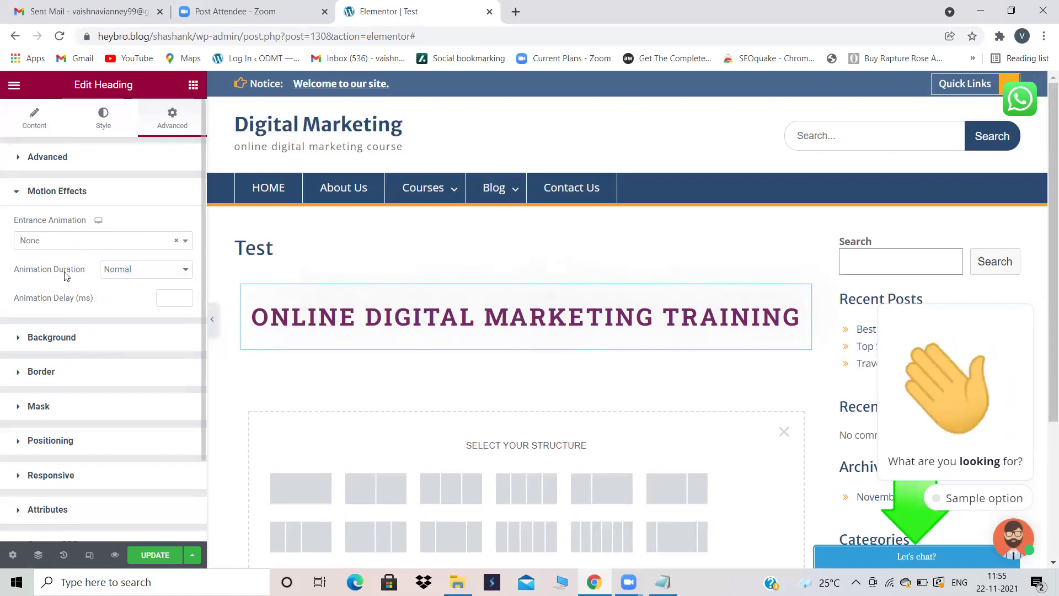
left_click(184, 296)
left_click(183, 296)
left_click(185, 301)
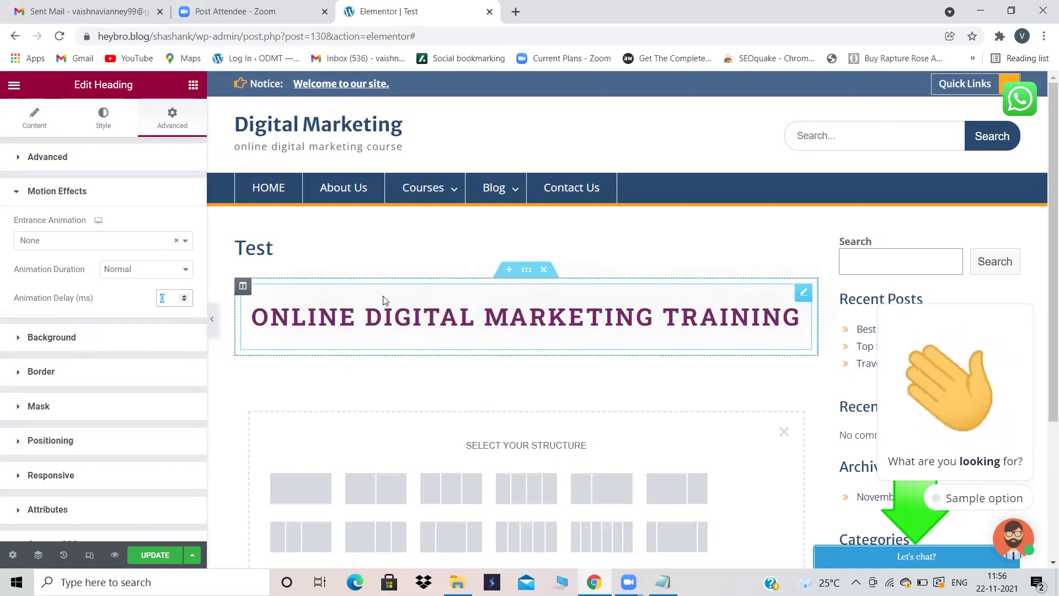
Give the heading a classic background in the light red colour #F07474
left_click(160, 346)
left_click(127, 341)
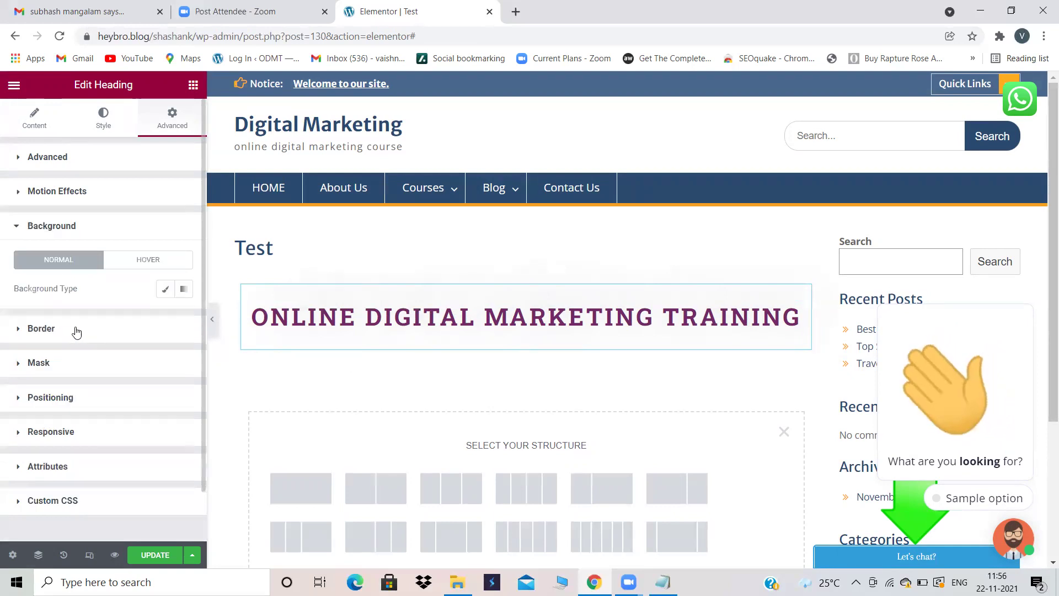
left_click(163, 289)
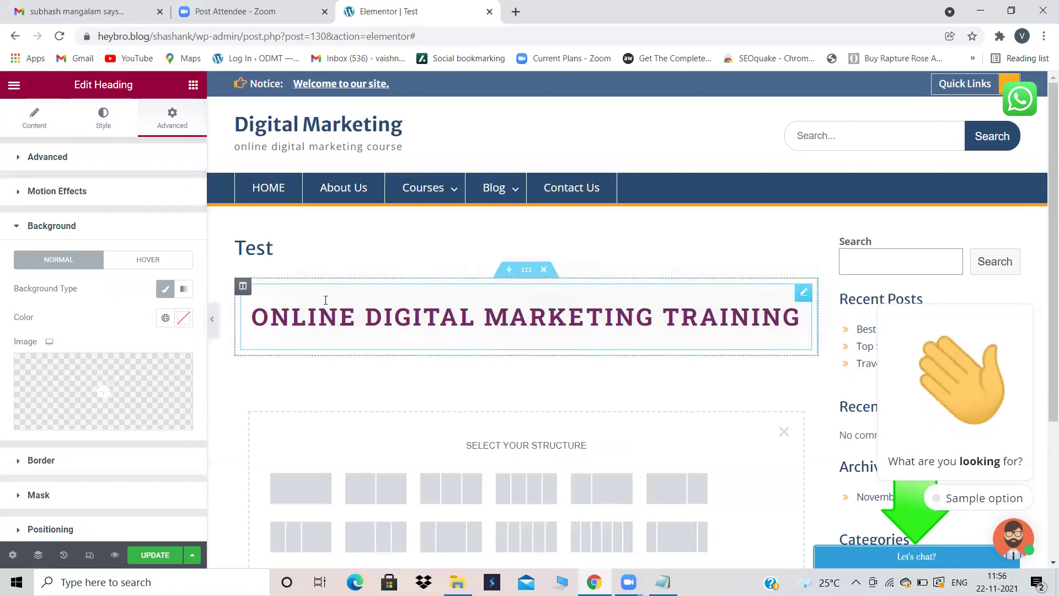
left_click(182, 319)
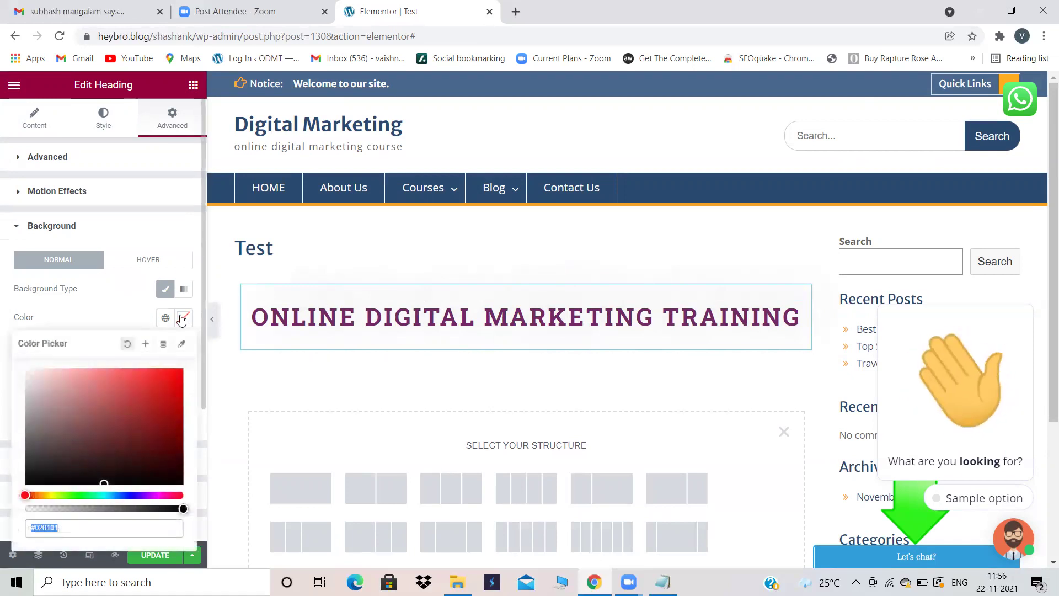
left_click_drag(103, 475, 107, 375)
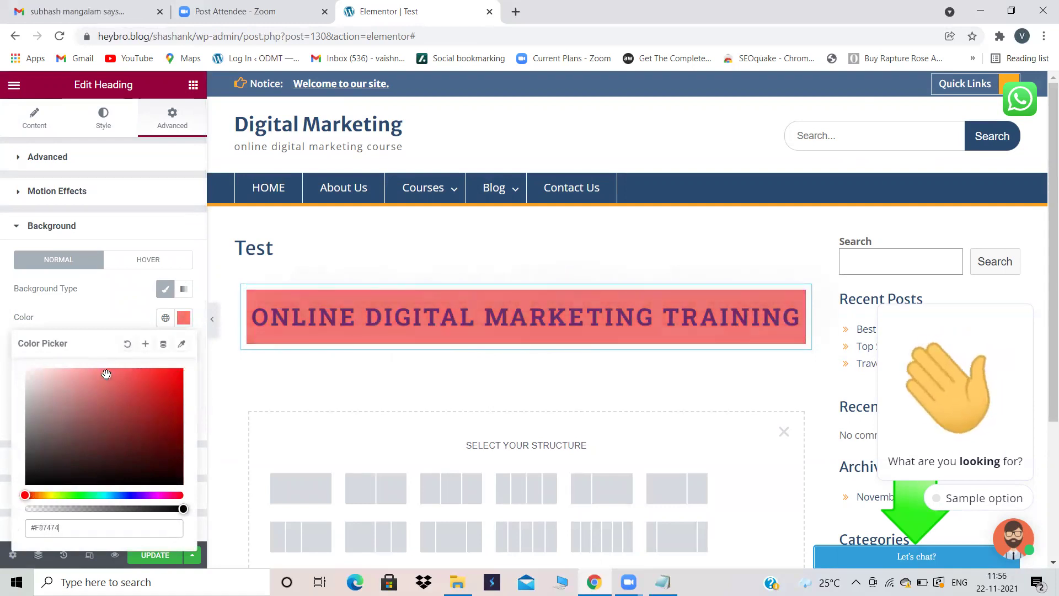
left_click(122, 278)
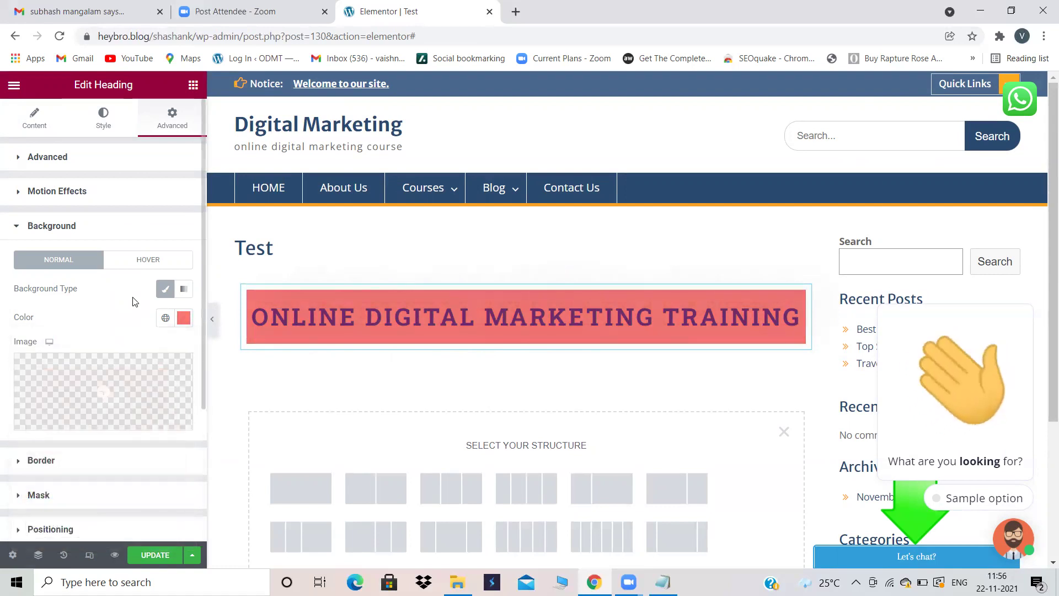
Try the Solid, Double, Dotted, Dashed and Groove border types on the heading and set its border type to Solid
left_click(79, 456)
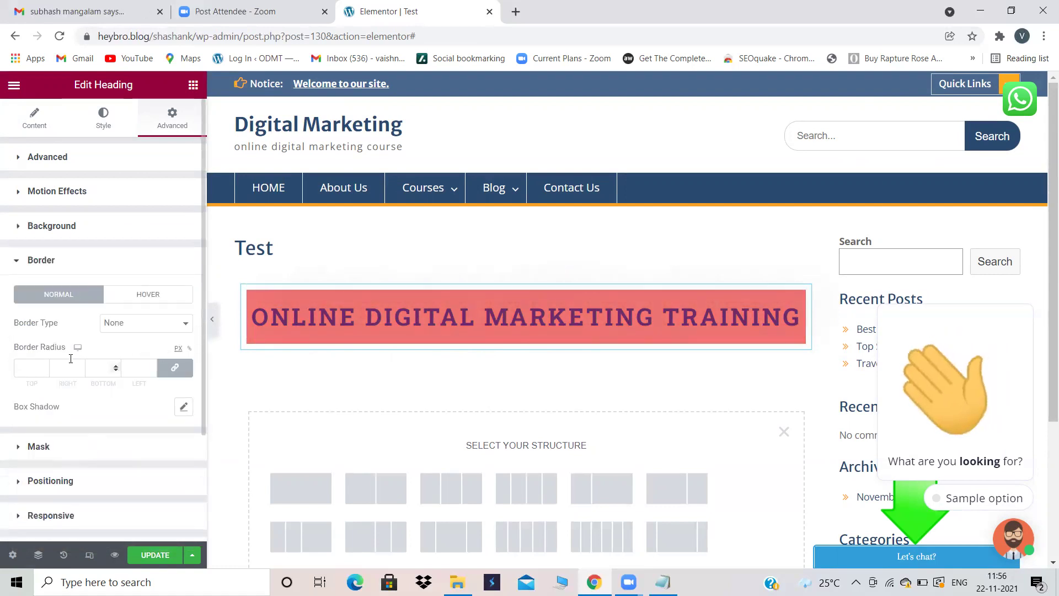
left_click(180, 323)
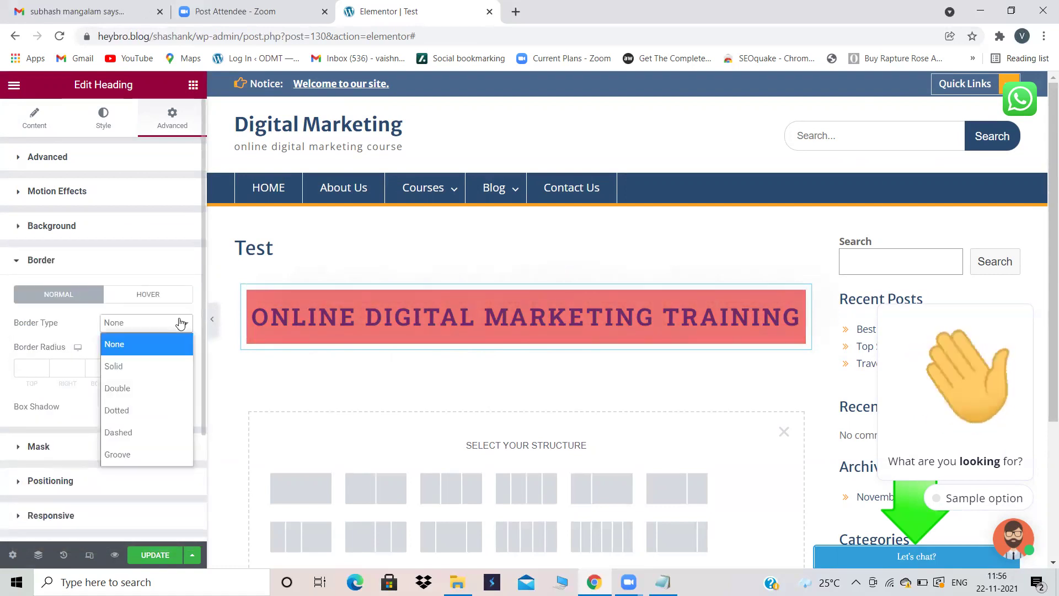
left_click(137, 366)
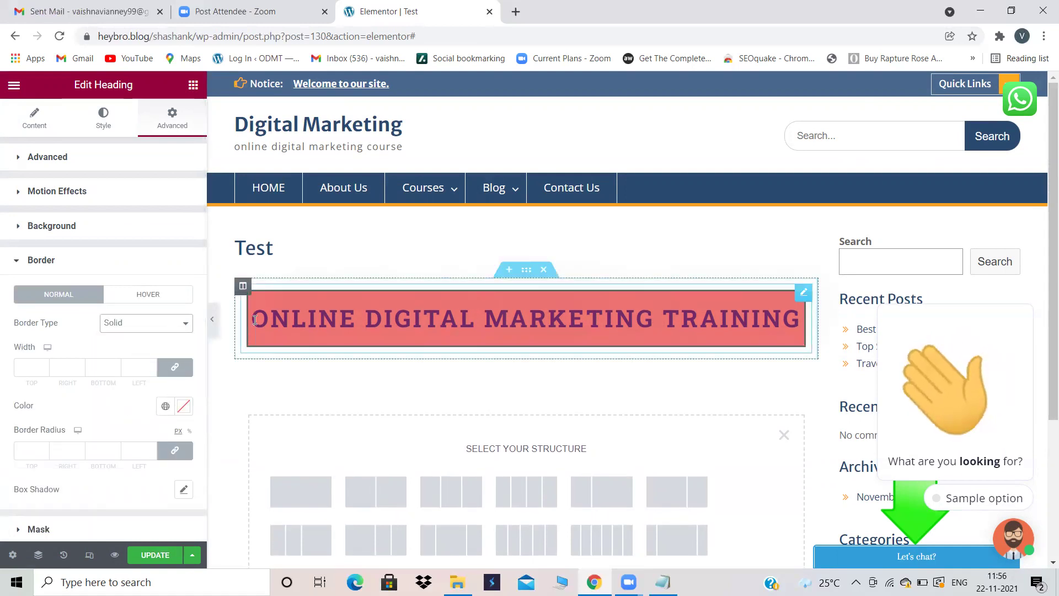
left_click(180, 323)
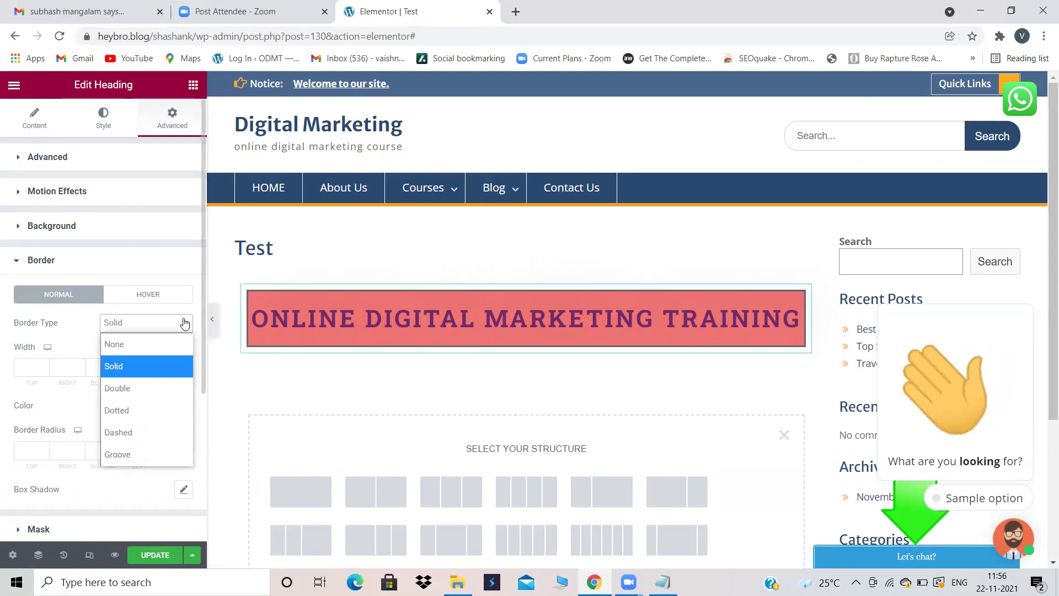
left_click(140, 387)
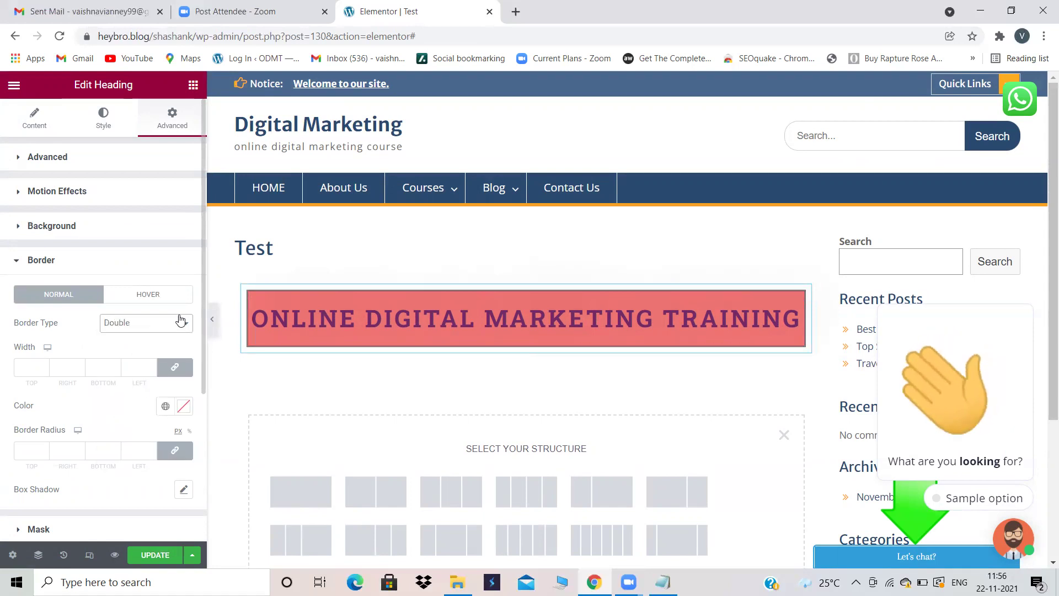
left_click(180, 325)
left_click(135, 411)
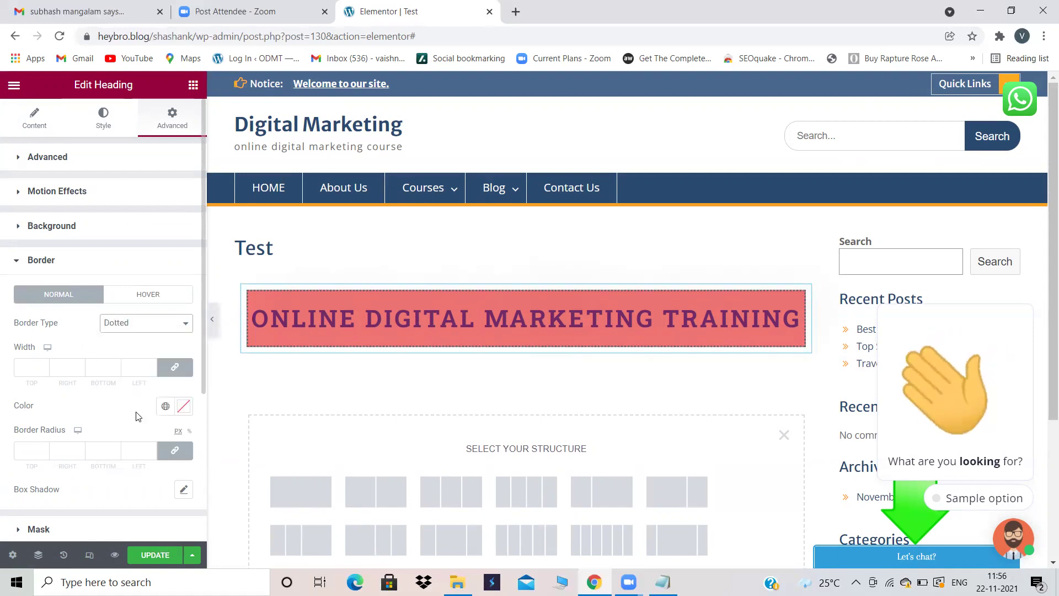
left_click(181, 324)
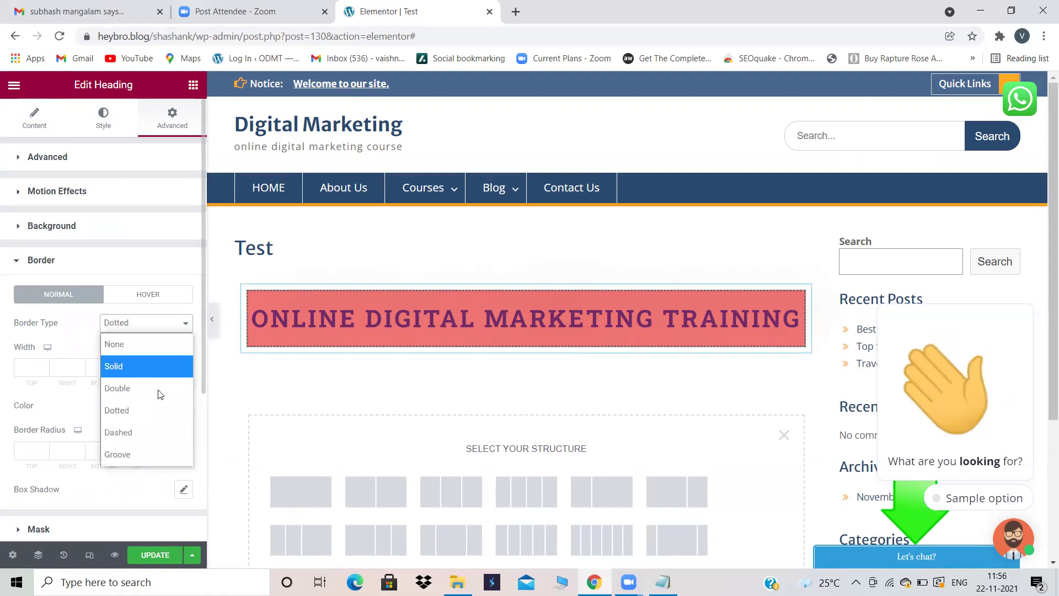
left_click(112, 434)
left_click(185, 327)
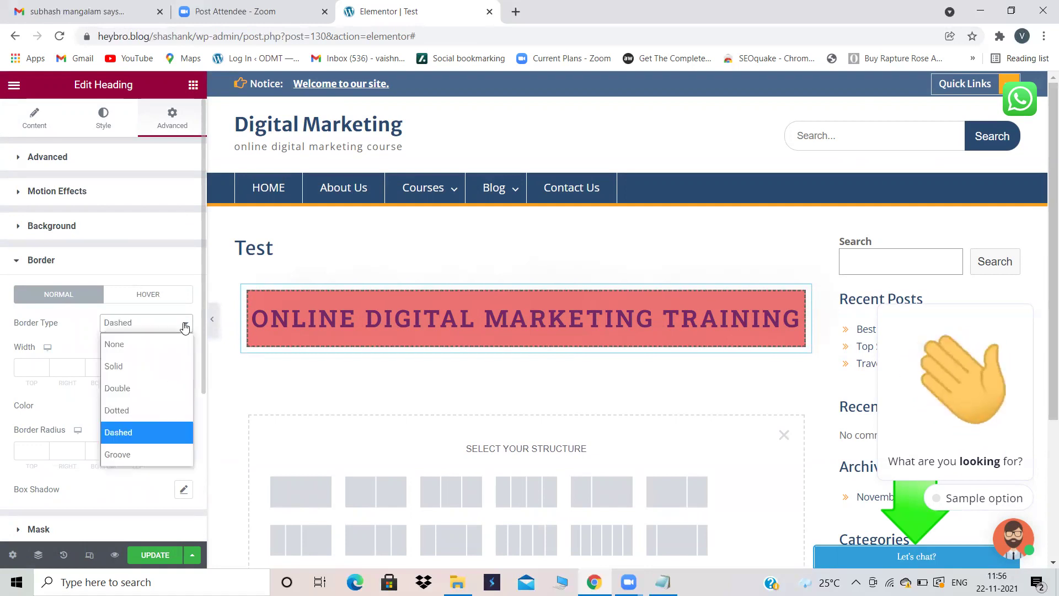
left_click(135, 450)
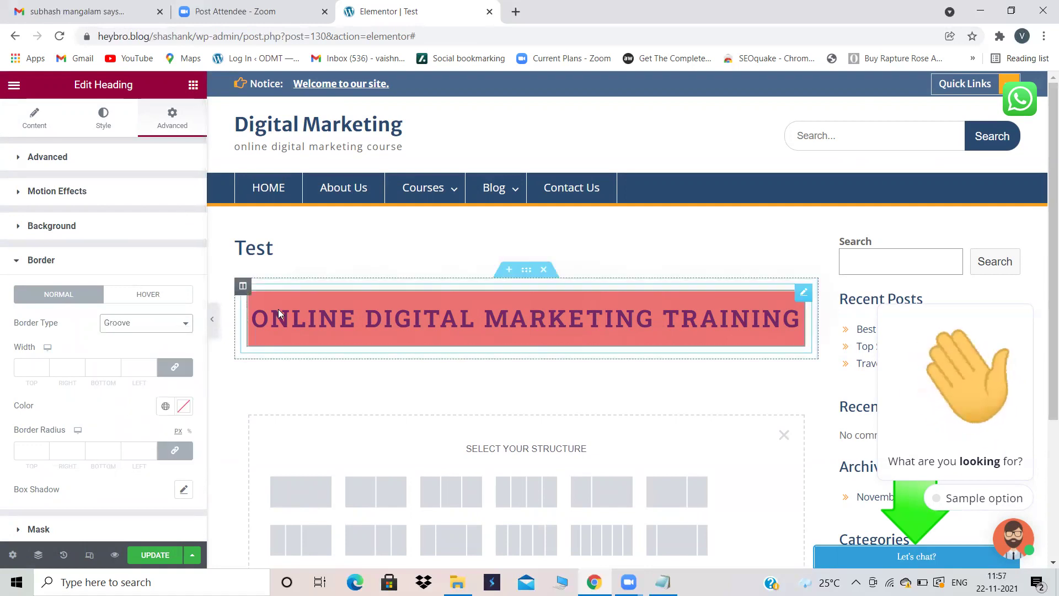
left_click(186, 323)
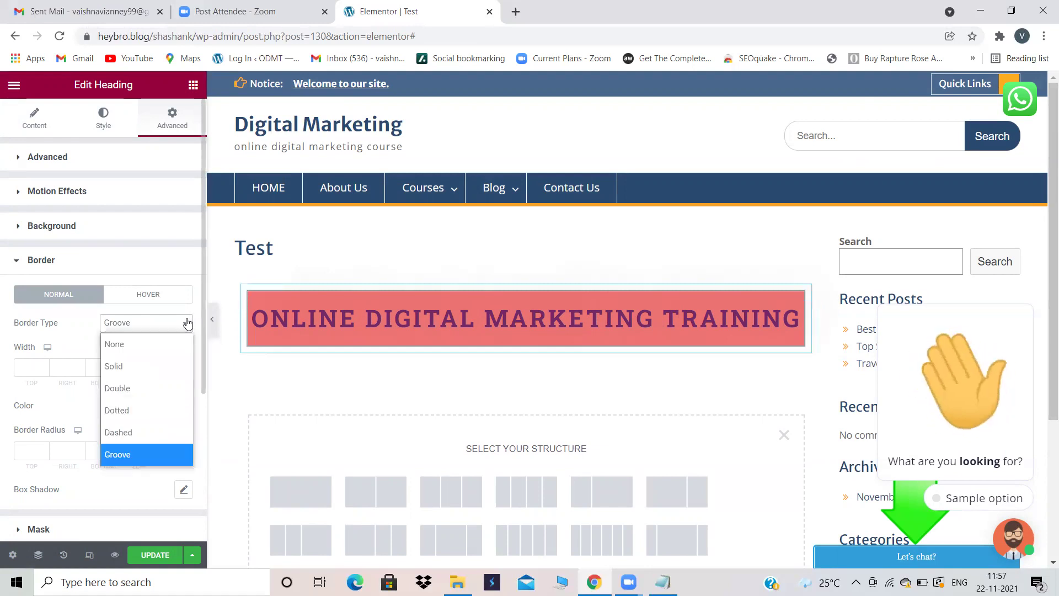
left_click(135, 364)
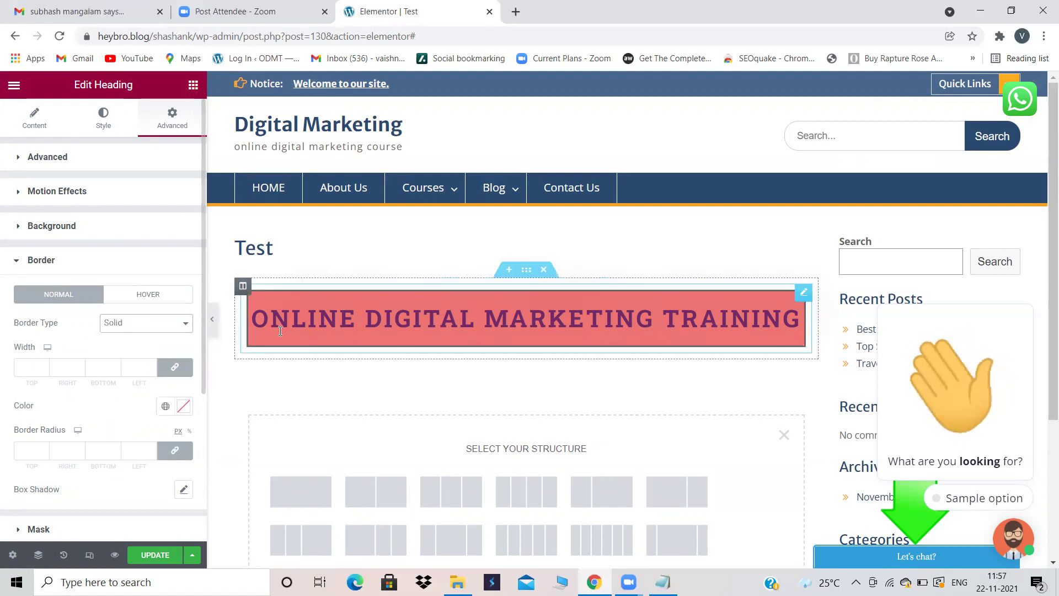
Set the heading's linked border width to 4 on all sides, trying 1, 6 and 2 first
scroll(102, 409, "down", 1)
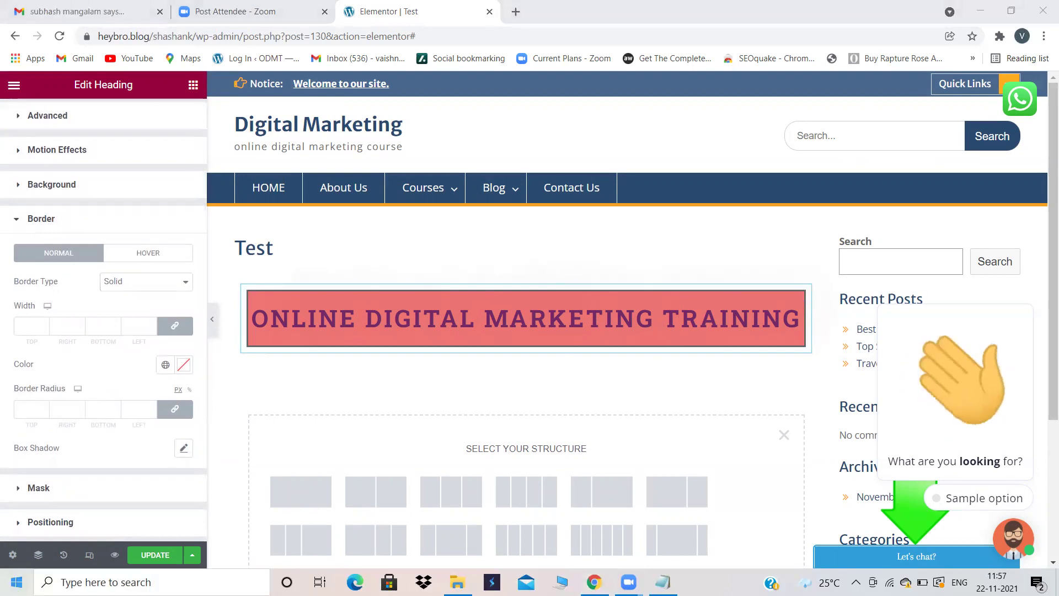
left_click(43, 322)
type("6")
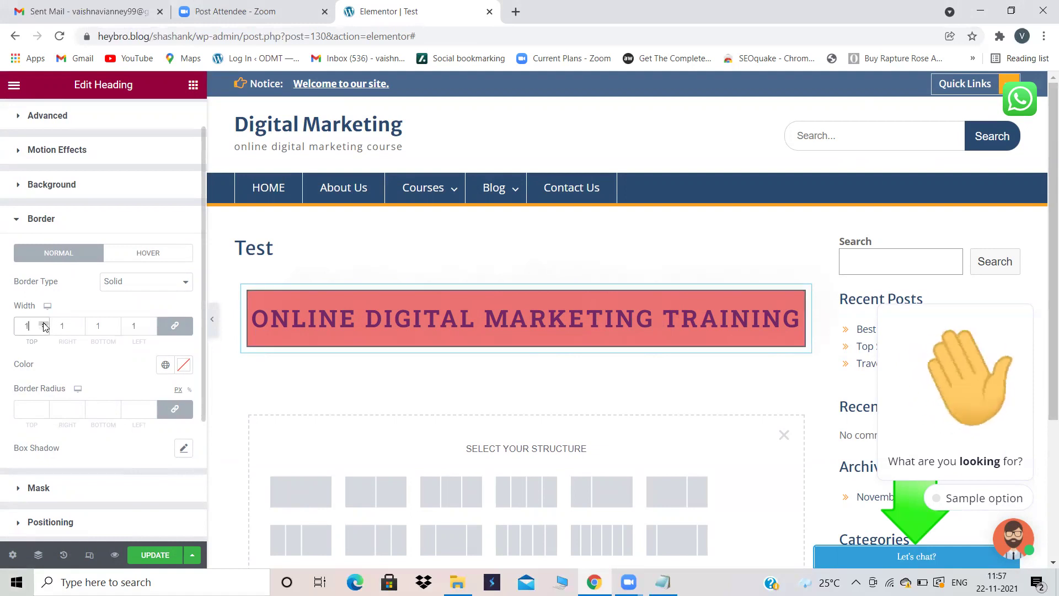
left_click(44, 322)
left_click(44, 323)
left_click(43, 323)
left_click(44, 323)
left_click(44, 322)
key("BackSpace")
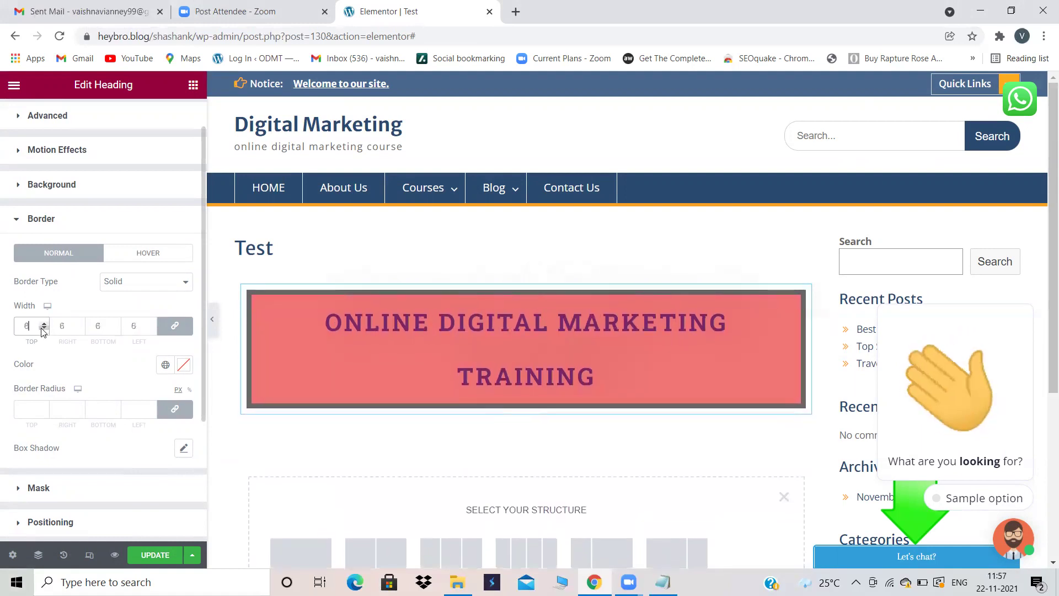
left_click(44, 323)
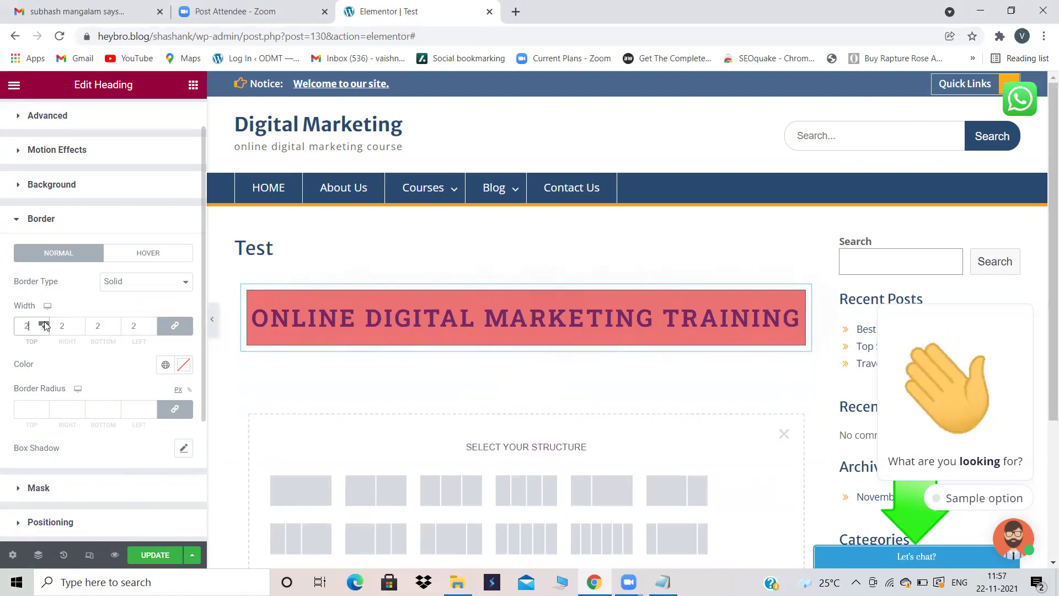
left_click(80, 324)
left_click(80, 323)
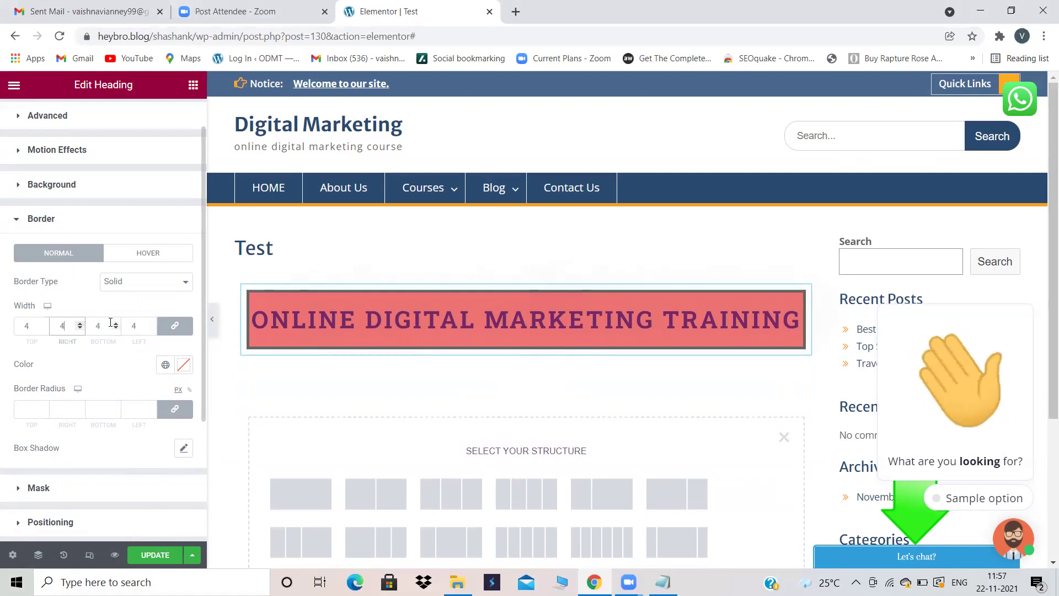
Set the heading's border colour to the dark red #590F0F
left_click(183, 365)
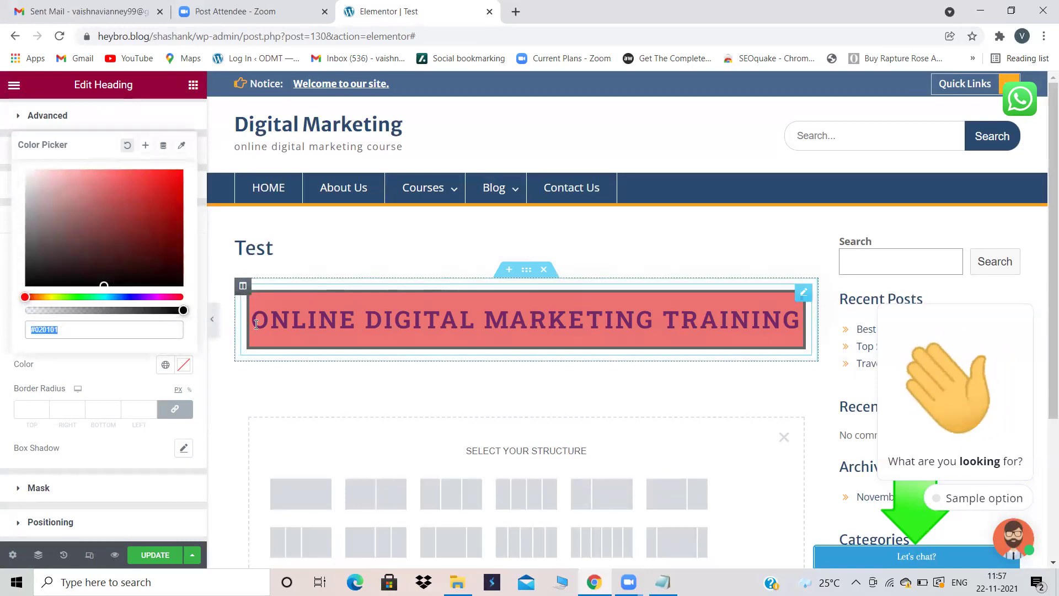
left_click(96, 265)
mouse_move(95, 265)
left_mouse_down()
mouse_move(68, 257)
mouse_move(116, 226)
mouse_move(109, 272)
mouse_move(149, 230)
mouse_move(115, 189)
mouse_move(68, 193)
mouse_move(157, 245)
left_mouse_up()
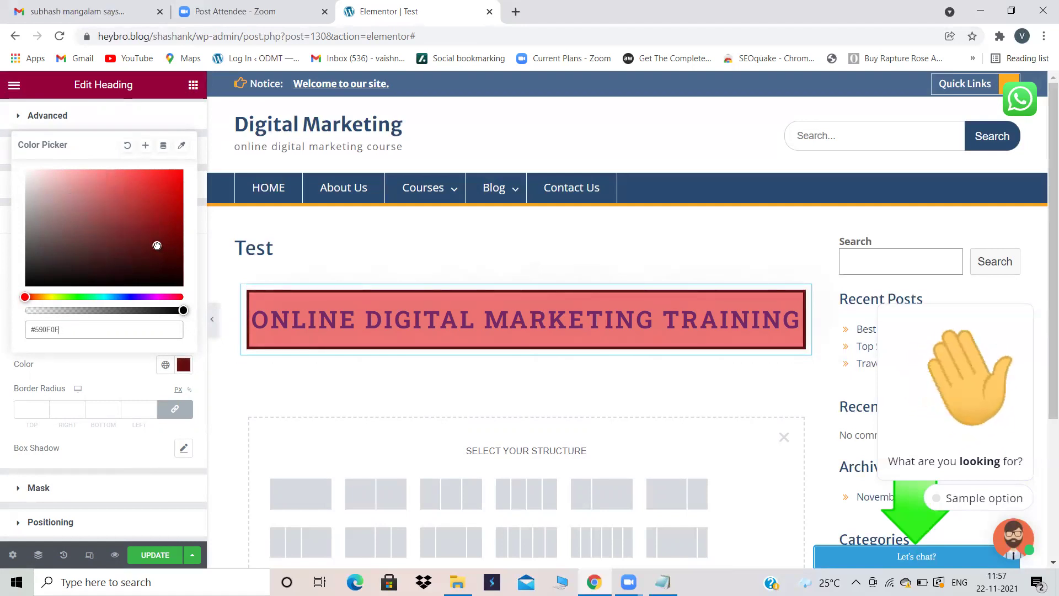
left_click(106, 375)
Add a box shadow to the heading with horizontal and vertical offsets of -6, and dismiss the chat popup covering the page
scroll(65, 463, "down", 2)
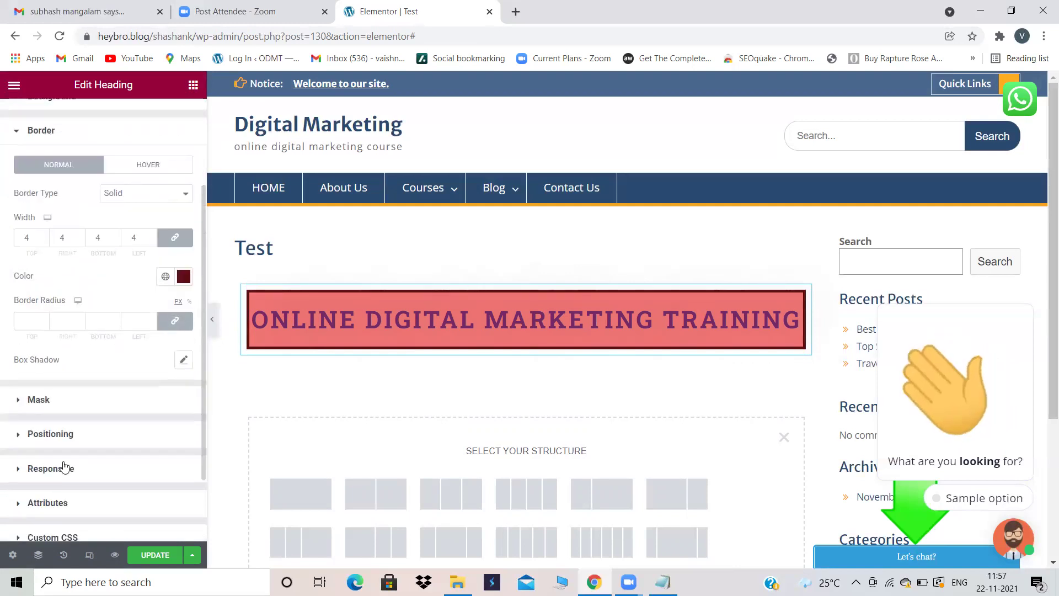
left_click(183, 359)
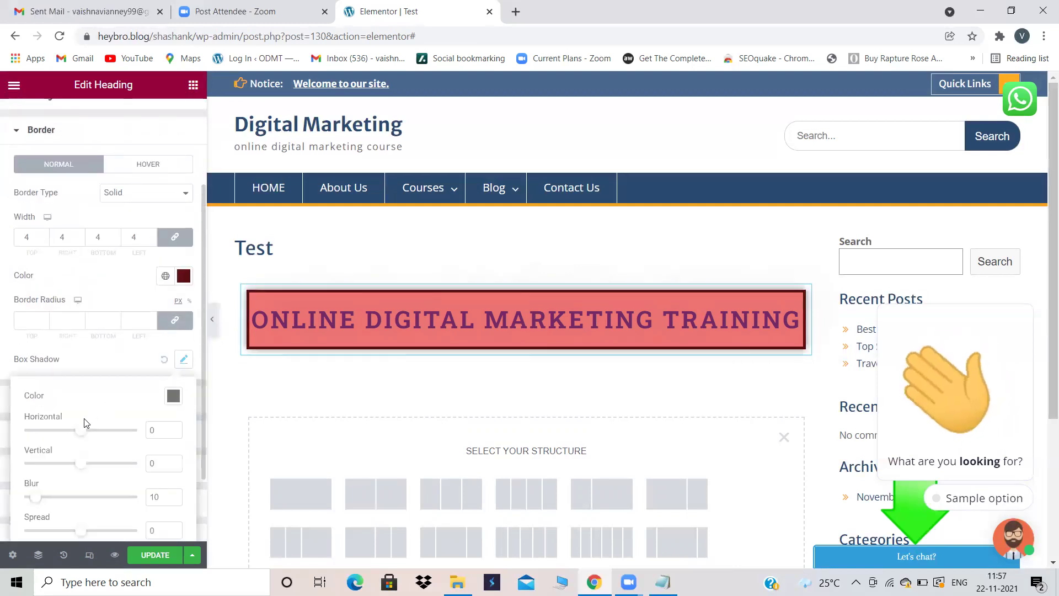
mouse_move(81, 435)
left_mouse_down()
mouse_move(123, 431)
mouse_move(62, 421)
mouse_move(77, 423)
left_mouse_up()
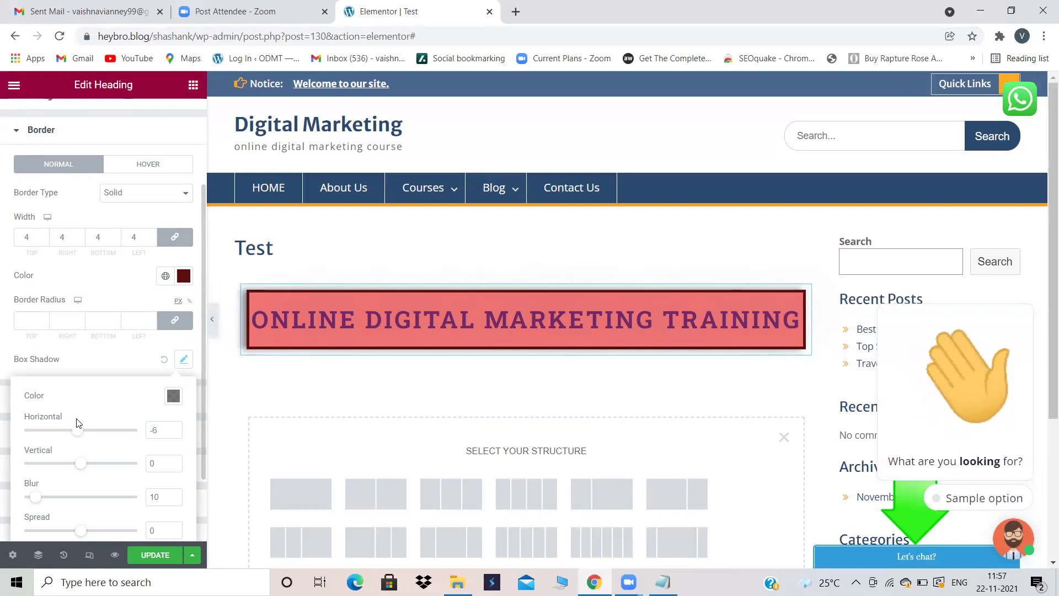
mouse_move(88, 468)
left_mouse_down()
mouse_move(57, 463)
mouse_move(76, 459)
left_mouse_up()
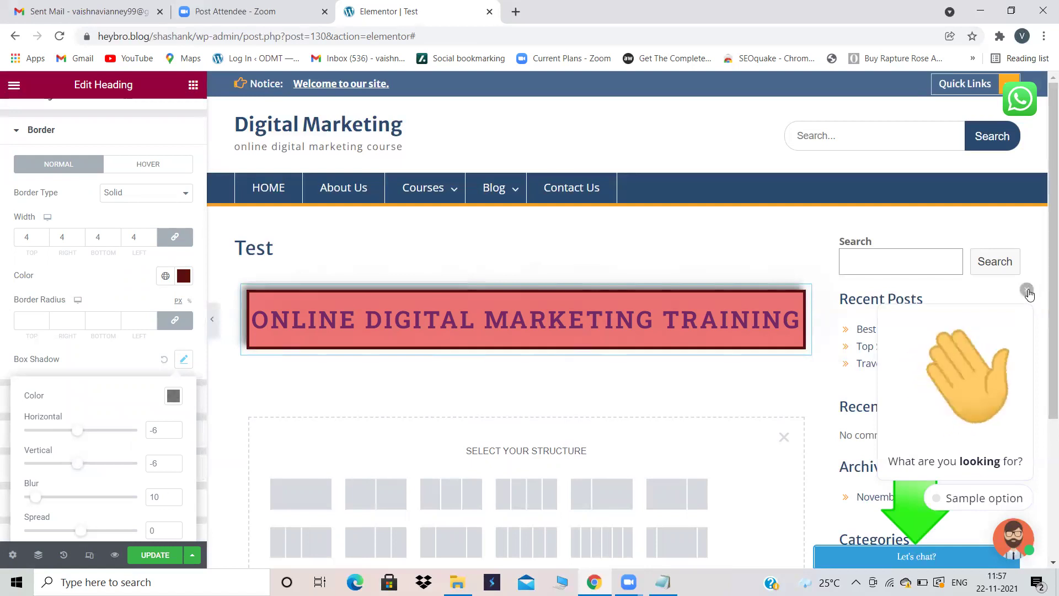
left_click(1031, 289)
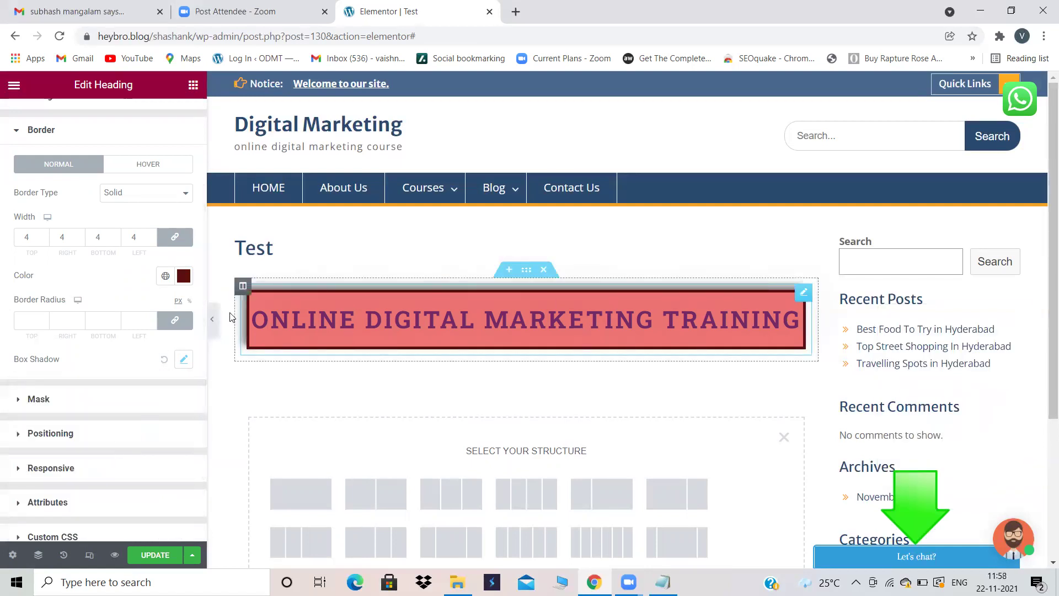
Set the vertical offset of the heading's box shadow to 0
left_click(184, 359)
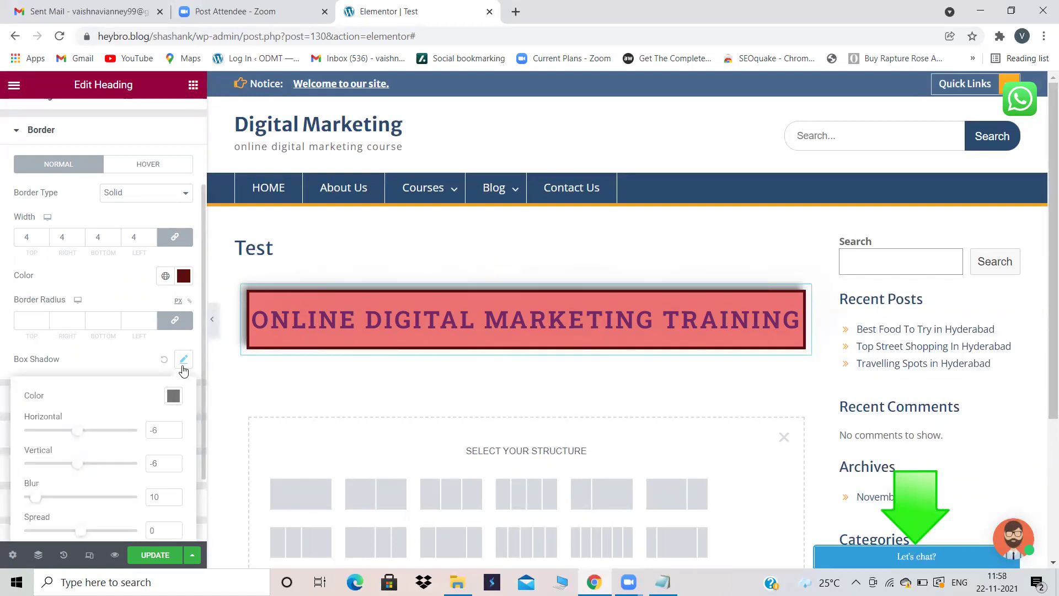
left_click_drag(35, 498, 80, 465)
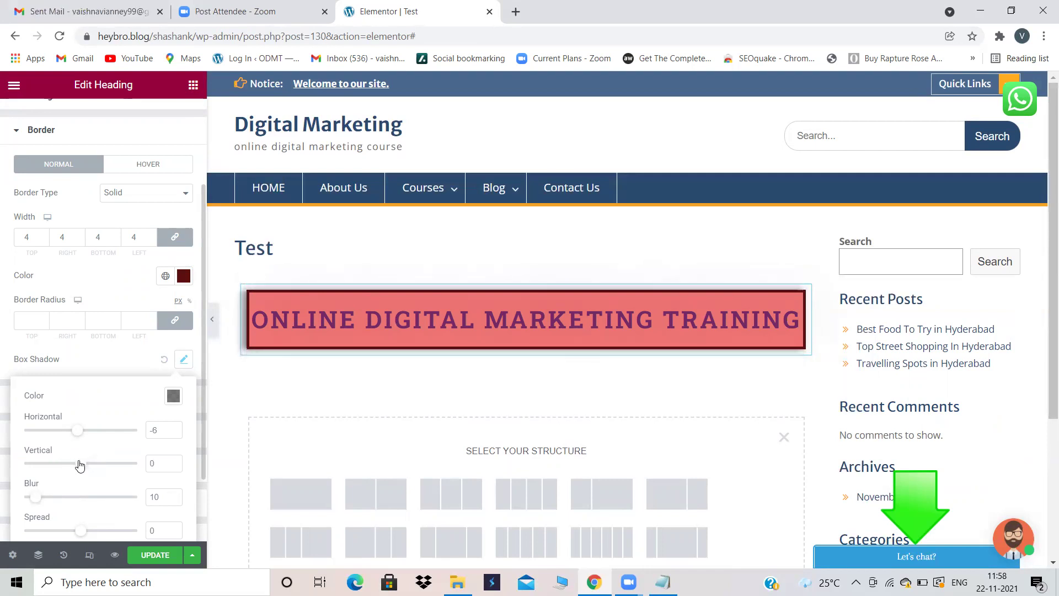
left_click(87, 366)
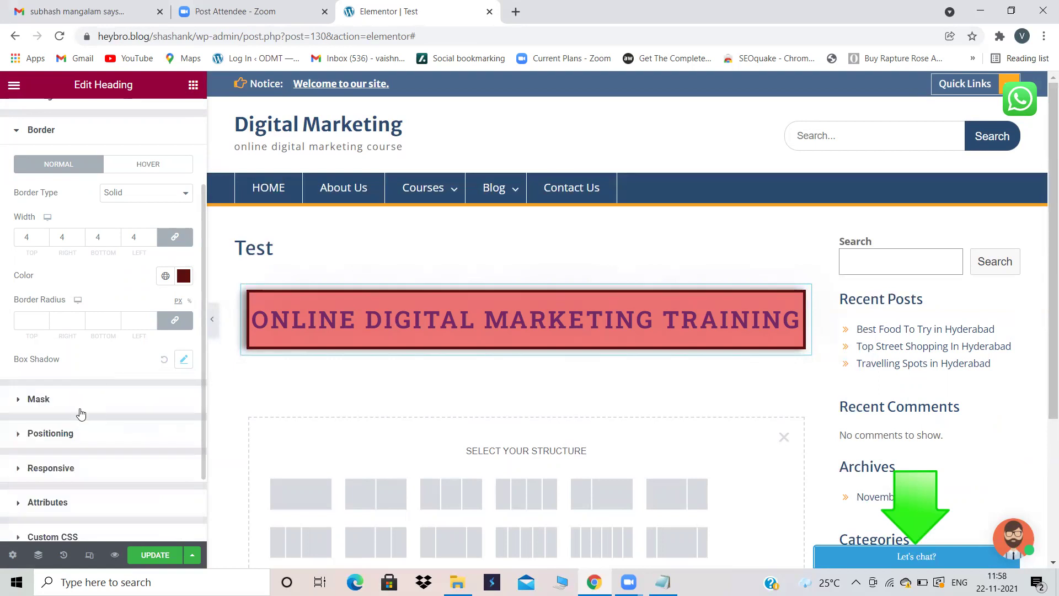
Try a mask on the heading with the Circle and Flower shapes, and turn the mask off again
left_click(81, 410)
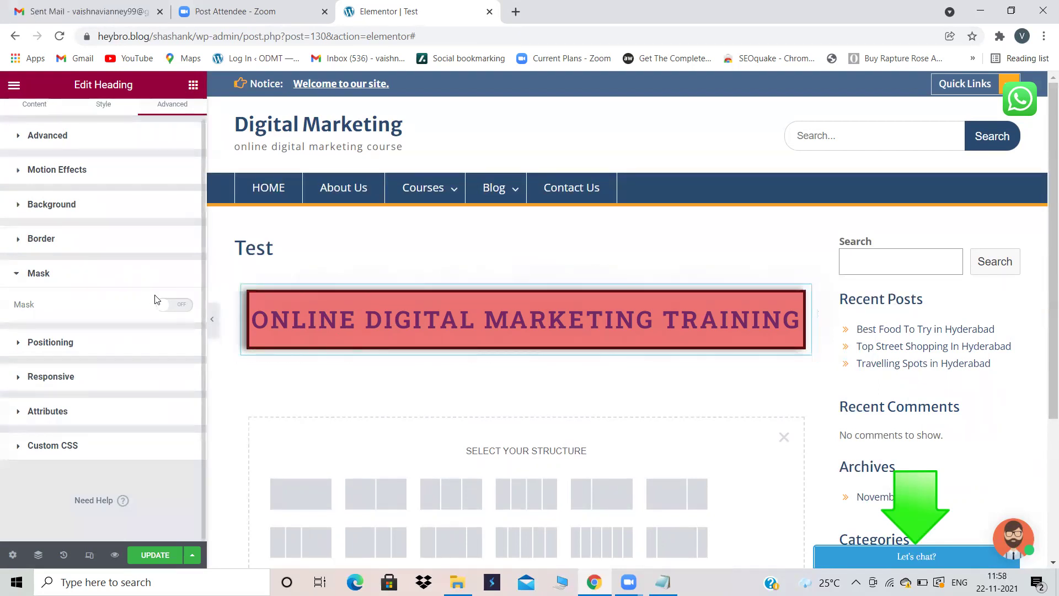
left_click(175, 306)
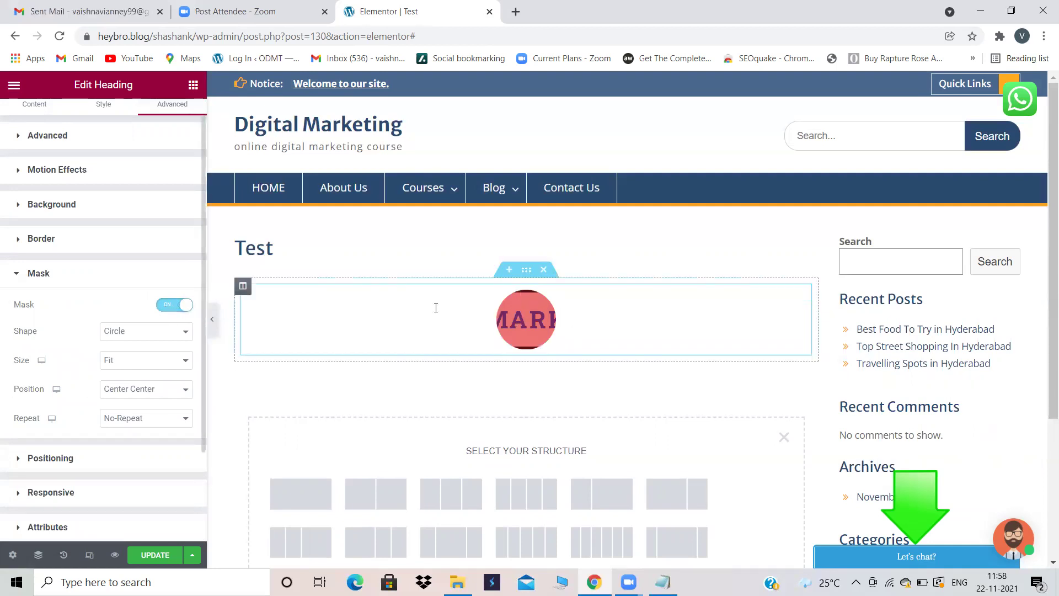
left_click(182, 343)
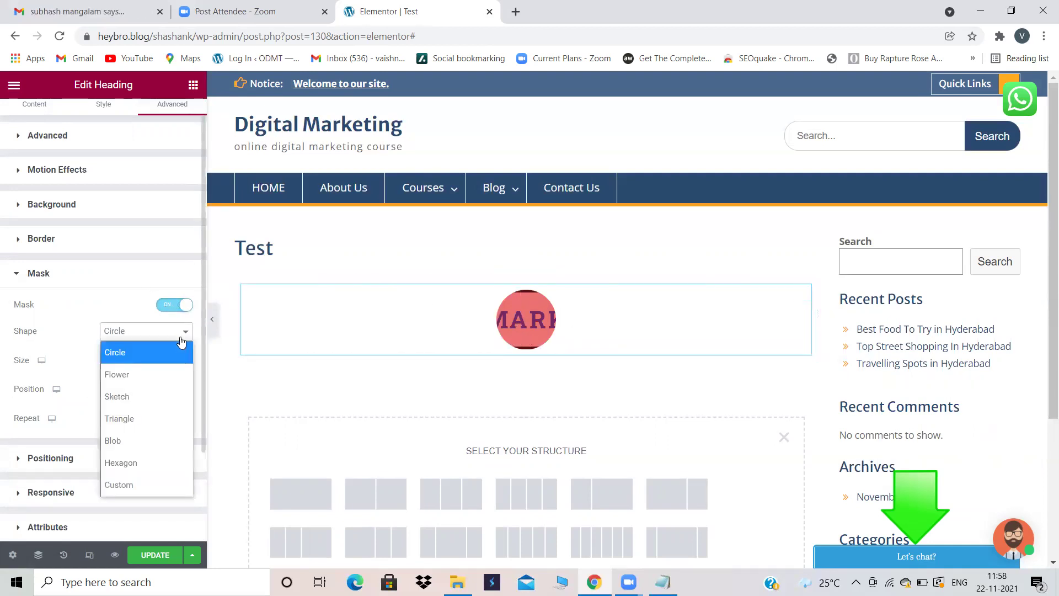
left_click(129, 371)
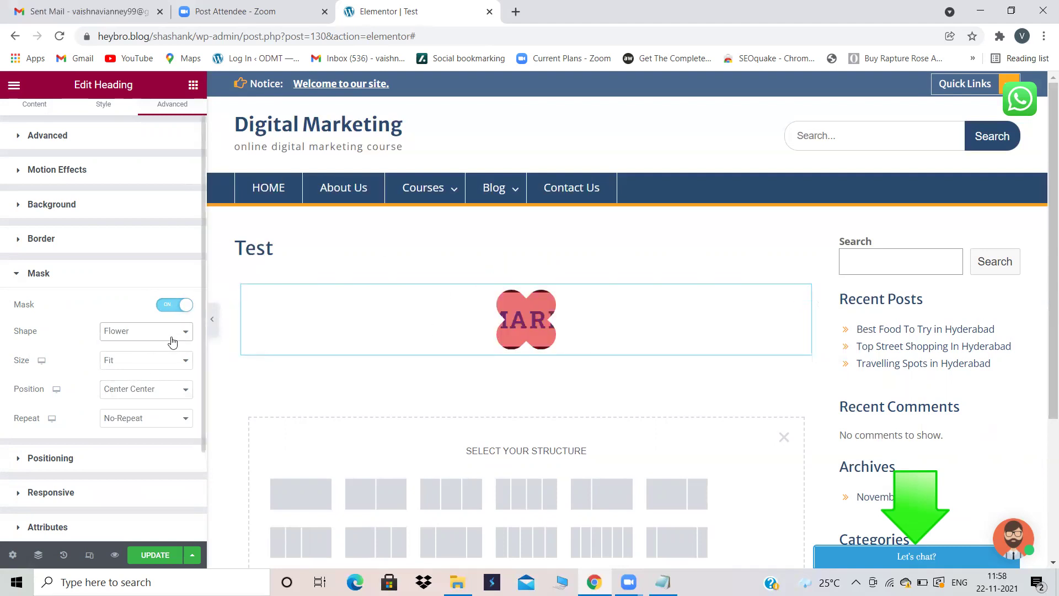
left_click(174, 342)
left_click(143, 395)
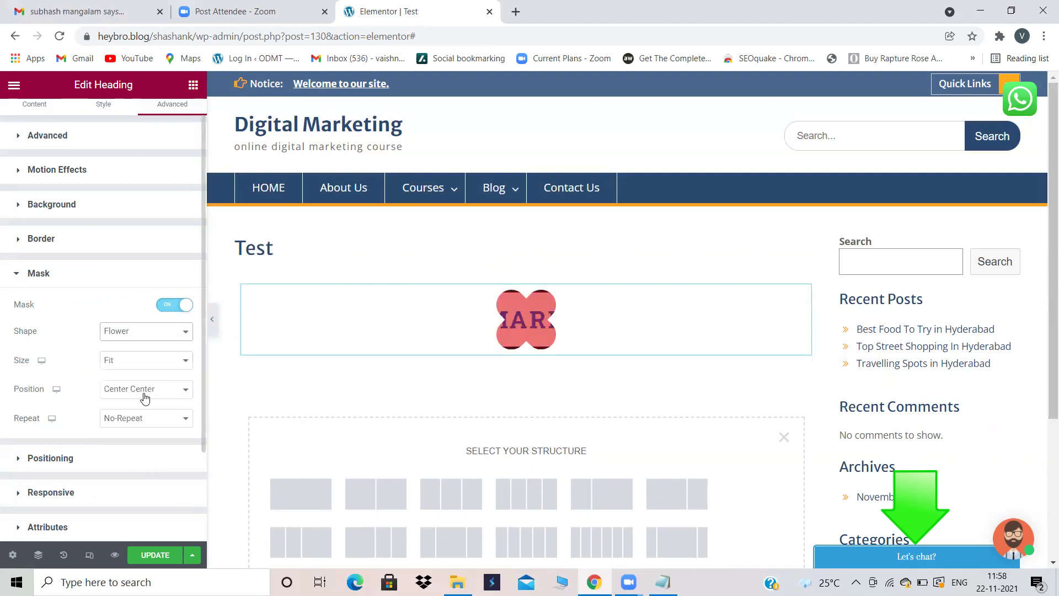
left_click(165, 307)
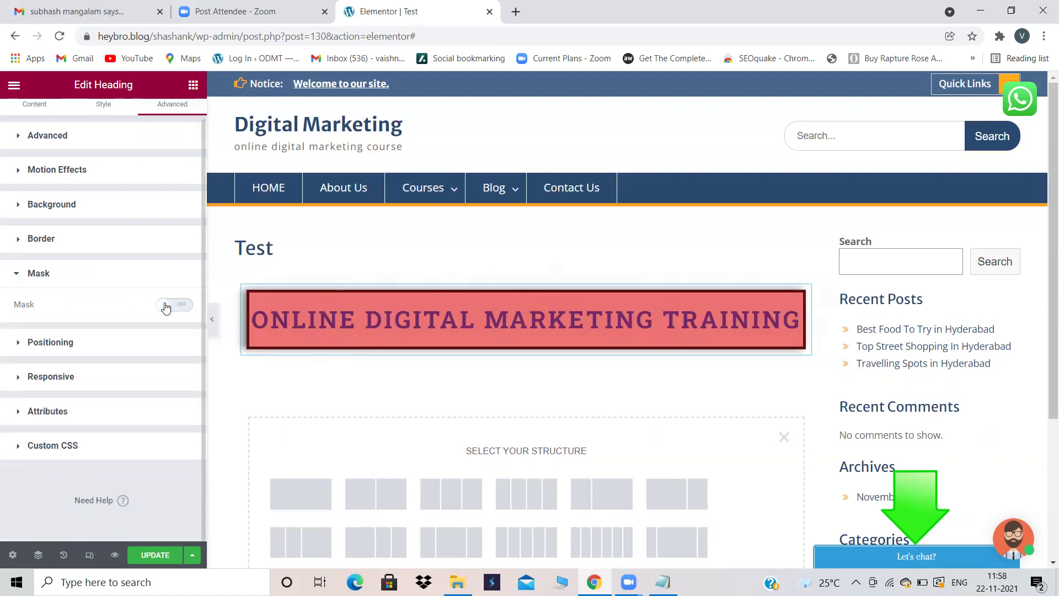
Set the heading's positioning width to Full Width (100%)
left_click(82, 342)
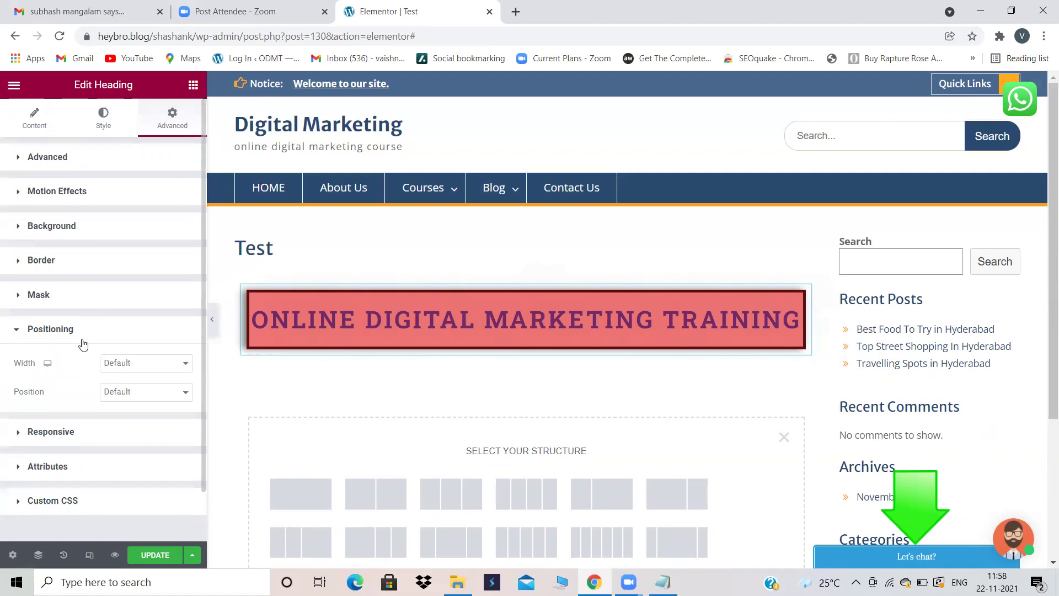
left_click(185, 363)
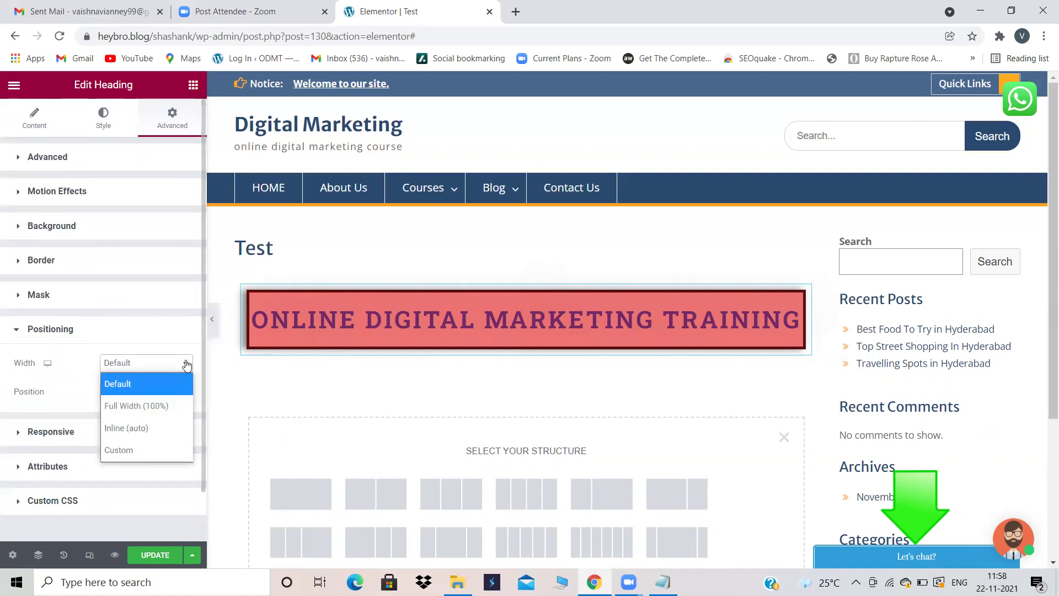
left_click(146, 407)
scroll(116, 446, "down", 1)
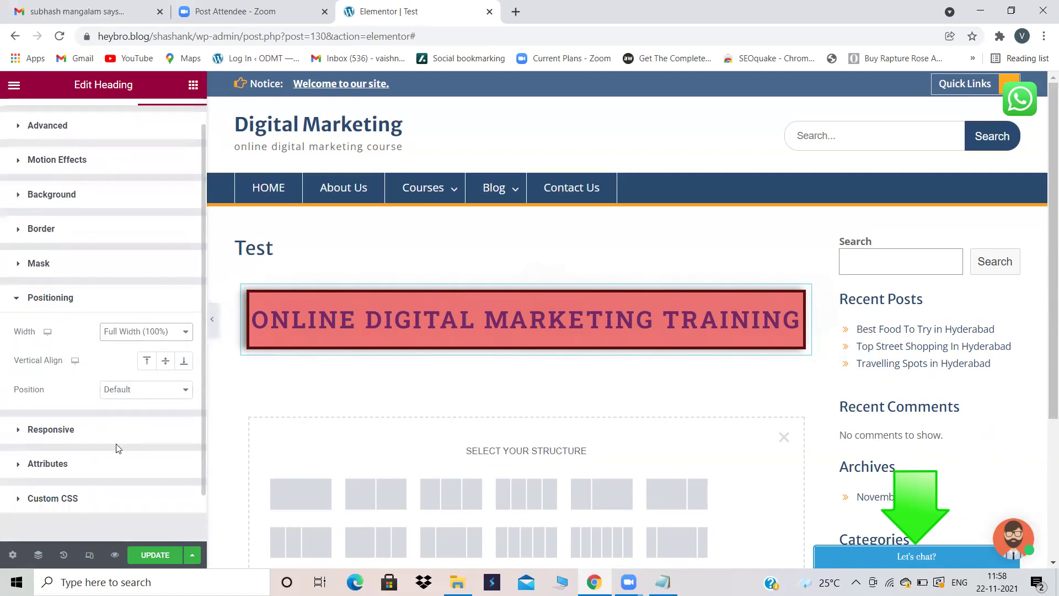
scroll(116, 448, "up", 1)
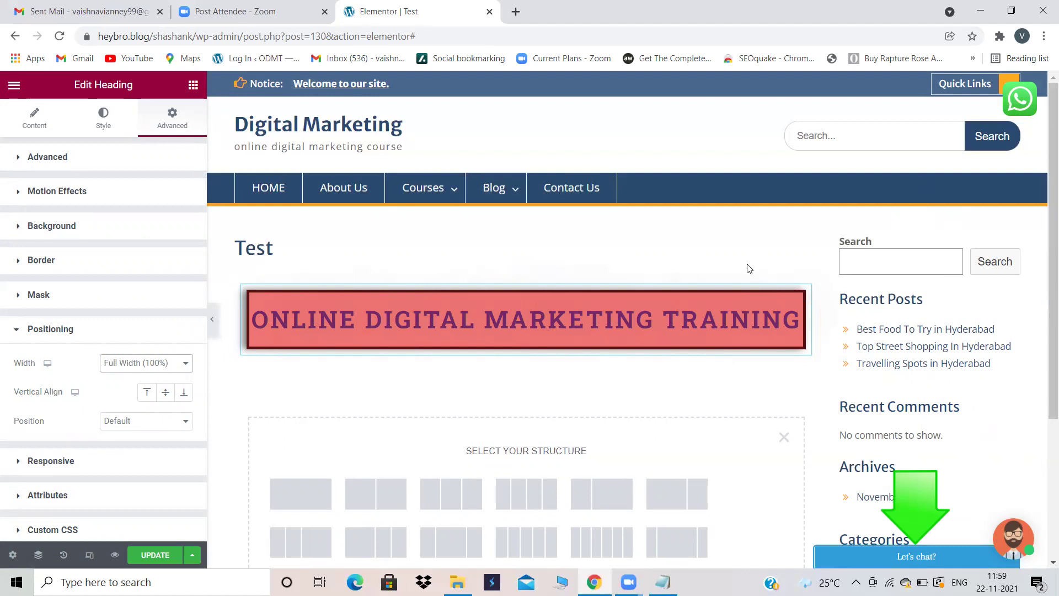
Set the page layout to Elementor Full Width in the page settings, and dismiss the chat and newsletter popups
left_click(12, 555)
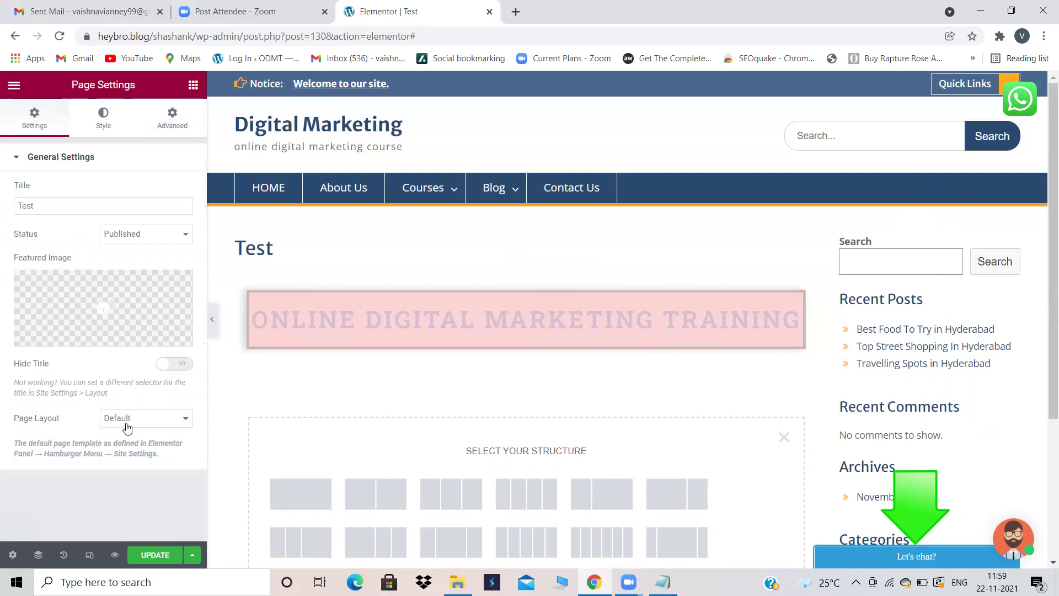
left_click(185, 421)
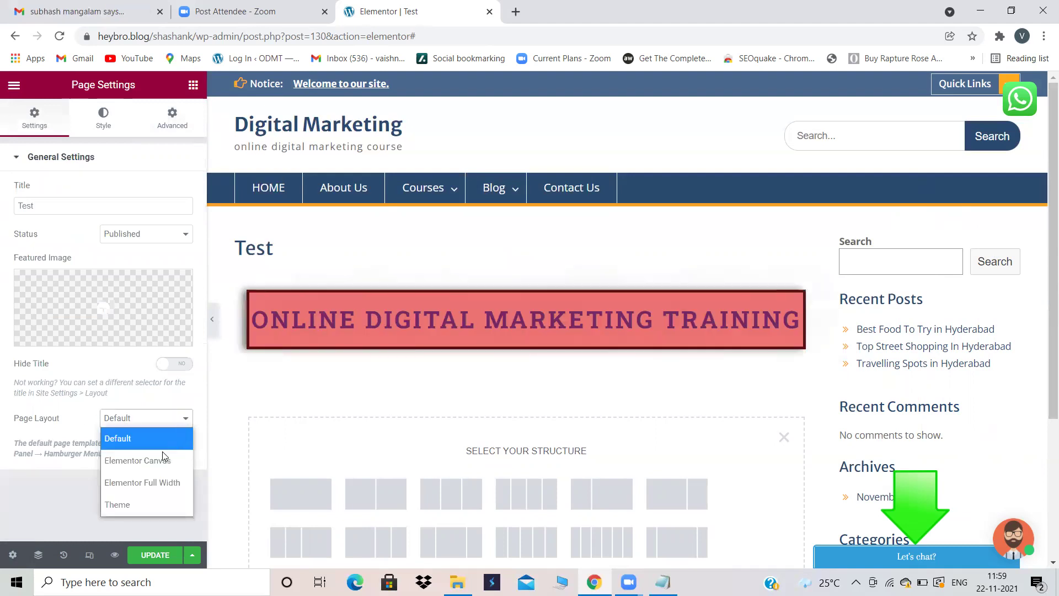
left_click(132, 483)
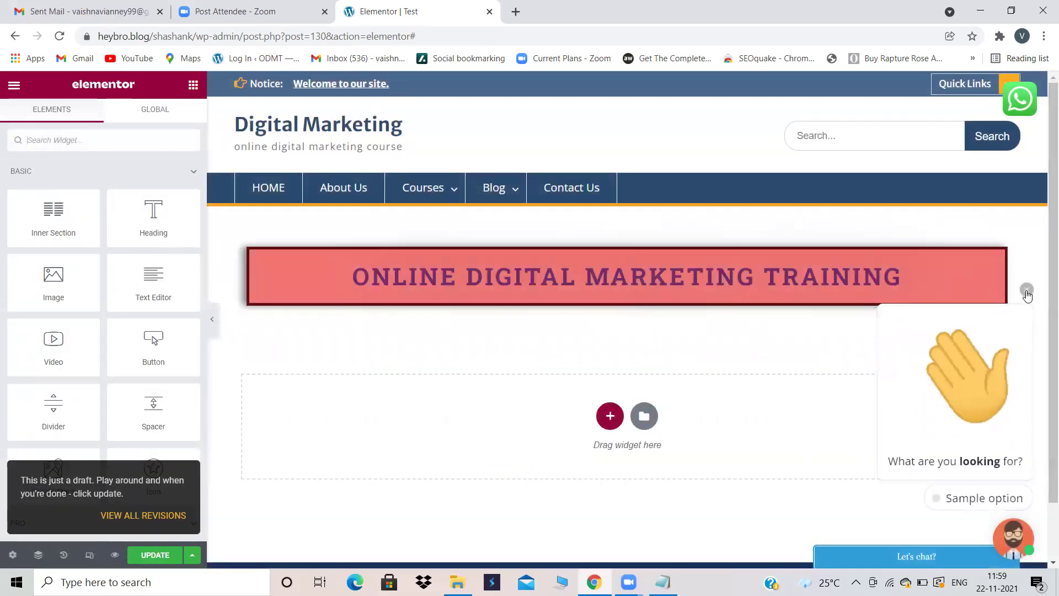
left_click(1026, 290)
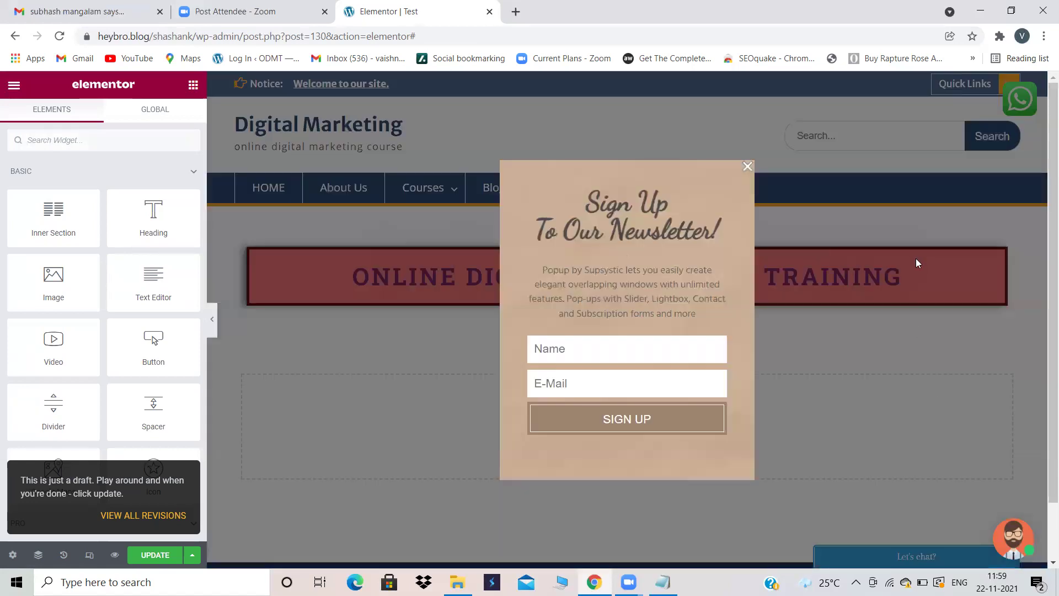
left_click(747, 166)
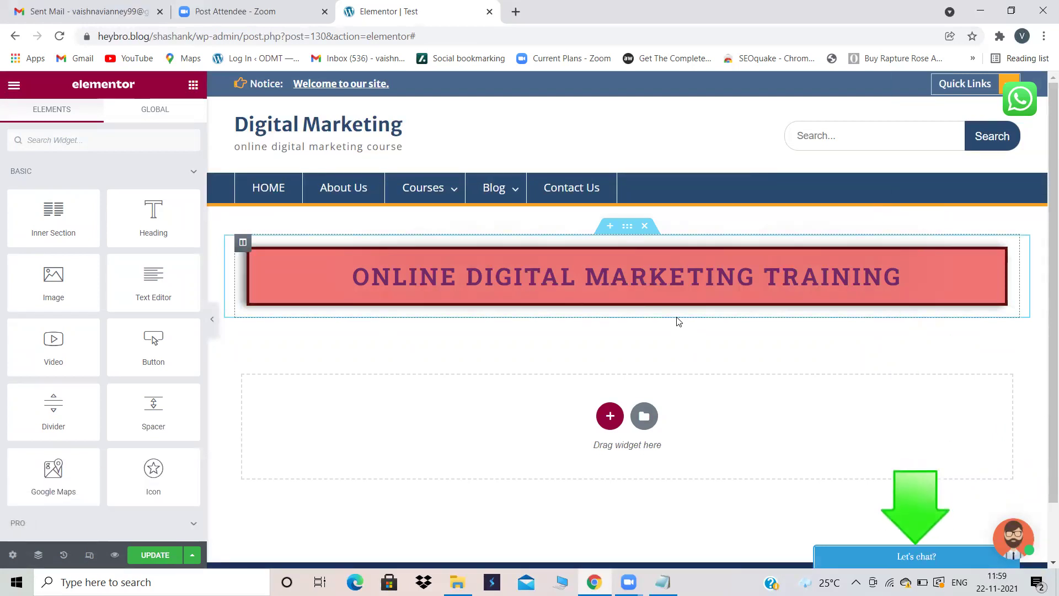
Review the available page layout options in the page settings without changing the selection
left_click(12, 556)
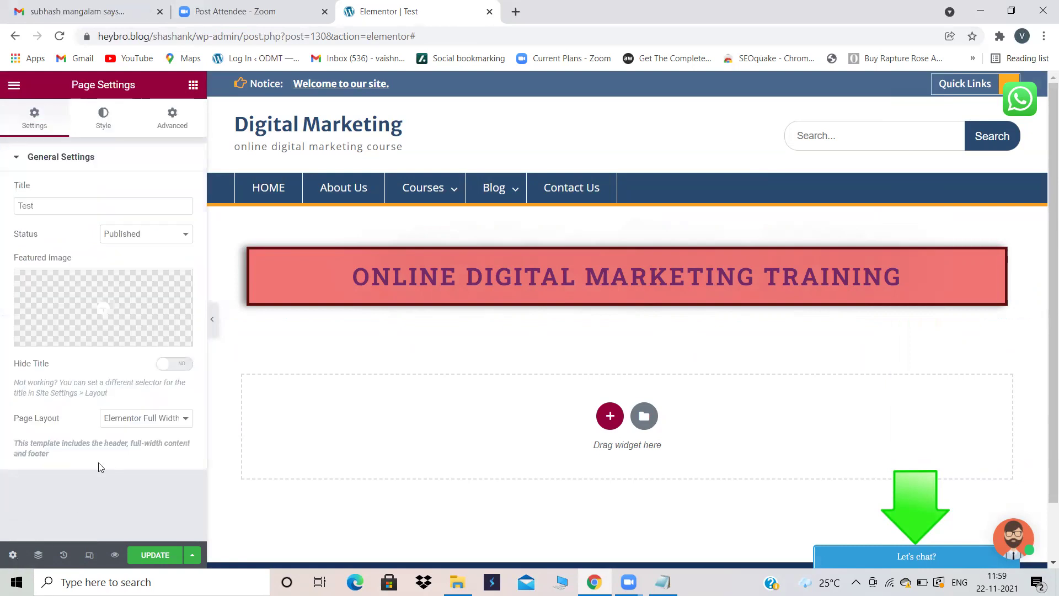
left_click(186, 420)
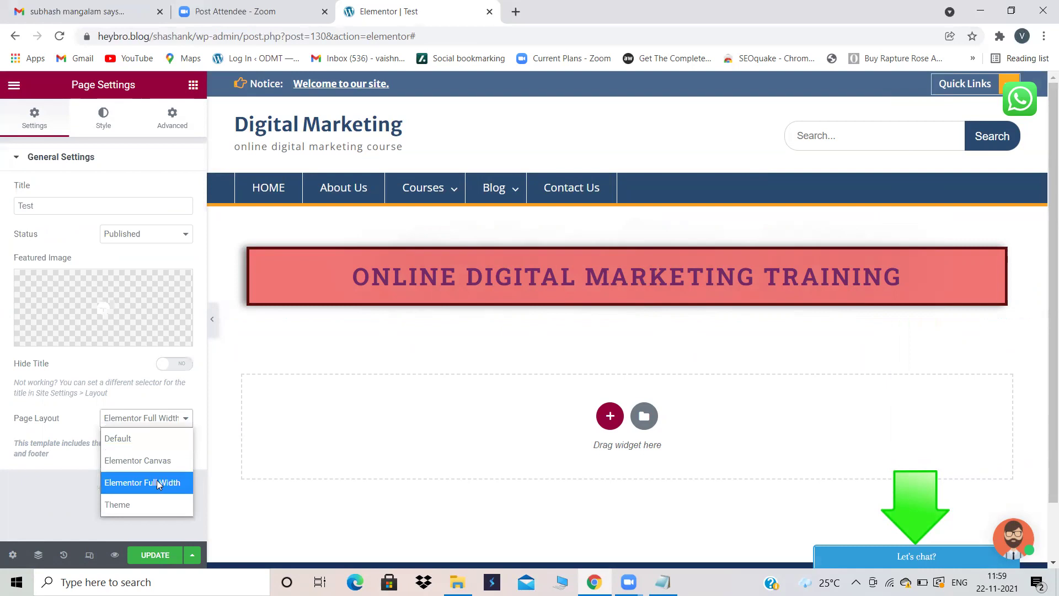
left_click(45, 482)
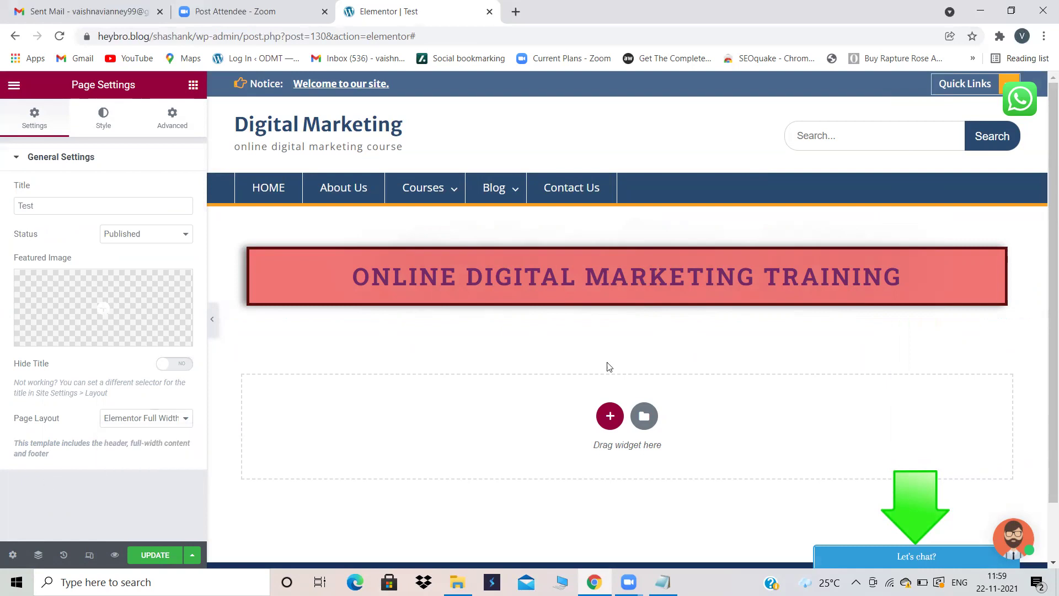
Add a two-column section below the heading, with an Image widget in its left column and a Heading widget in its right column
left_click(610, 415)
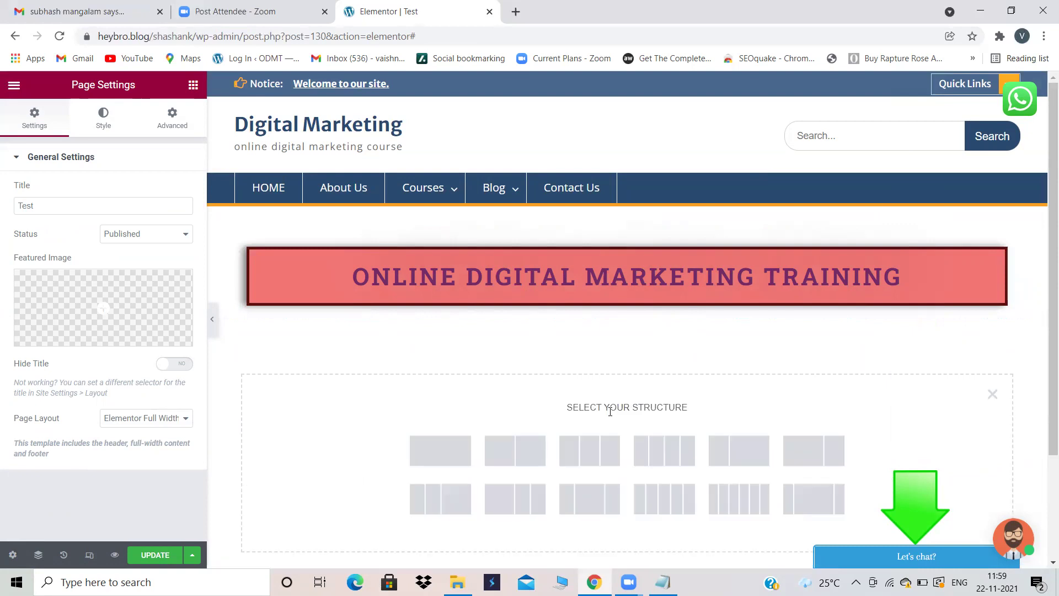
left_click(515, 450)
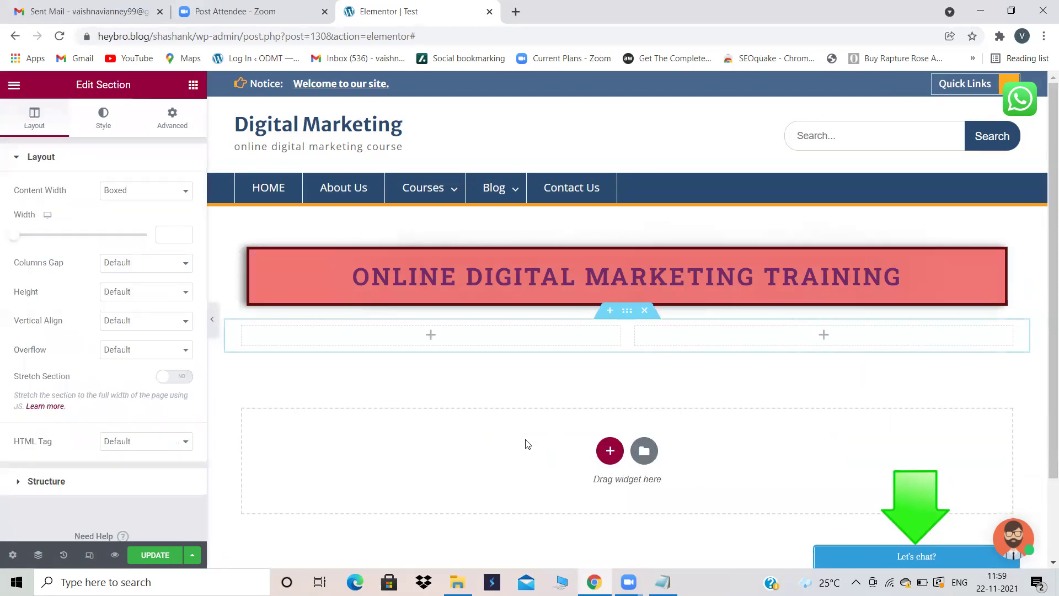
left_click(399, 336)
left_click_drag(70, 284, 406, 345)
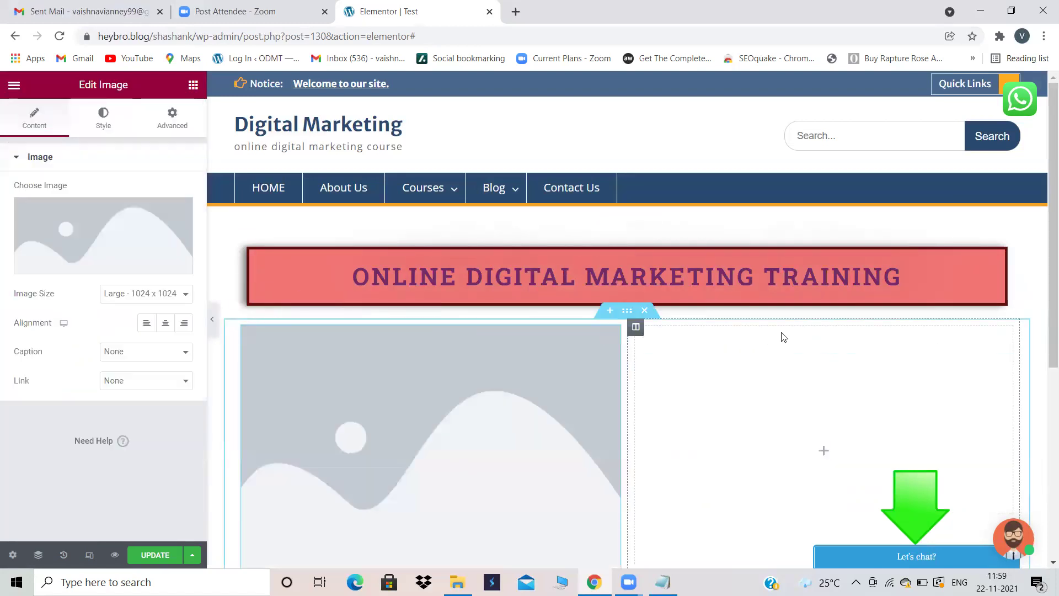
left_click(741, 345)
left_click_drag(142, 197, 791, 416)
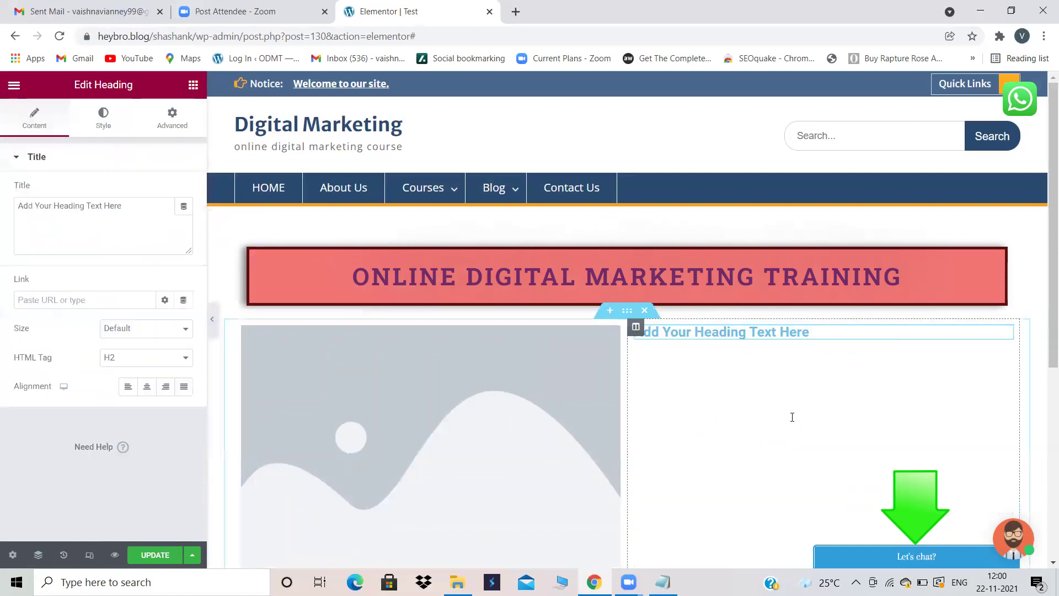
Upload web-design-tricks.jpg from the Downloads folder and insert it into the left column's Image widget
left_click(457, 396)
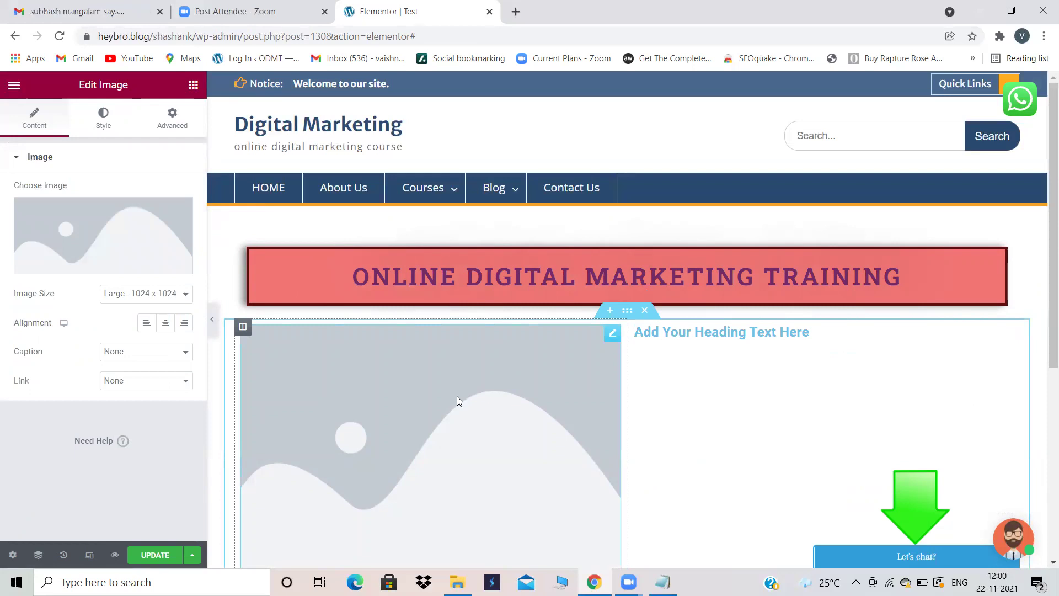
left_click(87, 261)
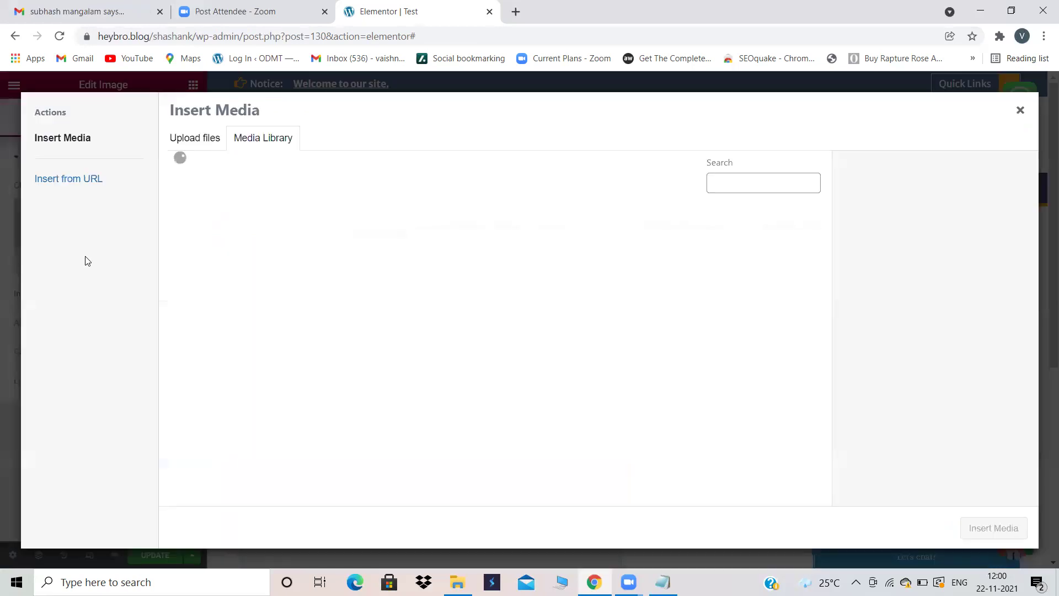
left_click(213, 138)
left_click(635, 321)
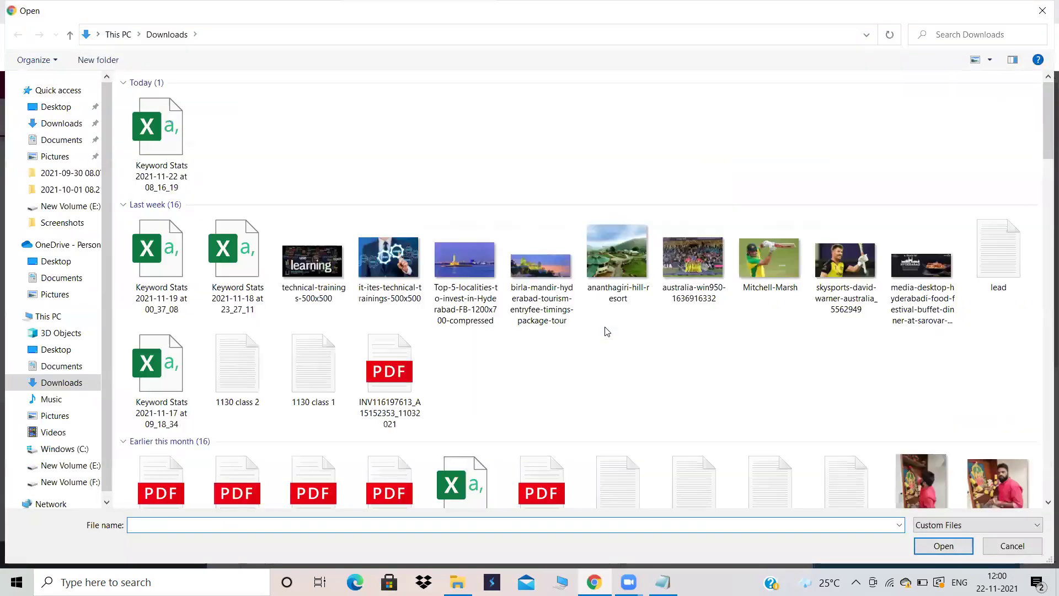
scroll(607, 331, "down", 10)
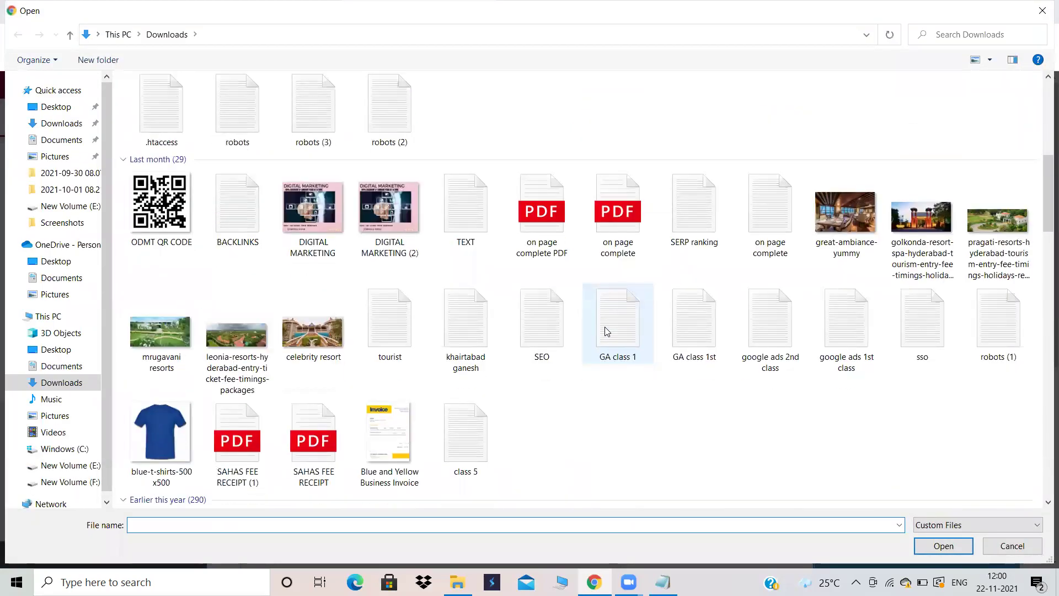
scroll(607, 331, "down", 8)
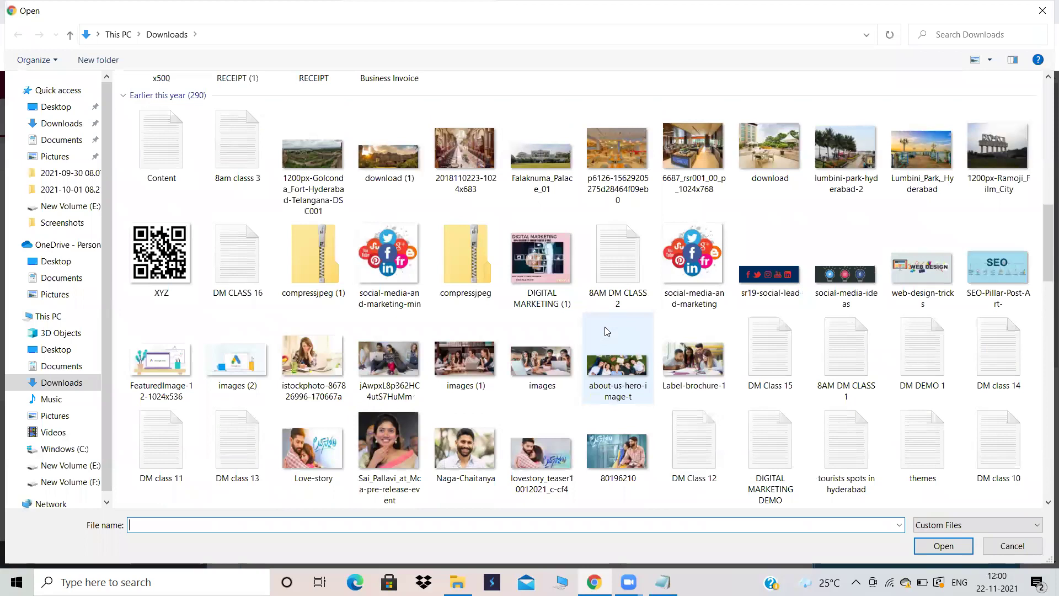
scroll(606, 331, "down", 5)
scroll(606, 331, "up", 4)
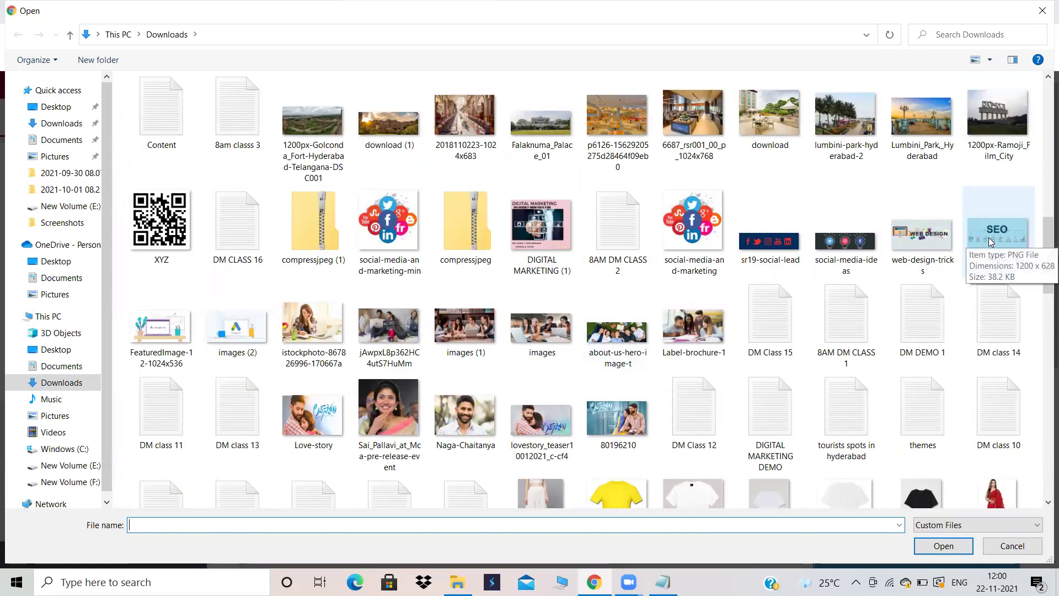
double_click(941, 238)
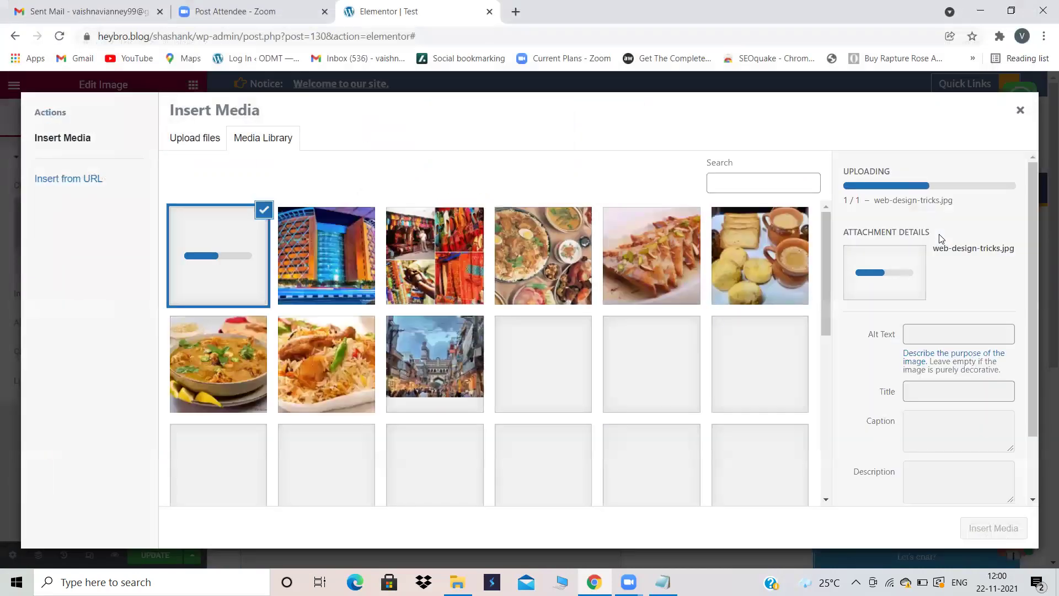
left_click(976, 528)
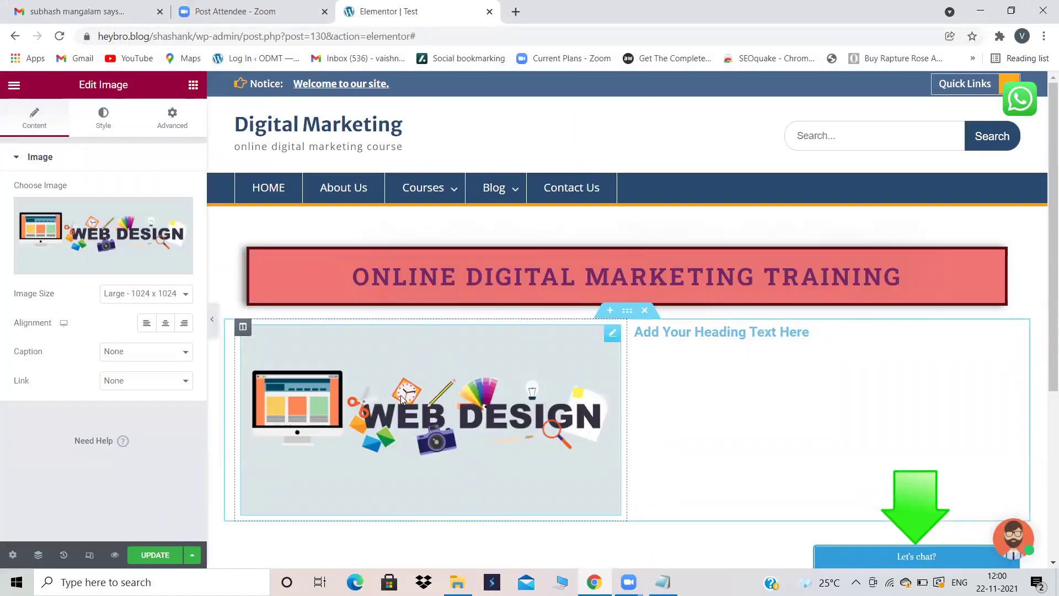
Try the Medium - 300 x 300 and Thumbnail - 150 x 150 image sizes, and return to Large - 1024 x 1024
left_click(186, 298)
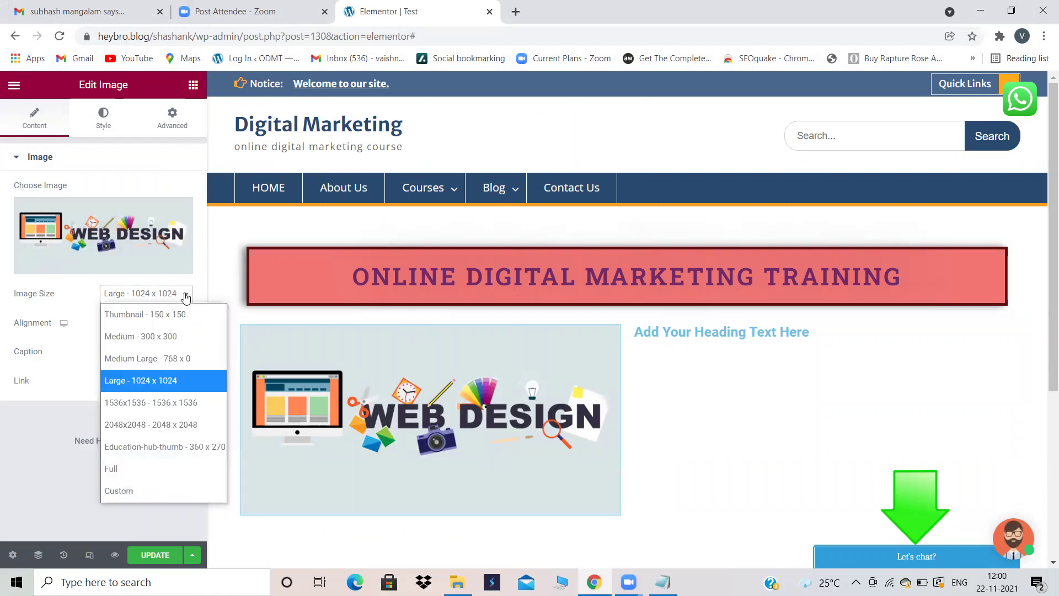
left_click(162, 340)
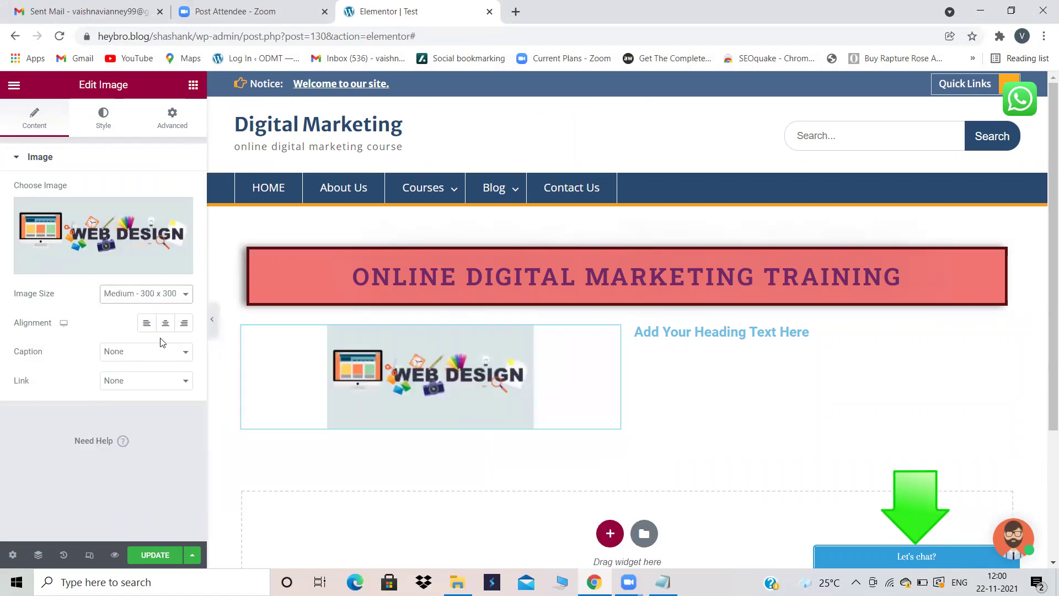
left_click(188, 296)
left_click(170, 312)
left_click(184, 298)
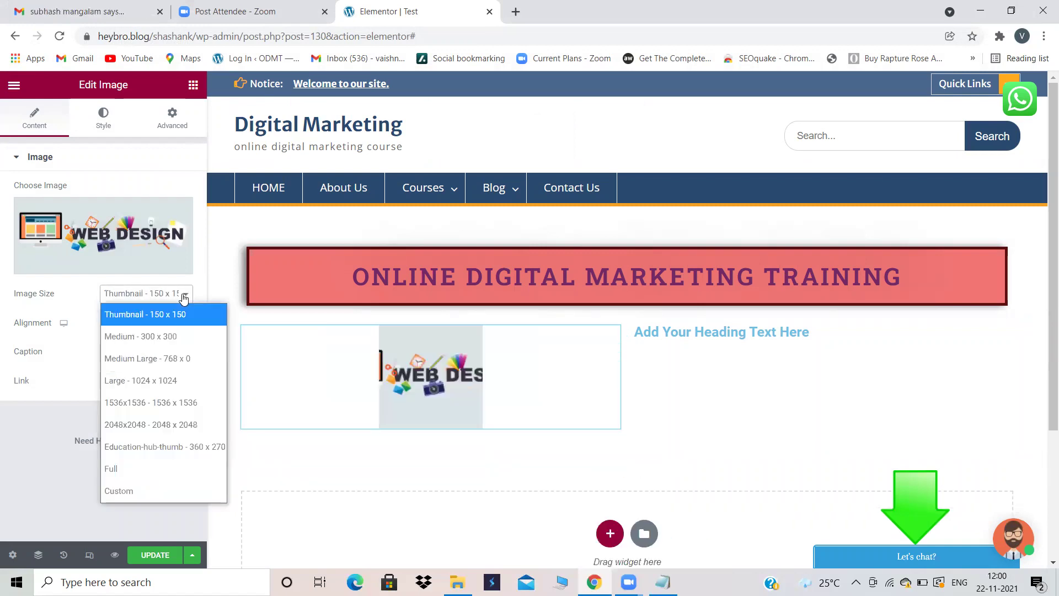
left_click(154, 380)
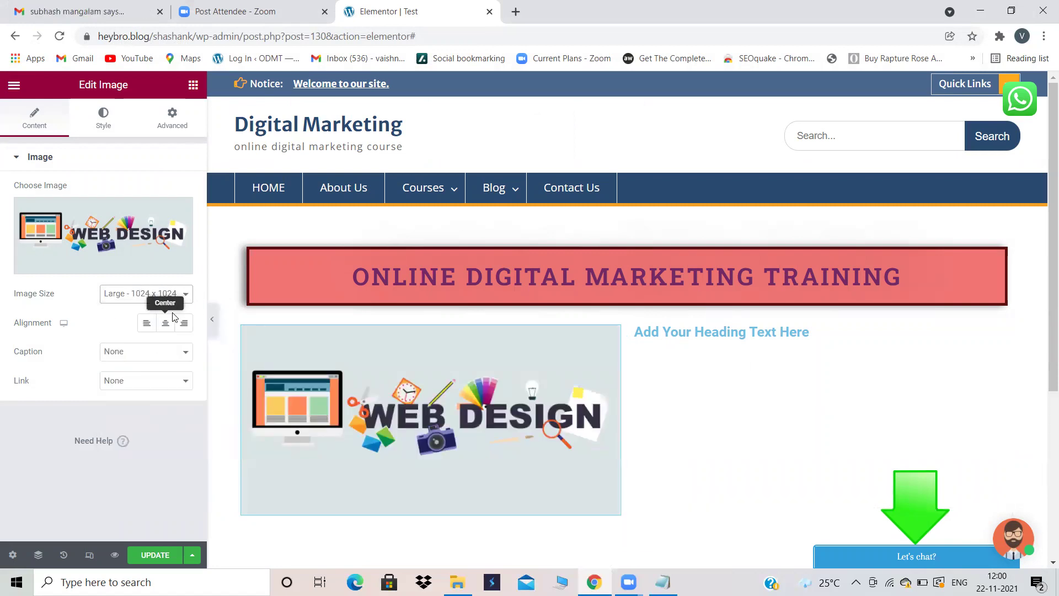
left_click(184, 296)
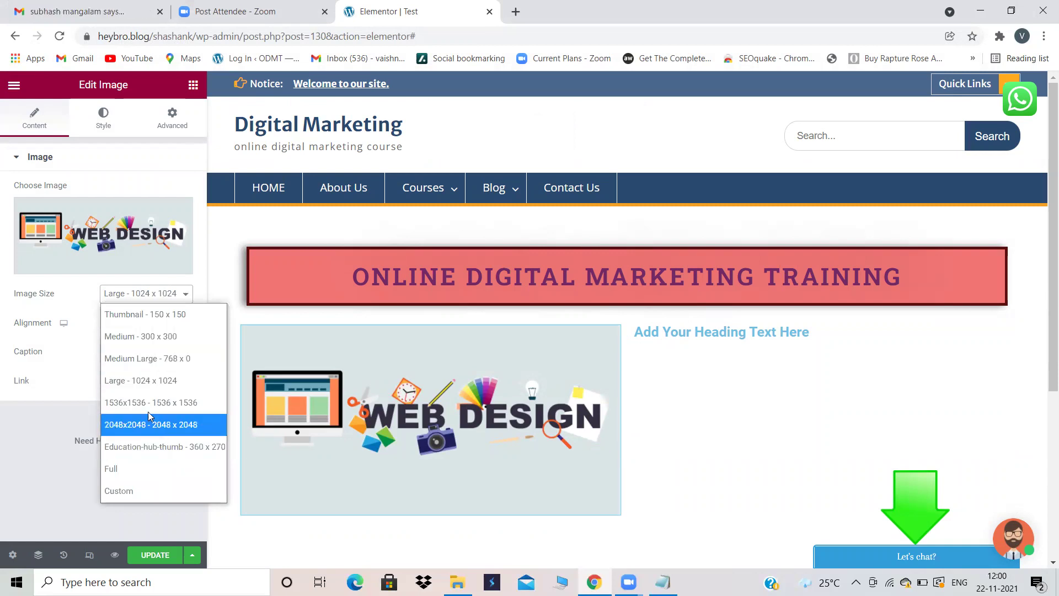
left_click(75, 376)
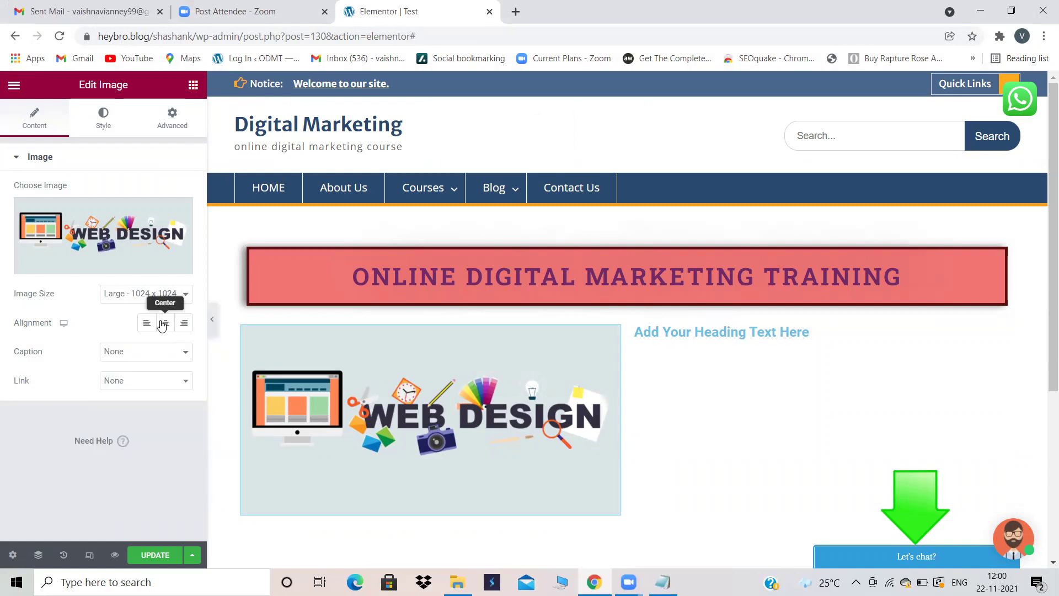
Set the image size to Medium - 300 x 300, try left alignment, and center the image in its column
left_click(185, 298)
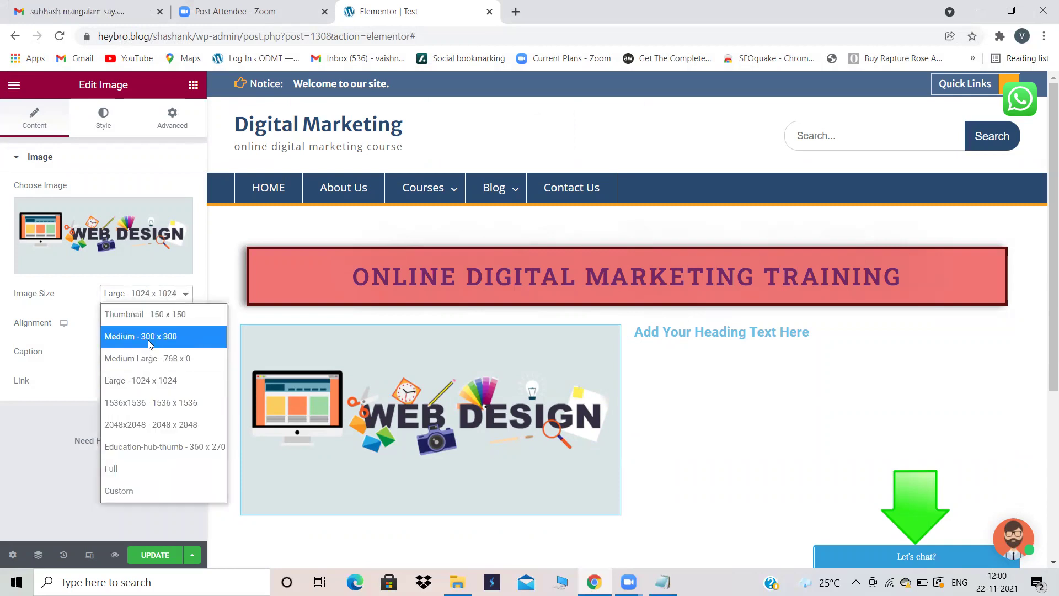
left_click(147, 336)
left_click(151, 326)
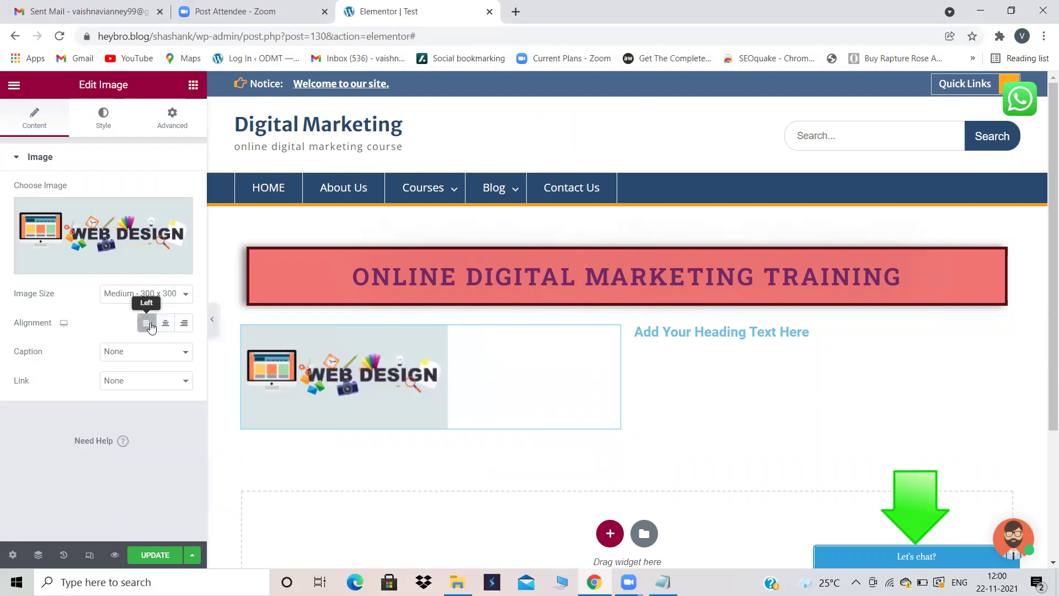
left_click(184, 294)
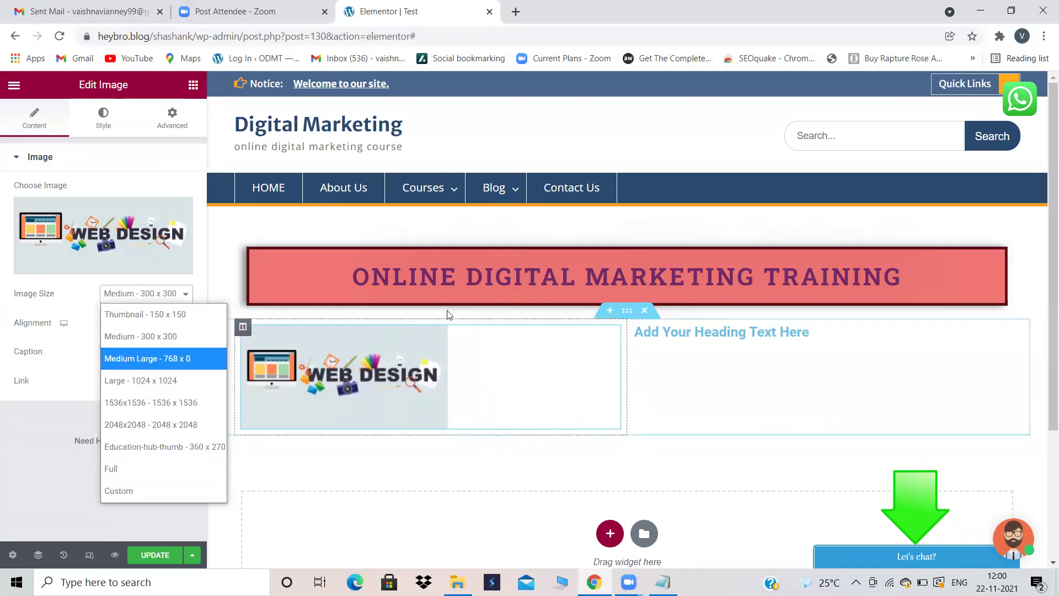
left_click(39, 362)
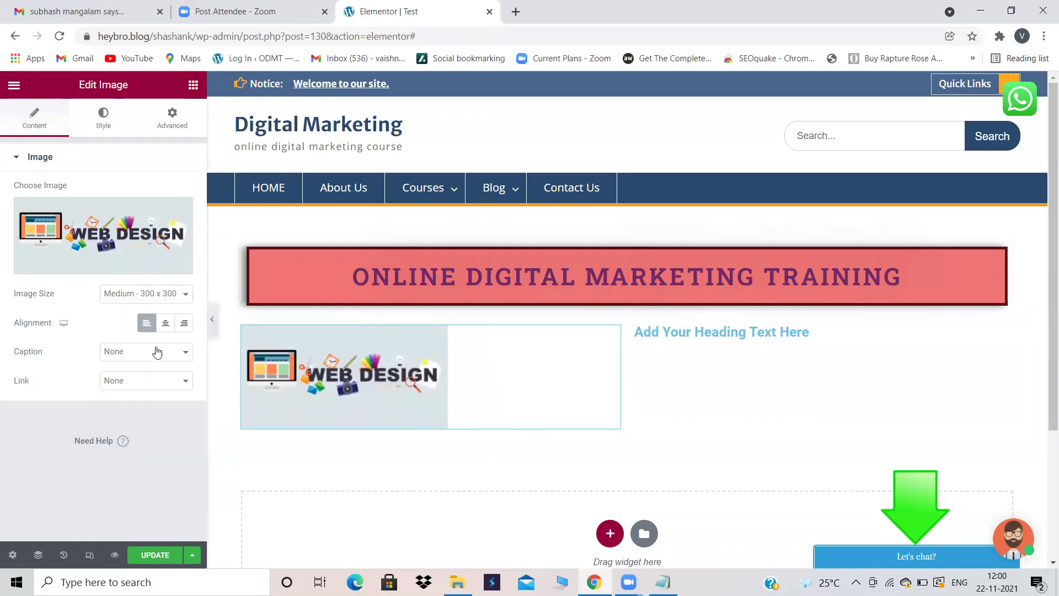
left_click(165, 322)
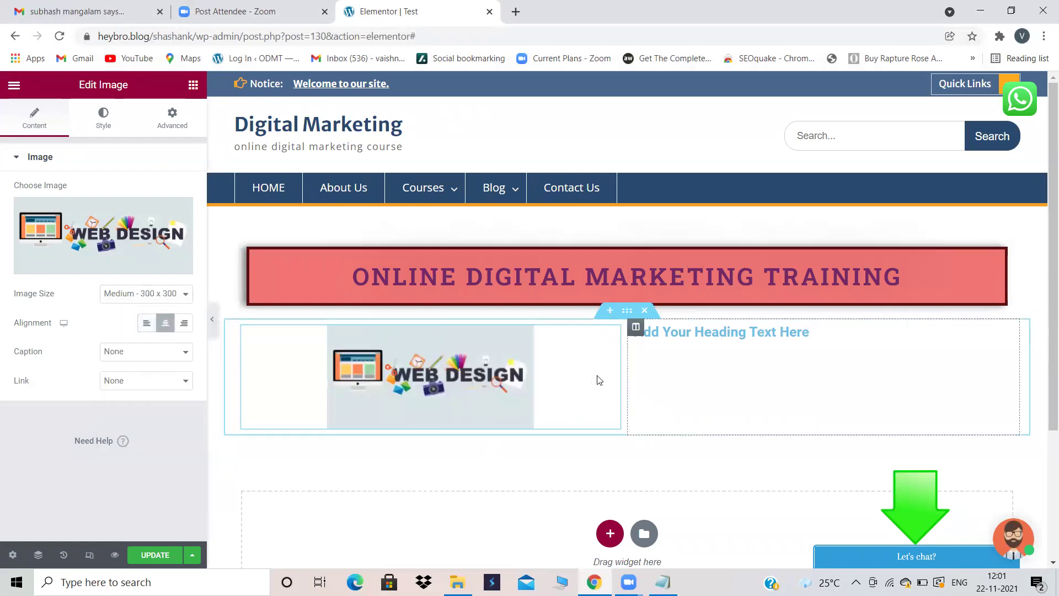
Try a custom caption reading XYZBJFF on the image, and set the caption back to None
left_click(182, 353)
left_click(147, 414)
left_click(135, 380)
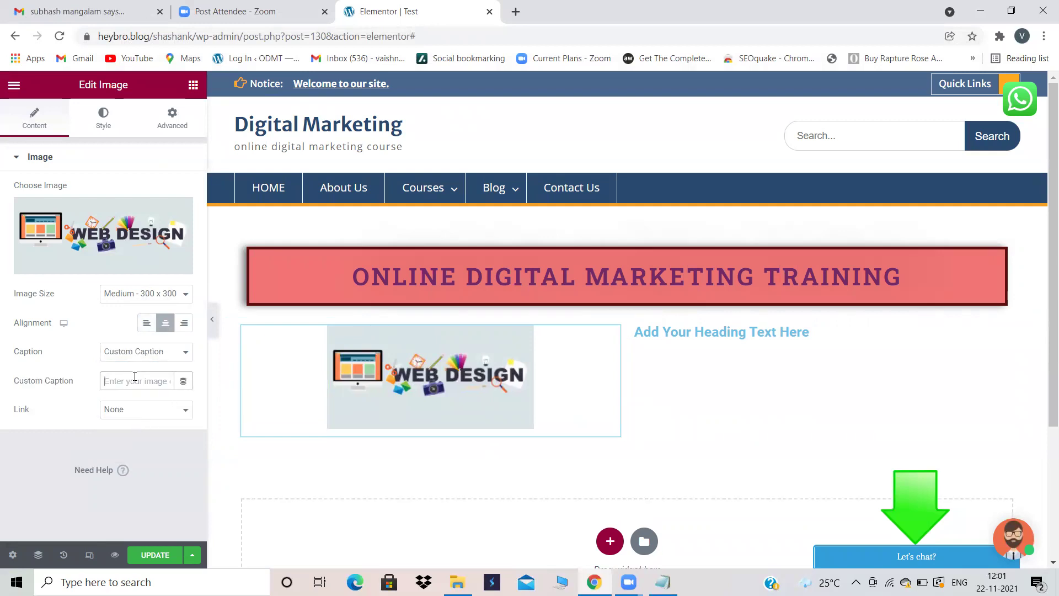
type("XYZBJFF")
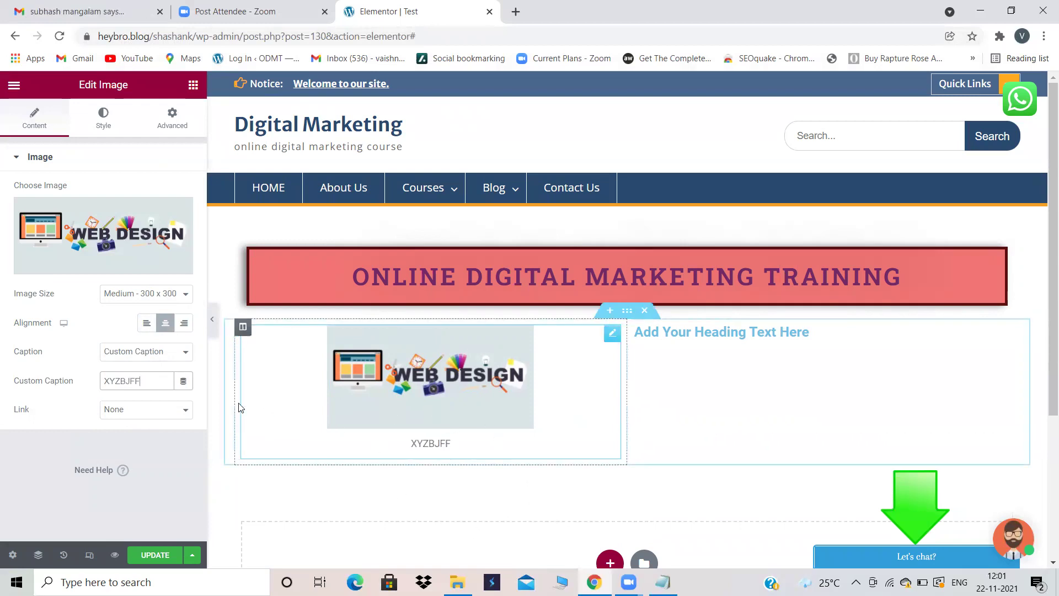
left_click(185, 353)
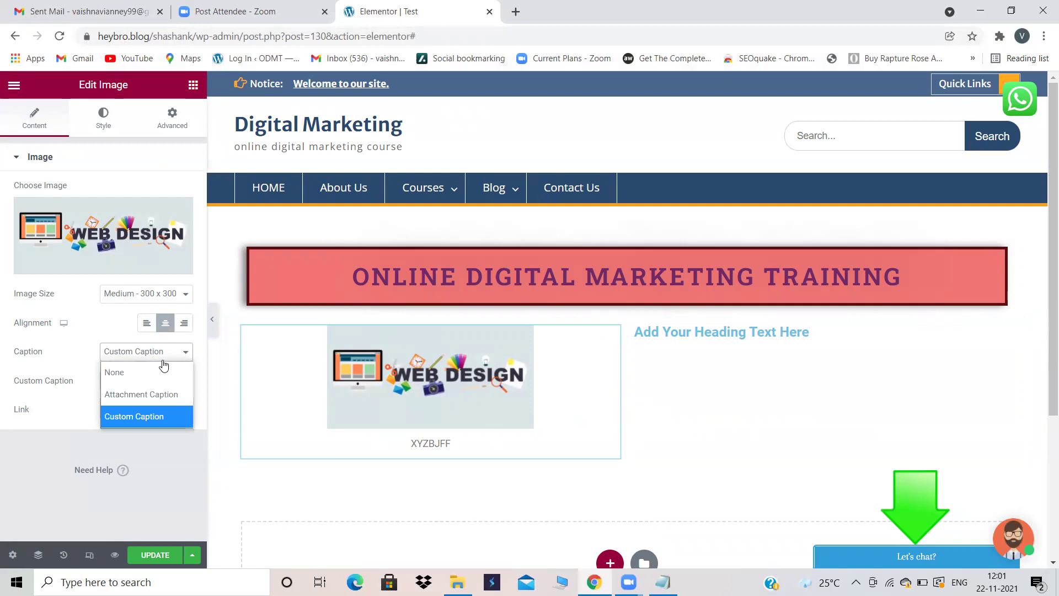
left_click(151, 367)
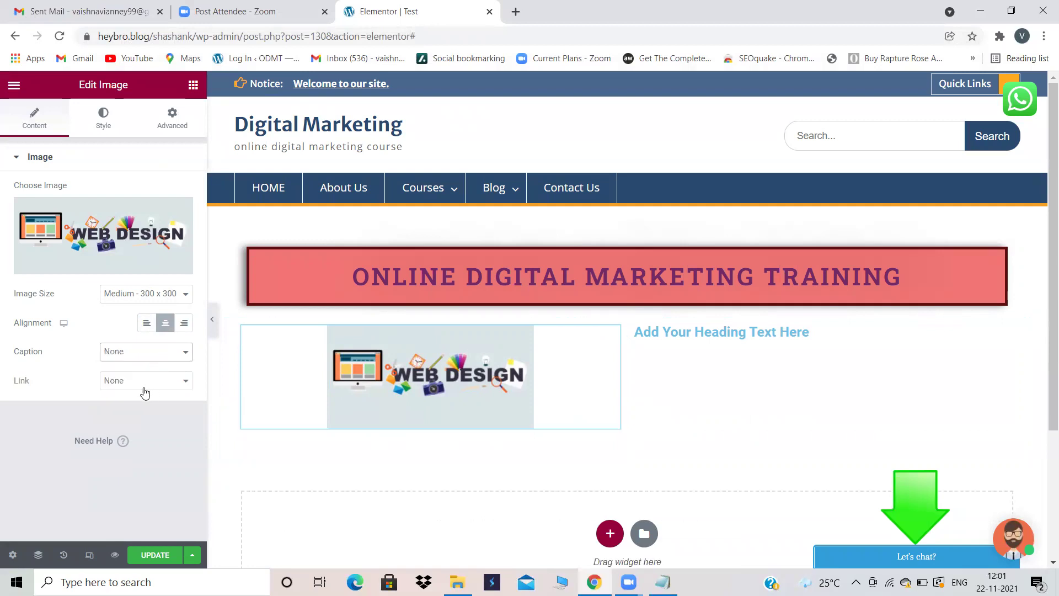
Set the image's link type to Custom URL and give the Image widget a solid background colour of #D34F4F
left_click(147, 383)
left_click(127, 445)
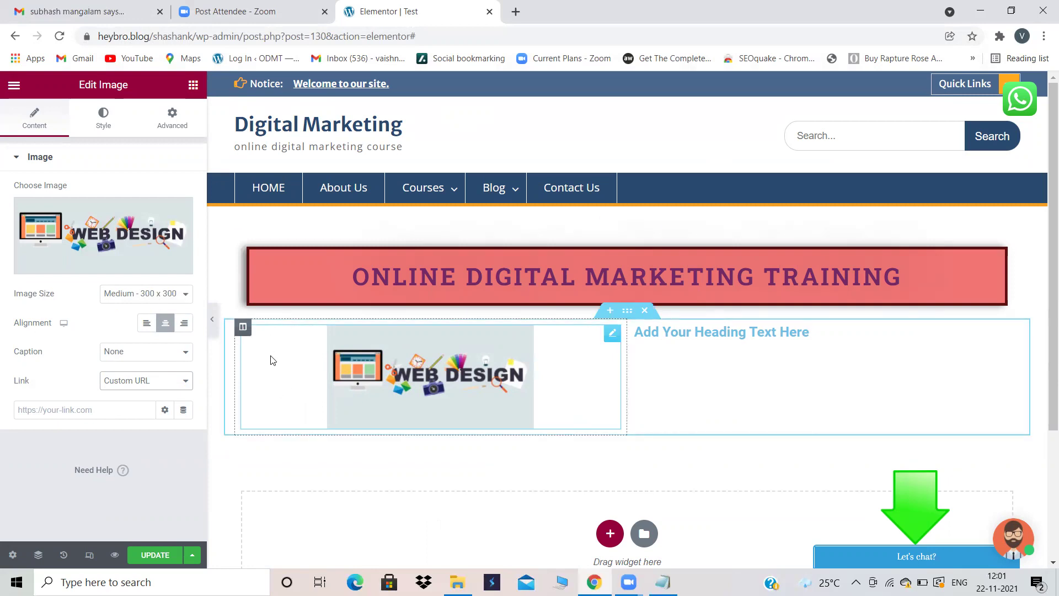
left_click(102, 126)
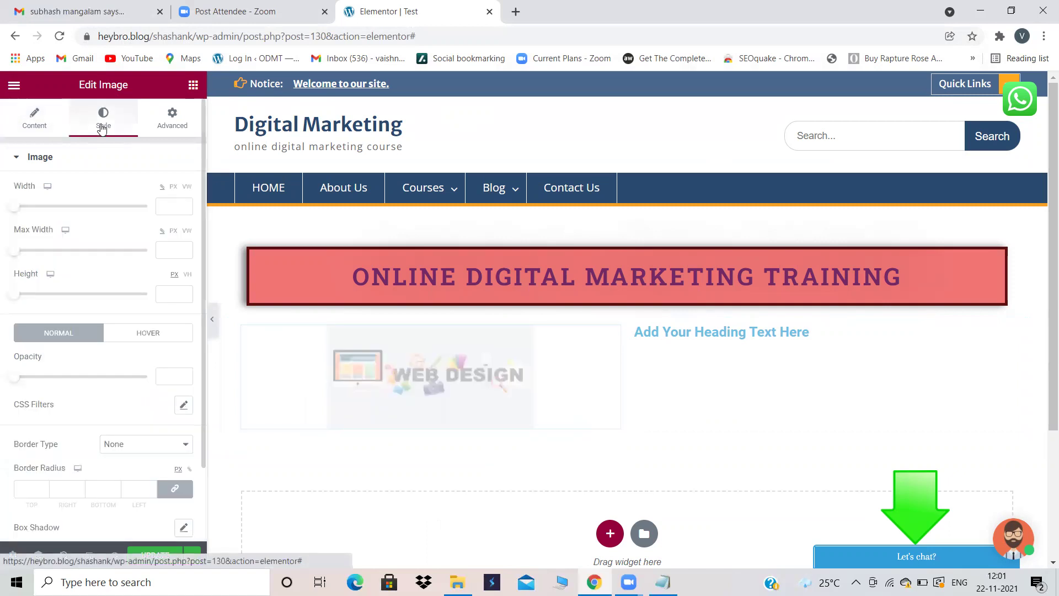
left_click(160, 120)
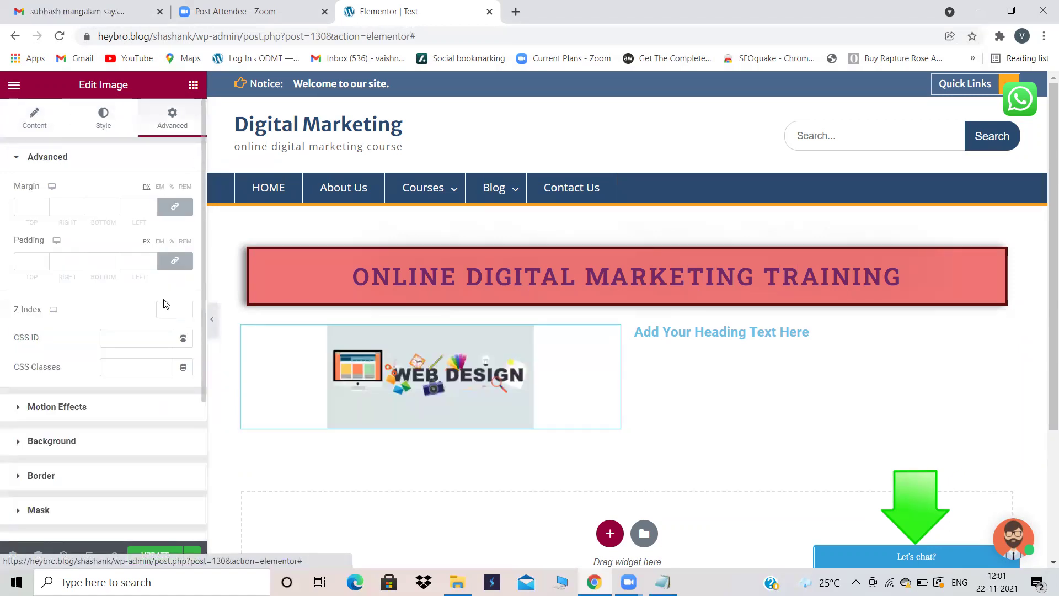
scroll(79, 378, "down", 2)
left_click(73, 376)
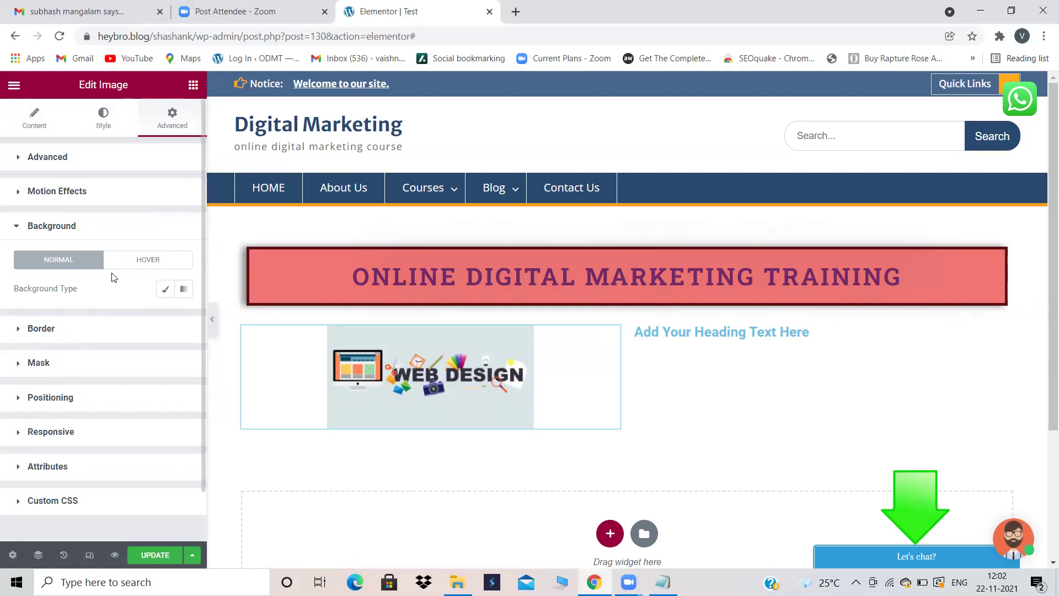
left_click(165, 289)
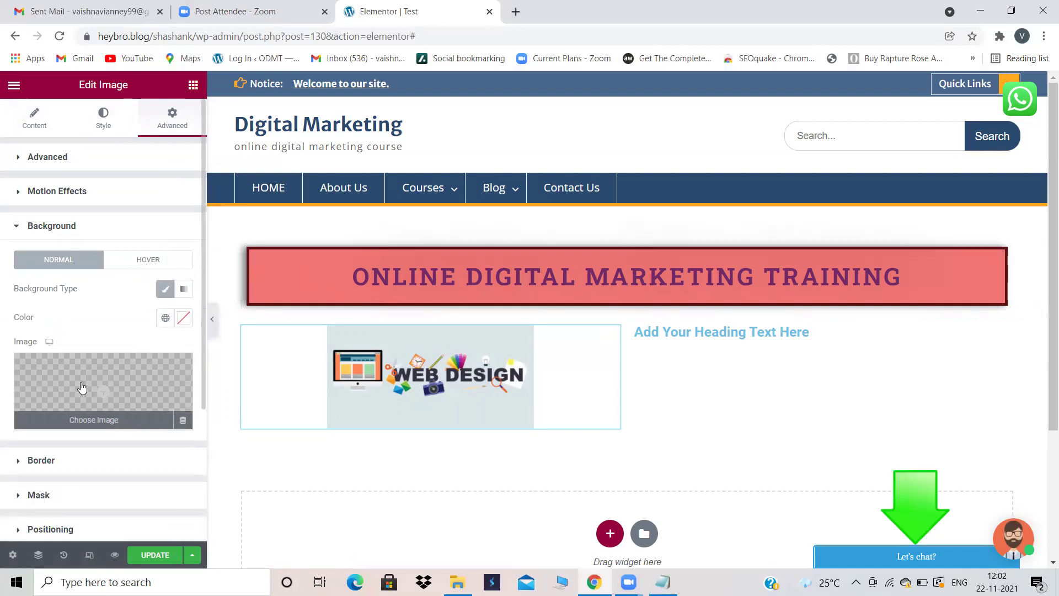
left_click(184, 319)
left_click(104, 484)
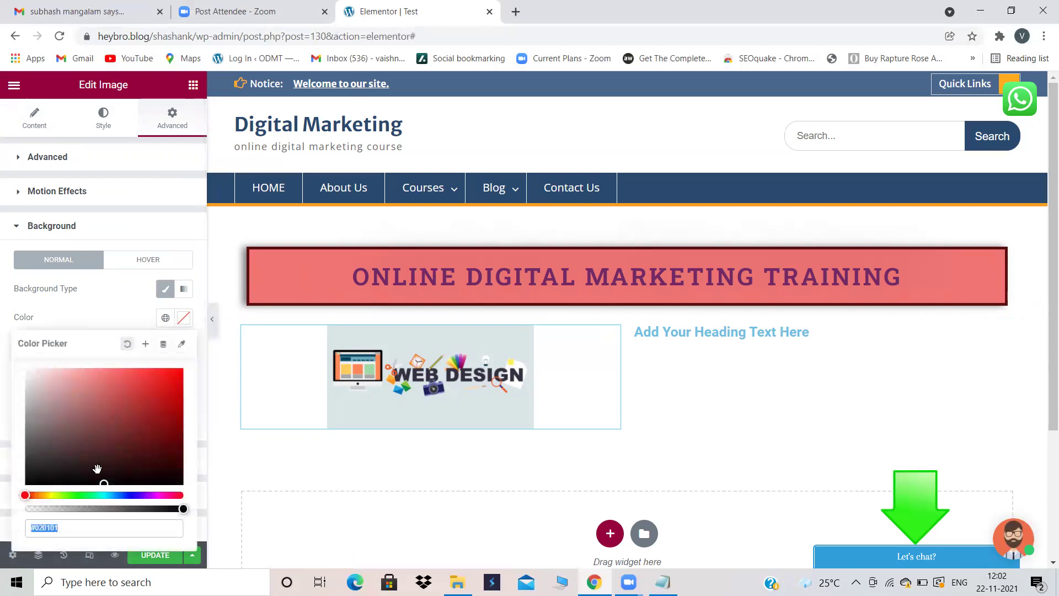
mouse_move(102, 480)
left_mouse_down()
mouse_move(125, 425)
mouse_move(111, 408)
mouse_move(89, 409)
mouse_move(85, 421)
mouse_move(137, 397)
mouse_move(123, 387)
left_mouse_up()
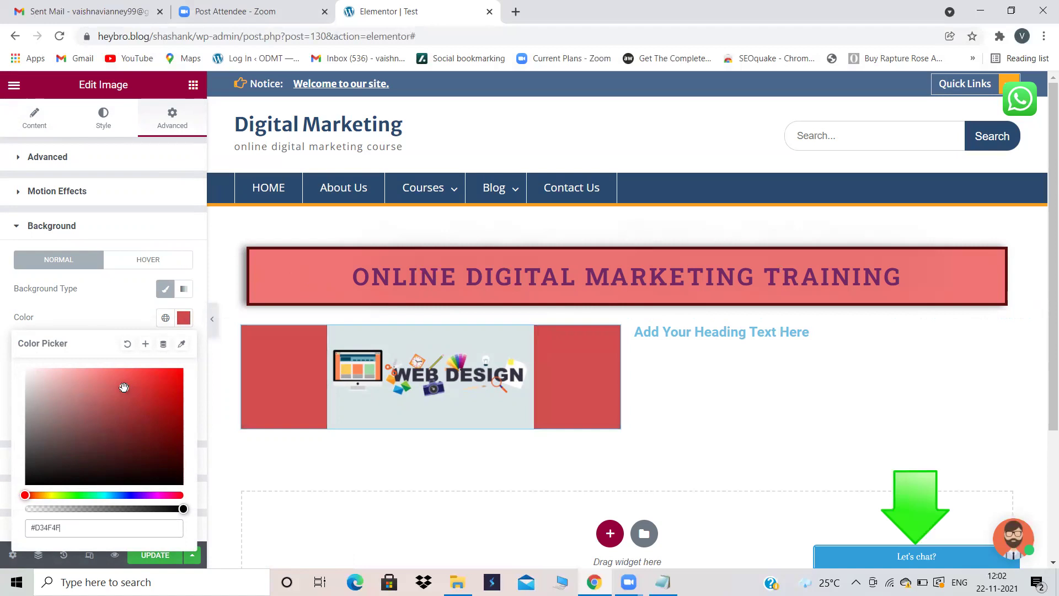
Set the image size in the left column to Large - 1024 x 1024
left_click(34, 118)
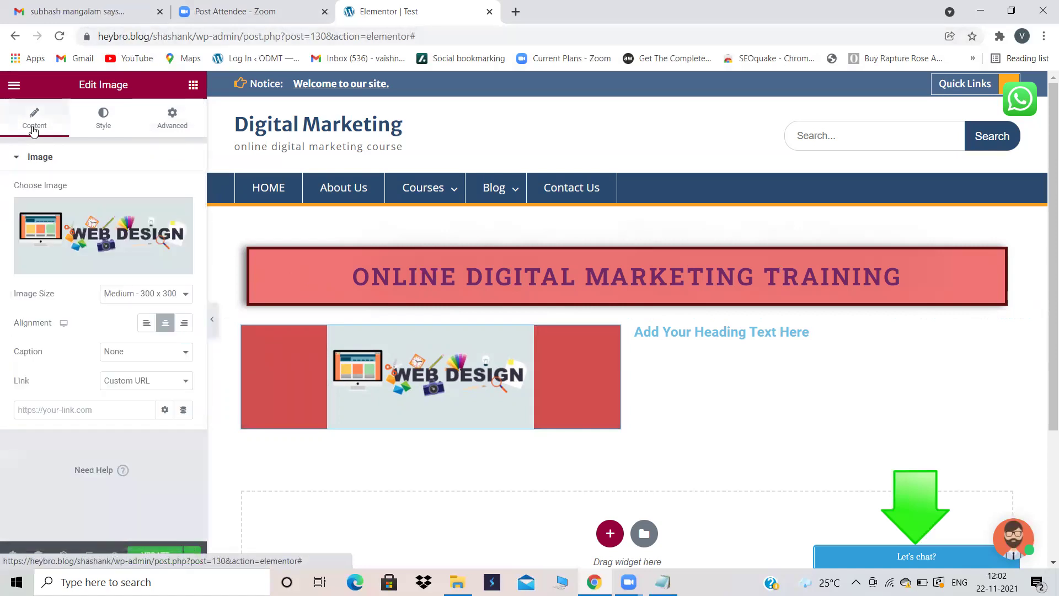
left_click(184, 295)
left_click(145, 380)
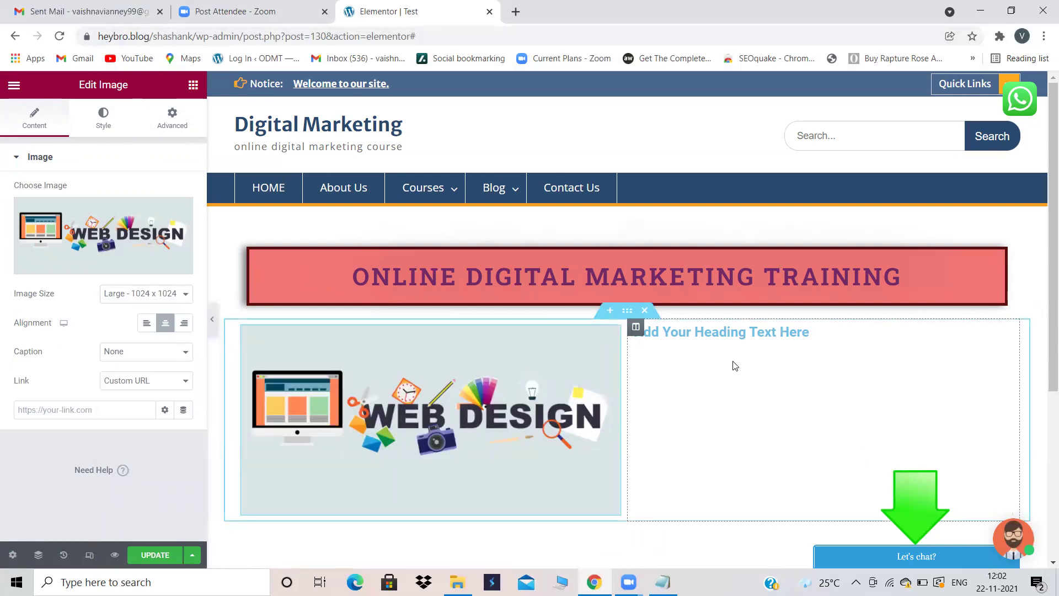
Clear the placeholder title text of the Heading widget in the right column
left_click(764, 331)
left_click_drag(147, 207, 14, 204)
key("BackSpace")
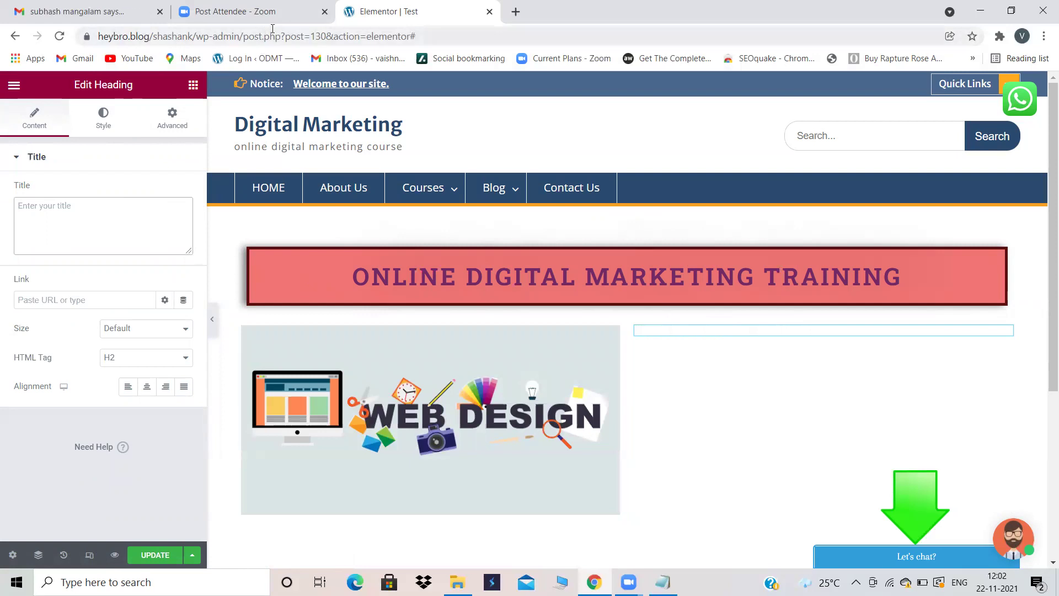
Open odmt.in in a new browser tab and copy its opening paragraph, from "Hi! All of you know" to "We have started ODMT"
left_click(516, 12)
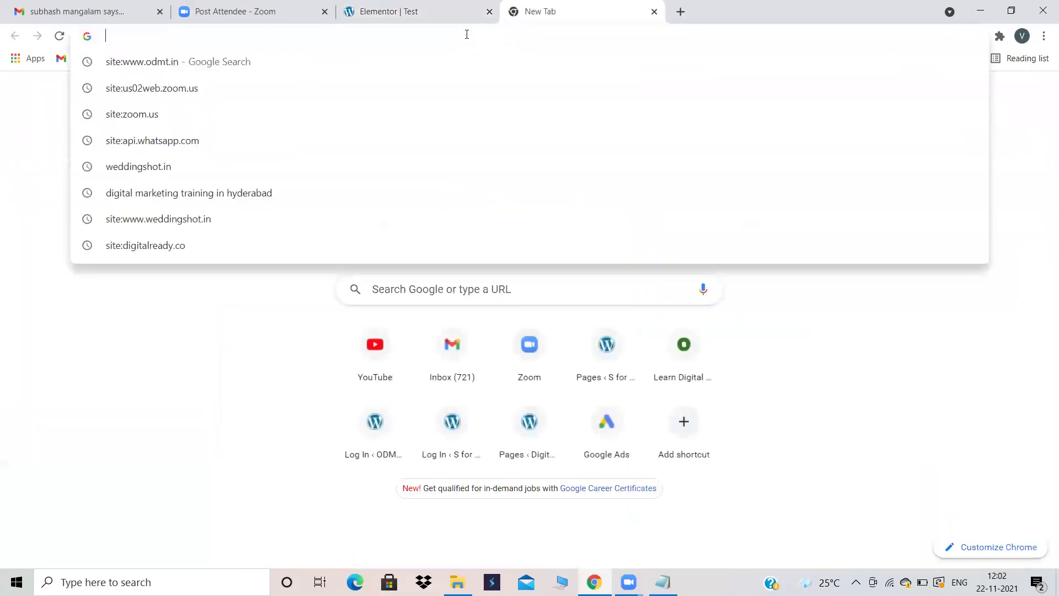
type("OD")
key("Return")
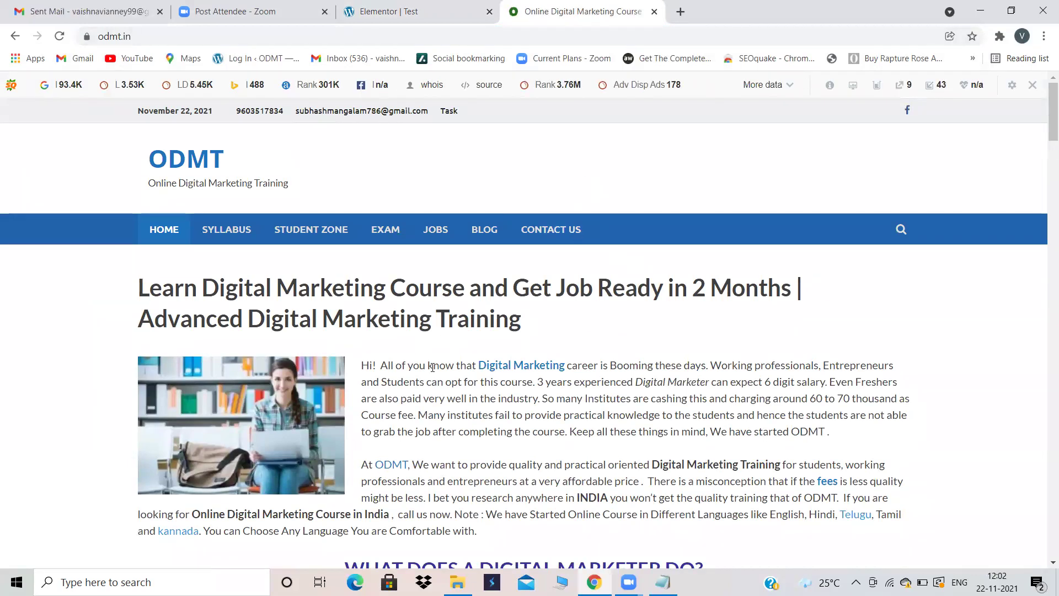
left_click_drag(361, 365, 842, 429)
key("ctrl+c")
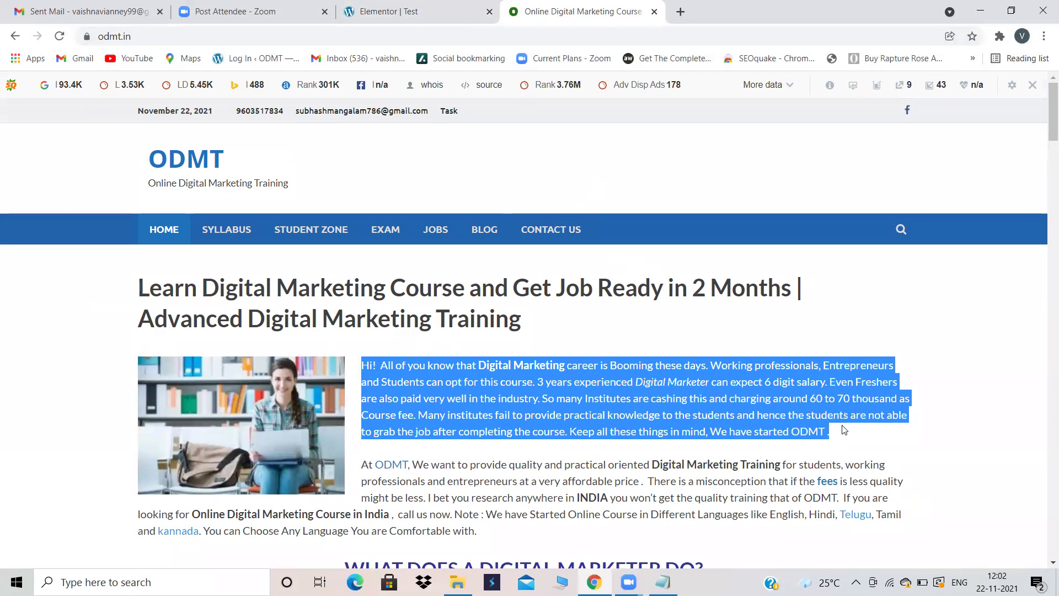
Return to the Elementor page and paste the copied paragraph as the title of the right column's Heading widget
left_click(436, 9)
key("ctrl+v")
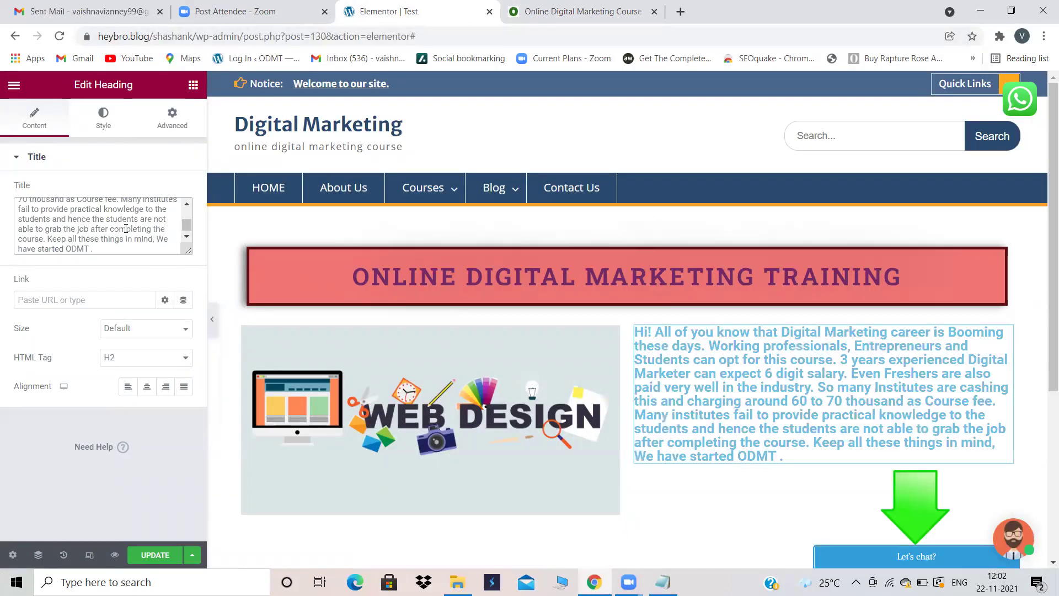
scroll(125, 228, "up", 2)
scroll(125, 228, "up", 3)
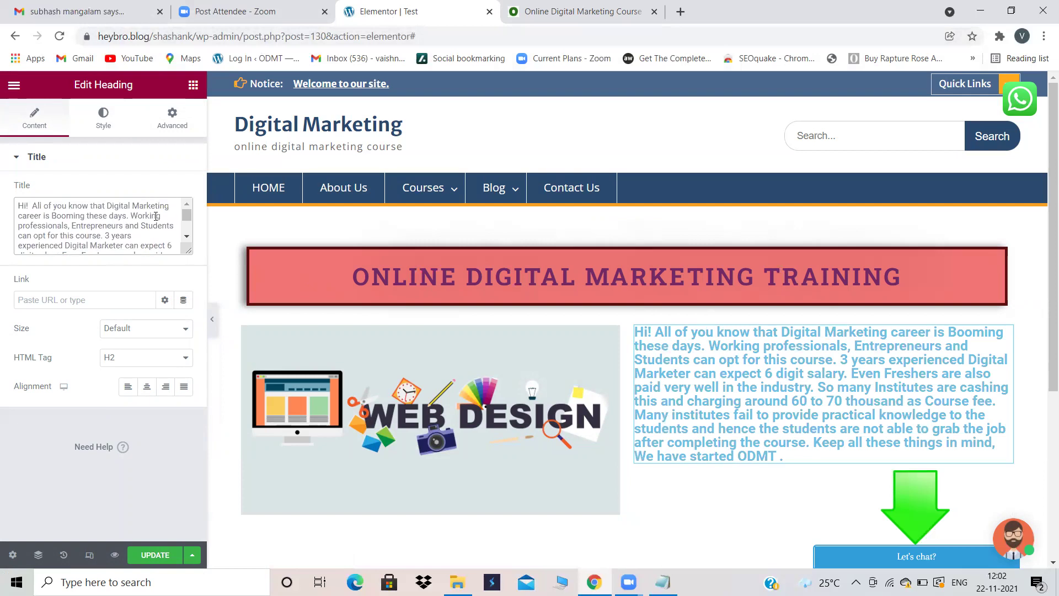
Delete "Digital Marketing" from the opening sentence of the right column's heading text and retype it
left_click_drag(172, 205, 110, 197)
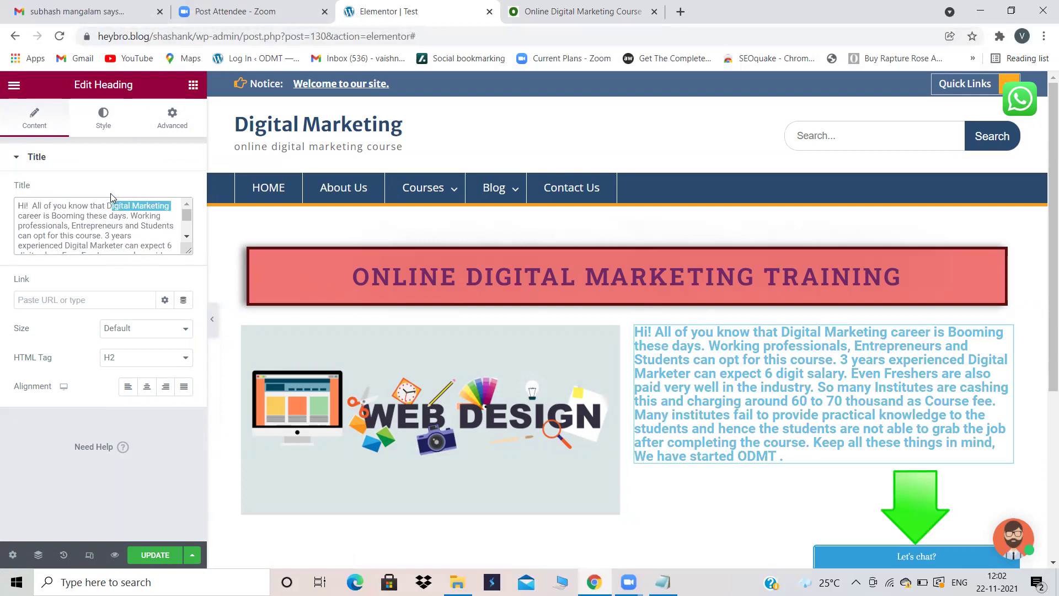
key("BackSpace")
key("BackSpace")
type("Digital ")
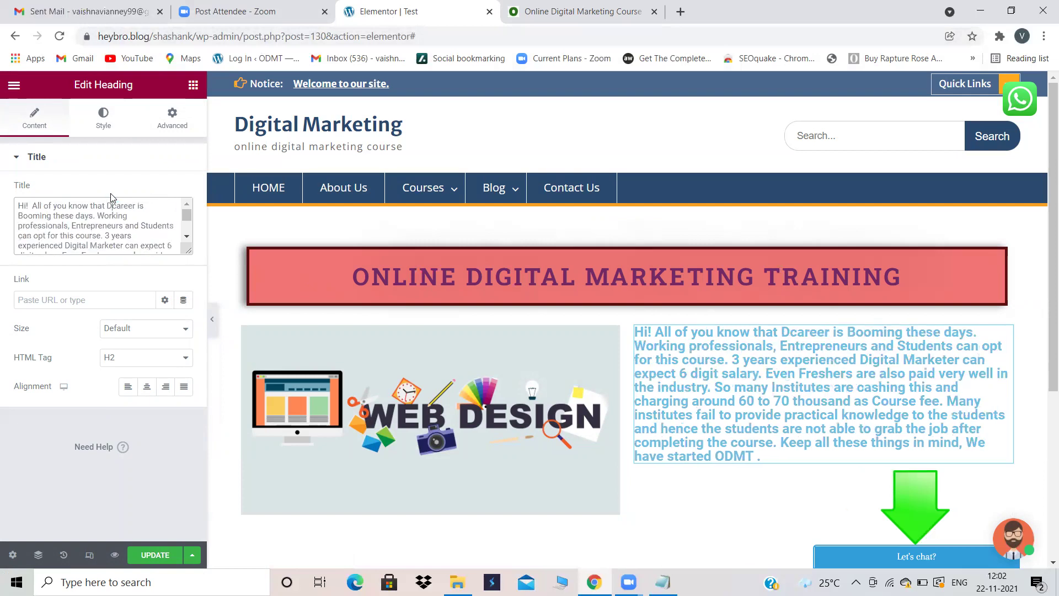
type("Marketing")
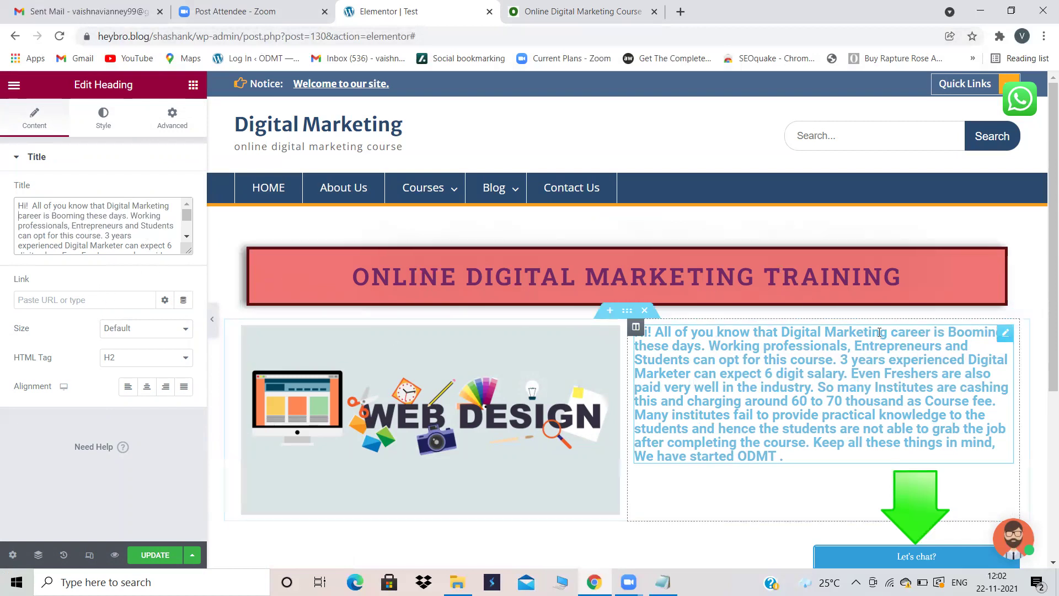
left_click_drag(884, 334, 781, 330)
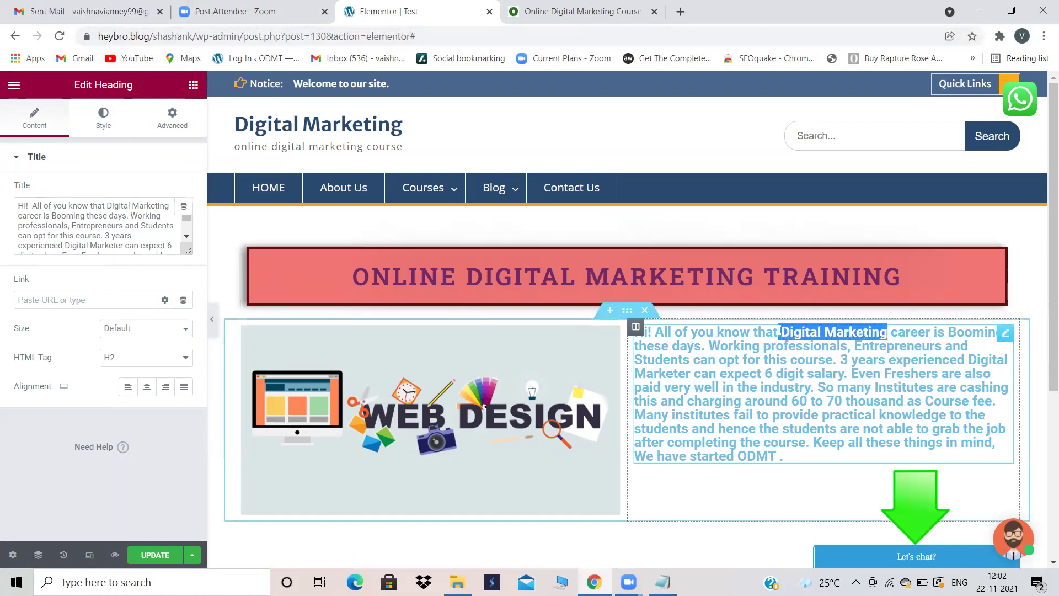
left_click(778, 331)
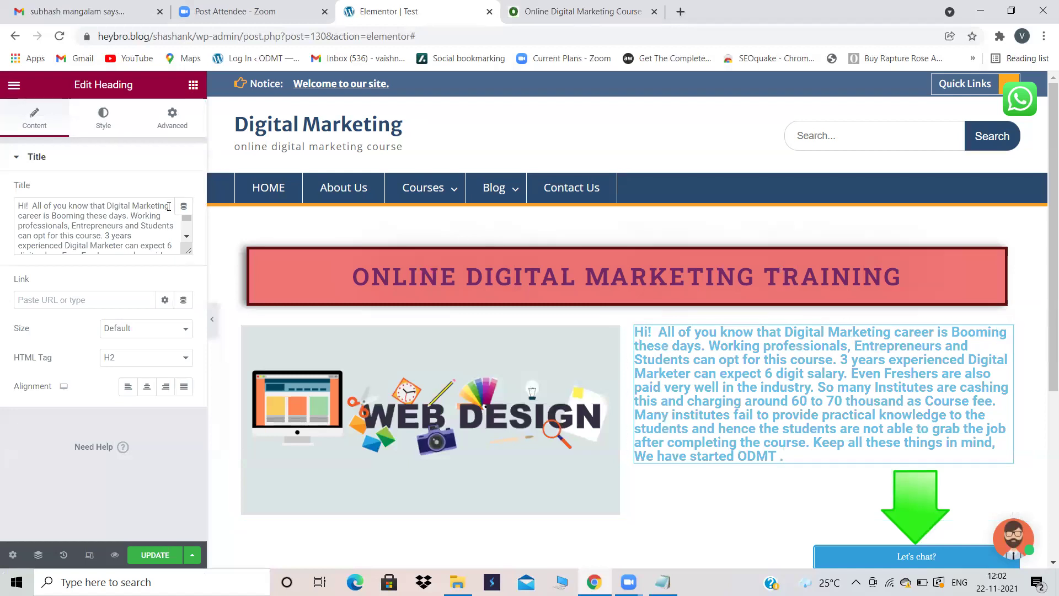
left_click_drag(168, 206, 99, 200)
left_click(107, 206)
left_click_drag(169, 205, 101, 202)
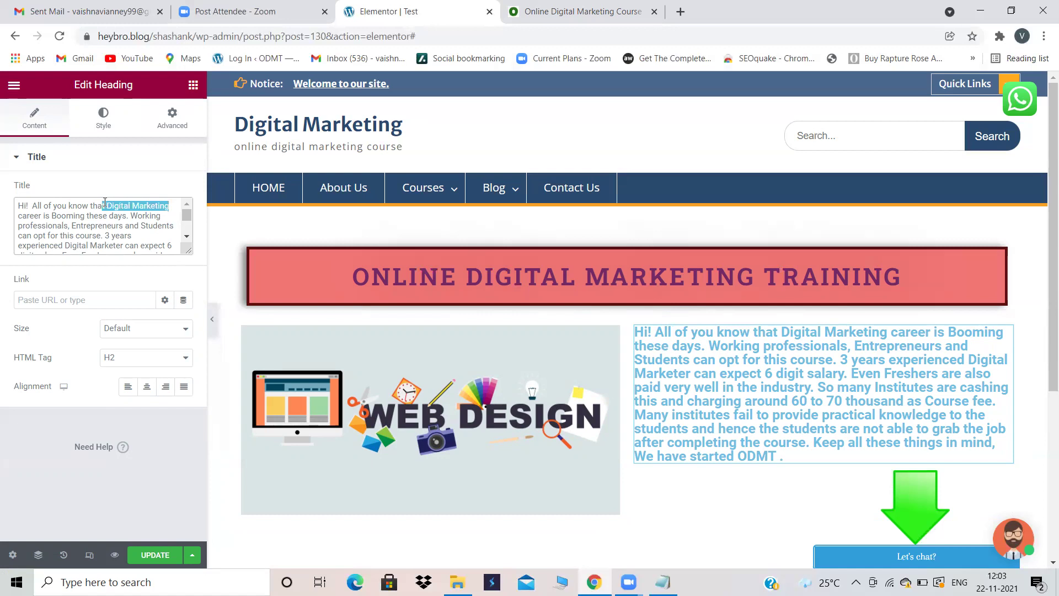
left_click(67, 305)
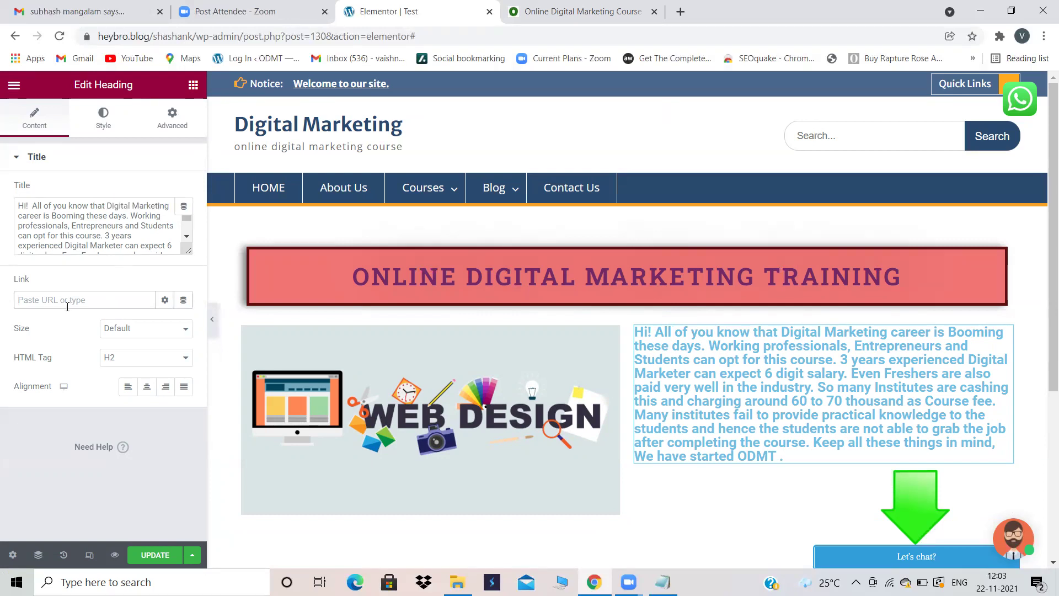
mouse_move(187, 218)
left_mouse_down()
mouse_move(186, 243)
mouse_move(187, 212)
left_mouse_up()
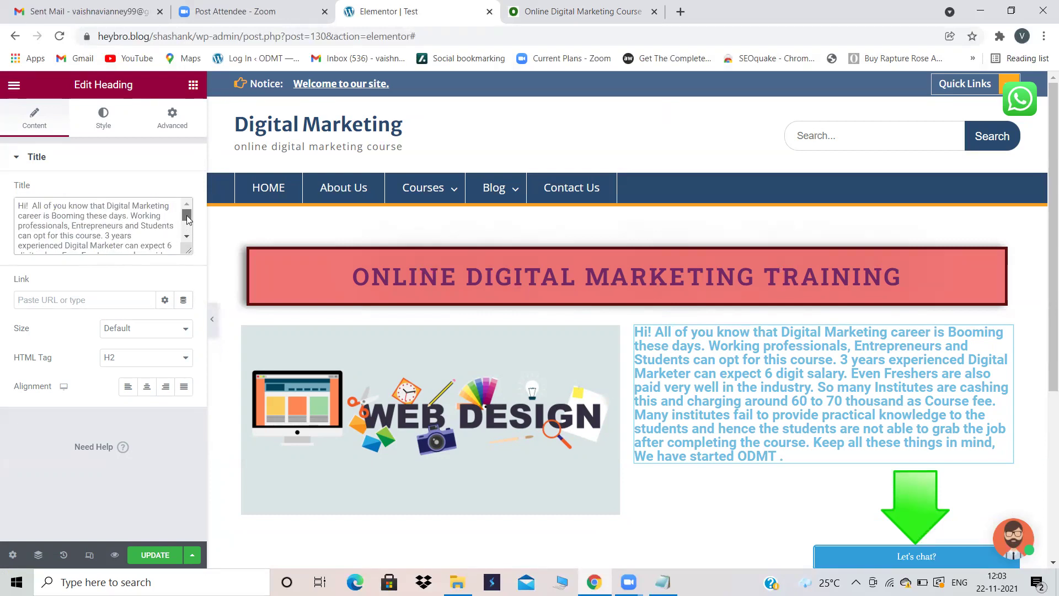
Set the size of the right column's heading to Medium and align its text to the center
left_click(187, 329)
left_click(148, 371)
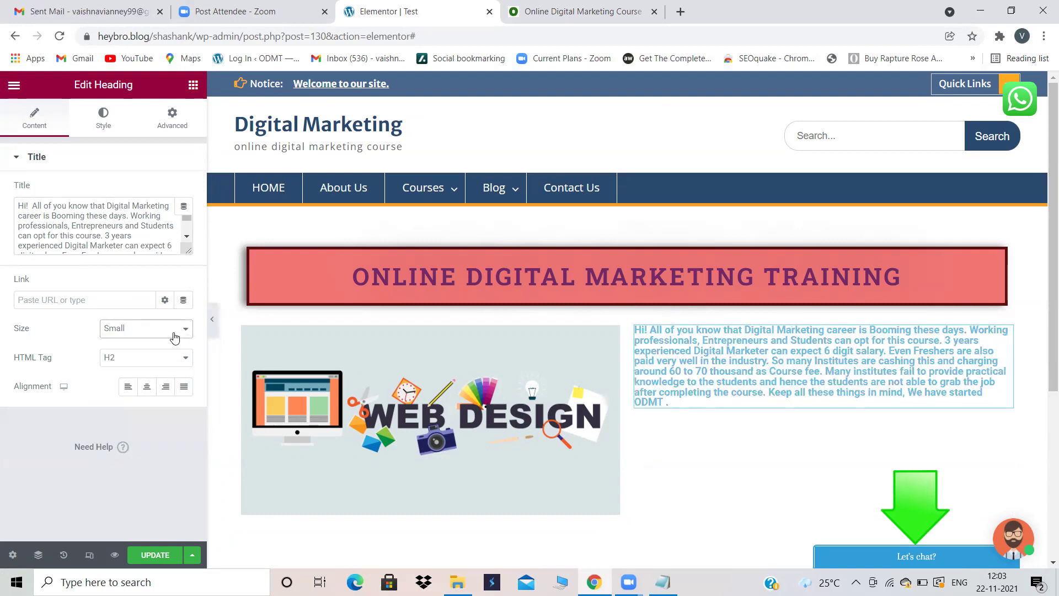
left_click(177, 335)
left_click(150, 394)
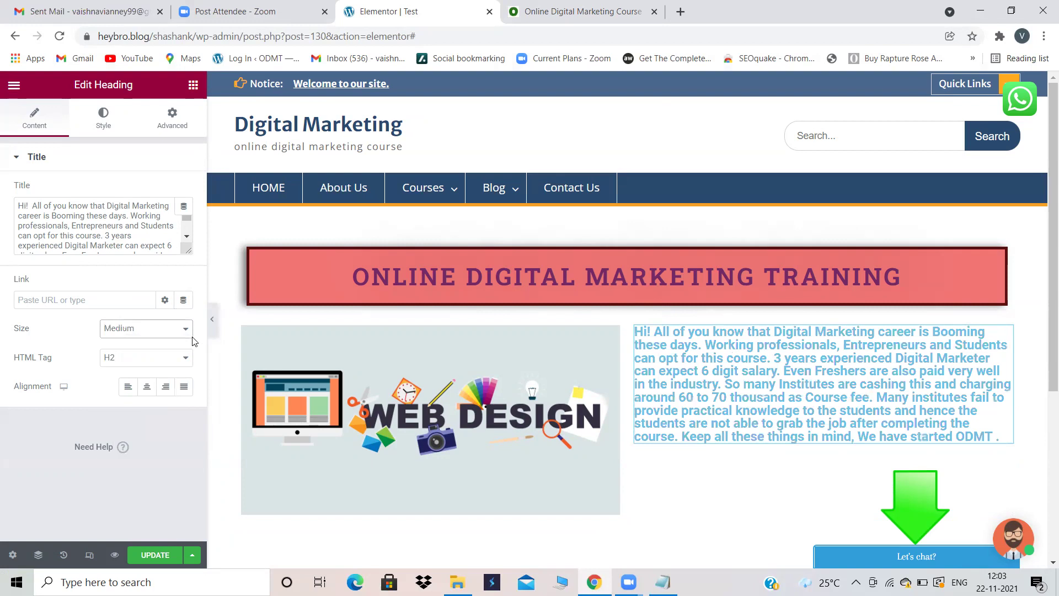
left_click(147, 386)
left_click(161, 389)
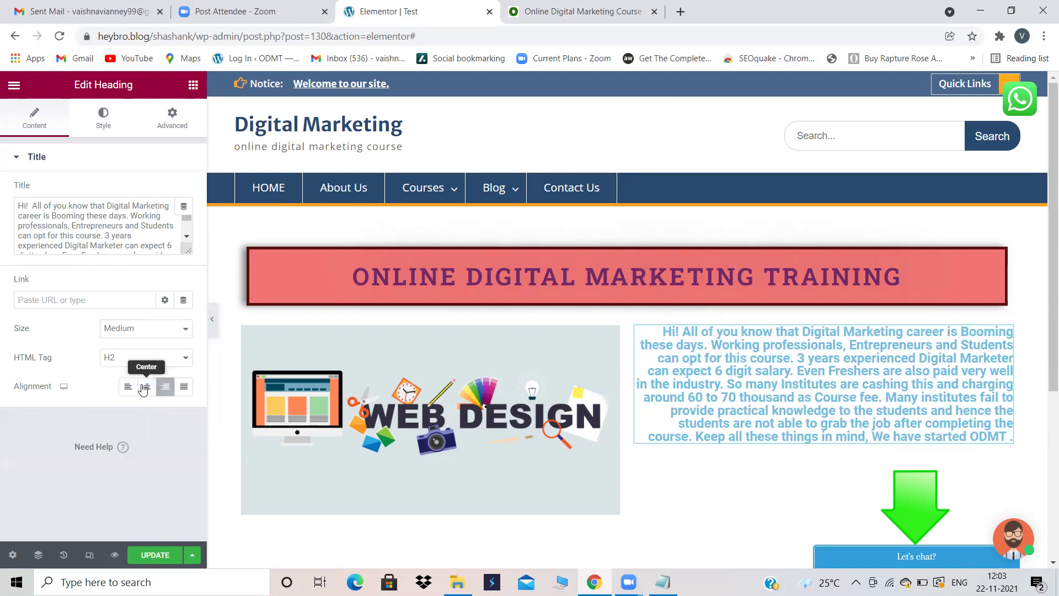
left_click(147, 388)
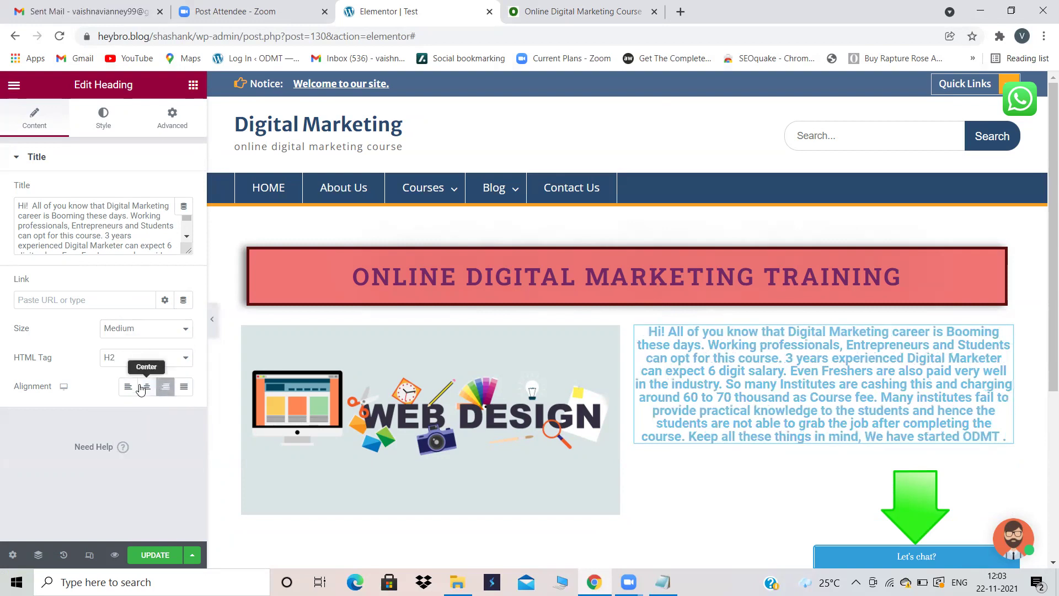
Change the text color of the right column's heading to the muted grey-blue #5D7F8D
left_click(103, 119)
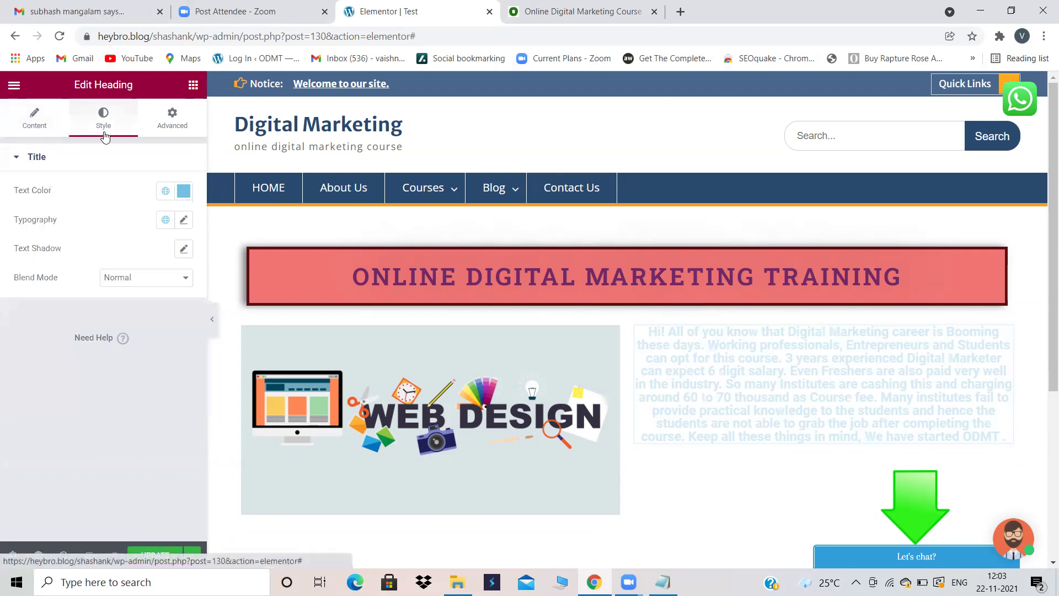
left_click(184, 191)
left_click(108, 257)
left_click_drag(84, 258, 79, 293)
left_click(102, 164)
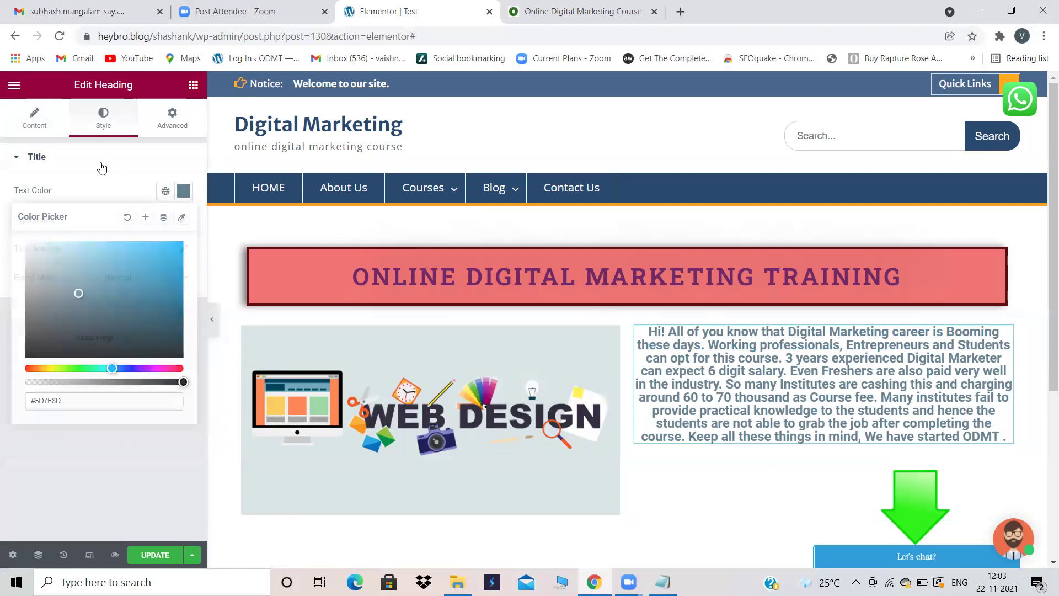
left_click(20, 159)
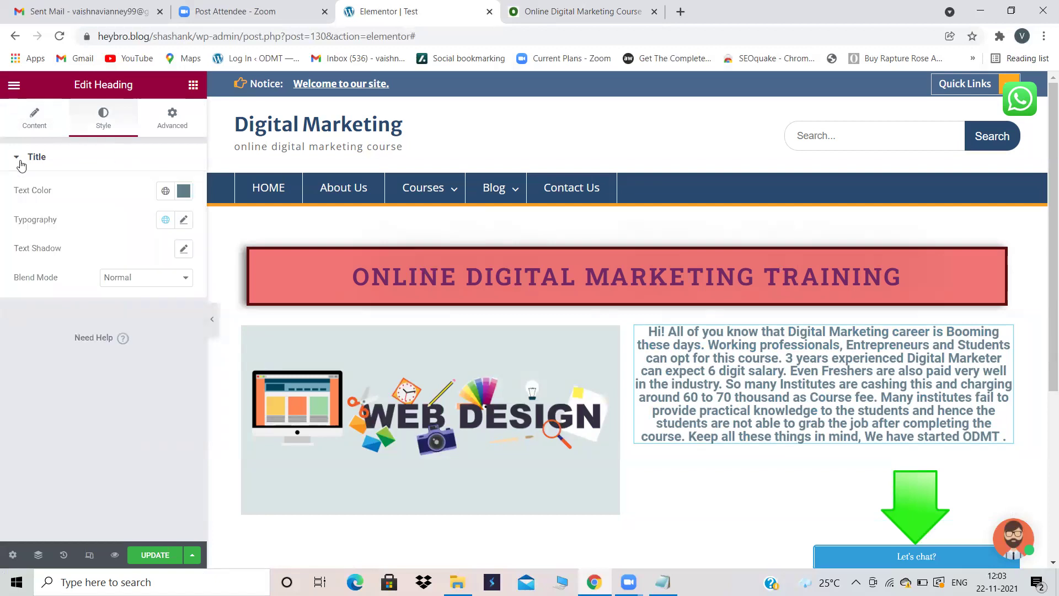
Set the right column heading's typography to size 12 px and, after trying Normal, Default, 600 and Bold, weight 800
left_click(184, 222)
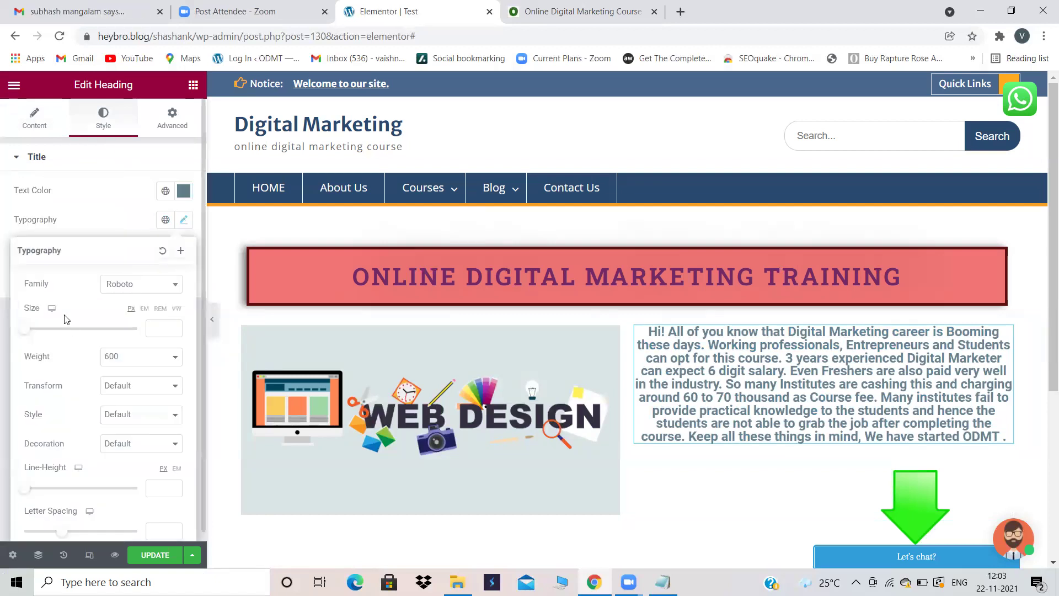
left_click_drag(25, 331, 32, 331)
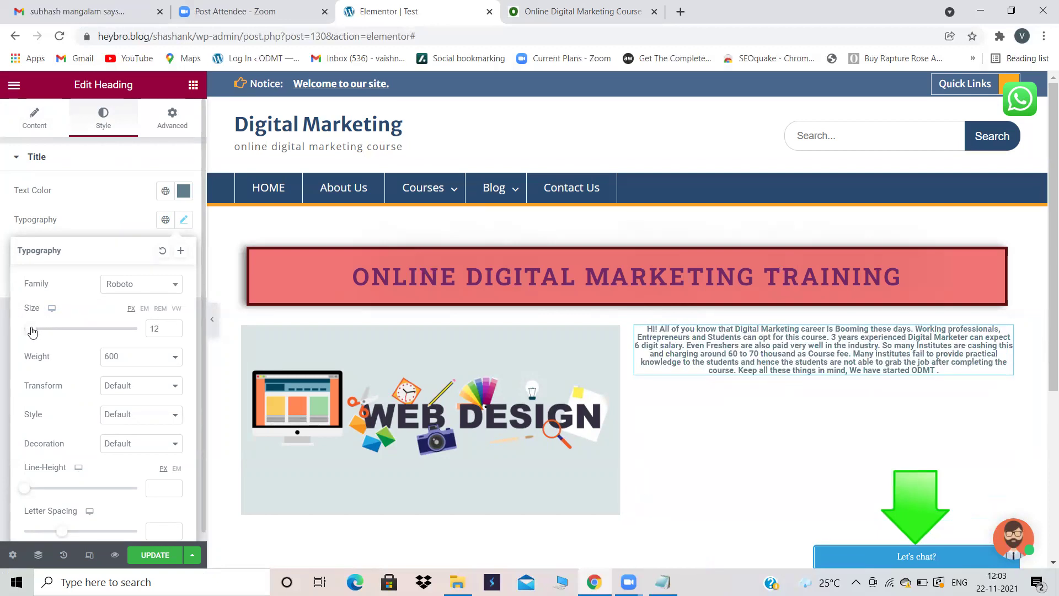
left_click(176, 357)
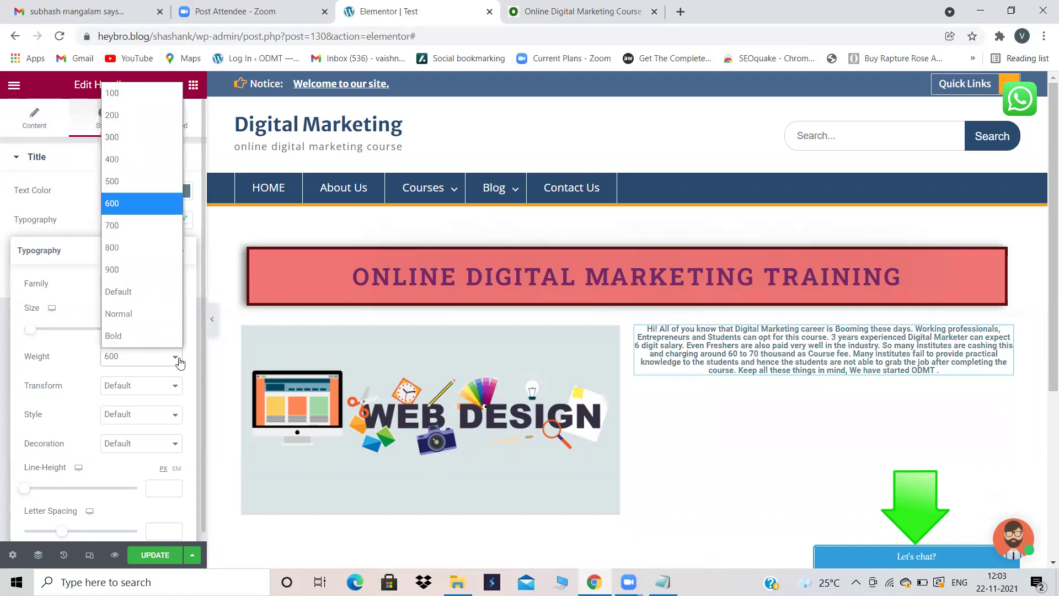
left_click(144, 314)
left_click(171, 354)
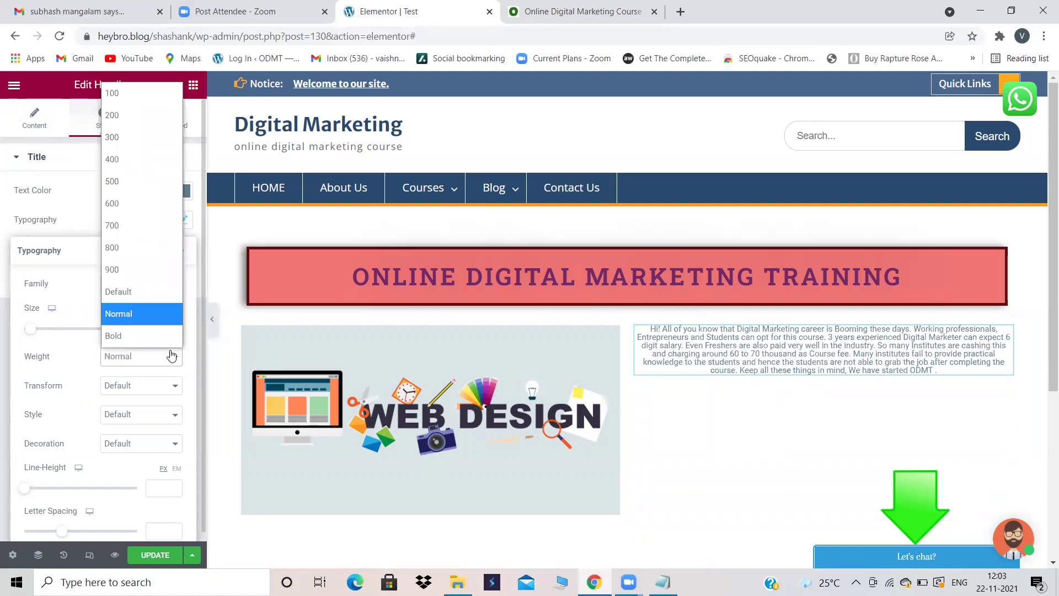
left_click(146, 294)
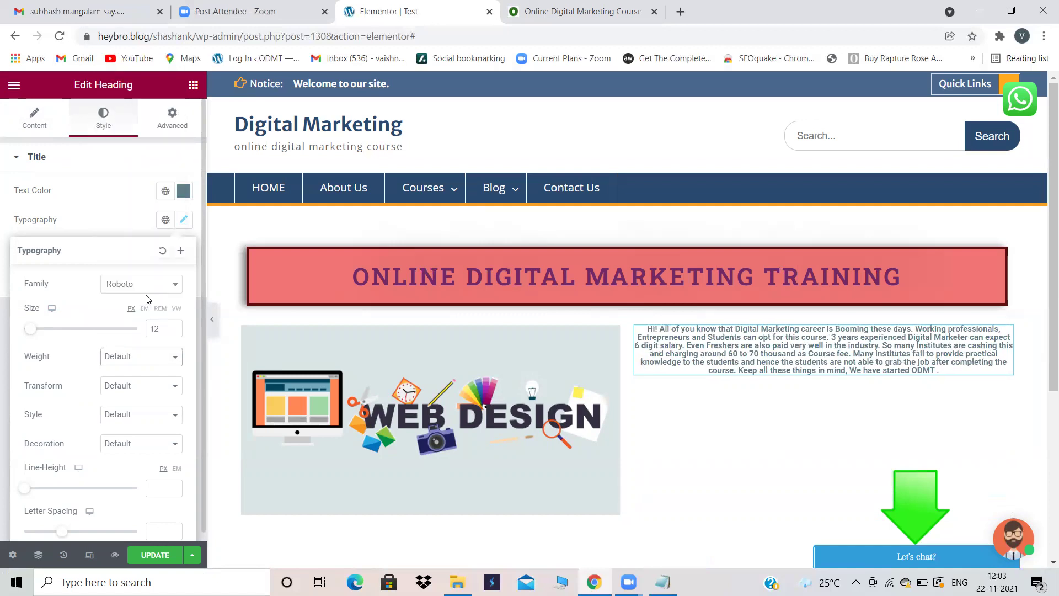
left_click(168, 357)
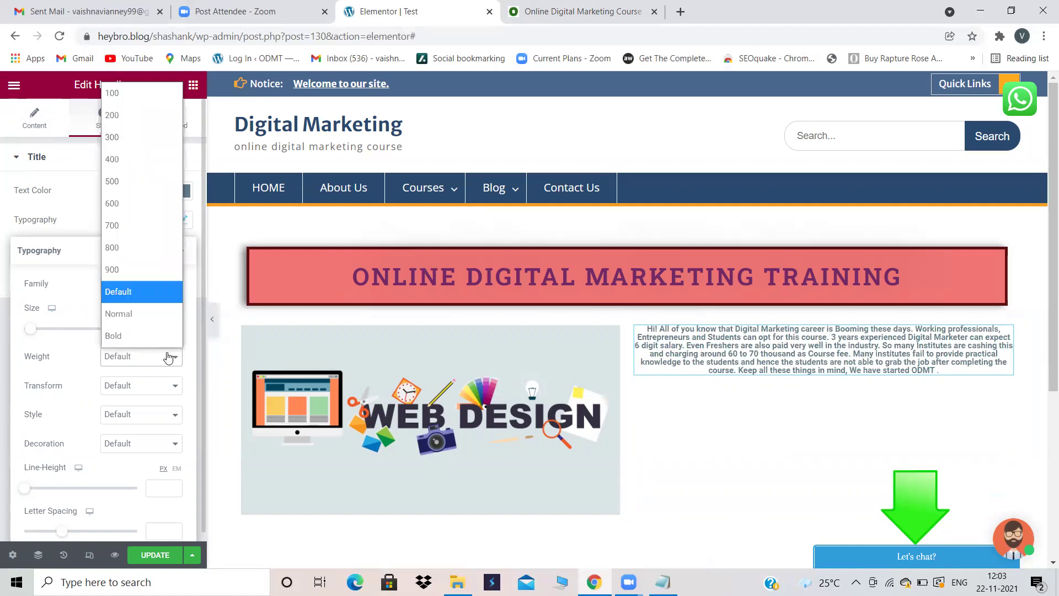
left_click(124, 204)
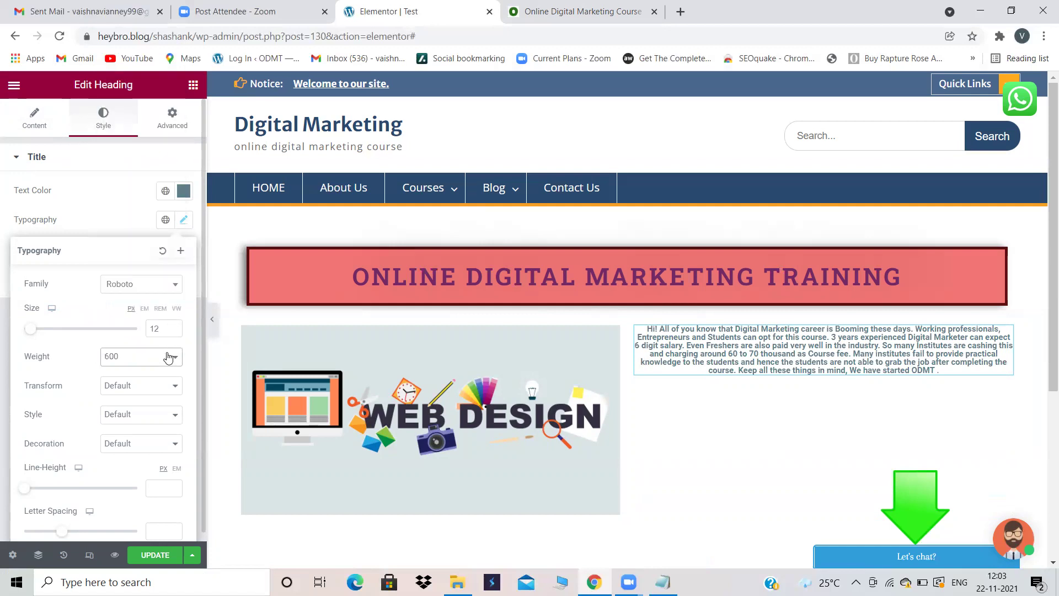
left_click(167, 357)
left_click(145, 339)
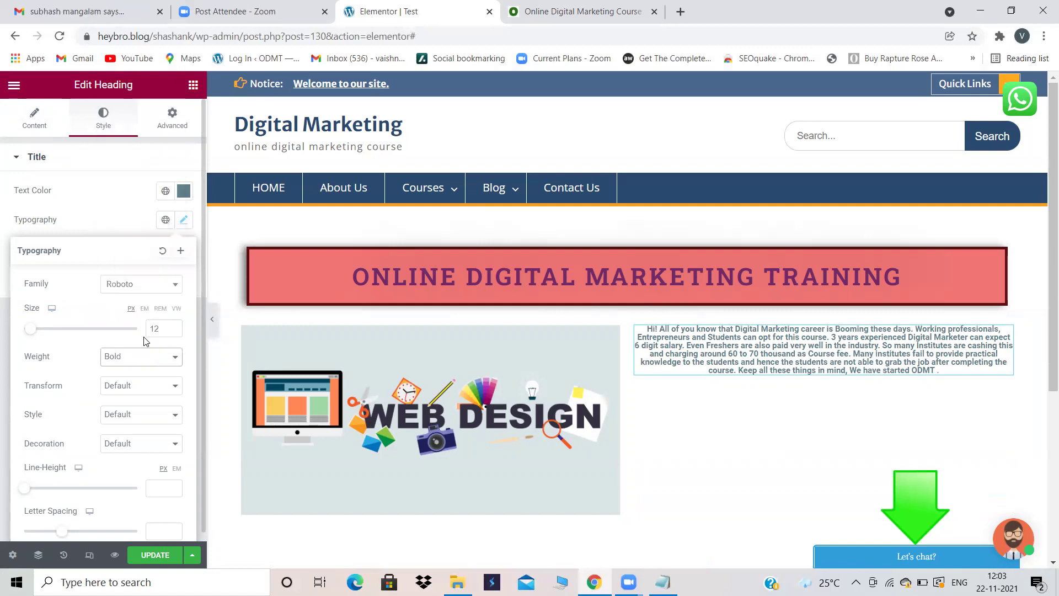
left_click(173, 363)
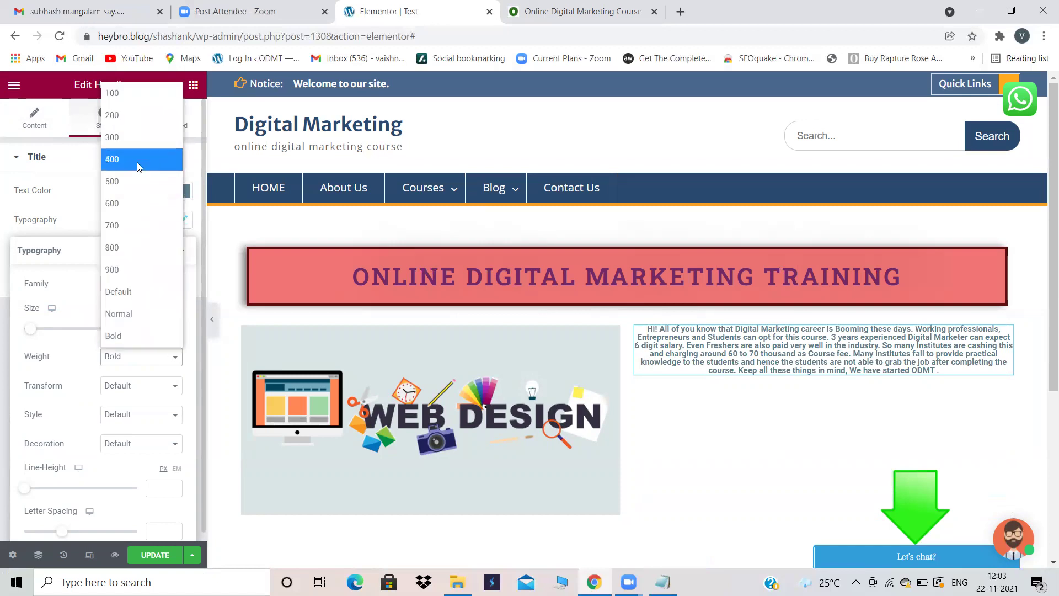
left_click(123, 249)
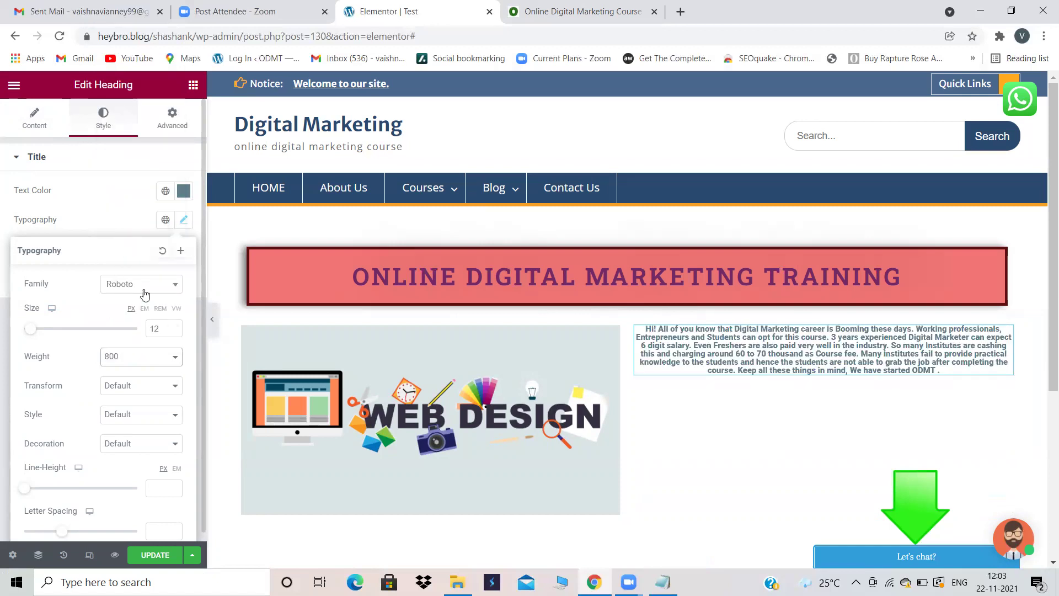
Increase the font size of the right column's heading to 22 px
left_click(170, 364)
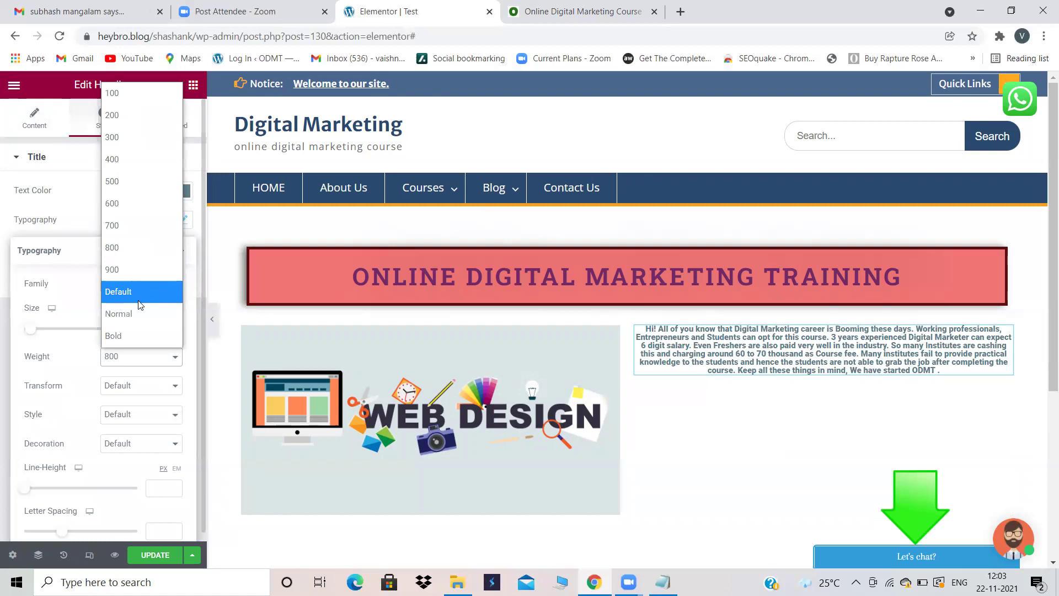
left_click(32, 329)
left_click_drag(31, 329, 37, 331)
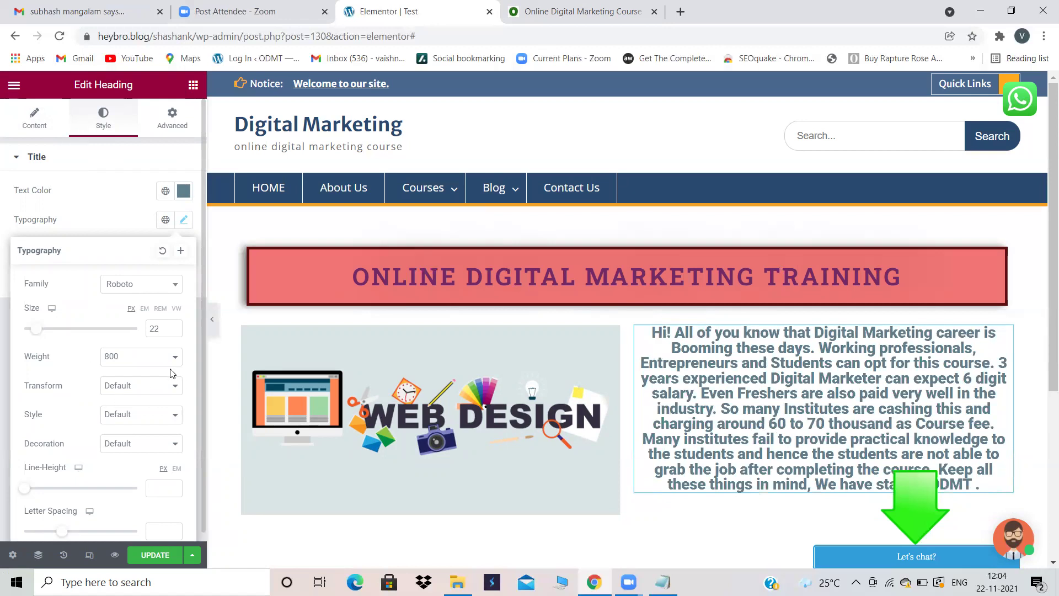
Set the heading typography's text transform to Normal and its font style to Italic
left_click(156, 389)
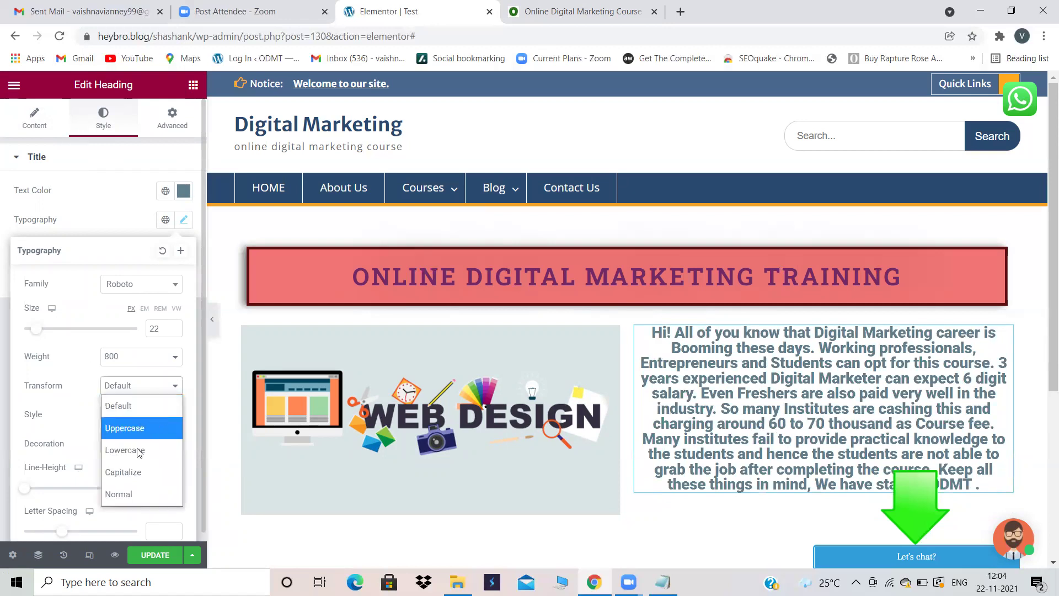
left_click(128, 495)
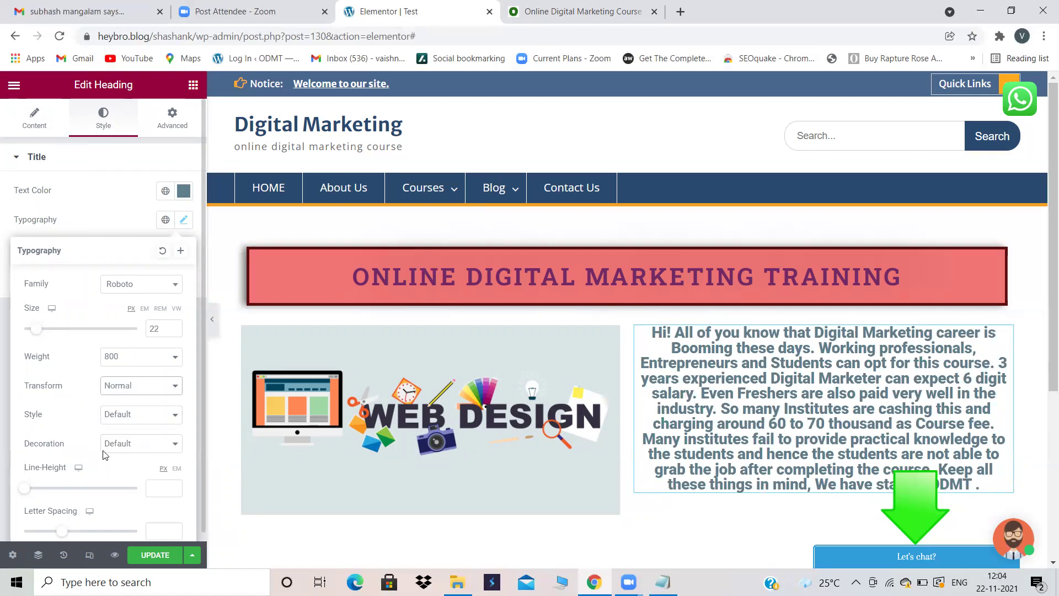
left_click(163, 423)
left_click(131, 477)
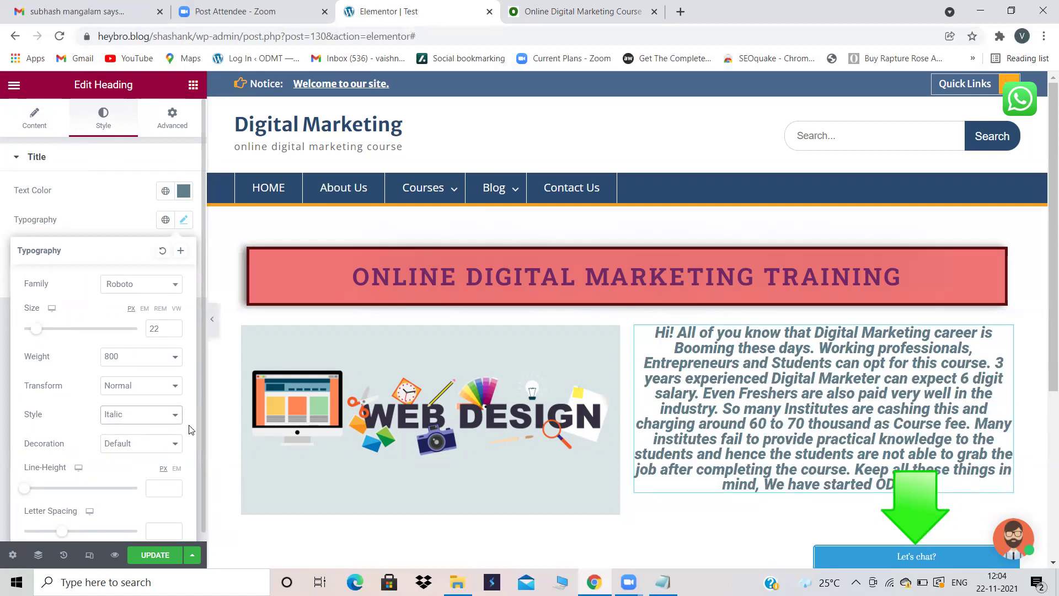
Try the Underline decoration on the right column's heading and return the decoration to Default
left_click(165, 448)
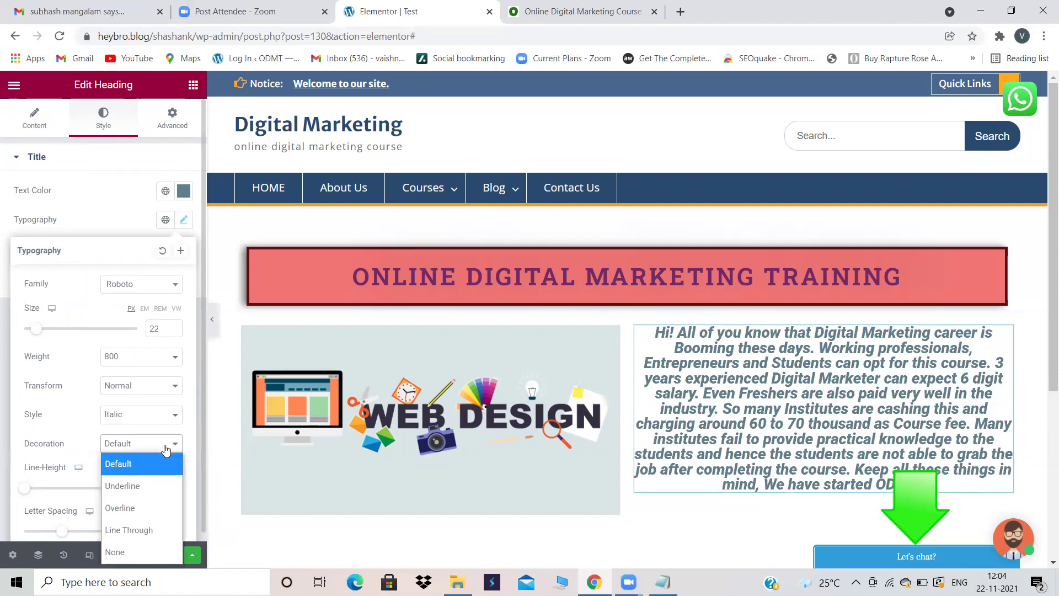
left_click(136, 488)
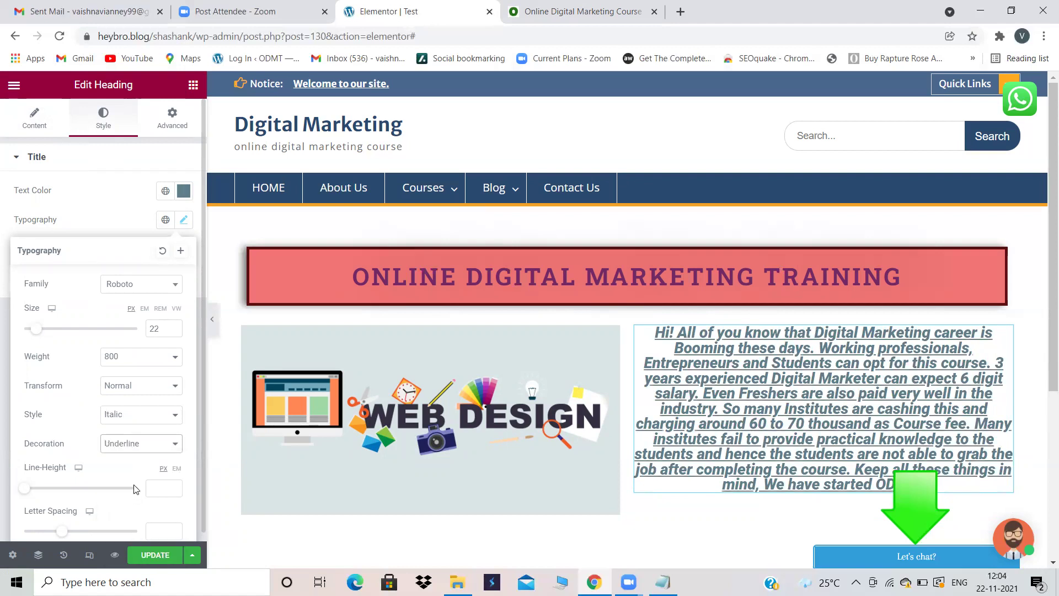
left_click(153, 451)
left_click(131, 467)
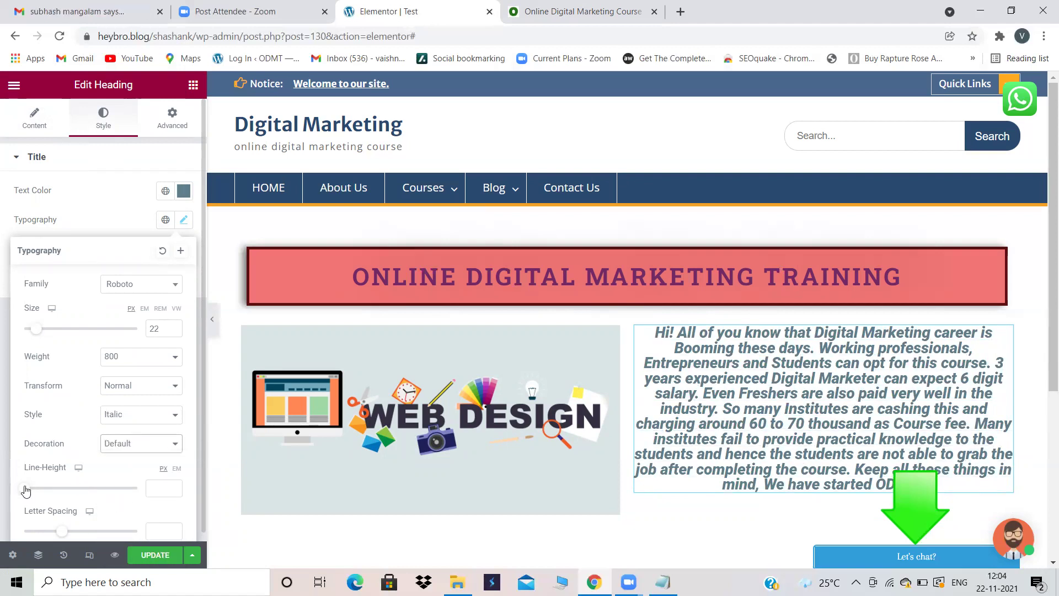
Set the right column heading's line height to 27 px and its letter spacing to -0.5 px
left_click_drag(26, 491, 56, 492)
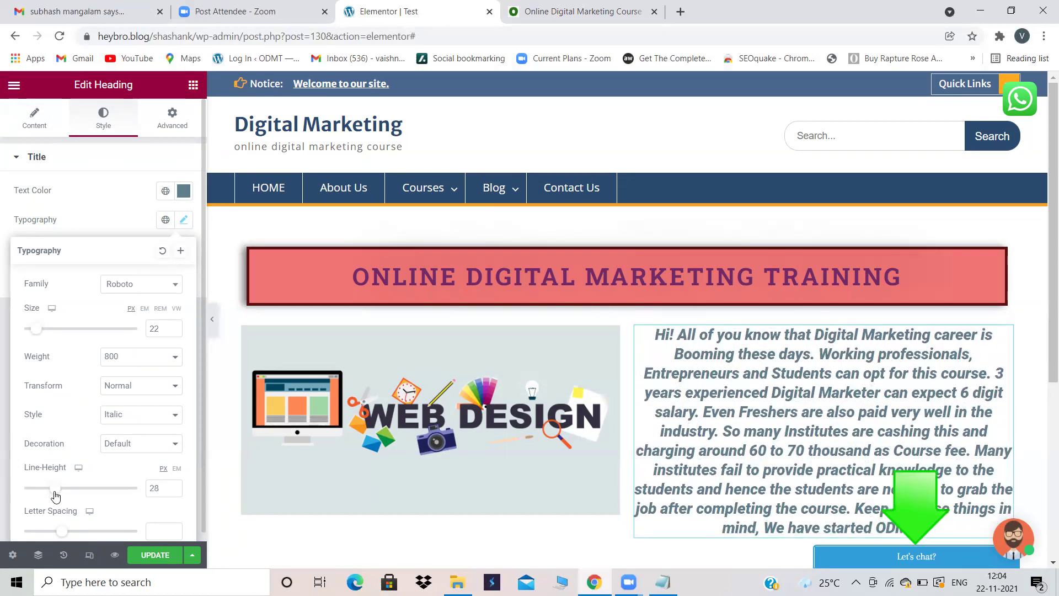
left_click_drag(55, 492, 54, 492)
scroll(65, 422, "down", 1)
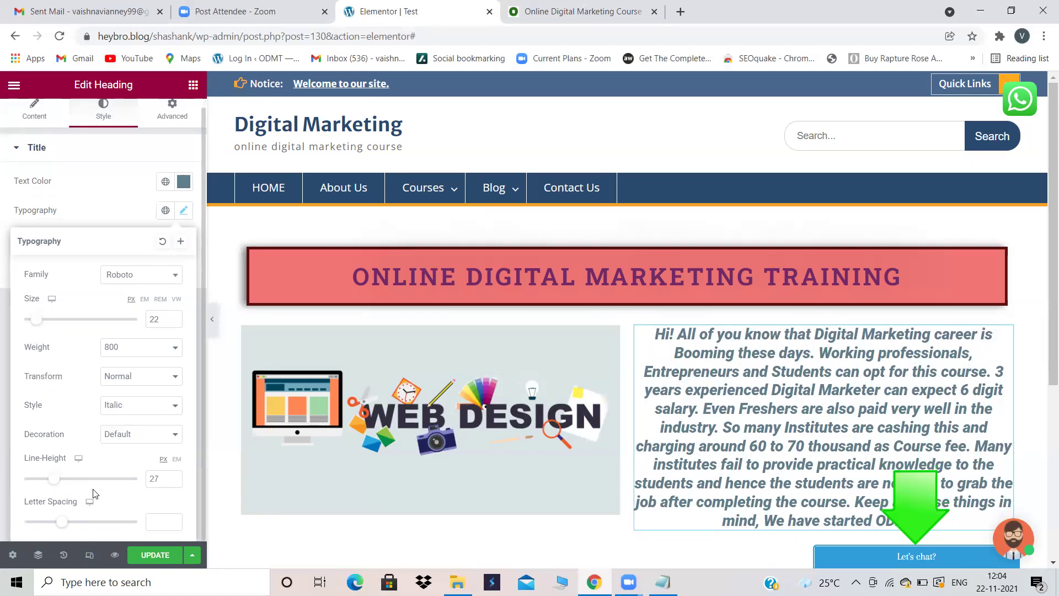
left_click(16, 582)
key("Escape")
left_click_drag(59, 525, 55, 525)
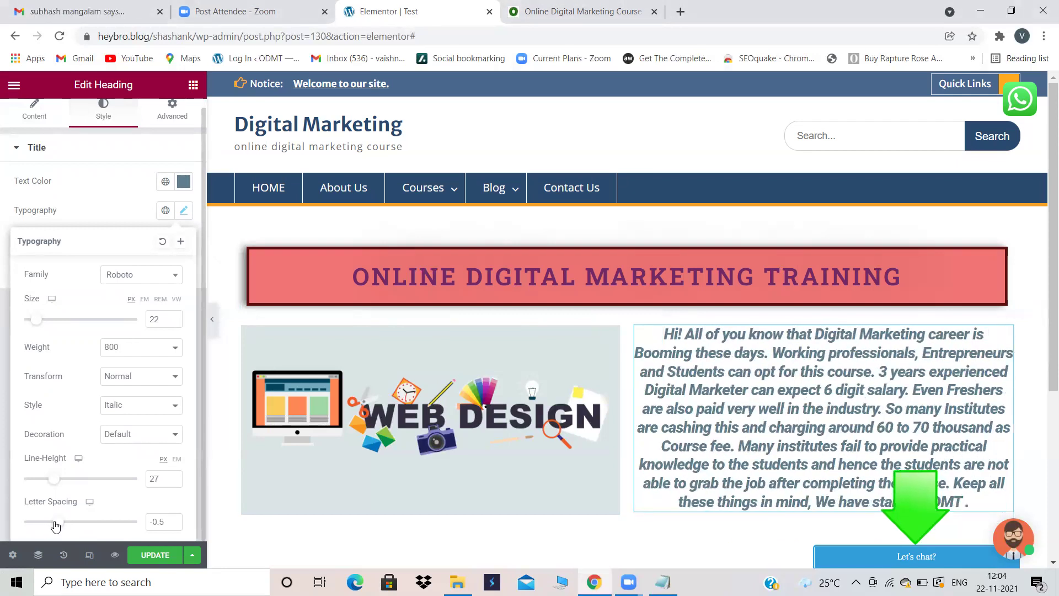
left_click(173, 119)
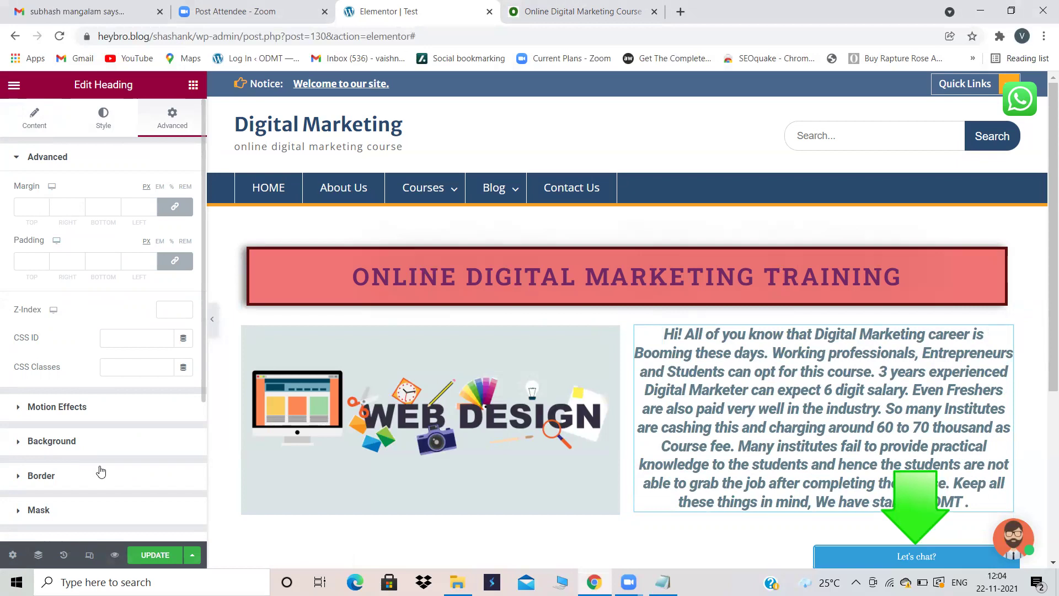
scroll(148, 465, "down", 3)
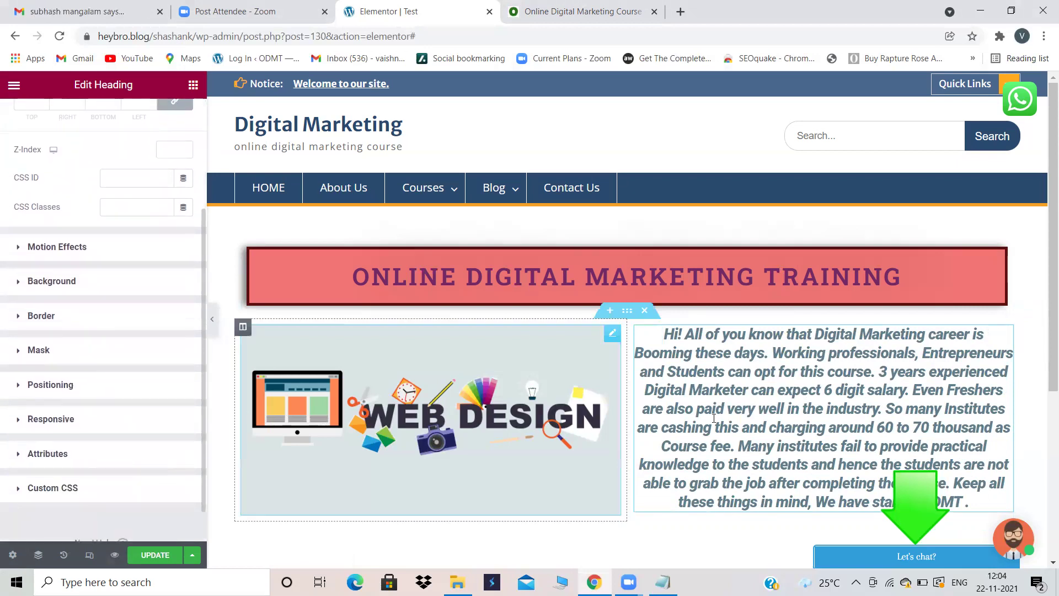
Add a new section with four equal columns below the image and text section
scroll(612, 436, "down", 3)
left_click(610, 460)
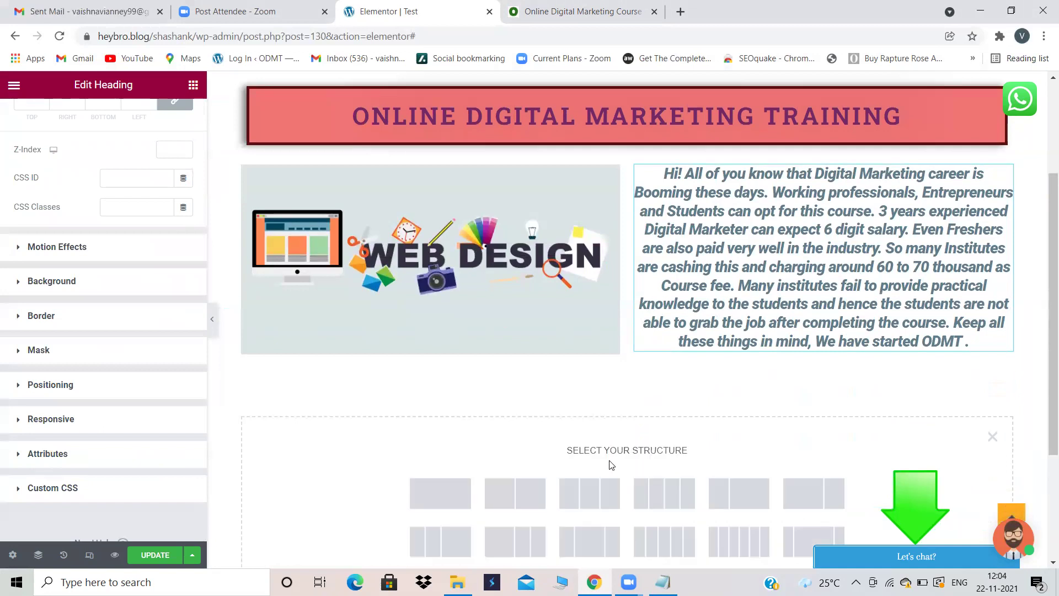
left_click(671, 491)
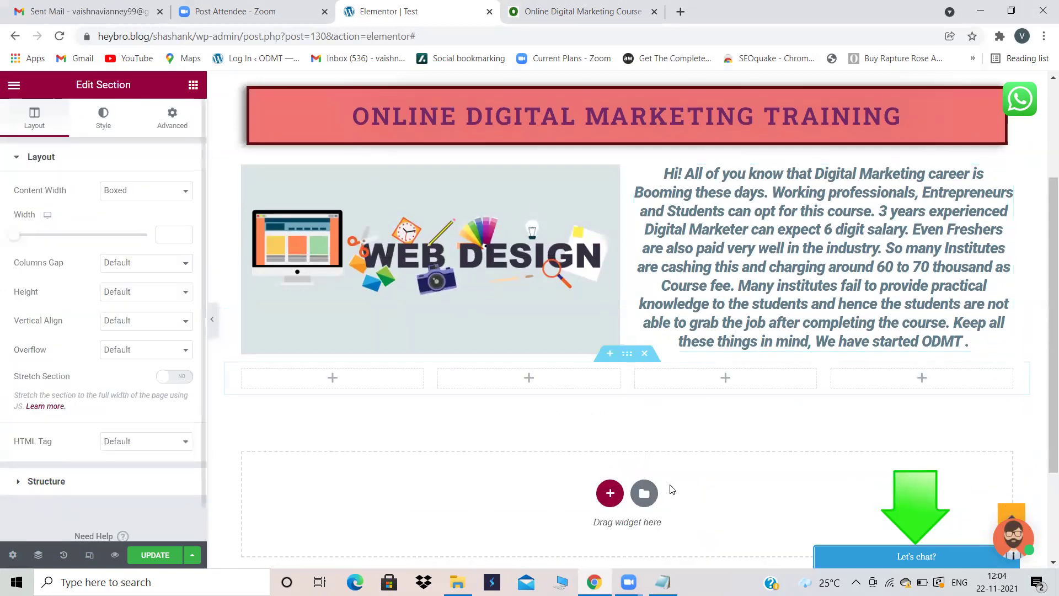
Add a Heading widget to each of the first three columns of the four-column section
left_click(302, 382)
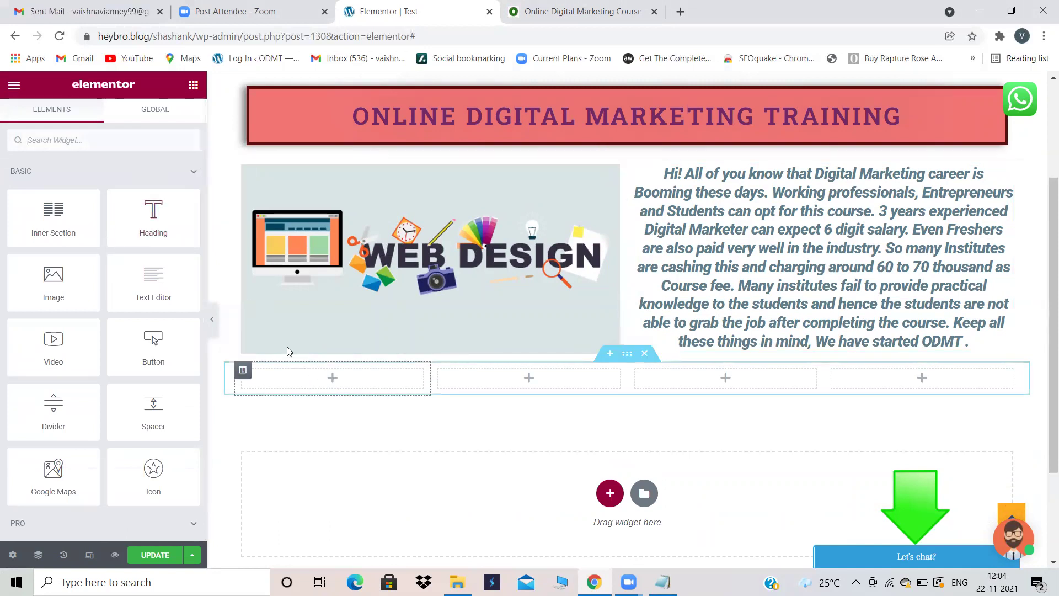
left_click_drag(154, 217, 341, 379)
left_click(545, 382)
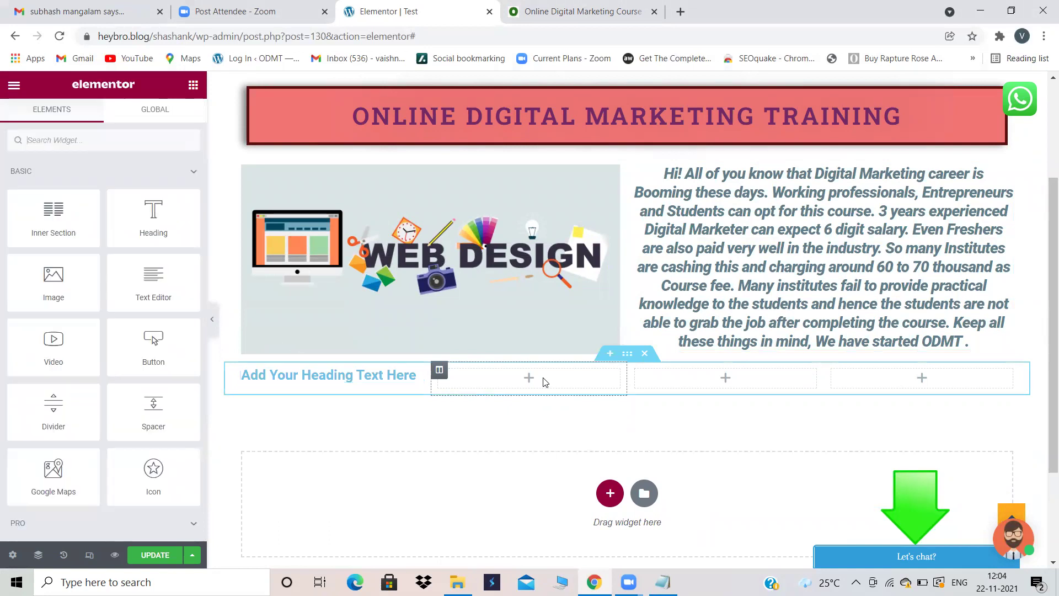
left_click_drag(146, 206, 500, 371)
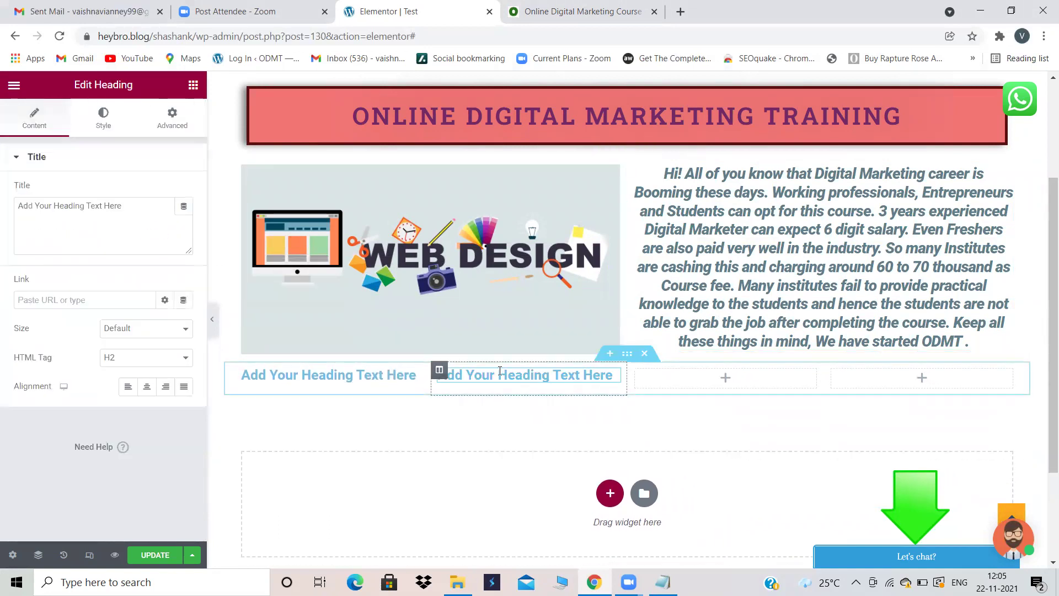
left_click(193, 86)
left_click_drag(163, 218, 720, 385)
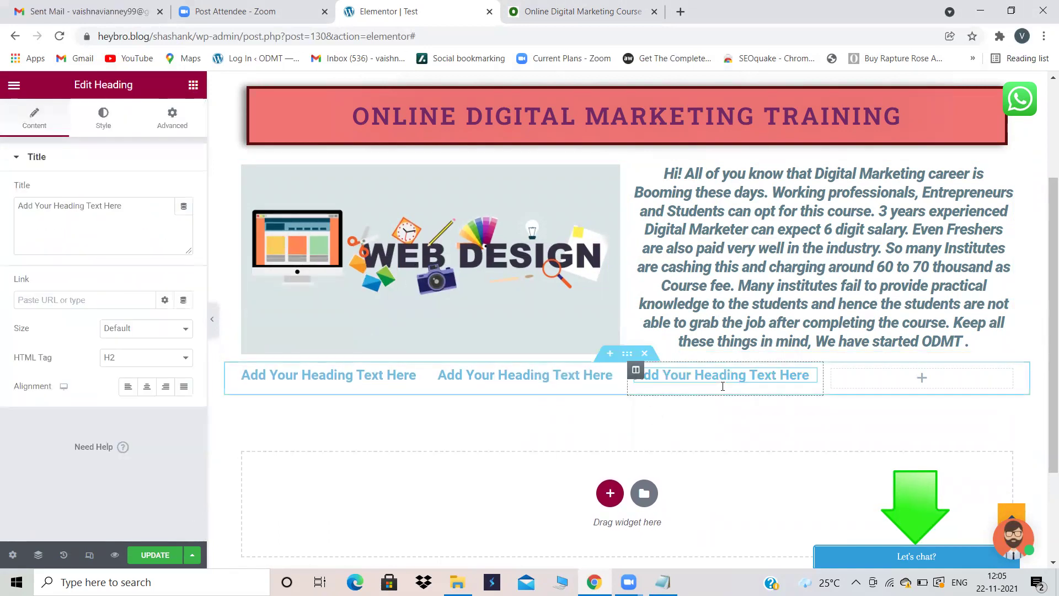
left_click(919, 380)
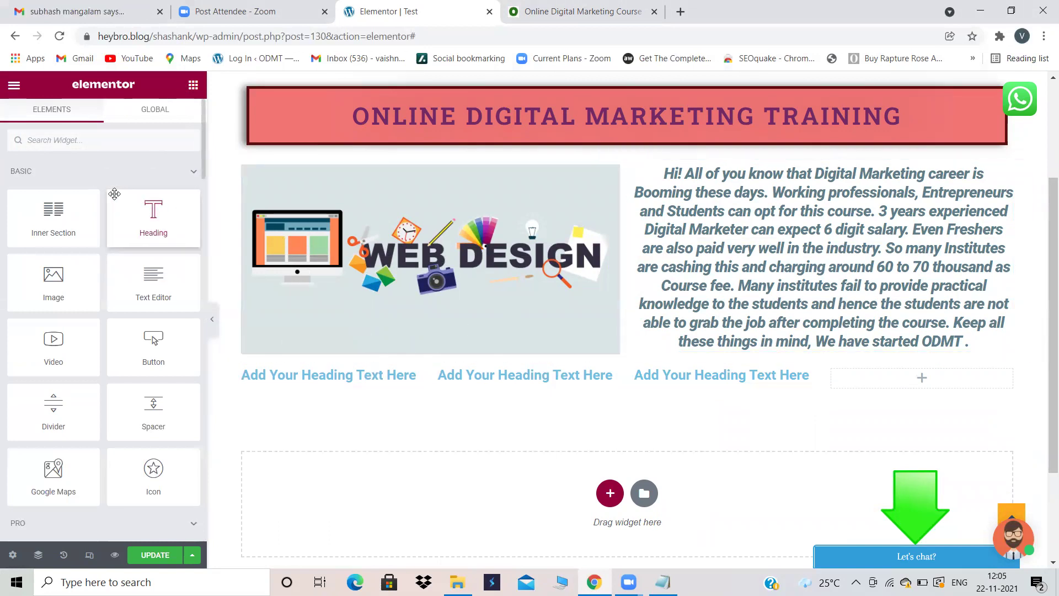
left_click_drag(136, 207, 807, 386)
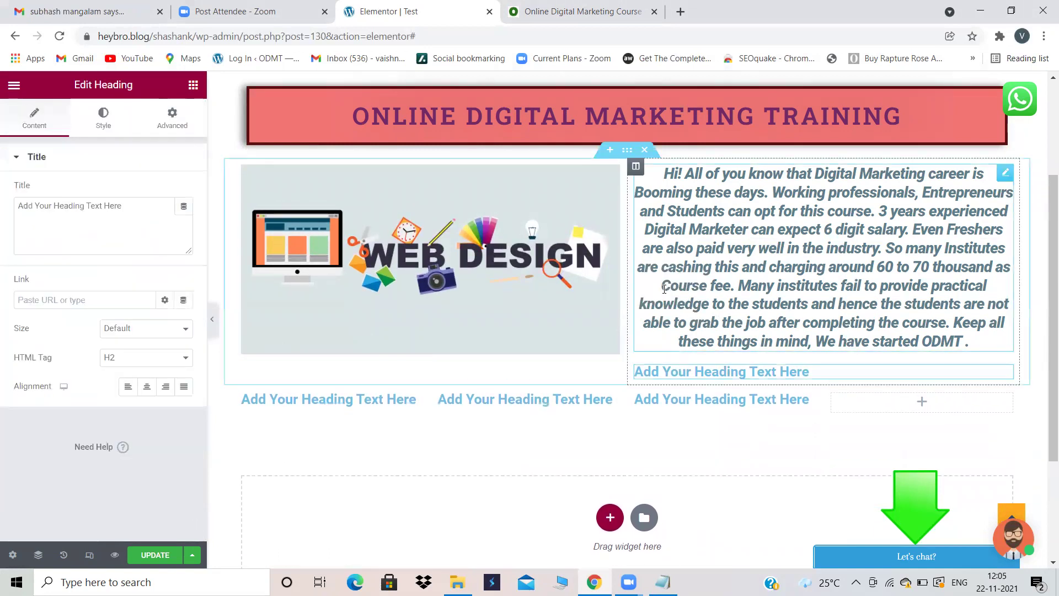
right_click(825, 375)
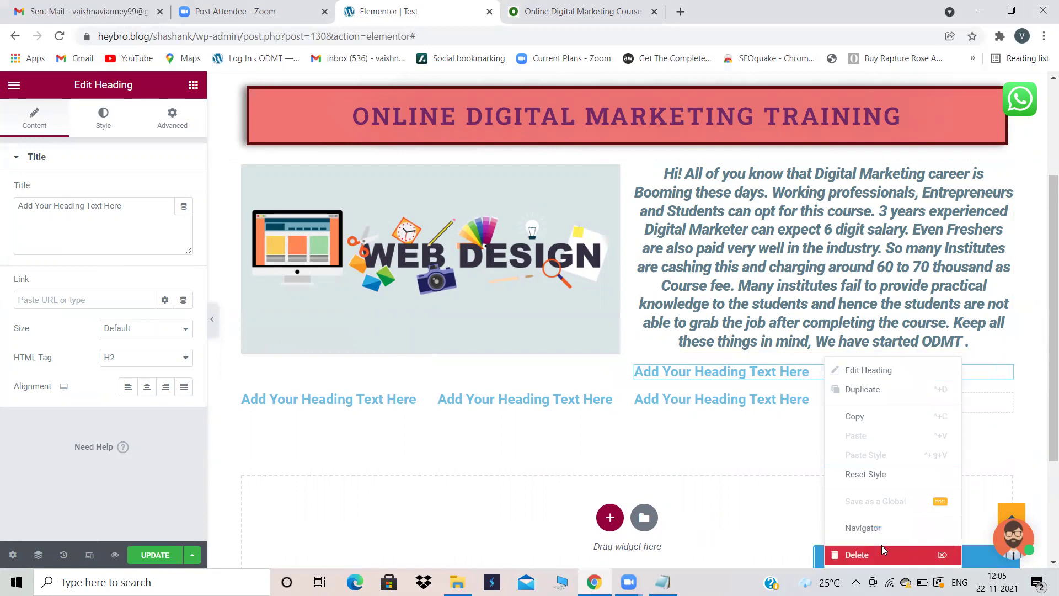
left_click(907, 349)
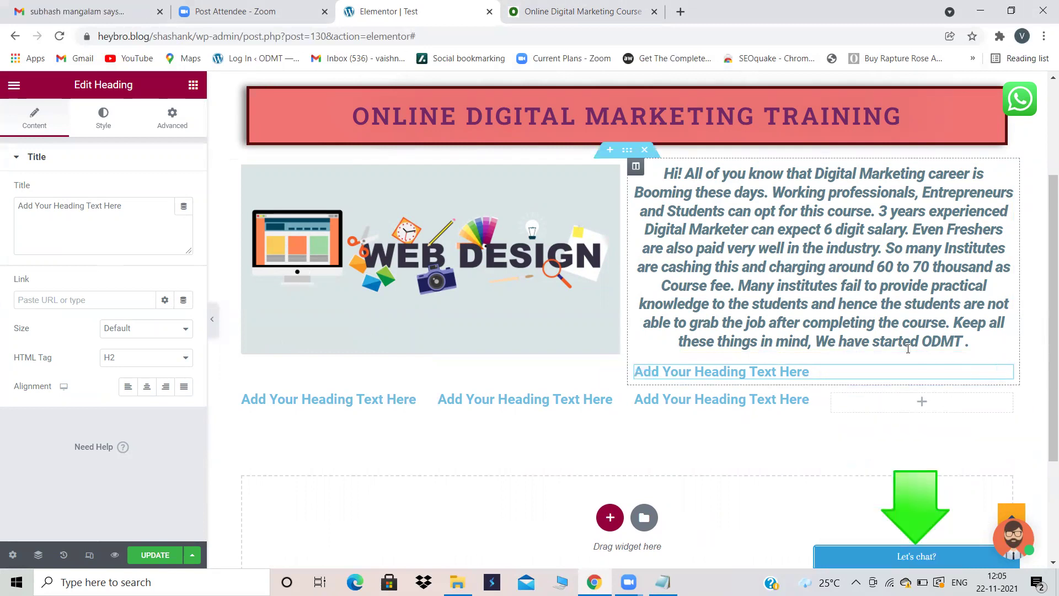
right_click(978, 374)
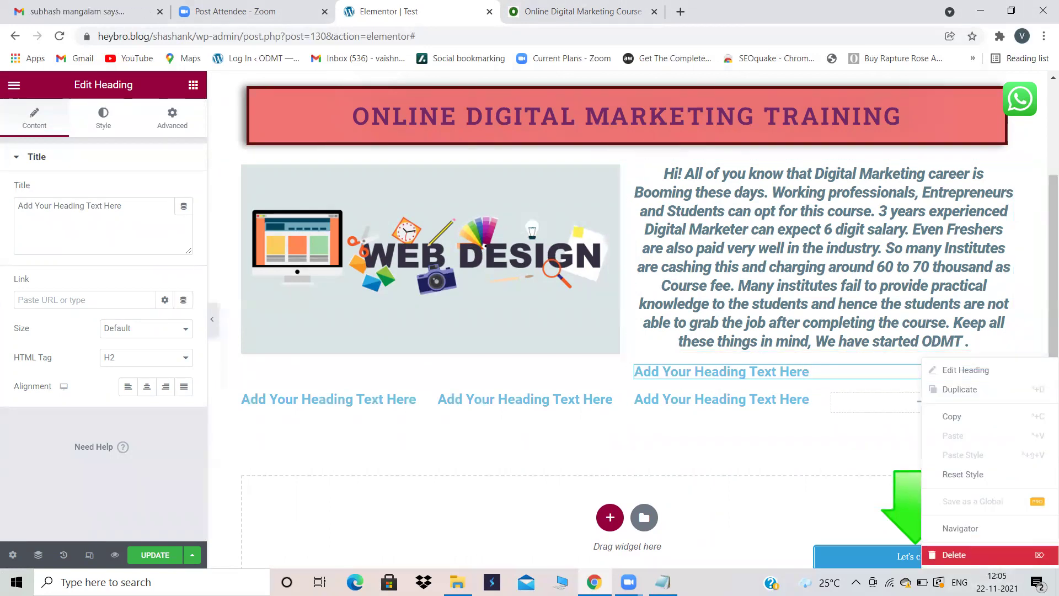
left_click(954, 554)
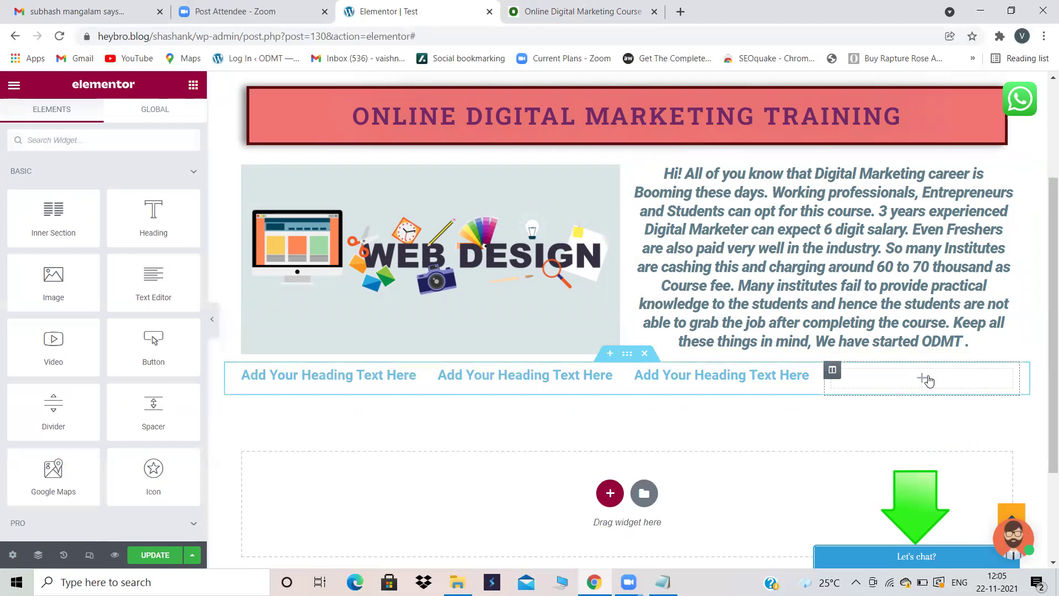
Add a Heading widget to the fourth column and set the first column's heading text to "SEO"
left_click_drag(153, 218, 910, 379)
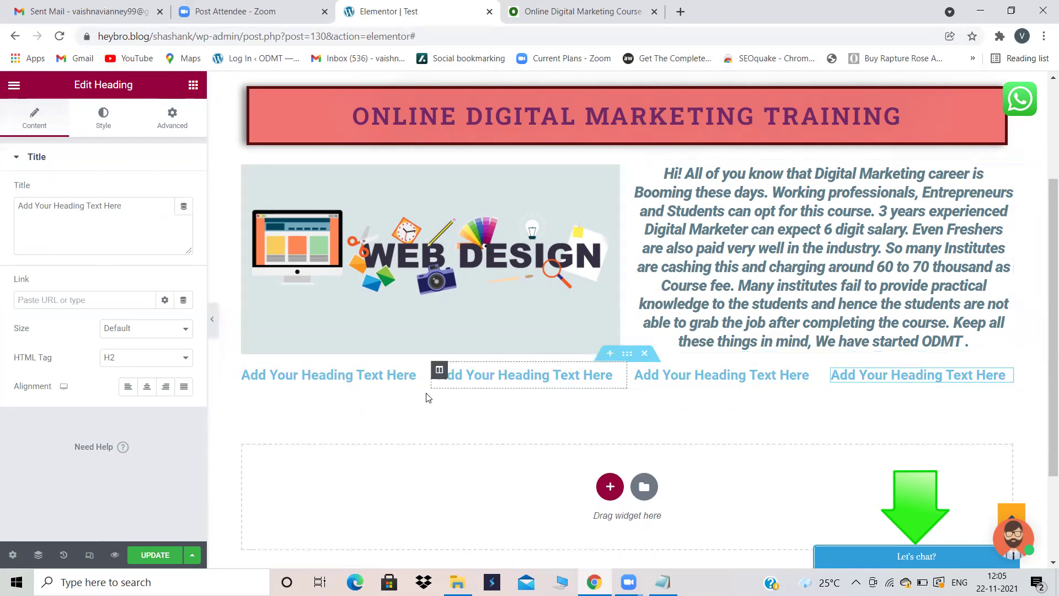
left_click(331, 376)
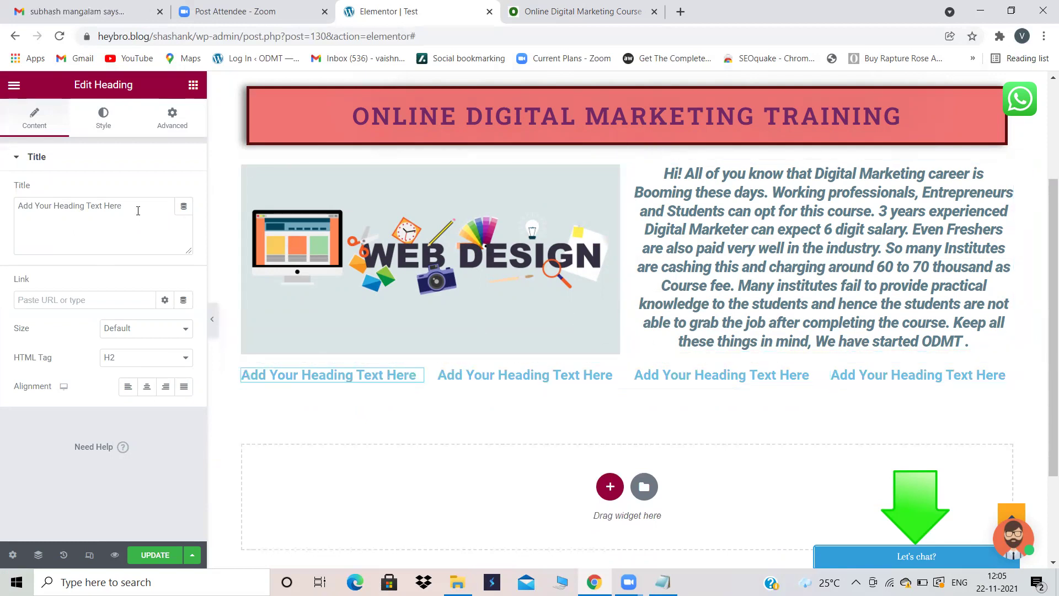
left_click_drag(136, 198, 54, 205)
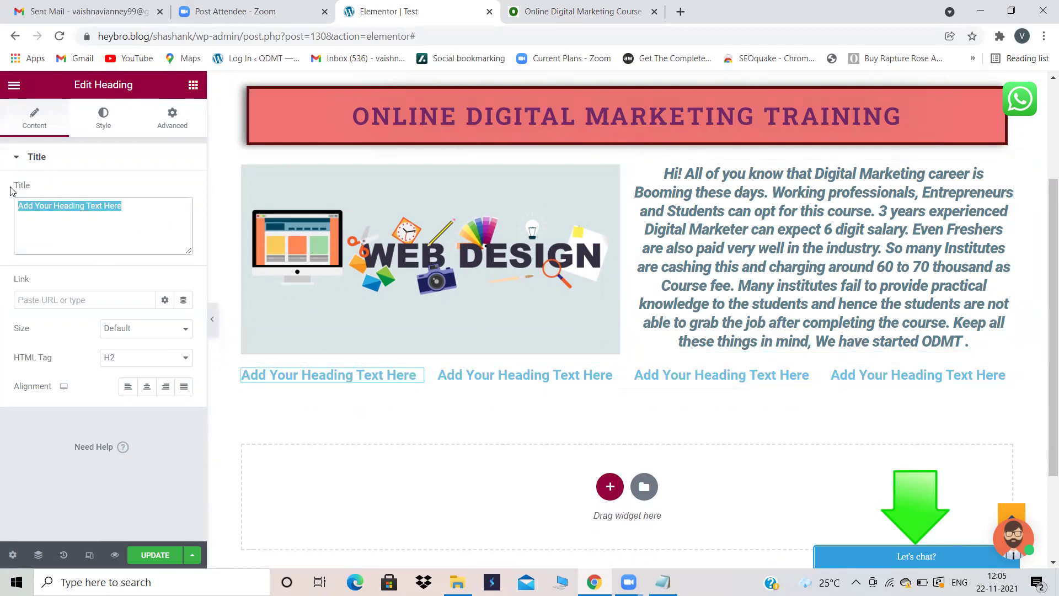
key("BackSpace")
type("SEO")
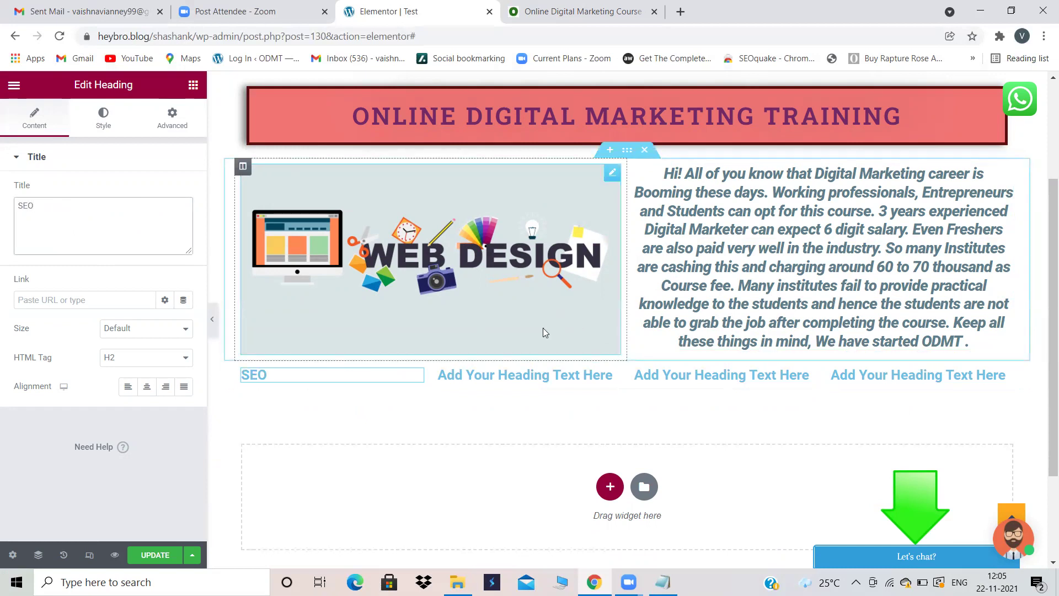
Replace the second column's heading text with "GOOGLE ADS"
left_click(524, 374)
left_click_drag(149, 206, 4, 208)
key("BackSpace")
type("GOOGLE ADS")
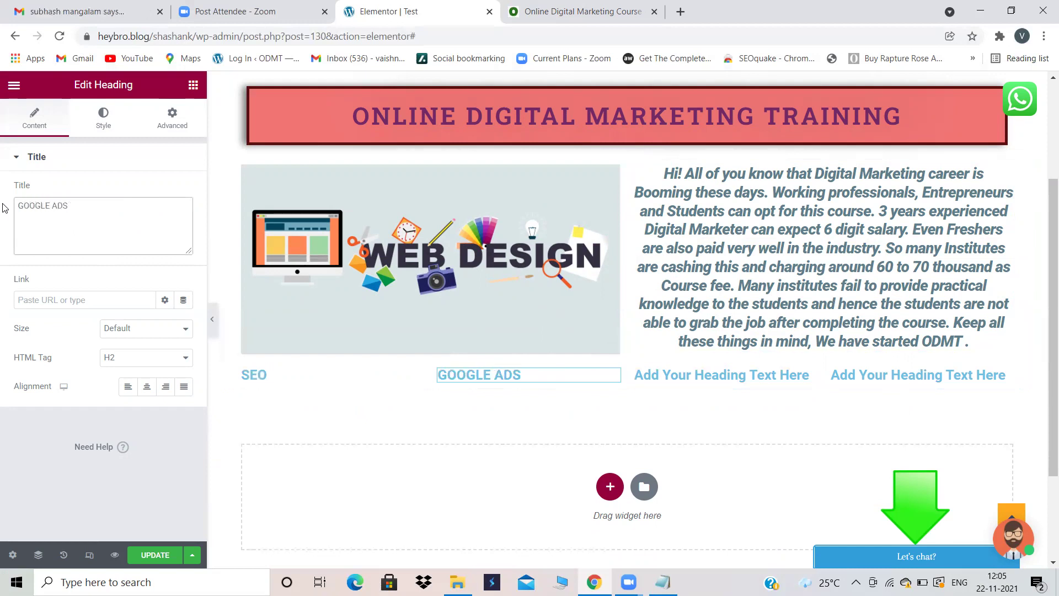
Set the third column's heading text to "WEBSITE DESIGNING" and the fourth column's to "SOCIAL MEDIA"
left_click(662, 374)
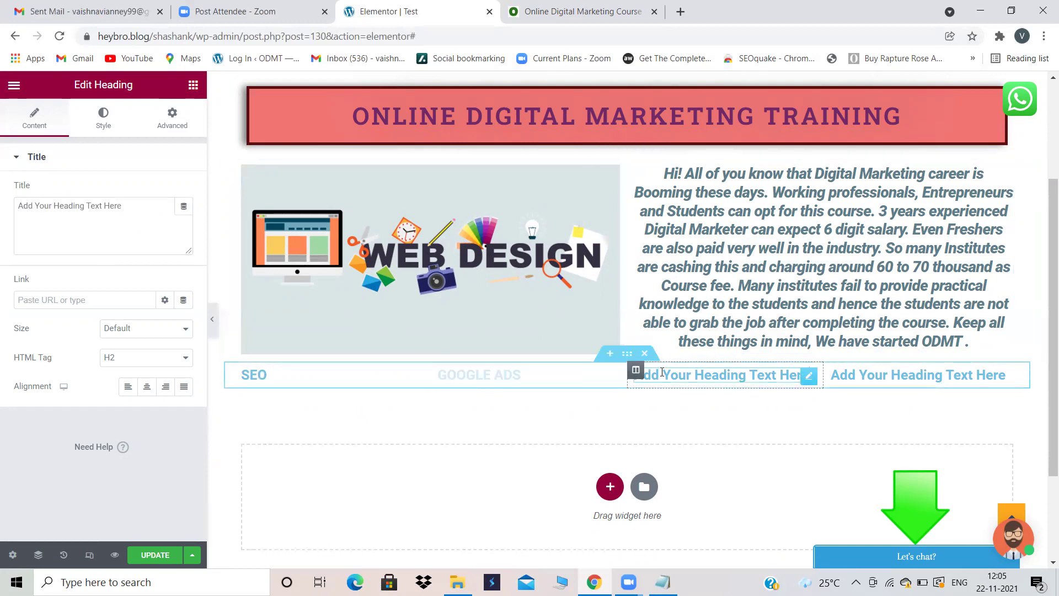
left_click_drag(144, 206, 3, 207)
type("WEBSITE DESIGNING")
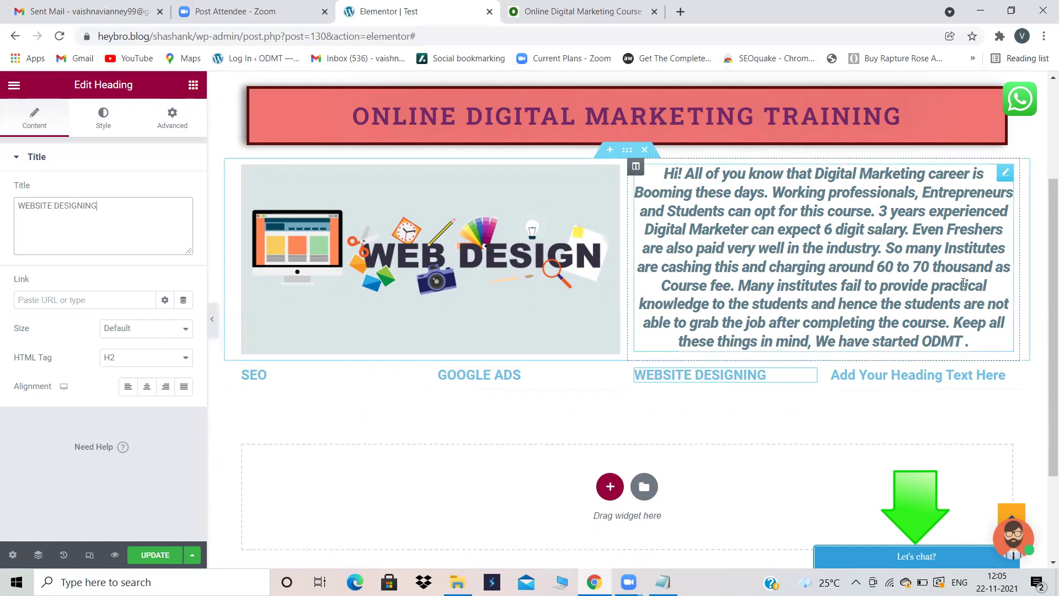
left_click(949, 373)
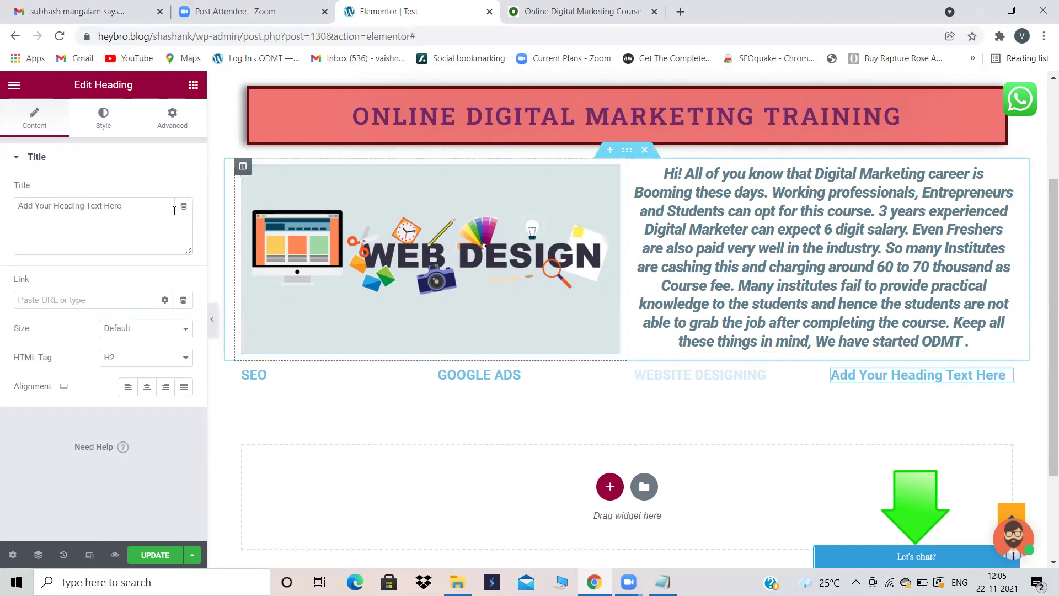
left_click_drag(130, 206, 2, 213)
type("SOCIAL MEDIA")
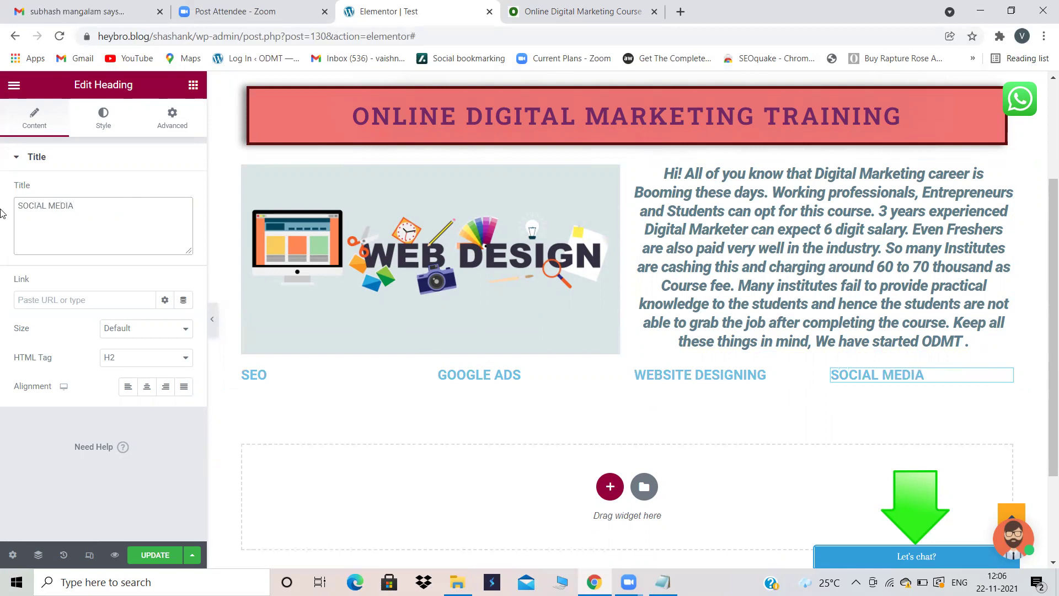
Add a Text Editor widget below the SEO heading and another below the GOOGLE ADS heading
left_click(309, 349)
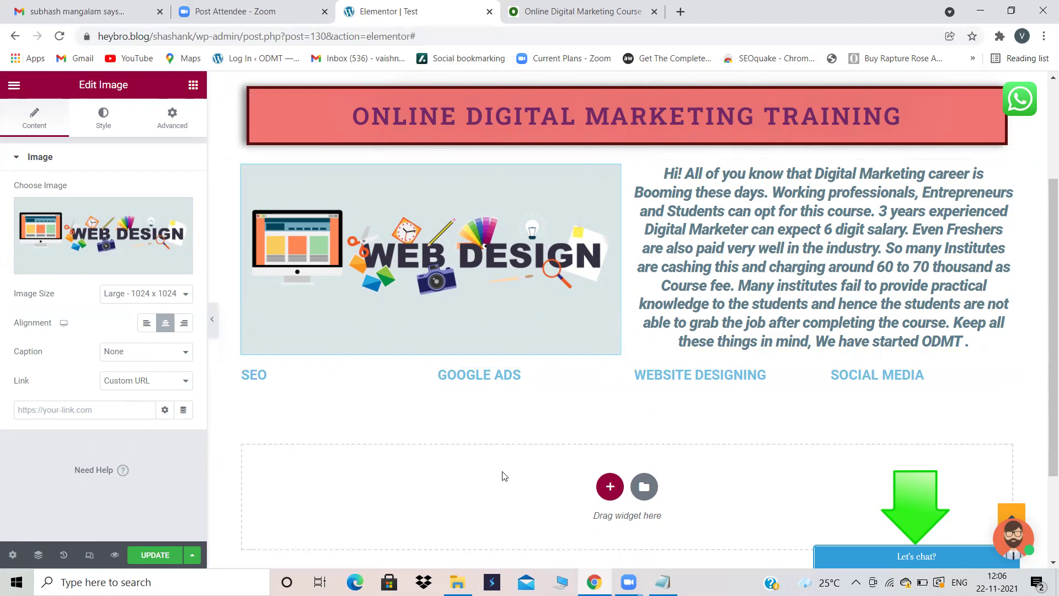
left_click(193, 87)
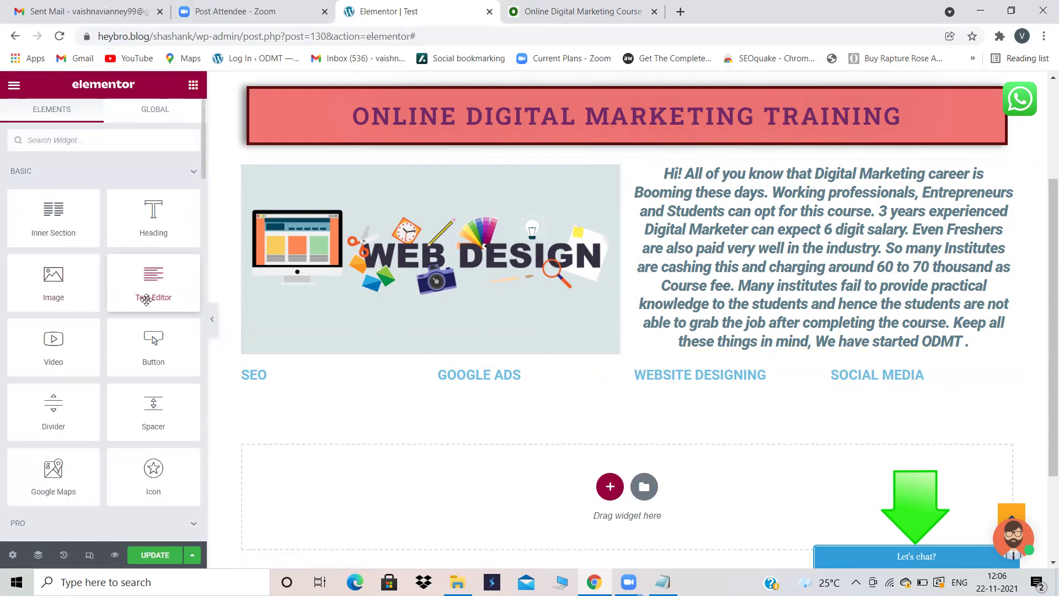
left_click_drag(138, 273, 288, 386)
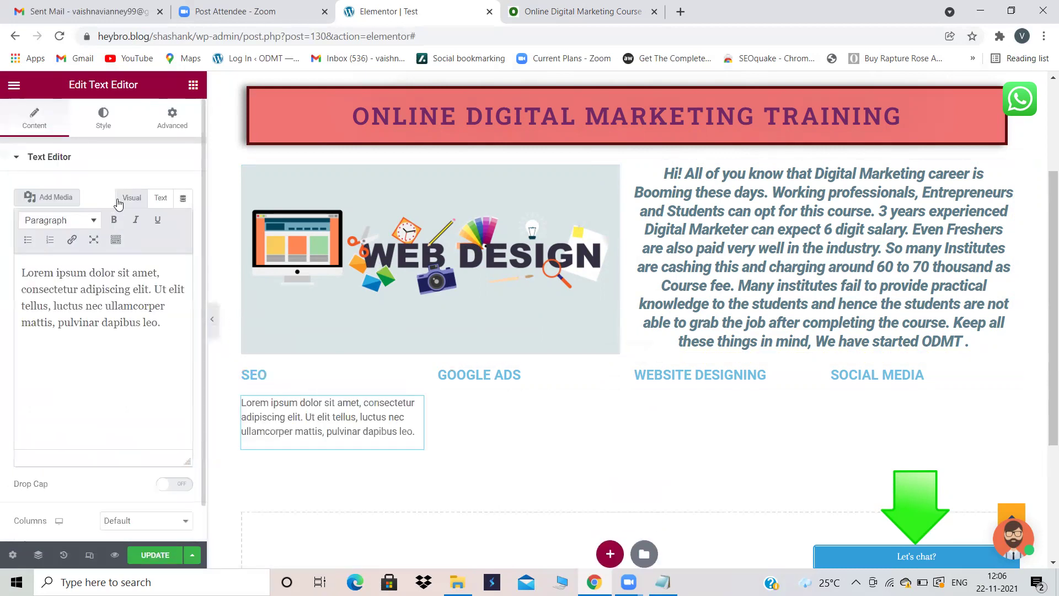
left_click(193, 87)
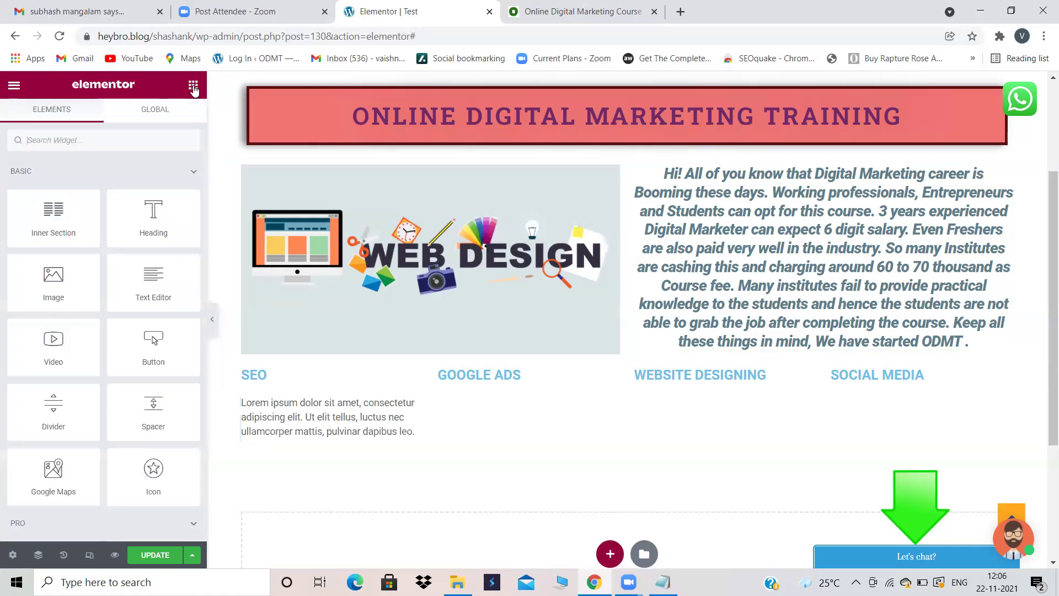
left_click_drag(160, 278, 515, 390)
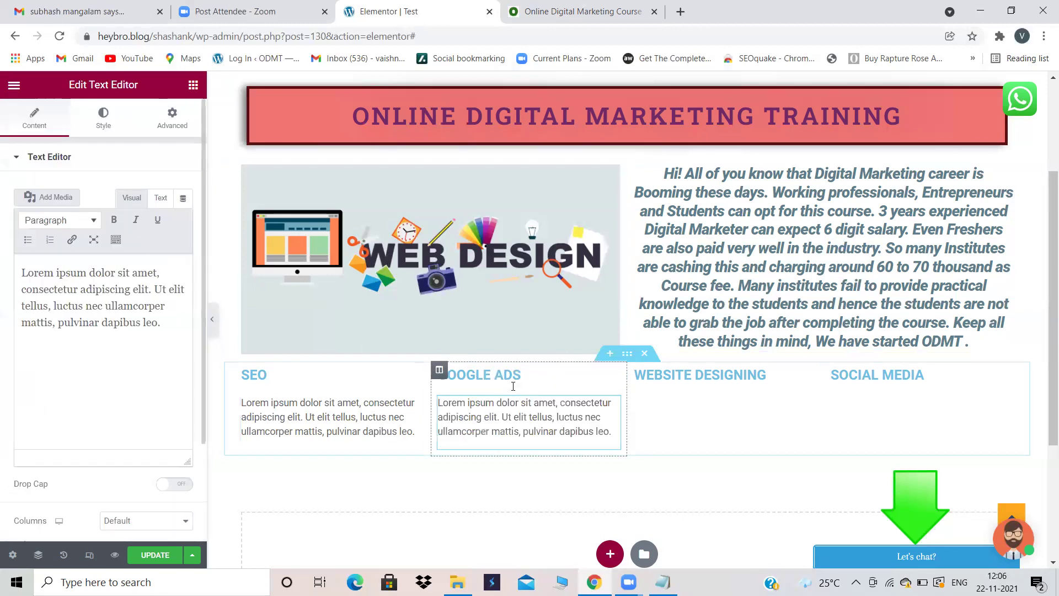
Add a Text Editor widget below the WEBSITE DESIGNING heading in the third column
left_click(192, 87)
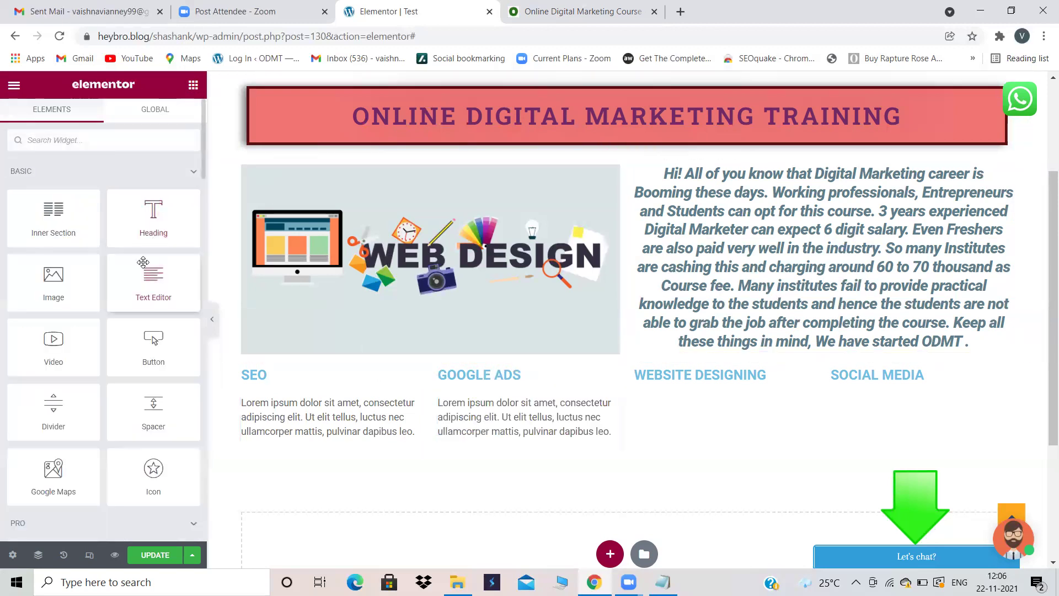
left_click_drag(147, 276, 173, 258)
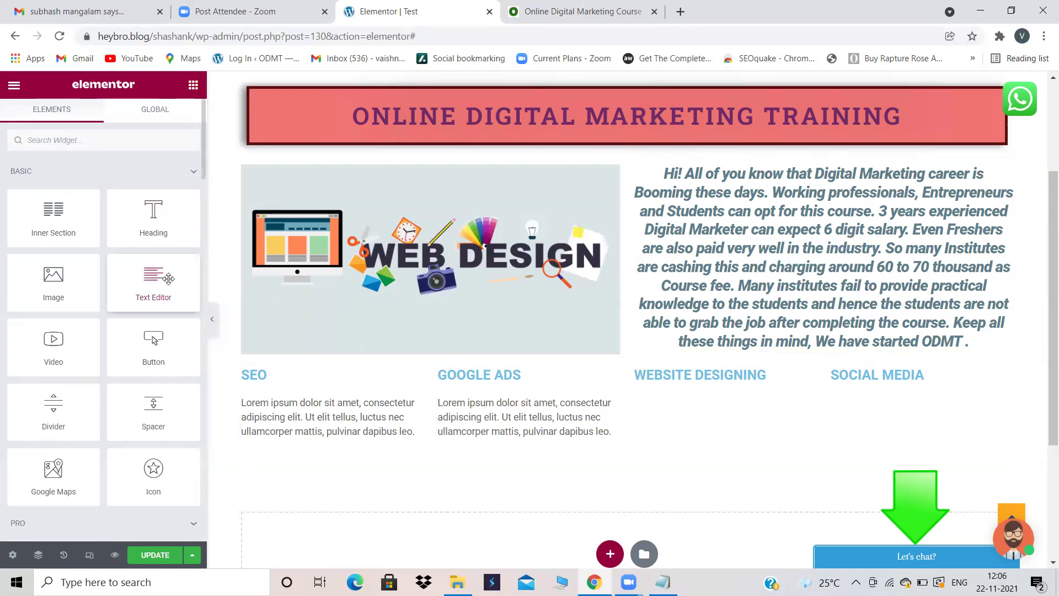
left_click_drag(145, 283, 113, 195)
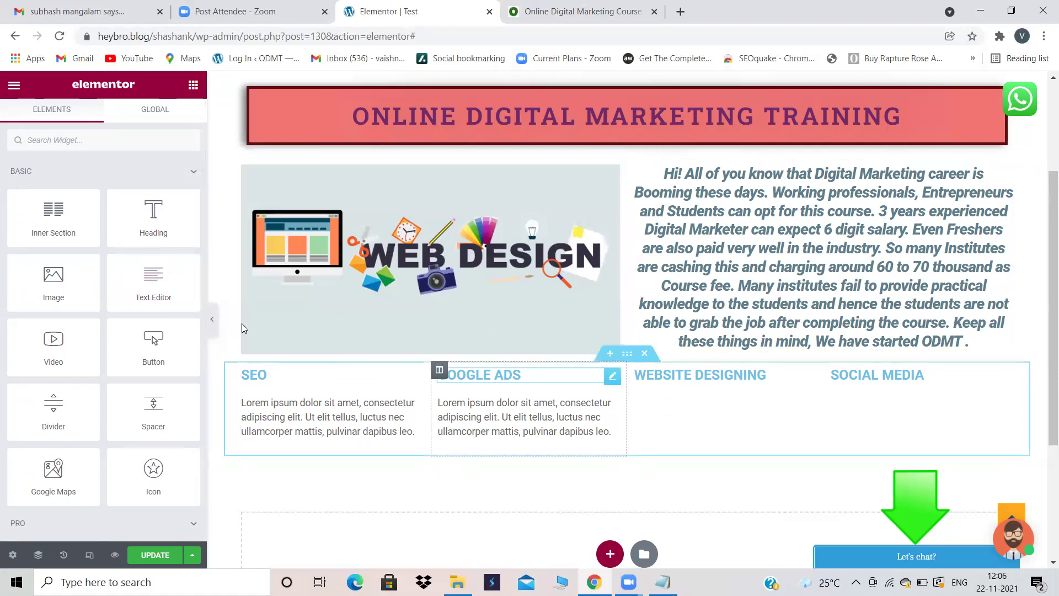
left_click_drag(159, 293, 175, 271)
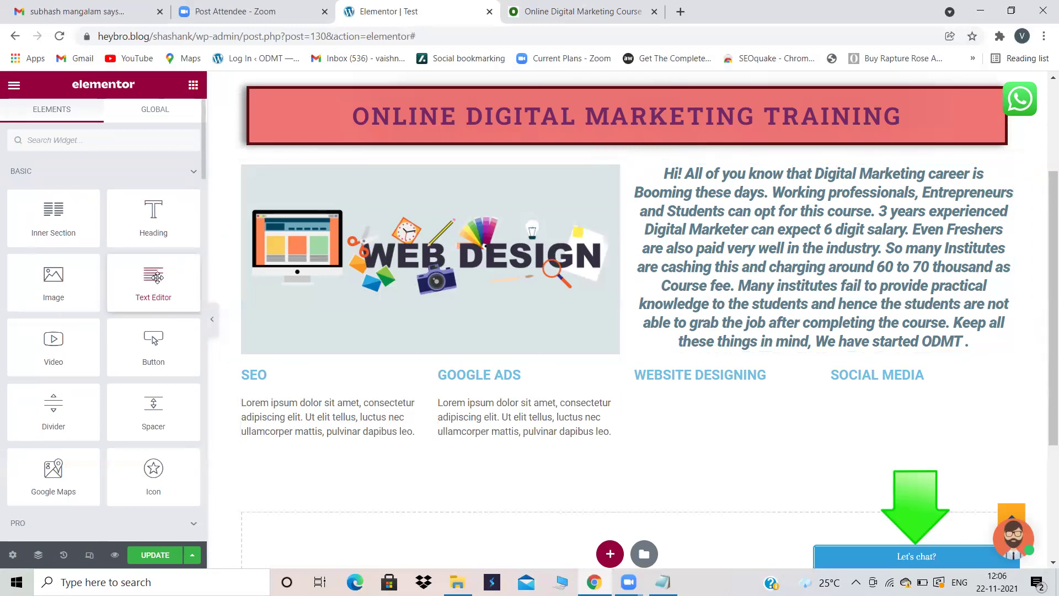
left_click_drag(163, 293, 699, 398)
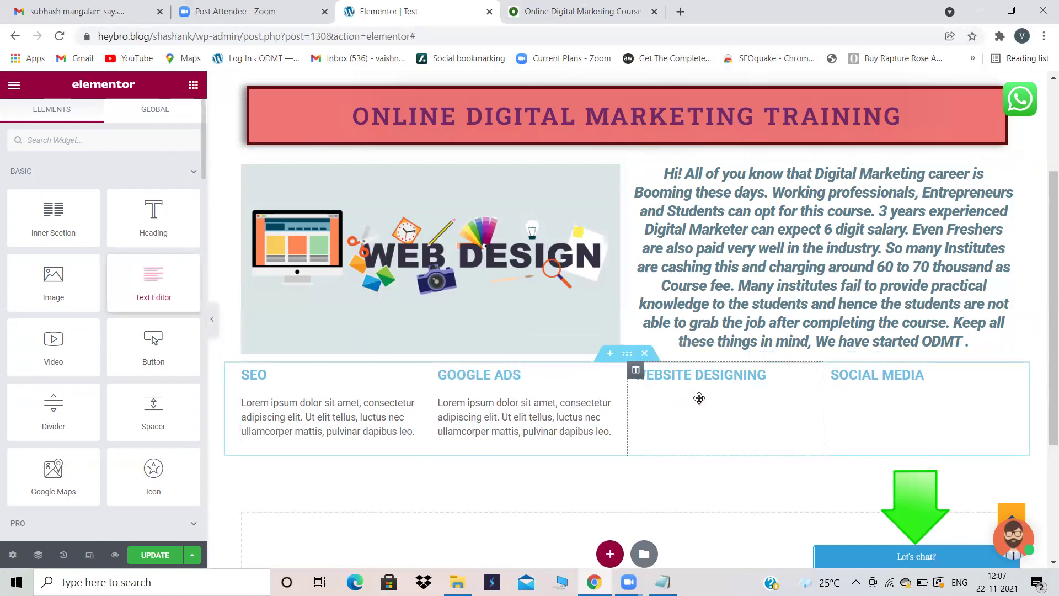
left_click_drag(153, 281, 709, 382)
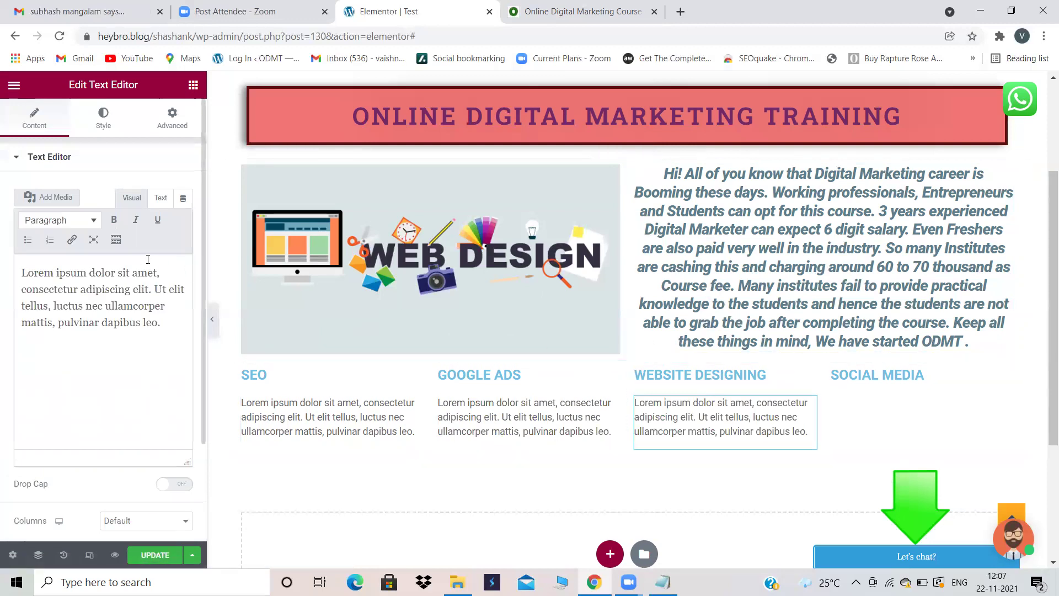
Add a Text Editor widget with placeholder text beneath the SOCIAL MEDIA heading
left_click(193, 84)
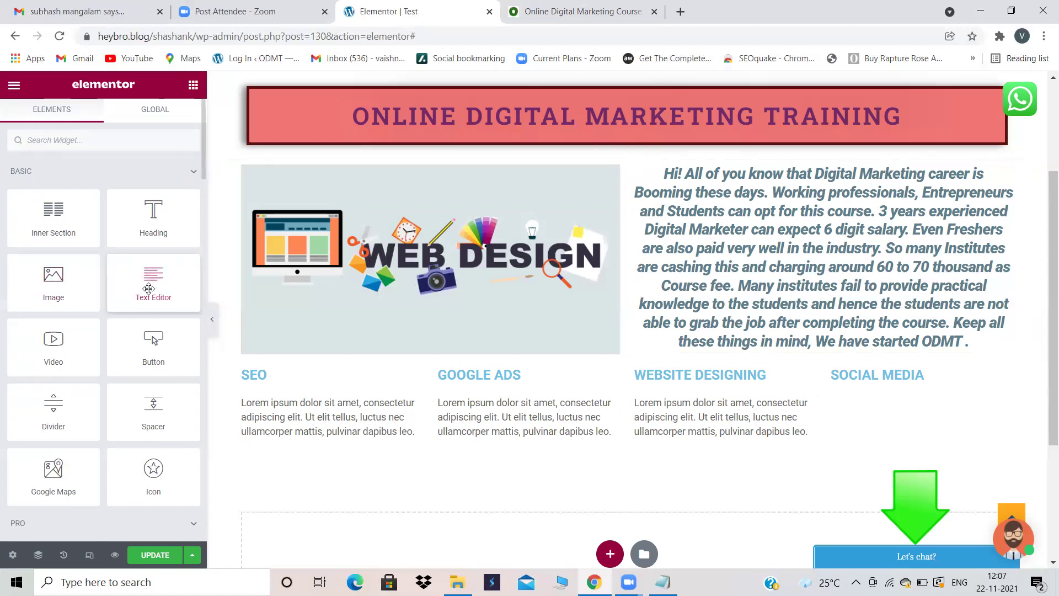
left_click_drag(147, 279, 858, 479)
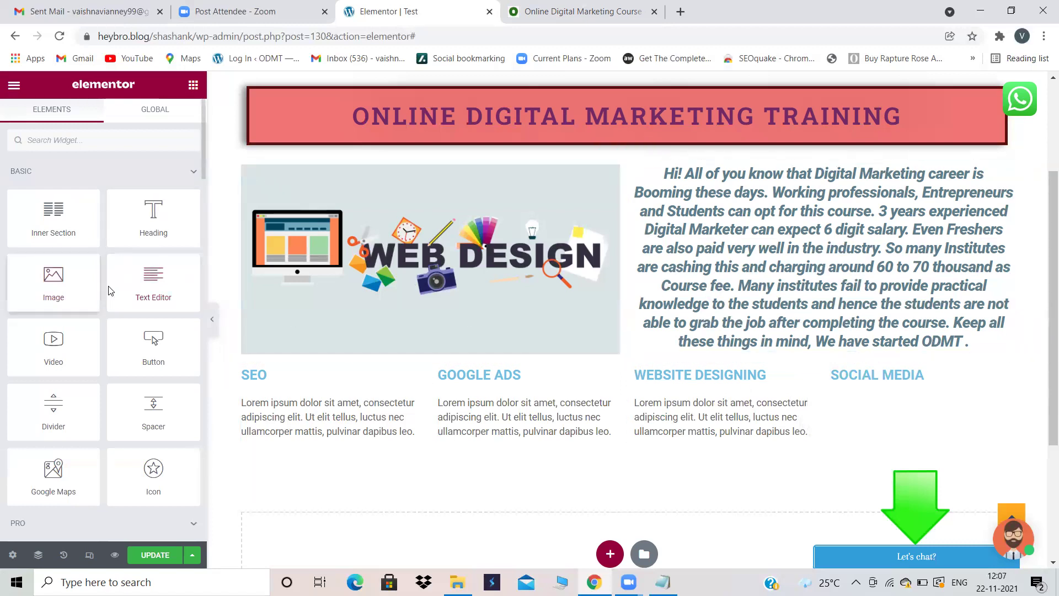
left_click_drag(151, 275, 873, 382)
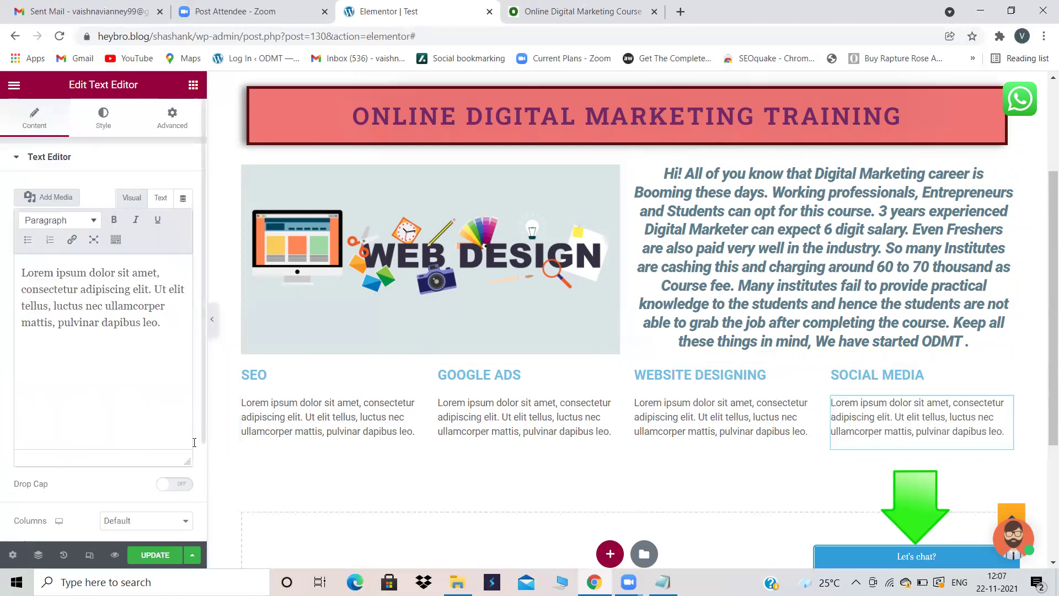
Replace the placeholder text under the SEO heading with the SEO description copied from the odmt.in page
left_click(254, 412)
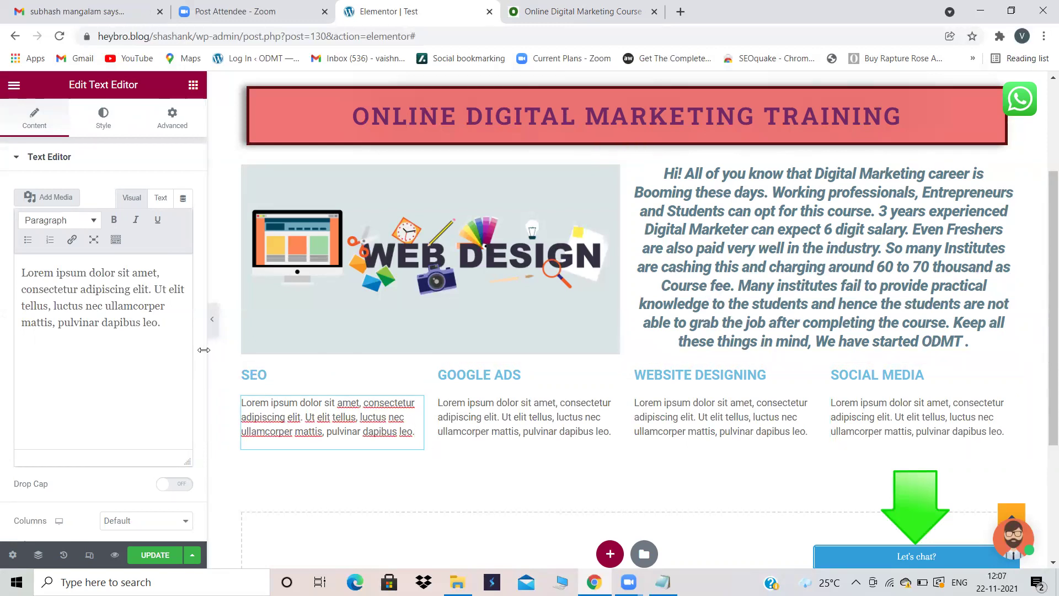
left_click_drag(165, 322, 6, 236)
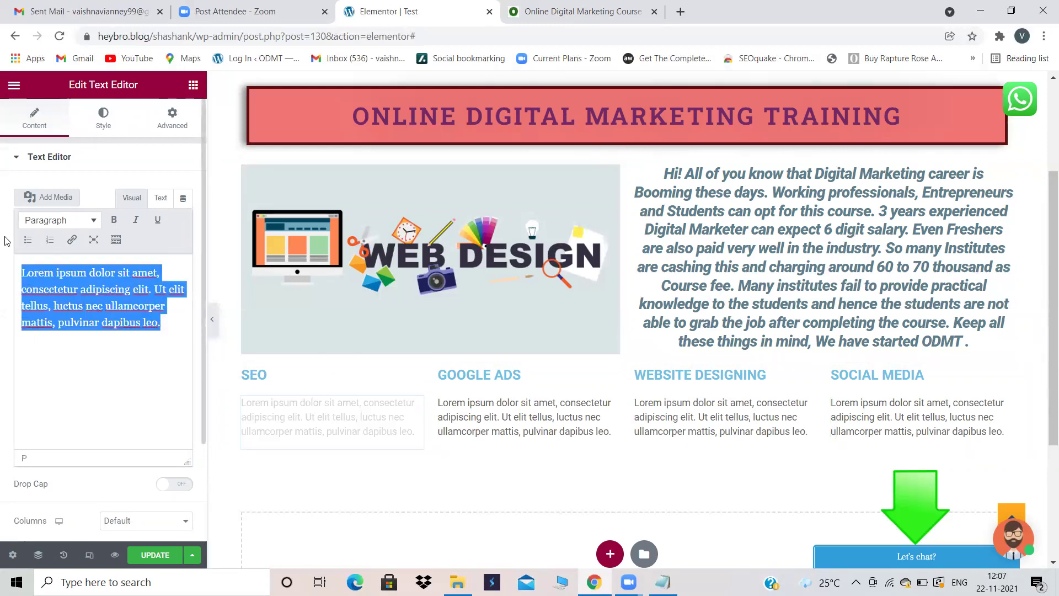
key("BackSpace")
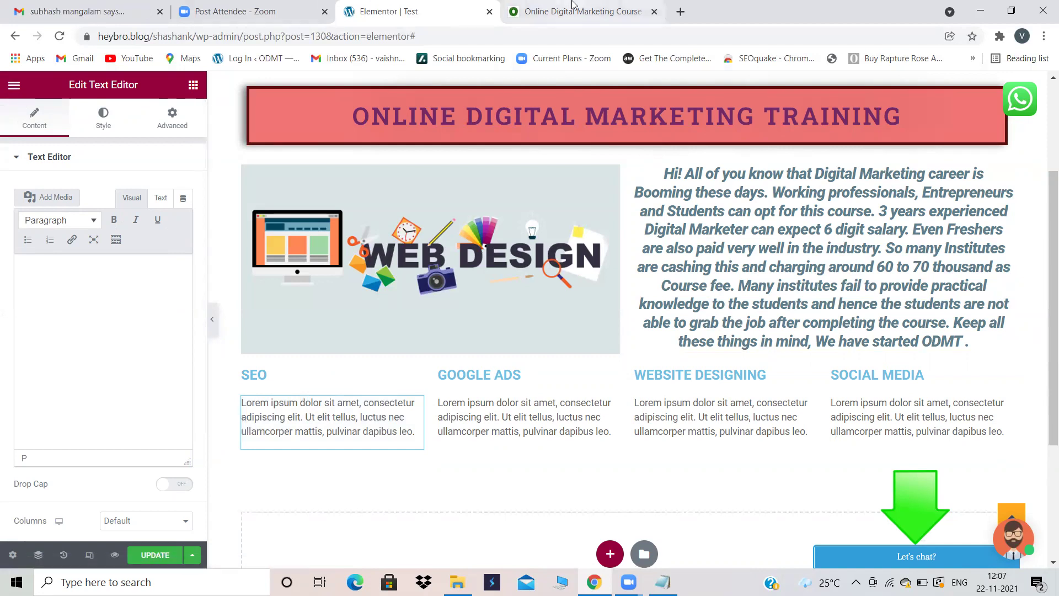
left_click(572, 4)
scroll(342, 493, "down", 5)
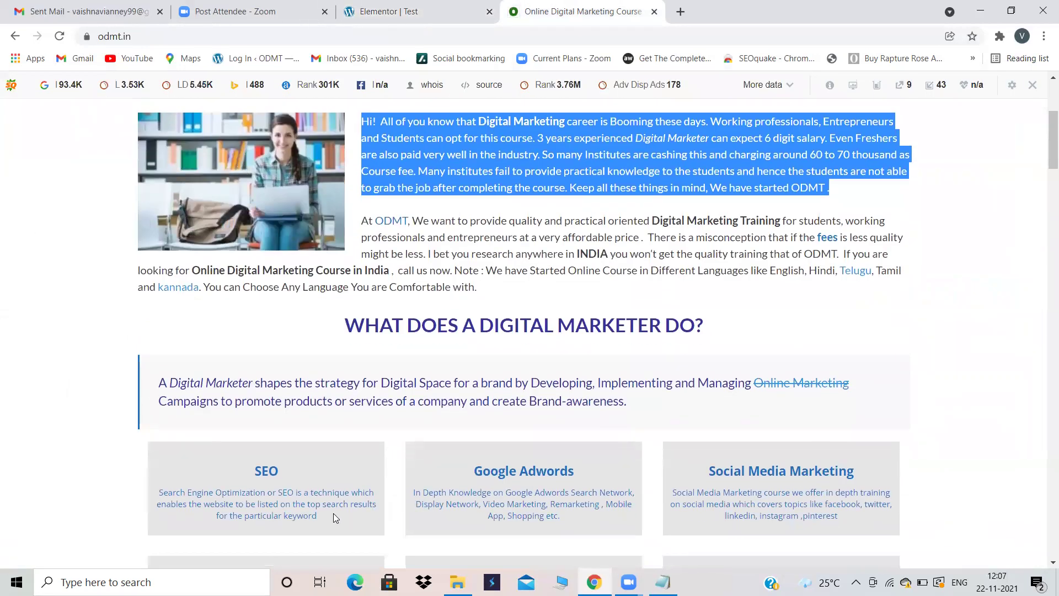
left_click_drag(333, 513, 184, 479)
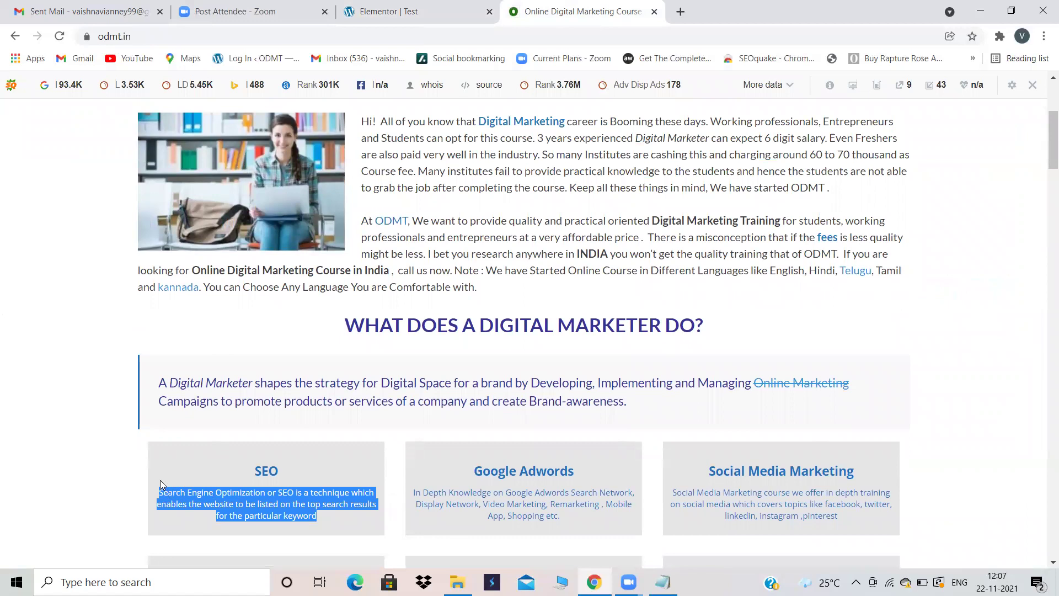
left_click(428, 8)
left_click(86, 272)
type("Search Engine Optimization or SEO is a technique which enables the website to be listed on the top search results for the particular keyword")
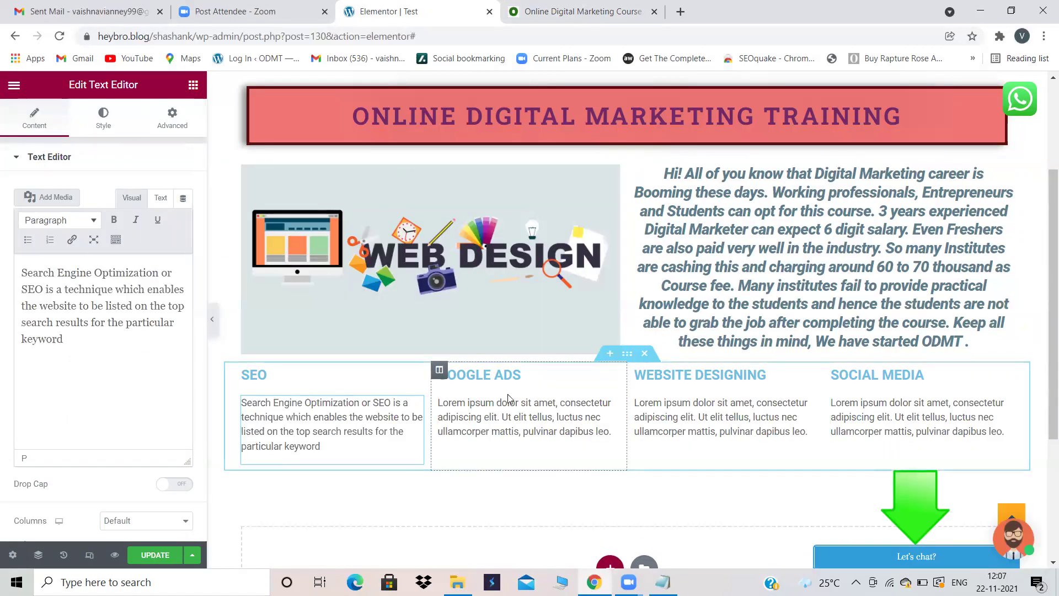
Replace the placeholder text under GOOGLE ADS with the Google Adwords description copied from the odmt.in page
left_click(508, 411)
left_click(584, 13)
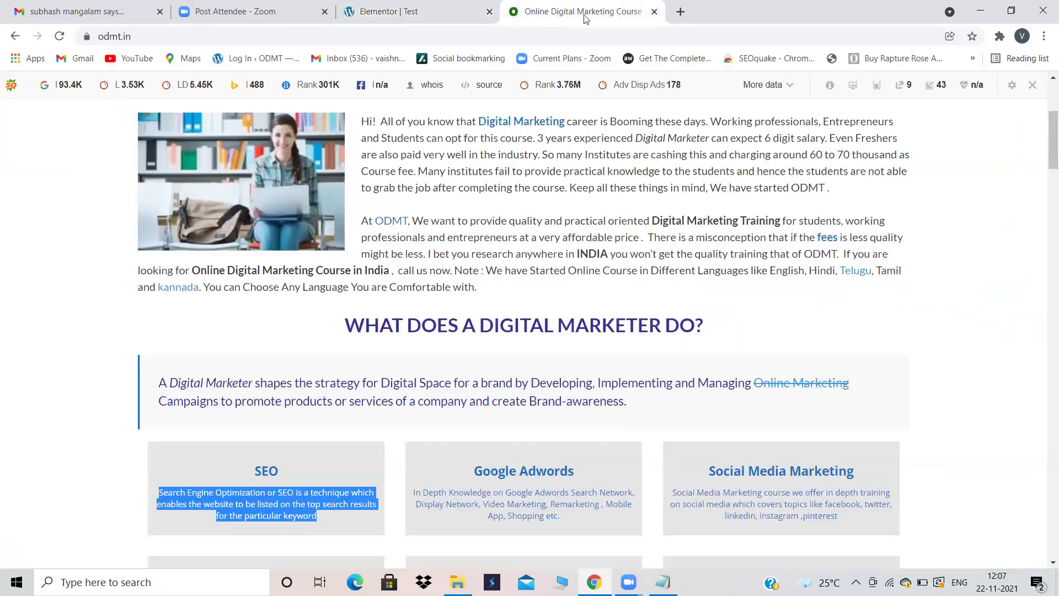
left_click_drag(564, 513, 417, 496)
key("ctrl+c")
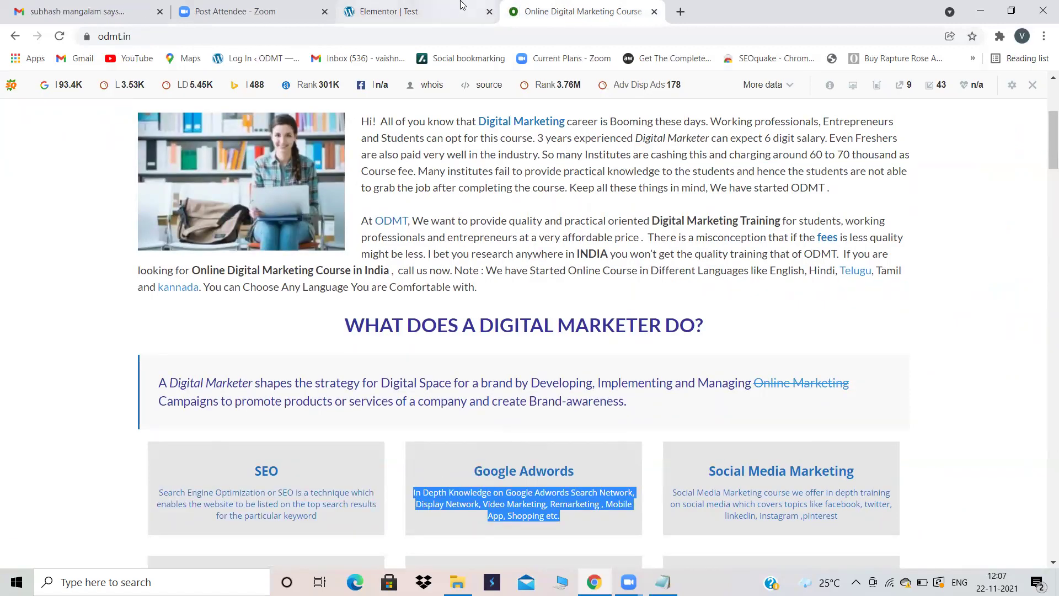
key("ctrl+shift+Tab")
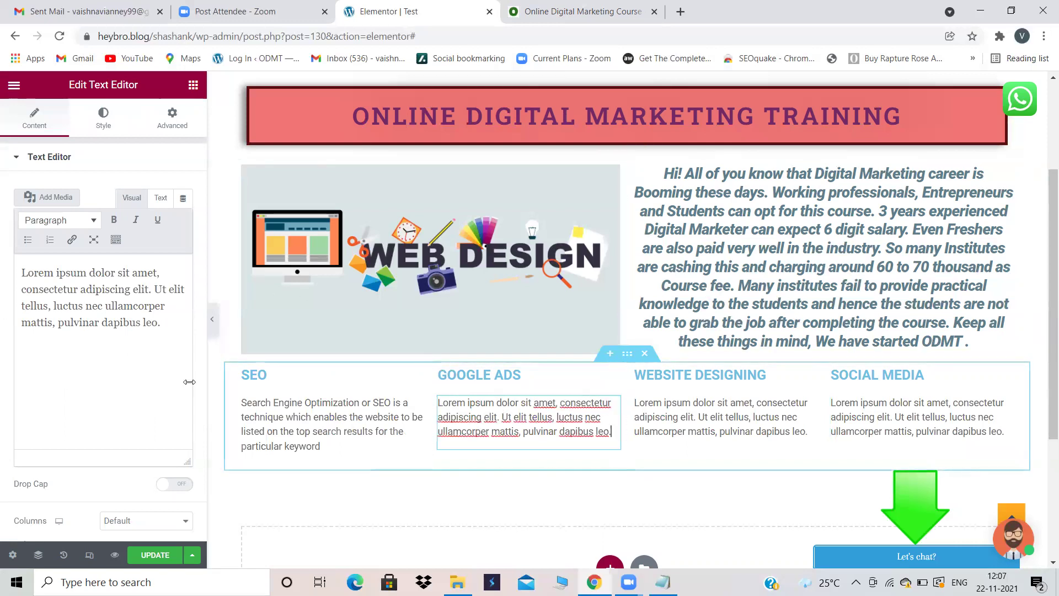
left_click_drag(161, 322, 23, 271)
key("ctrl+v")
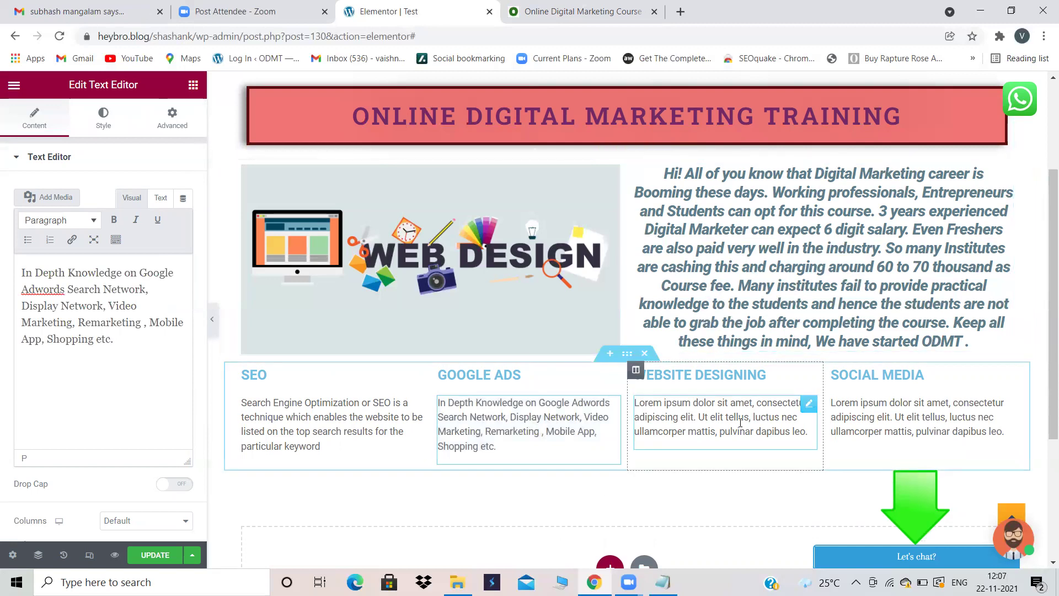
Replace the placeholder text under WEBSITE DESIGNING with the Web Analytics description copied from the odmt.in page
left_click(719, 417)
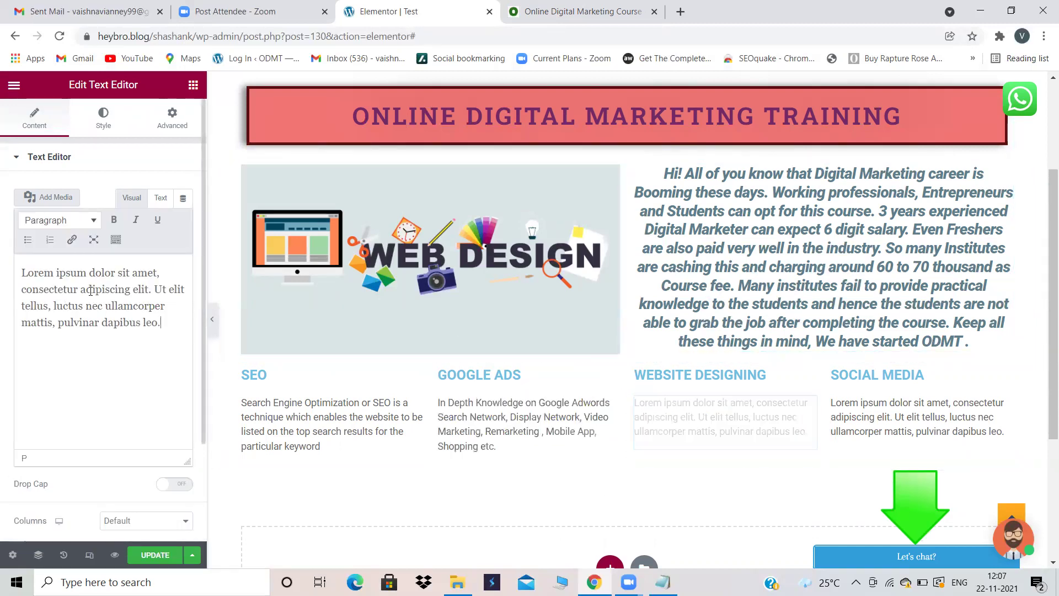
left_click_drag(181, 331, 25, 262)
key("BackSpace")
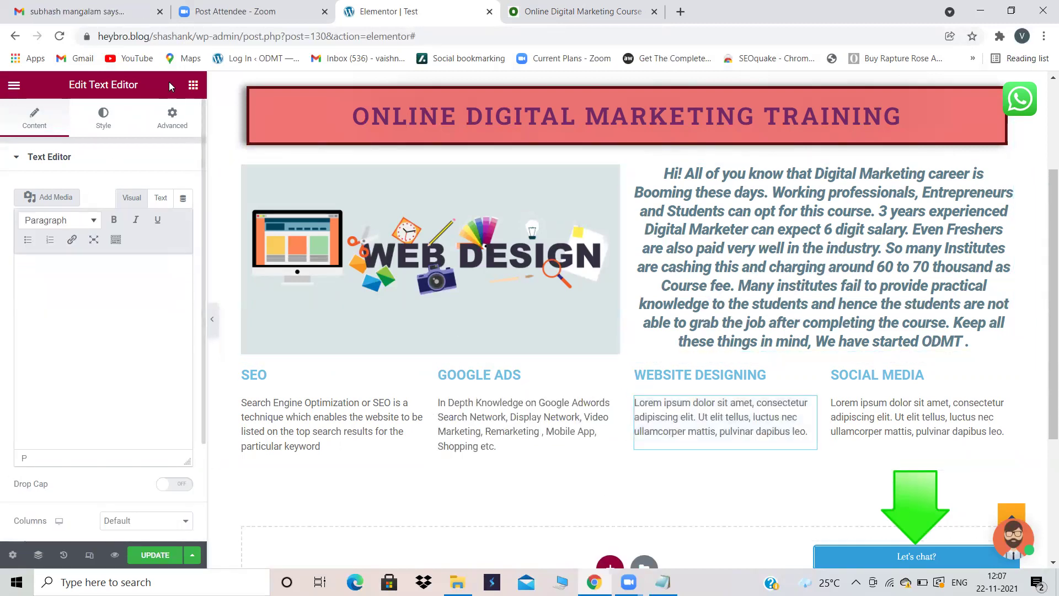
left_click(616, 7)
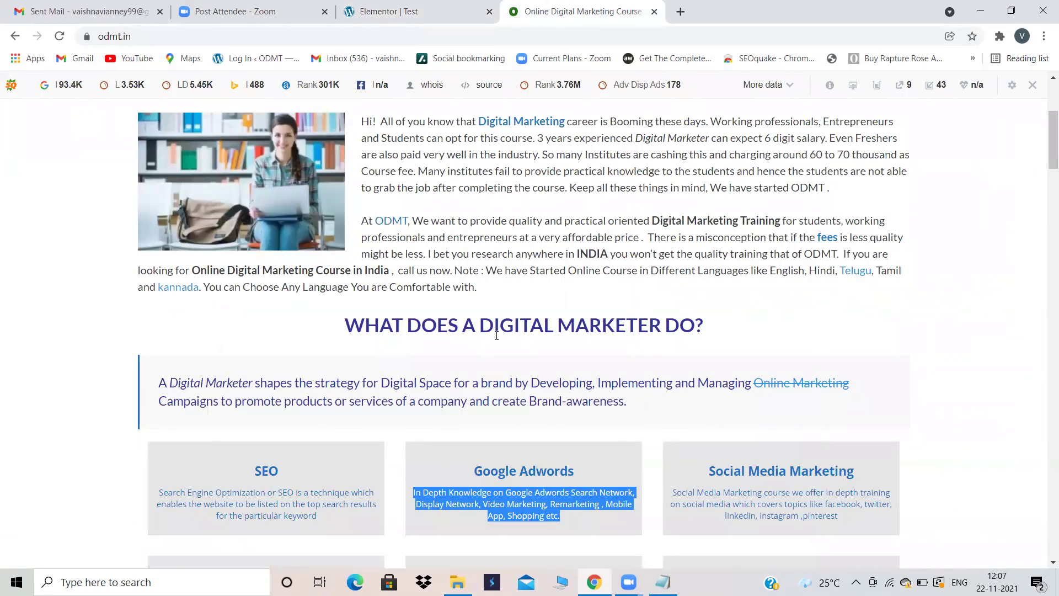
left_click(718, 348)
scroll(717, 349, "down", 4)
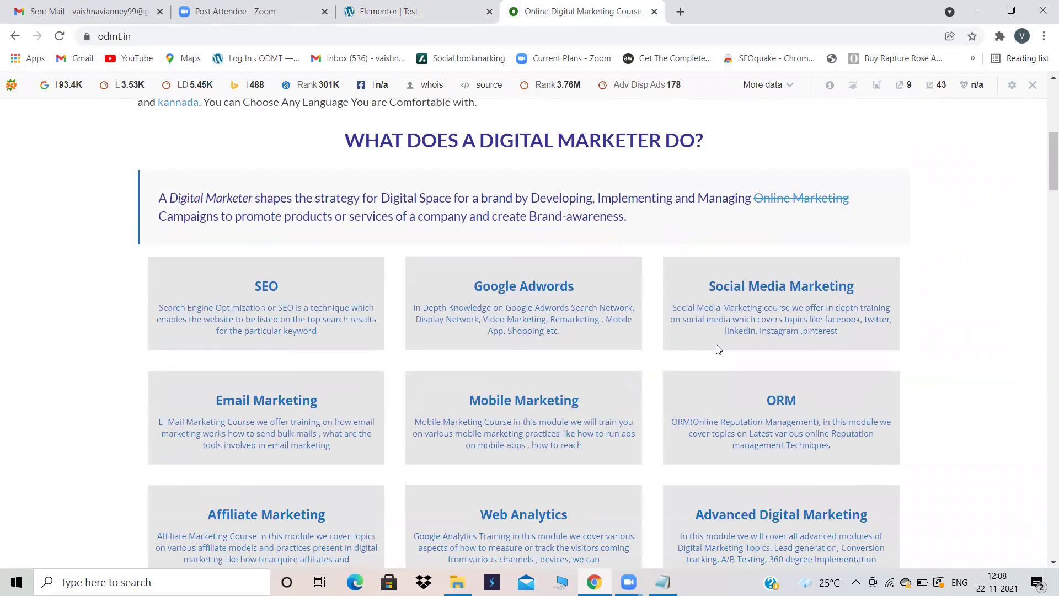
left_click_drag(601, 473, 414, 444)
key("ctrl+c")
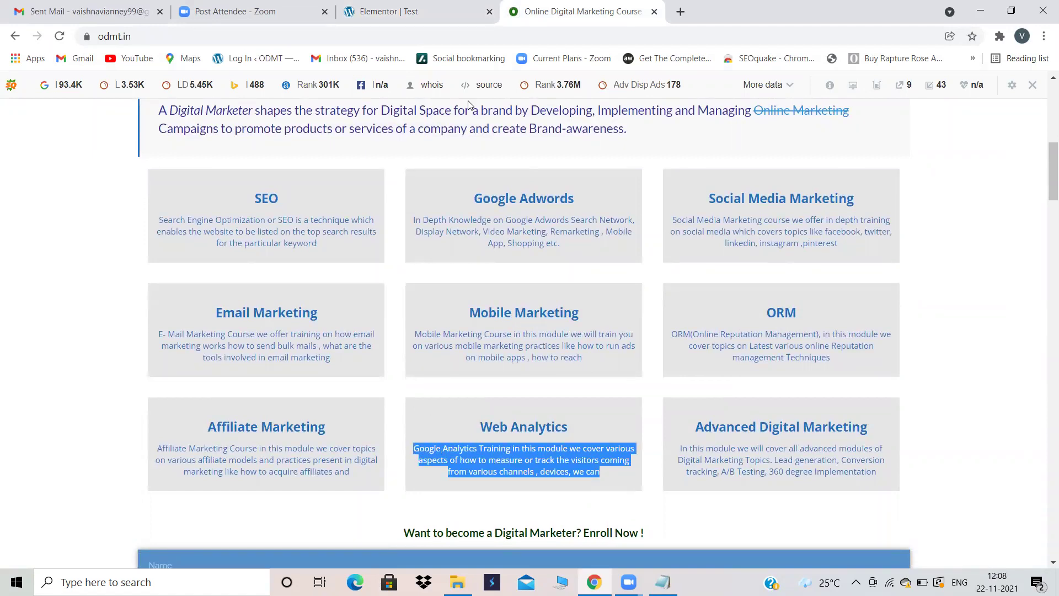
left_click(418, 11)
key("ctrl+a")
key("BackSpace")
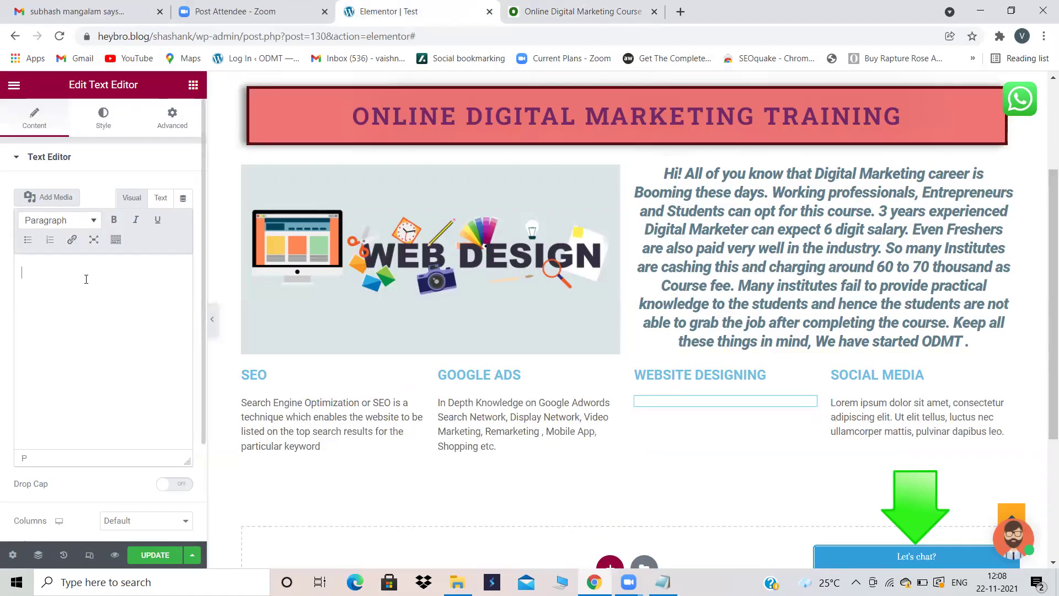
key("ctrl+v")
Replace the placeholder text under SOCIAL MEDIA with the Social Media Marketing description copied from the odmt.in page
left_click(618, 4)
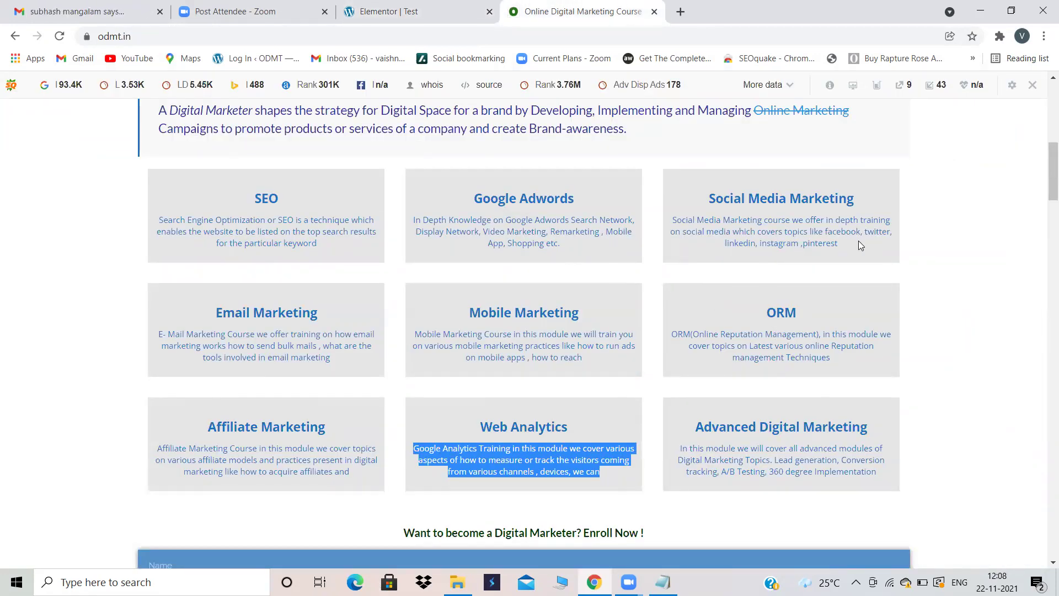
left_click_drag(858, 240, 688, 214)
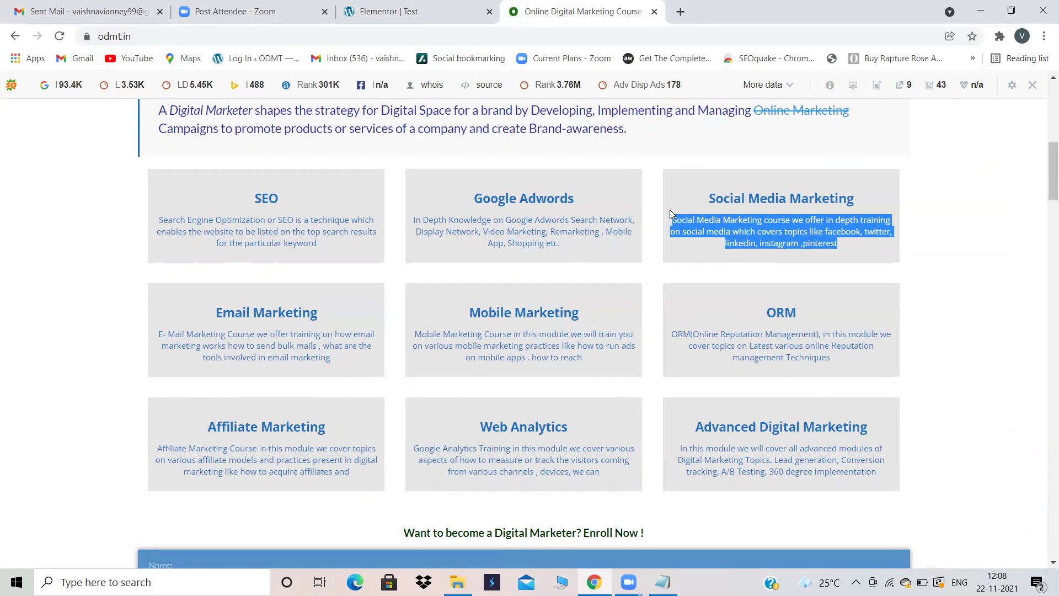
left_click(389, 11)
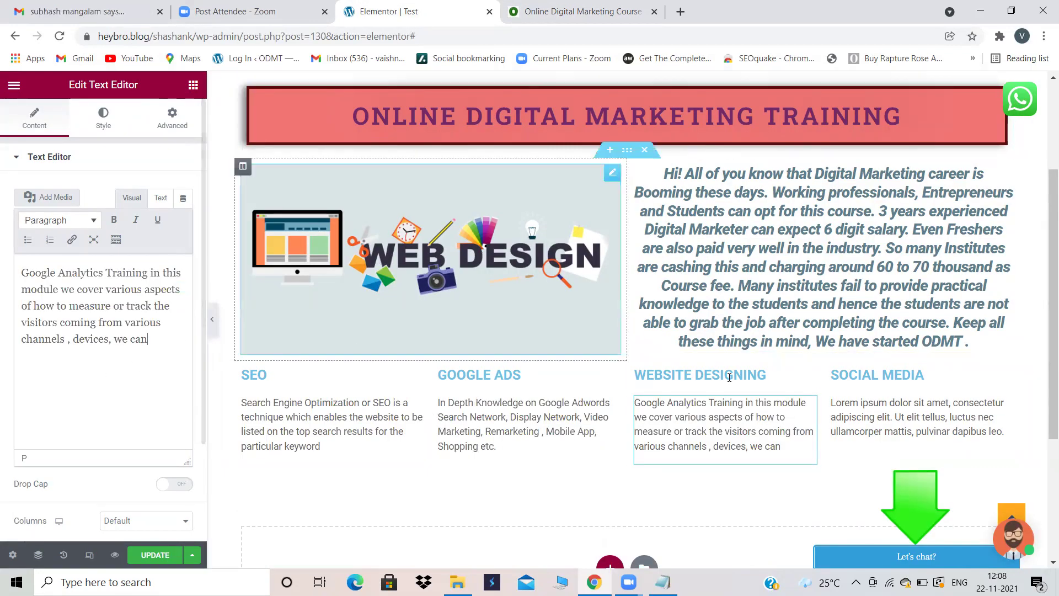
left_click(898, 428)
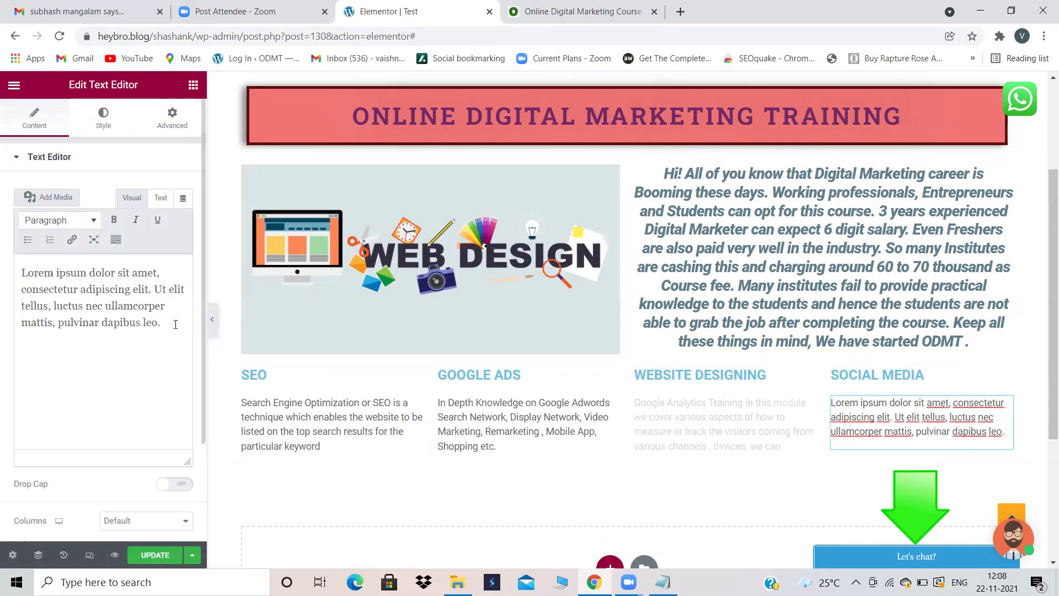
key("ctrl+a")
key("BackSpace")
type("Social Media Marketing course we offer in depth training on social media which covers topics like facebook, twitter, linkedin, instagram ,pinterest")
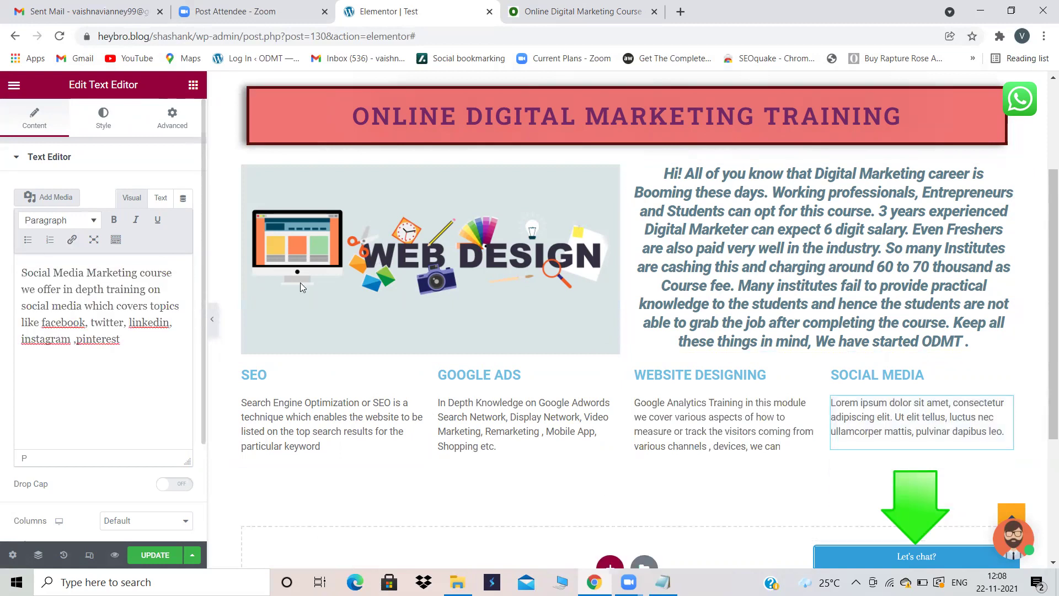
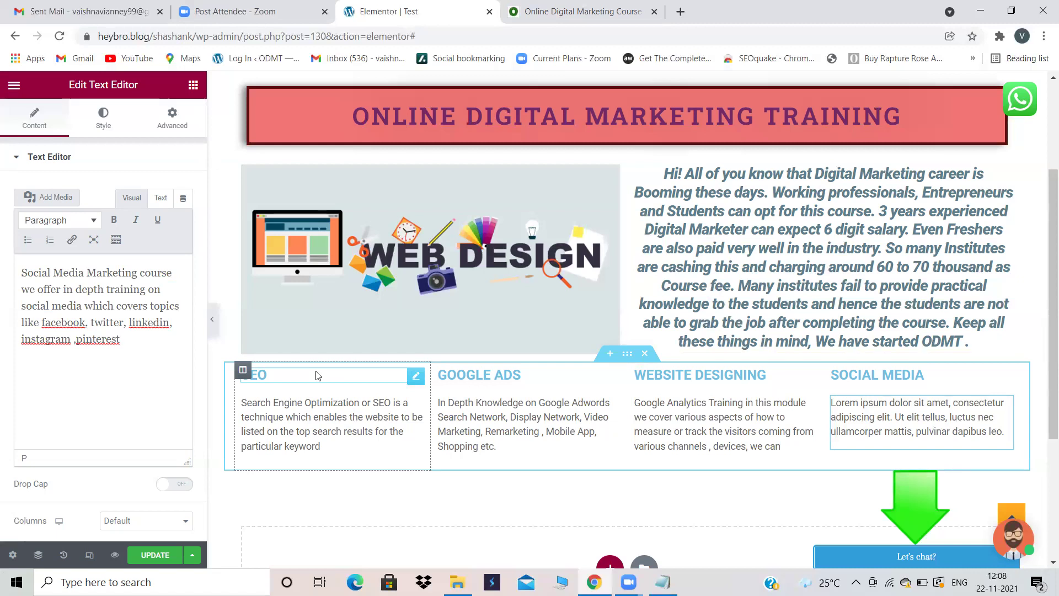
Center the SEO heading and set its text color to pink #E46E87
left_click(316, 371)
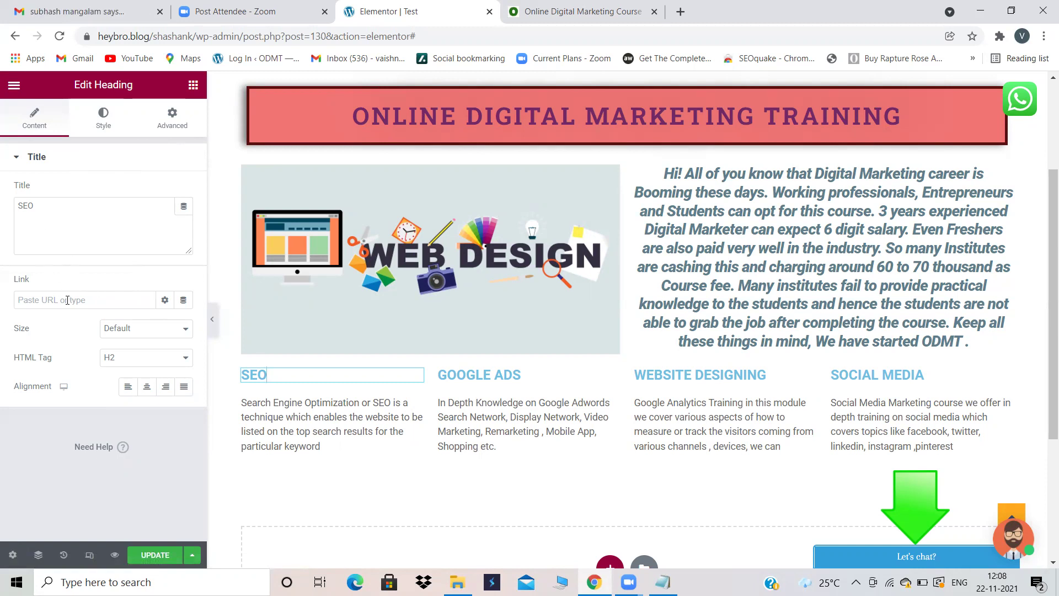
left_click(149, 388)
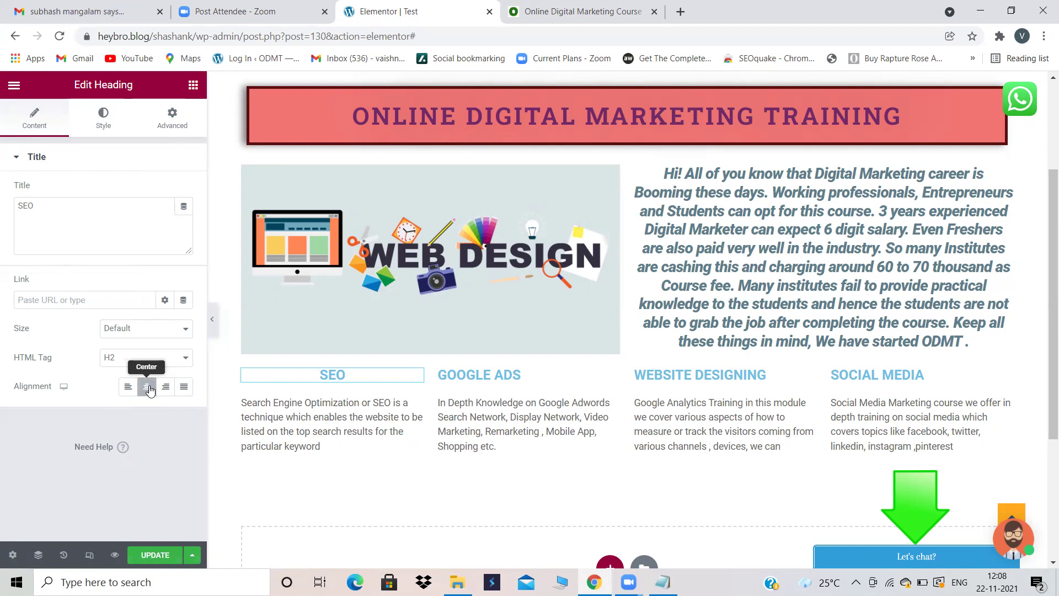
left_click(98, 116)
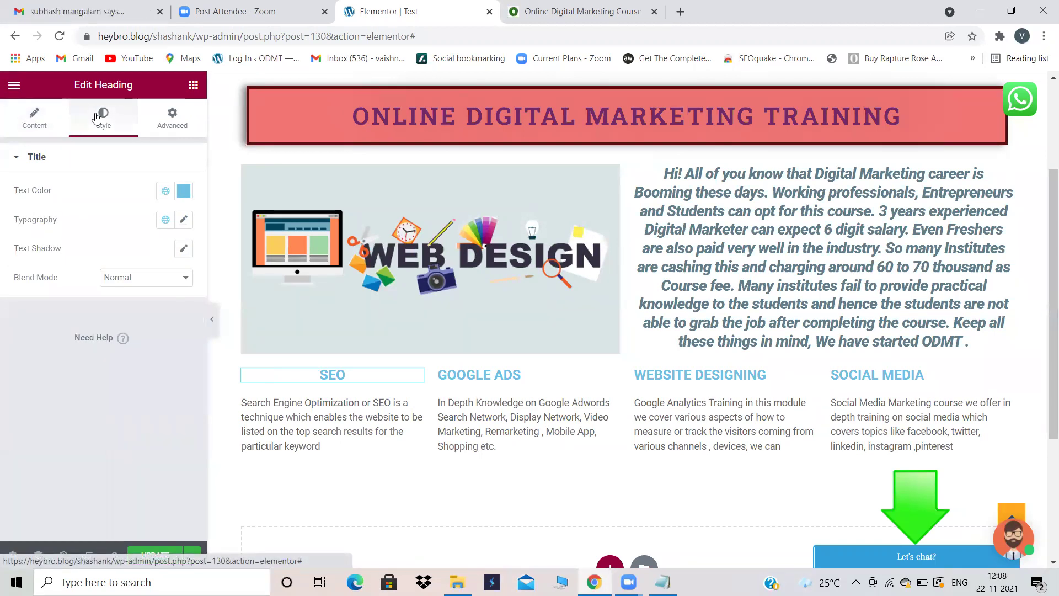
left_click(182, 191)
left_click(183, 379)
left_click(177, 368)
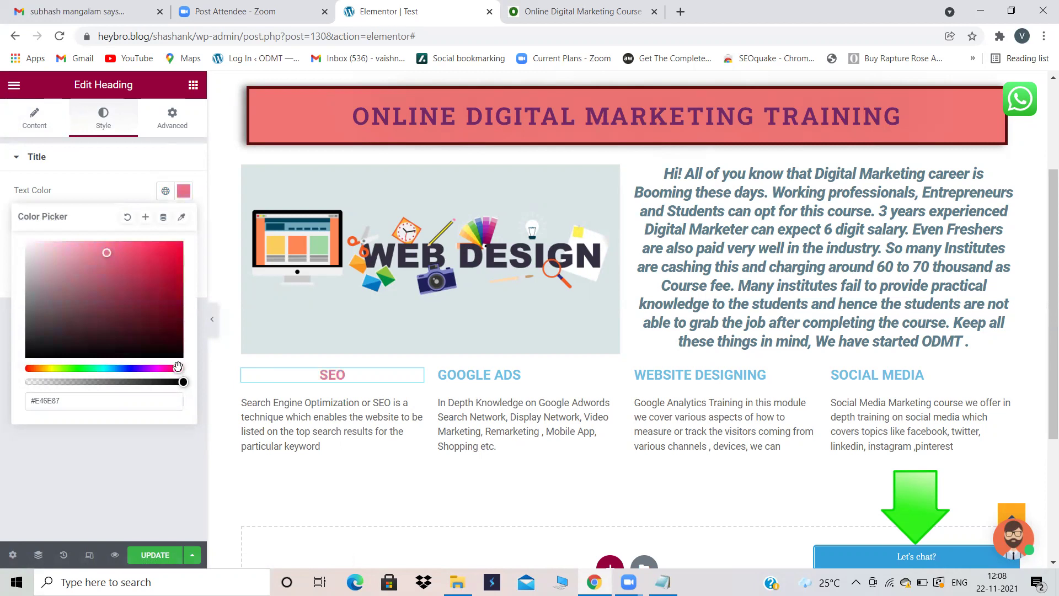
left_click(168, 425)
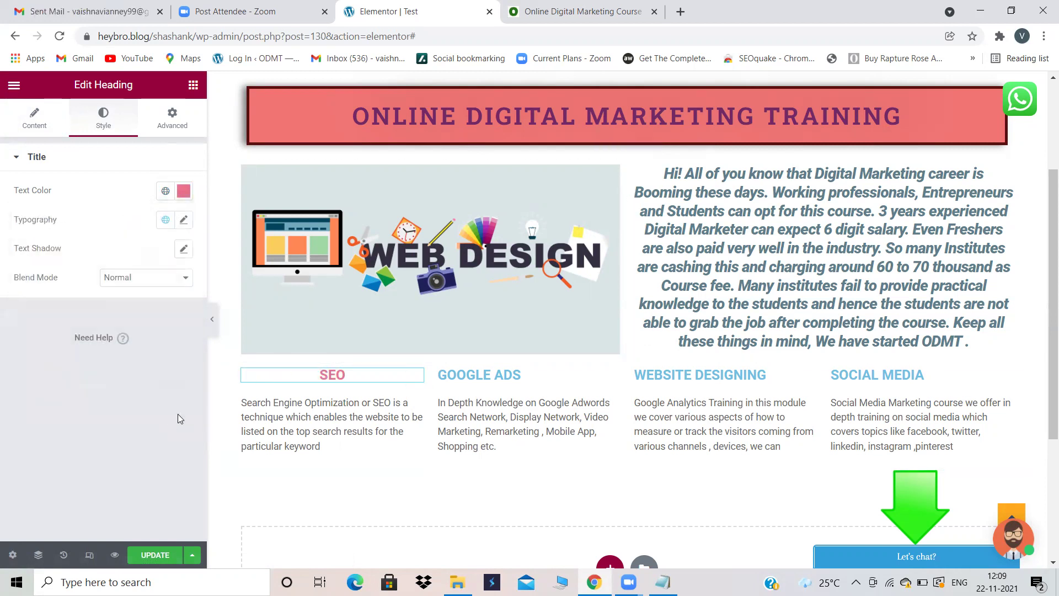
left_click(183, 220)
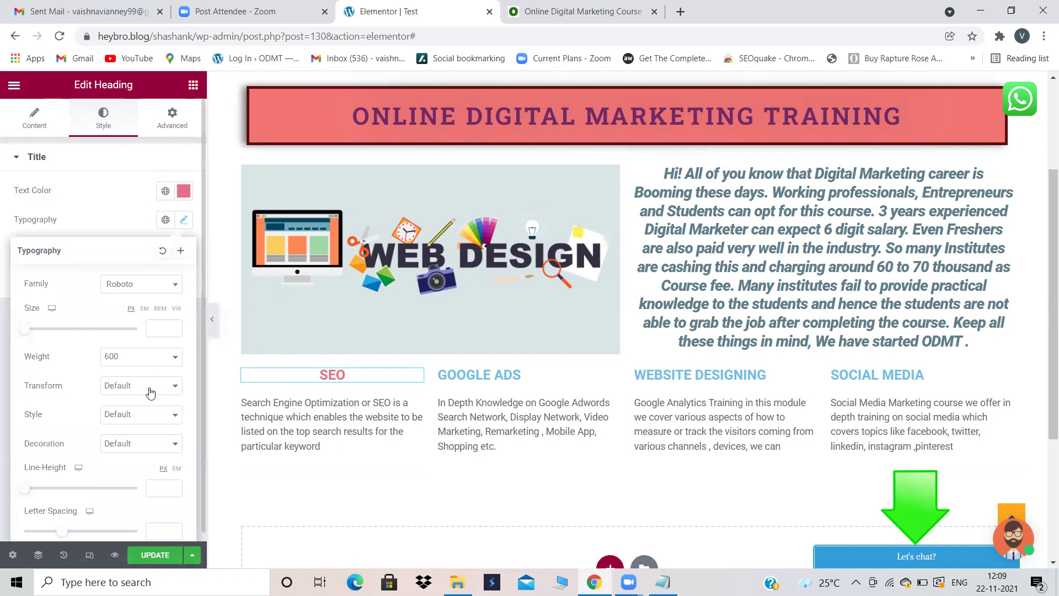
scroll(73, 488, "down", 1)
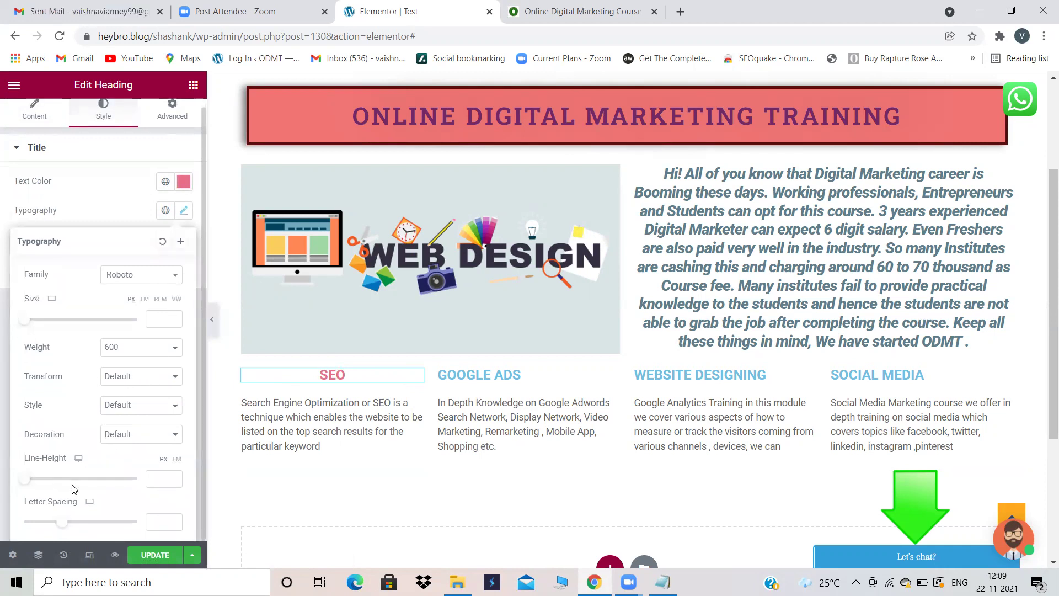
left_click(175, 274)
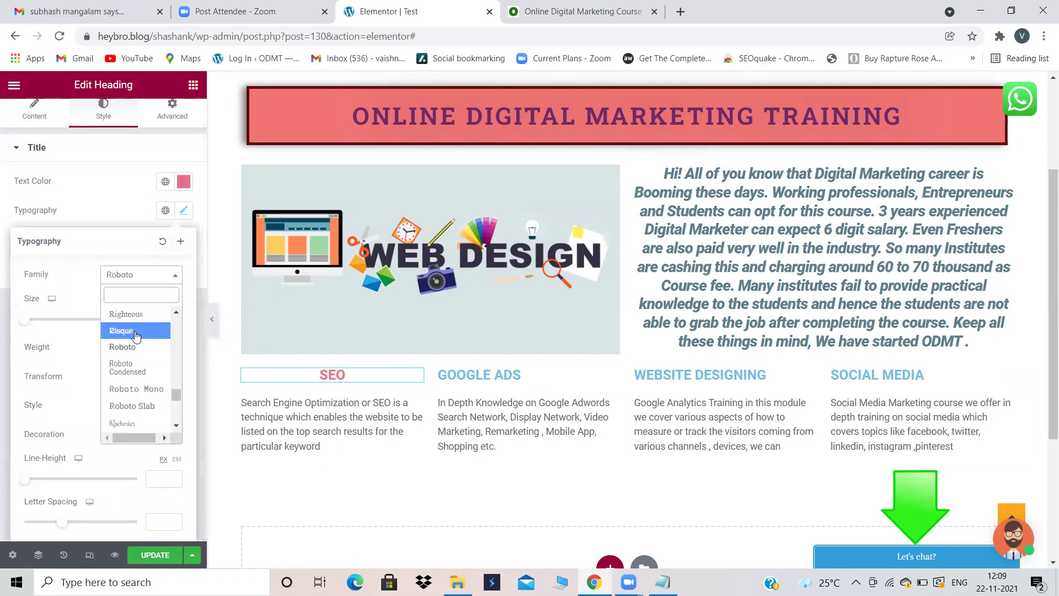
left_click(106, 217)
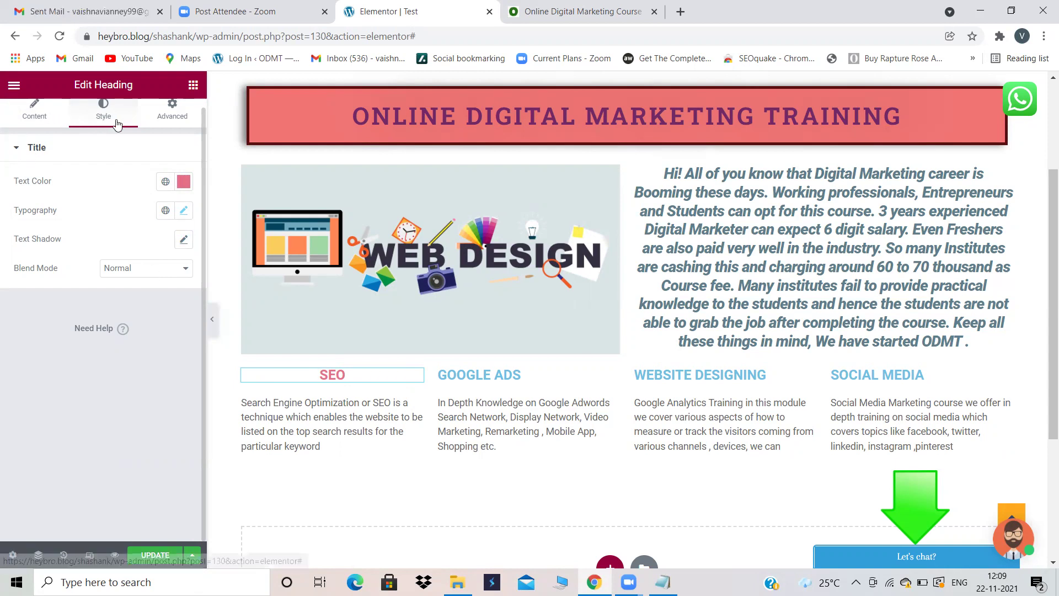
Give the SEO heading a classic background in green #7ECC67
left_click(172, 120)
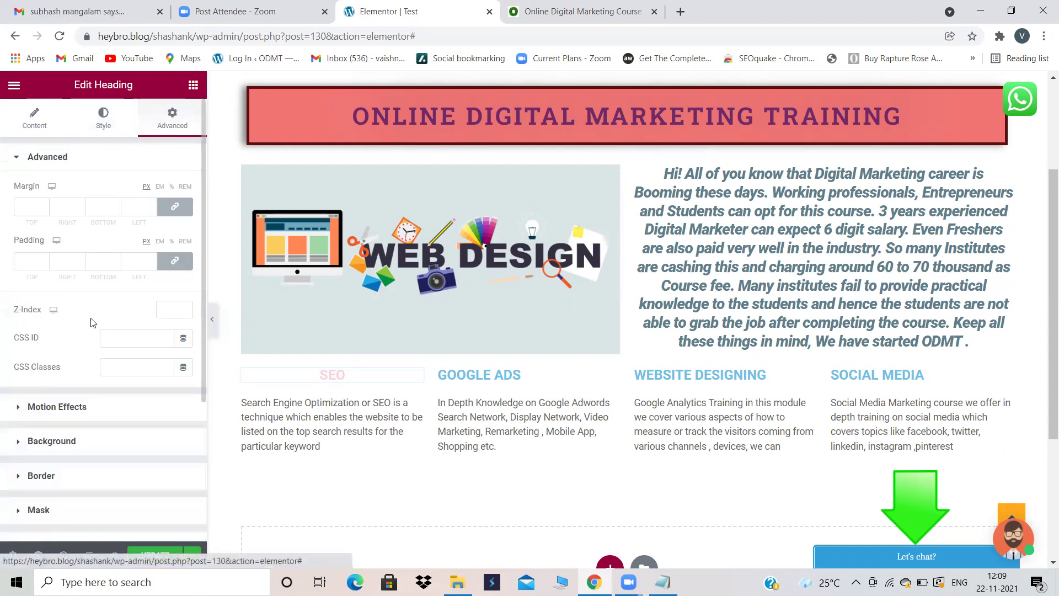
scroll(86, 353, "down", 1)
left_click(61, 385)
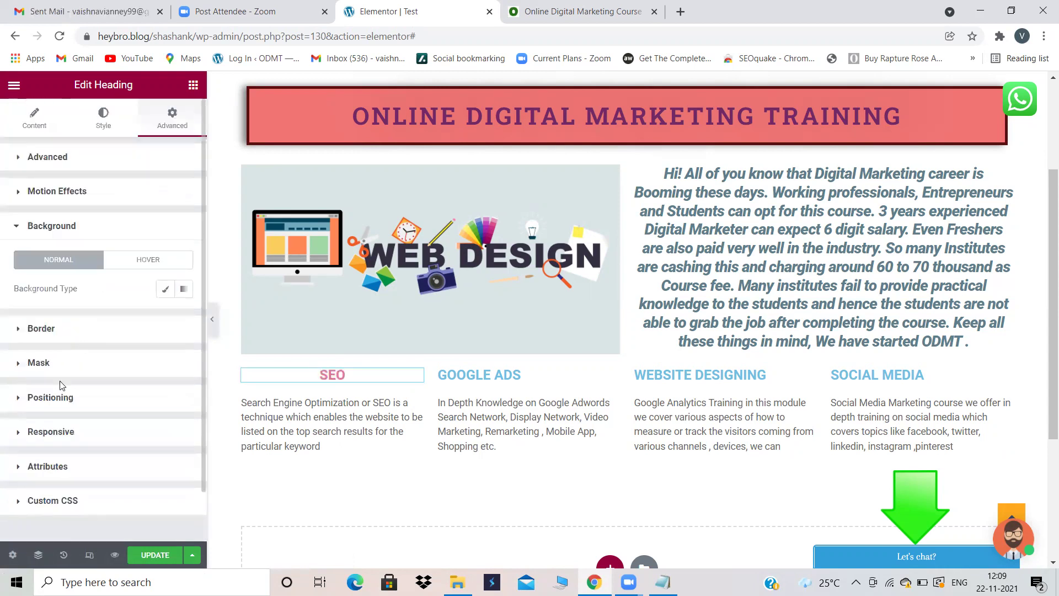
left_click(169, 295)
mouse_move(132, 365)
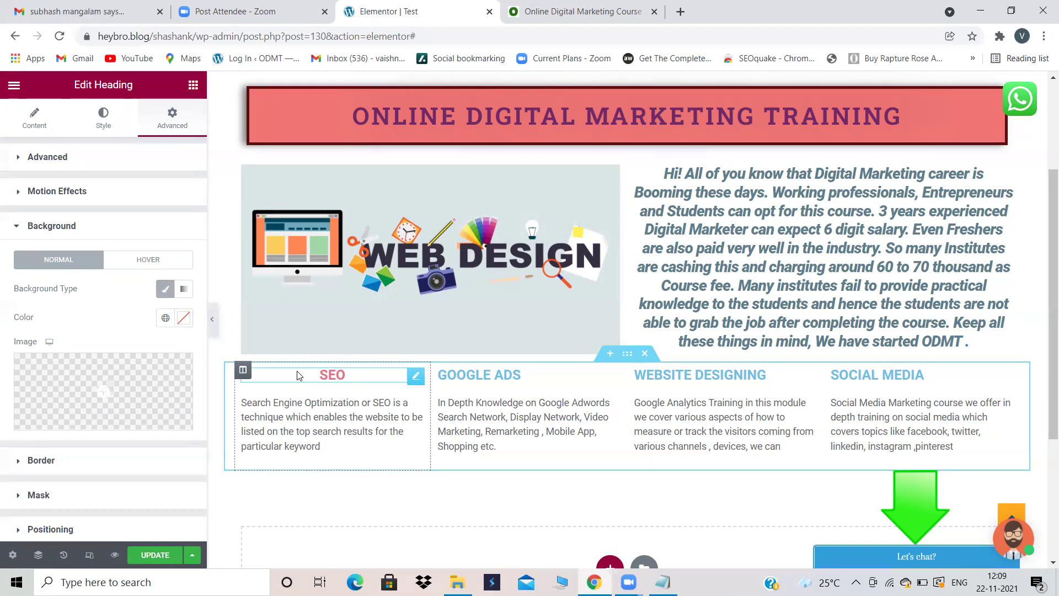
left_click(185, 318)
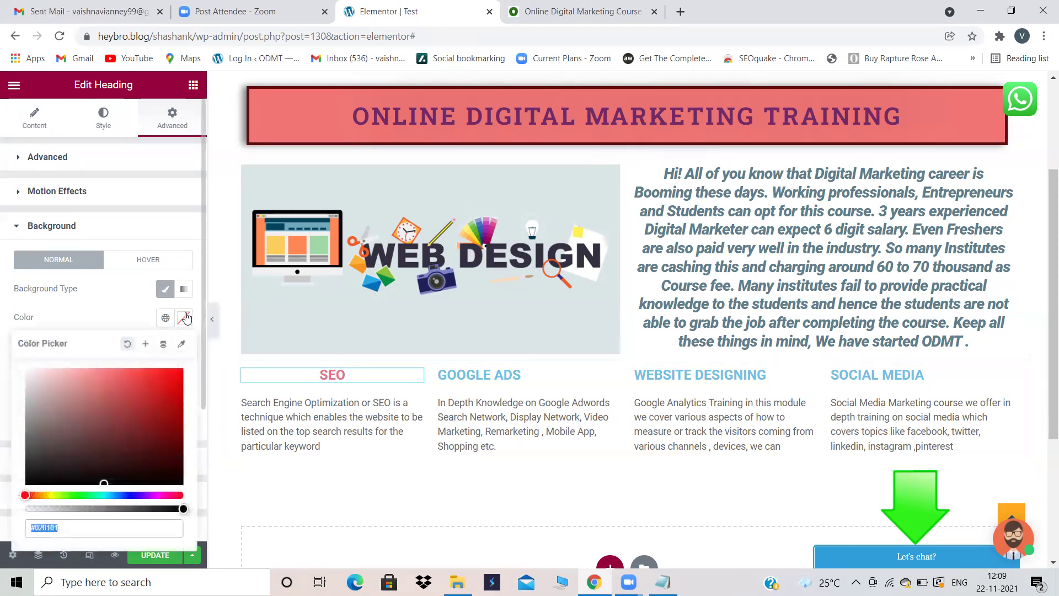
left_click(138, 387)
left_click(126, 381)
left_click(103, 391)
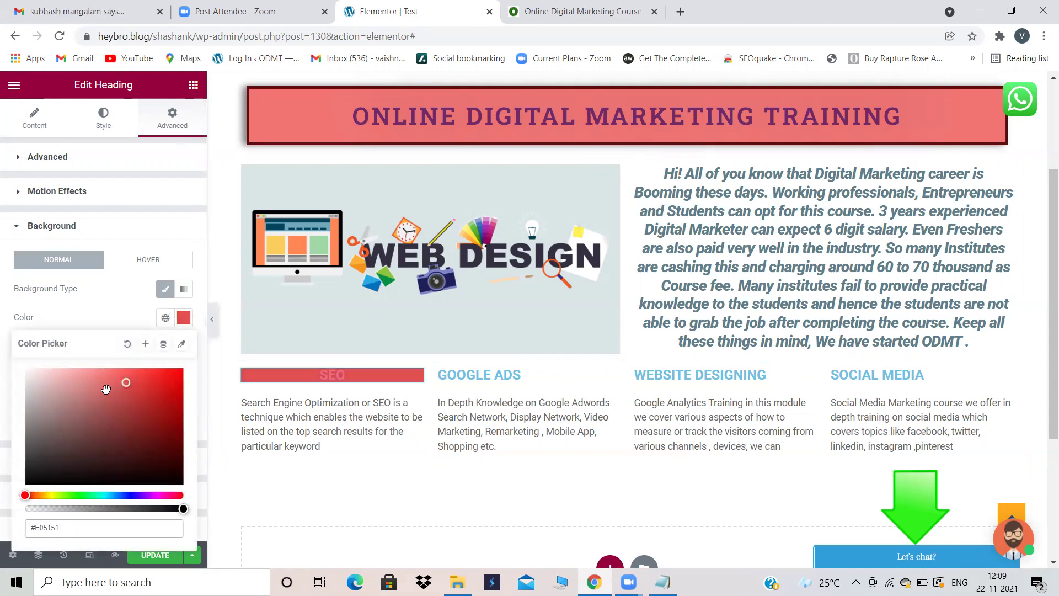
left_click(133, 494)
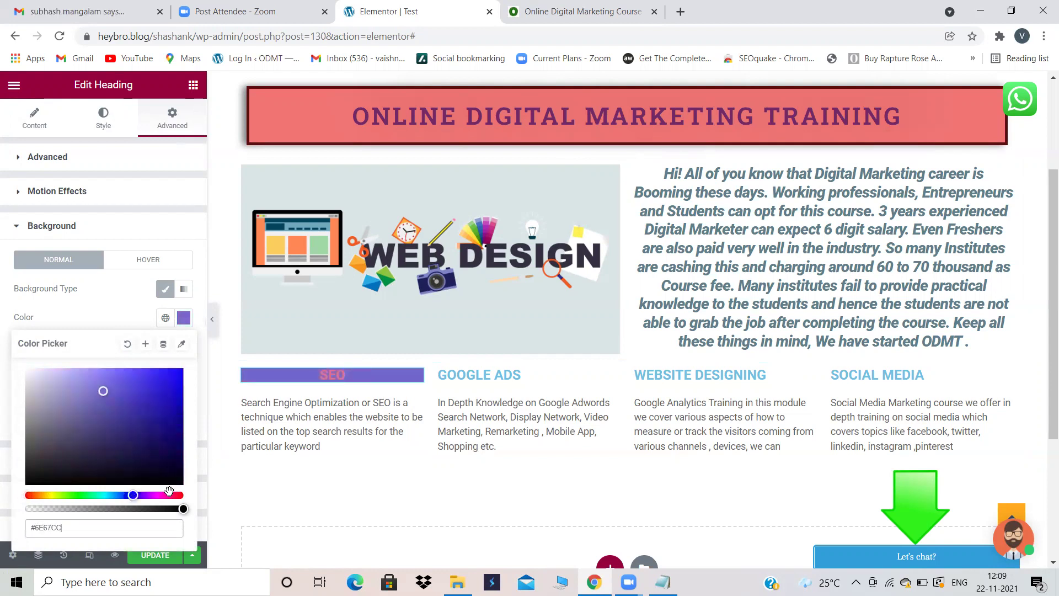
left_click(155, 494)
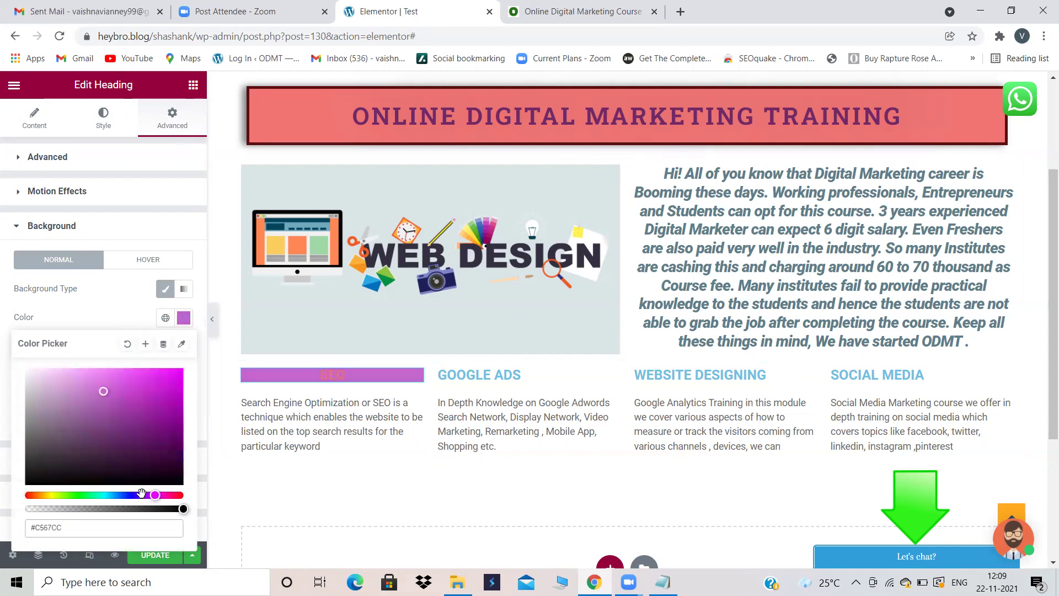
left_click(87, 494)
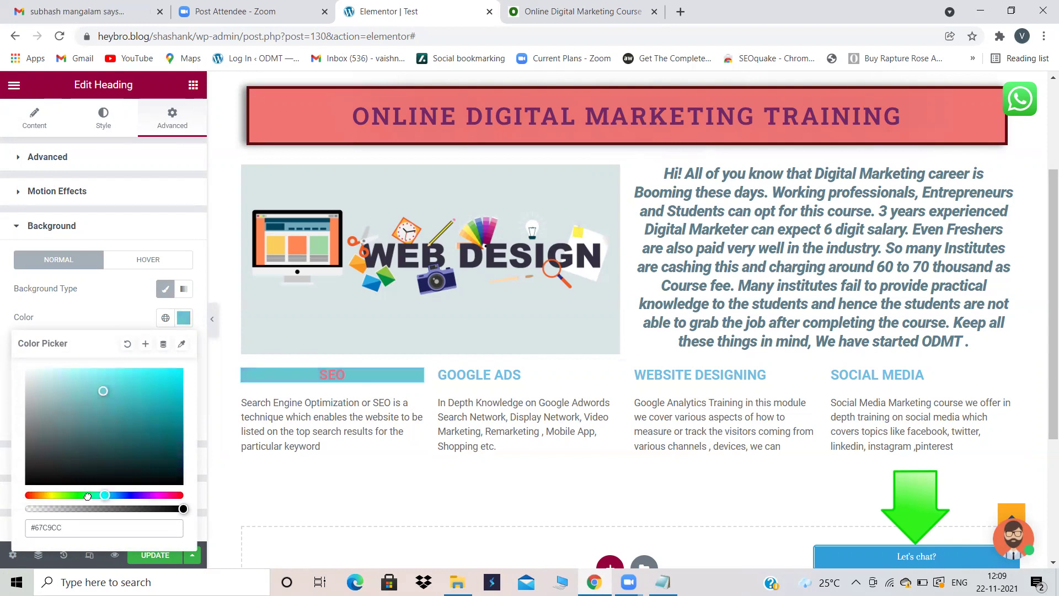
left_click(72, 495)
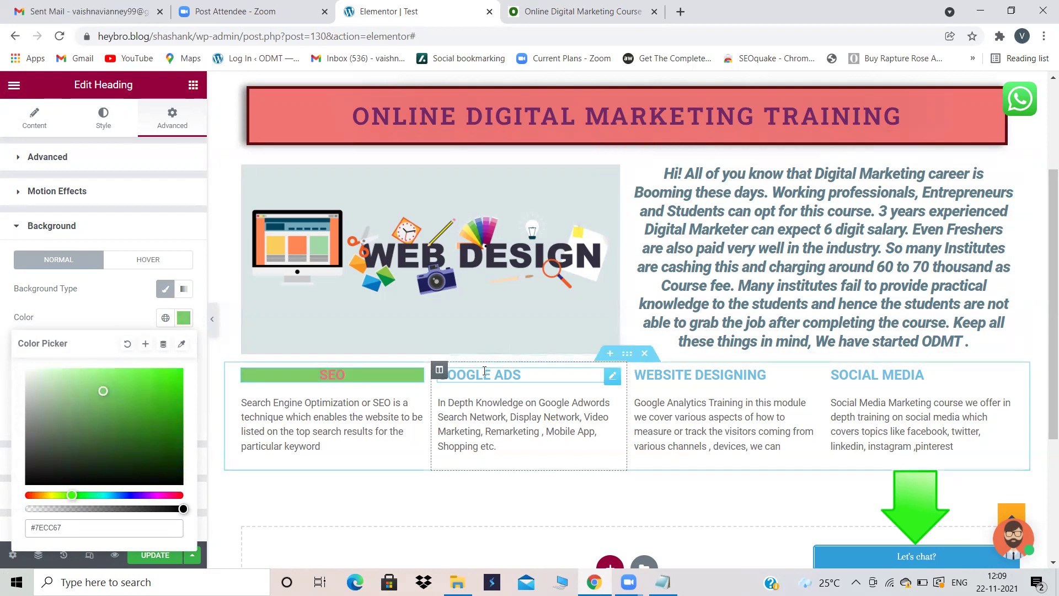
Give the description text under the SEO heading a classic background in dark purple #301530
left_click(346, 442)
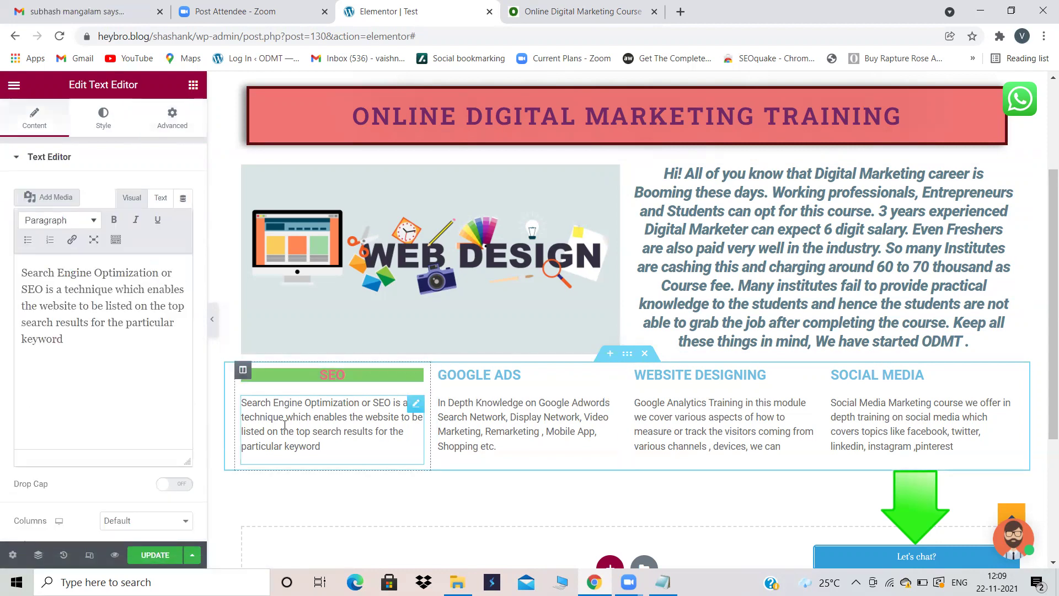
left_click(172, 117)
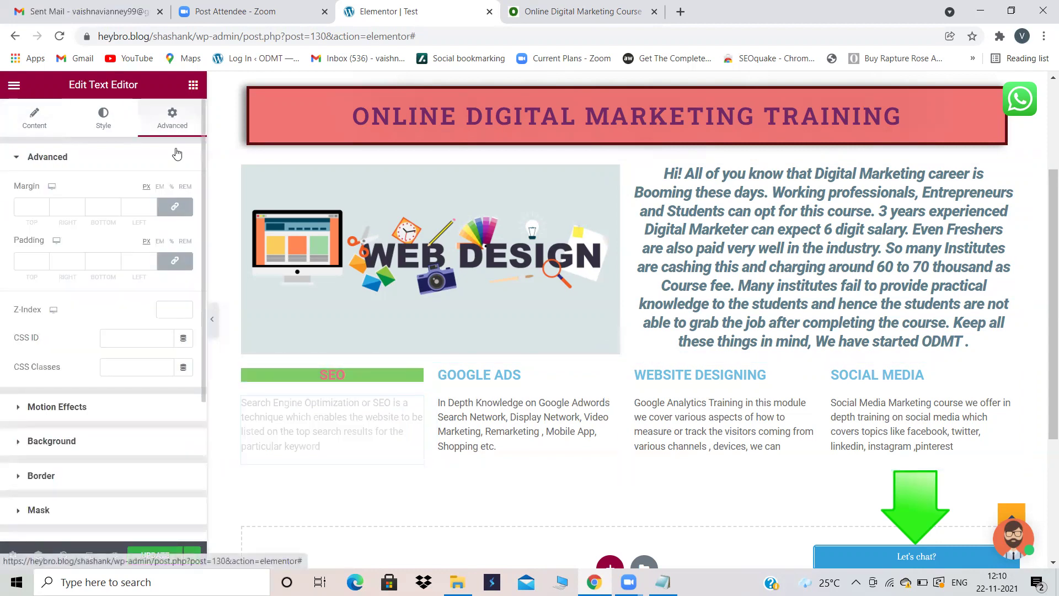
left_click(91, 440)
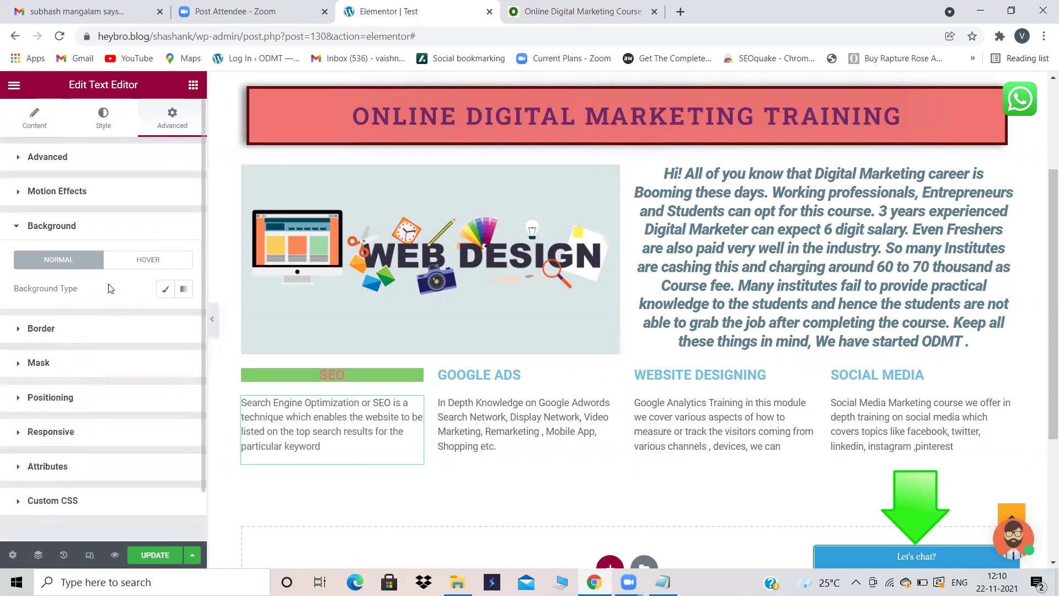
left_click(163, 293)
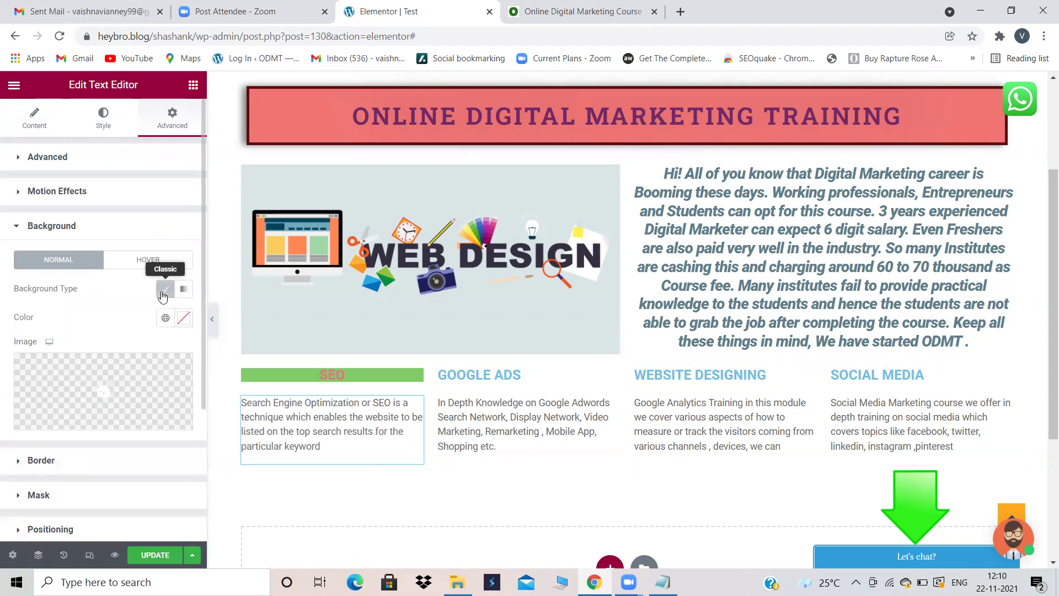
left_click(184, 320)
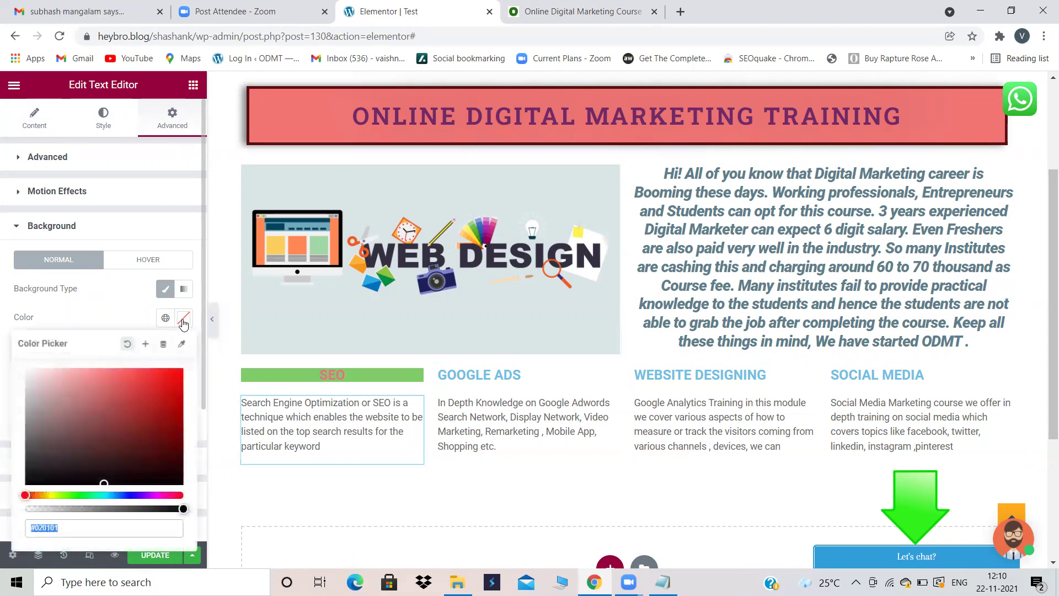
left_click(150, 495)
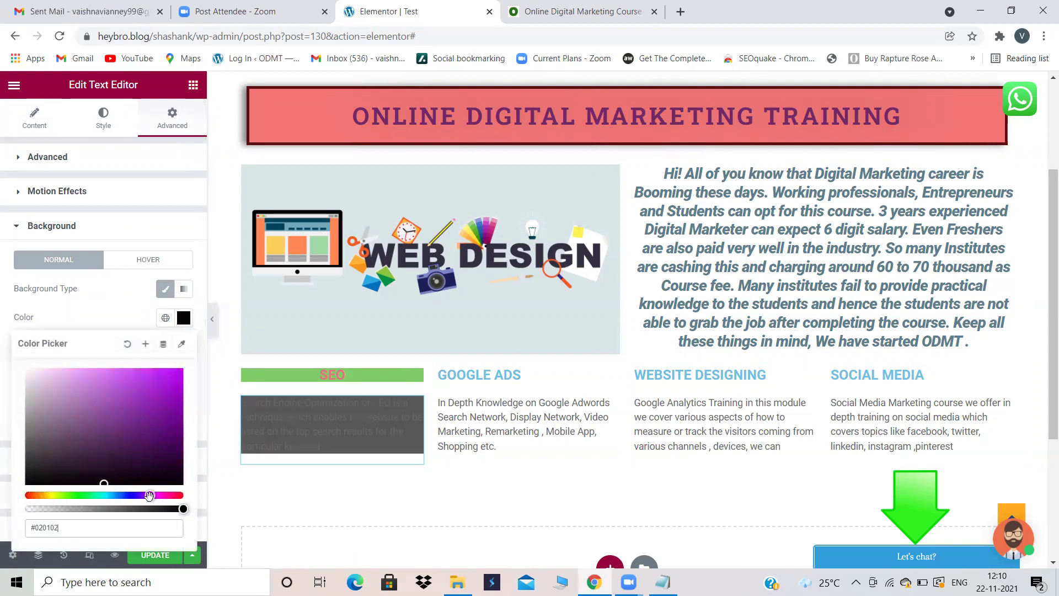
left_click(168, 495)
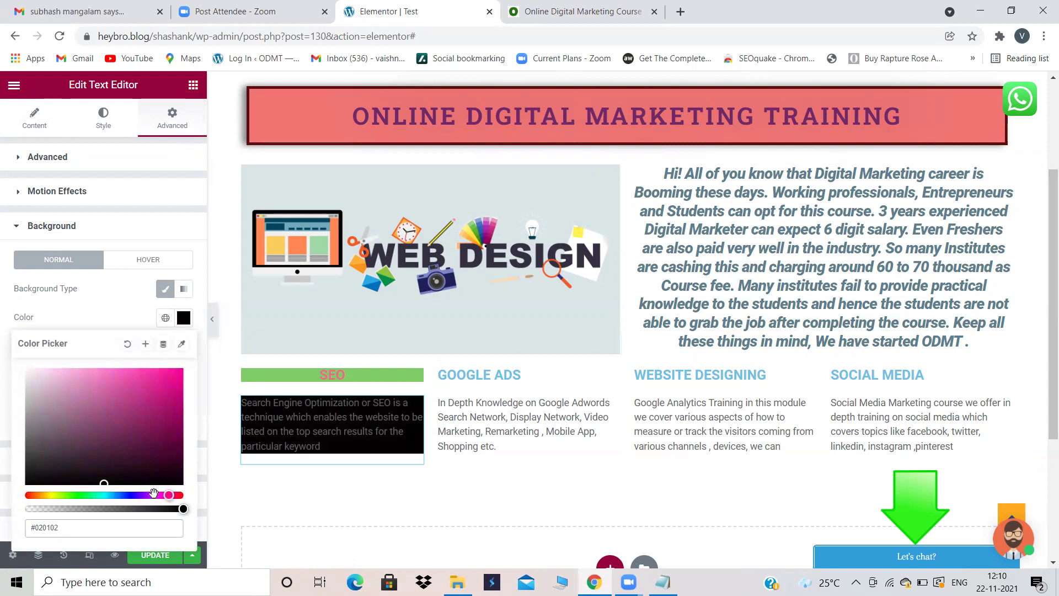
left_click(99, 495)
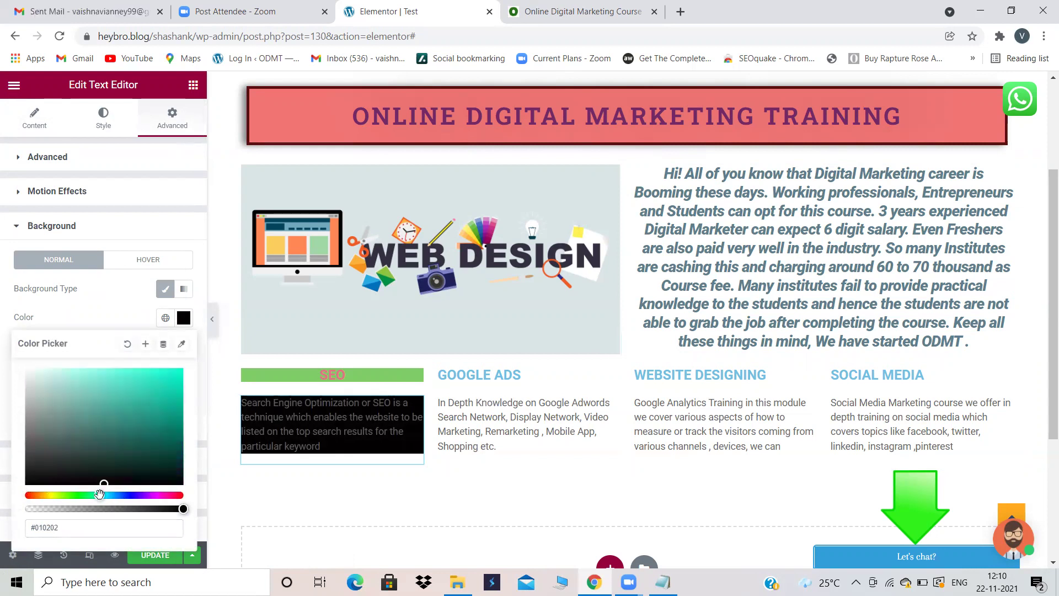
left_click(64, 494)
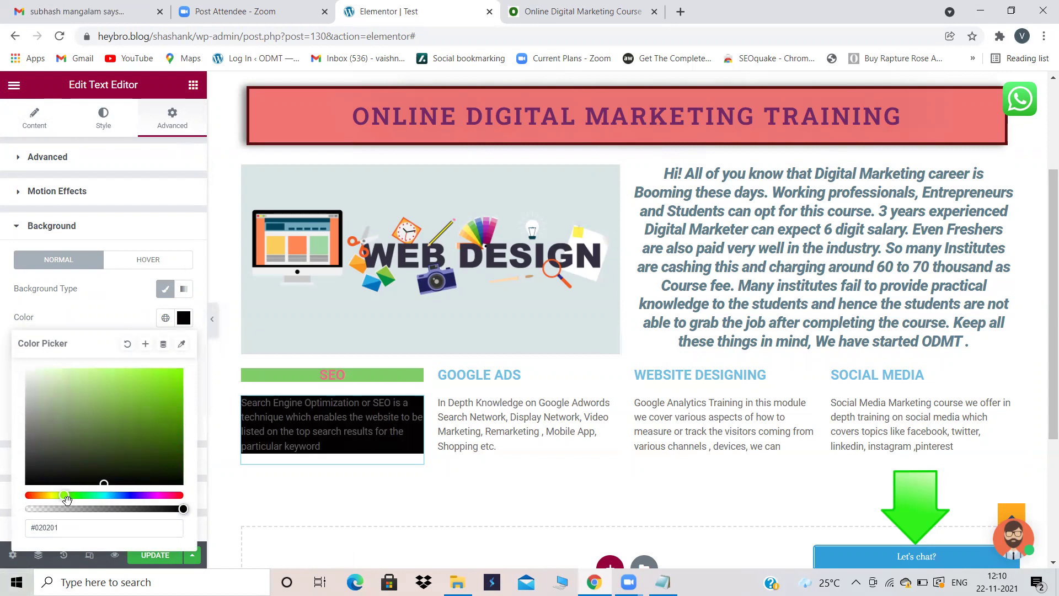
mouse_move(105, 476)
left_mouse_down()
mouse_move(94, 466)
mouse_move(125, 417)
mouse_move(66, 418)
mouse_move(69, 448)
mouse_move(151, 447)
mouse_move(169, 403)
mouse_move(72, 475)
left_mouse_up()
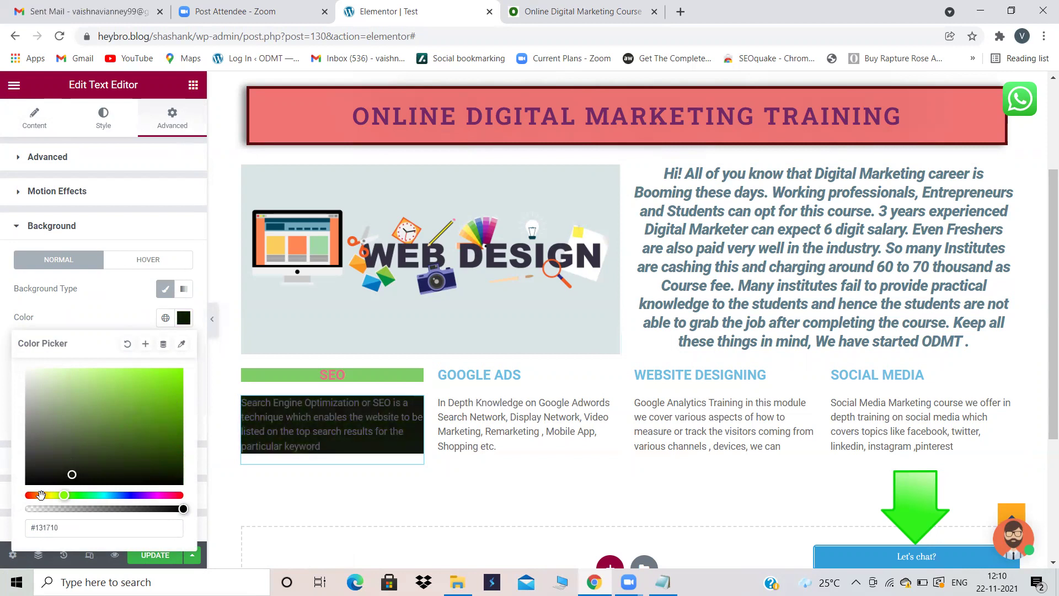
left_click(29, 494)
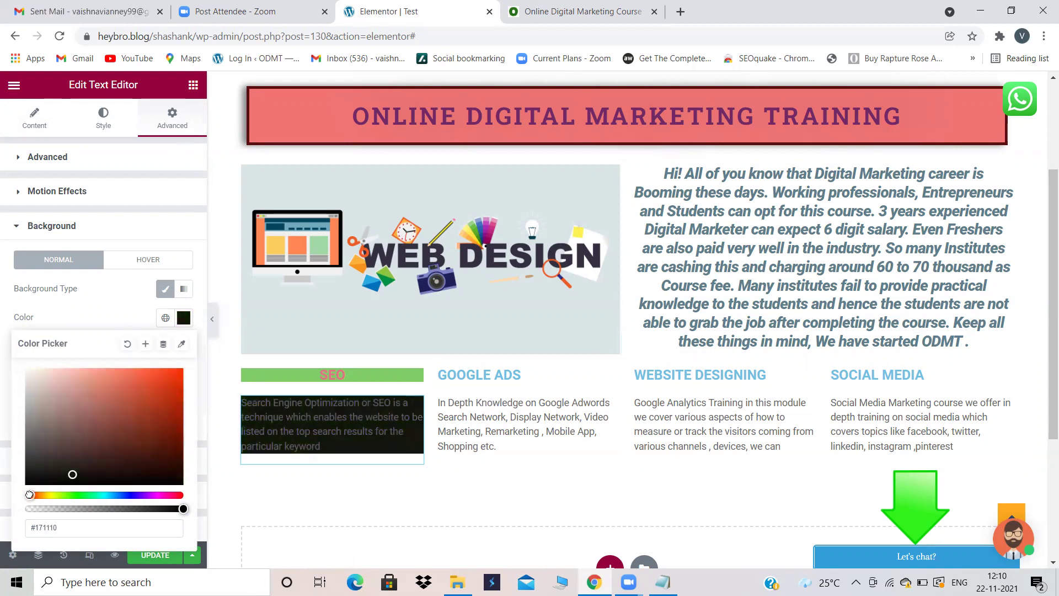
mouse_move(82, 454)
left_mouse_down()
mouse_move(85, 427)
mouse_move(76, 467)
mouse_move(171, 473)
mouse_move(90, 392)
mouse_move(80, 400)
mouse_move(144, 430)
mouse_move(76, 451)
mouse_move(106, 478)
mouse_move(152, 493)
mouse_move(143, 475)
left_mouse_up()
left_click(125, 494)
left_click(156, 436)
mouse_move(157, 436)
left_mouse_down()
mouse_move(149, 449)
mouse_move(113, 411)
mouse_move(162, 444)
mouse_move(149, 474)
mouse_move(135, 474)
mouse_move(156, 382)
mouse_move(189, 453)
left_mouse_up()
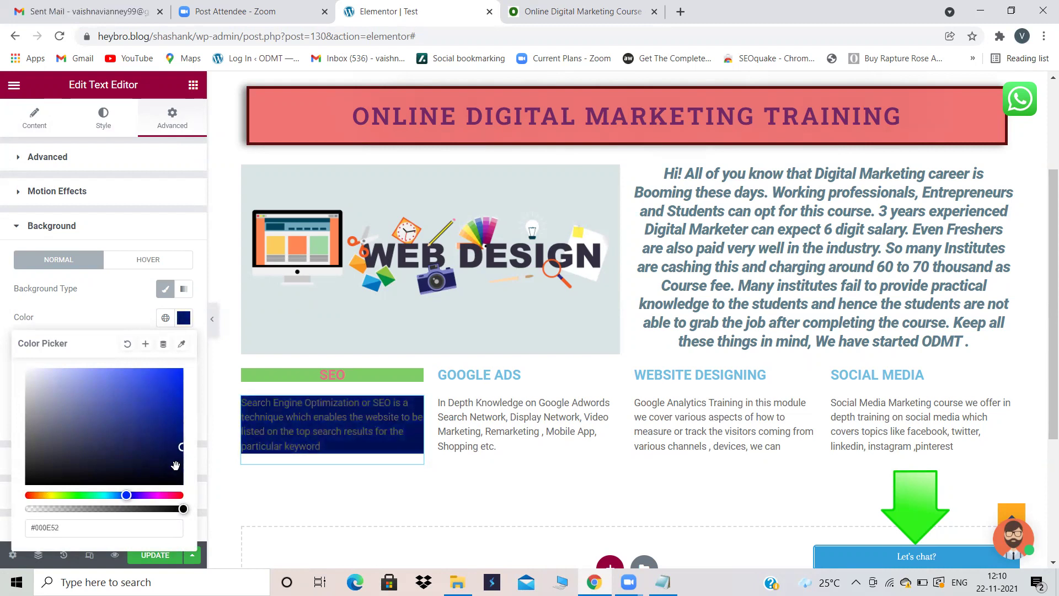
left_click(156, 495)
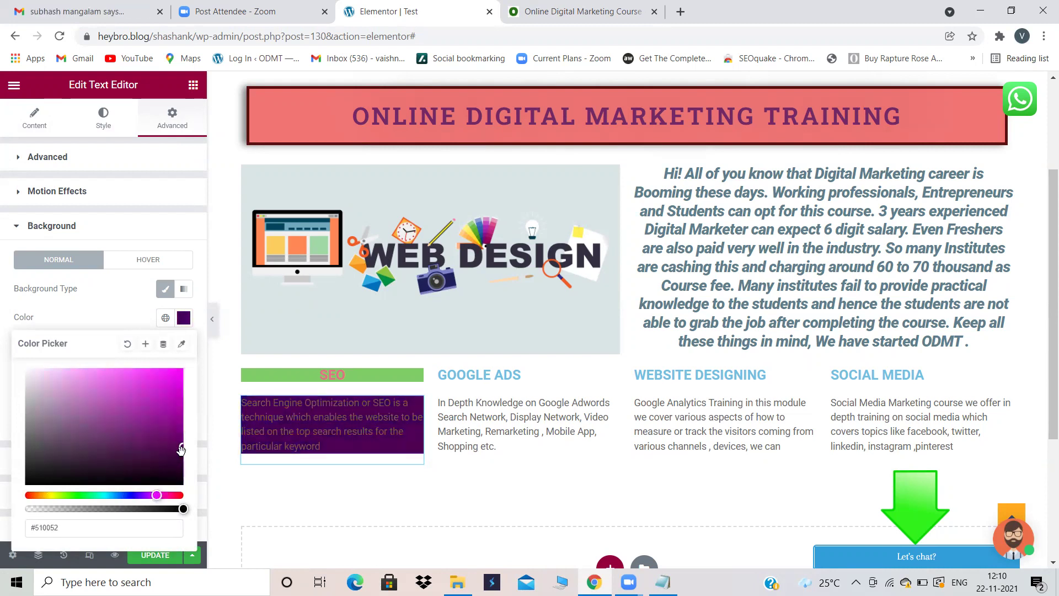
mouse_move(181, 448)
left_mouse_down()
mouse_move(121, 425)
mouse_move(137, 465)
mouse_move(114, 456)
mouse_move(110, 439)
mouse_move(140, 428)
mouse_move(166, 484)
mouse_move(113, 462)
left_mouse_up()
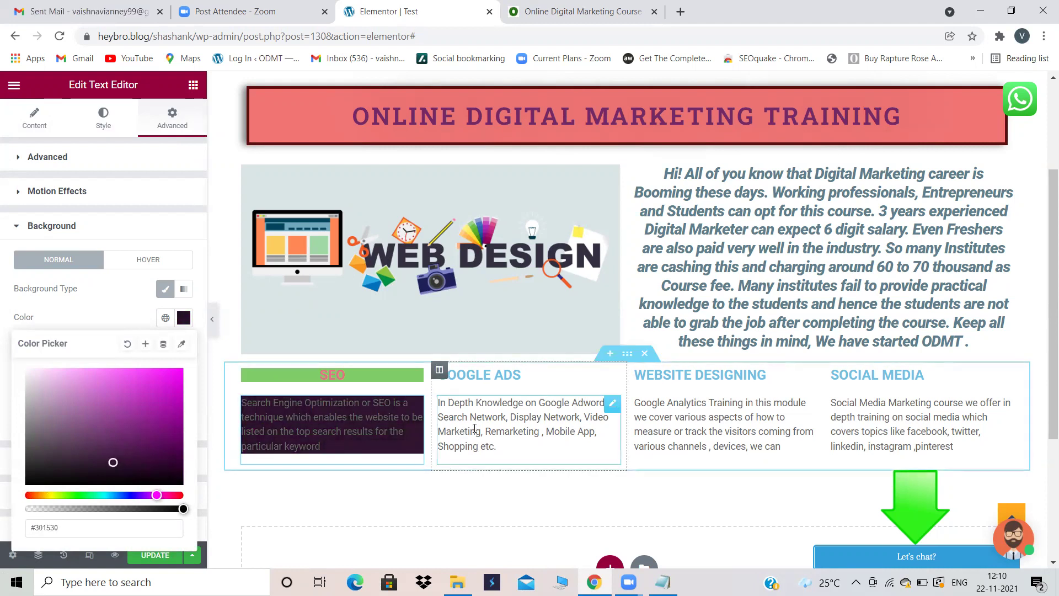
Give the GOOGLE ADS heading a classic background in muted green #6AA27B
left_click(468, 432)
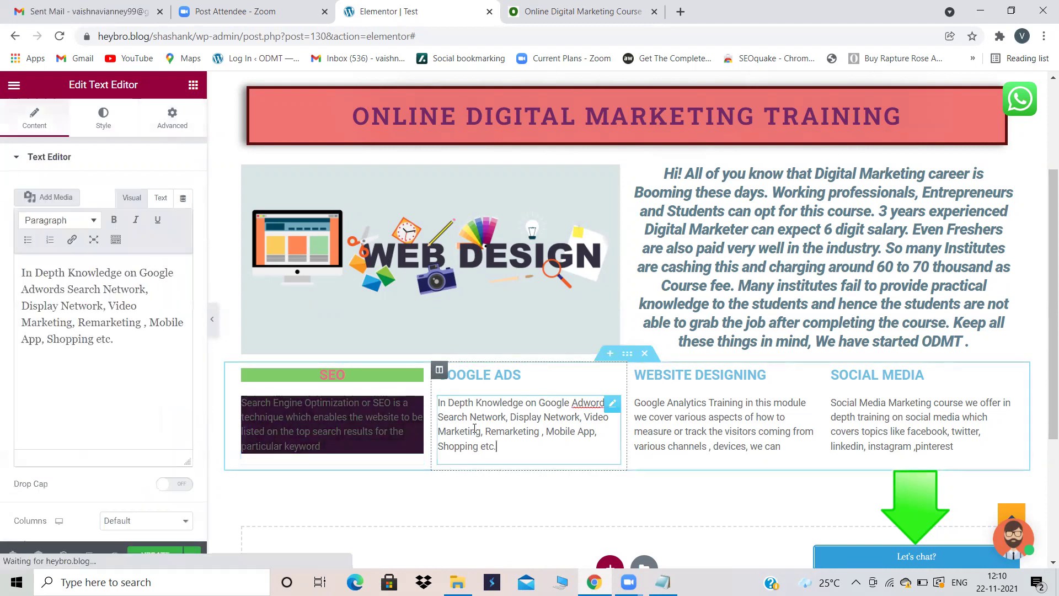
left_click(539, 377)
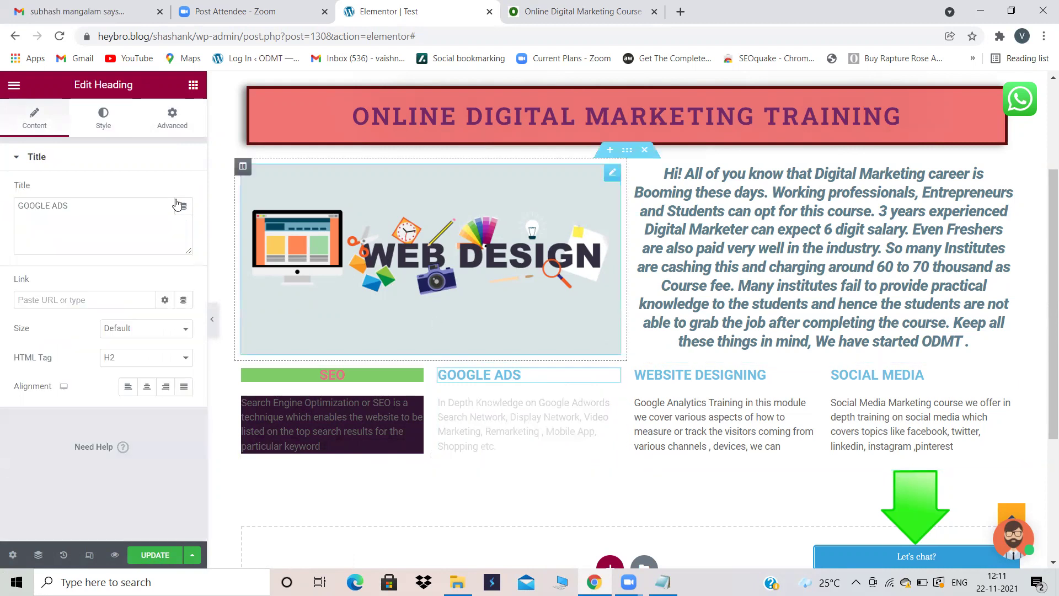
left_click(110, 113)
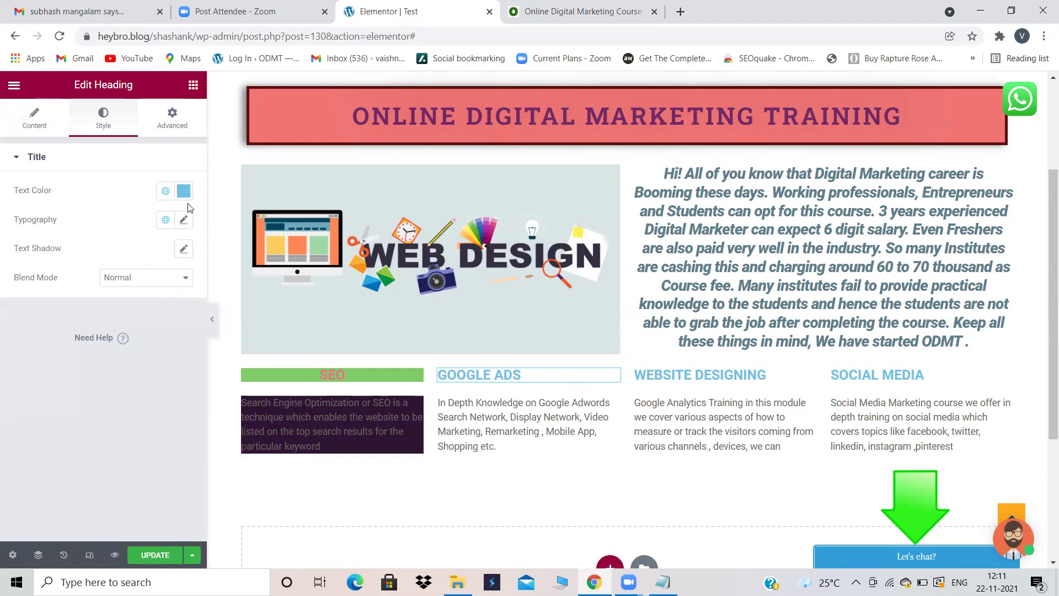
left_click(173, 119)
scroll(95, 420, "down", 2)
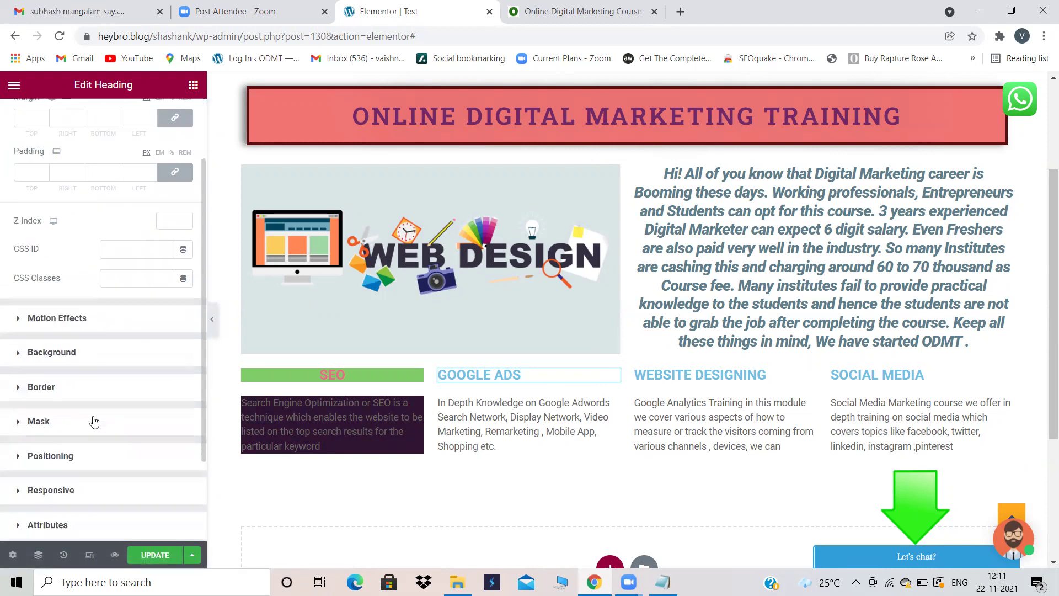
left_click(78, 356)
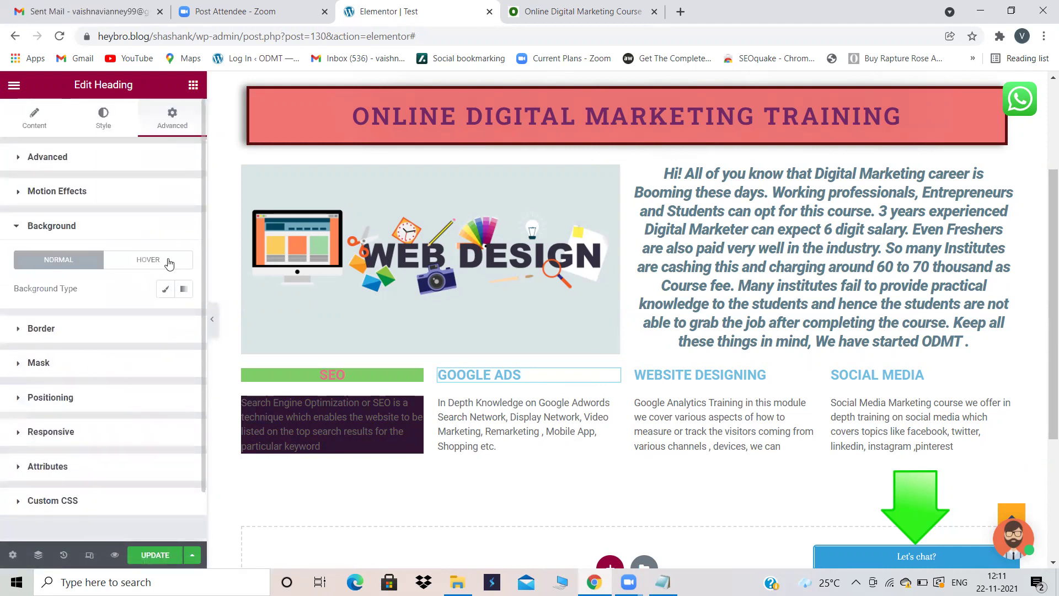
left_click(164, 289)
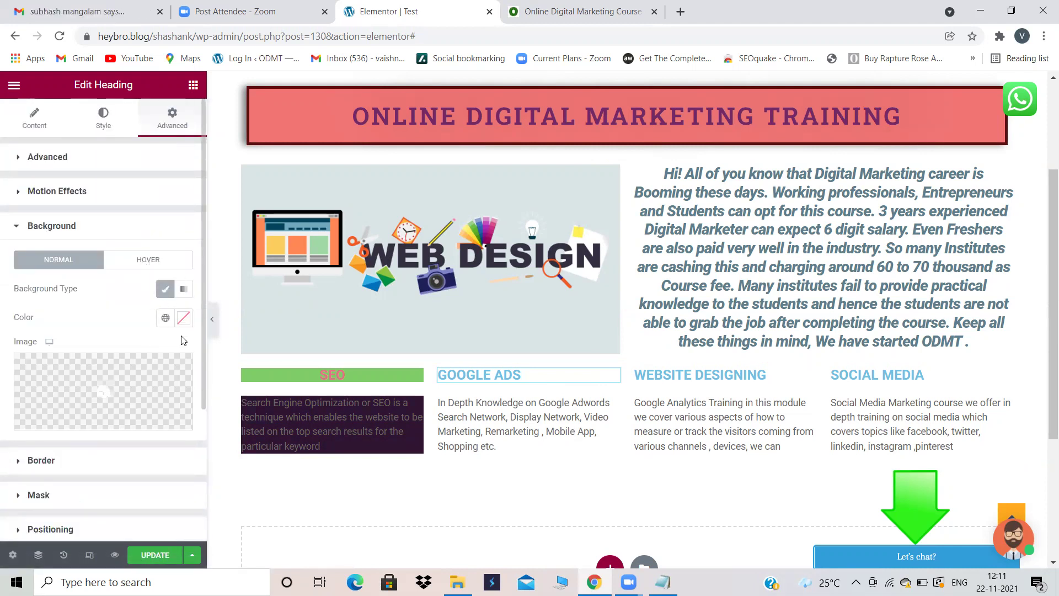
left_click(183, 317)
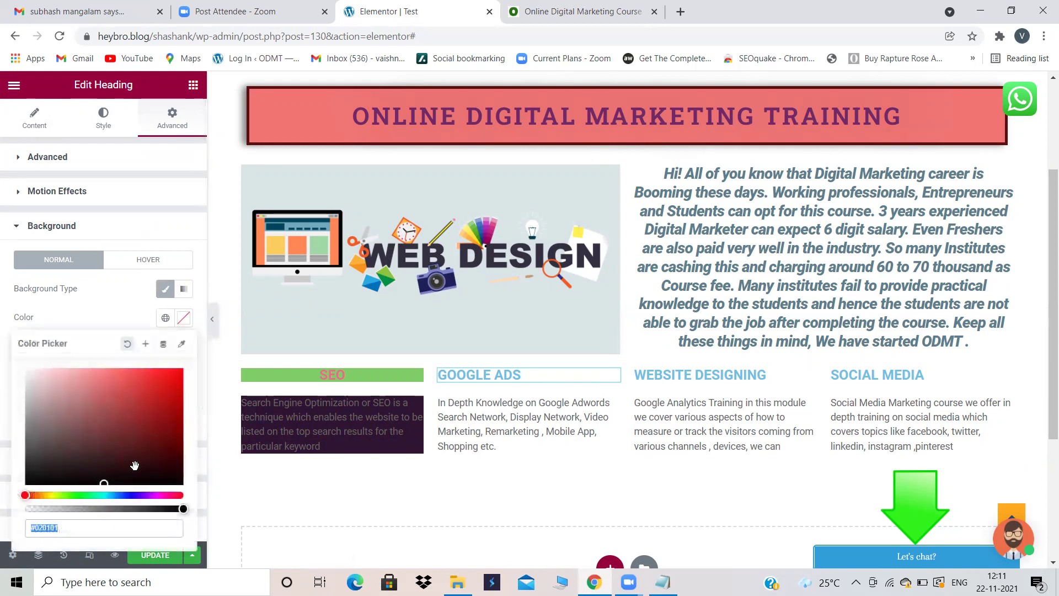
left_click(56, 495)
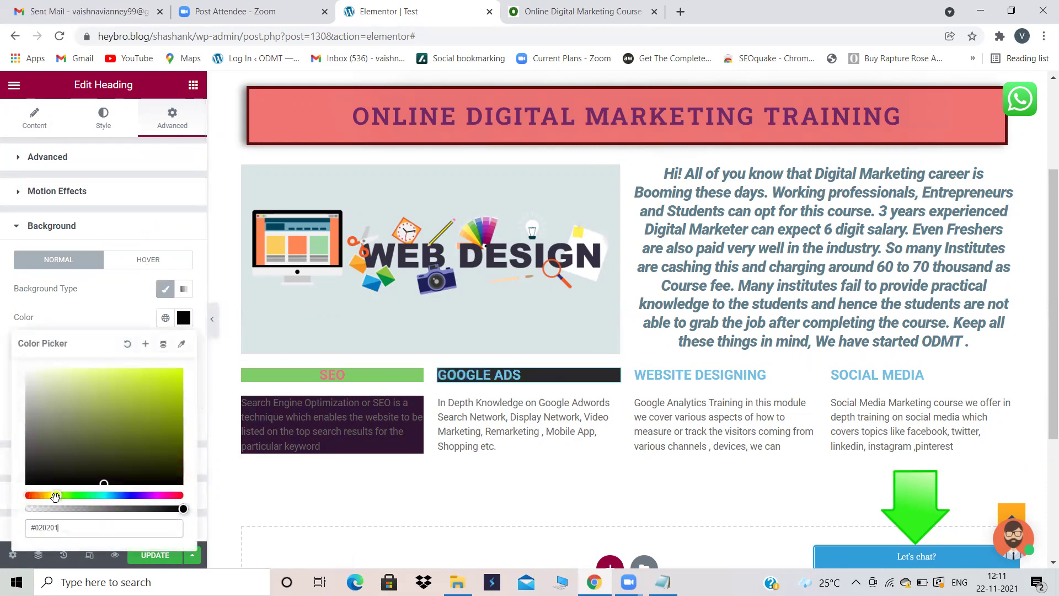
left_click_drag(69, 496, 96, 492)
left_click_drag(103, 470, 79, 408)
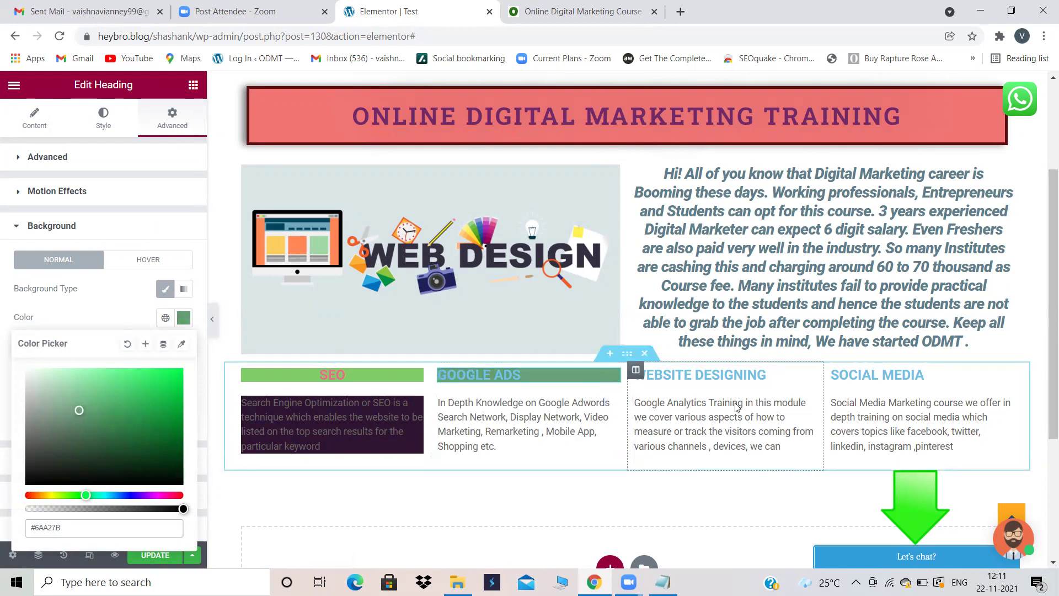
Give the WEBSITE DESIGNING heading a classic background in dark brownish red #764949
left_click(720, 374)
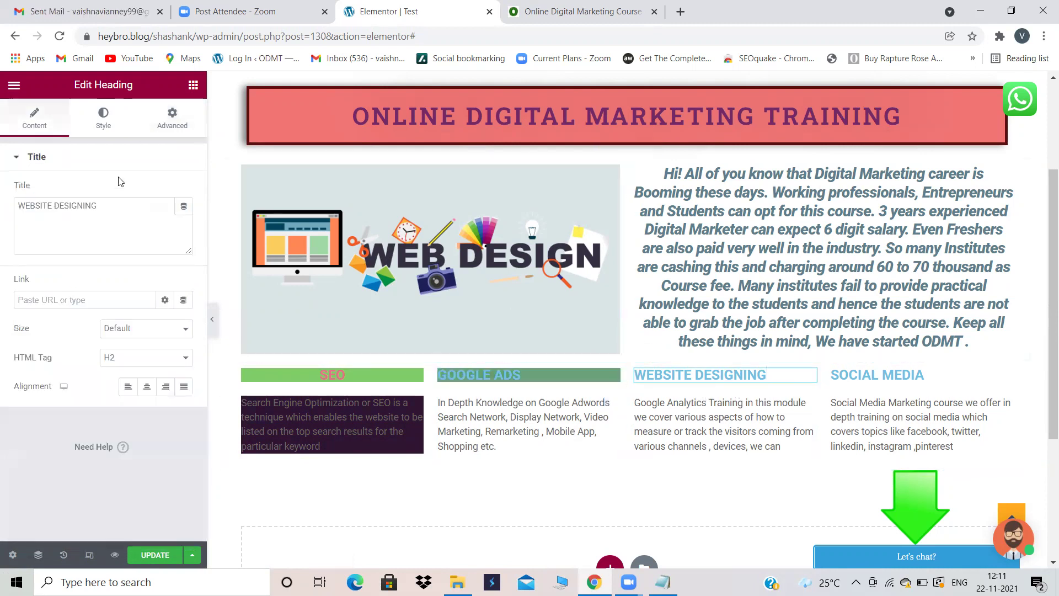
left_click(172, 119)
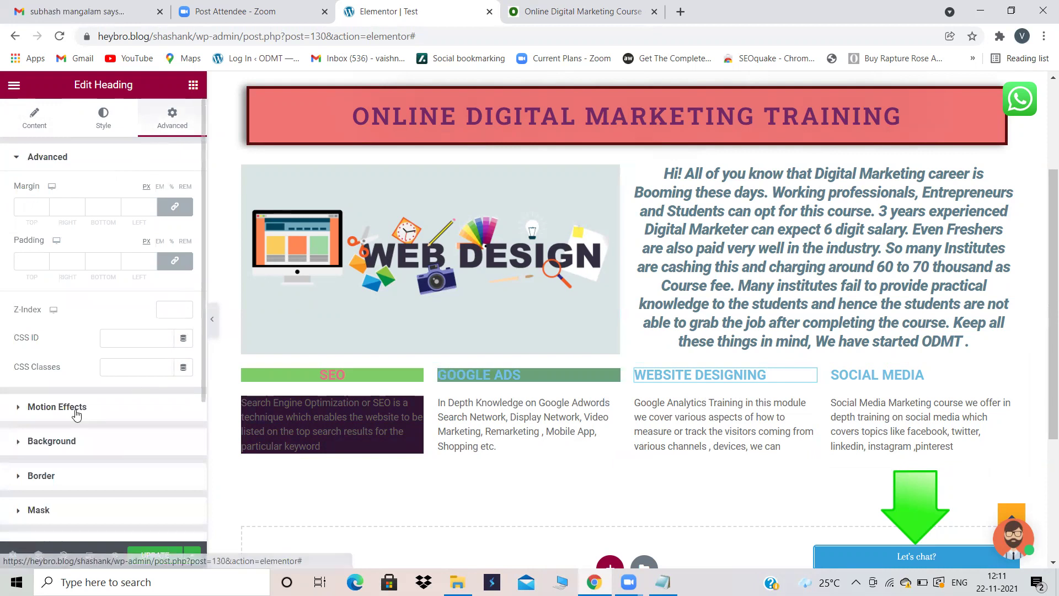
left_click(57, 441)
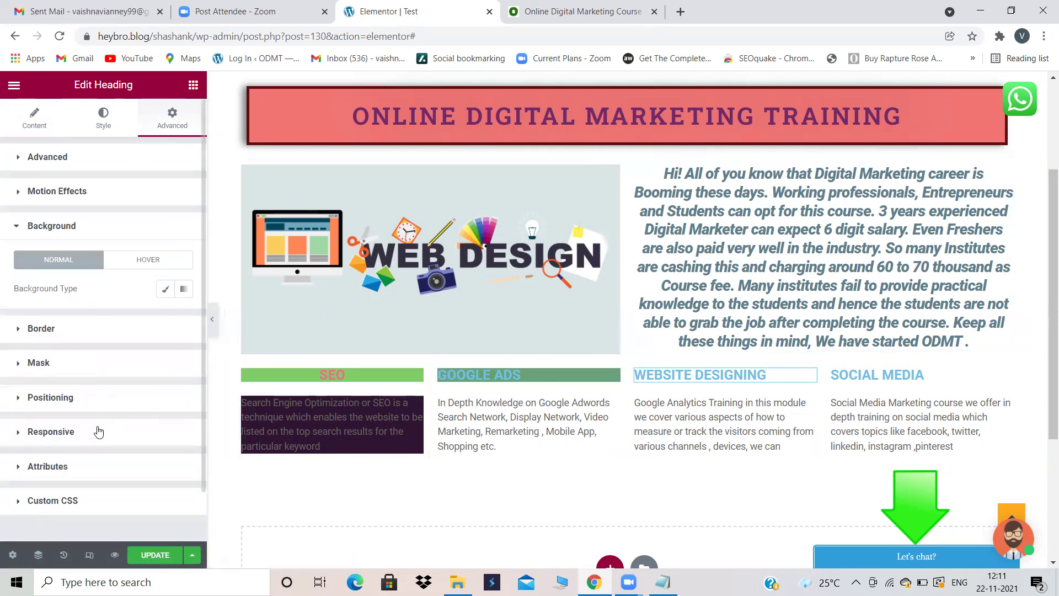
left_click(164, 289)
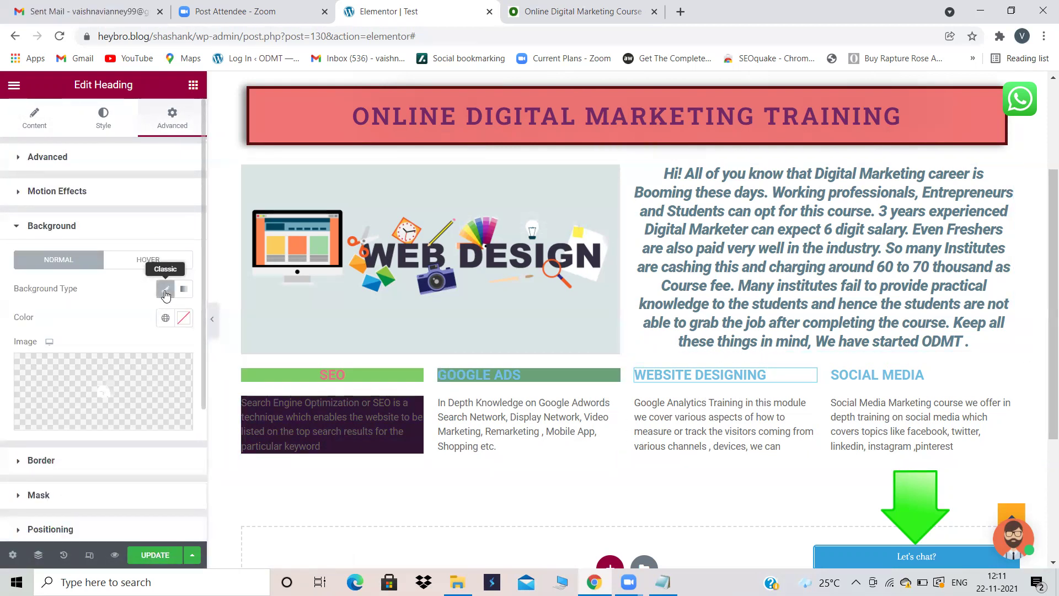
left_click(182, 319)
left_click_drag(84, 435, 86, 430)
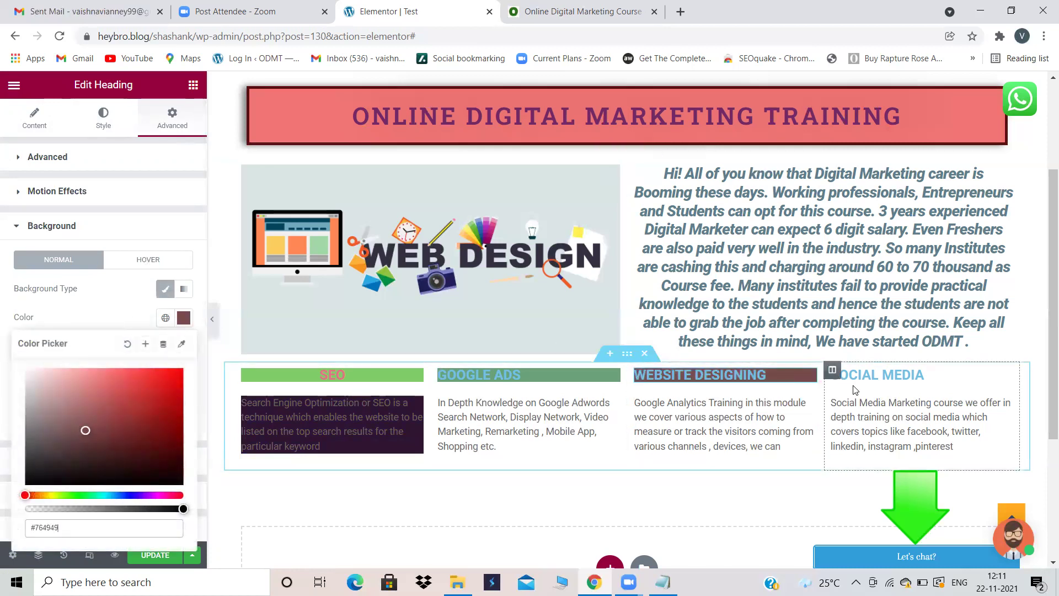
Set the background type of the description text under the WEBSITE DESIGNING heading to classic
left_click(728, 397)
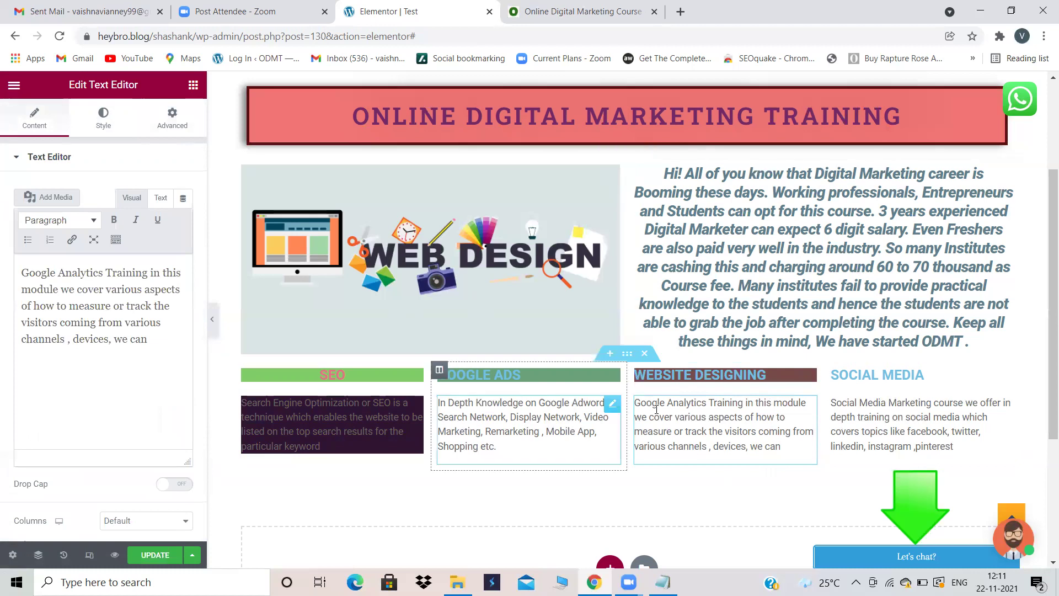
left_click(506, 405)
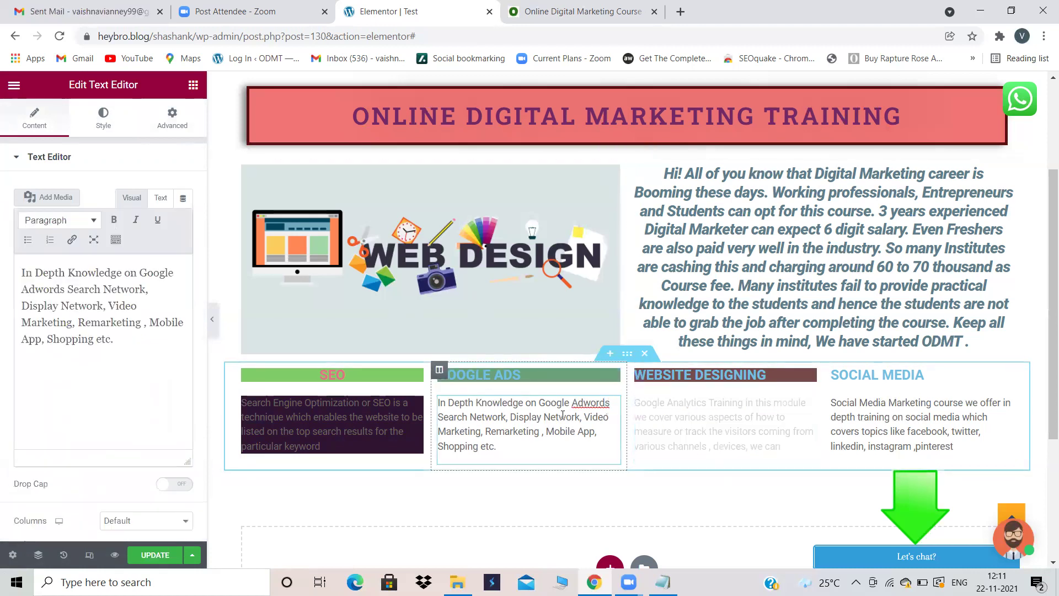
left_click(680, 412)
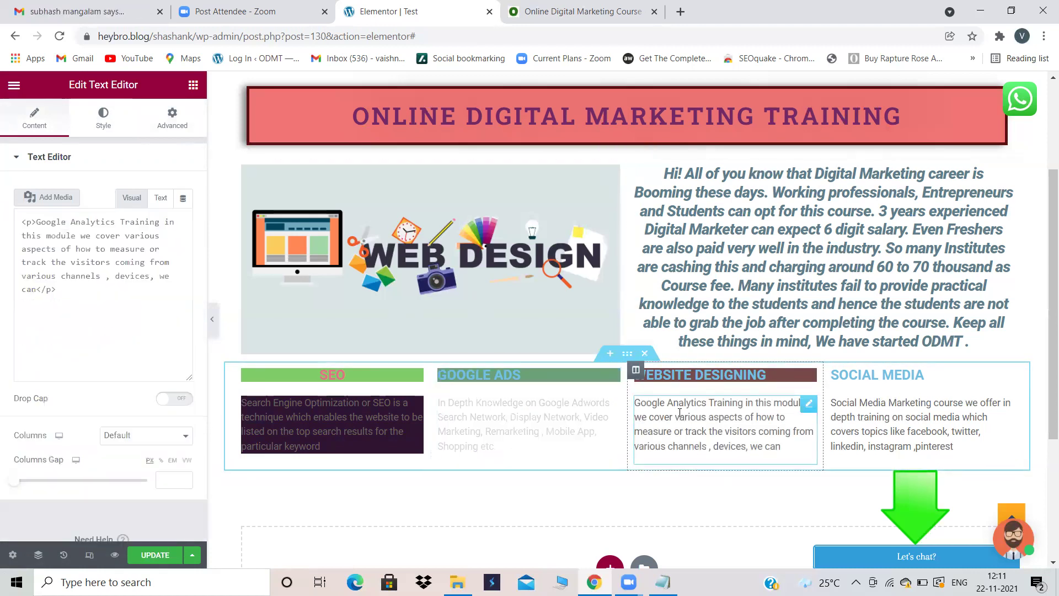
left_click(170, 116)
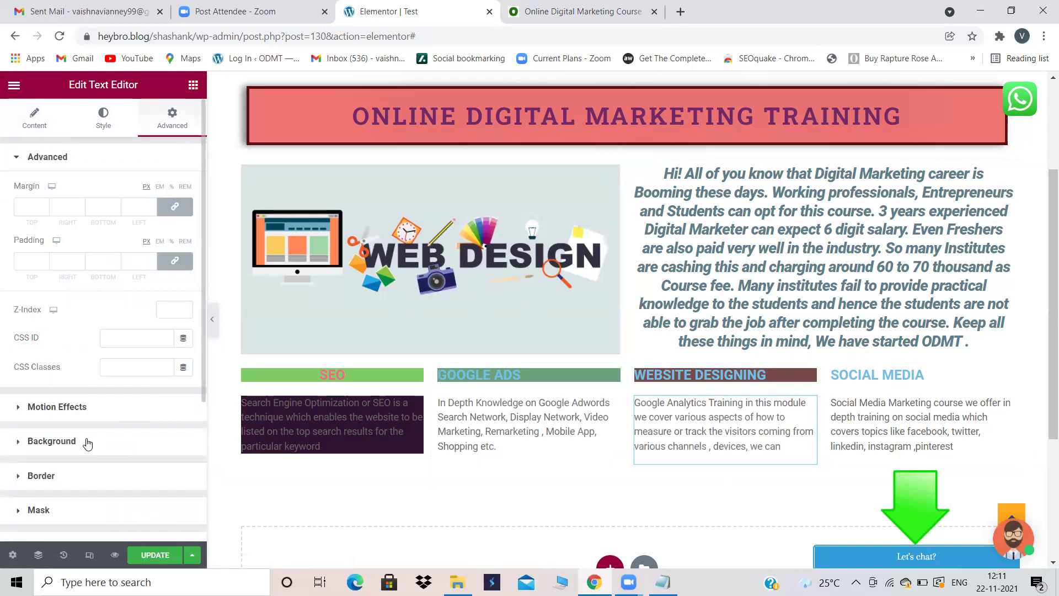
left_click(51, 441)
left_click(166, 289)
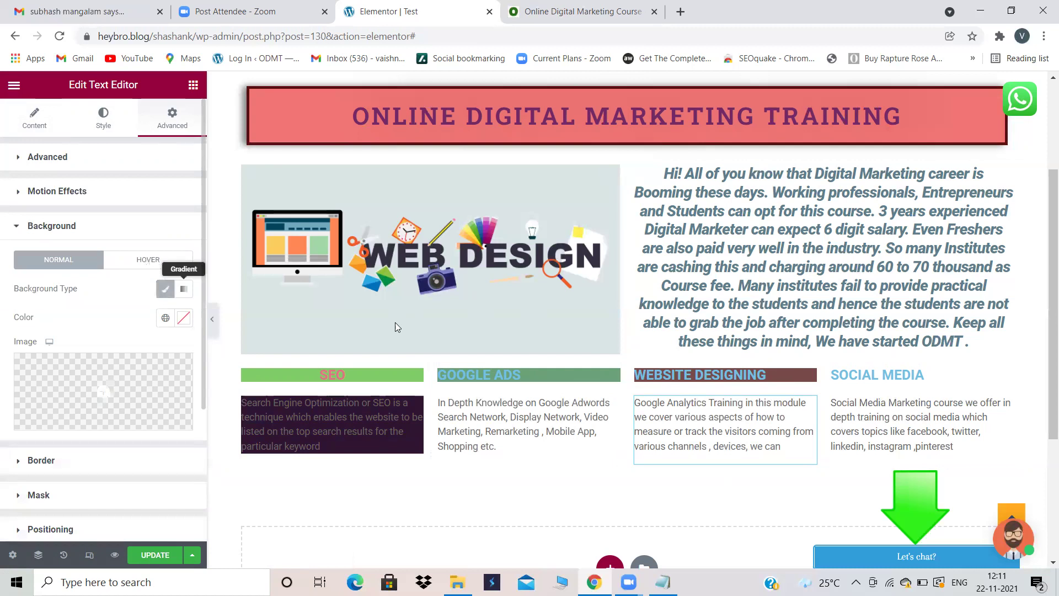
Add a Button widget below the description text in the SEO column
scroll(665, 369, "down", 3)
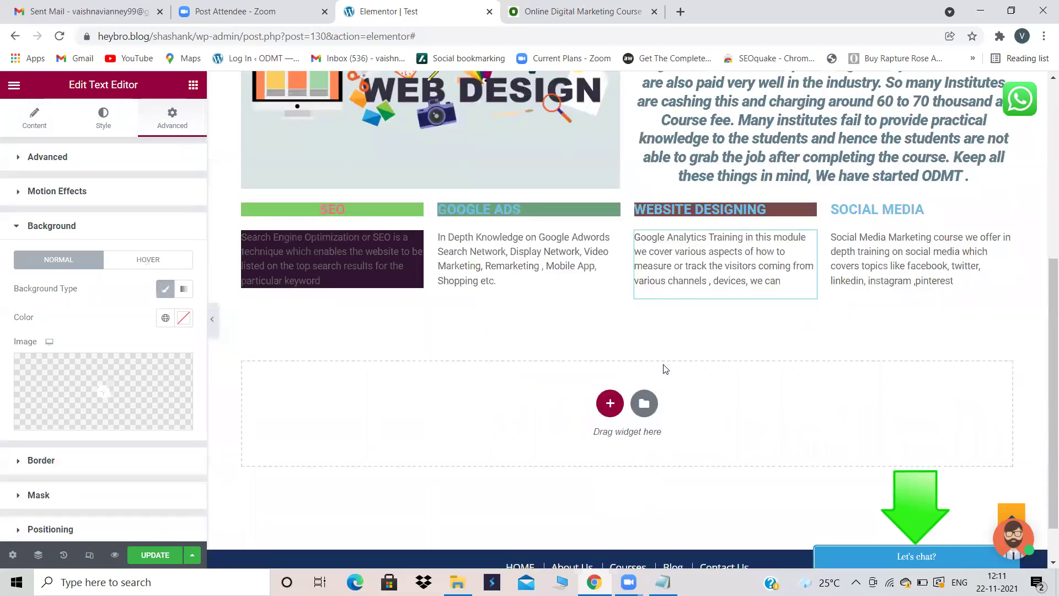
left_click(610, 403)
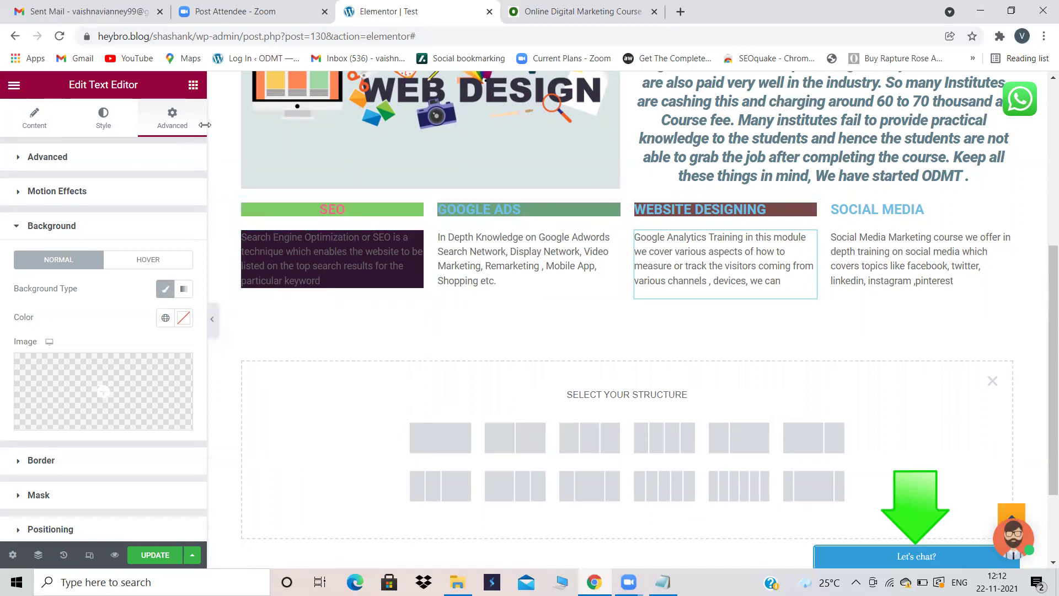
left_click(331, 325)
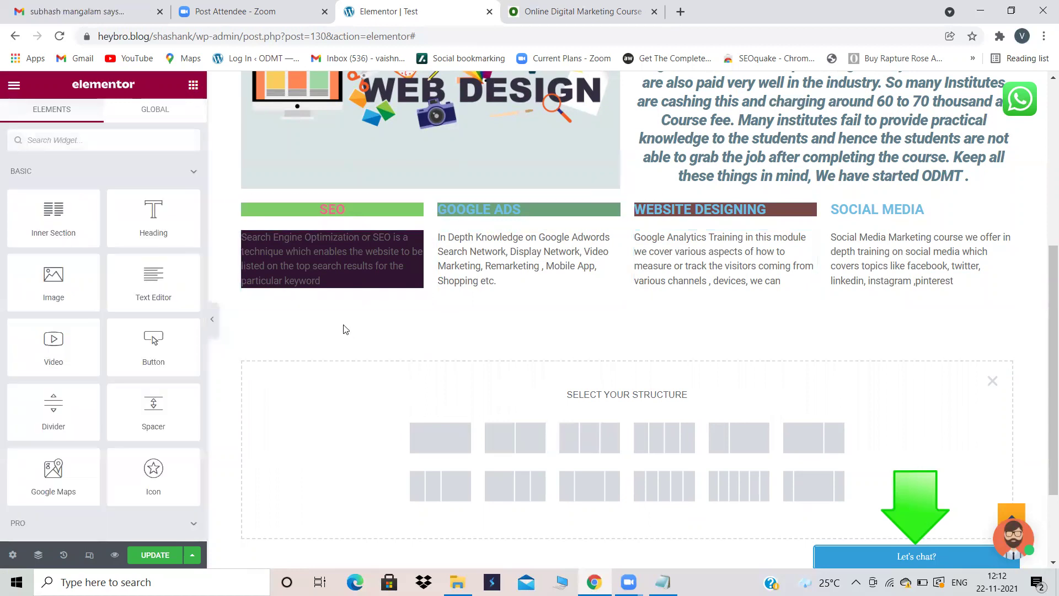
scroll(344, 325, "up", 2)
scroll(343, 325, "down", 1)
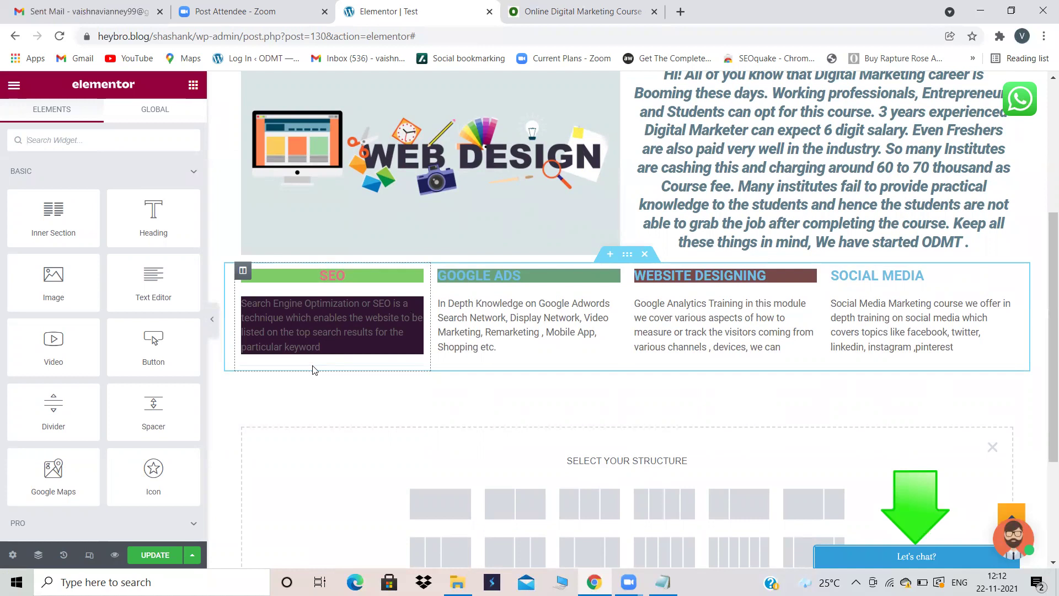
scroll(313, 370, "up", 5)
mouse_move(452, 191)
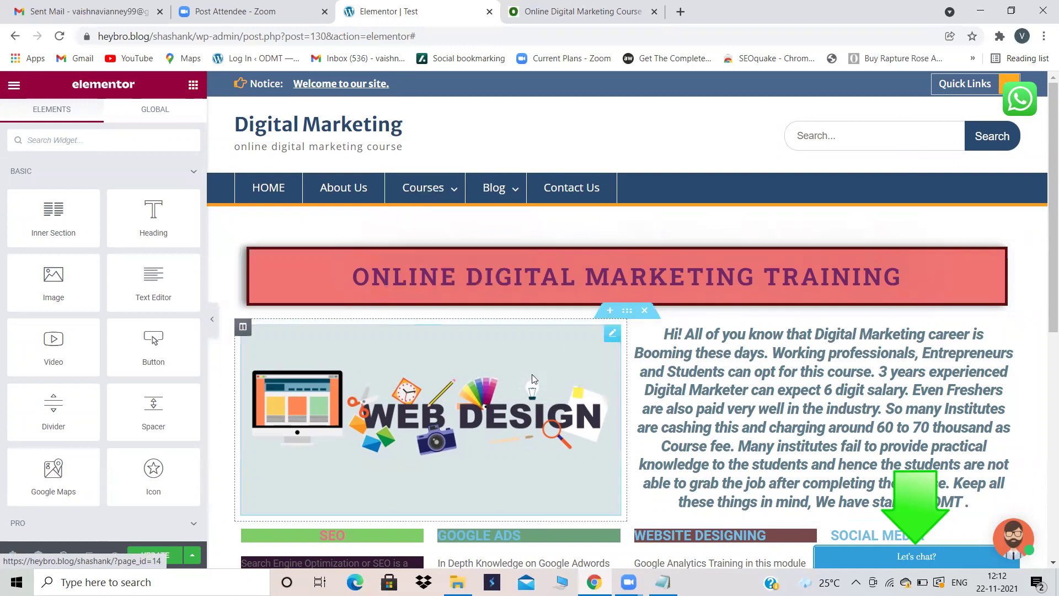
scroll(531, 377, "down", 5)
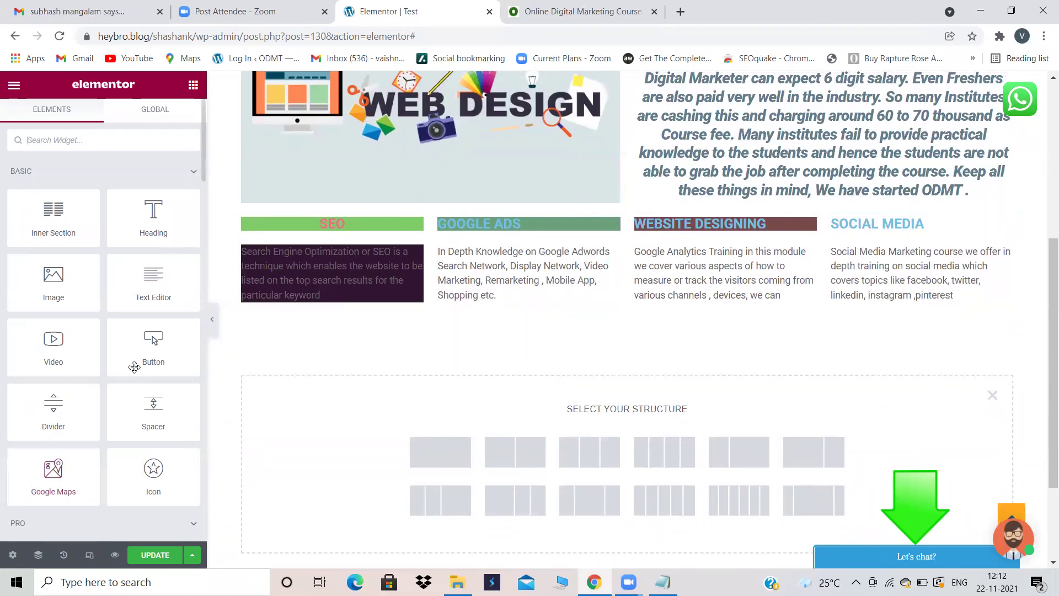
left_click_drag(143, 353, 331, 318)
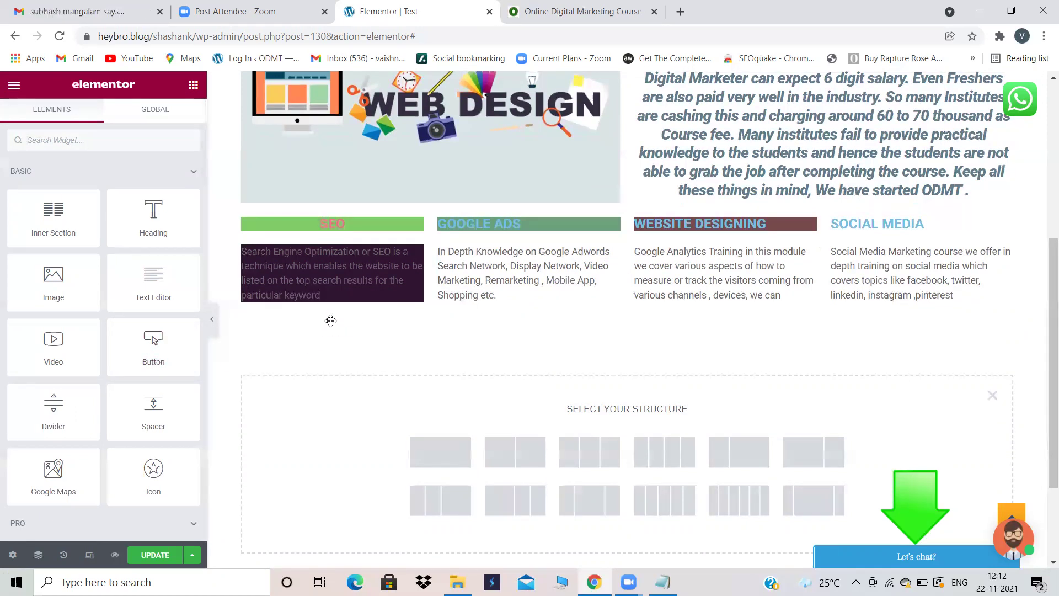
left_click_drag(157, 339, 330, 308)
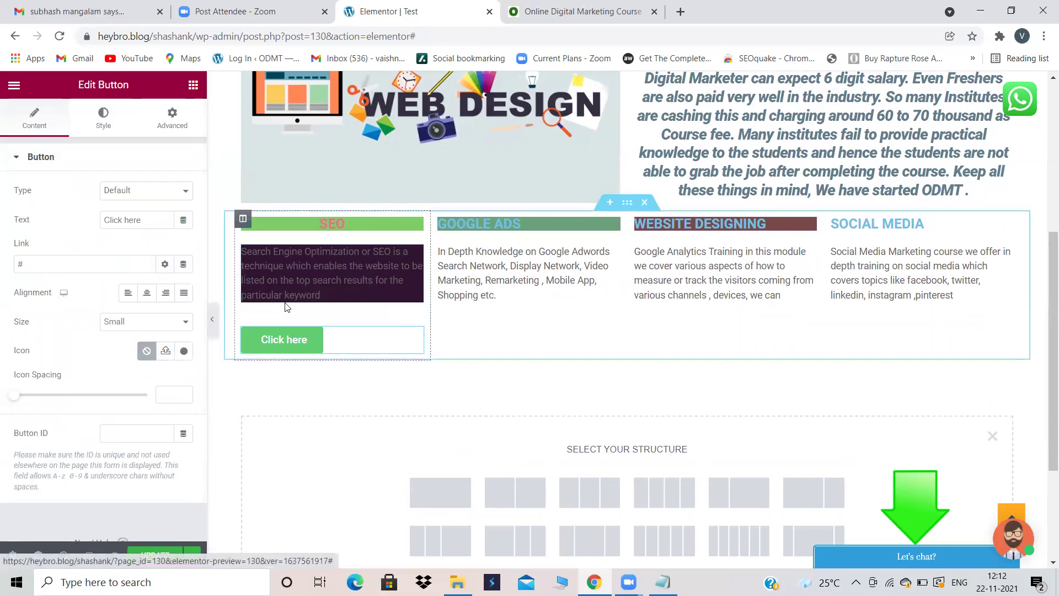
Set the text of the button in the SEO column to READ MORE
left_click_drag(159, 219, 92, 218)
key("BackSpace")
type("READ MORE")
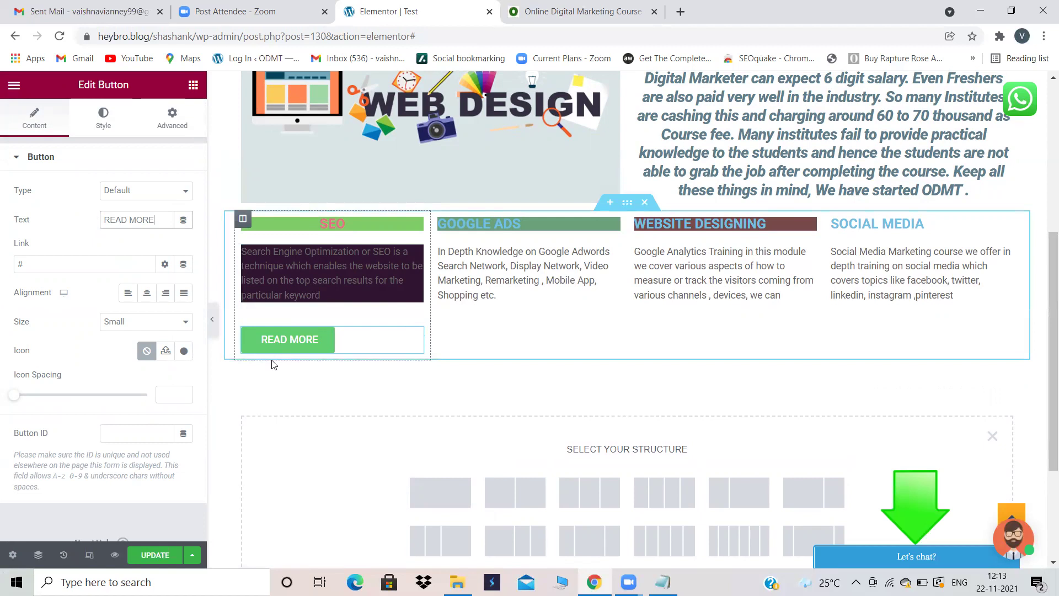
Try the Info, Success and Warning types on the READ MORE button
left_click(183, 191)
left_click(155, 235)
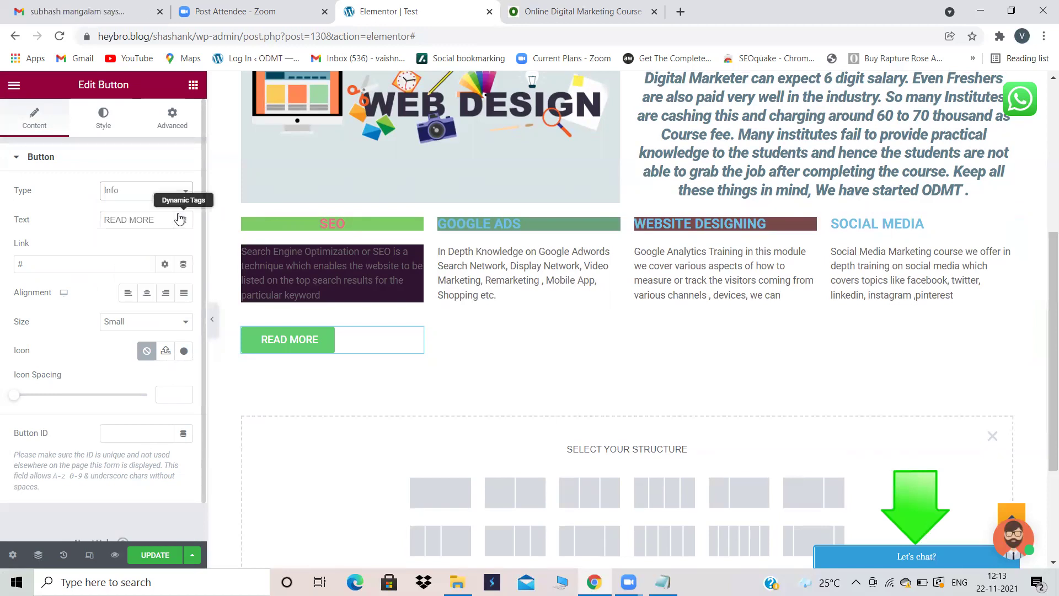
left_click(184, 194)
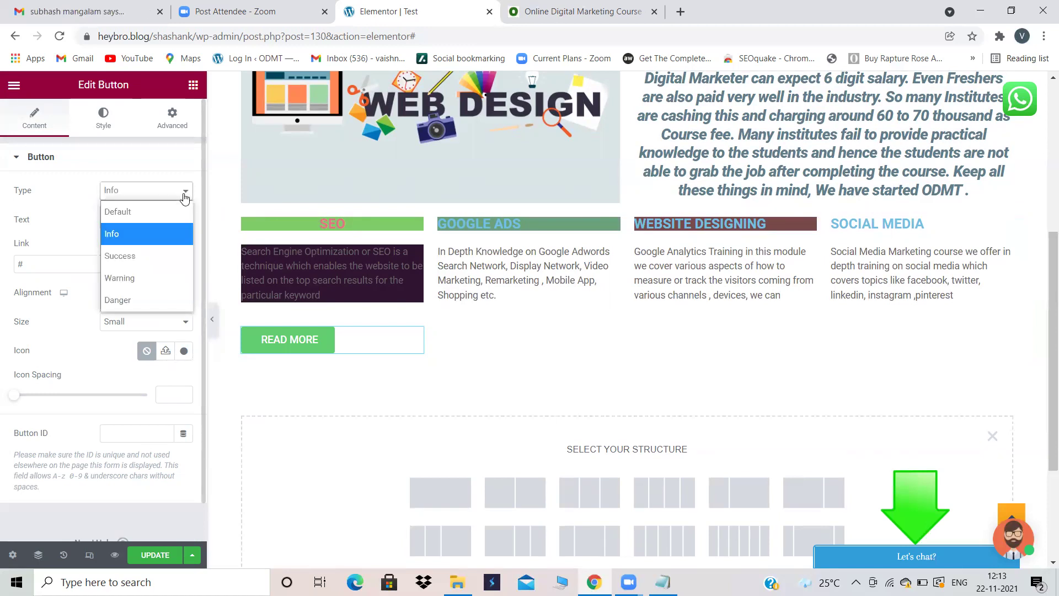
left_click(146, 256)
left_click(183, 193)
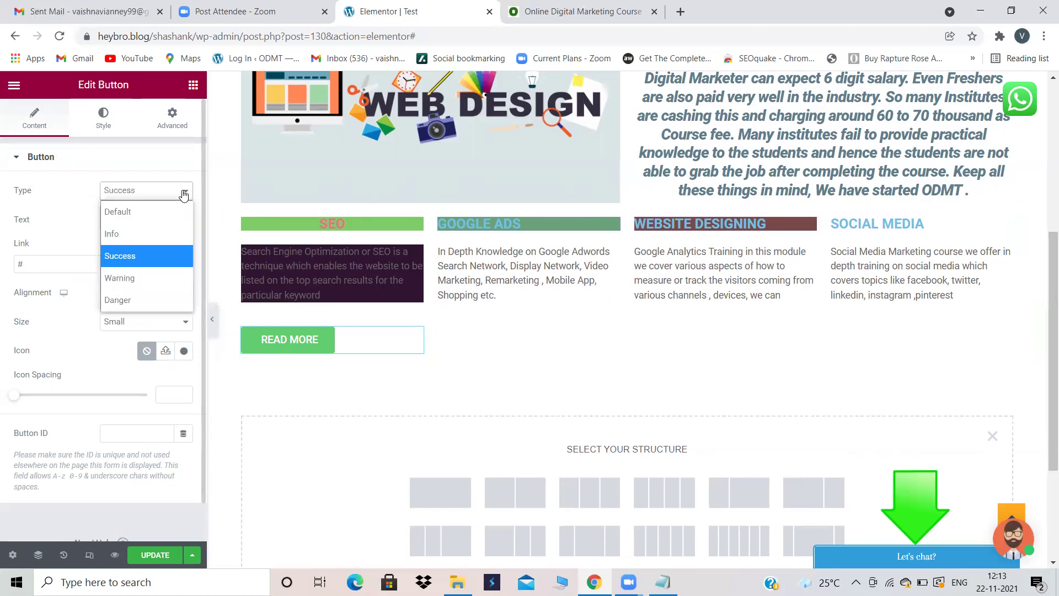
left_click(175, 276)
left_click(183, 191)
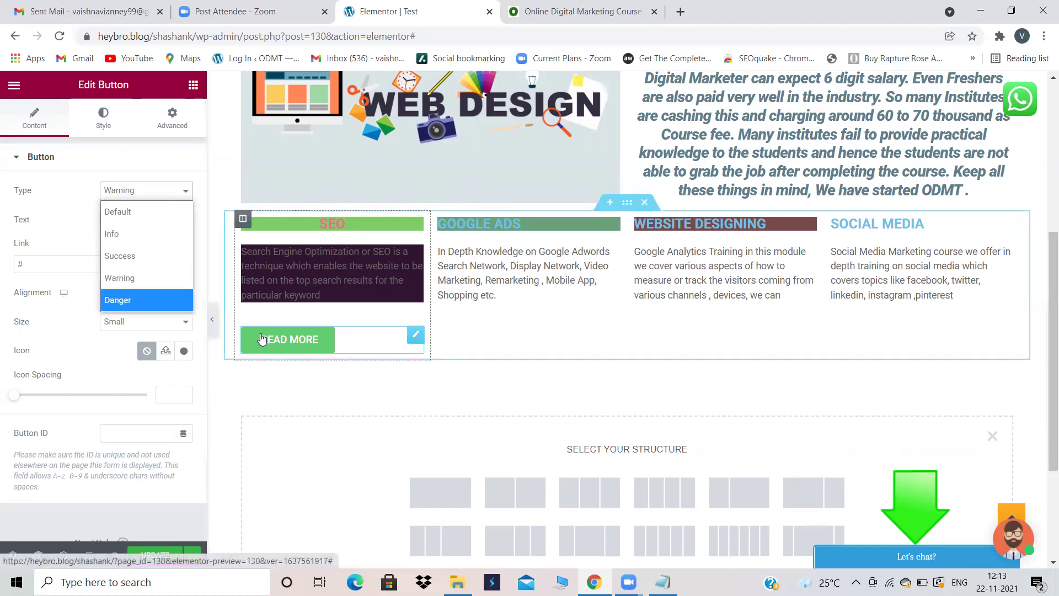
left_click(93, 210)
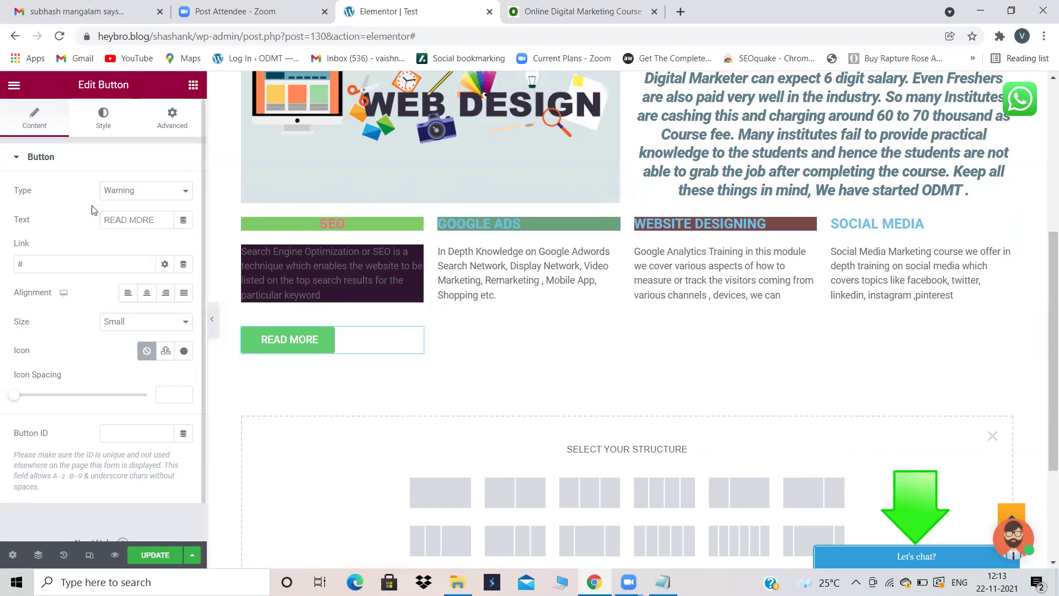
Compare the Danger and Warning types on the READ MORE button and keep Danger
left_click(160, 191)
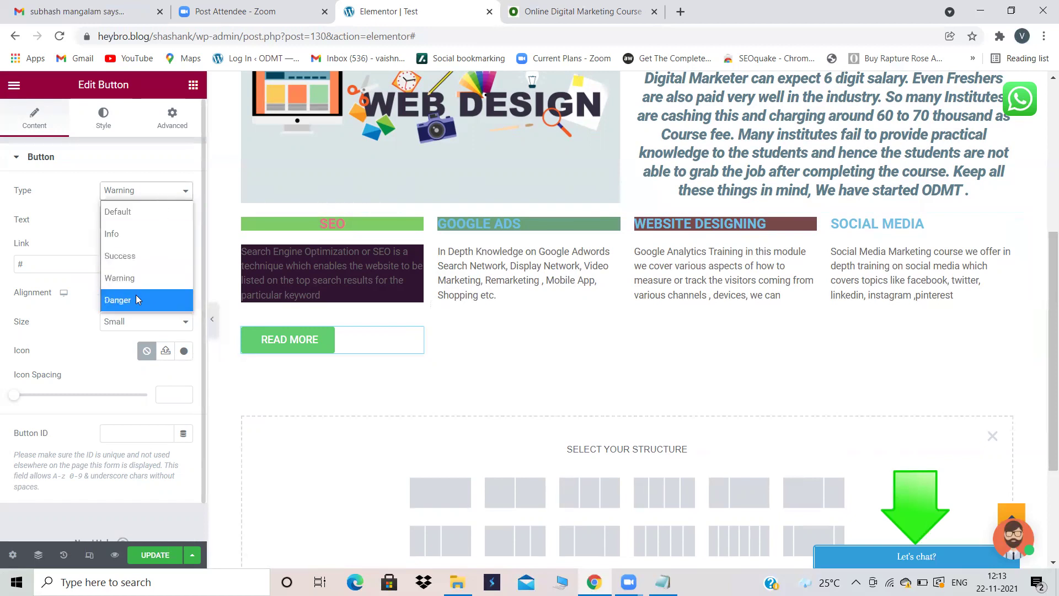
key("Escape")
left_click(181, 192)
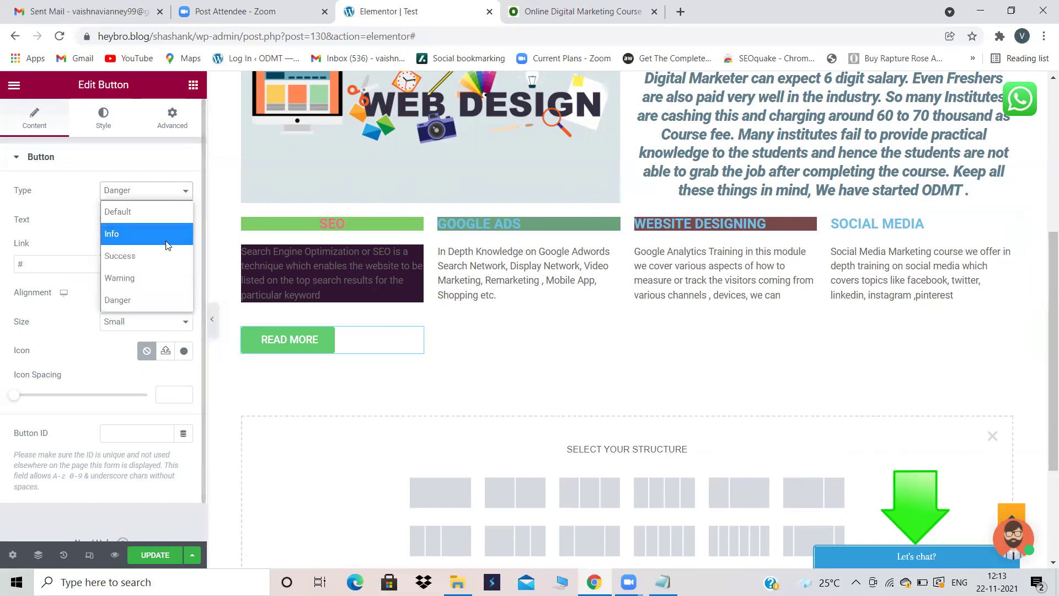
left_click(131, 280)
left_click(177, 196)
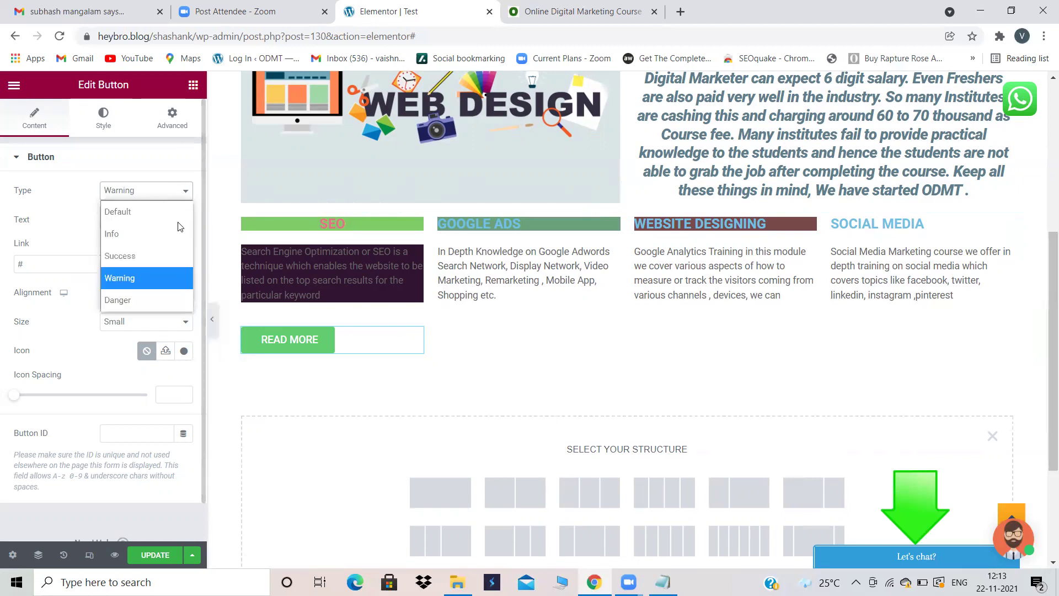
left_click(142, 302)
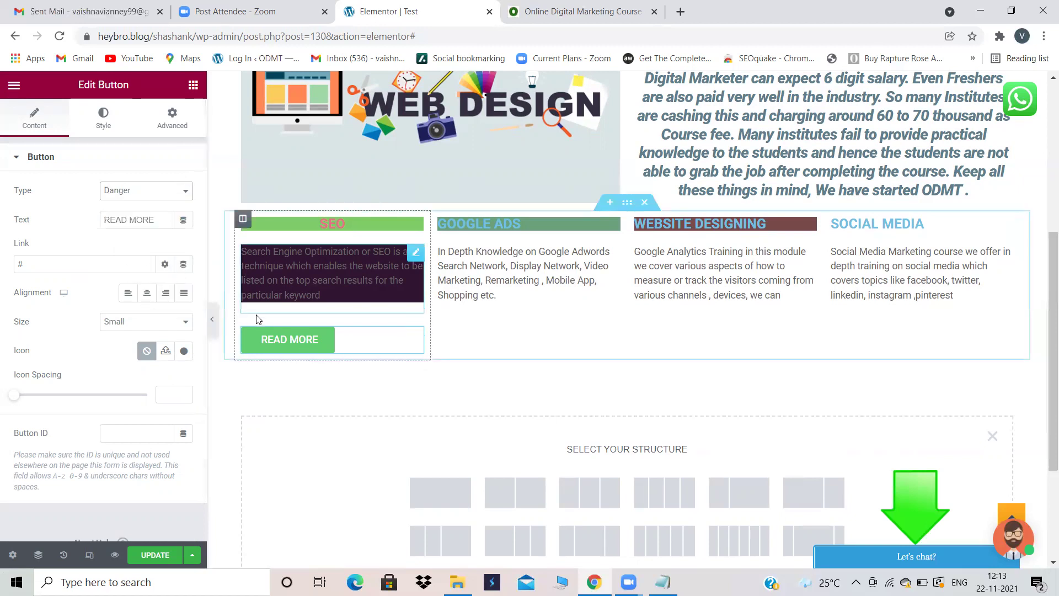
Try center and right alignment on the READ MORE button and settle on left alignment
left_click(56, 263)
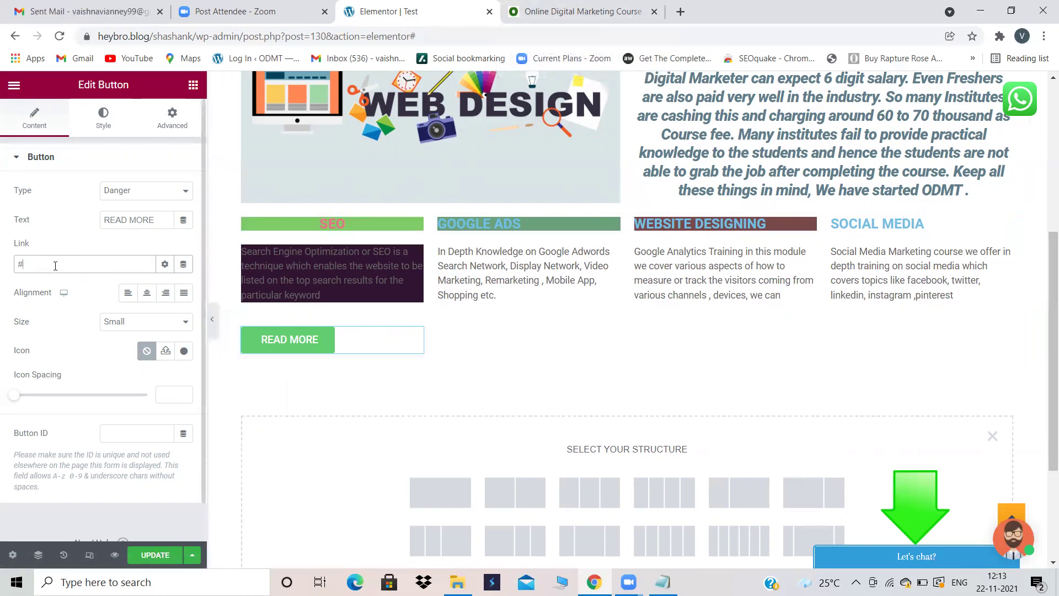
left_click(147, 292)
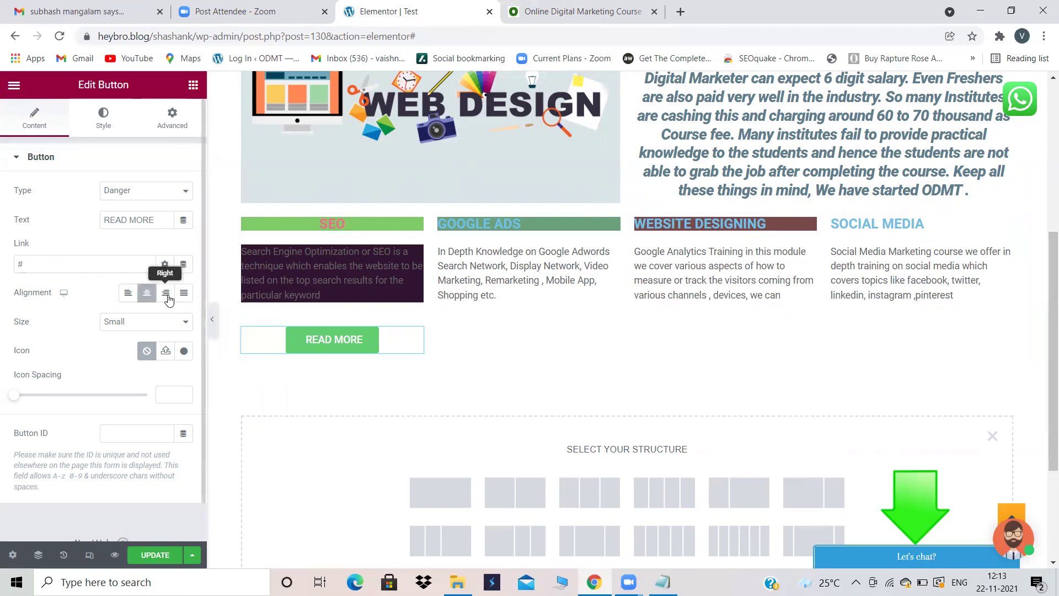
left_click(167, 298)
left_click(144, 295)
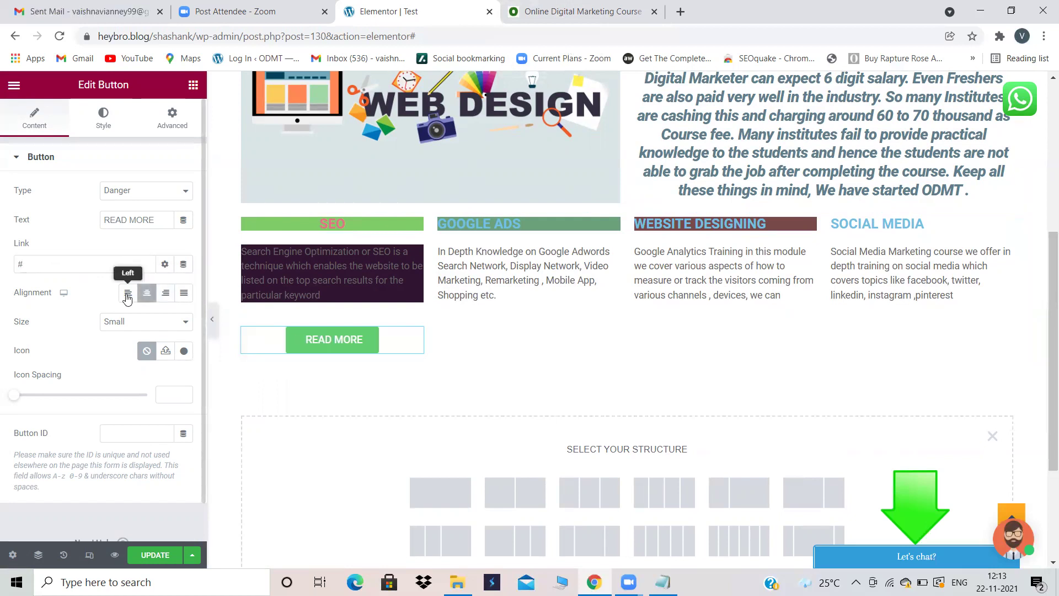
left_click(127, 298)
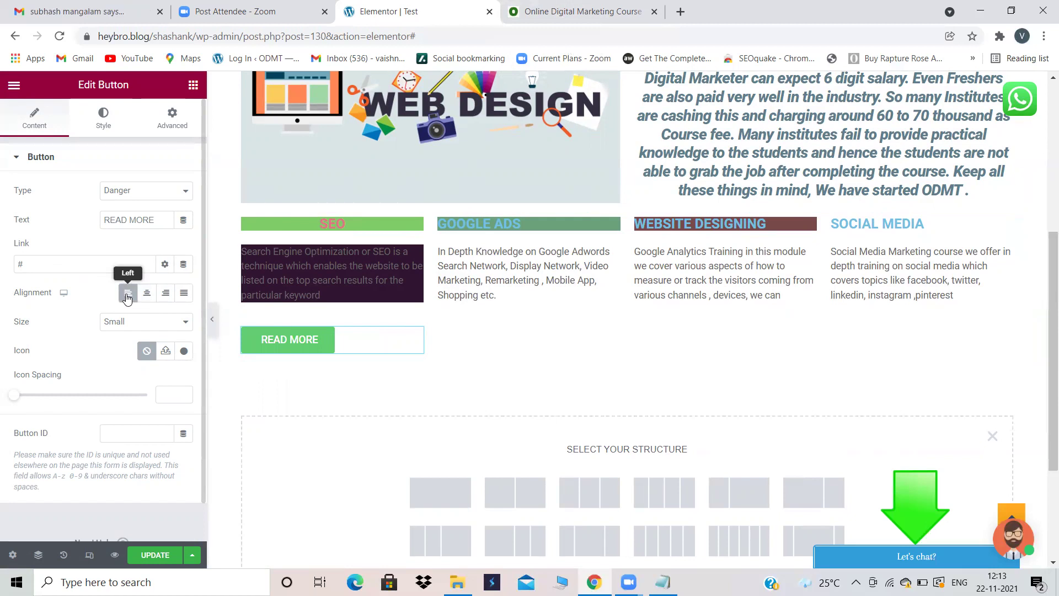
Try the Medium size on the READ MORE button and set it back to Small
left_click(175, 327)
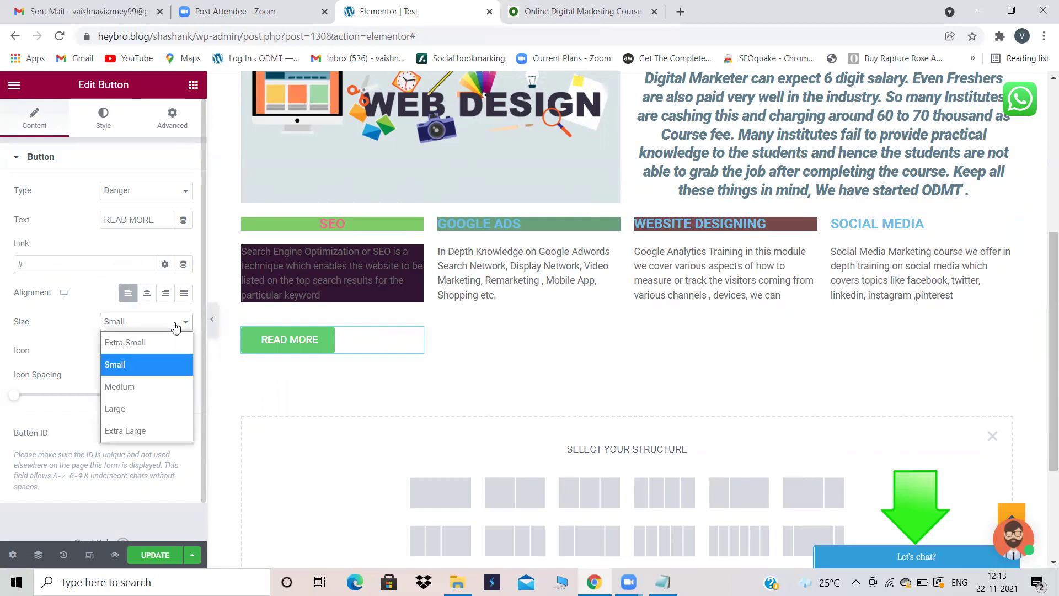
left_click(142, 385)
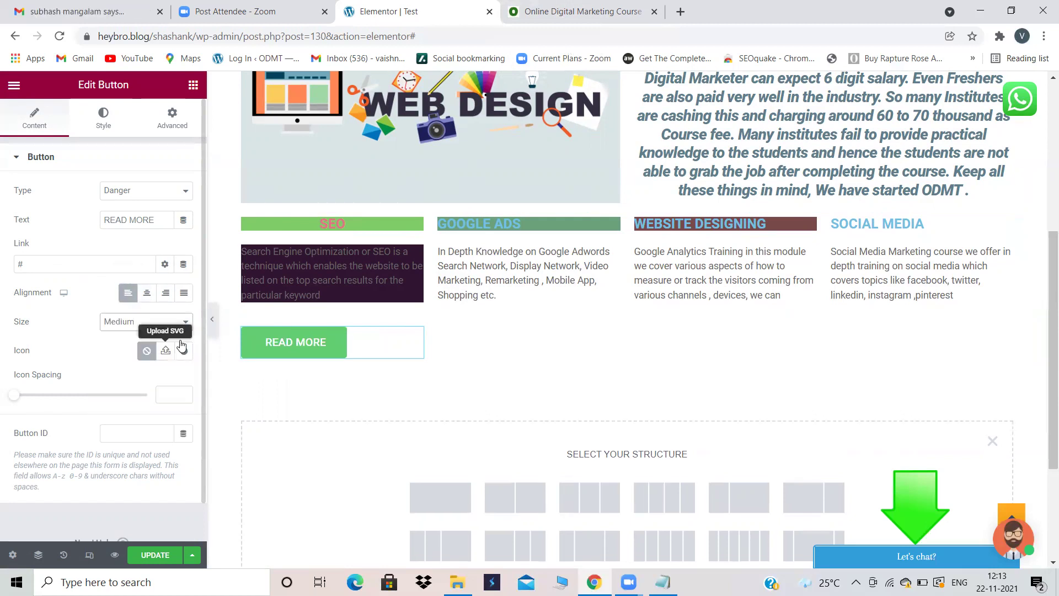
left_click(178, 323)
left_click(132, 363)
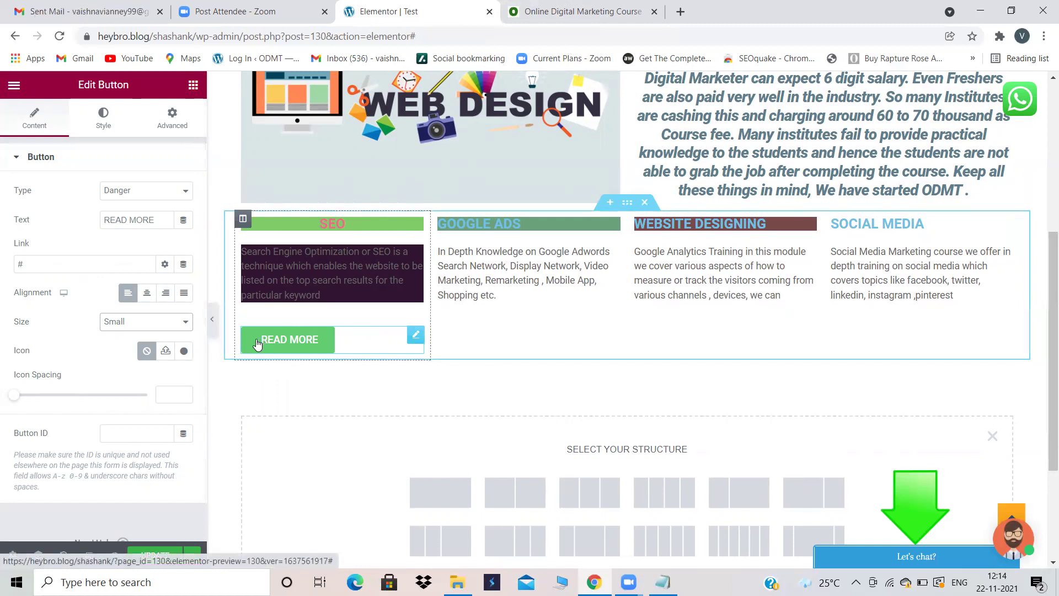
Add the right-pointing hand icon from the icon library to the READ MORE button
left_click(183, 351)
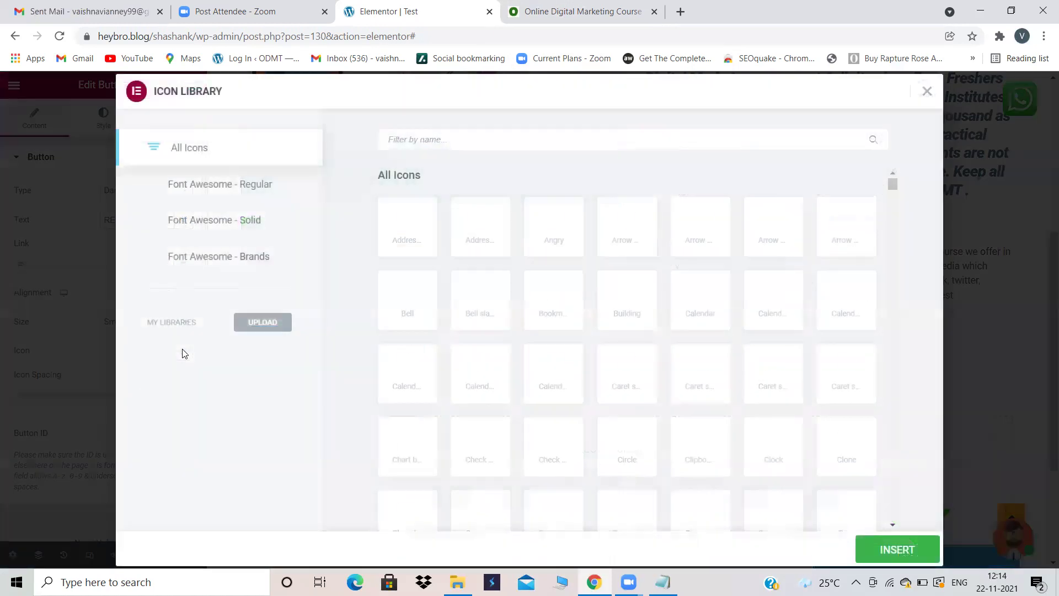
scroll(674, 406, "down", 6)
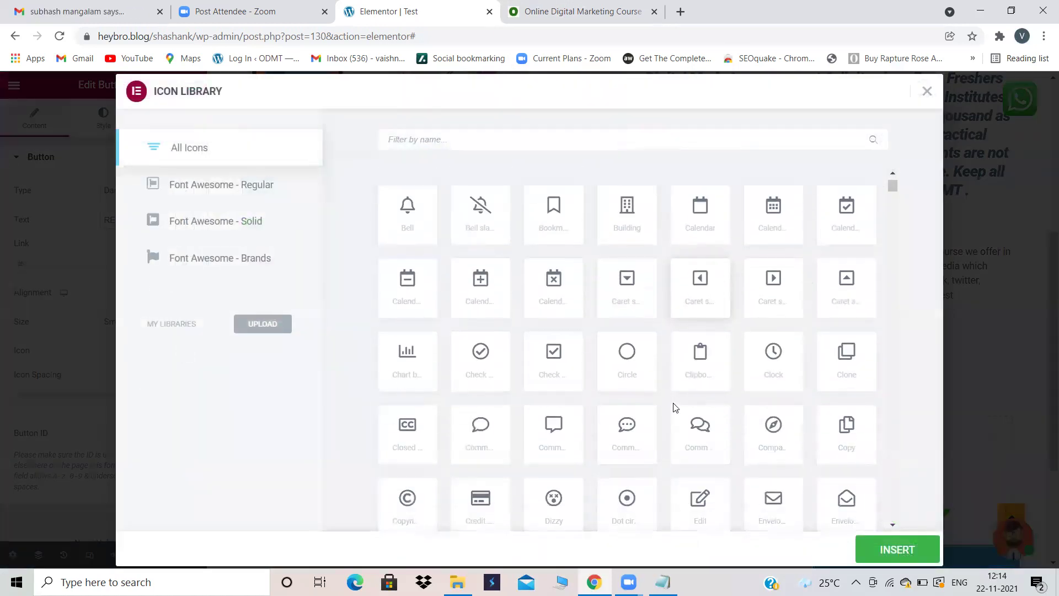
scroll(674, 407, "down", 7)
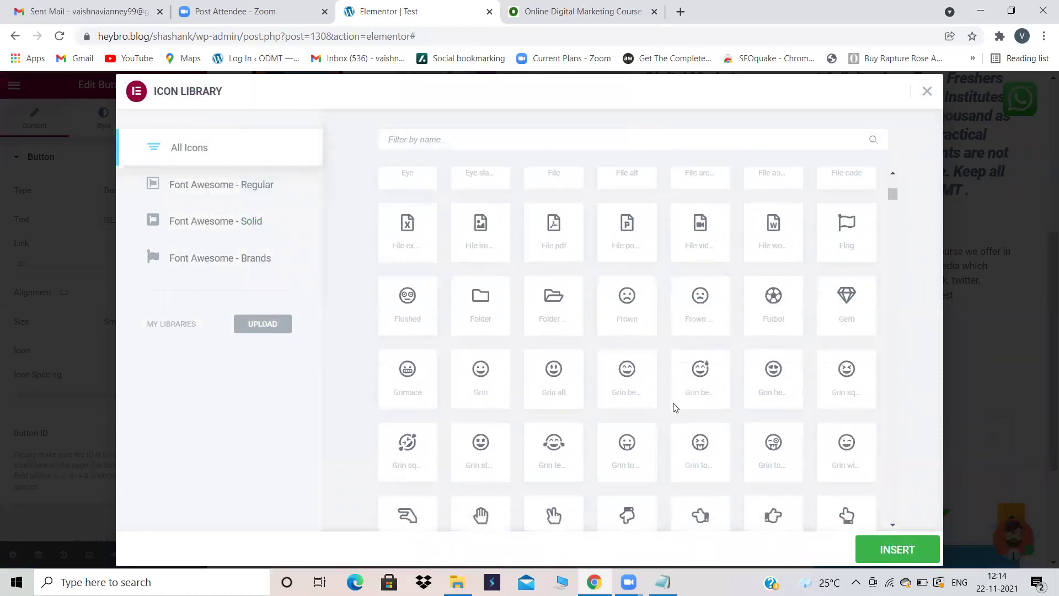
scroll(674, 407, "up", 1)
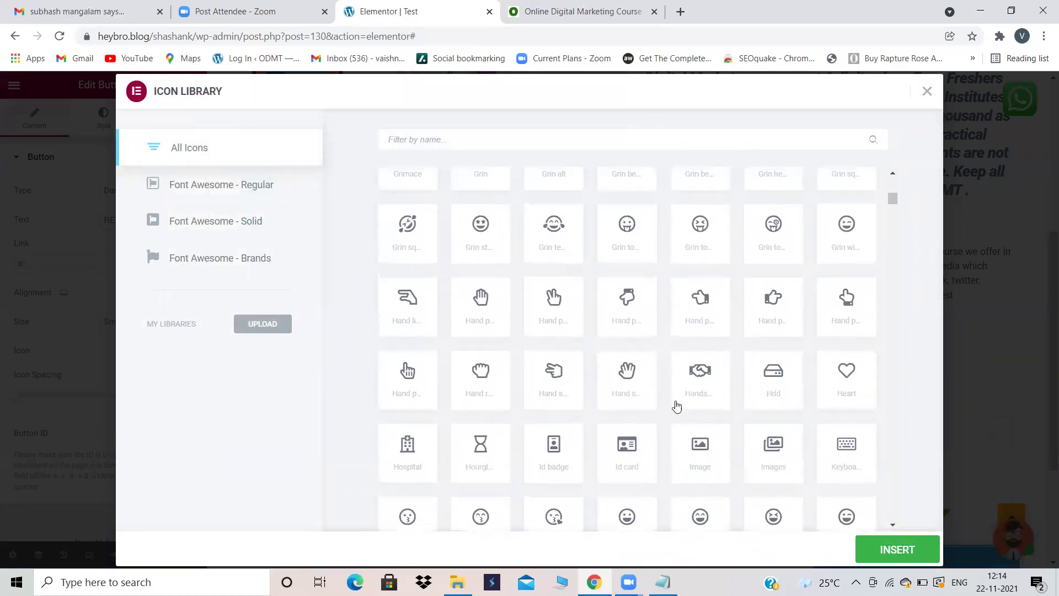
left_click(773, 315)
left_click(896, 549)
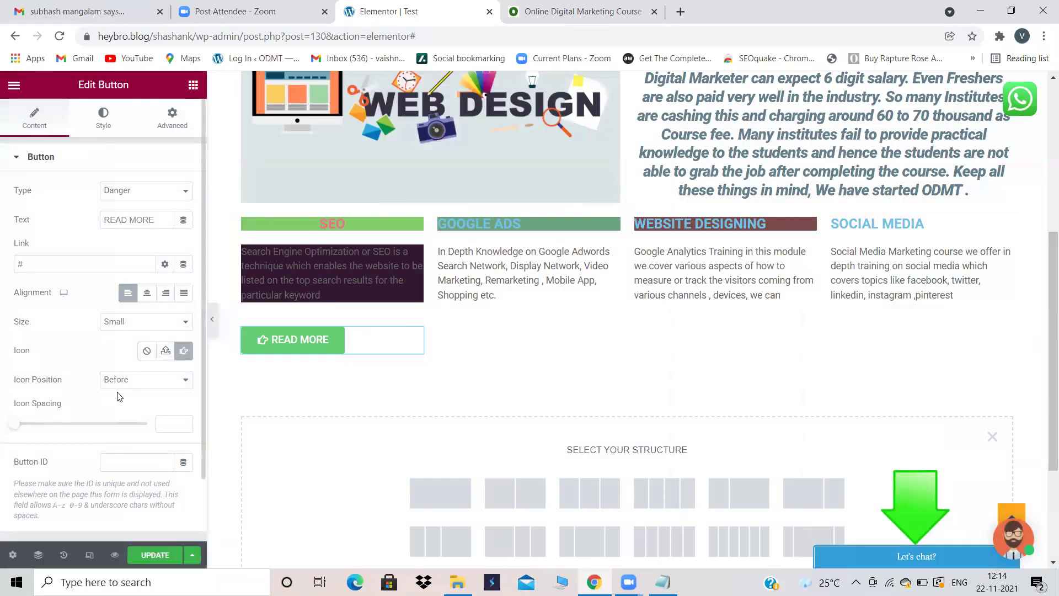
Try the After icon position on the READ MORE button and set it back to Before
left_click(175, 382)
left_click(175, 381)
left_click(174, 382)
left_click(141, 422)
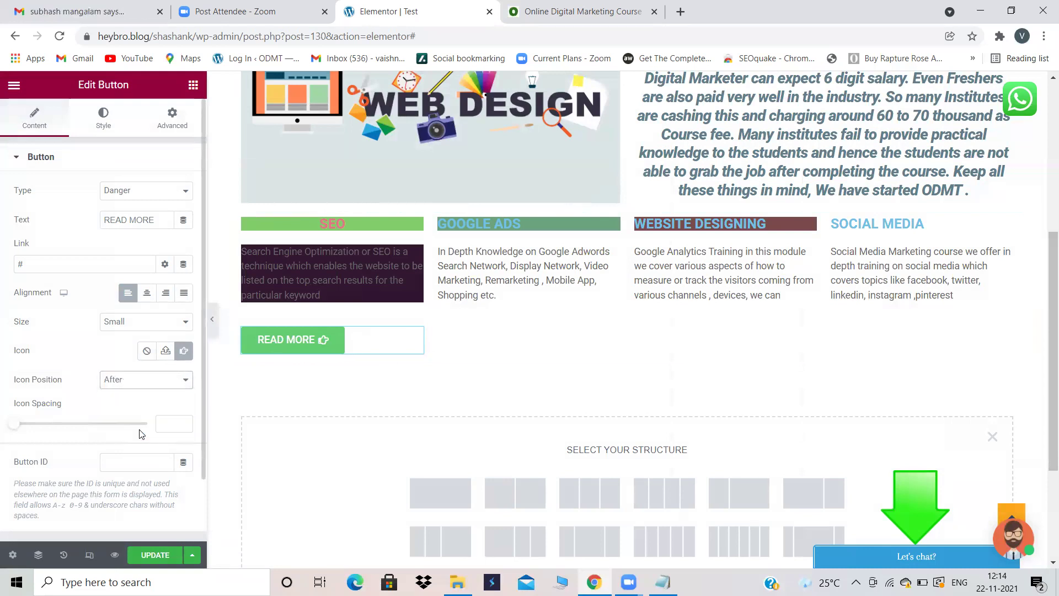
left_click(175, 379)
left_click(153, 399)
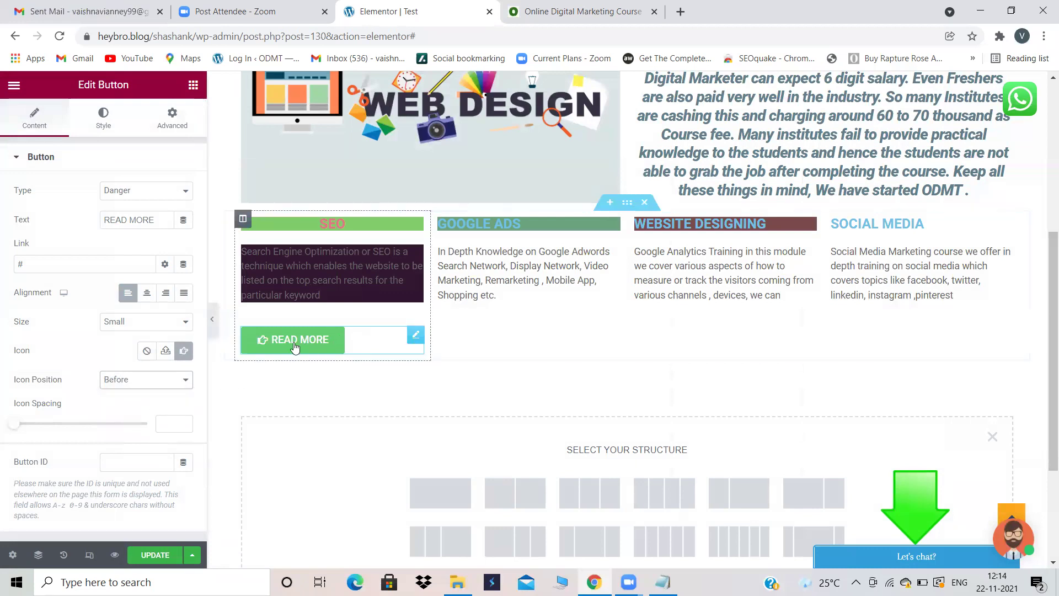
Set the icon spacing of the READ MORE button to 10
left_click_drag(14, 424, 41, 426)
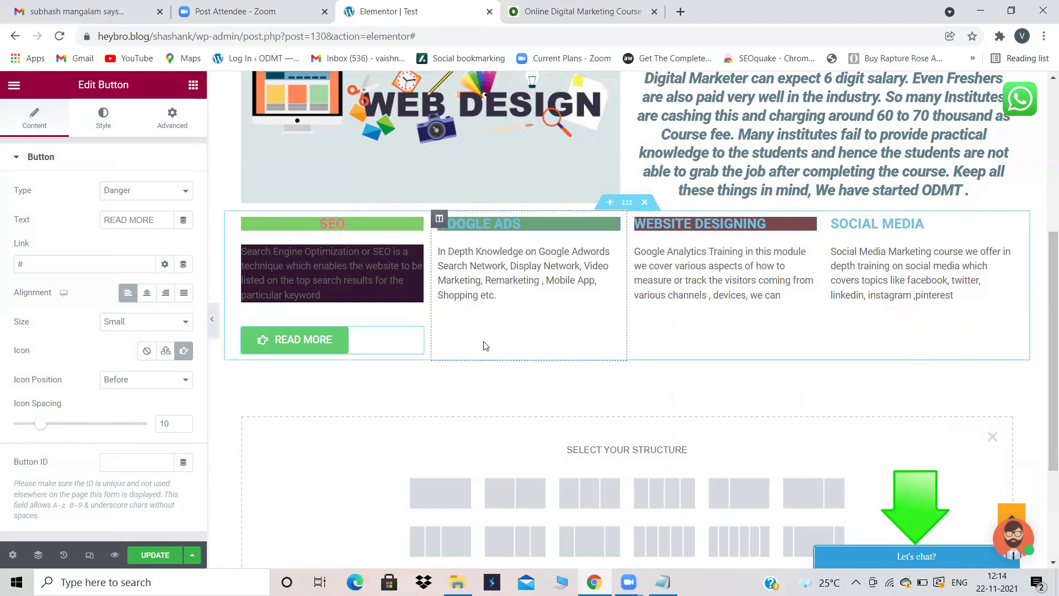
left_click(40, 262)
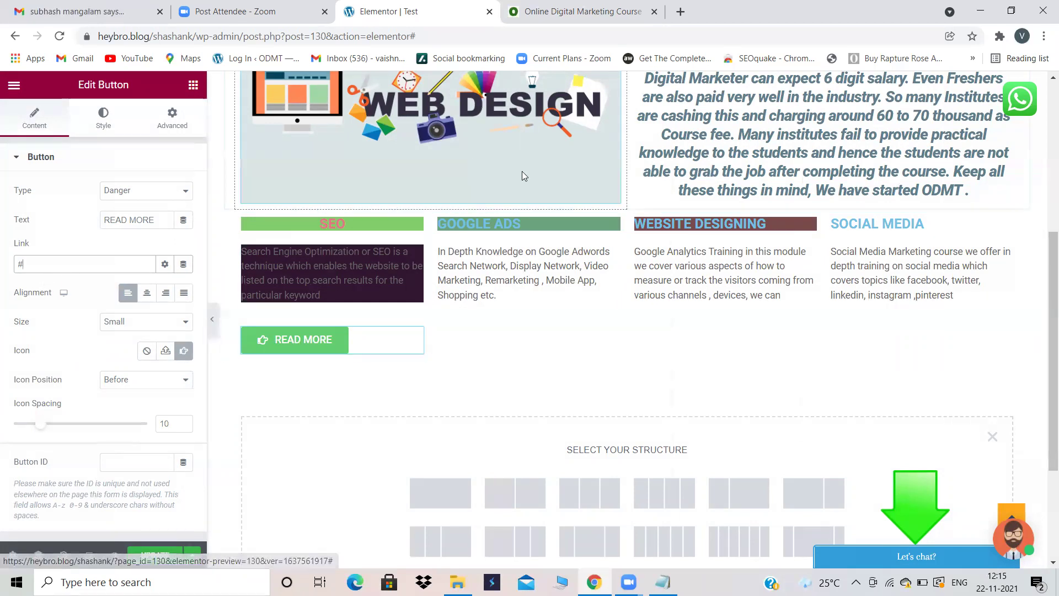
Add a single-column section below the course columns and place a Video widget in it
scroll(447, 437, "down", 3)
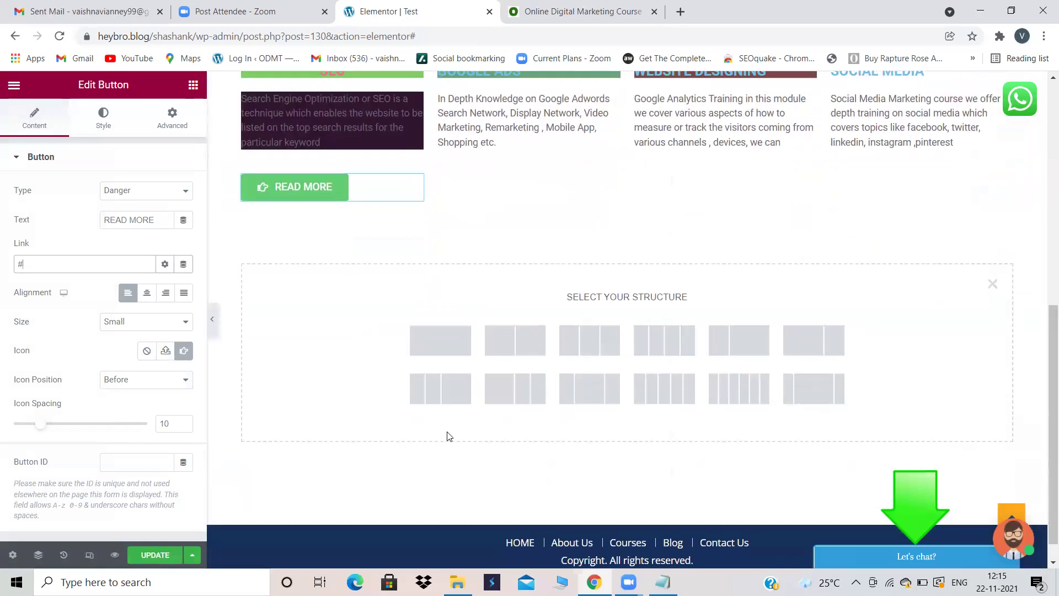
left_click(440, 344)
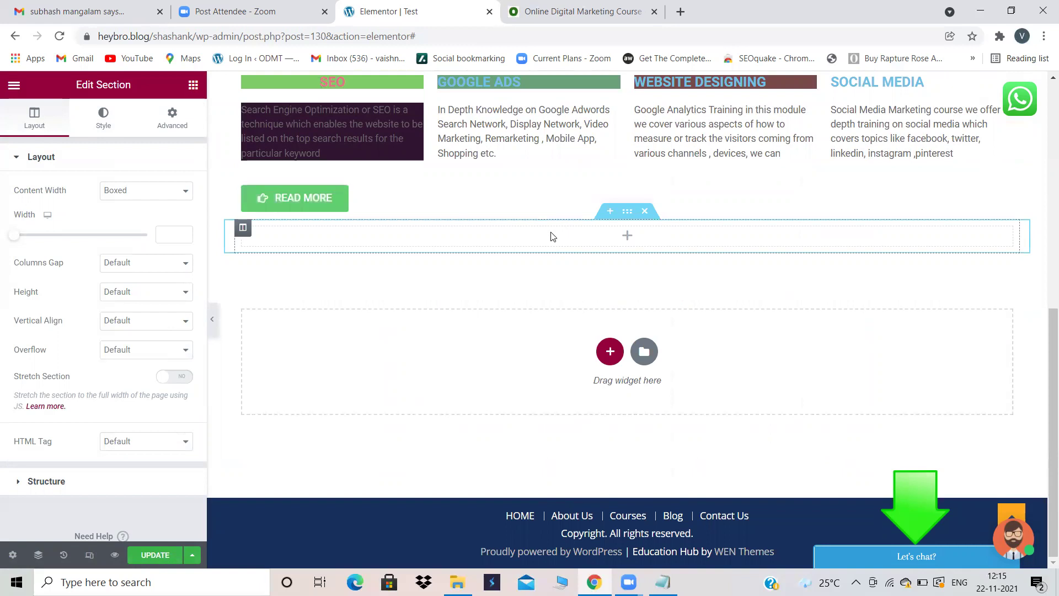
left_click(194, 90)
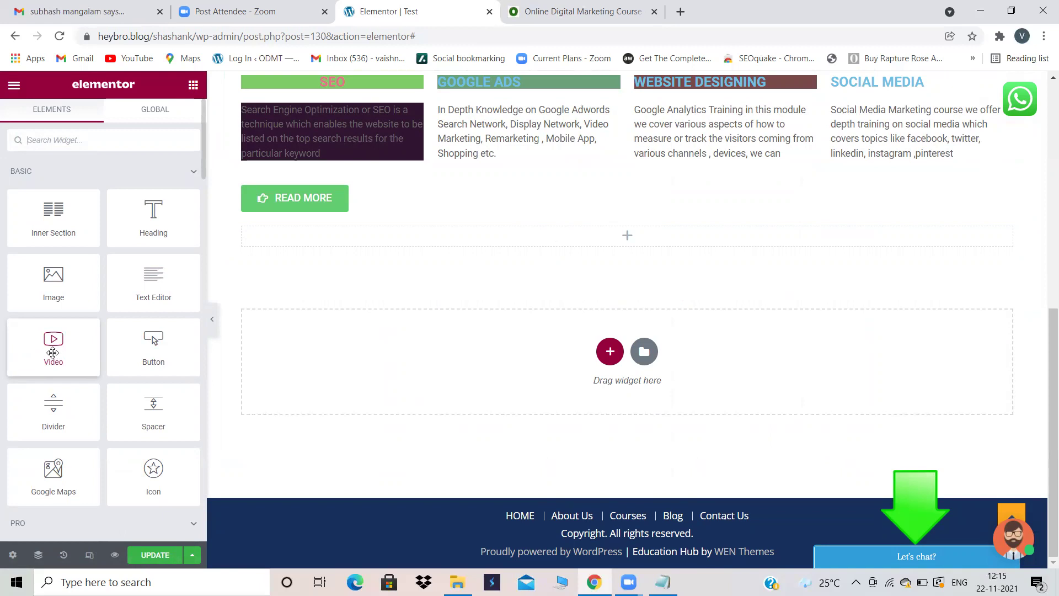
left_click_drag(53, 353, 485, 240)
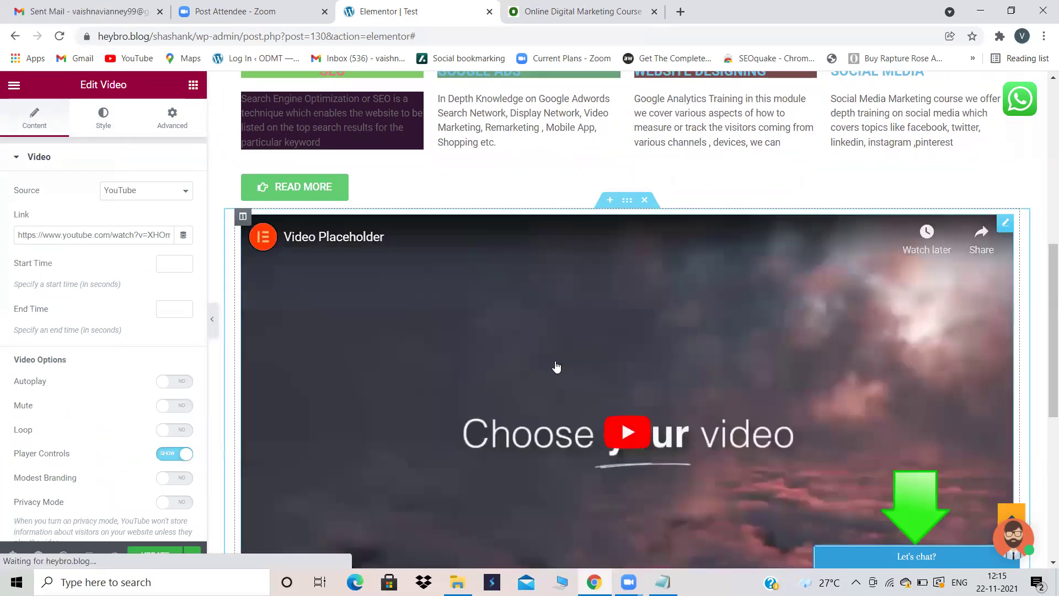
scroll(590, 388, "down", 3)
scroll(590, 388, "up", 3)
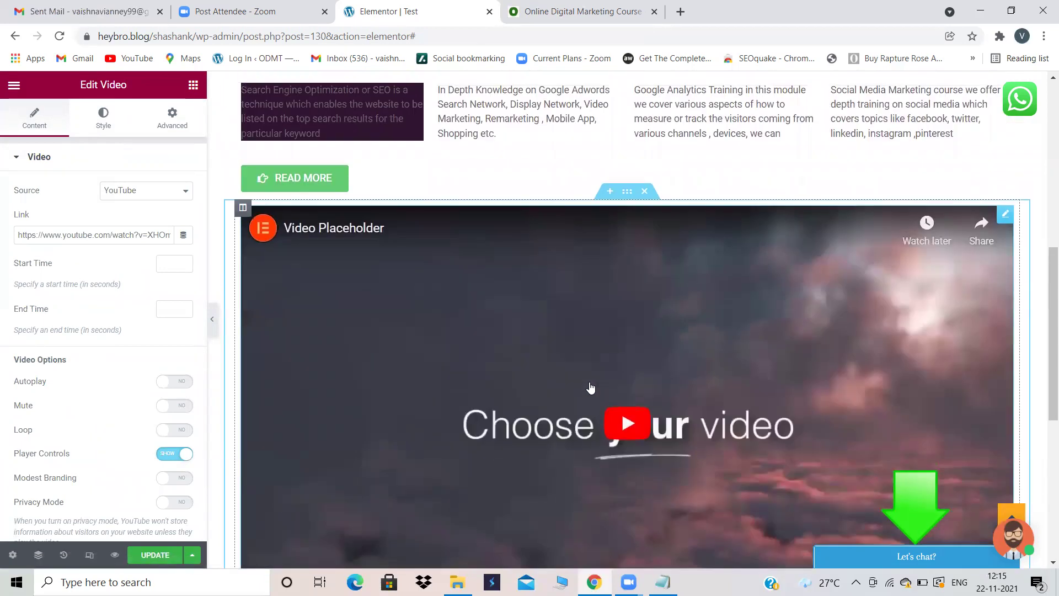
Try the Self Hosted source for the video and look over the other source options
left_click(187, 194)
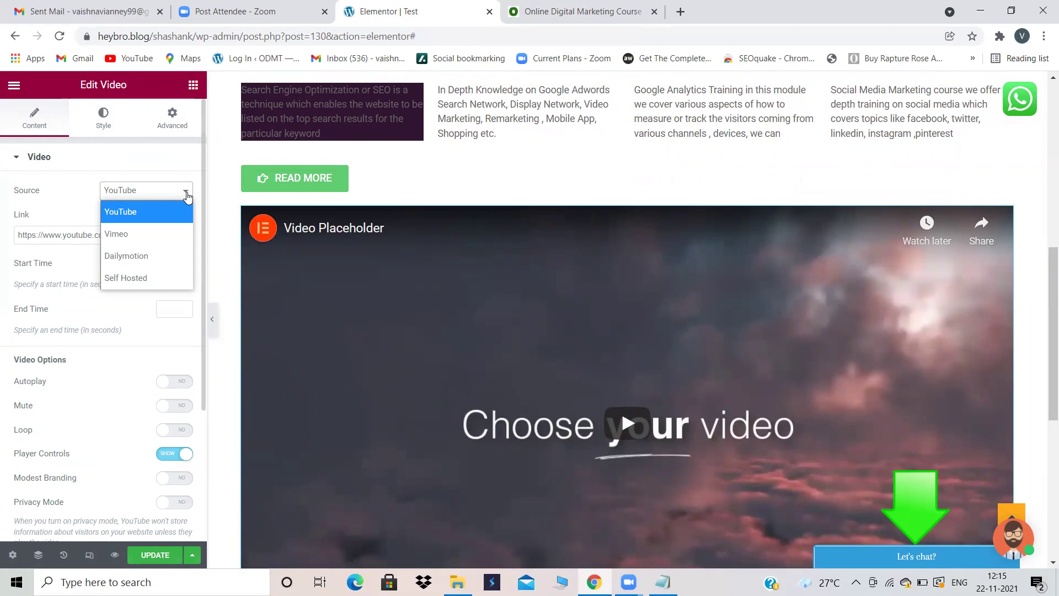
left_click(159, 278)
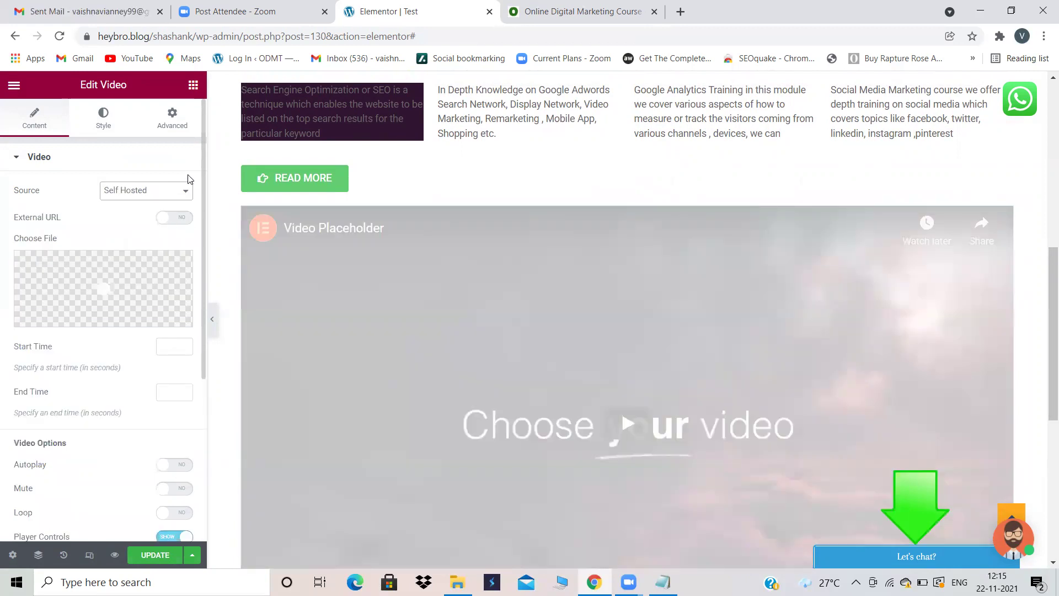
left_click(185, 192)
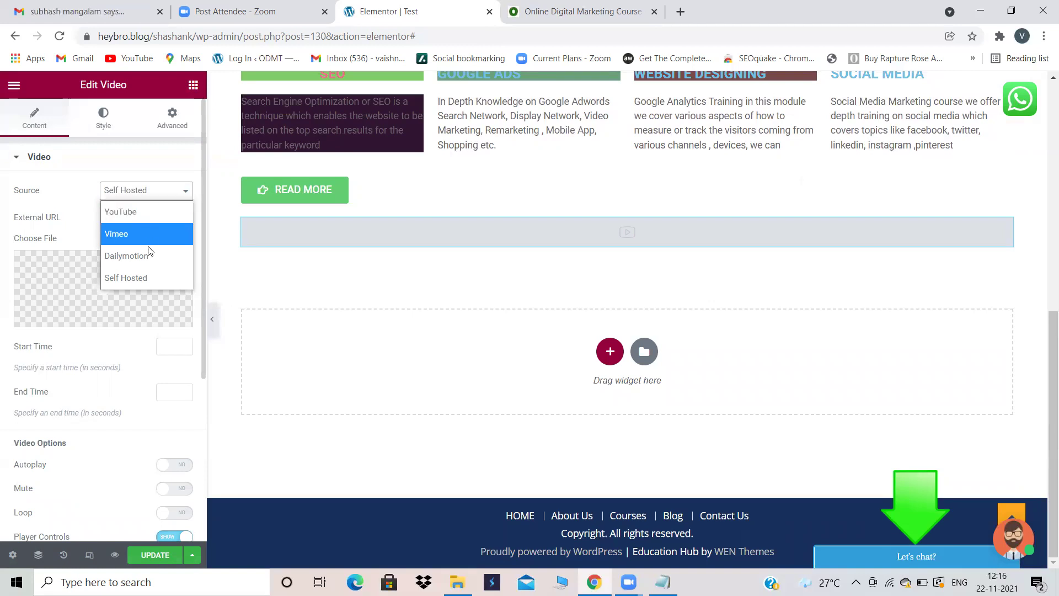
left_click(139, 277)
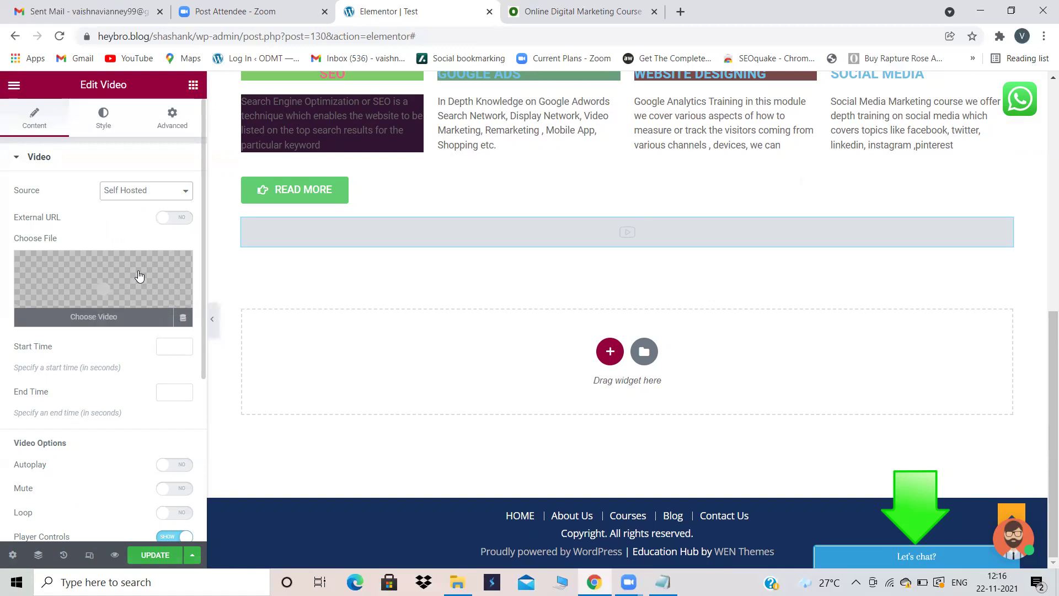
left_click(184, 193)
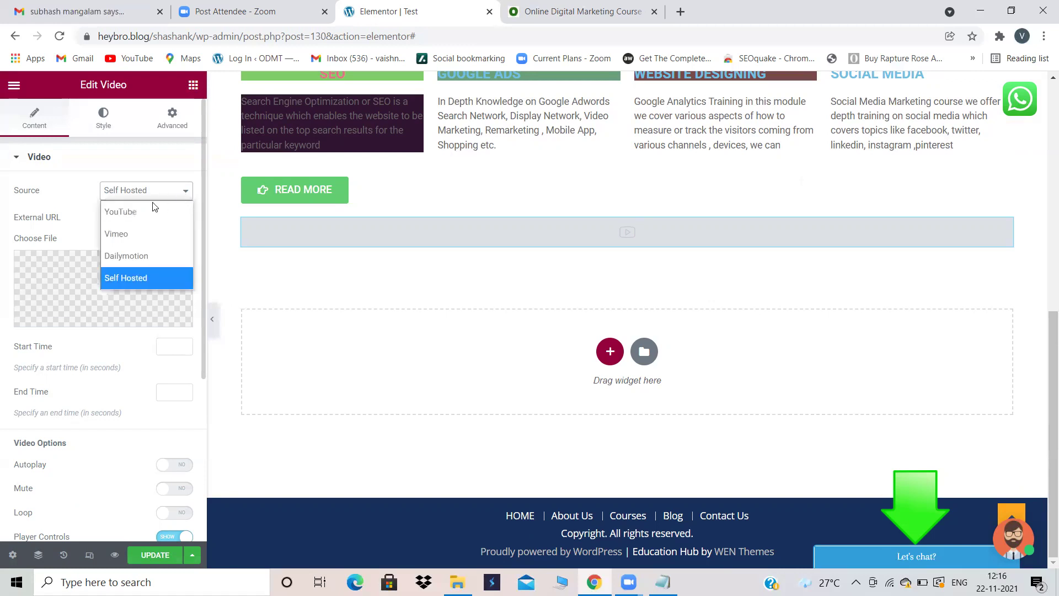
left_click(88, 215)
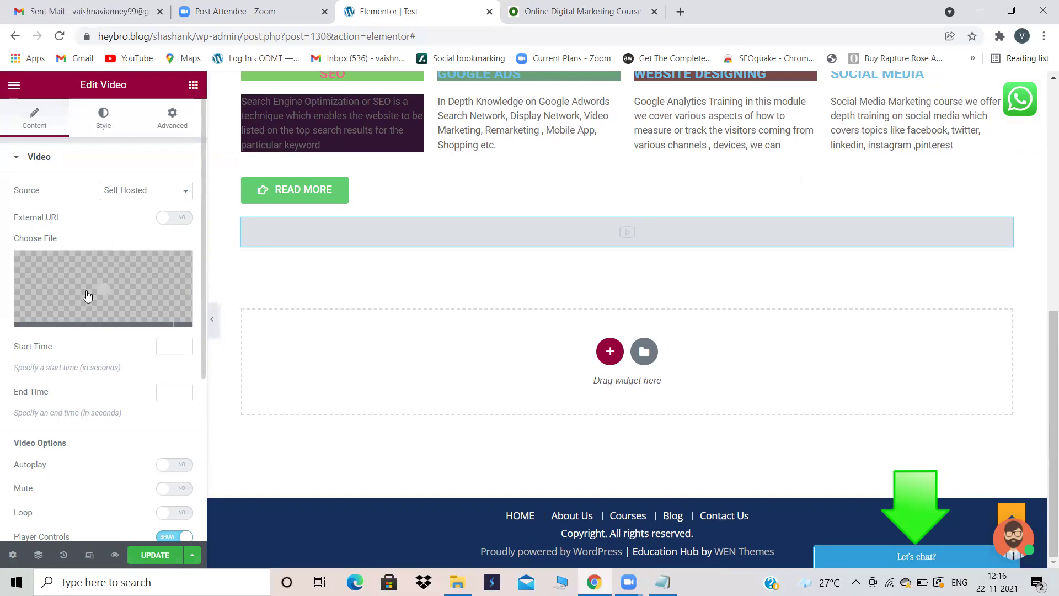
Look for a video file to upload in the ZOOM RECORDINGS folder on drive E, then close the file and media dialogs
left_click(97, 317)
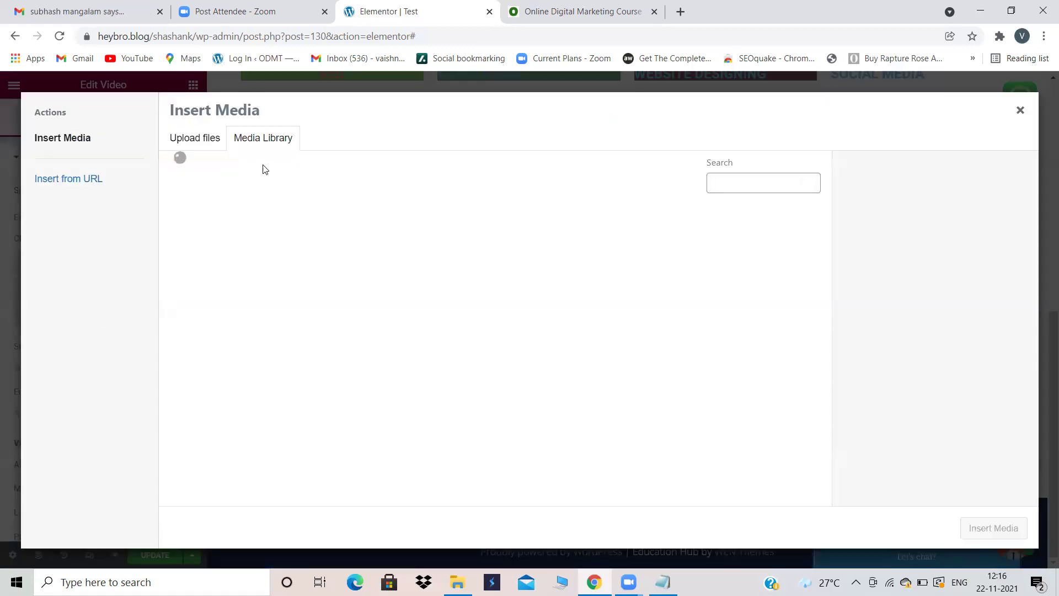
left_click(516, 365)
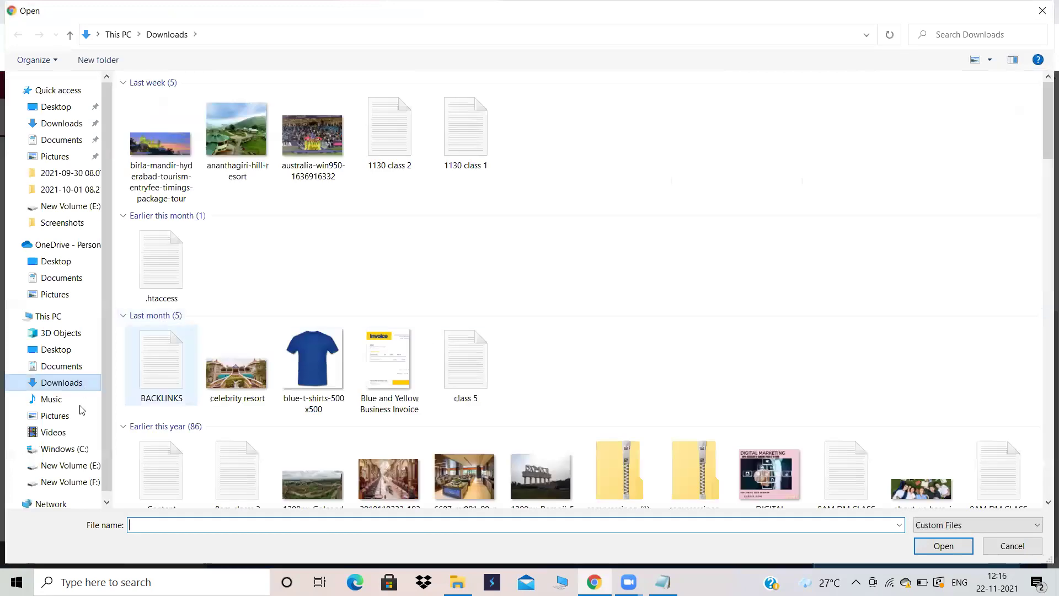
left_click(59, 449)
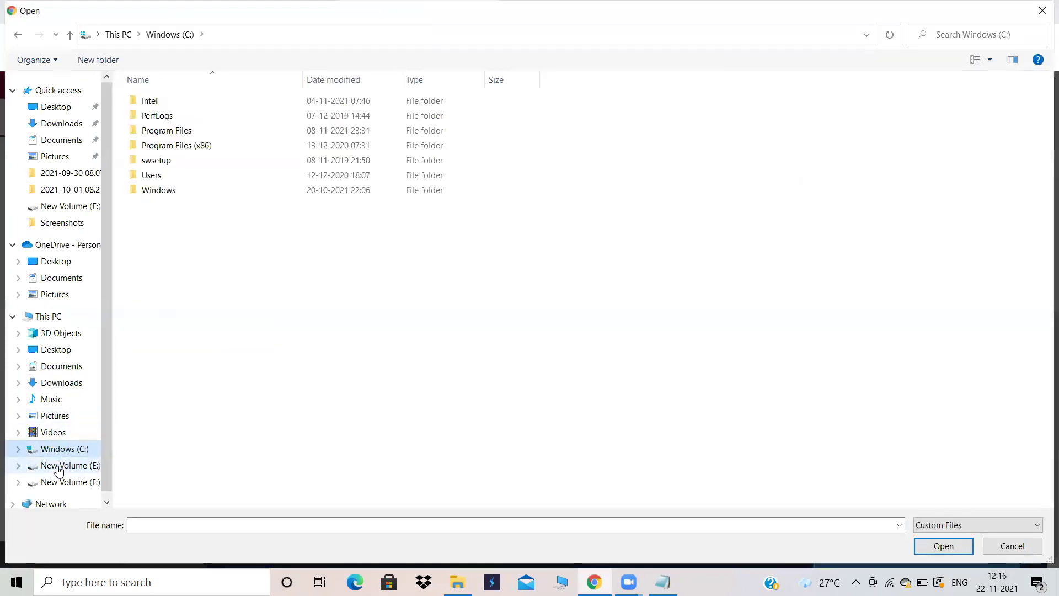
left_click(59, 468)
left_click(189, 101)
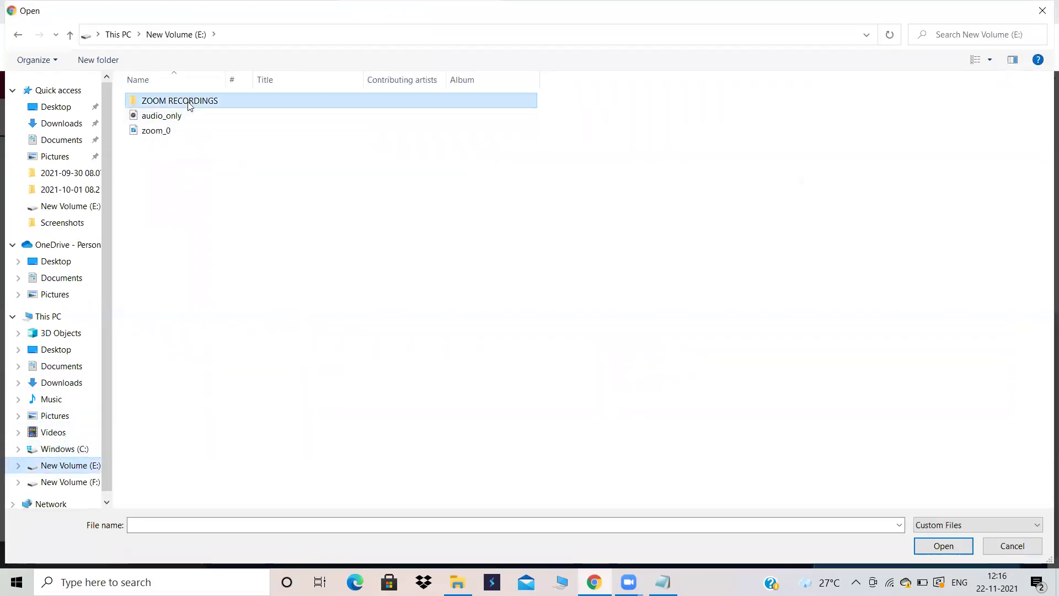
double_click(246, 105)
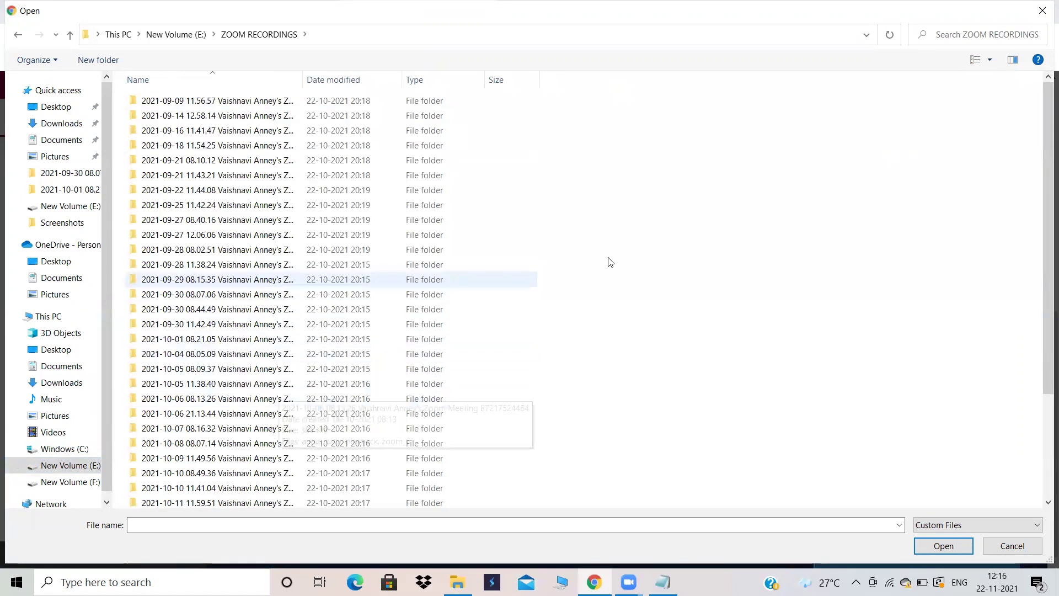
left_click(1041, 12)
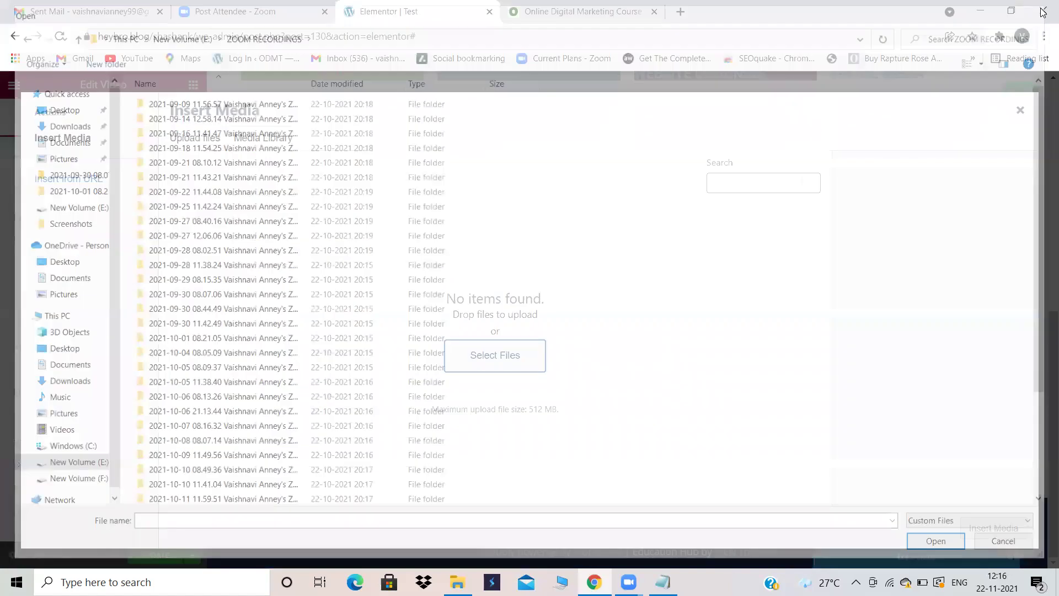
left_click(1021, 107)
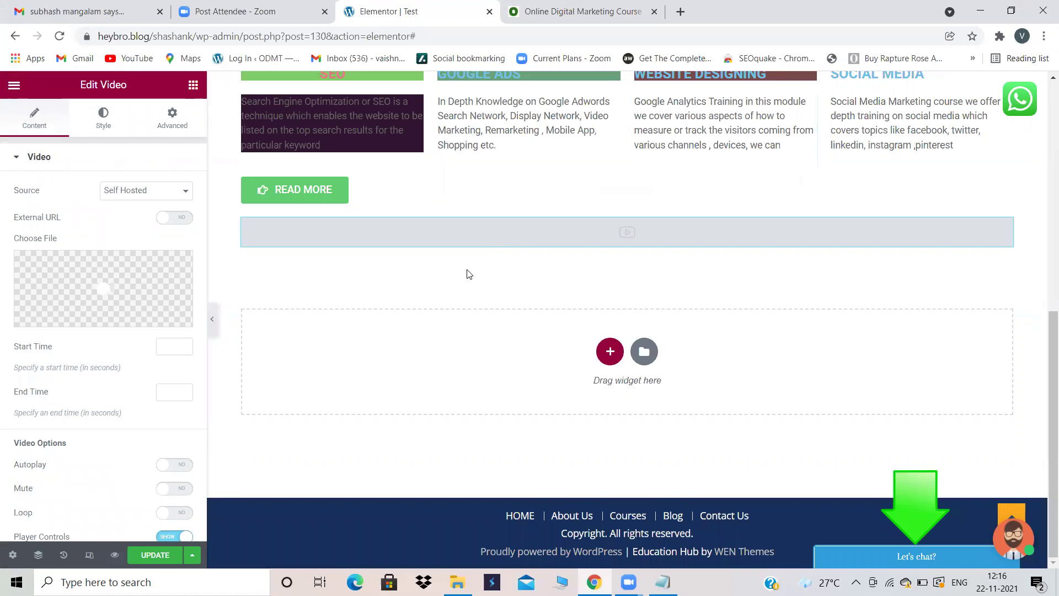
Set the video source to YouTube and clear the placeholder video link
left_click(180, 193)
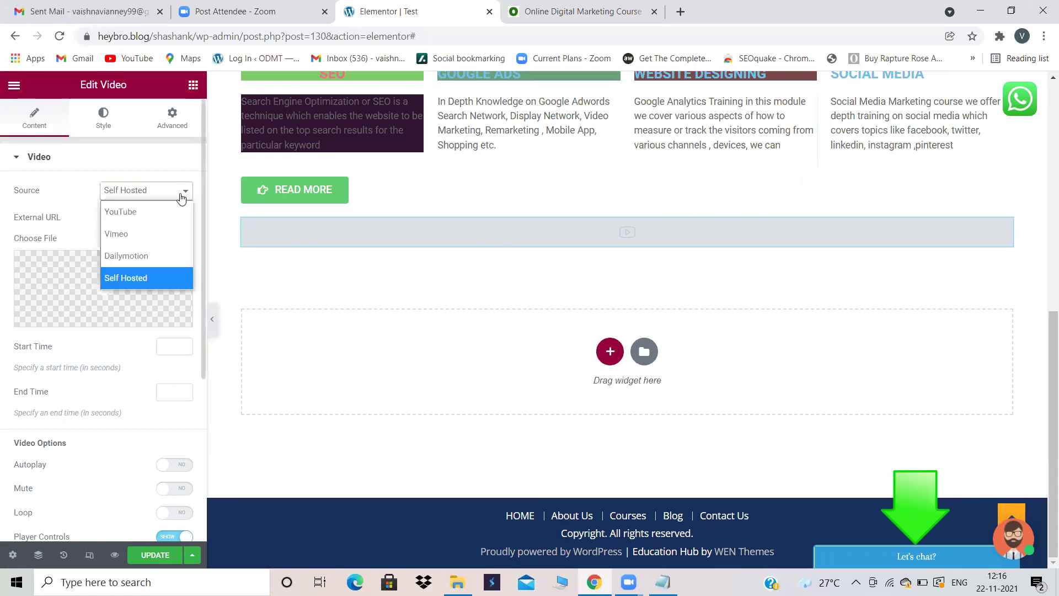
left_click(146, 210)
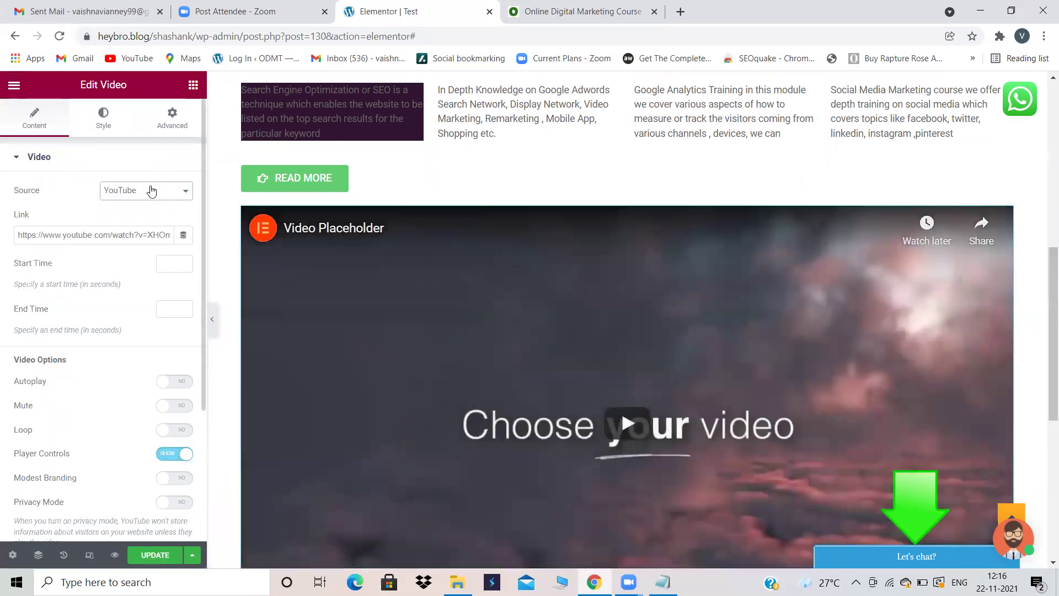
double_click(151, 234)
key("BackSpace")
key("BackSpace")
key("BackSpace")
key("BackSpace")
key("BackSpace")
key("BackSpace")
key("BackSpace")
key("BackSpace")
key("BackSpace")
key("BackSpace")
key("BackSpace")
key("BackSpace")
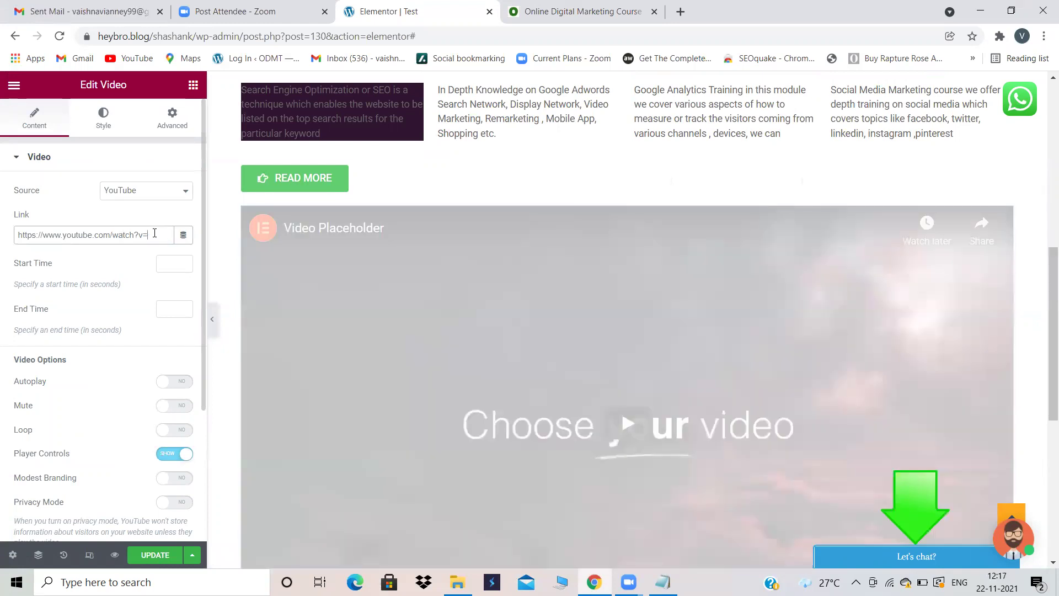
key("BackSpace")
key("BackSpace")
key("BackSpace")
key("BackSpace")
key("BackSpace")
key("BackSpace")
key("BackSpace")
key("BackSpace")
key("BackSpace")
key("BackSpace")
key("BackSpace")
key("BackSpace")
key("BackSpace")
key("BackSpace")
key("BackSpace")
key("BackSpace")
key("BackSpace")
key("BackSpace")
key("BackSpace")
key("BackSpace")
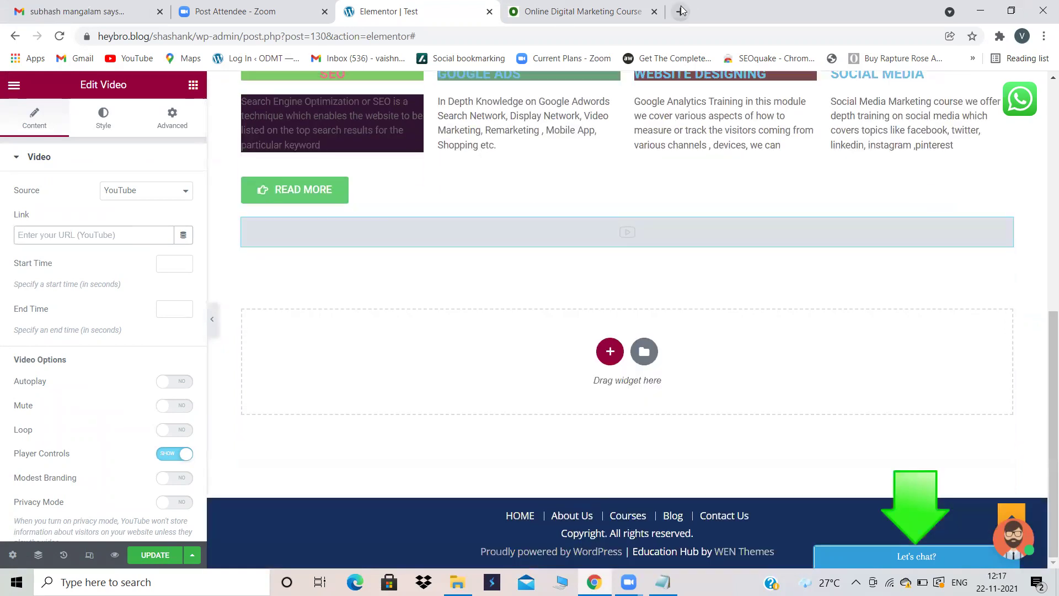
Open YouTube in a new browser tab and search it for ODMT DEMO
left_click(679, 11)
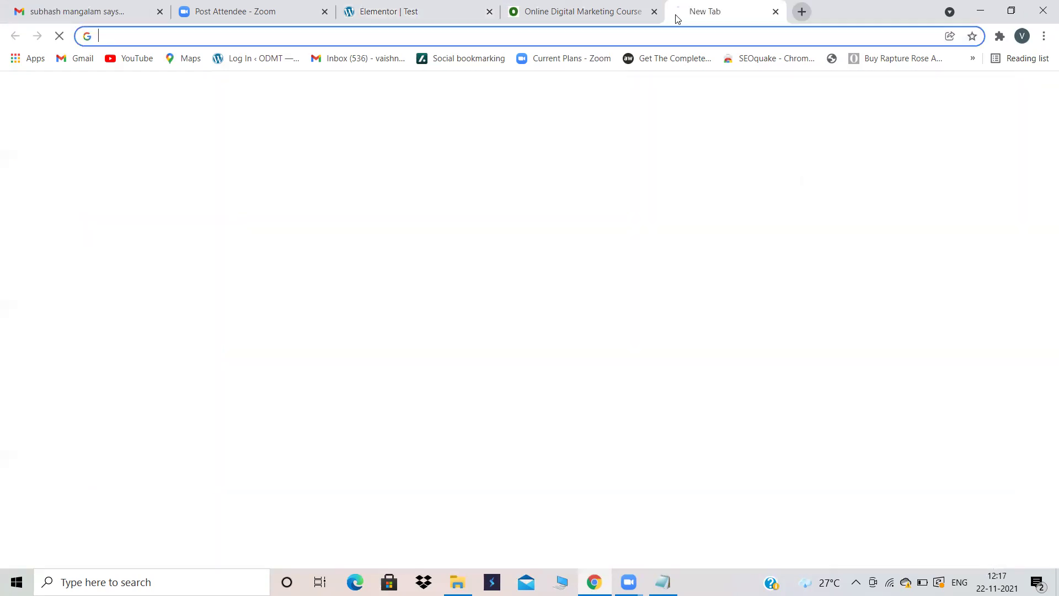
left_click(153, 60)
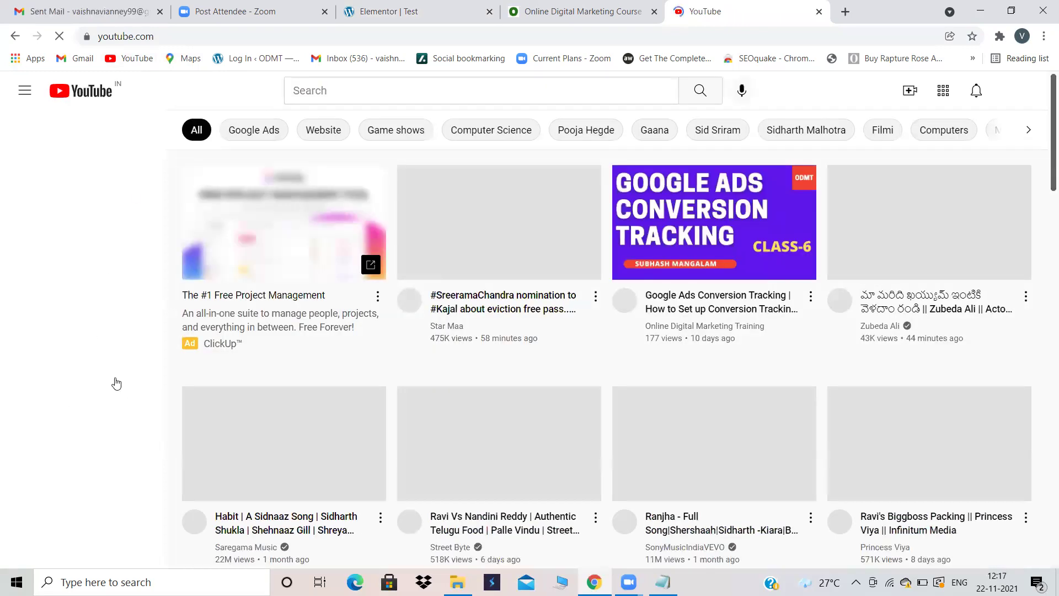
left_click(71, 390)
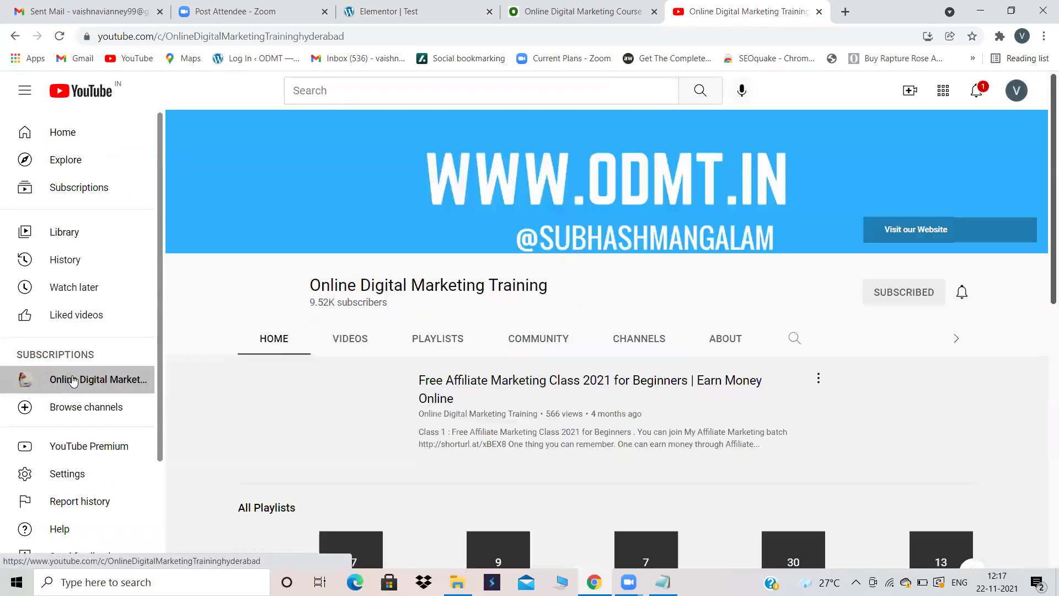
left_click(519, 87)
type("ODM")
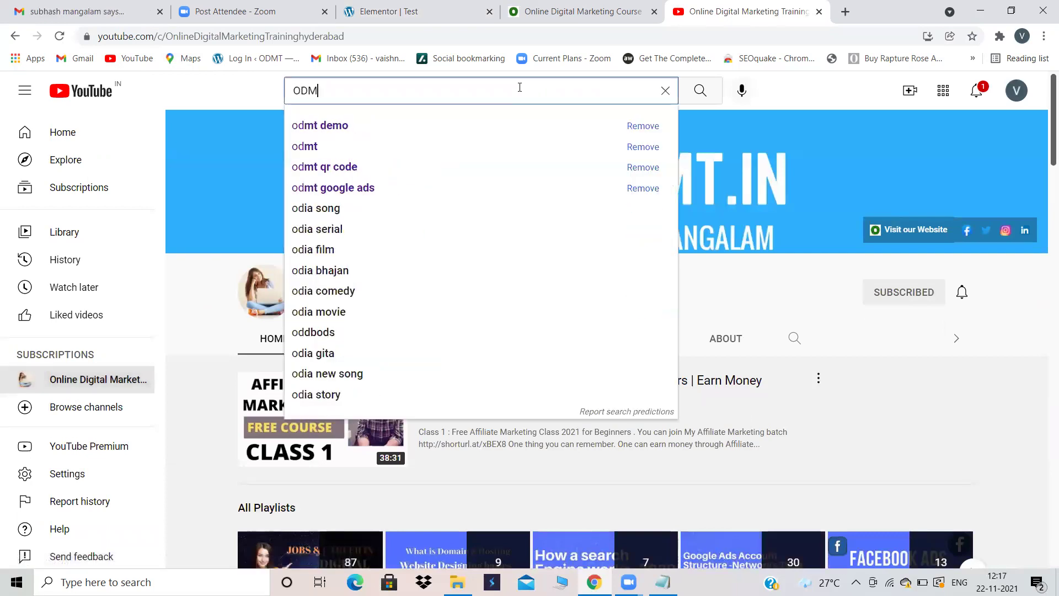
type("T DEMO")
key("Return")
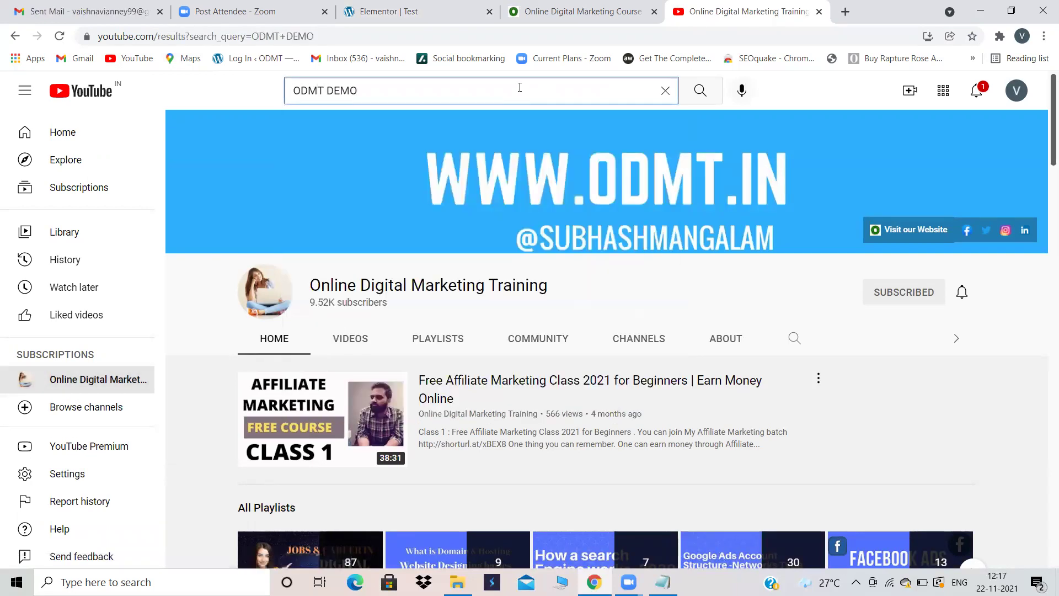
Open the Free Digital Marketing Course Demo video from the results and copy its share link
scroll(799, 257, "down", 7)
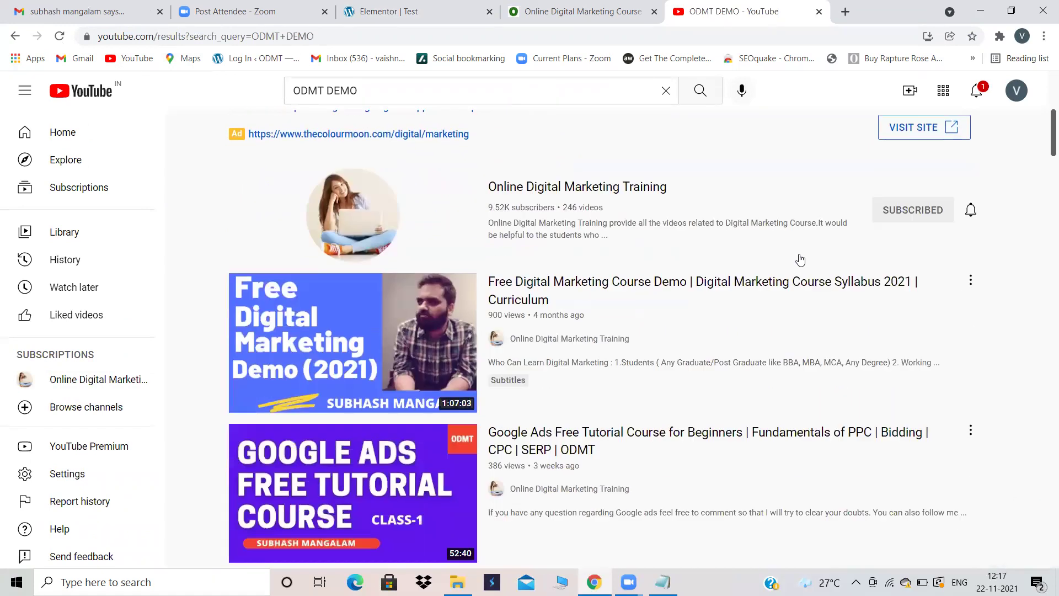
left_click(358, 359)
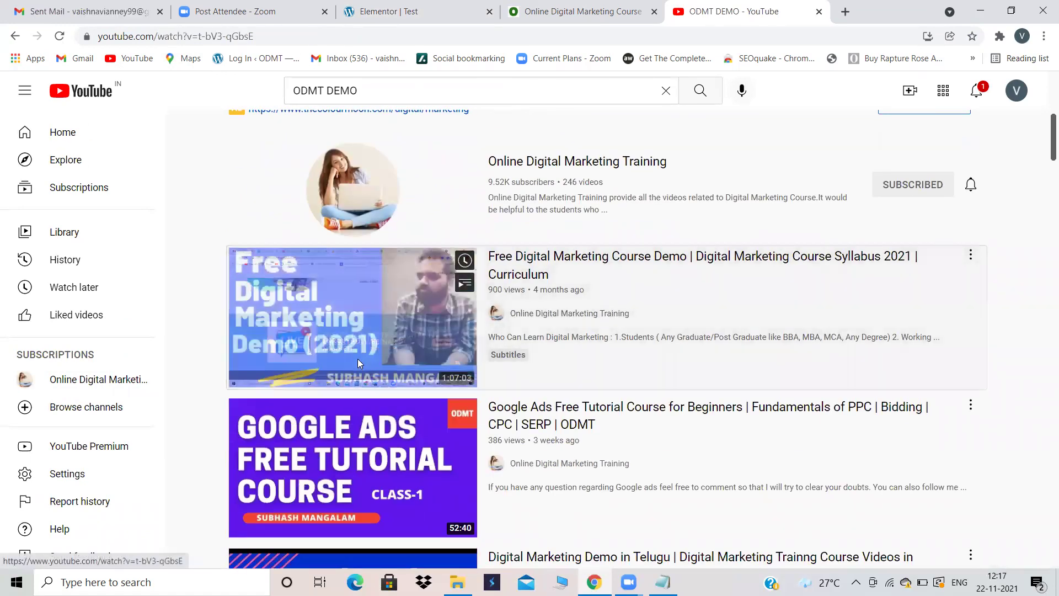
scroll(292, 339, "down", 1)
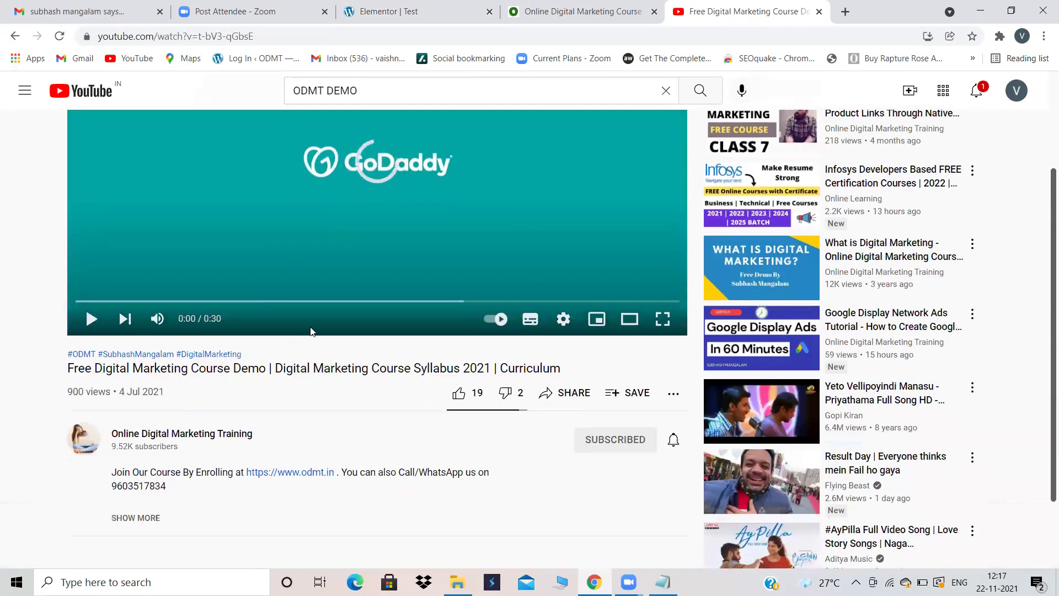
left_click(553, 398)
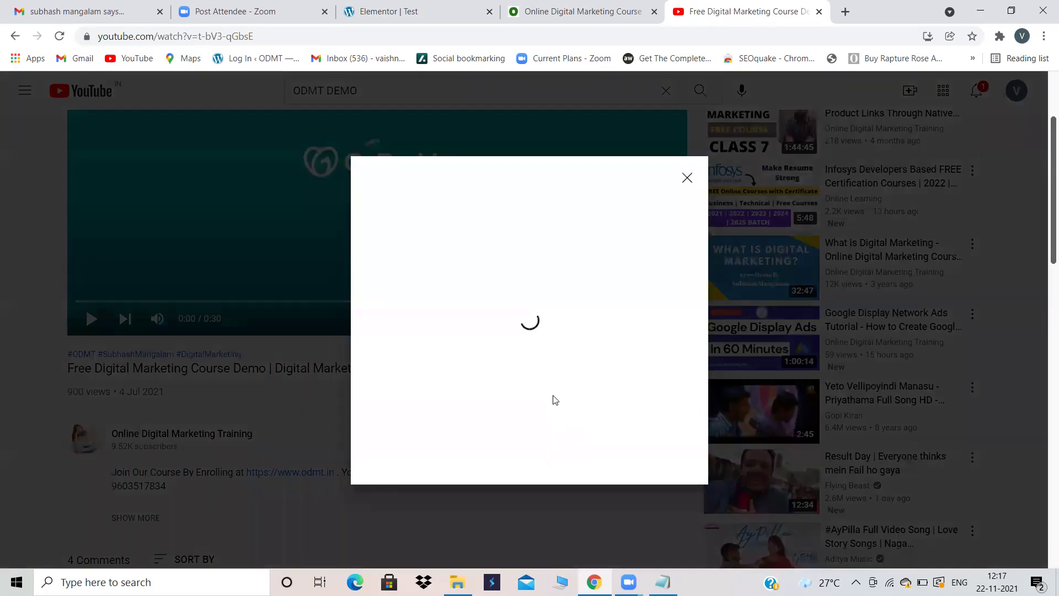
left_click(655, 362)
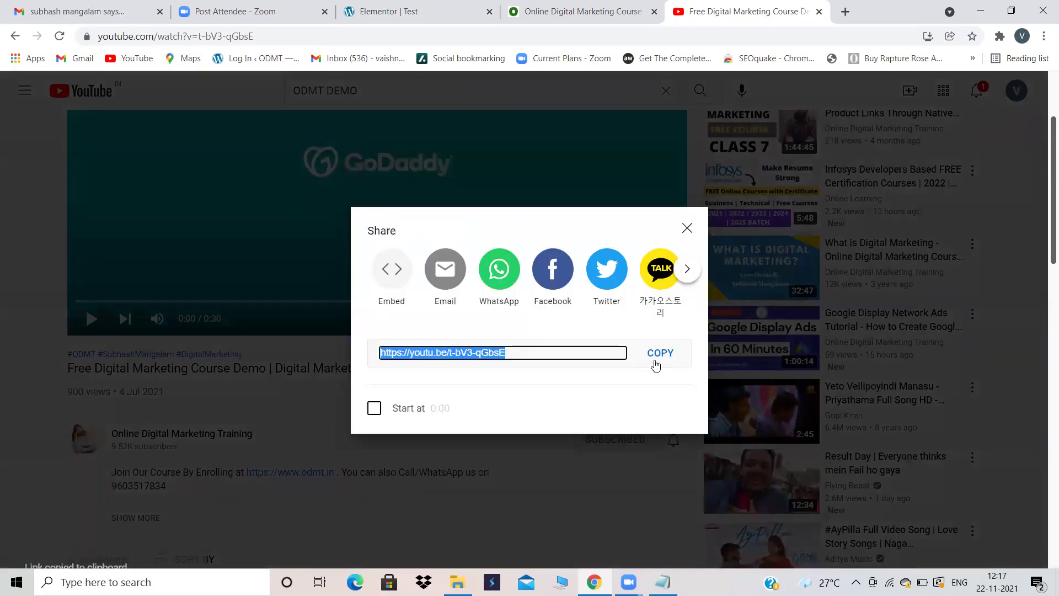
left_click(429, 10)
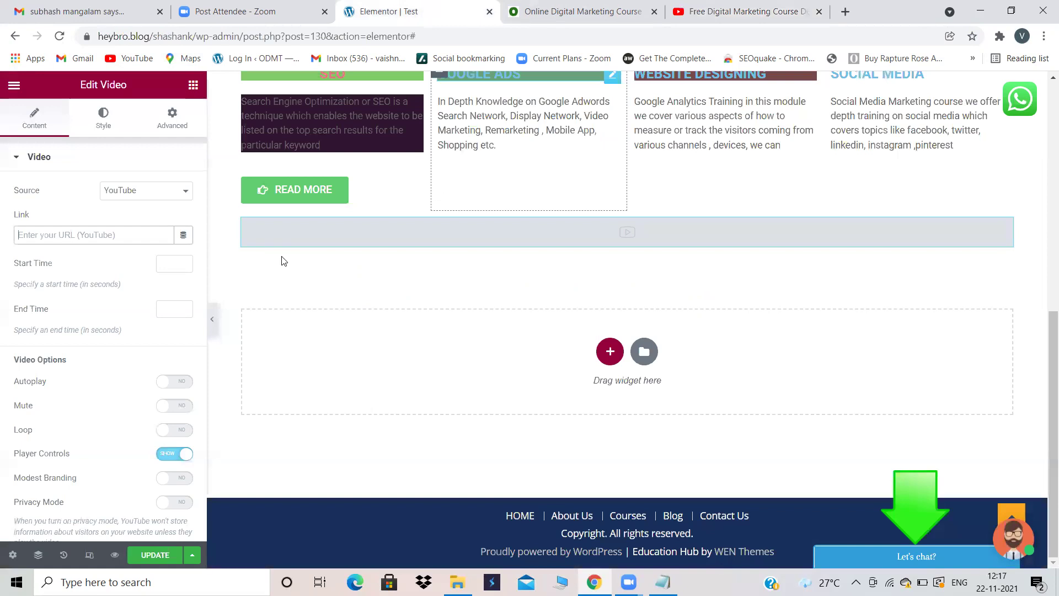
left_click(47, 232)
key("ctrl+v")
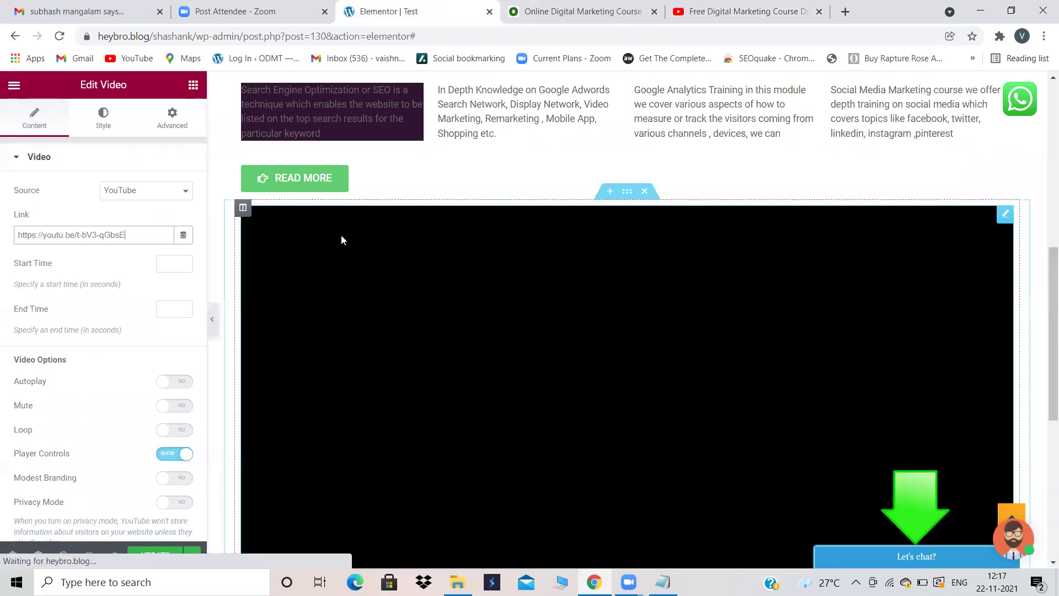
scroll(370, 339, "down", 3)
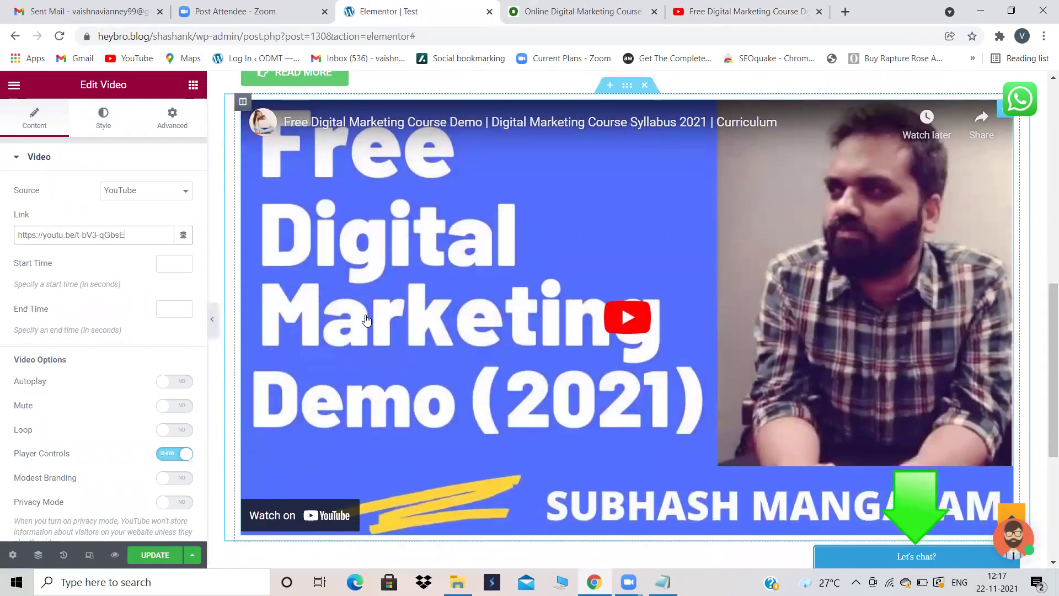
Try the video's Autoplay and Mute options, pausing the playback, and turn both options off again
left_click(172, 381)
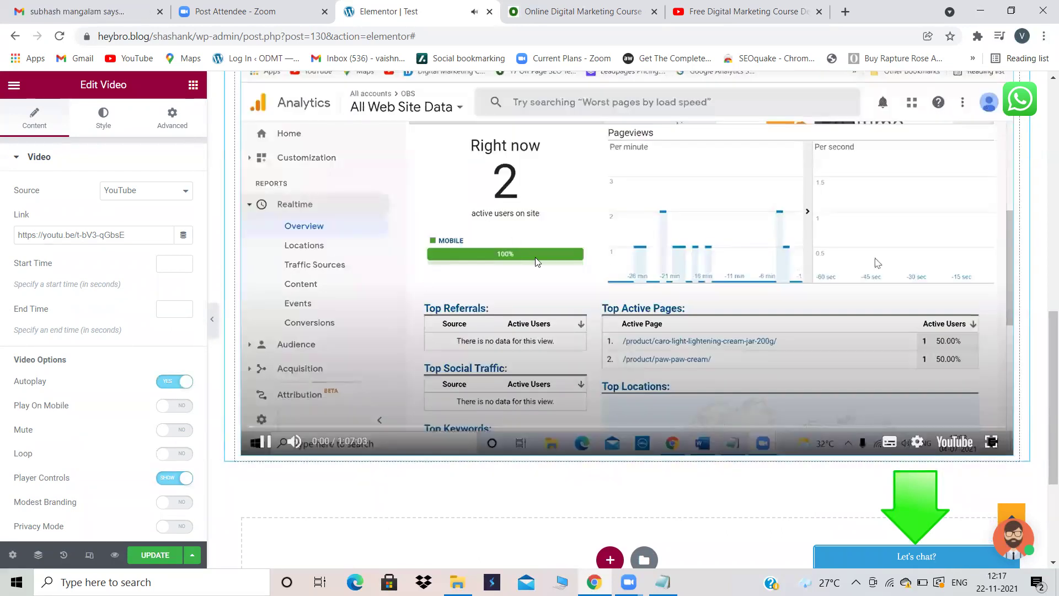
left_click(265, 441)
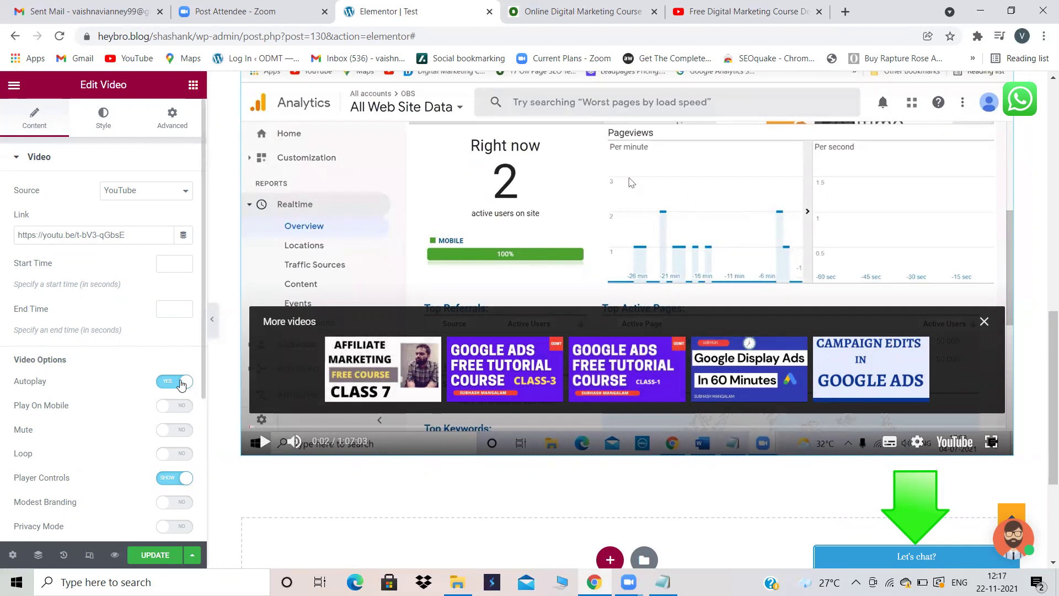
scroll(108, 428, "down", 1)
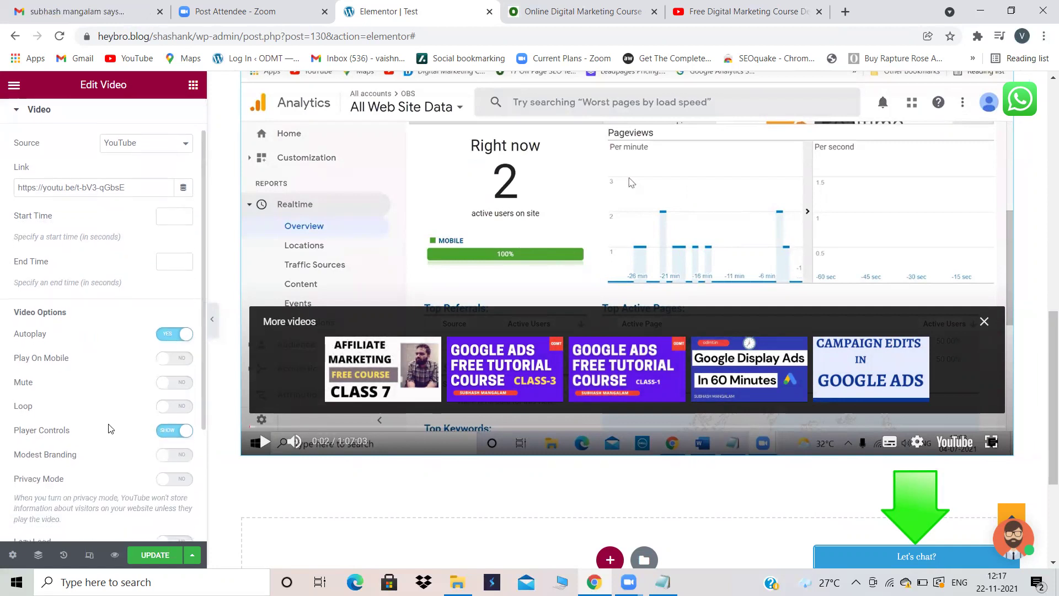
left_click(170, 383)
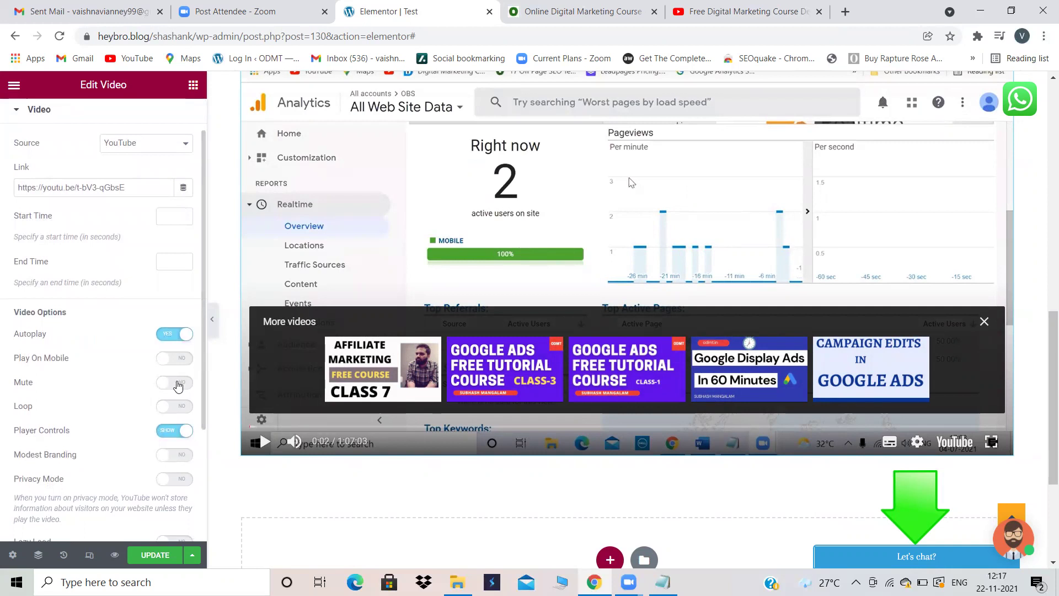
left_click(183, 384)
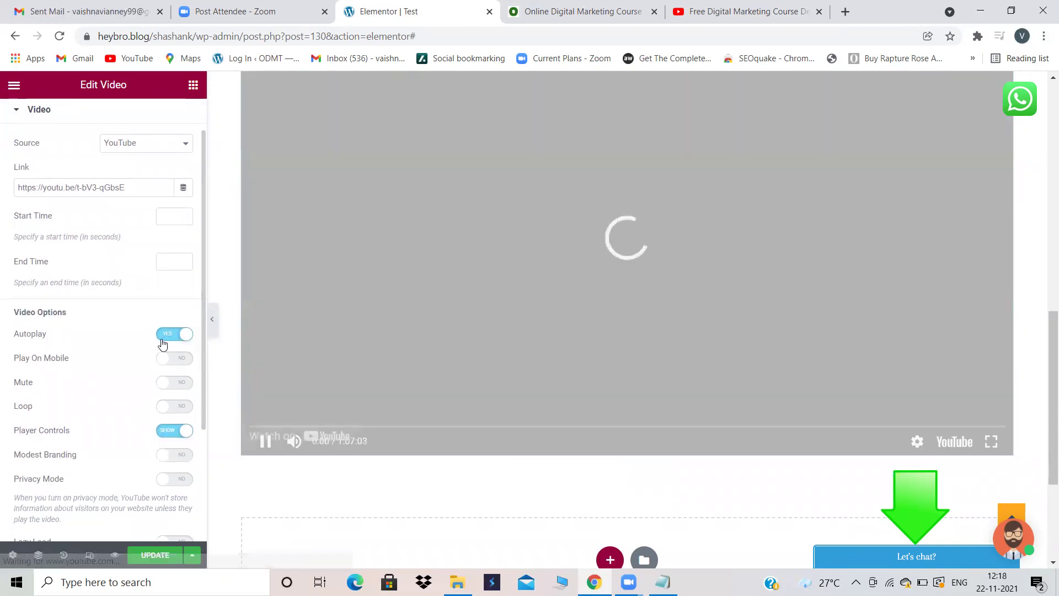
left_click(162, 342)
Try the Image Overlay option on the video and hide the overlay again
scroll(85, 334, "down", 3)
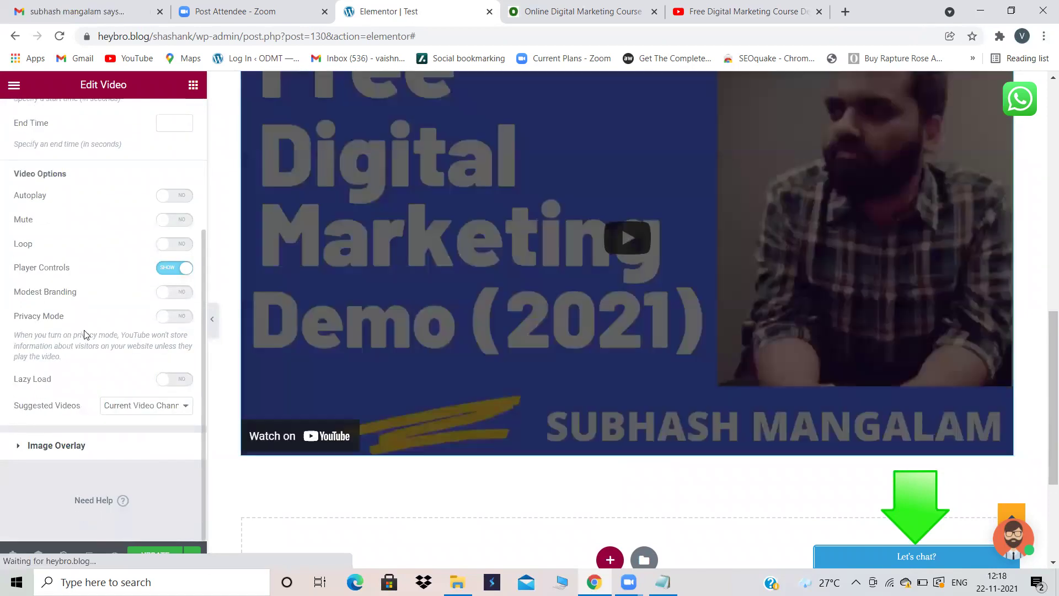
left_click(95, 455)
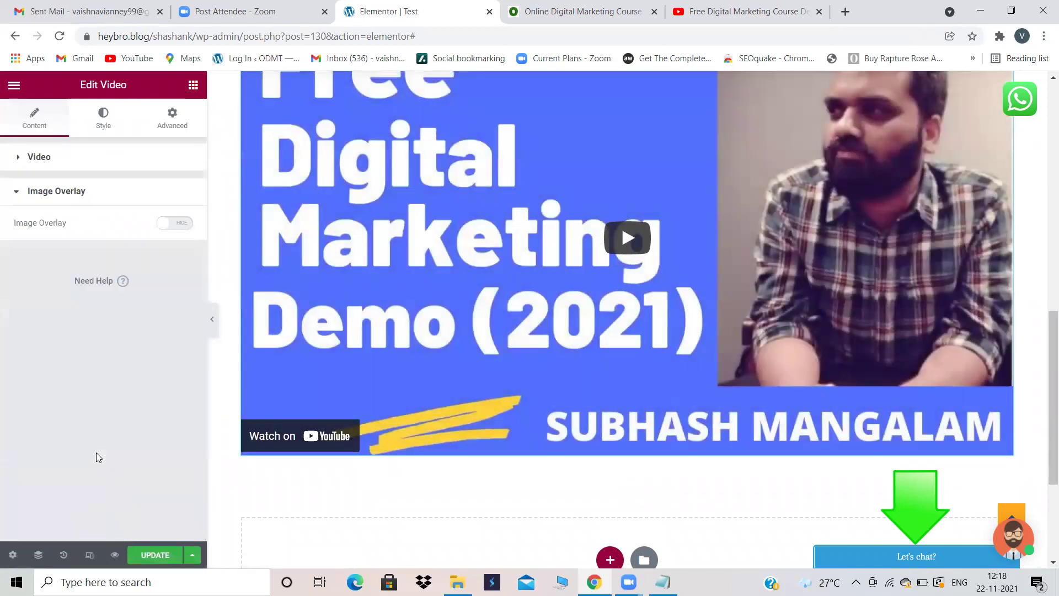
left_click(180, 225)
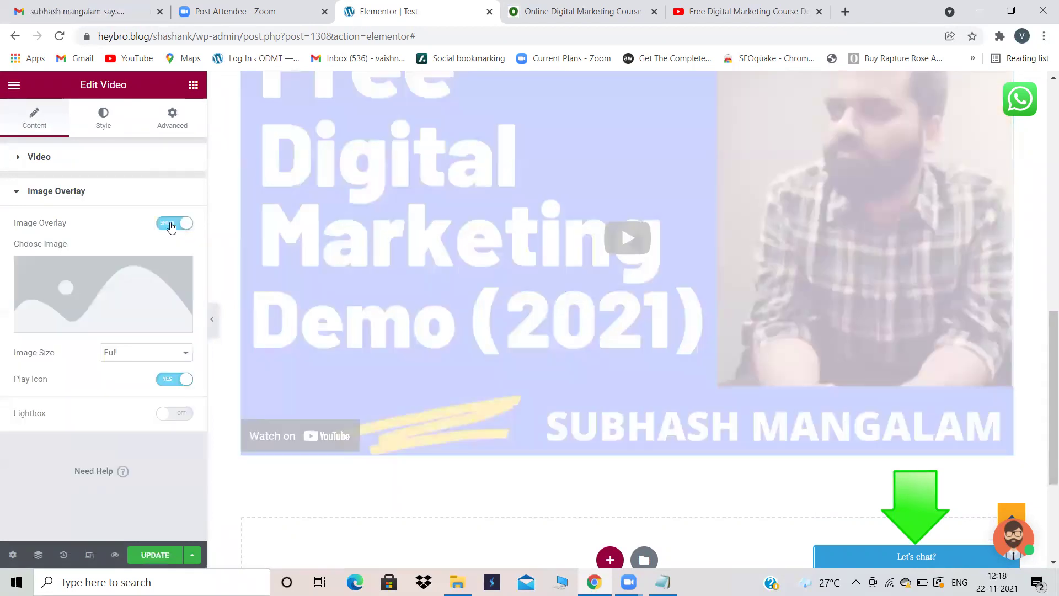
left_click(169, 225)
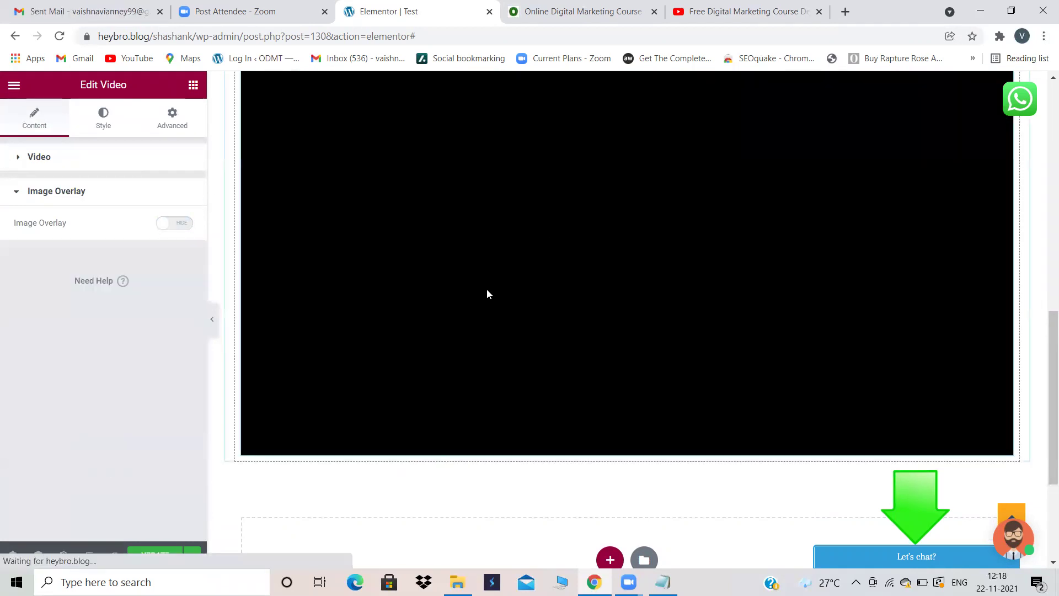
scroll(529, 232, "up", 2)
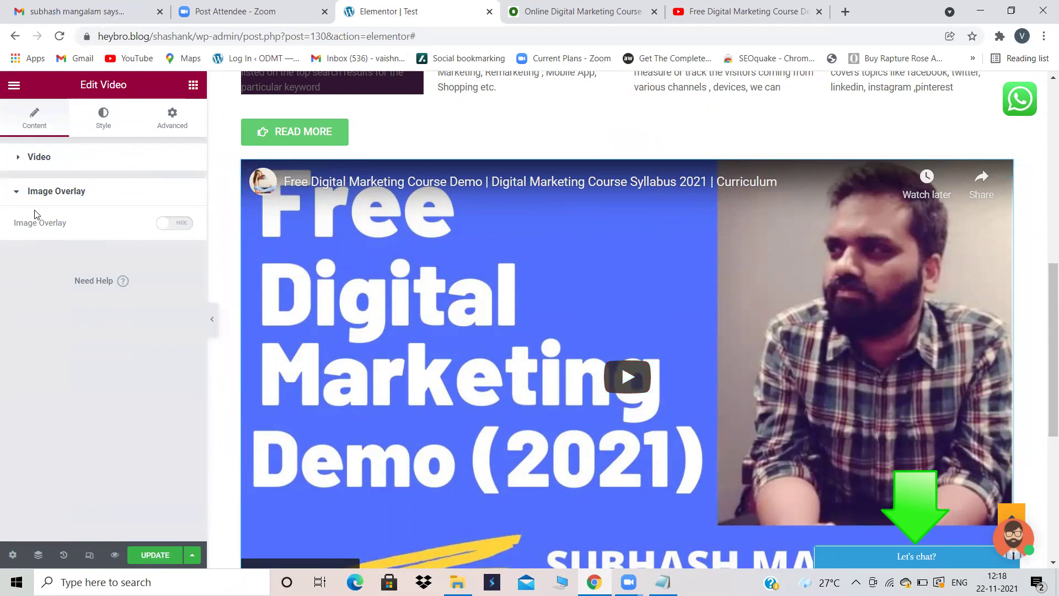
left_click(185, 230)
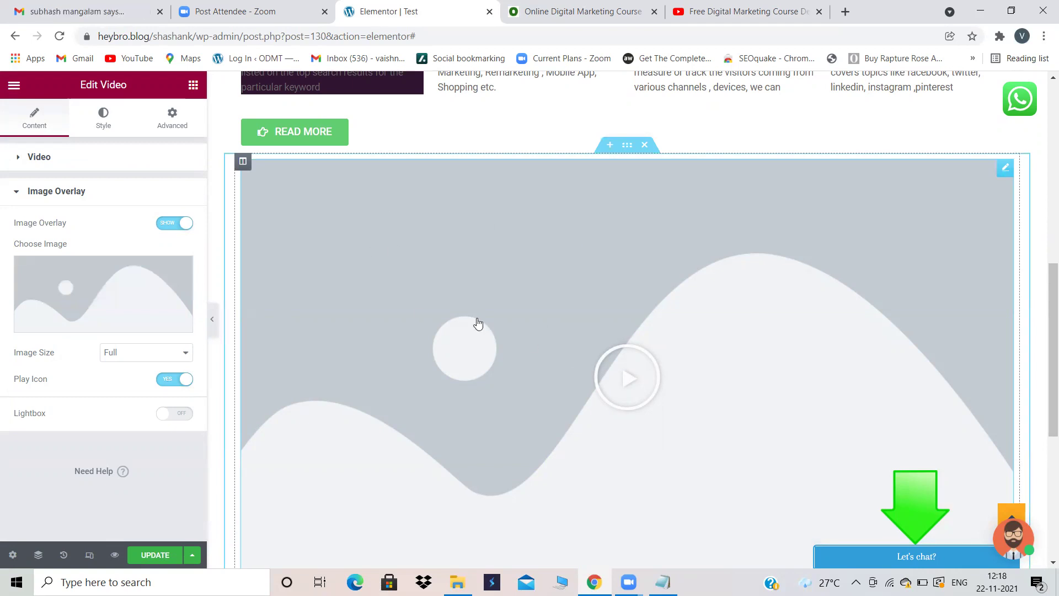
scroll(346, 270, "down", 2)
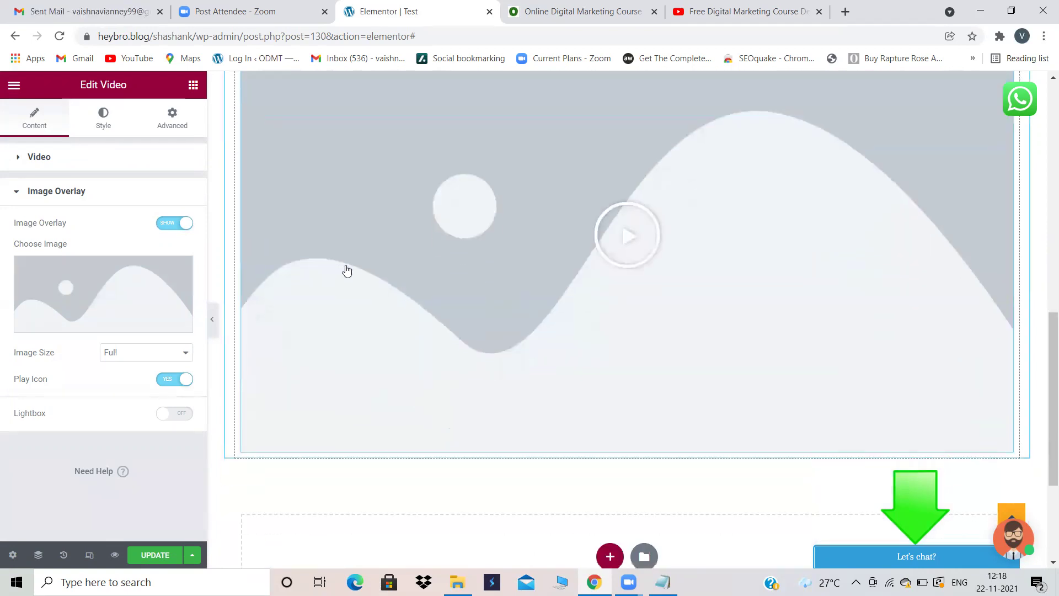
left_click(166, 224)
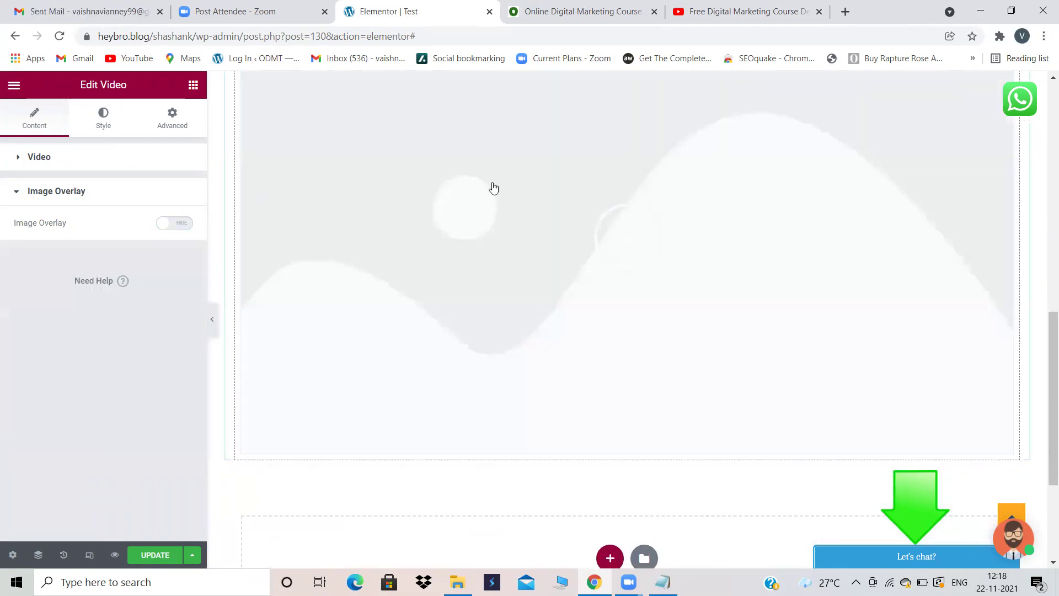
Add a single-column section below the video and place a Divider widget in it
scroll(550, 305, "down", 4)
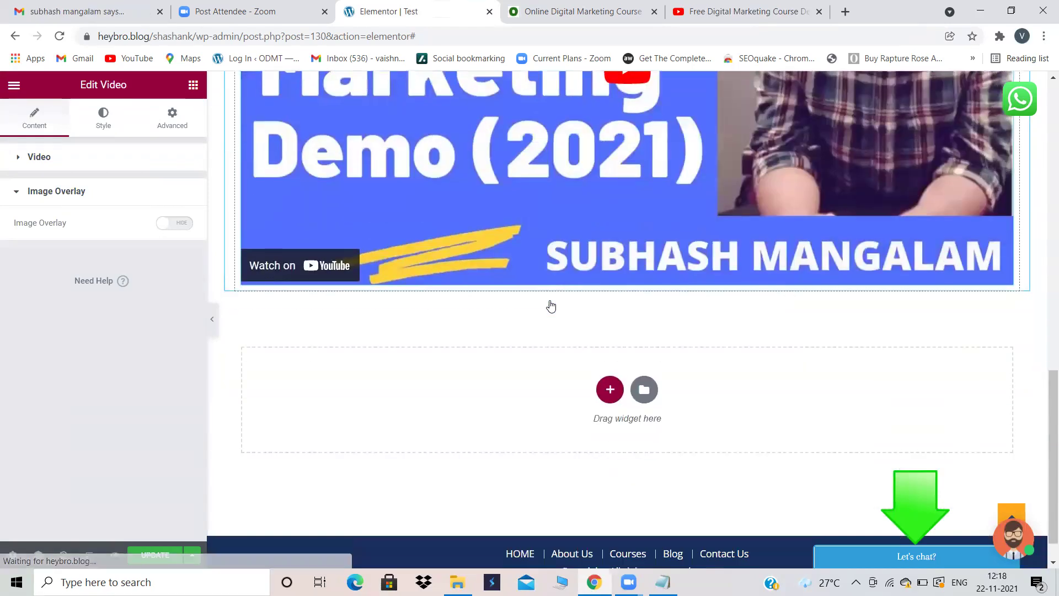
left_click(608, 351)
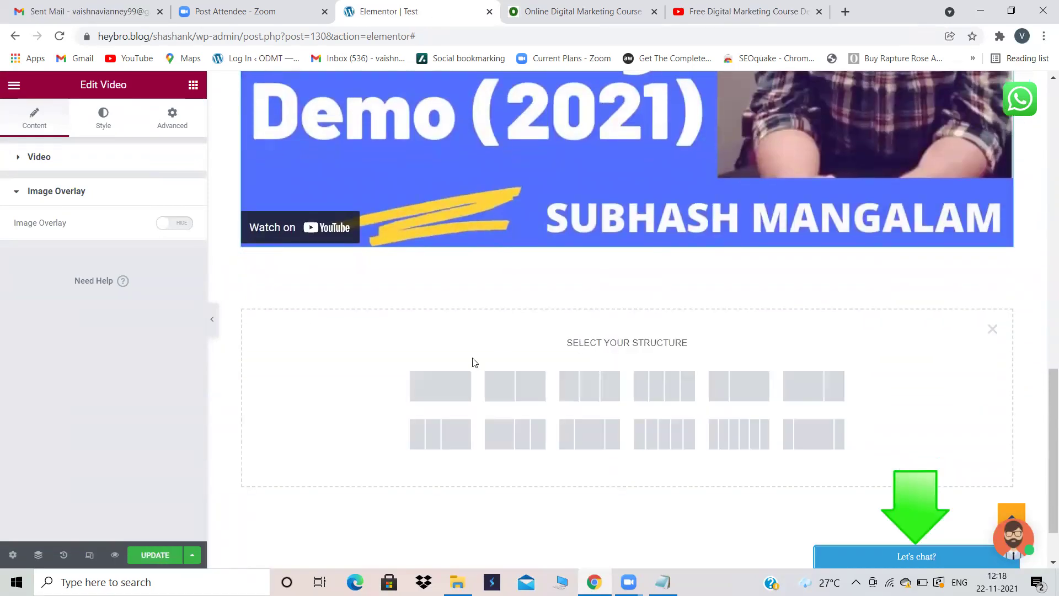
left_click(449, 374)
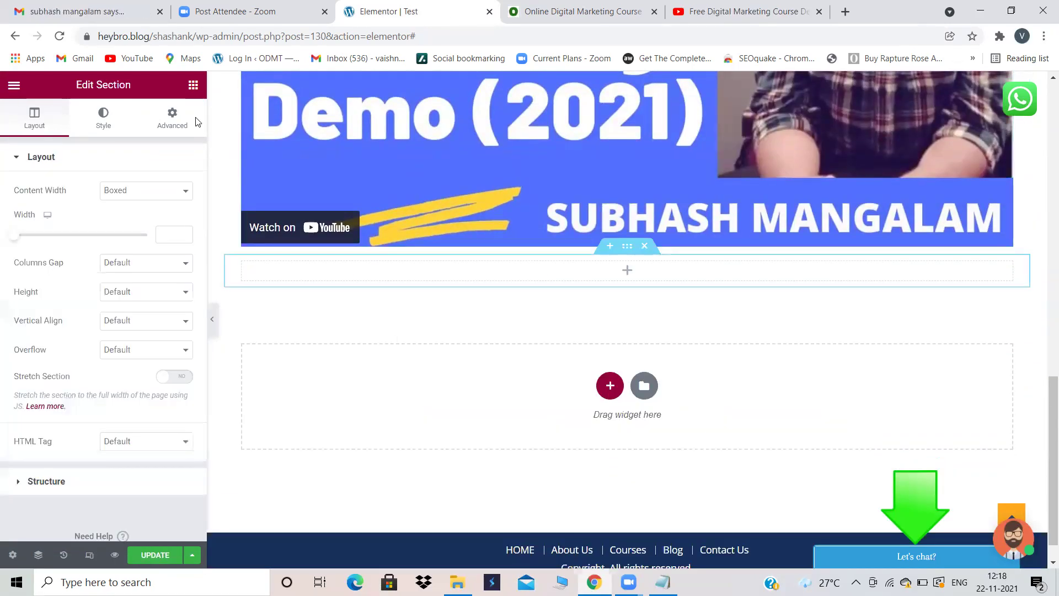
left_click(192, 85)
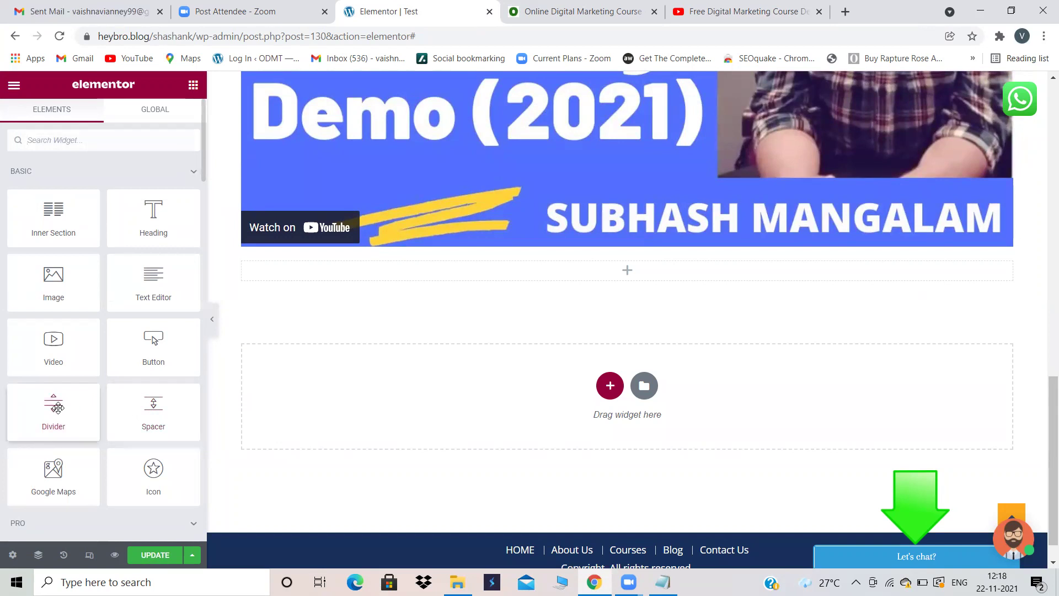
left_click_drag(57, 407, 461, 274)
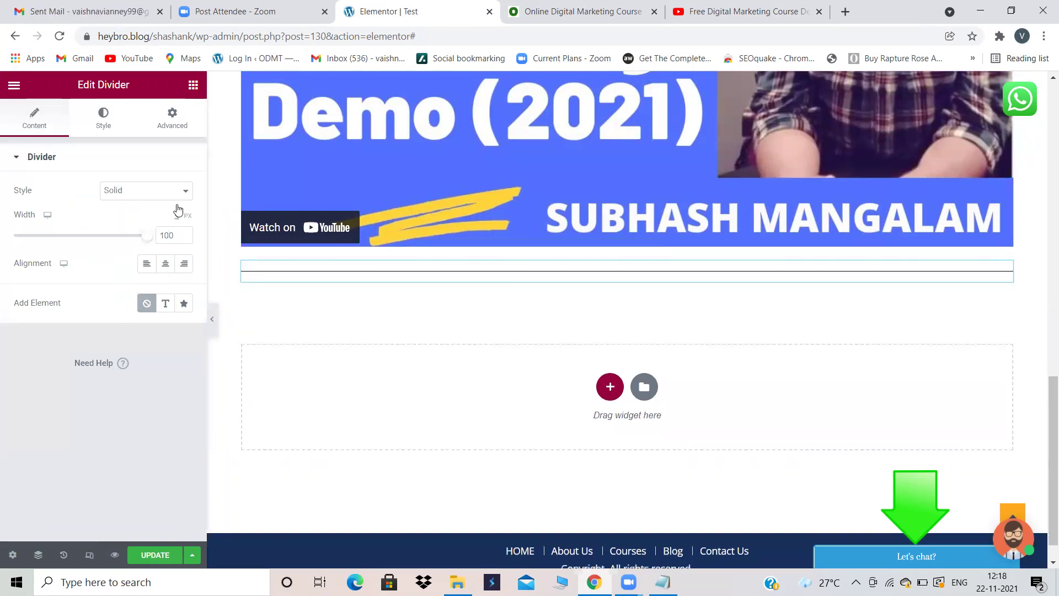
Add a single-column section below the divider and place a Google Maps widget in it
left_click(610, 386)
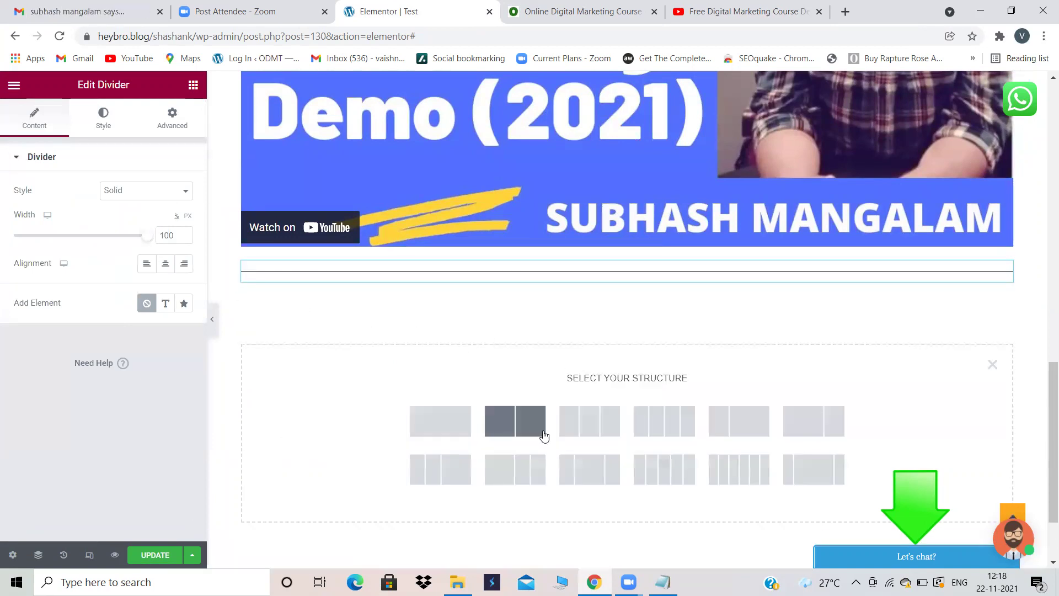
left_click(455, 407)
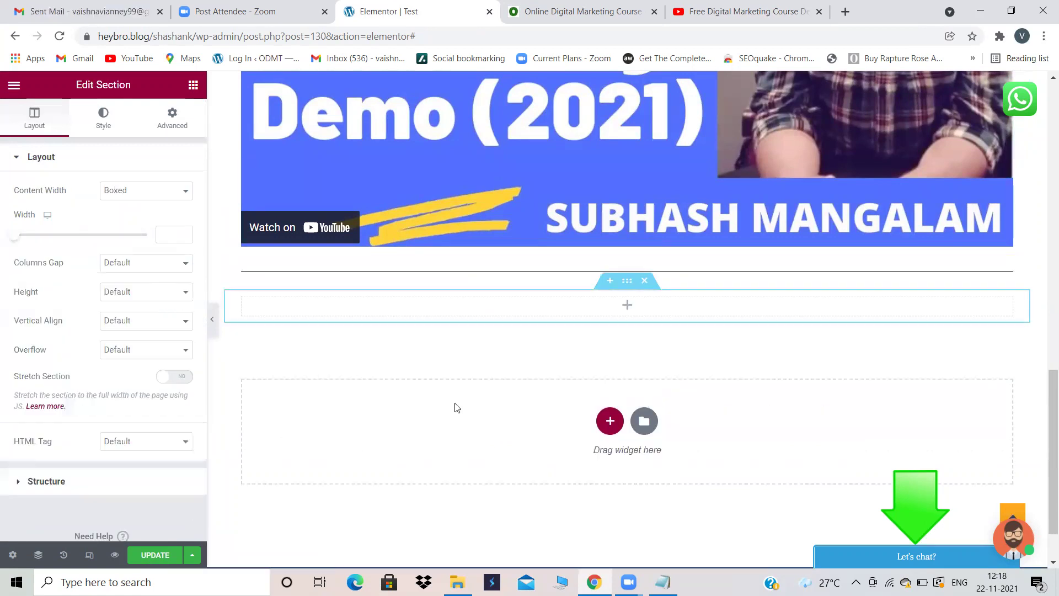
left_click(193, 85)
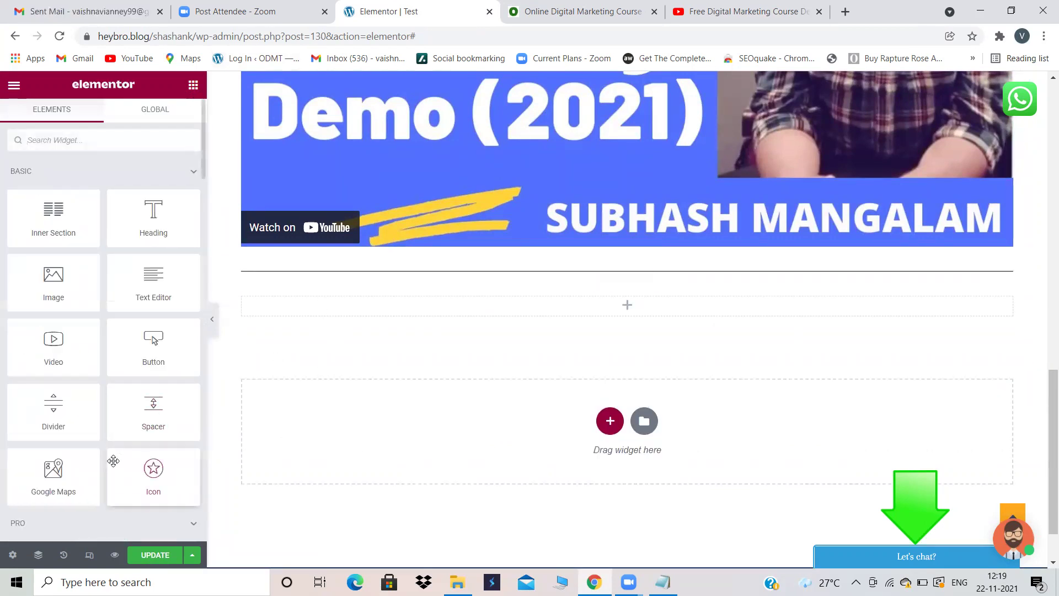
scroll(113, 460, "down", 1)
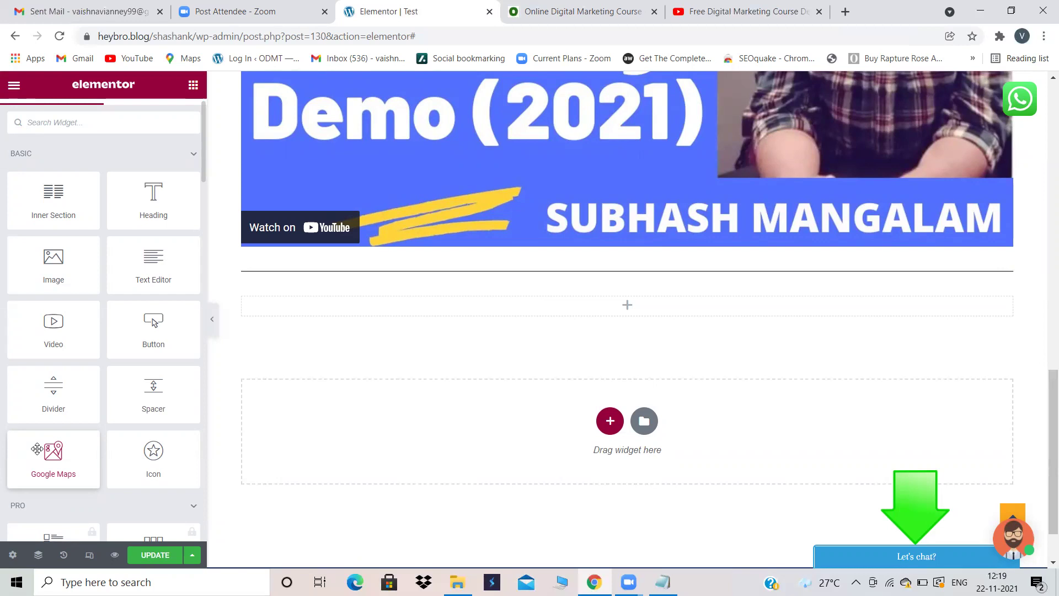
left_click_drag(37, 448, 429, 310)
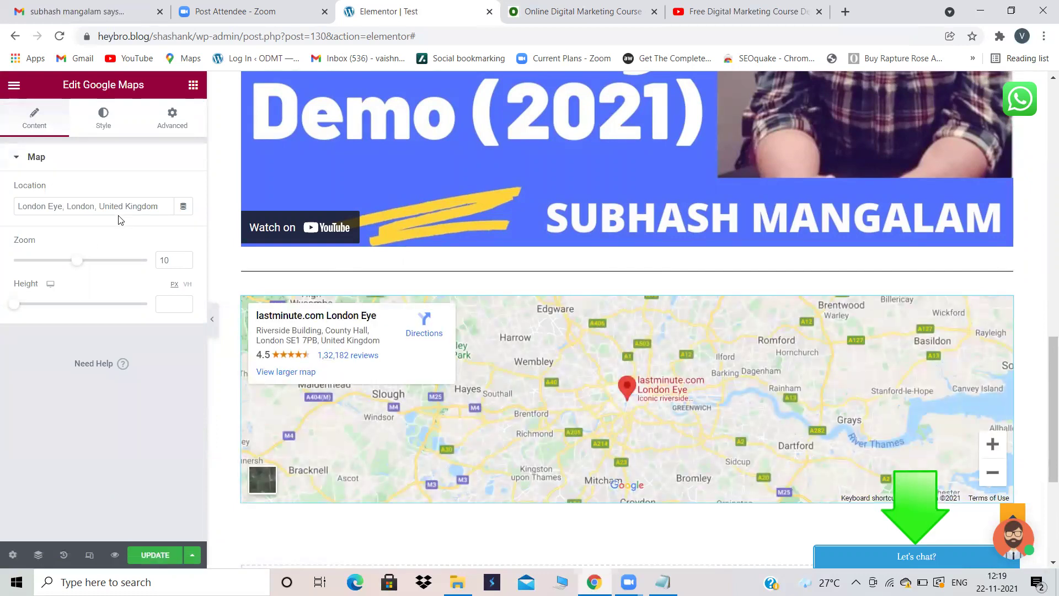
Set the Google Maps widget's location to "disukhnagar,hyderabad"
left_click_drag(160, 208, 8, 200)
key("BackSpace")
type("DISU")
key("BackSpace")
key("BackSpace")
key("BackSpace")
key("BackSpace")
type("disukhnagar")
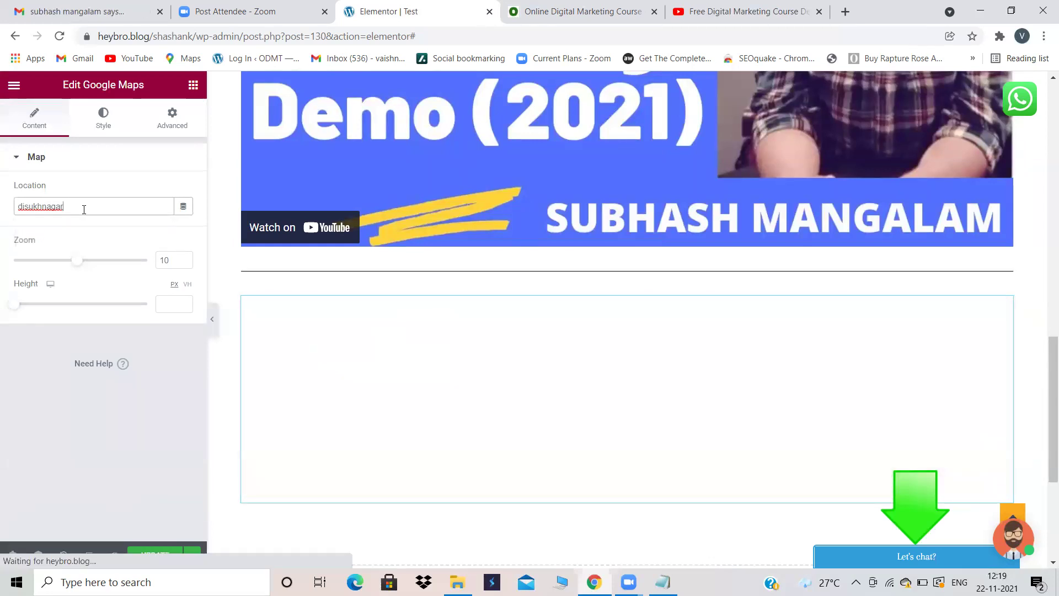
type(",hyderav")
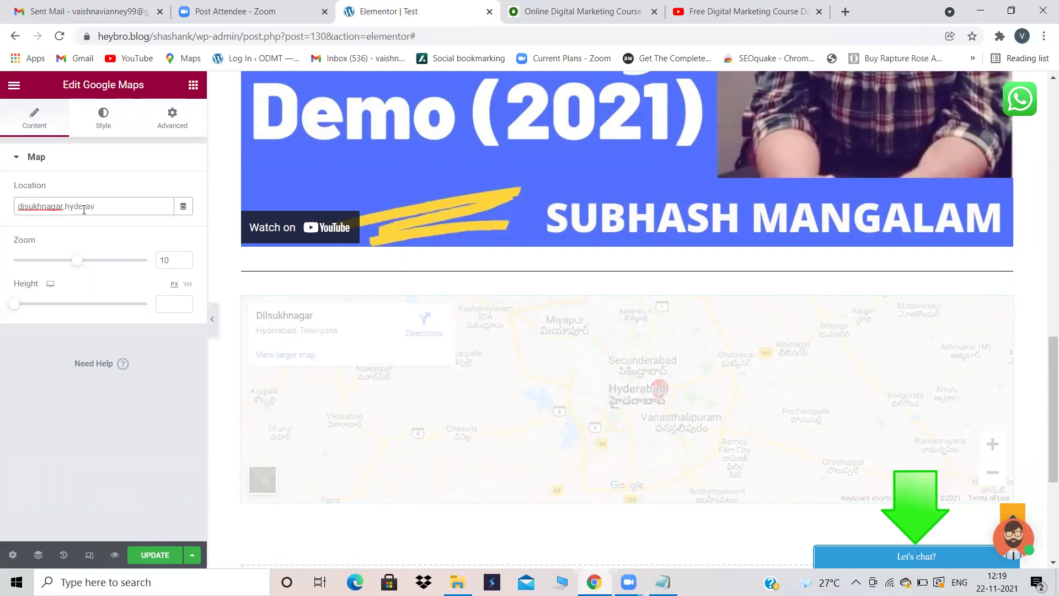
key("BackSpace")
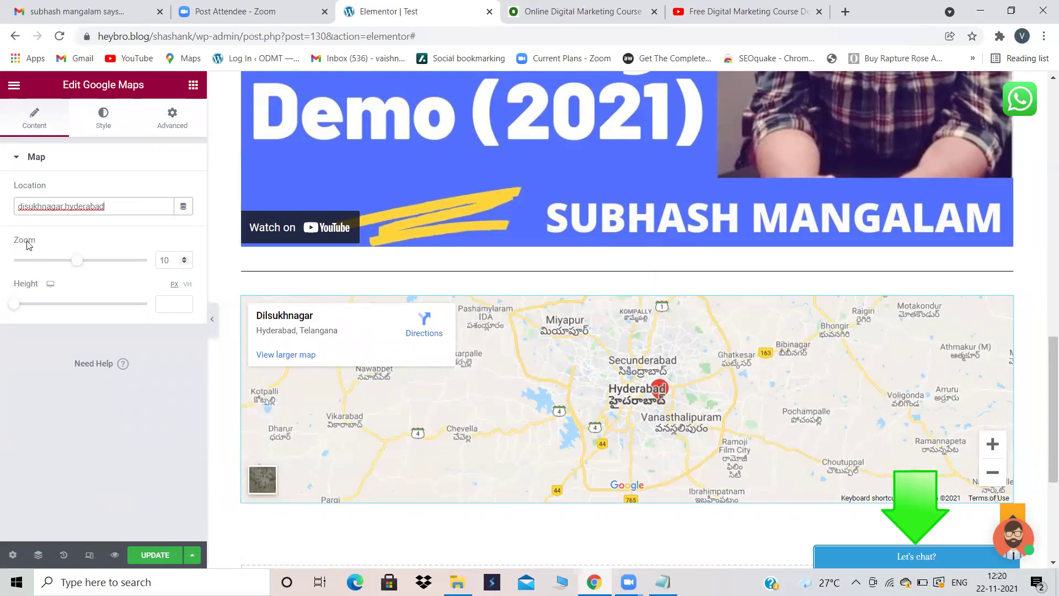
Set the map's height to 387 px and its zoom to 9
left_click_drag(11, 304, 48, 303)
left_click_drag(77, 259, 69, 260)
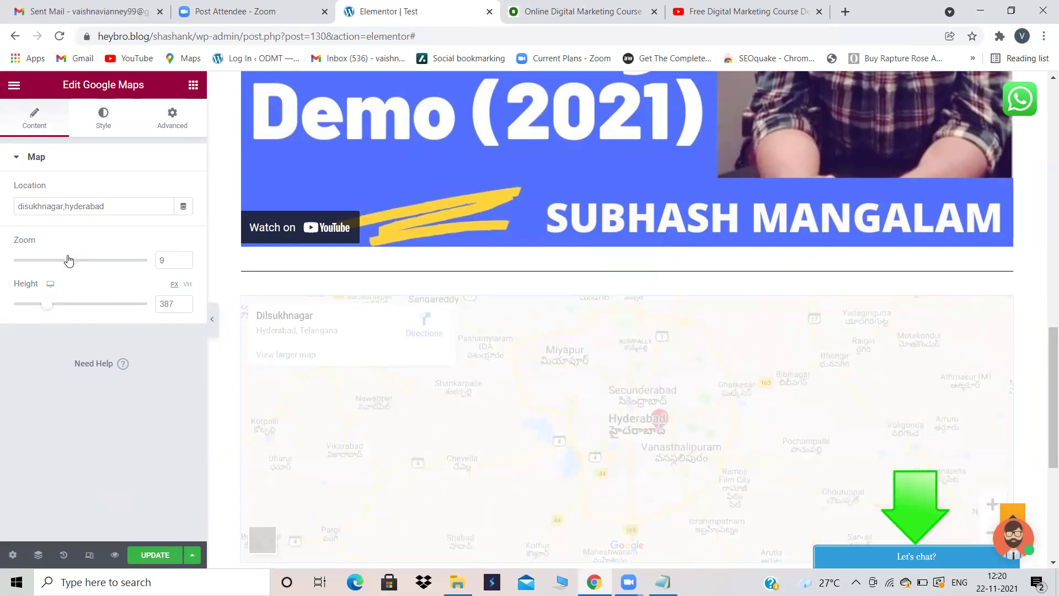
Add a single-column section below the Hyderabad map
scroll(625, 299, "down", 3)
scroll(625, 300, "down", 2)
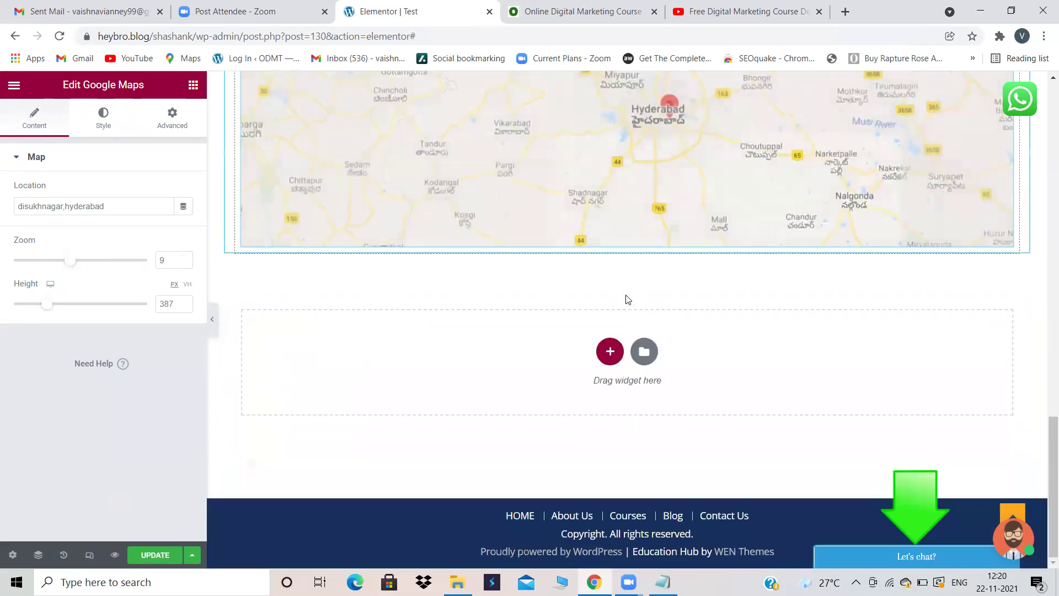
scroll(624, 297, "up", 1)
left_click(609, 412)
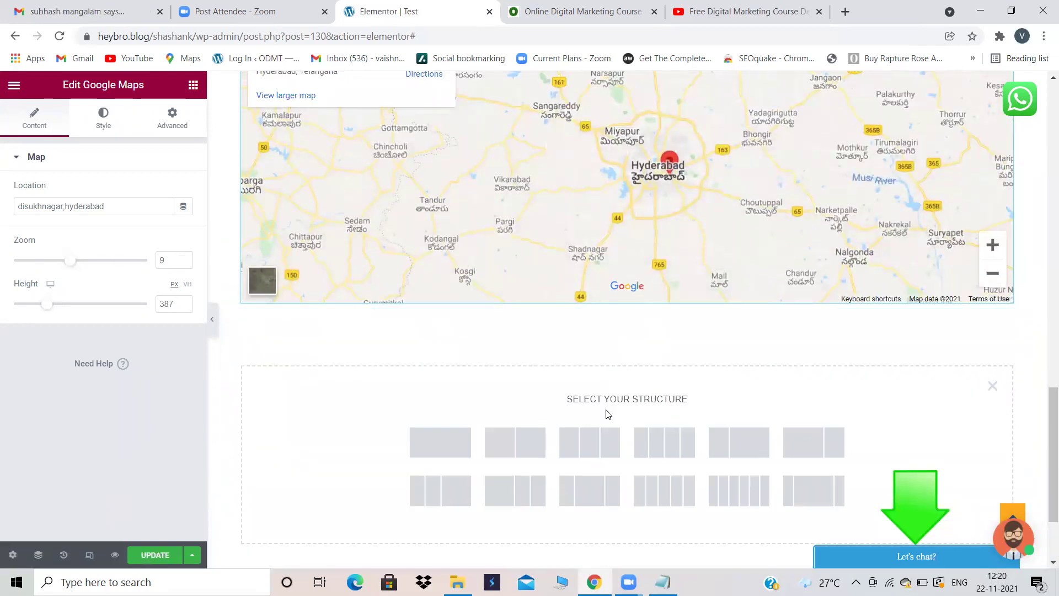
left_click(462, 437)
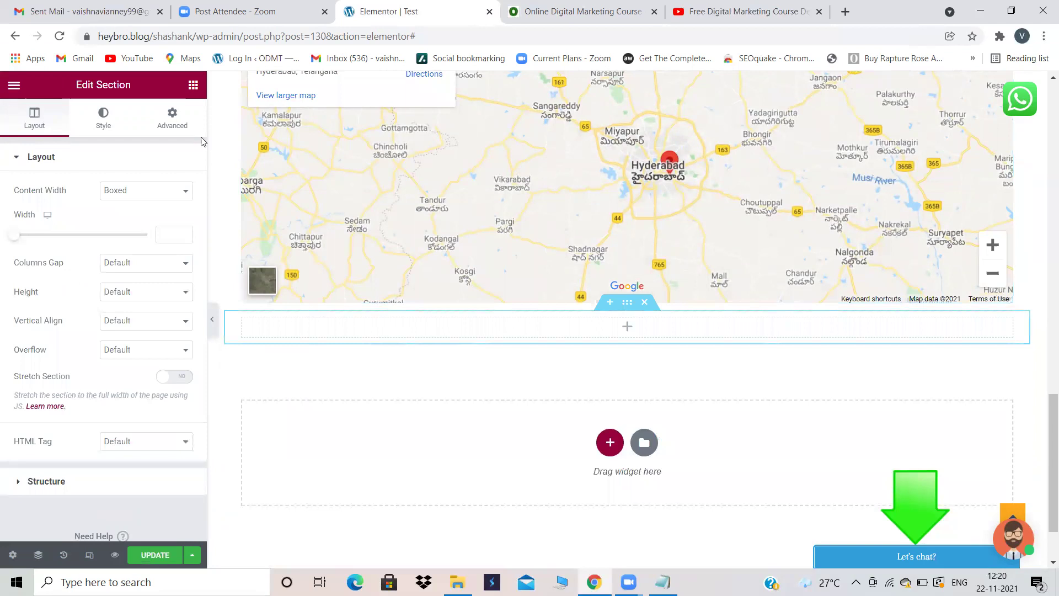
Find the Counter widget among the general widgets and place it in the empty section below the map
left_click(188, 88)
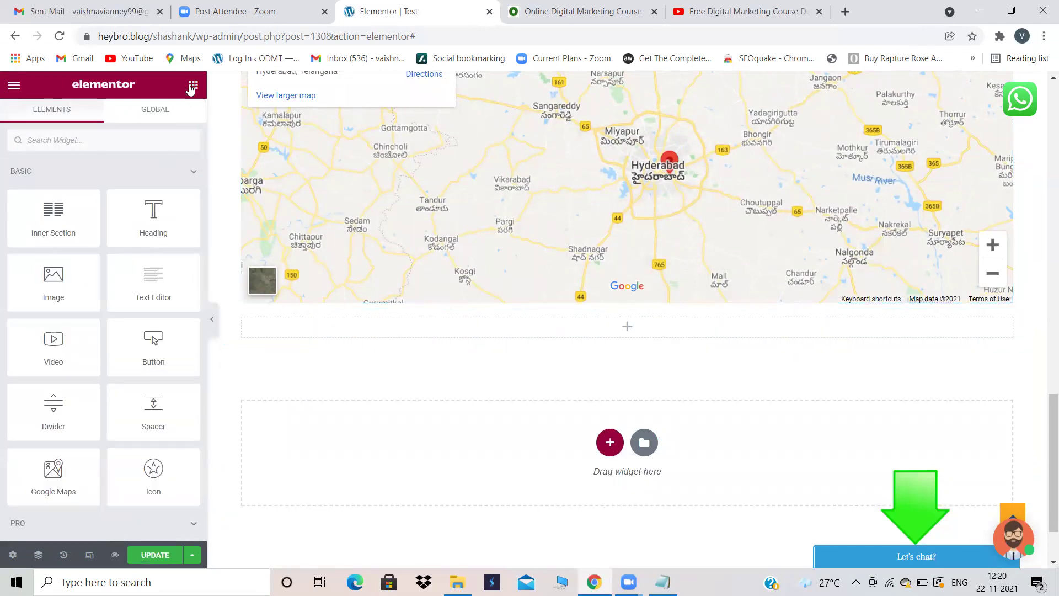
scroll(72, 353, "down", 5)
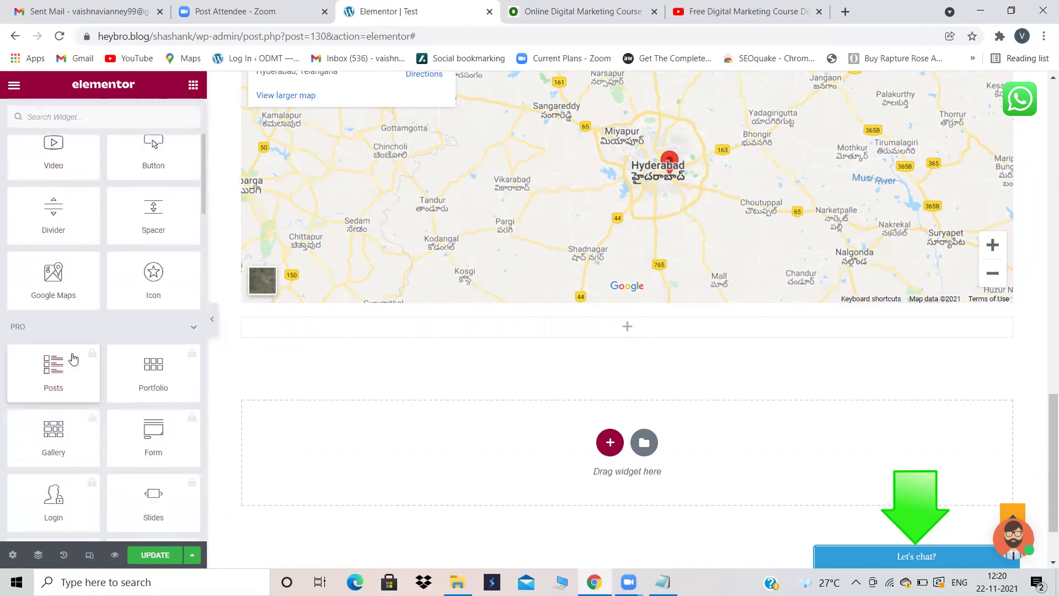
scroll(71, 357, "down", 1)
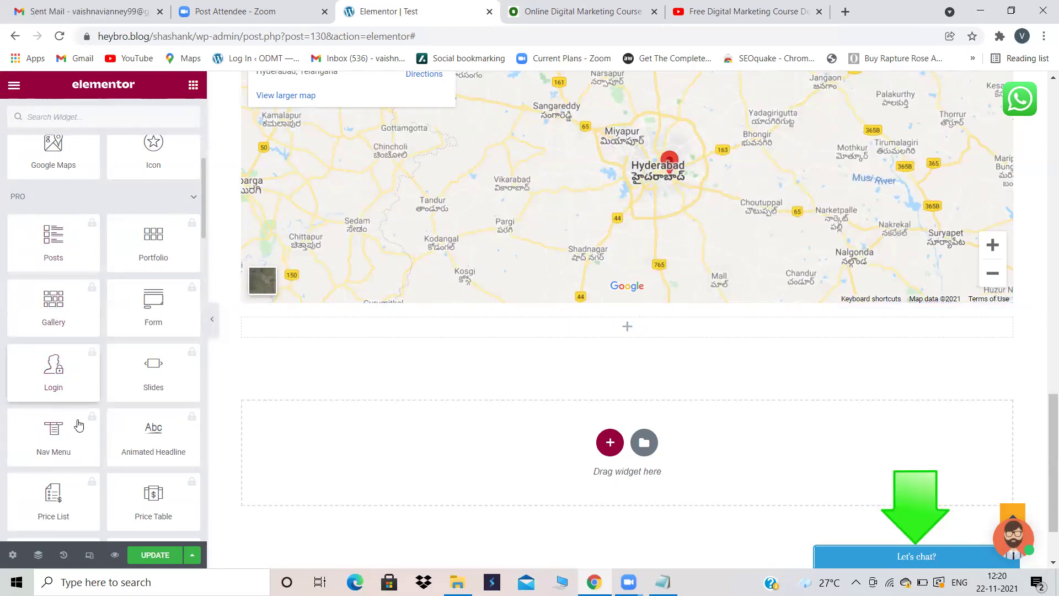
scroll(73, 359, "down", 3)
scroll(76, 362, "down", 12)
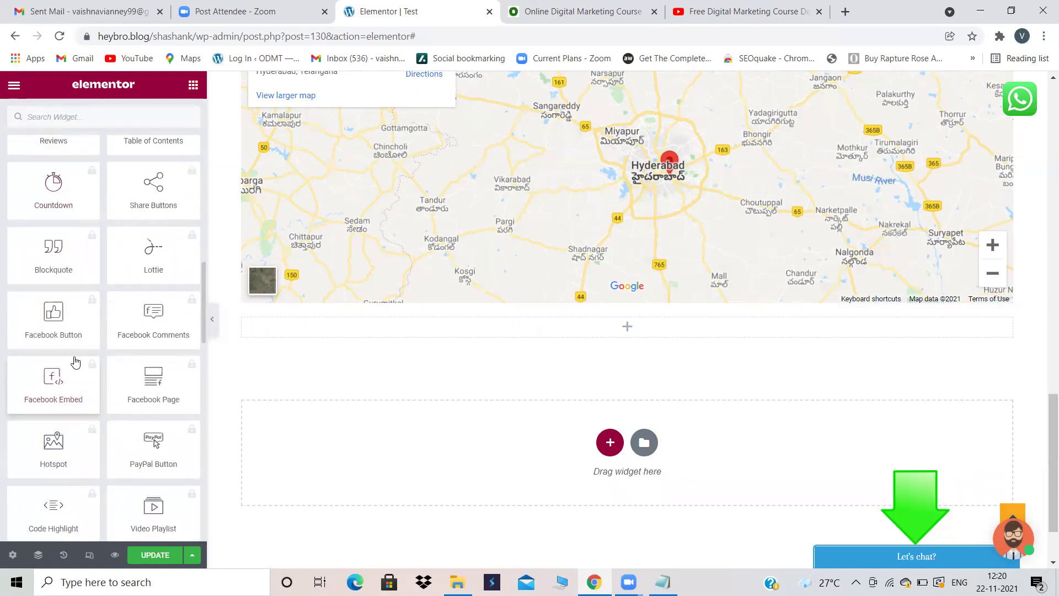
scroll(75, 355, "down", 2)
scroll(75, 355, "up", 4)
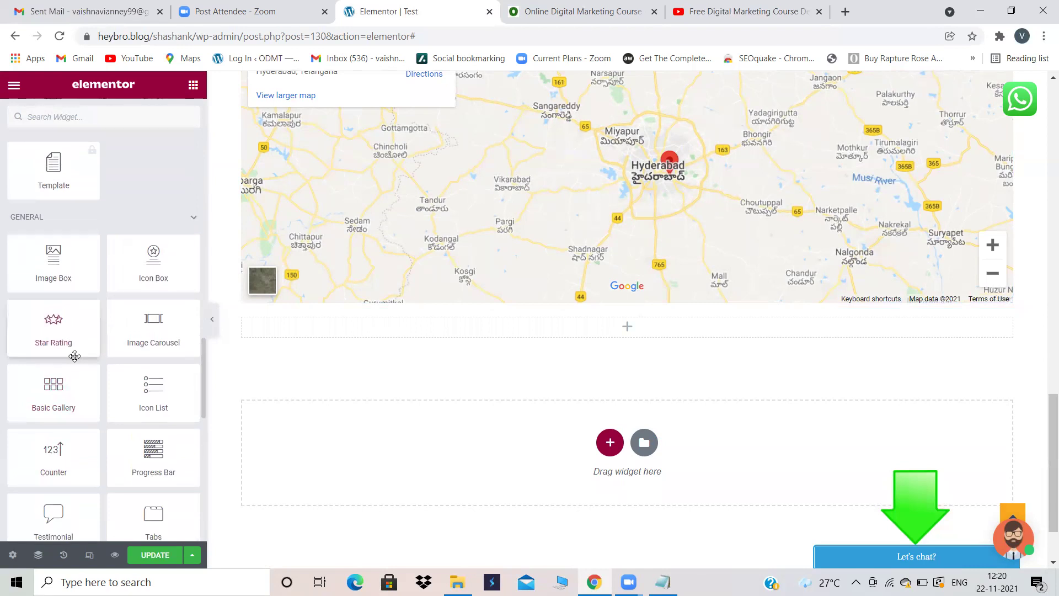
scroll(76, 360, "down", 1)
scroll(76, 361, "down", 1)
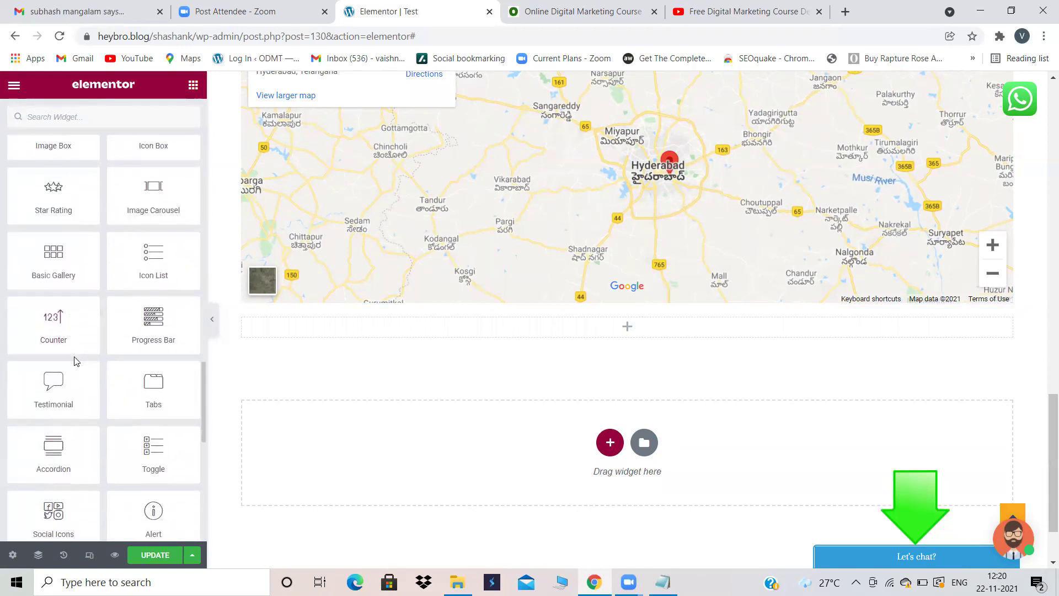
scroll(74, 356, "down", 1)
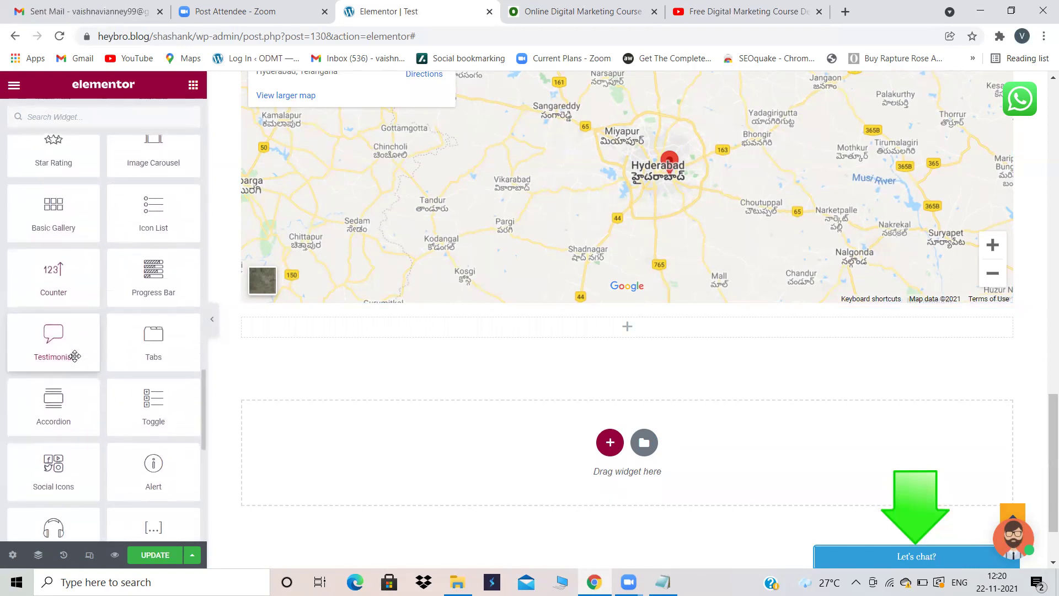
scroll(74, 355, "down", 4)
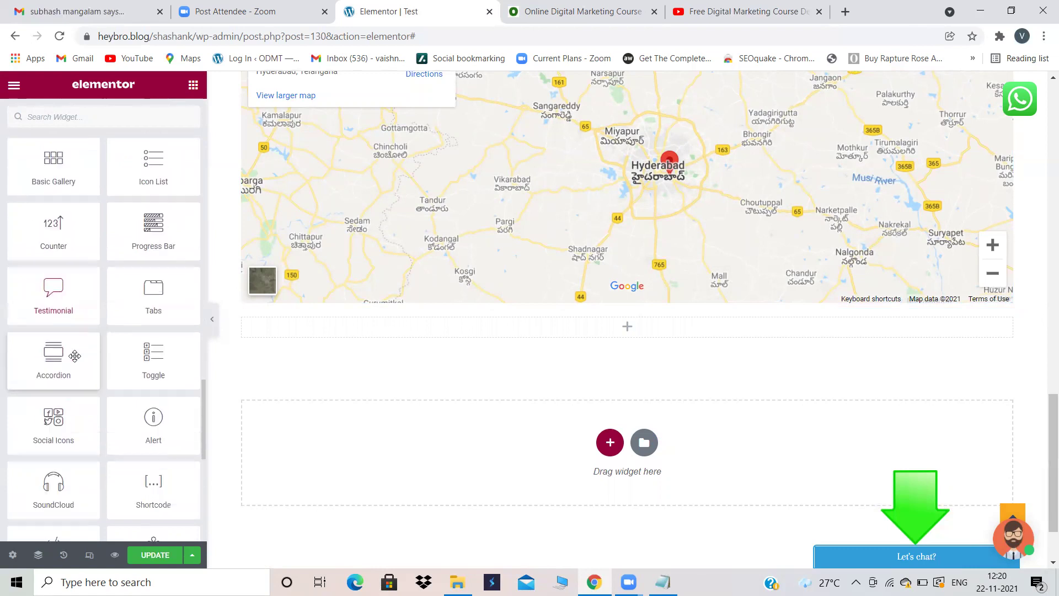
scroll(76, 361, "down", 3)
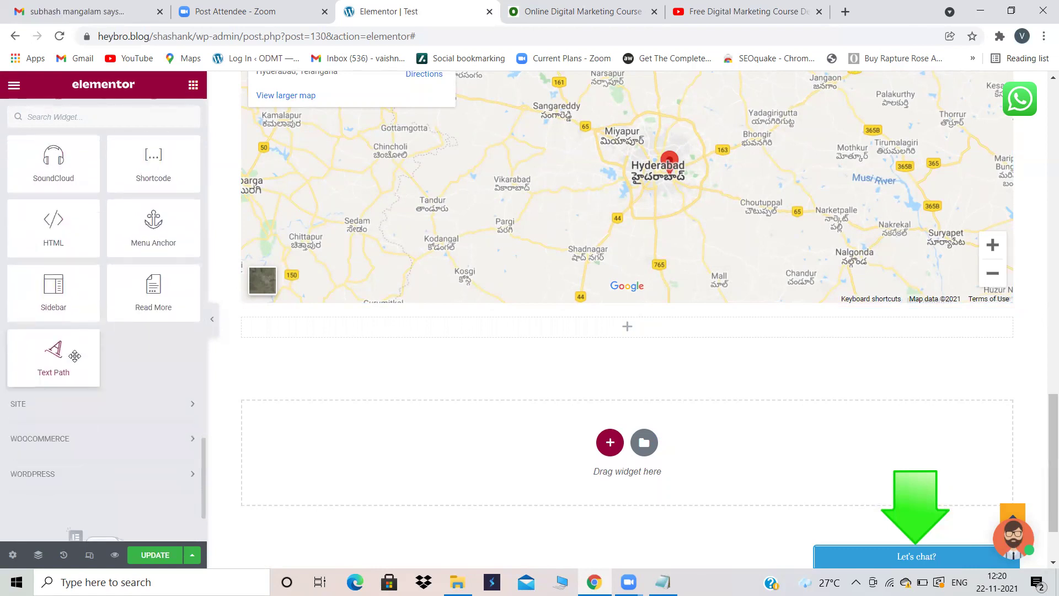
scroll(69, 356, "up", 8)
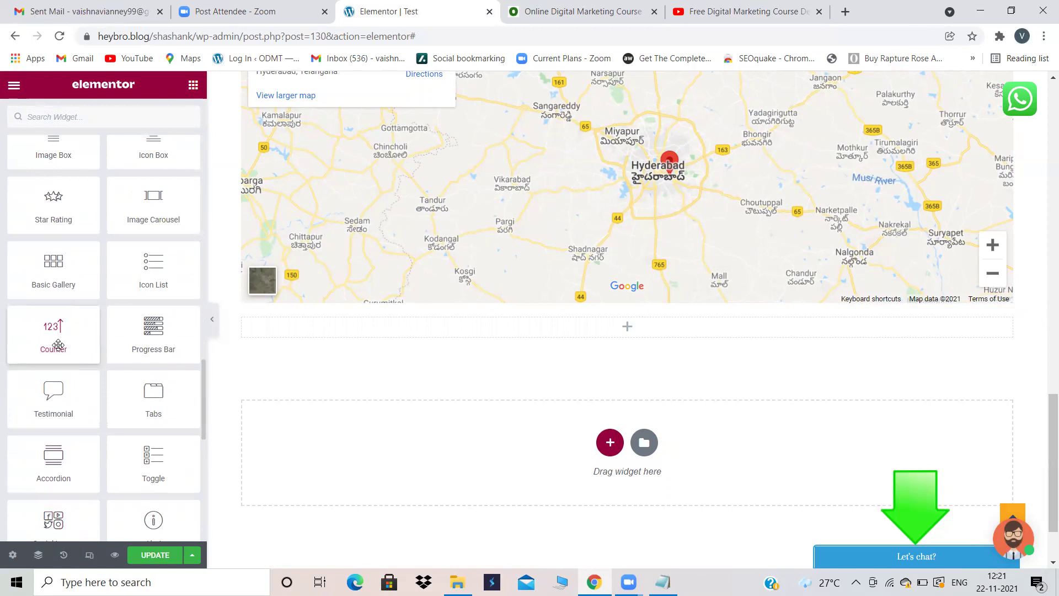
left_click_drag(49, 336, 509, 342)
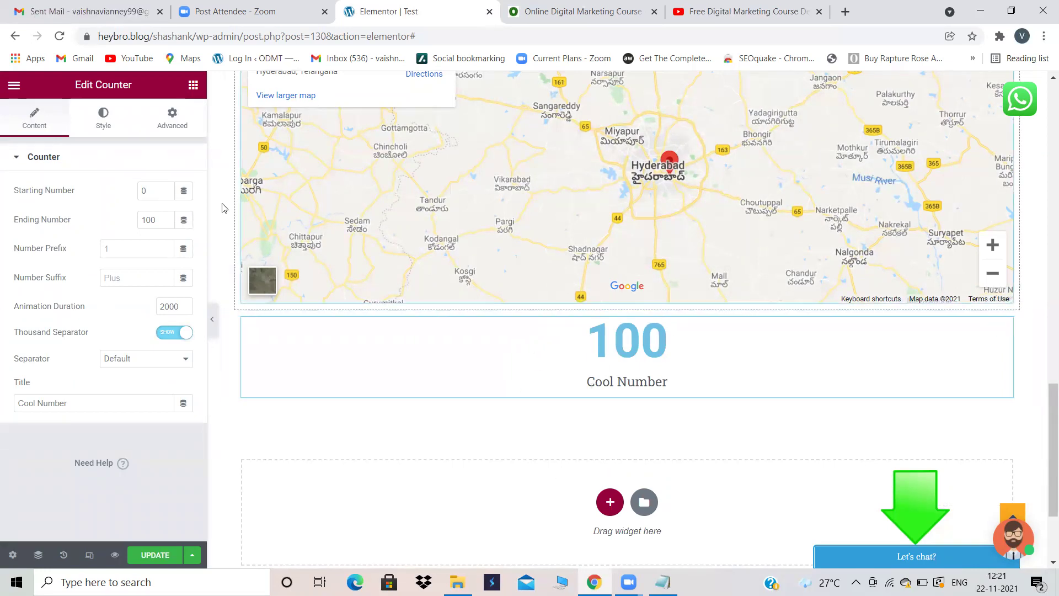
Set the counter's ending number to 130
left_click_drag(163, 222, 165, 220)
left_click(165, 223)
left_click(166, 222)
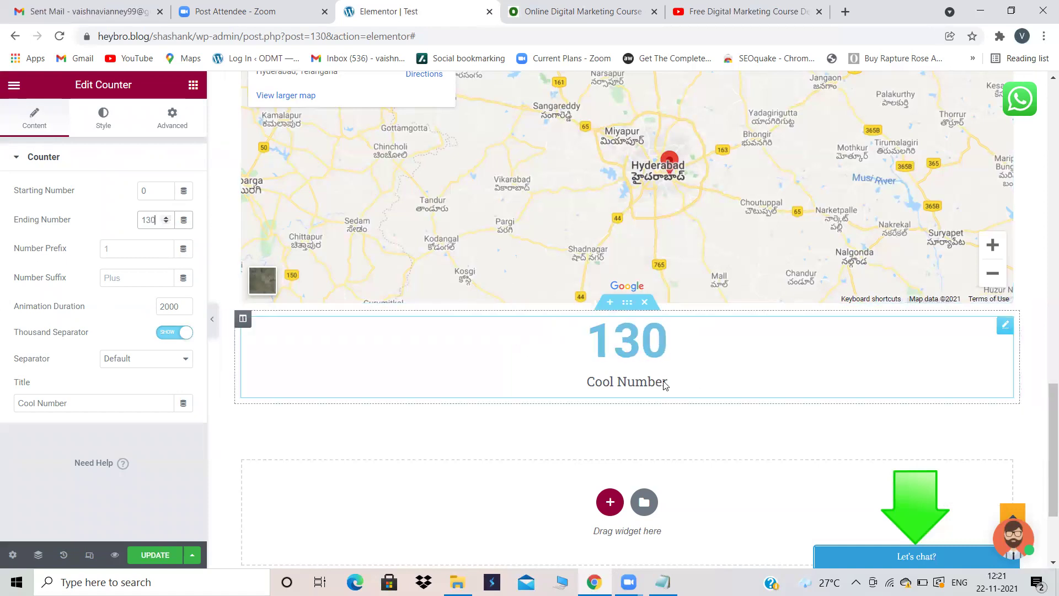
Replace the counter's title with "Students Joined"
left_click(75, 409)
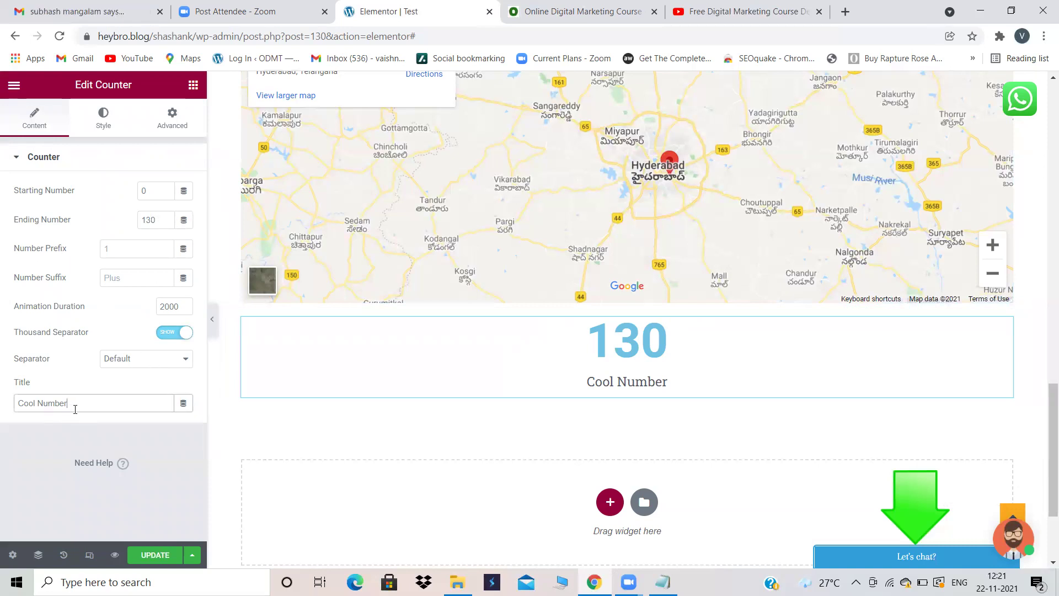
left_click_drag(81, 406, 2, 392)
key("BackSpace")
type("Students")
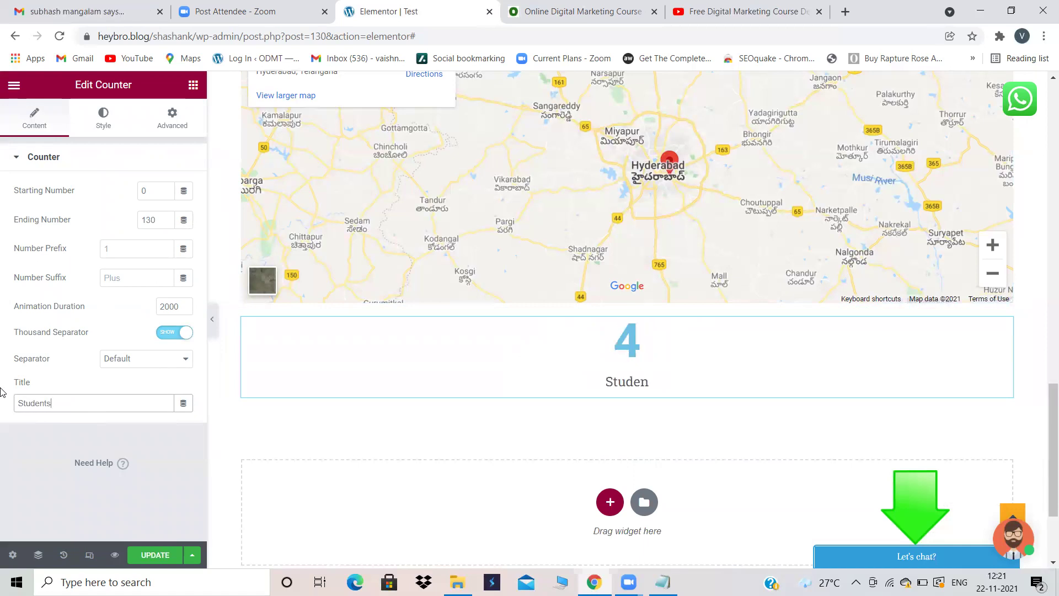
type(" Joined")
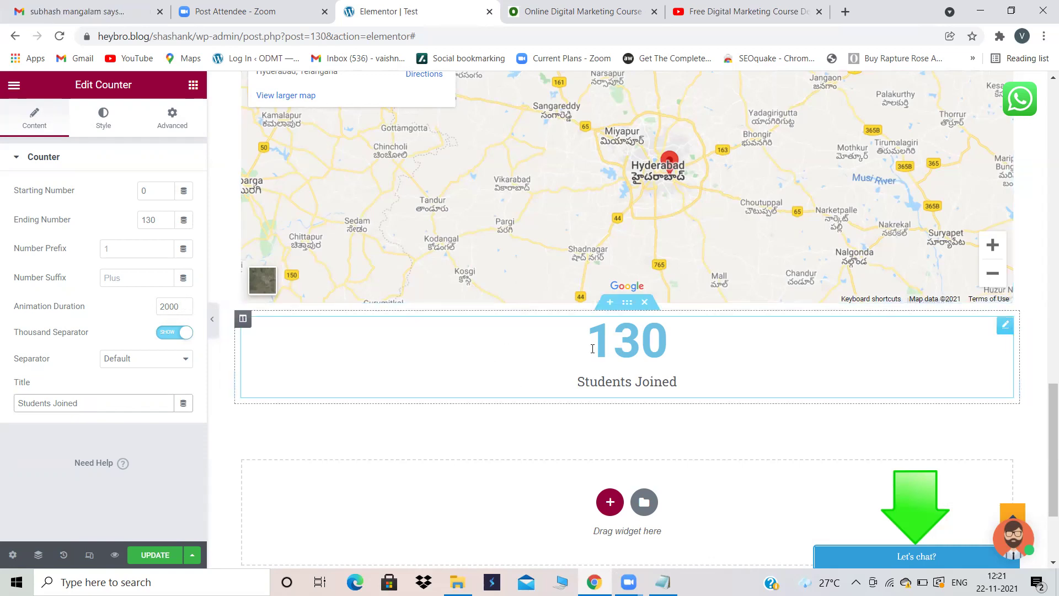
Increase the counter's animation duration to 3900
left_click(186, 304)
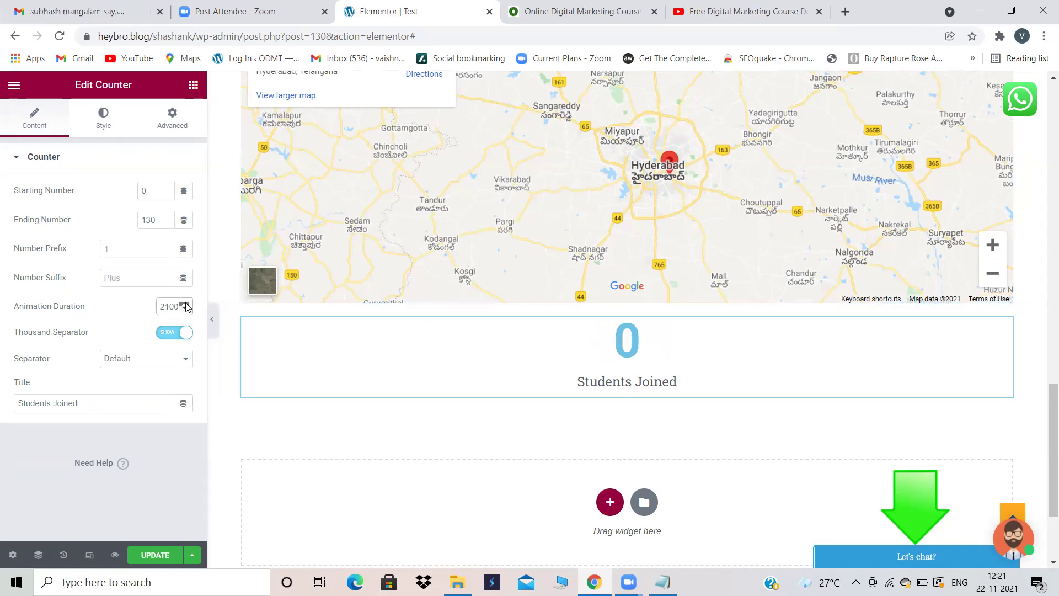
left_click(186, 304)
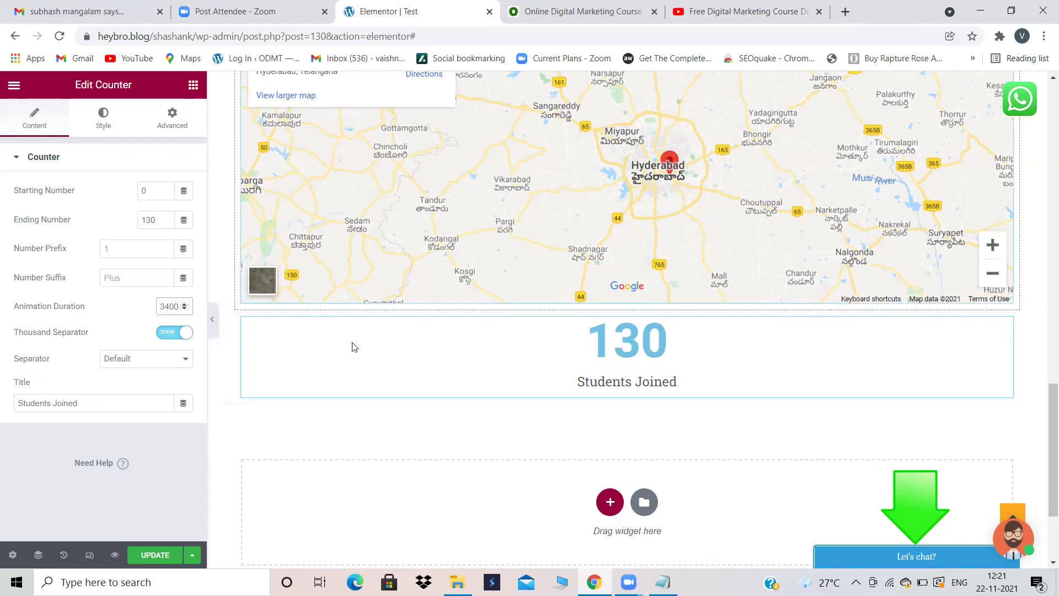
left_click(186, 304)
left_click(186, 304)
left_click(186, 304)
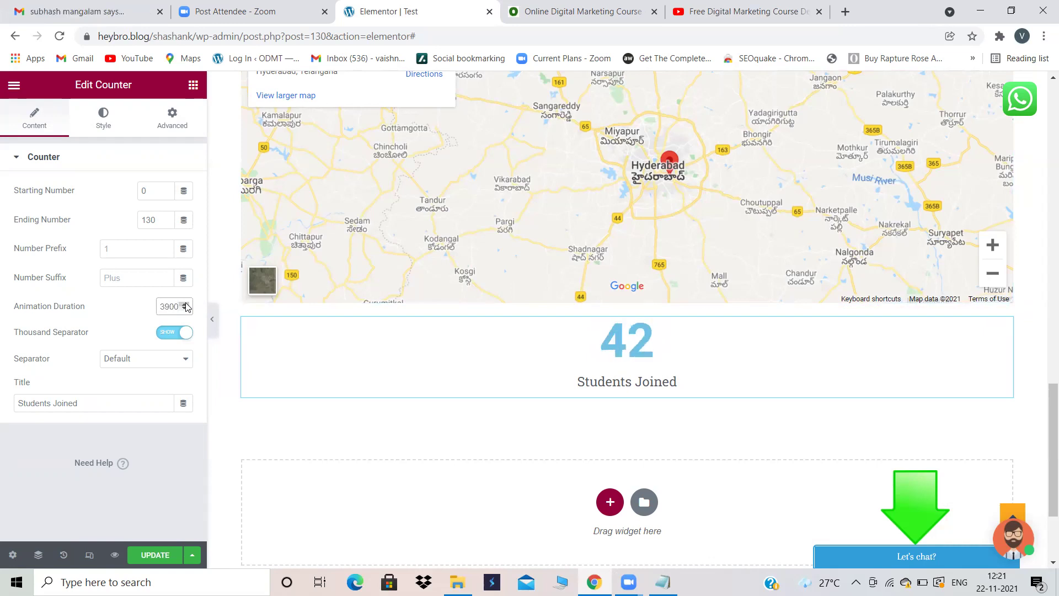
Add a single-column section below the student counter and place a Basic Gallery widget in it
left_click(611, 502)
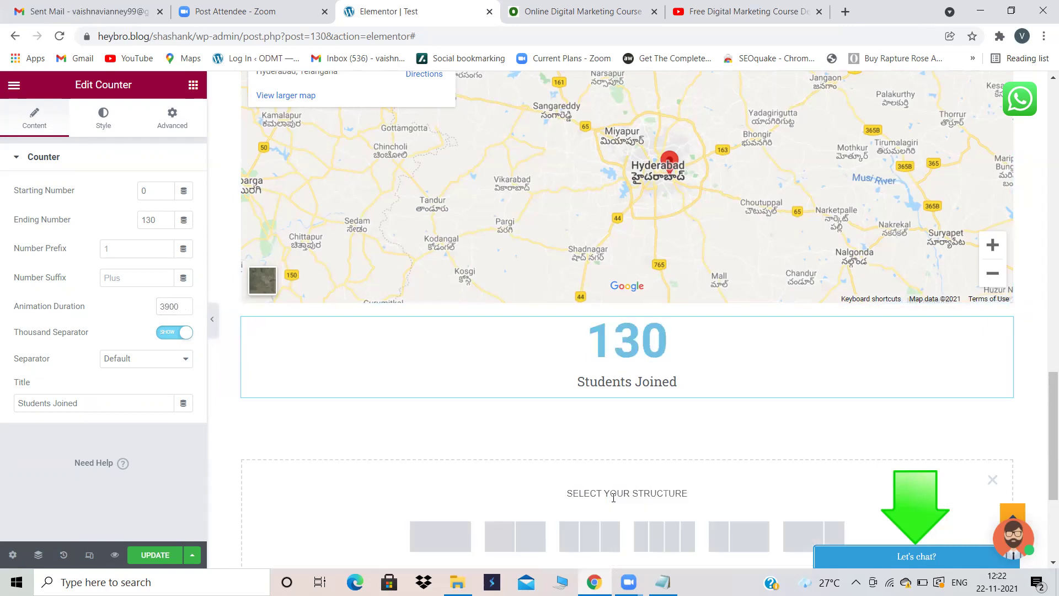
left_click(457, 527)
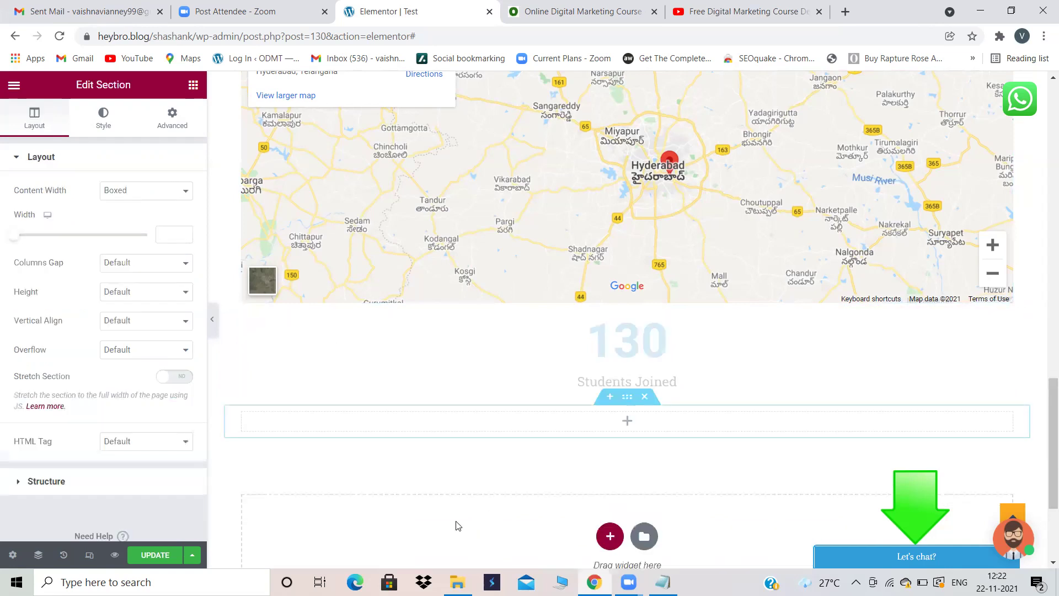
left_click(192, 84)
scroll(113, 371, "down", 6)
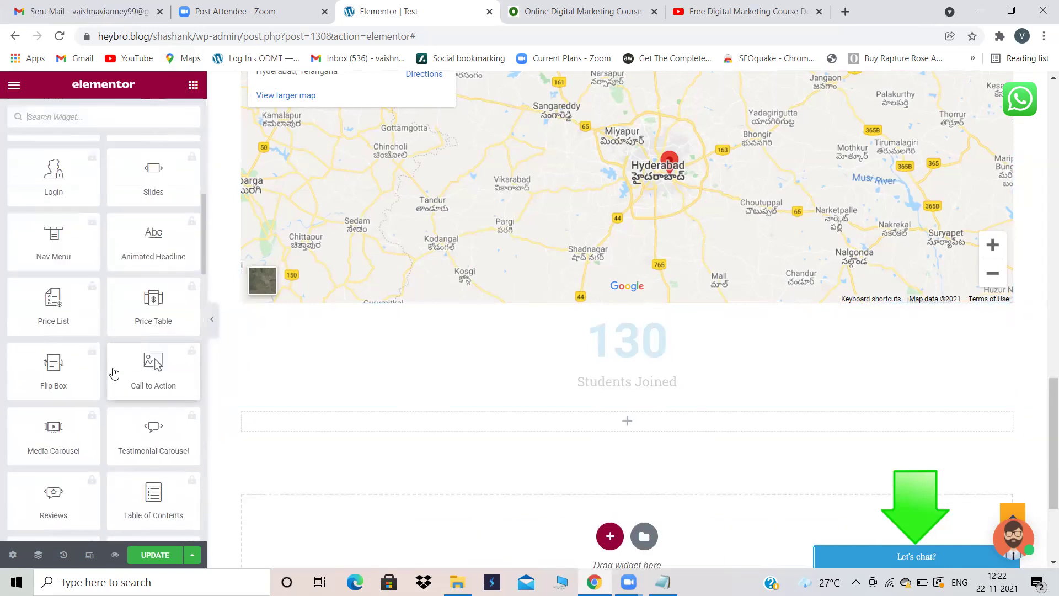
scroll(114, 373, "up", 1)
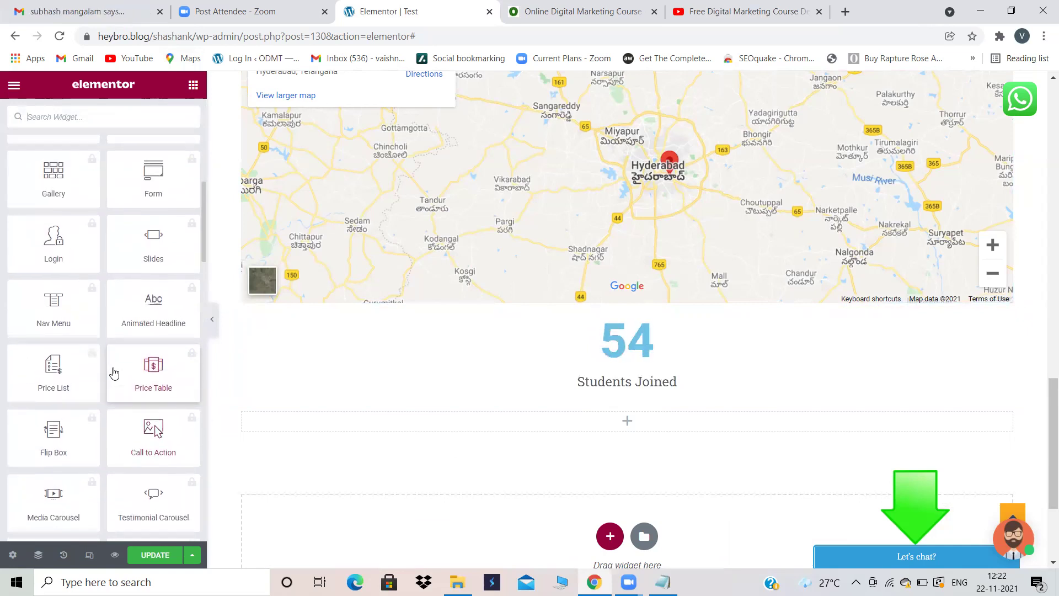
scroll(113, 371, "down", 10)
scroll(112, 366, "down", 4)
left_click_drag(51, 305, 552, 441)
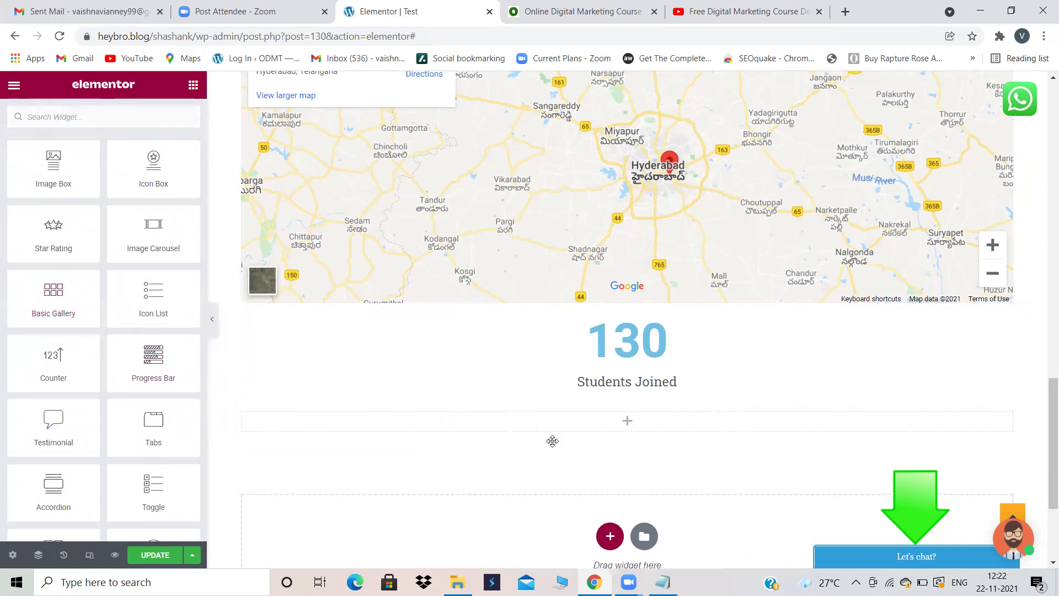
left_click_drag(50, 301, 517, 429)
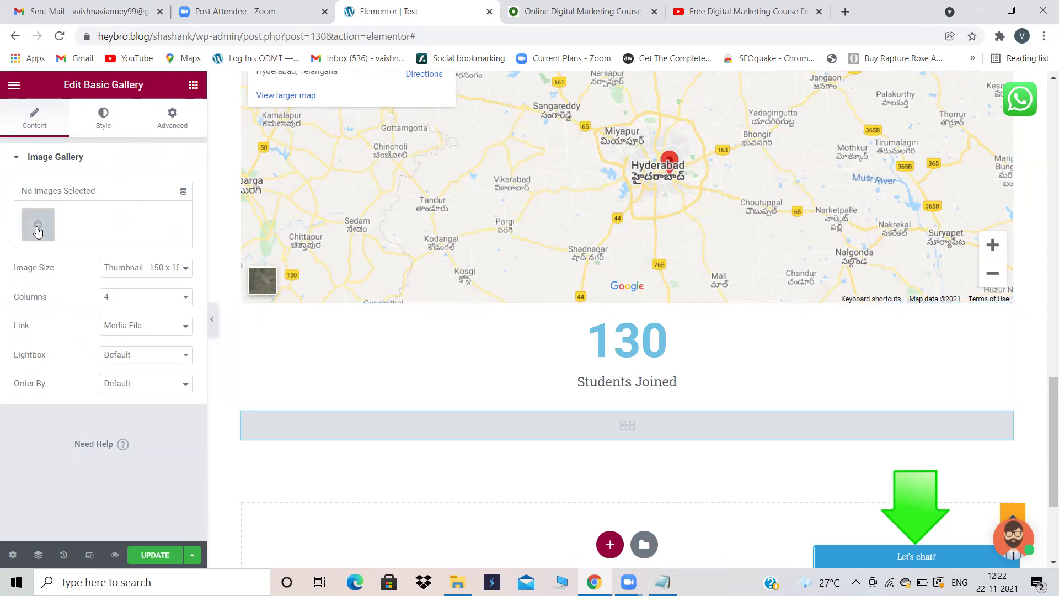
Open the gallery's image selection and pick the blue SEO, web-designer111-1 and google-ads-2-1 images from the Media Library
left_click(38, 231)
left_click(193, 144)
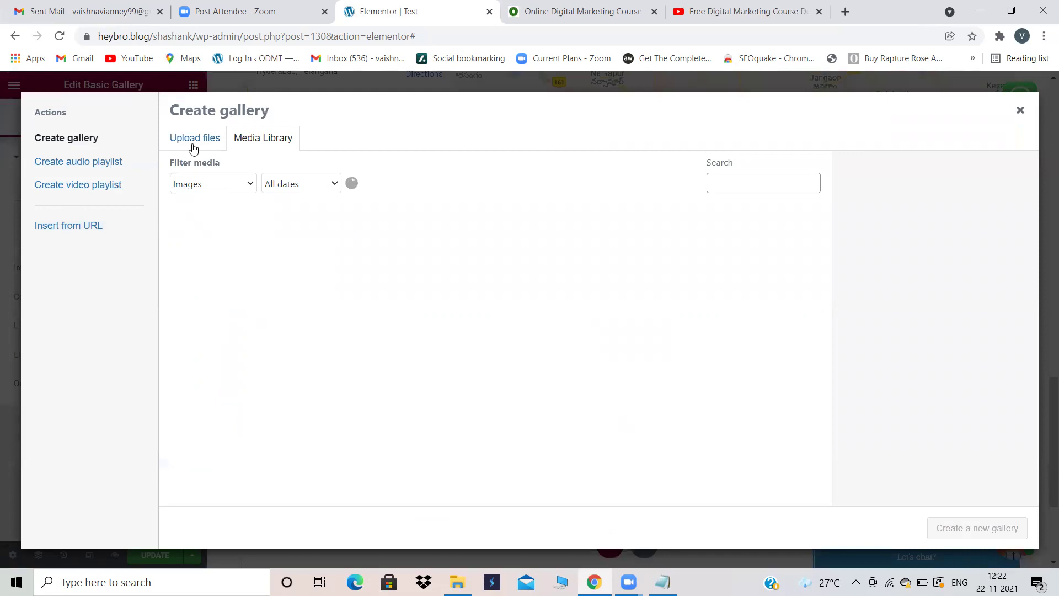
left_click(290, 148)
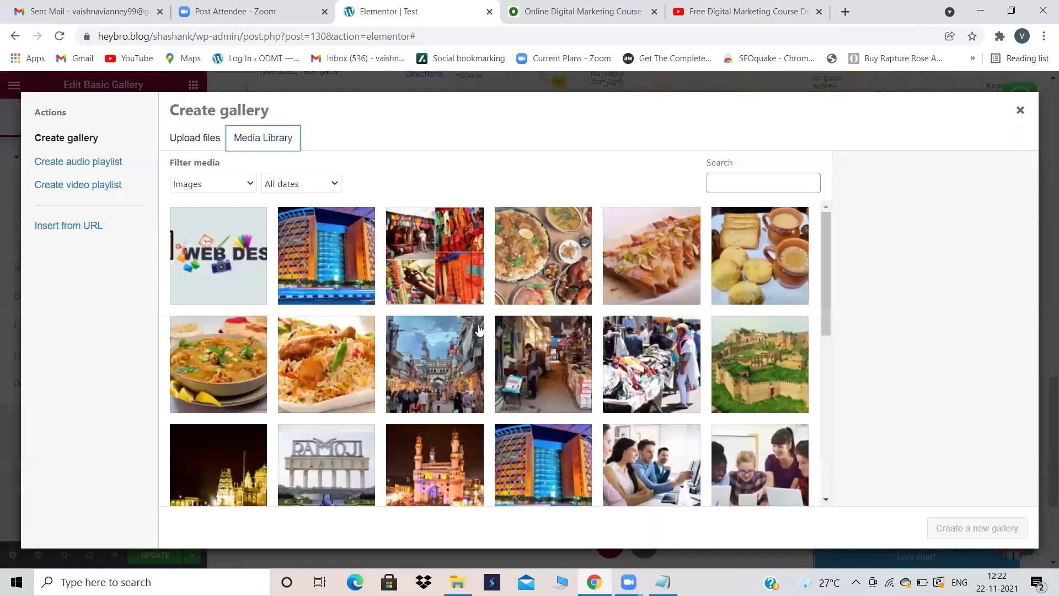
scroll(478, 329, "down", 7)
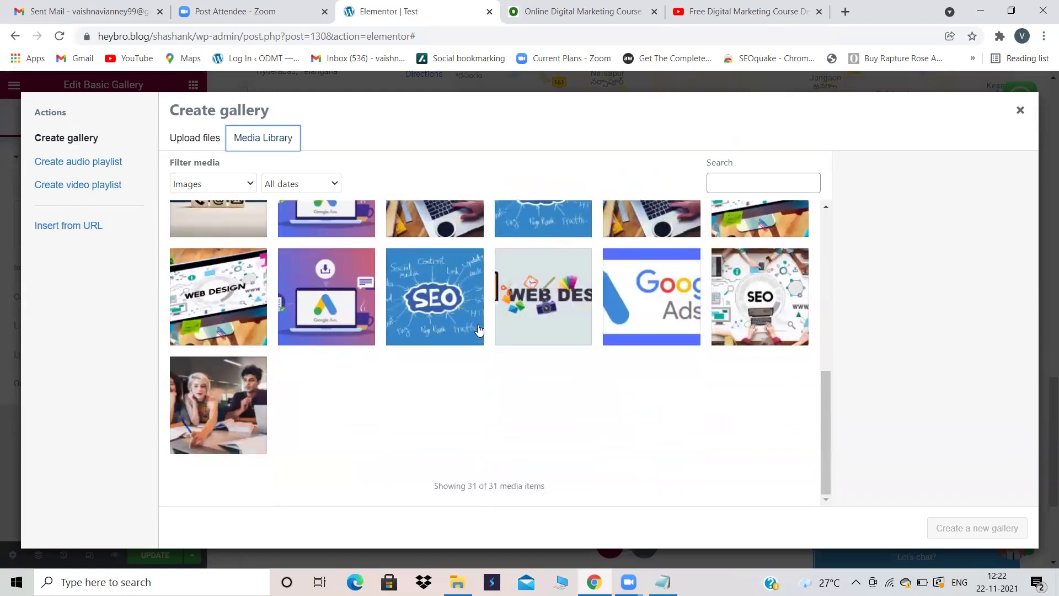
scroll(479, 329, "up", 2)
scroll(478, 330, "up", 1)
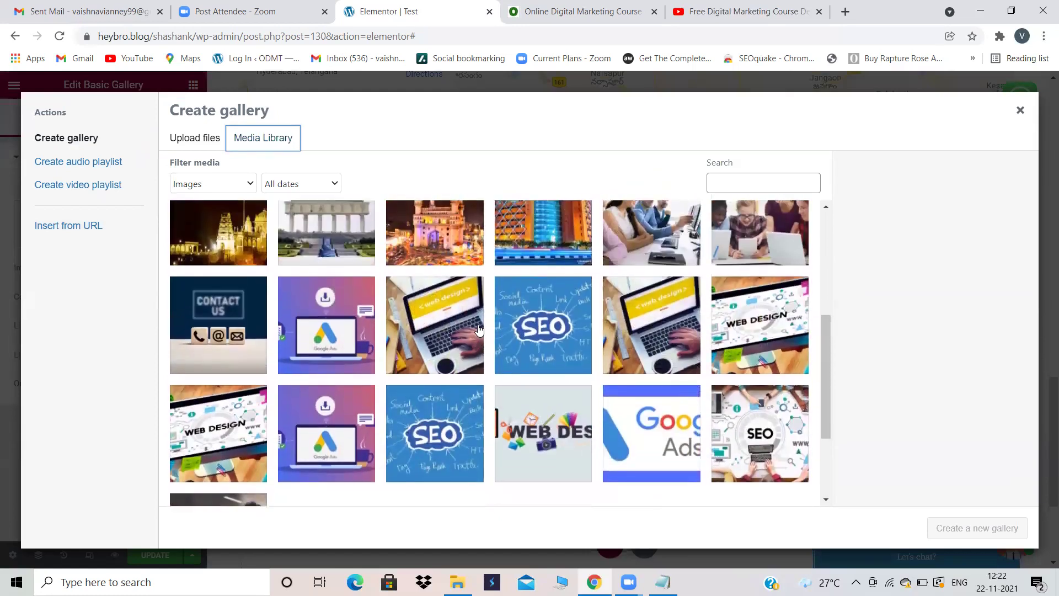
left_click(280, 278)
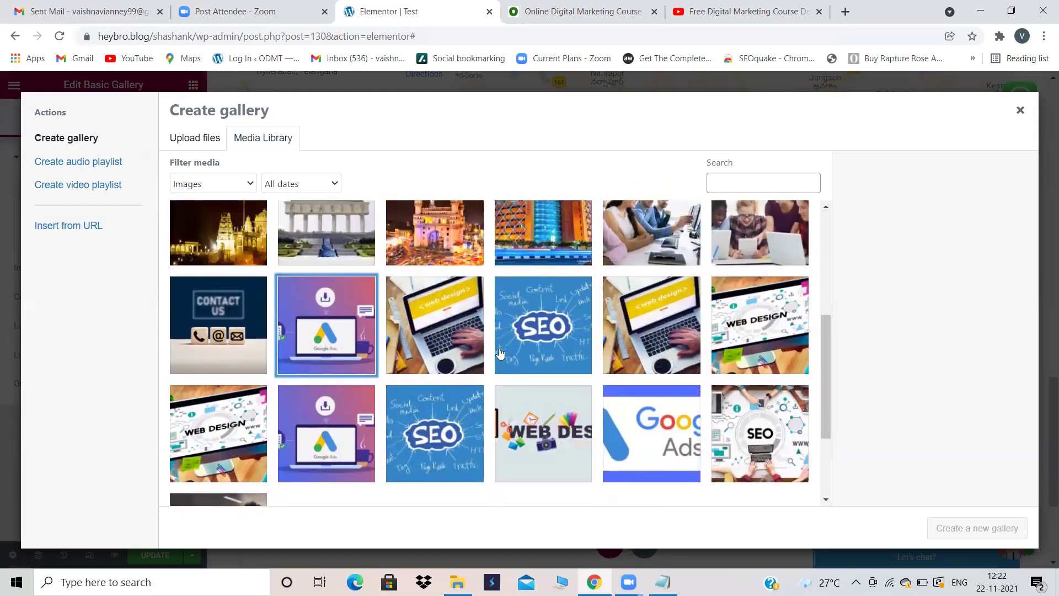
left_click(554, 343)
left_click(414, 313)
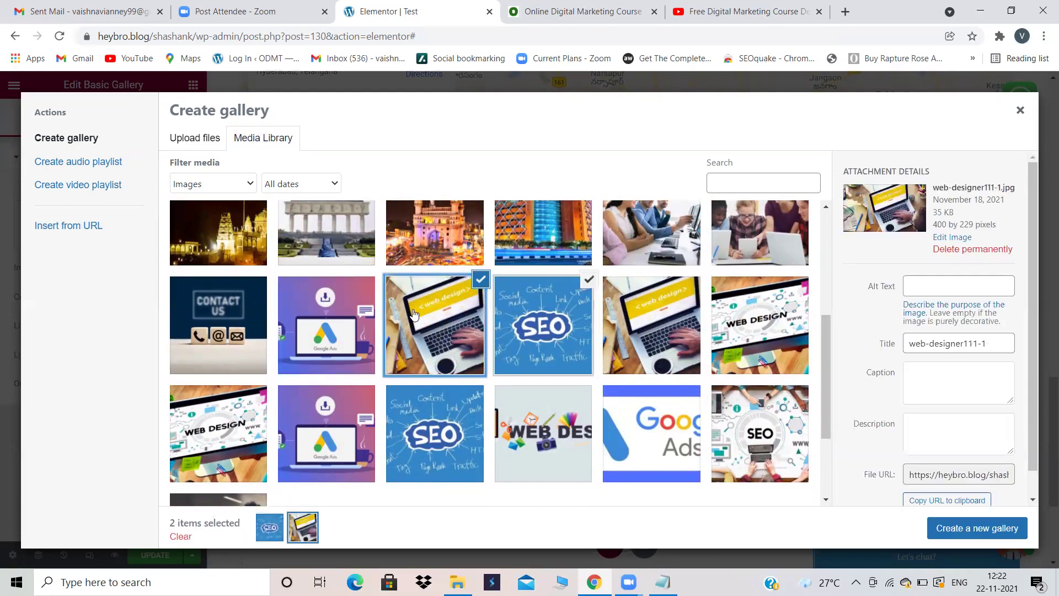
left_click(347, 312)
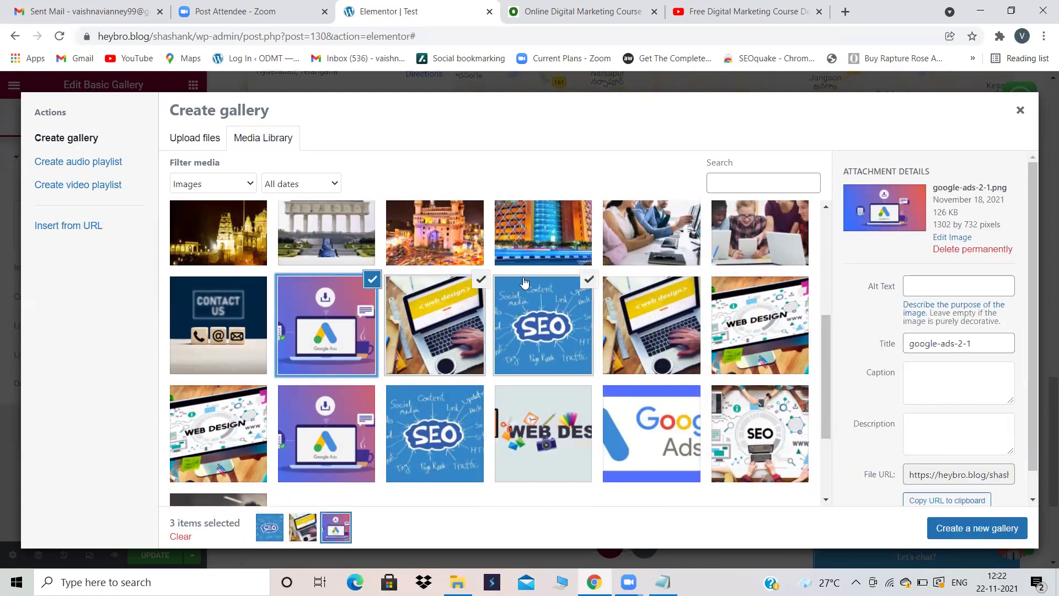
Add the web-design-2-1 image as the fourth selection, create the gallery and insert it into the page
left_click(652, 325)
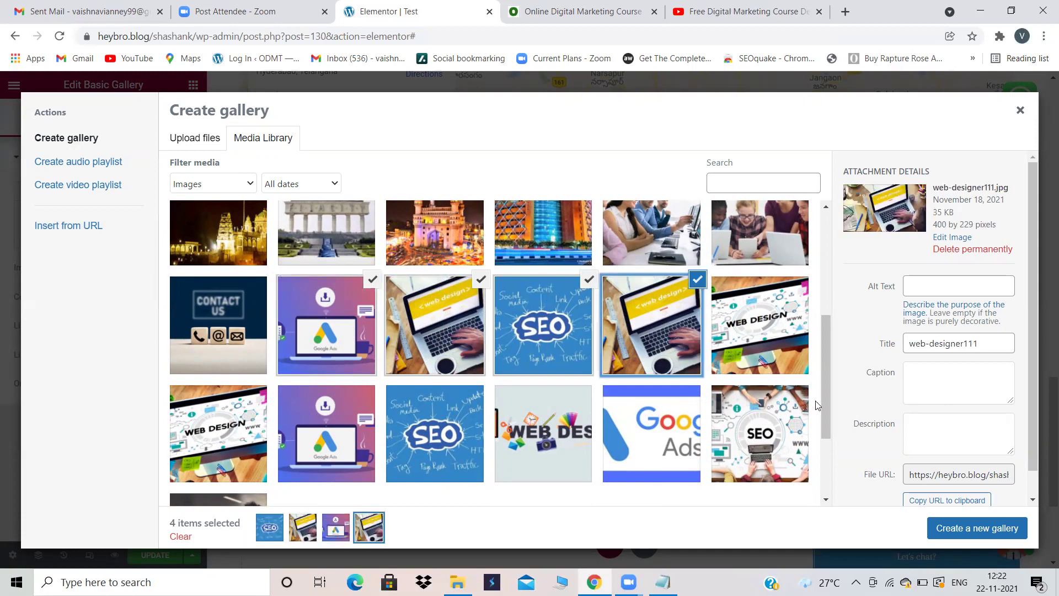
left_click(697, 281)
left_click(739, 307)
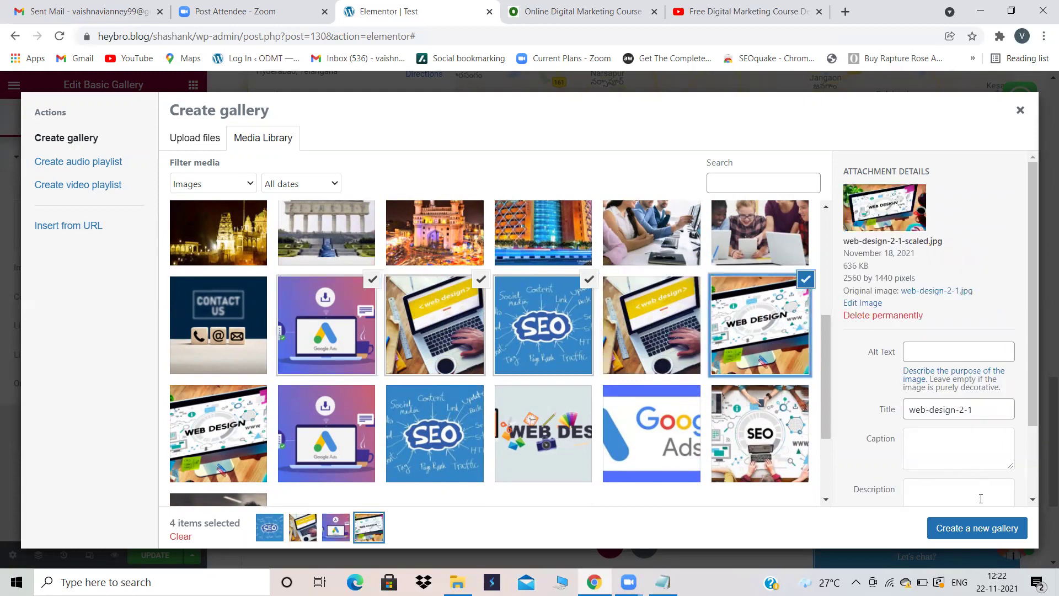
left_click(969, 528)
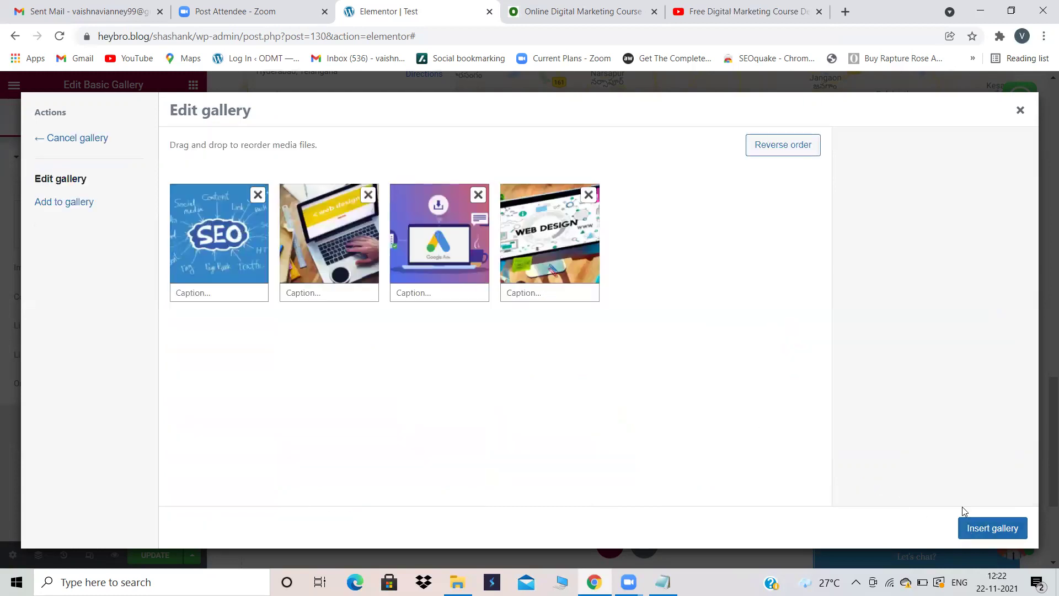
left_click(980, 529)
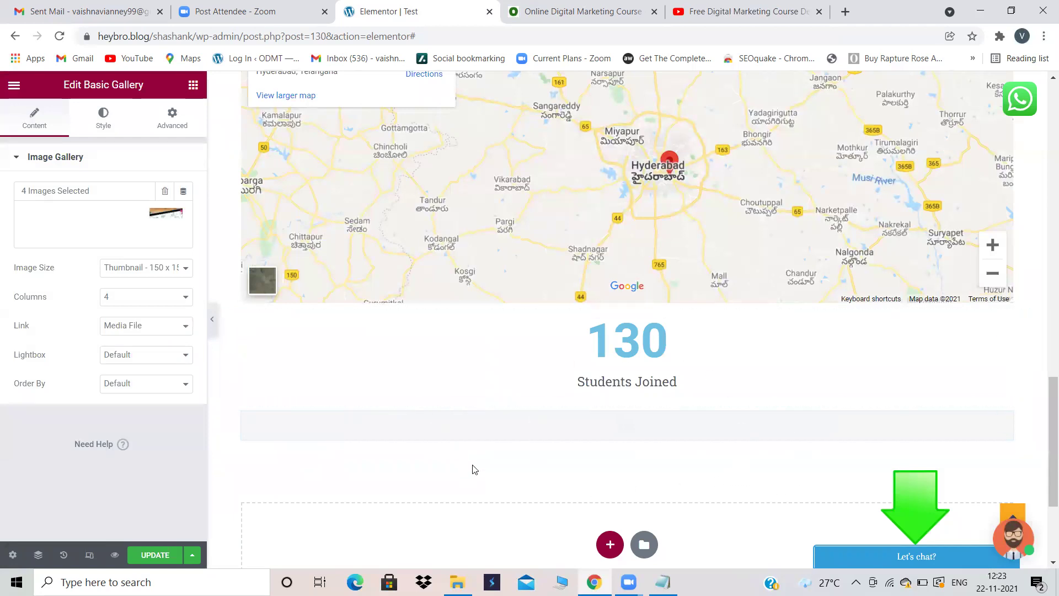
Examine the gallery's column and link choices, its image spacing options and its advanced settings
scroll(473, 468, "down", 1)
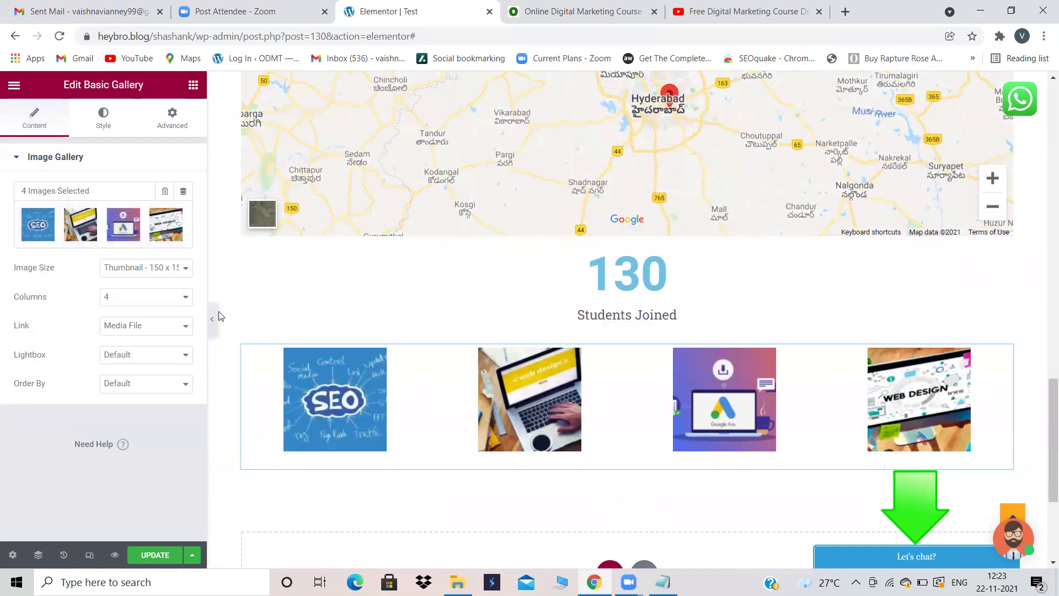
left_click(185, 299)
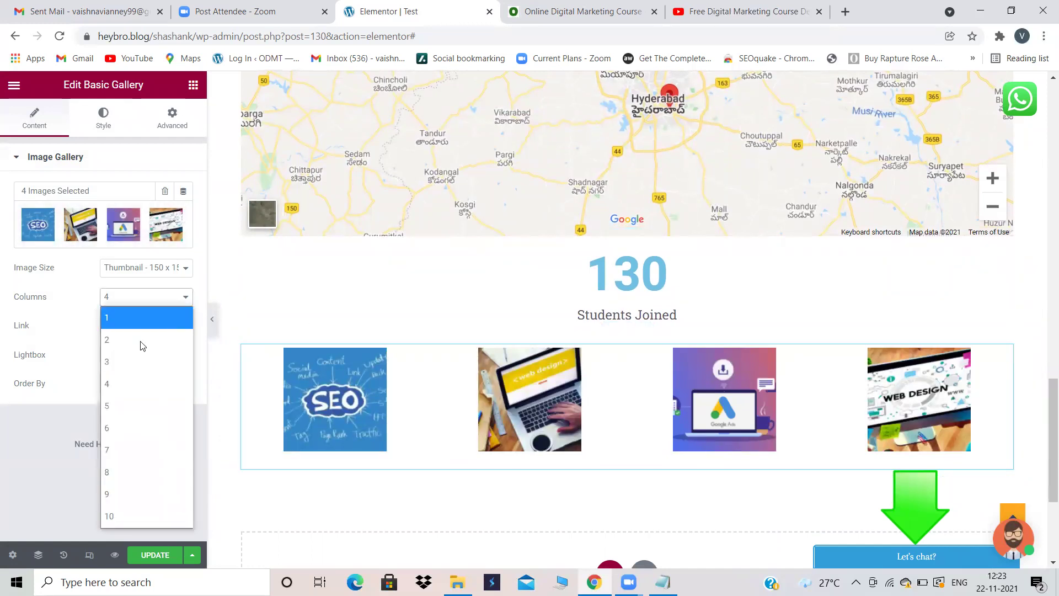
left_click(23, 419)
left_click(182, 326)
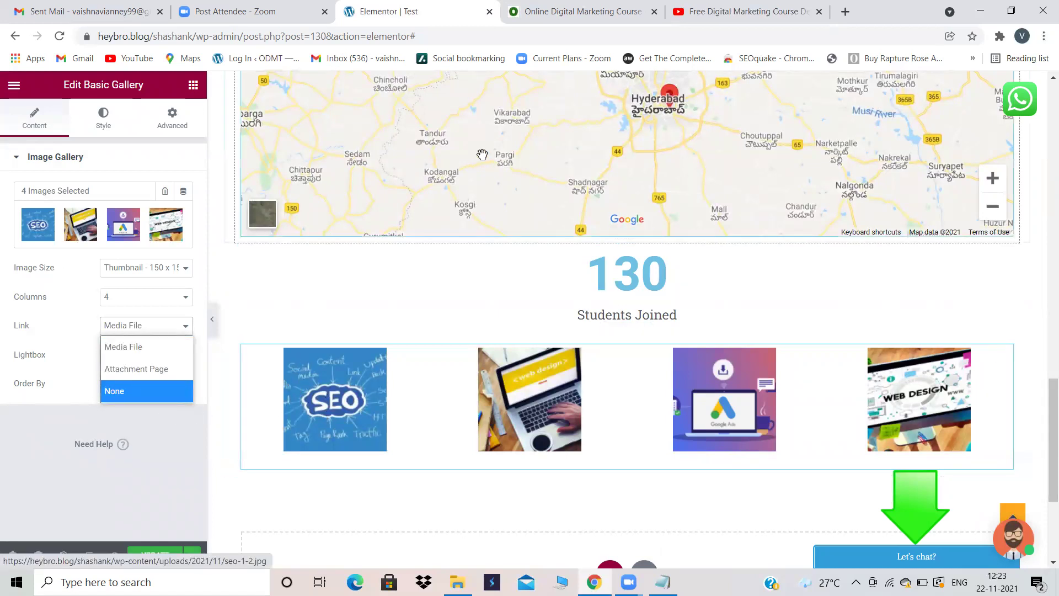
left_click(46, 336)
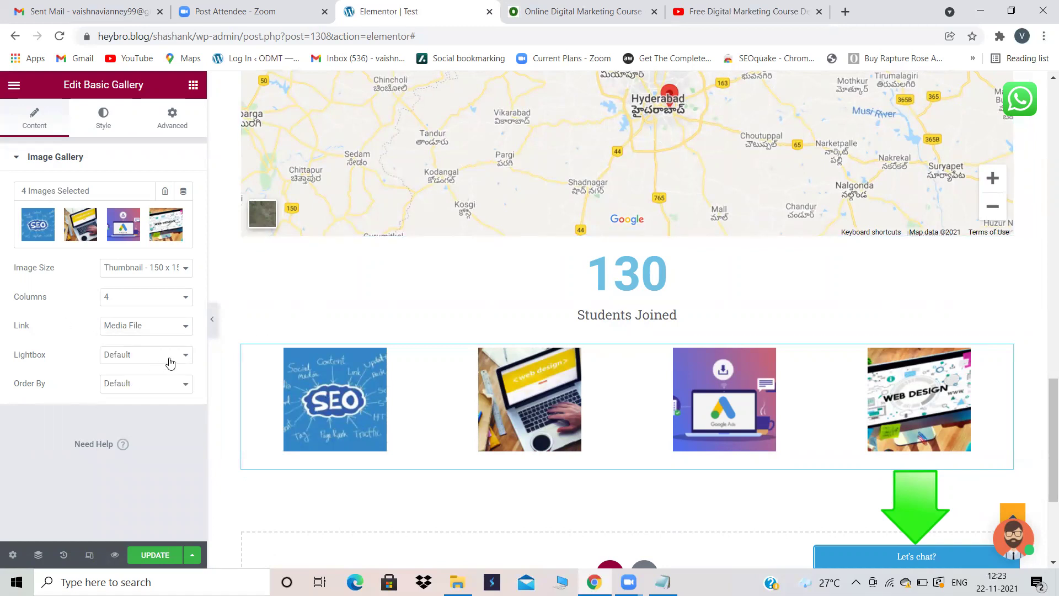
left_click(109, 135)
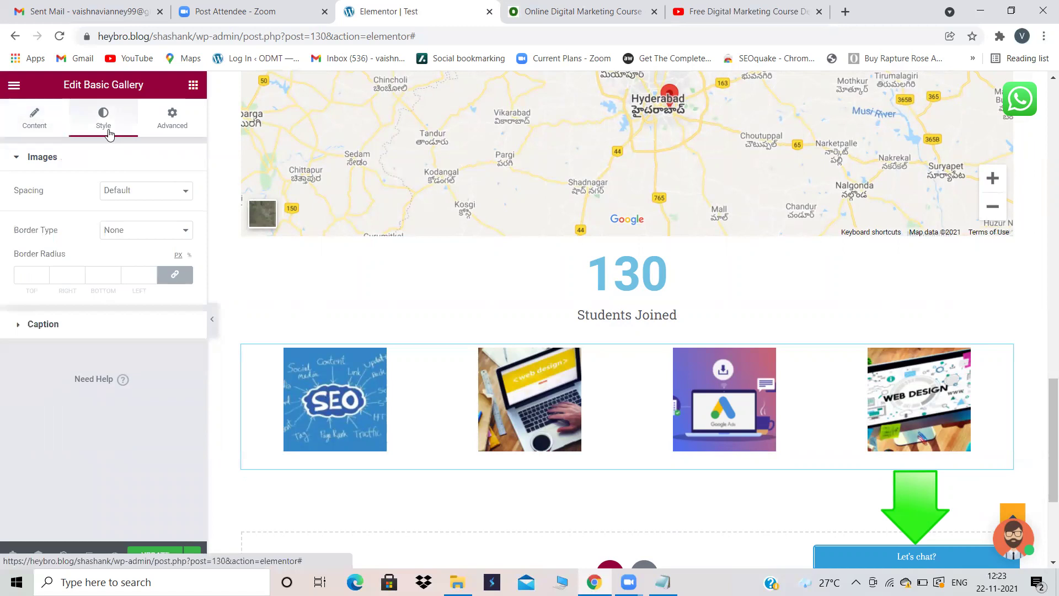
left_click(184, 193)
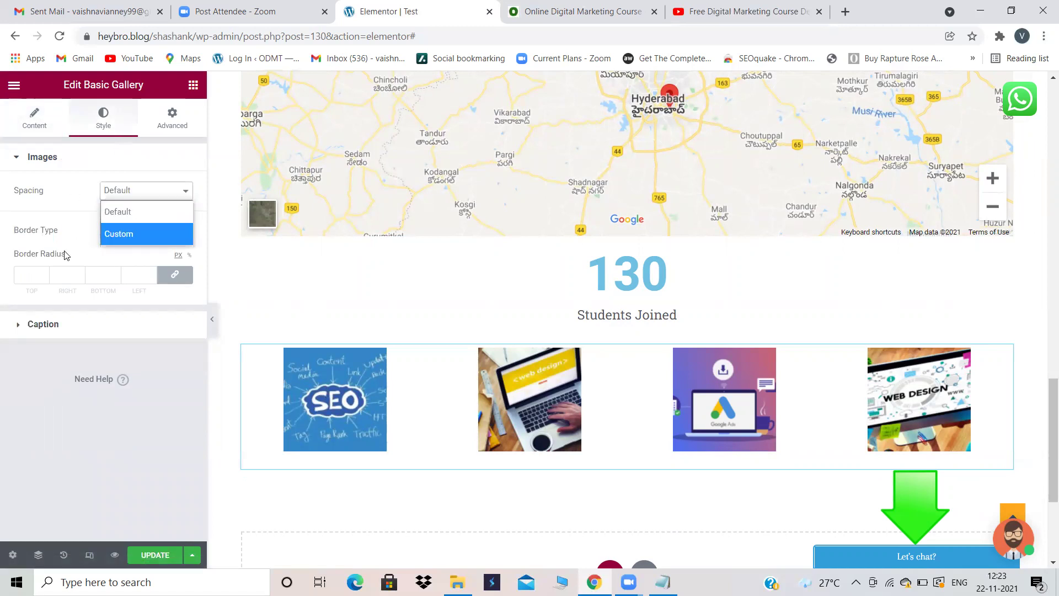
left_click(171, 118)
Add another single-column section below the image gallery
scroll(350, 425, "down", 3)
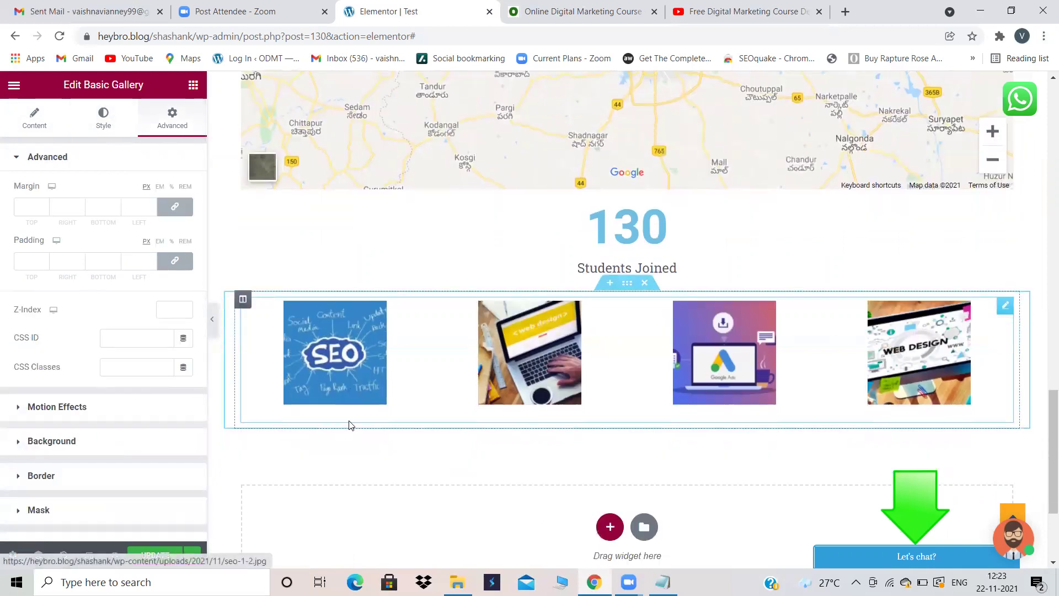
left_click(610, 412)
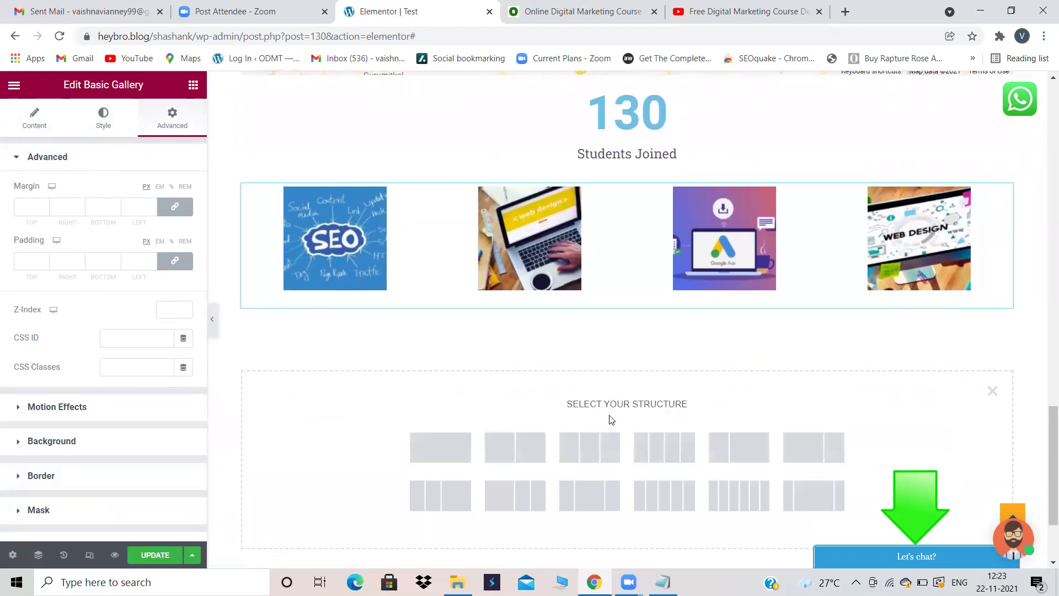
left_click(445, 444)
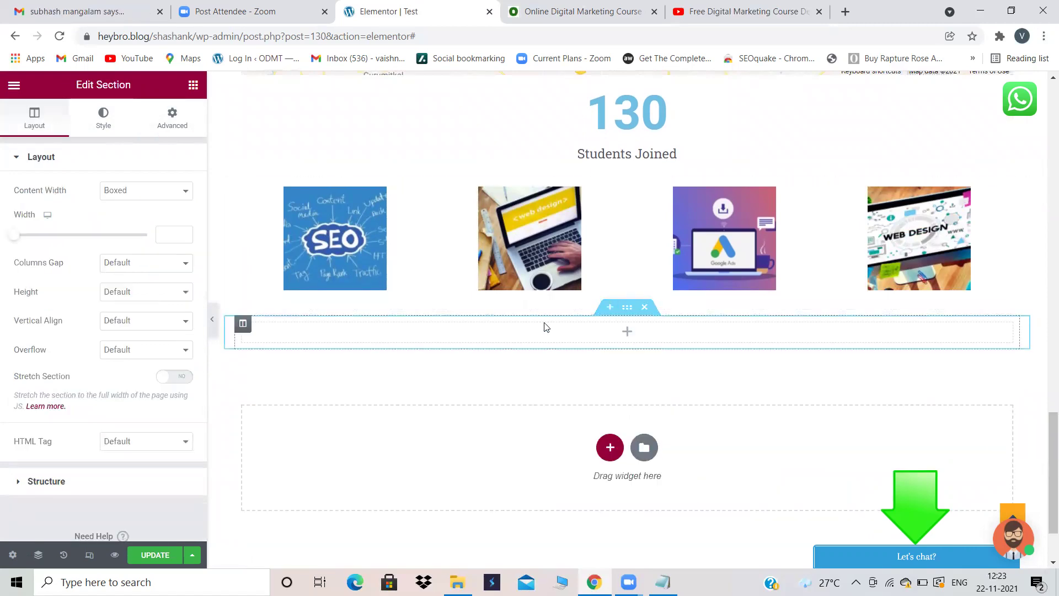
scroll(544, 326, "up", 3)
scroll(543, 327, "up", 15)
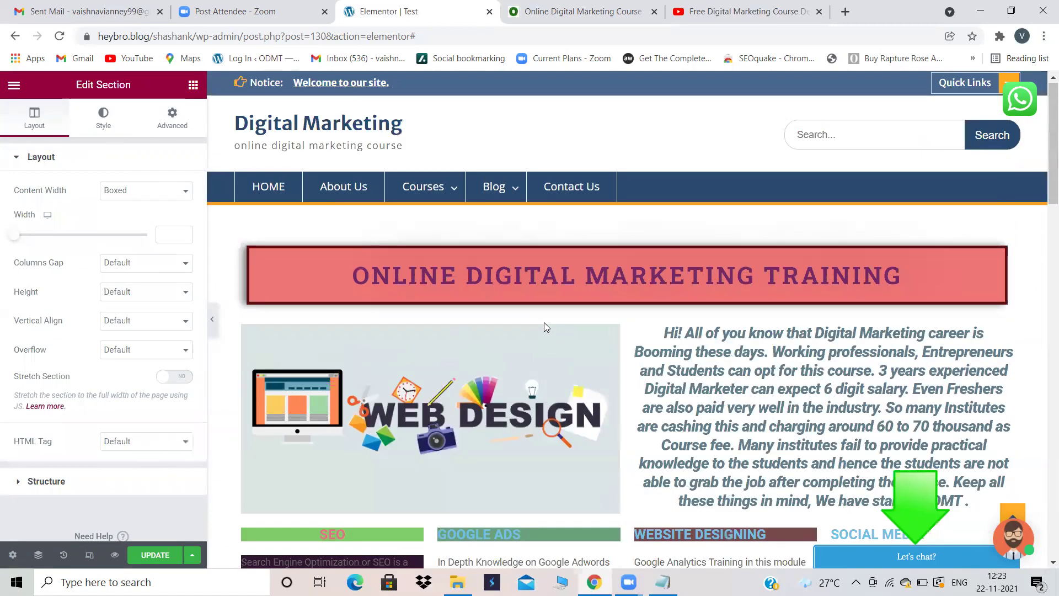
scroll(735, 529, "down", 8)
scroll(735, 530, "down", 10)
scroll(733, 519, "up", 3)
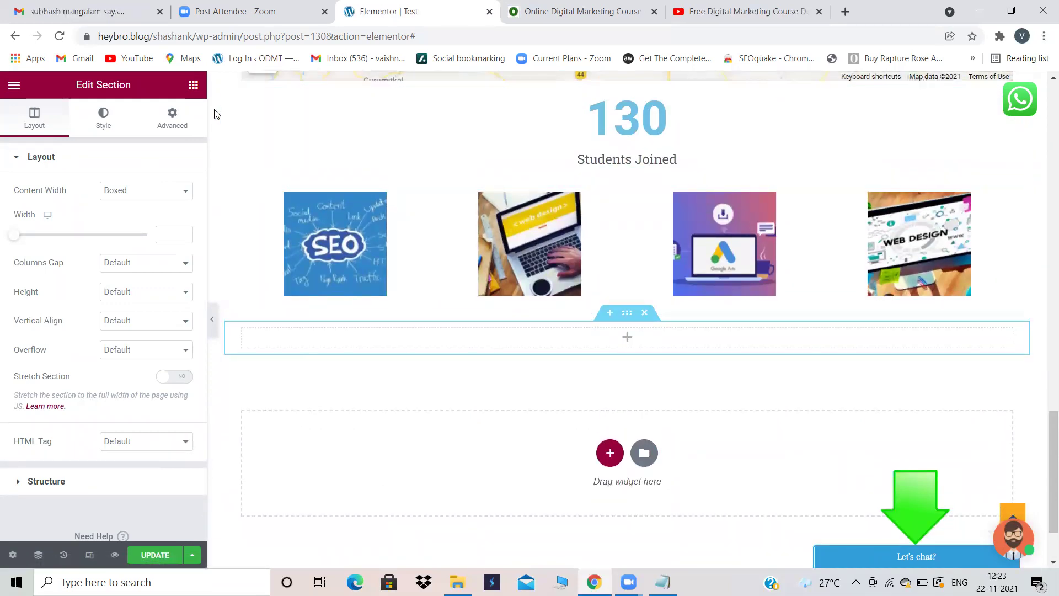
Find the Social Icons widget and place it in the empty section below the image gallery
left_click(193, 84)
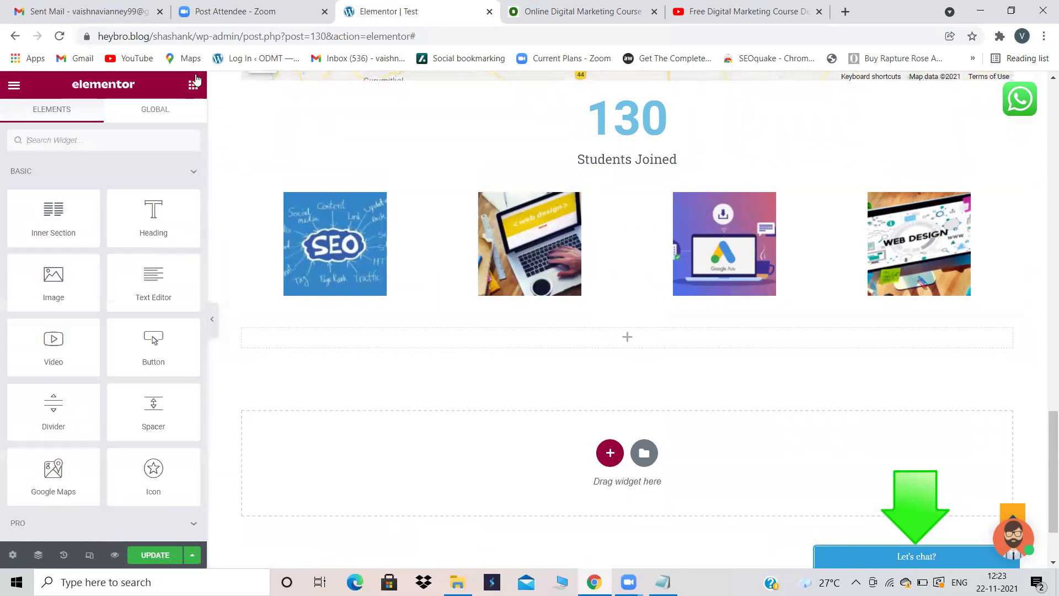
scroll(97, 289, "down", 5)
scroll(98, 294, "down", 18)
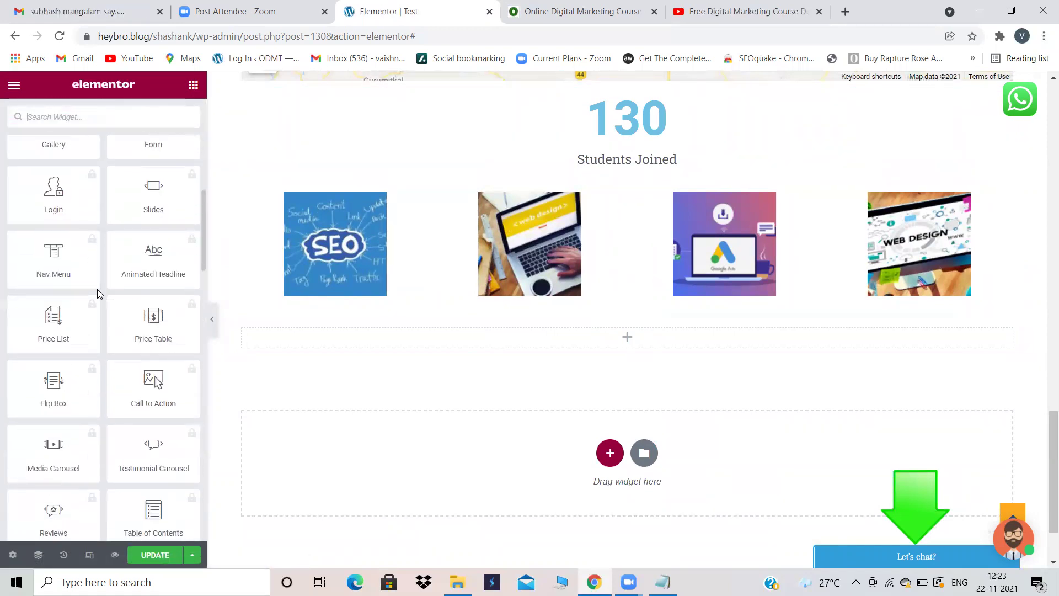
scroll(96, 289, "down", 3)
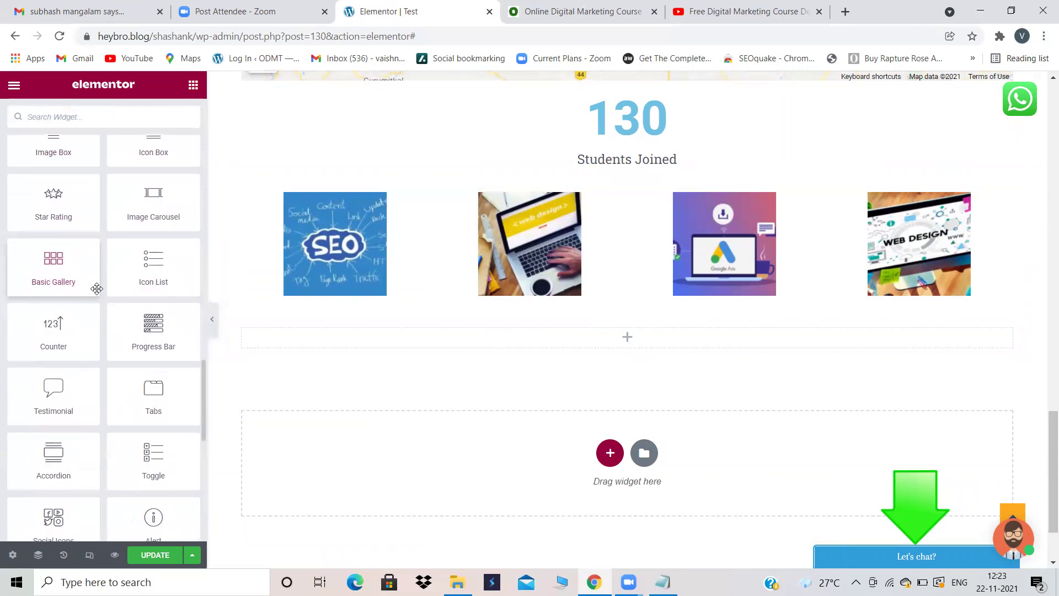
scroll(97, 288, "down", 6)
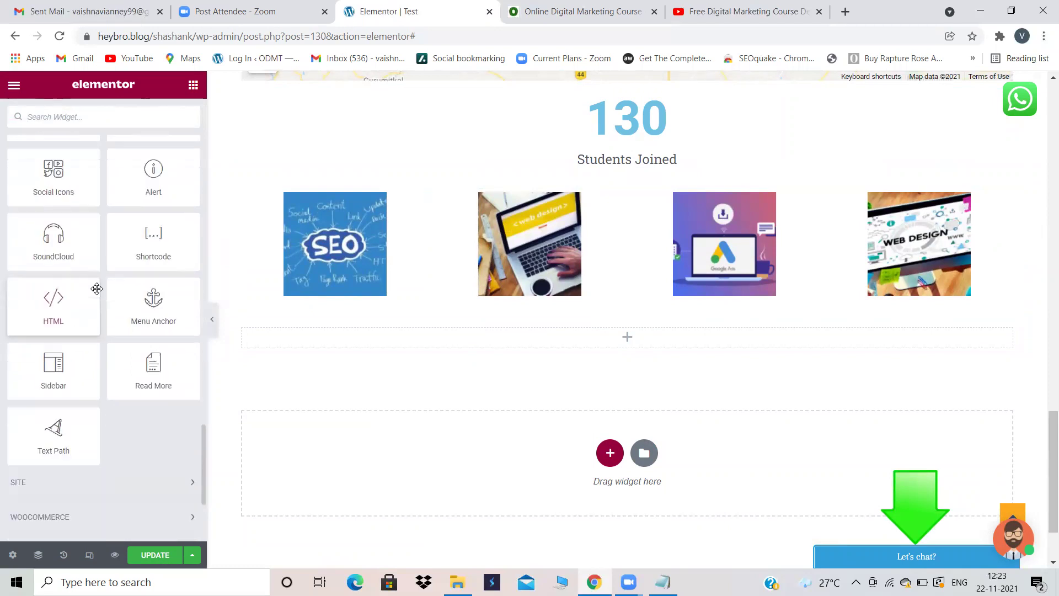
scroll(96, 288, "up", 1)
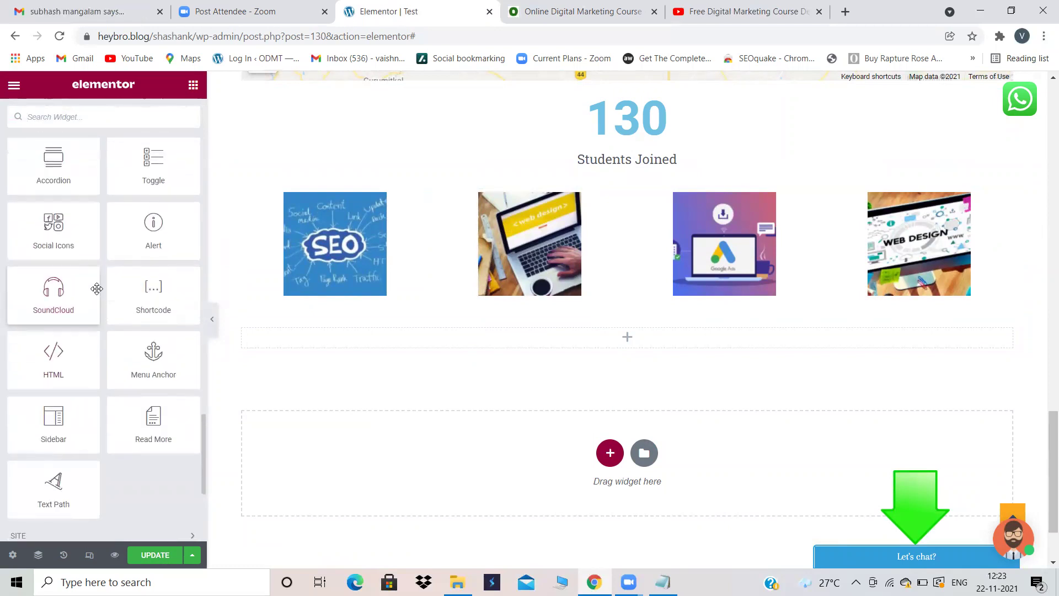
scroll(97, 289, "up", 2)
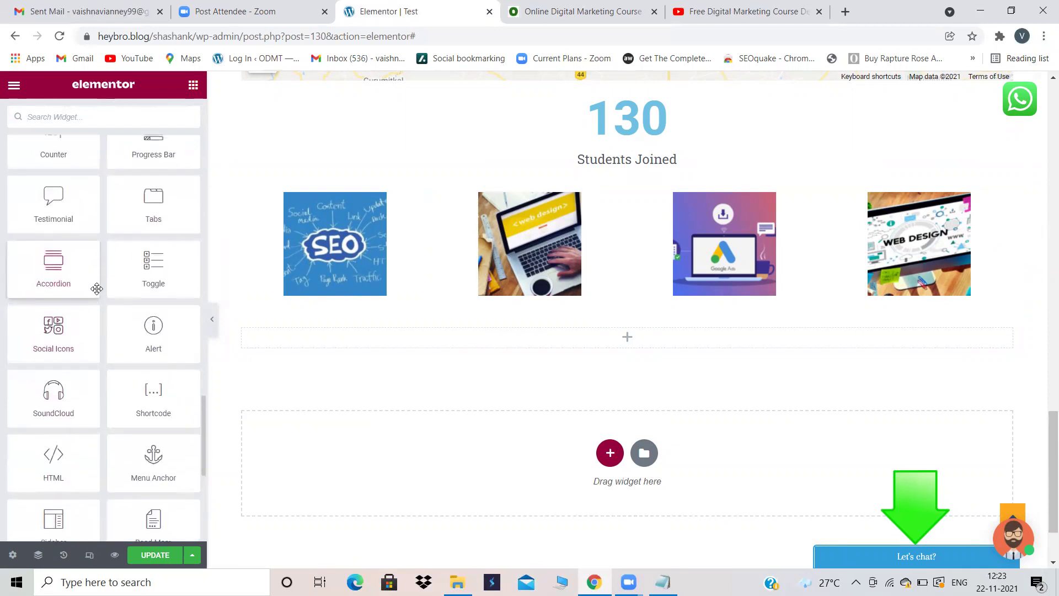
left_click_drag(51, 344, 503, 350)
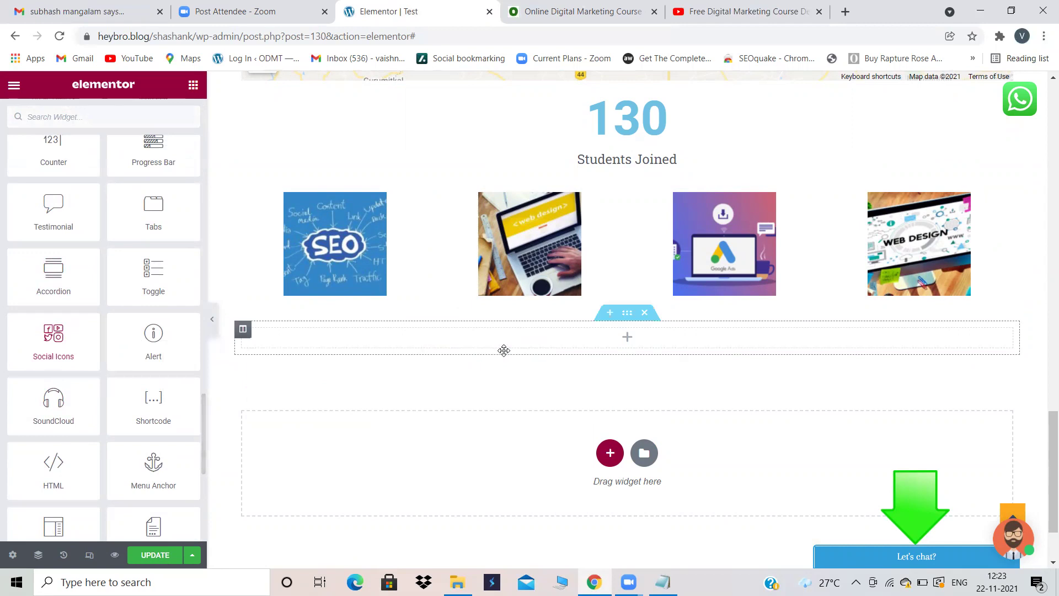
left_click_drag(56, 327, 441, 335)
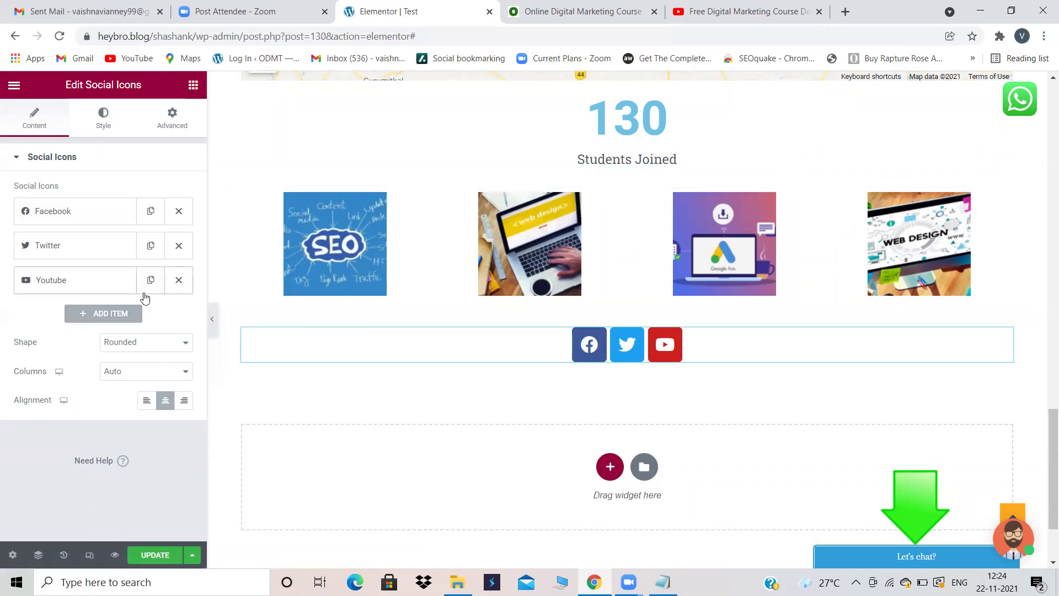
Try the Square shape for the social icons and settle on the Circle shape
left_click(191, 343)
left_click(148, 381)
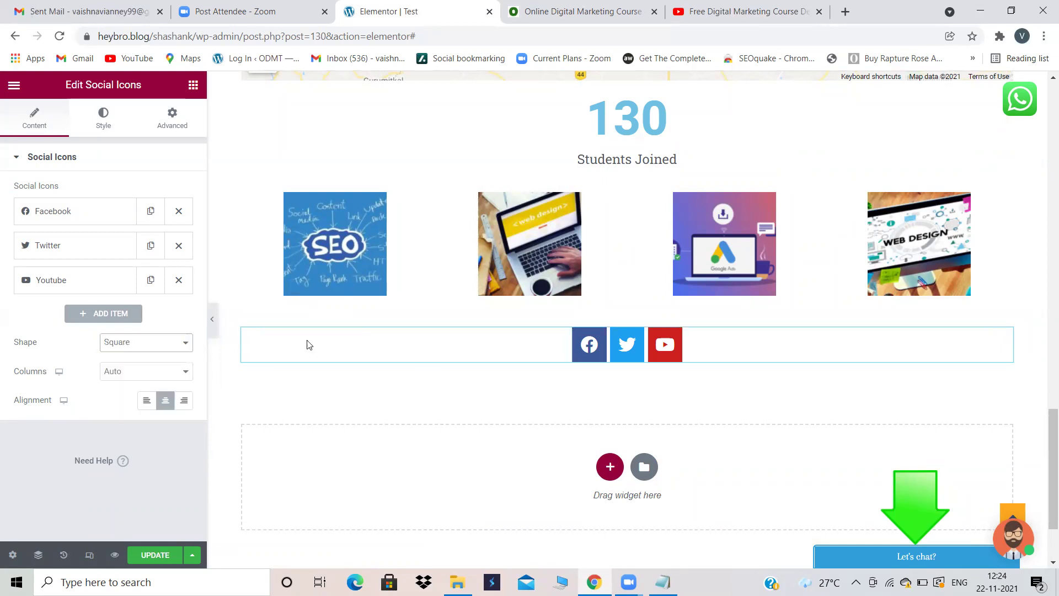
left_click(182, 343)
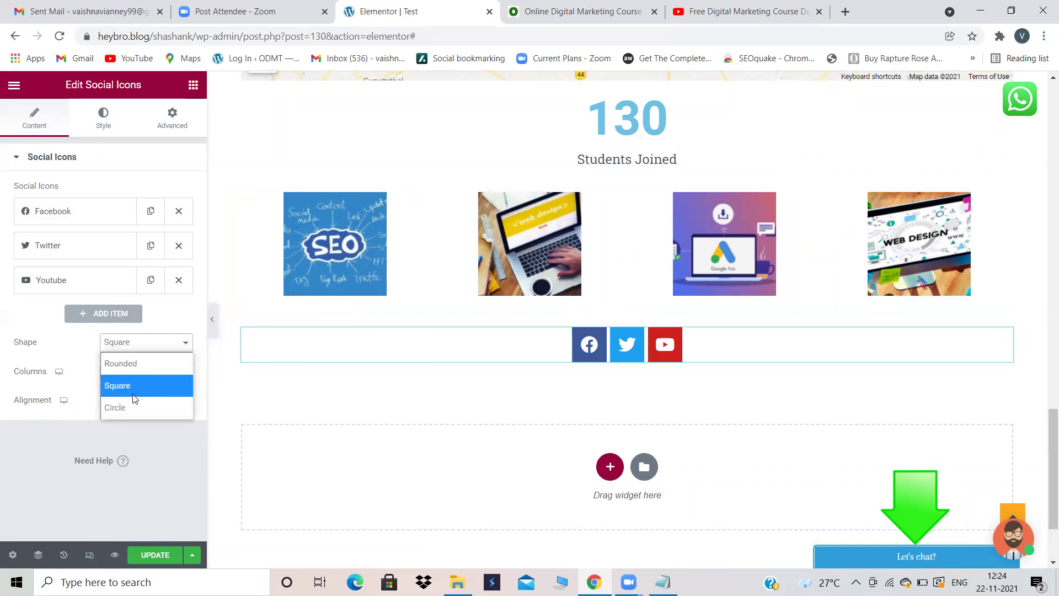
left_click(119, 407)
left_click(185, 343)
left_click(60, 473)
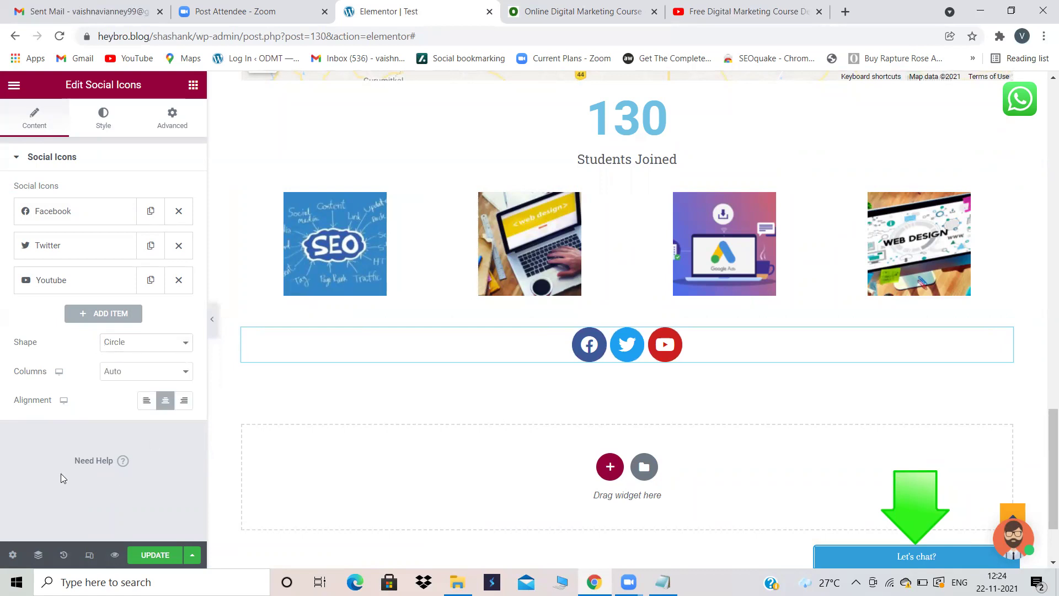
Examine the icon, link and color settings of the Facebook, Twitter and Youtube items
left_click(46, 219)
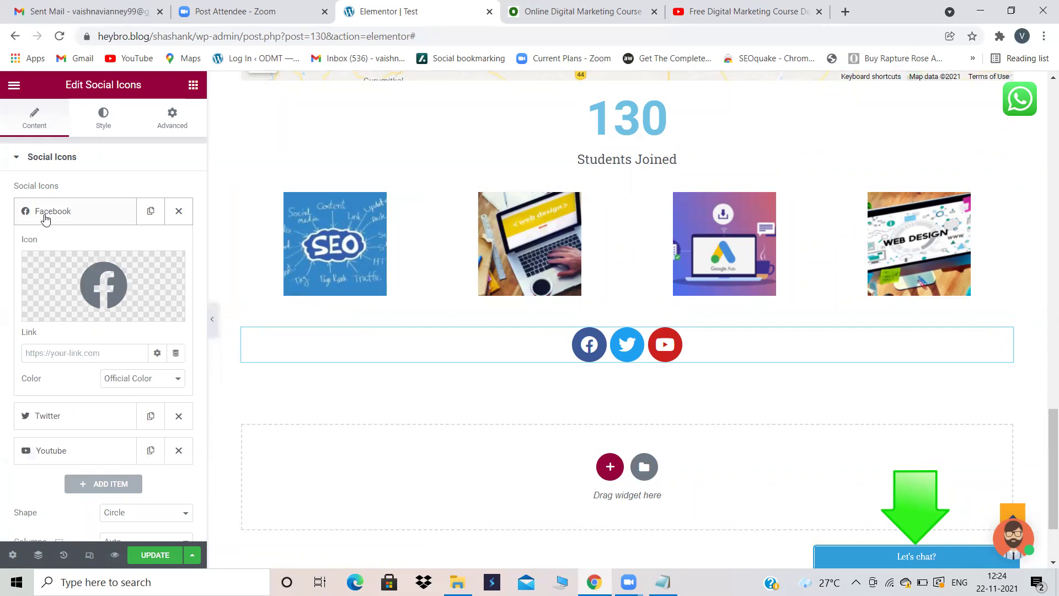
left_click(53, 353)
scroll(53, 353, "down", 2)
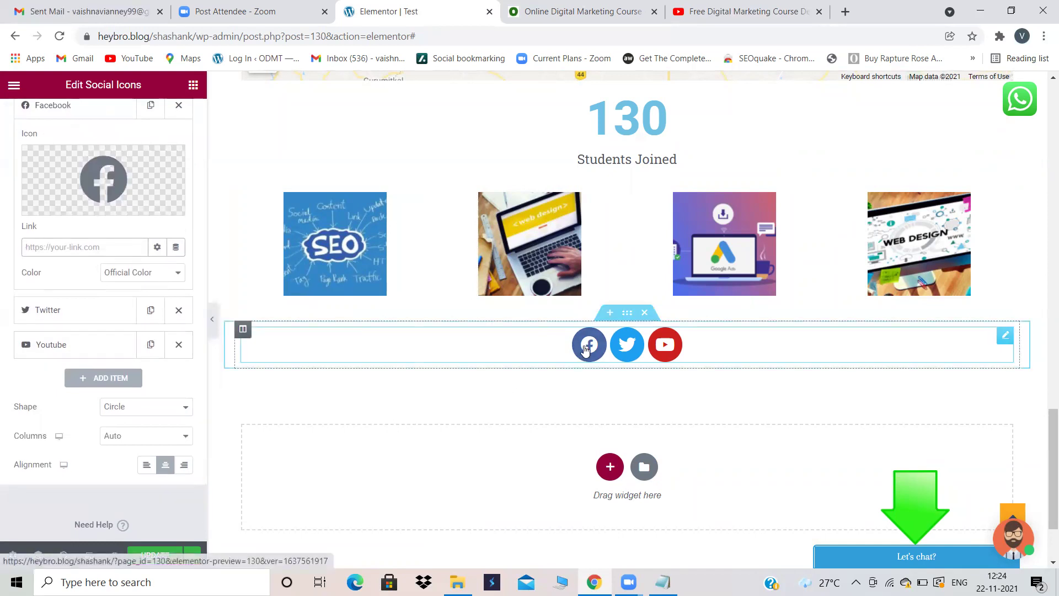
left_click(81, 306)
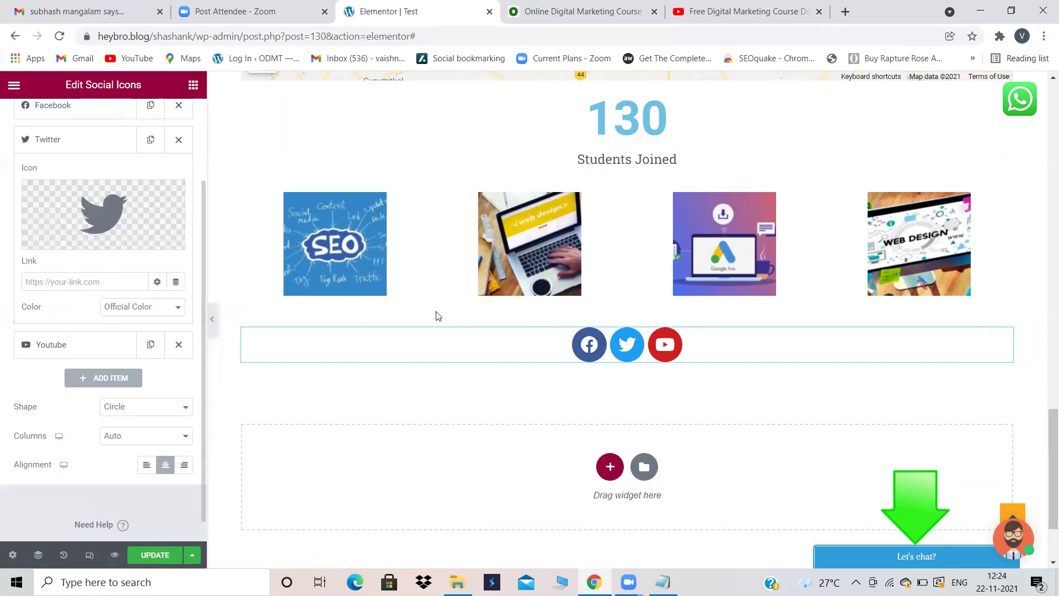
left_click(71, 353)
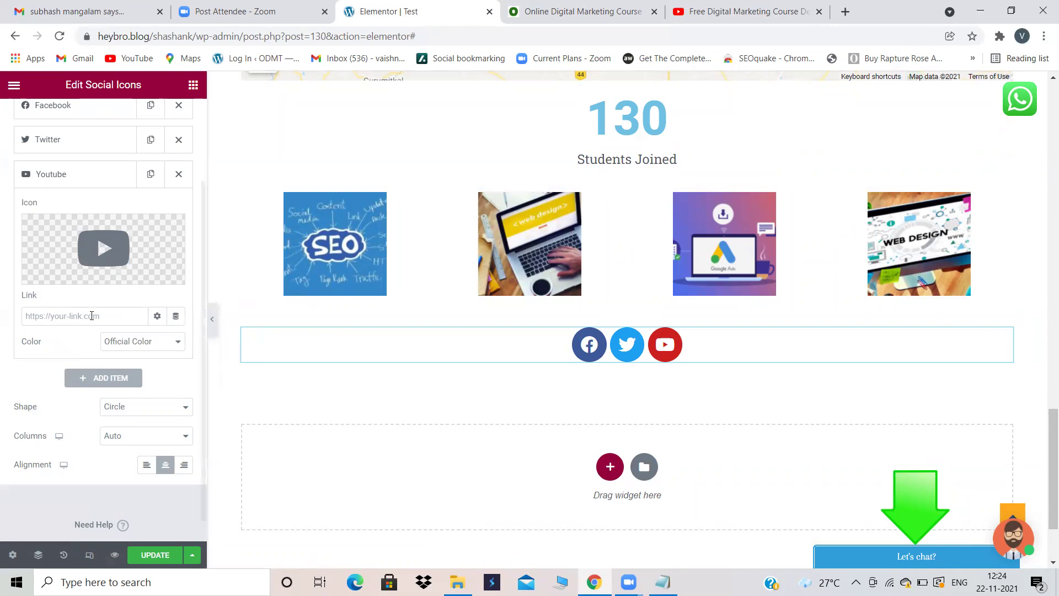
Add a fourth social icon item and choose the Vimeo icon for it from the Icon Library
left_click(85, 378)
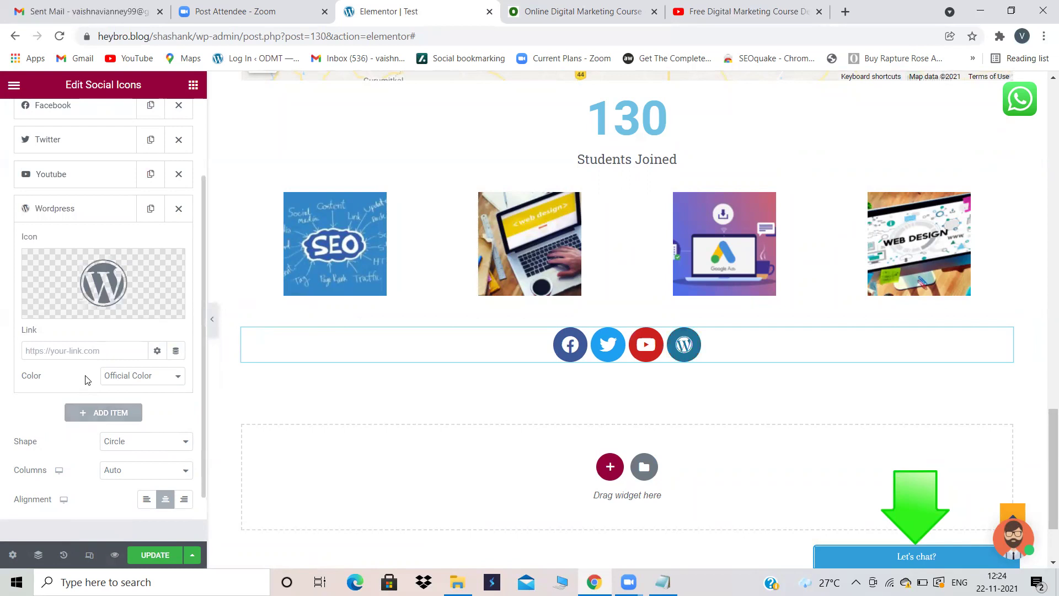
mouse_move(77, 297)
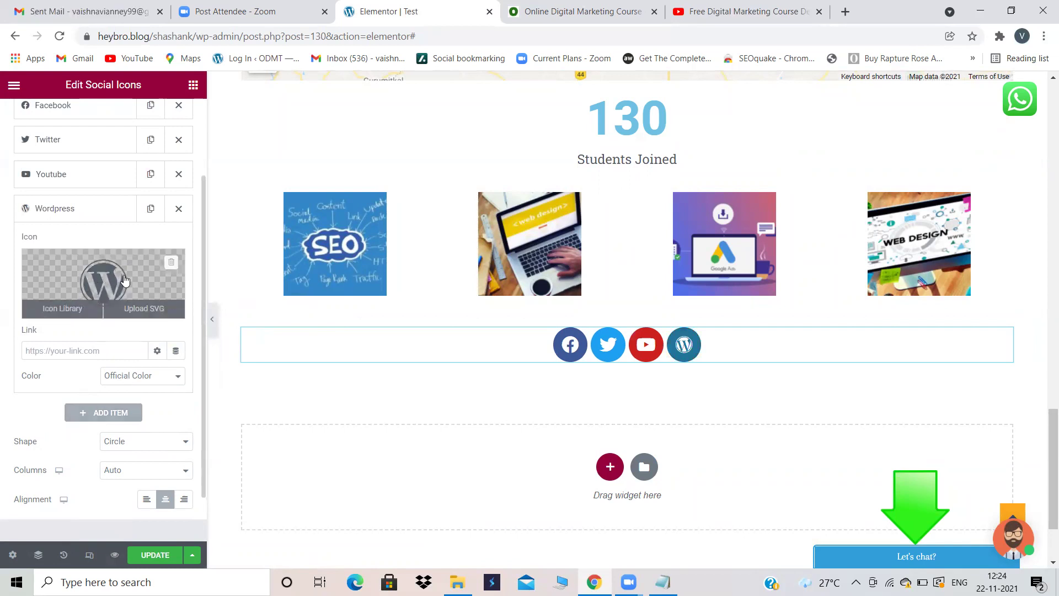
left_click(64, 308)
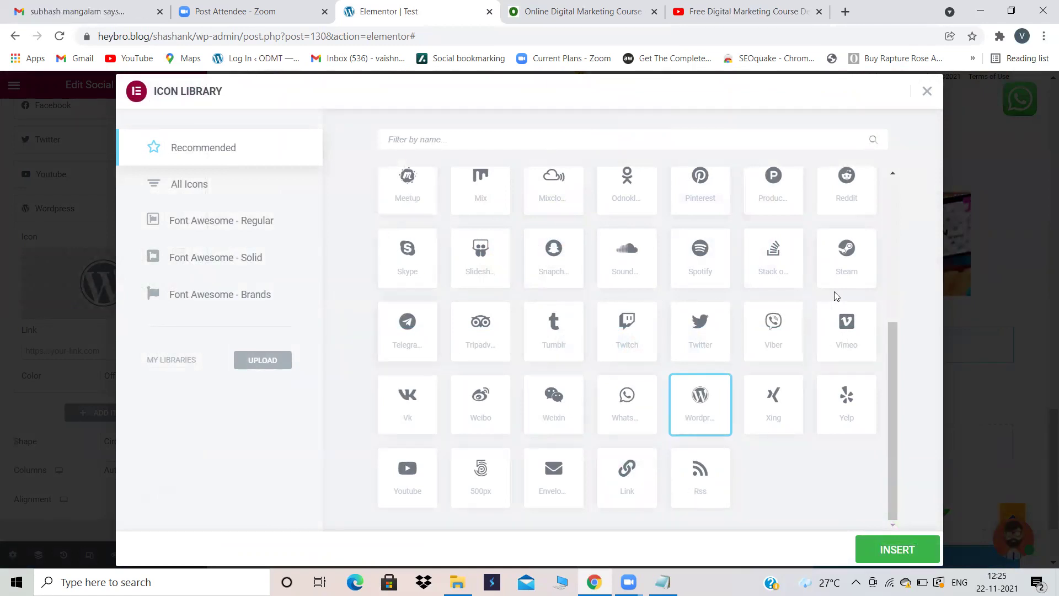
left_click(853, 322)
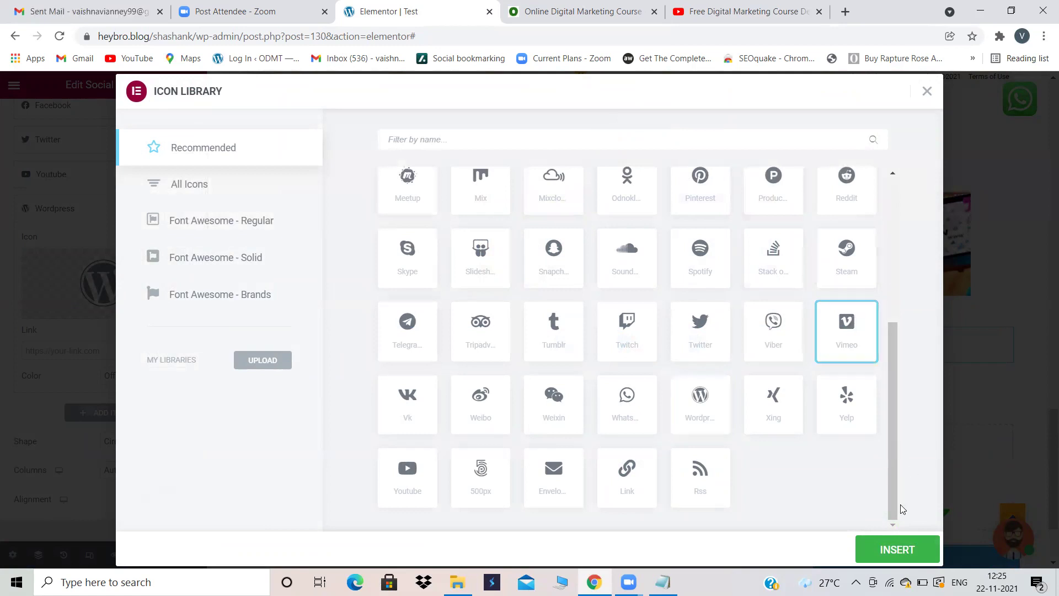
left_click(922, 548)
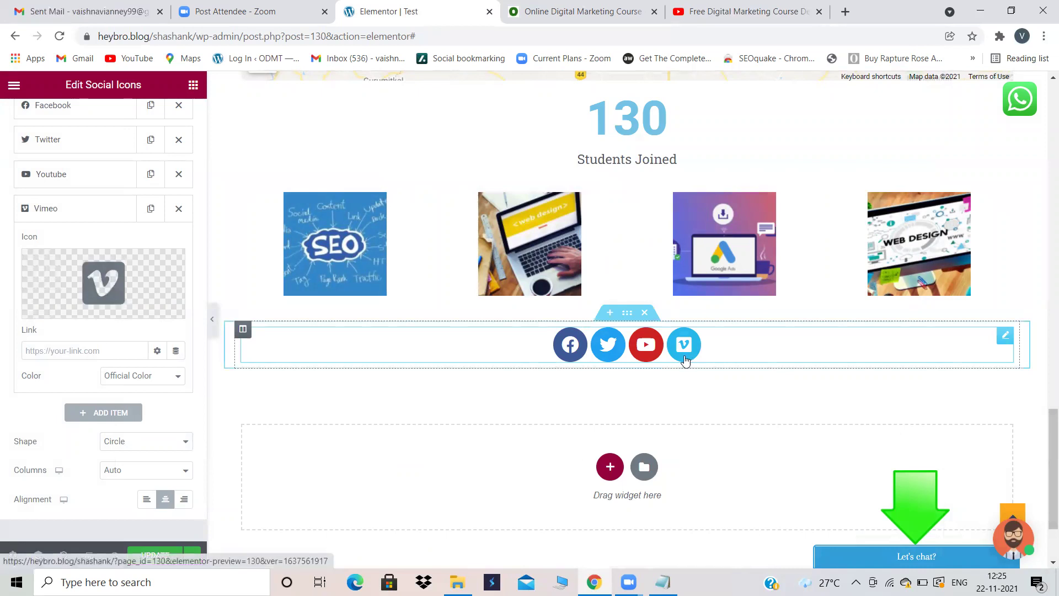
Switch the Vimeo icon's color to Custom and set its primary color to dark red #610A0A
left_click(63, 353)
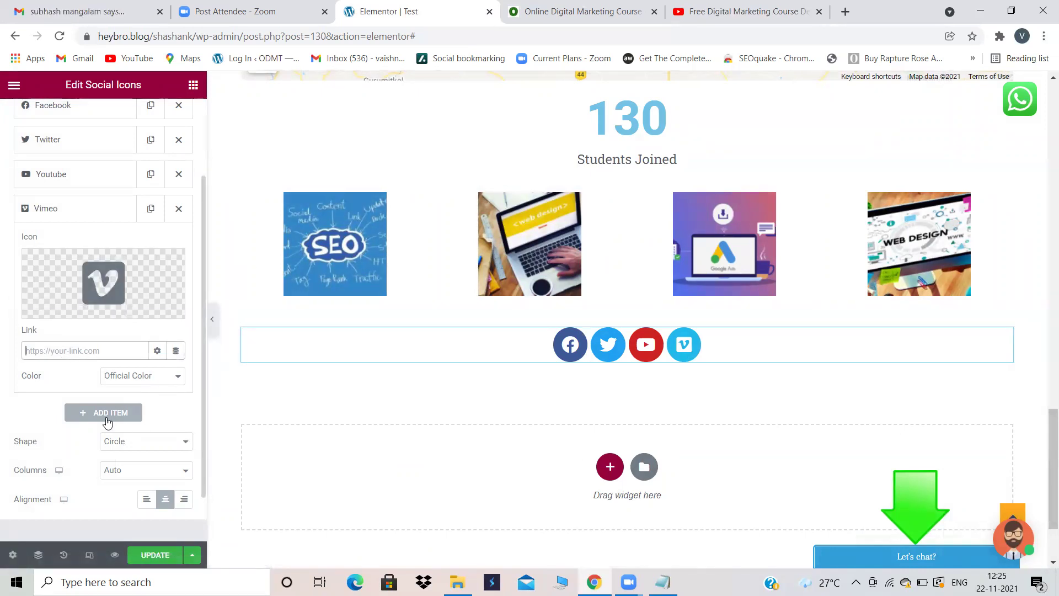
left_click(177, 377)
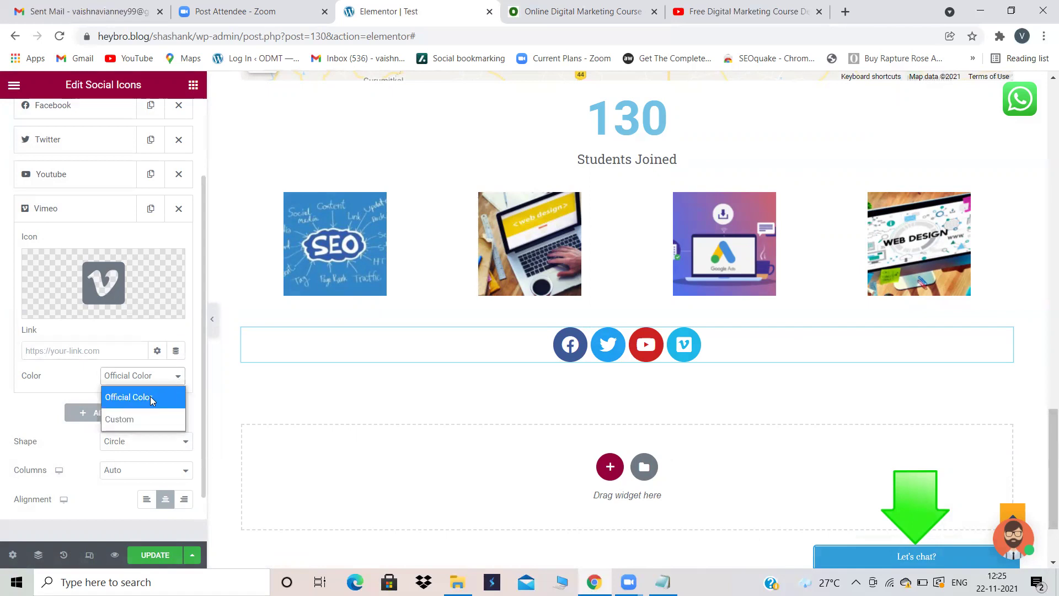
left_click(135, 420)
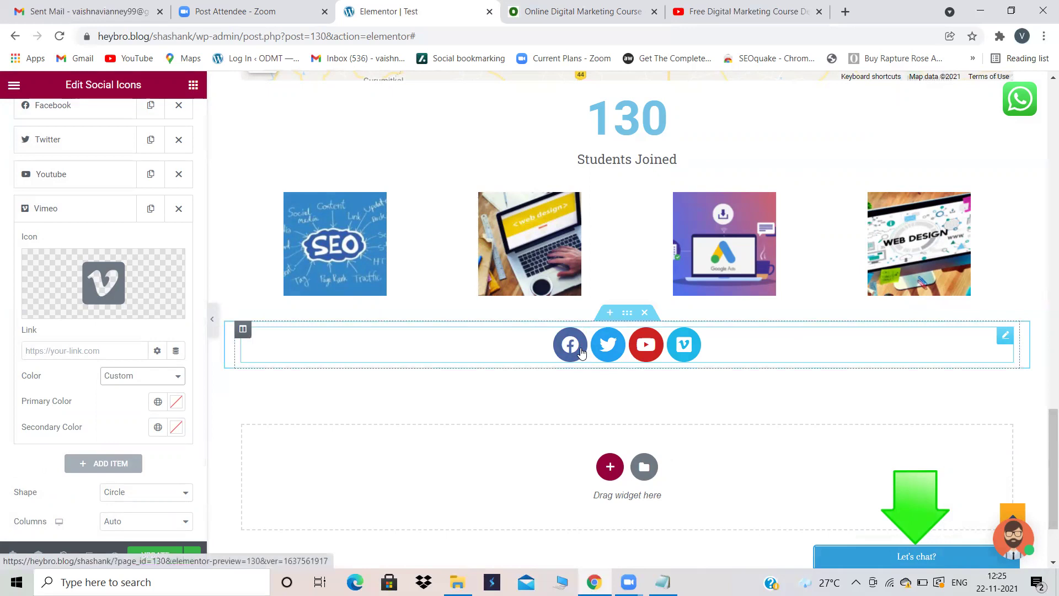
left_click(176, 401)
left_click_drag(184, 324, 246, 278)
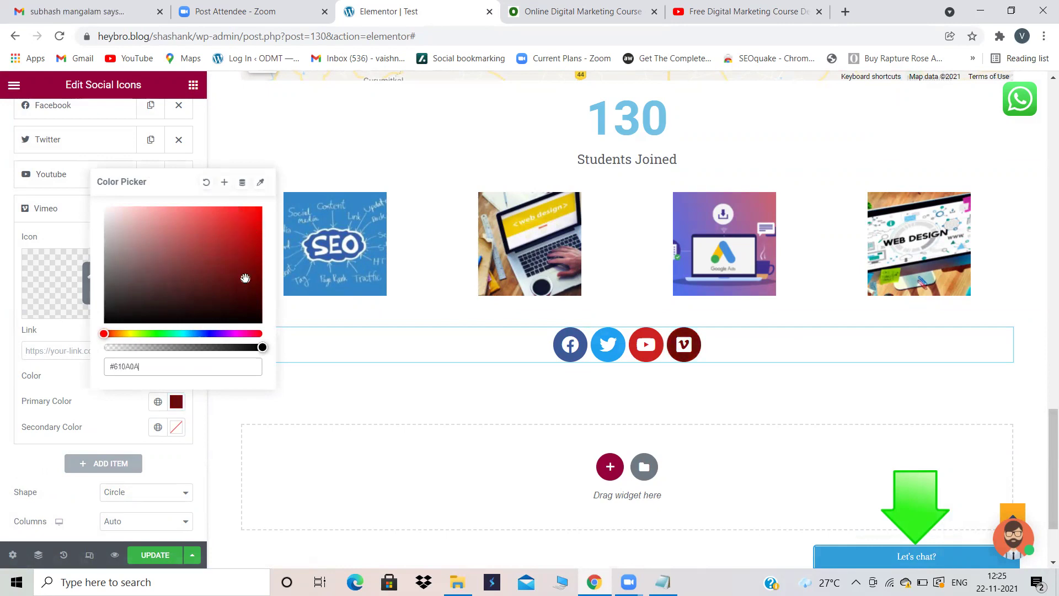
Add a new single-column section below the social icons
scroll(283, 488, "down", 2)
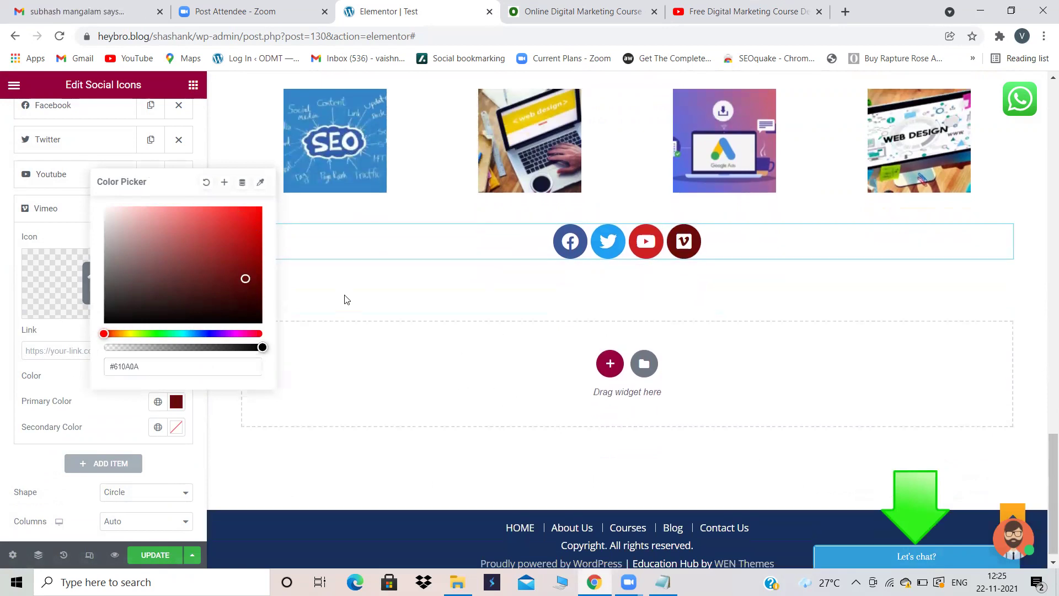
left_click(610, 363)
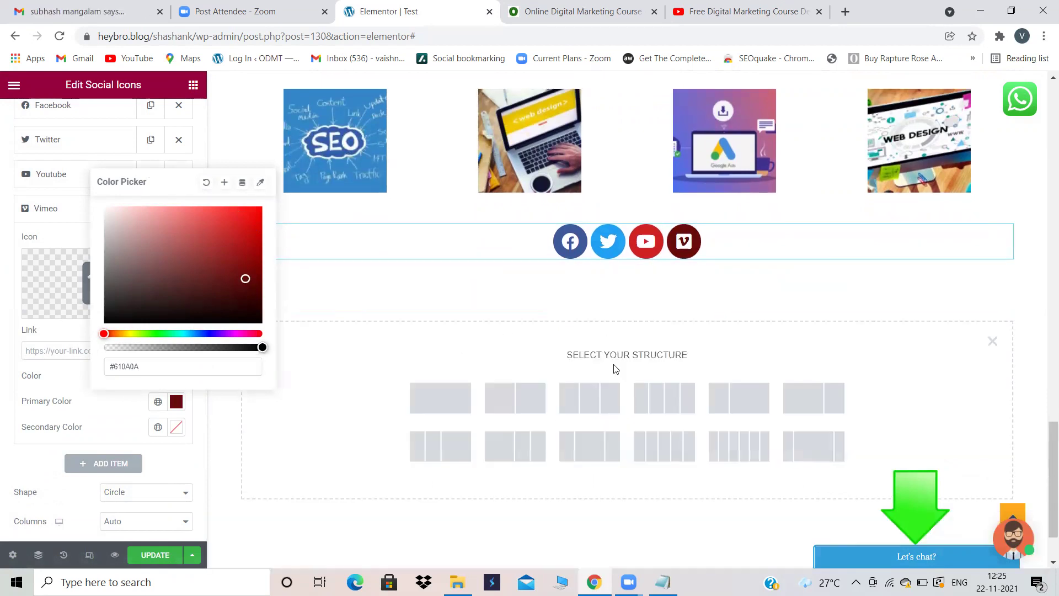
left_click(433, 390)
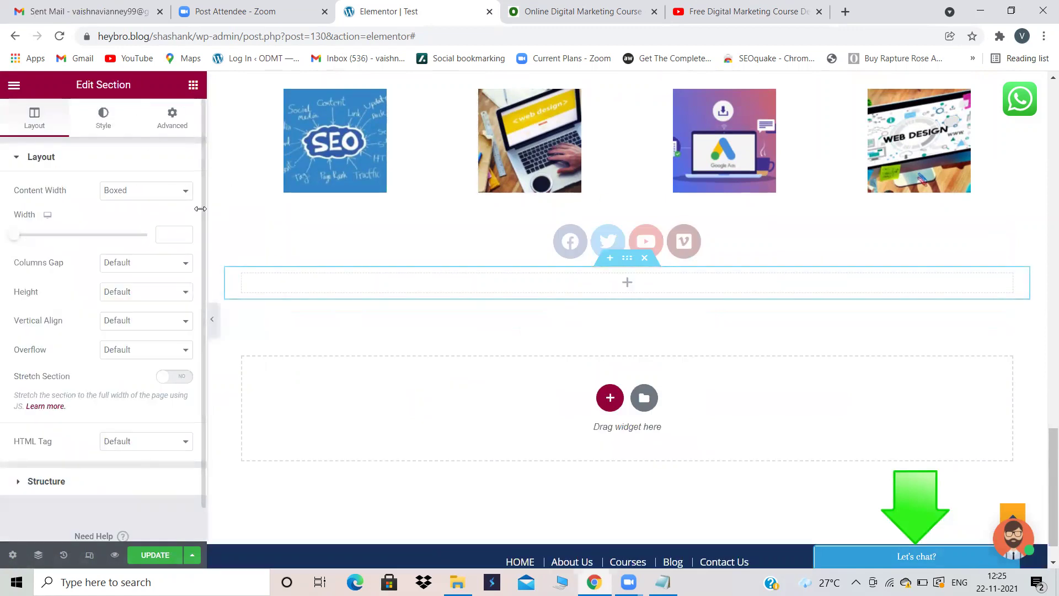
Search the widgets for "short" and place the Shortcode widget in the empty section below the social icons
left_click(193, 84)
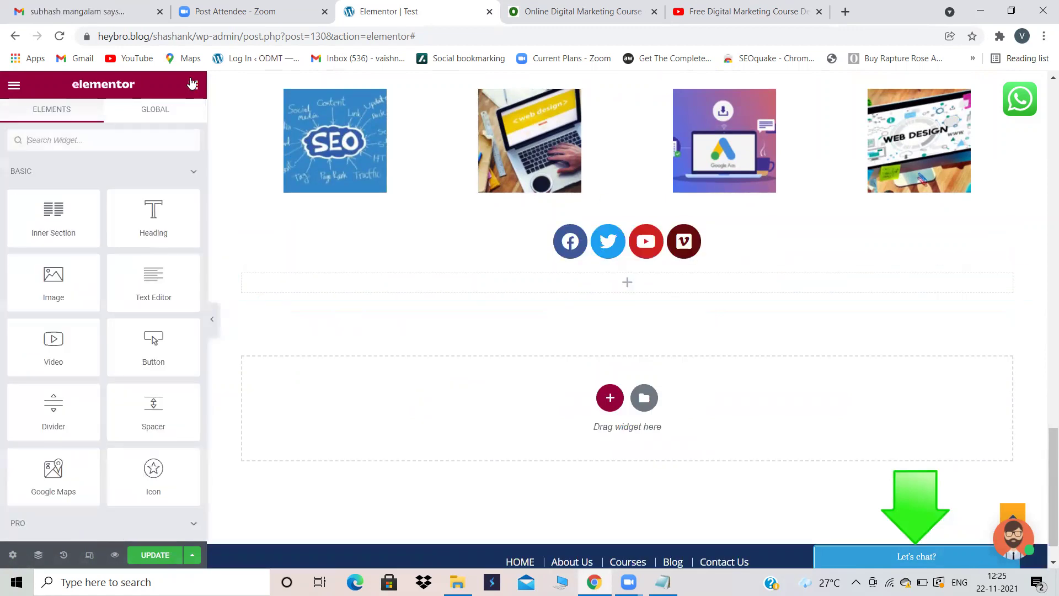
scroll(75, 441, "down", 5)
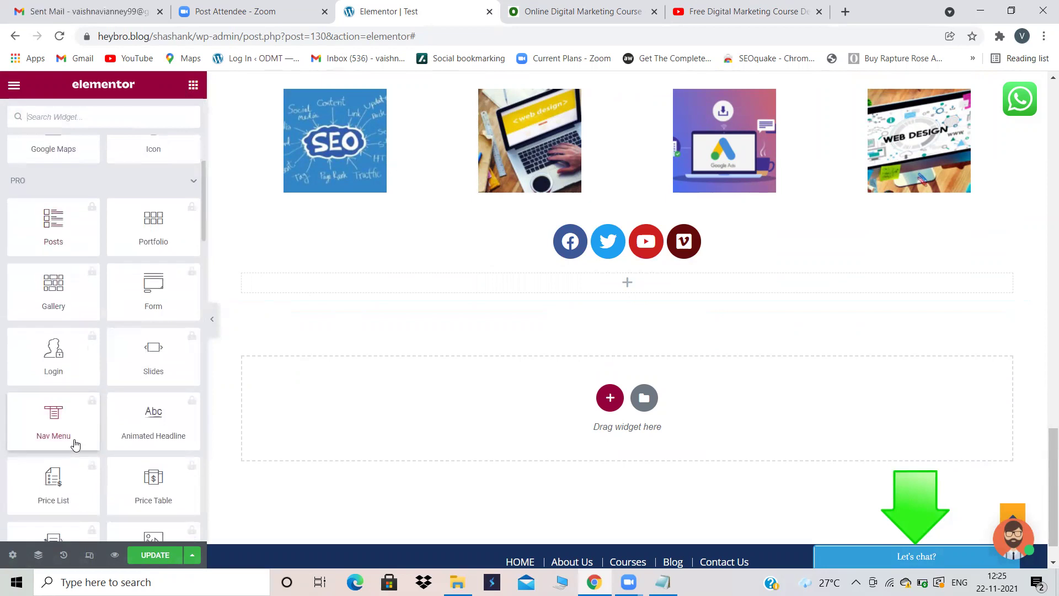
scroll(75, 441, "up", 5)
type("short")
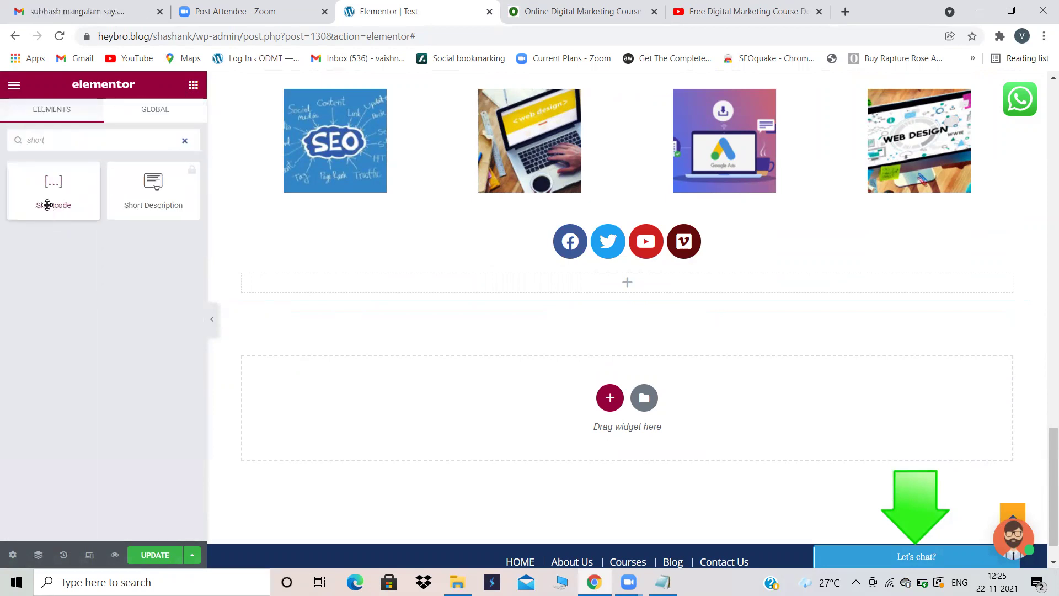
left_click_drag(51, 204, 464, 301)
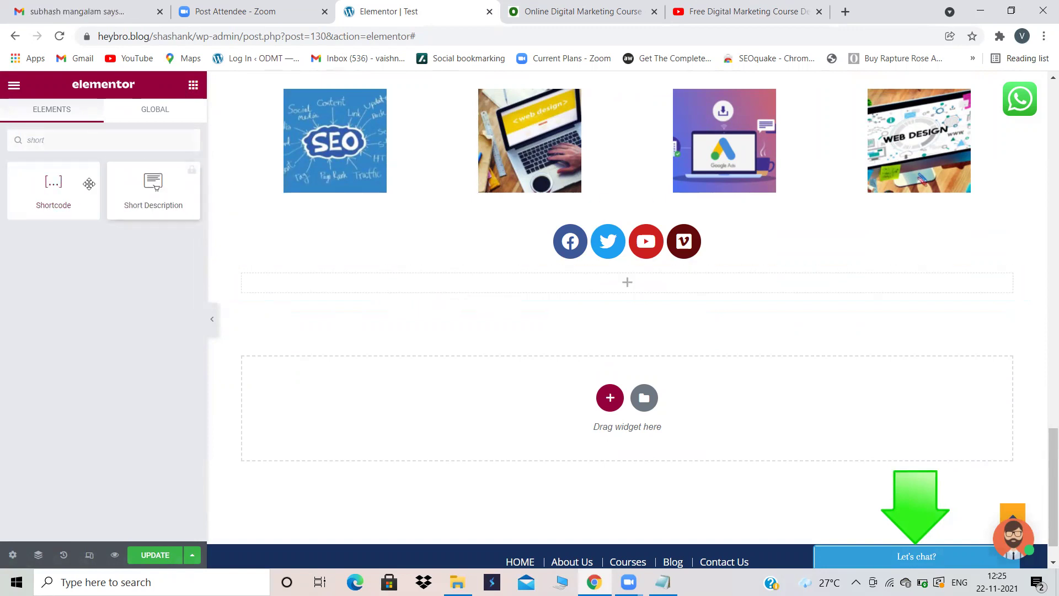
left_click_drag(54, 183, 387, 283)
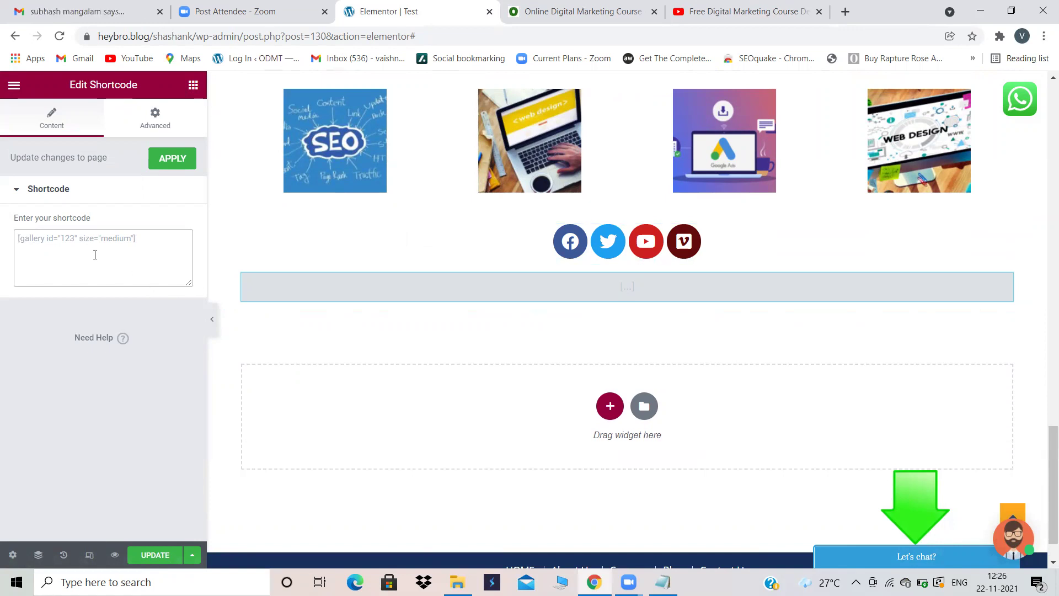
scroll(595, 193, "up", 15)
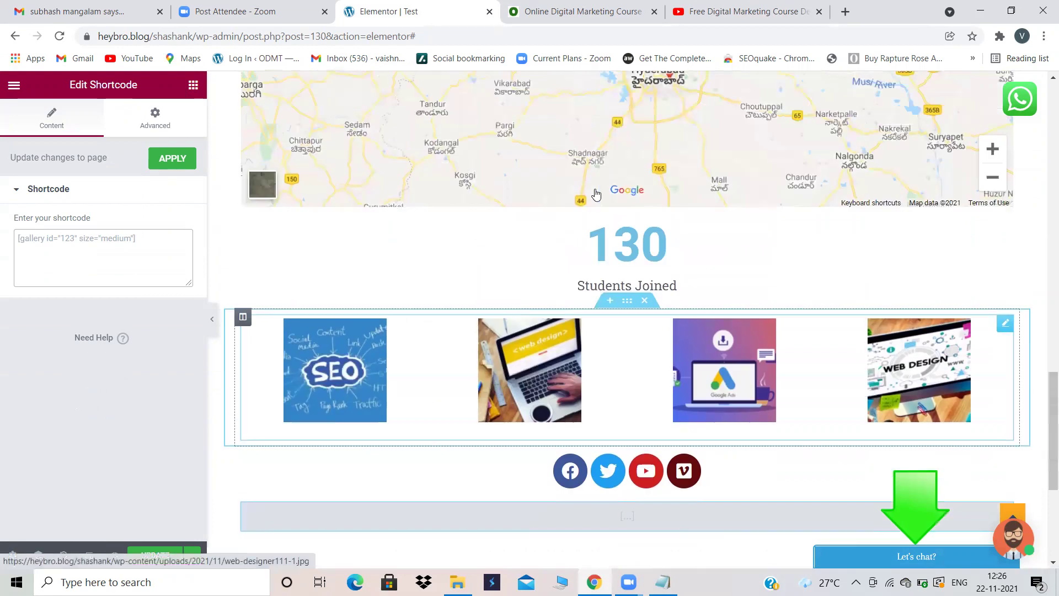
Save the changes to the Test page, exit the Elementor editor and return to the WordPress list of pages
scroll(595, 193, "up", 2)
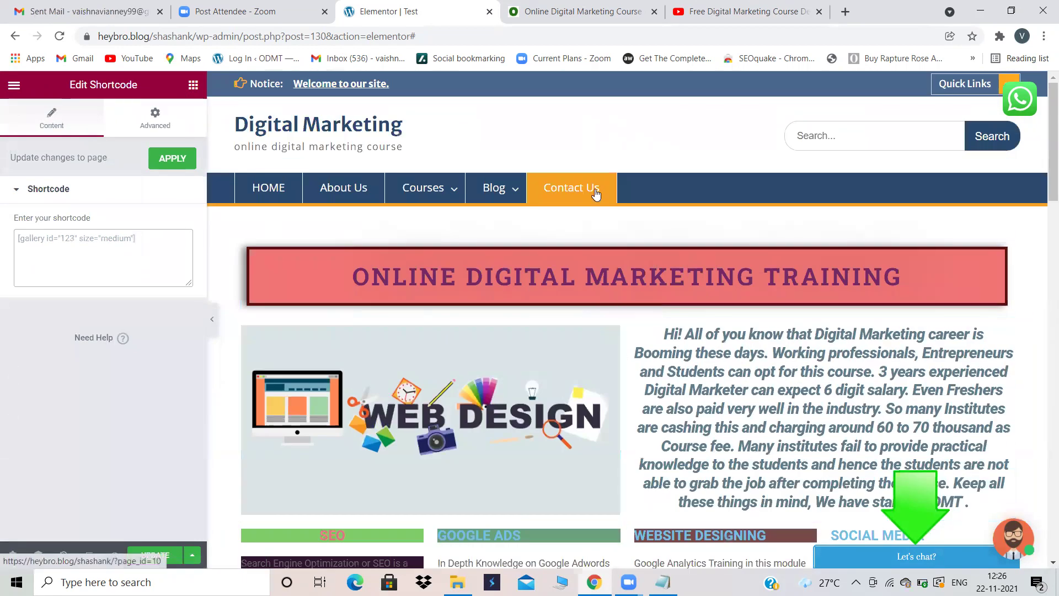
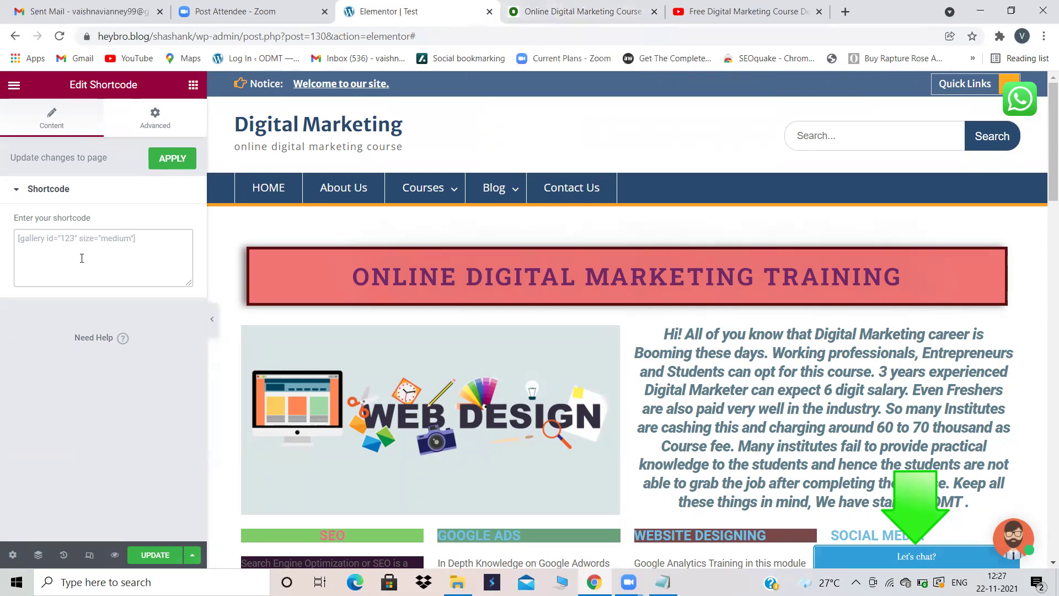
left_click(154, 555)
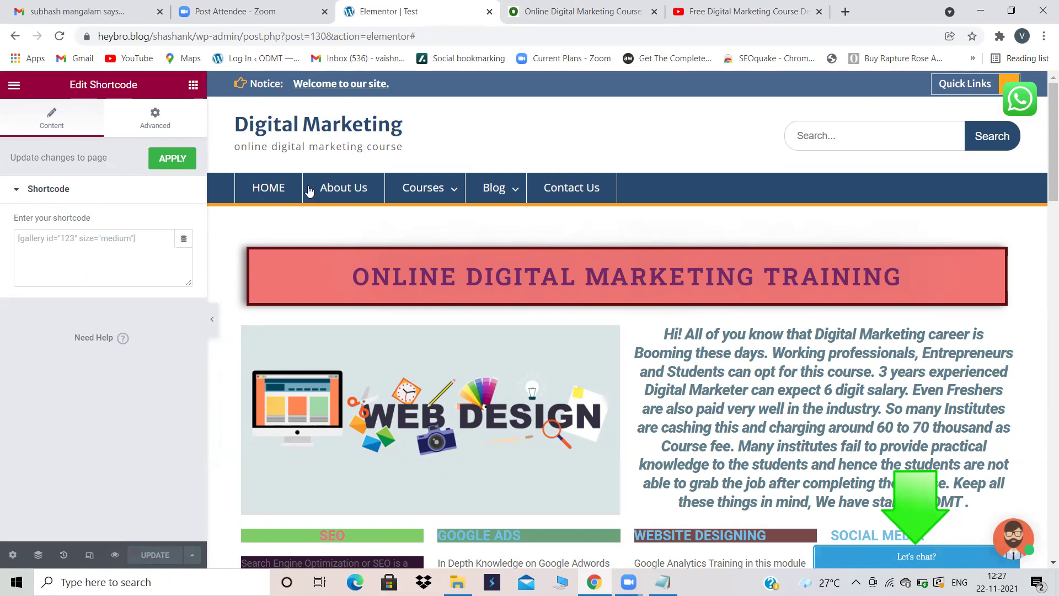
left_click(14, 86)
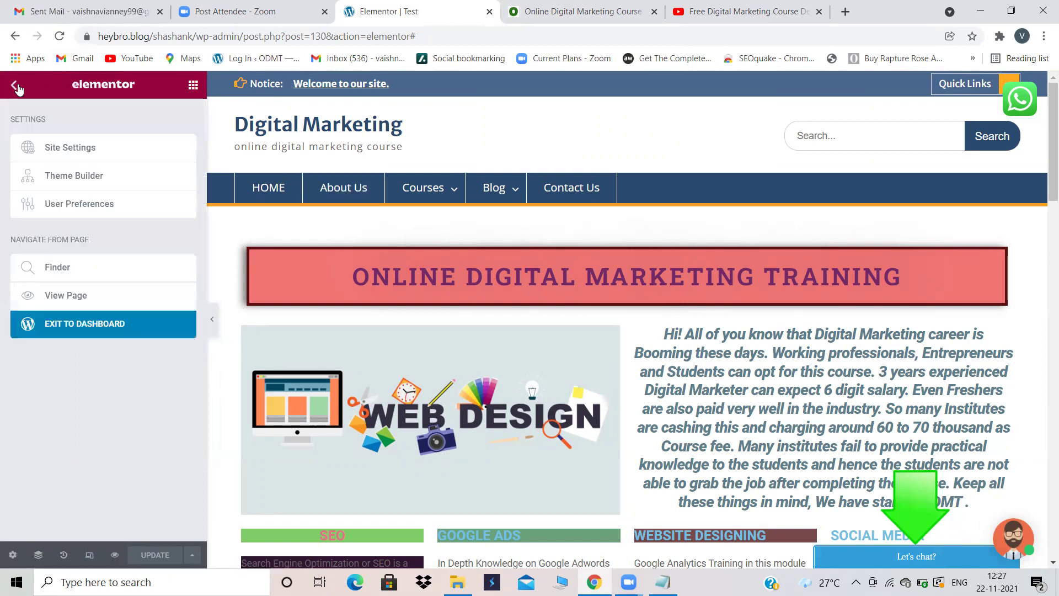
left_click(82, 332)
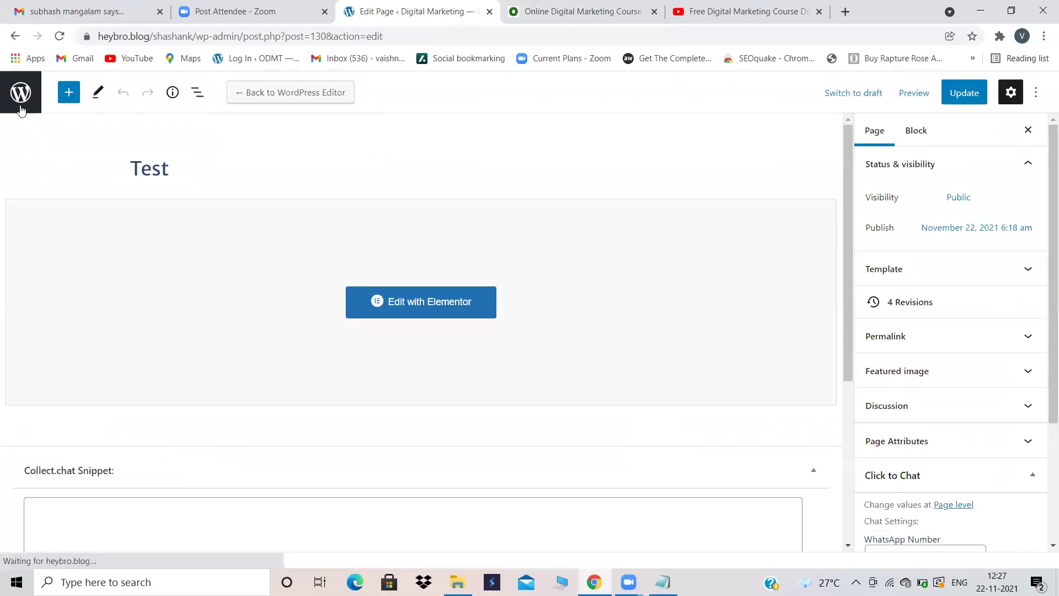
left_click(18, 95)
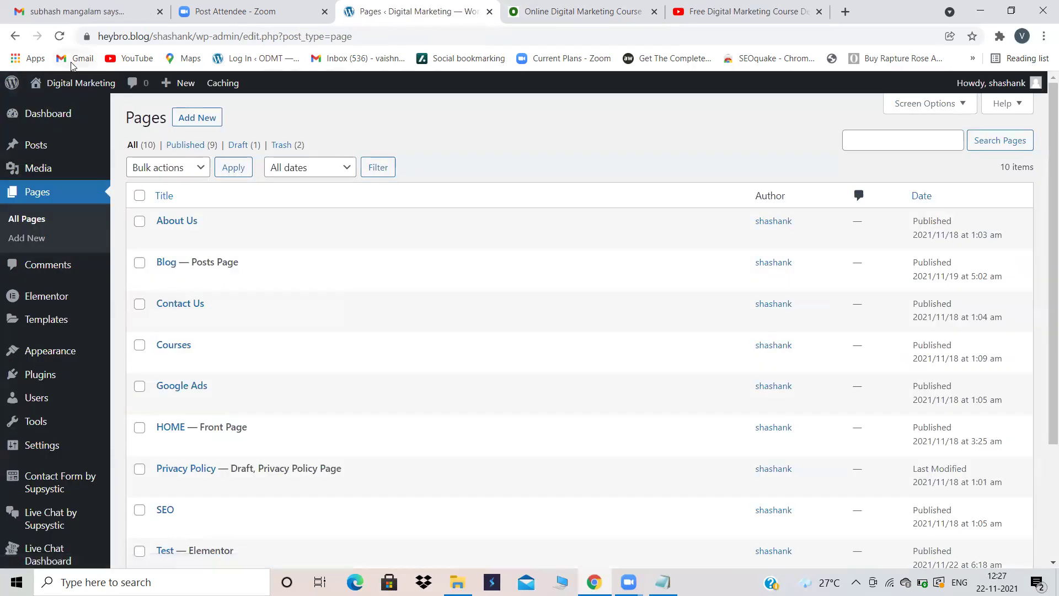
Open the live Digital Marketing site in a new browser tab and view its home page
right_click(65, 90)
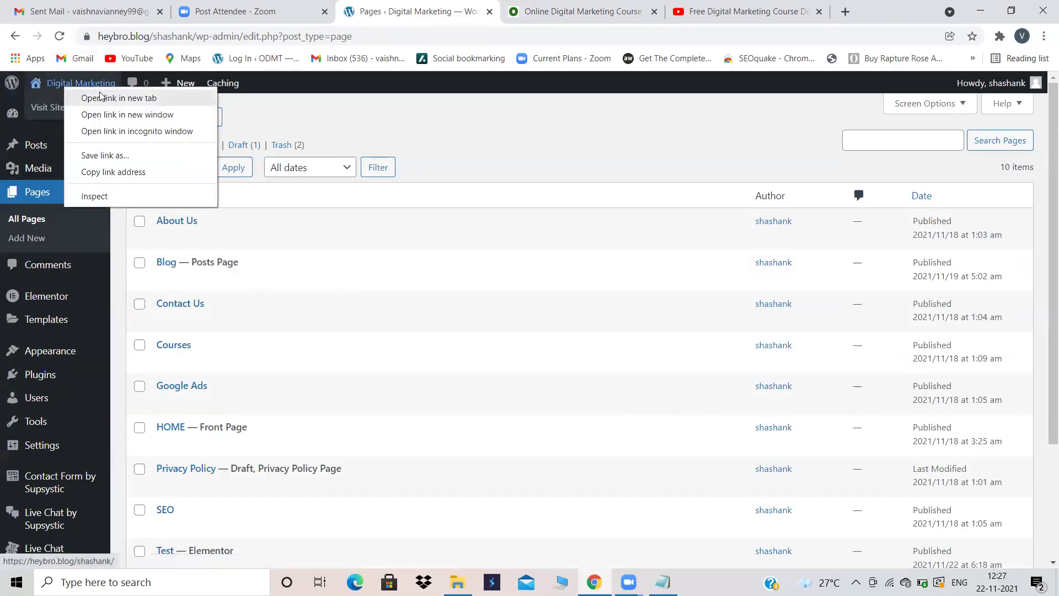
left_click(101, 95)
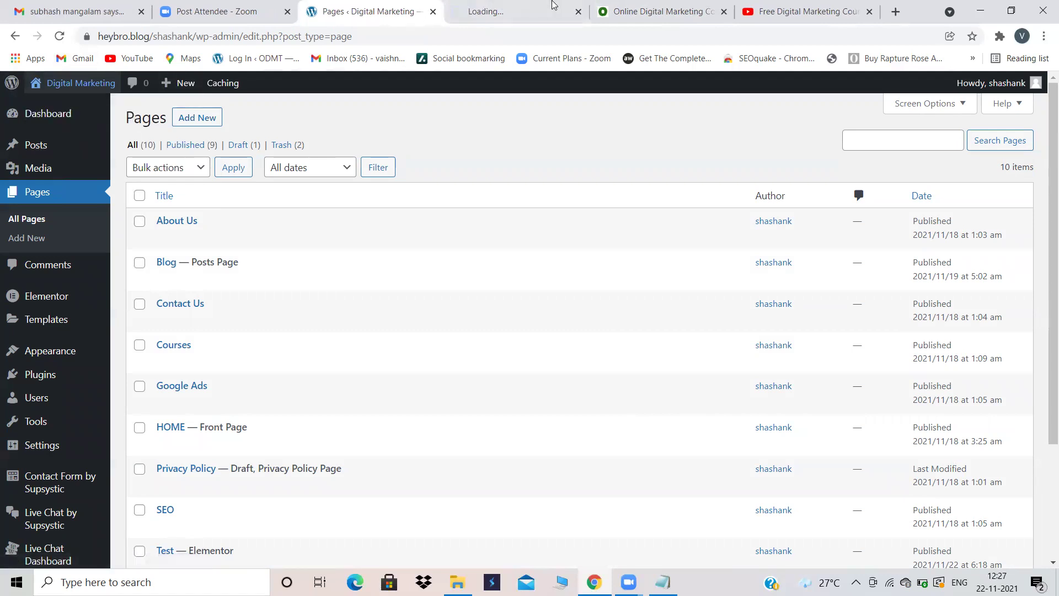
left_click(513, 8)
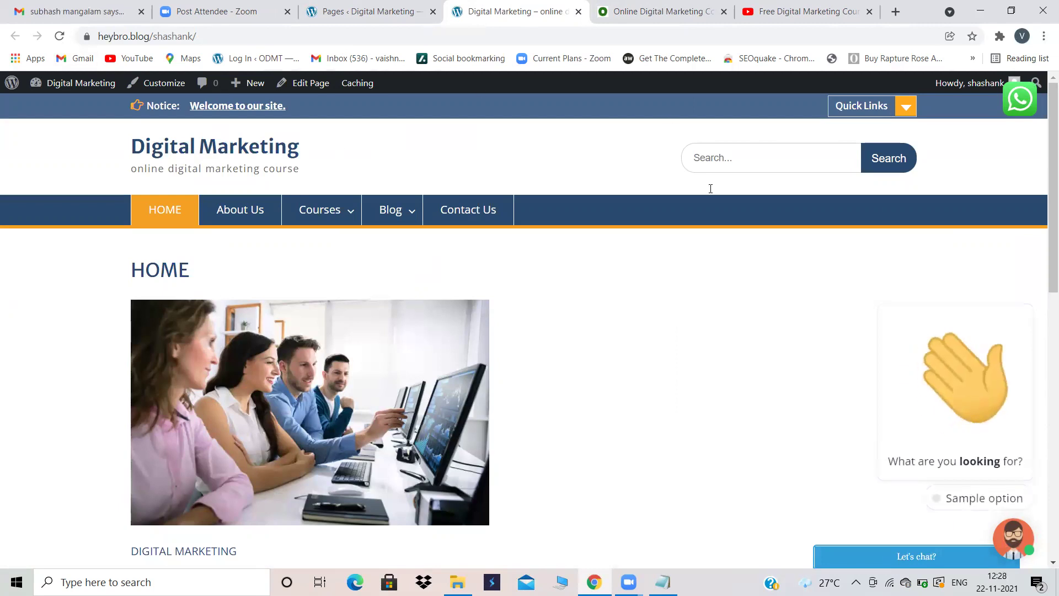
left_click(379, 11)
scroll(303, 345, "down", 2)
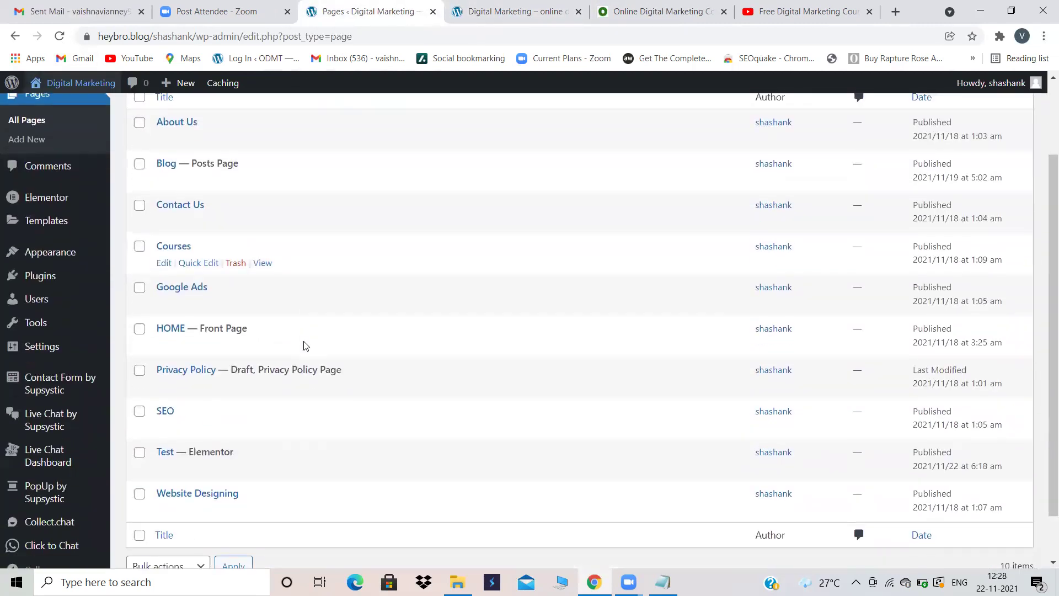
scroll(331, 303, "up", 1)
left_click(511, 4)
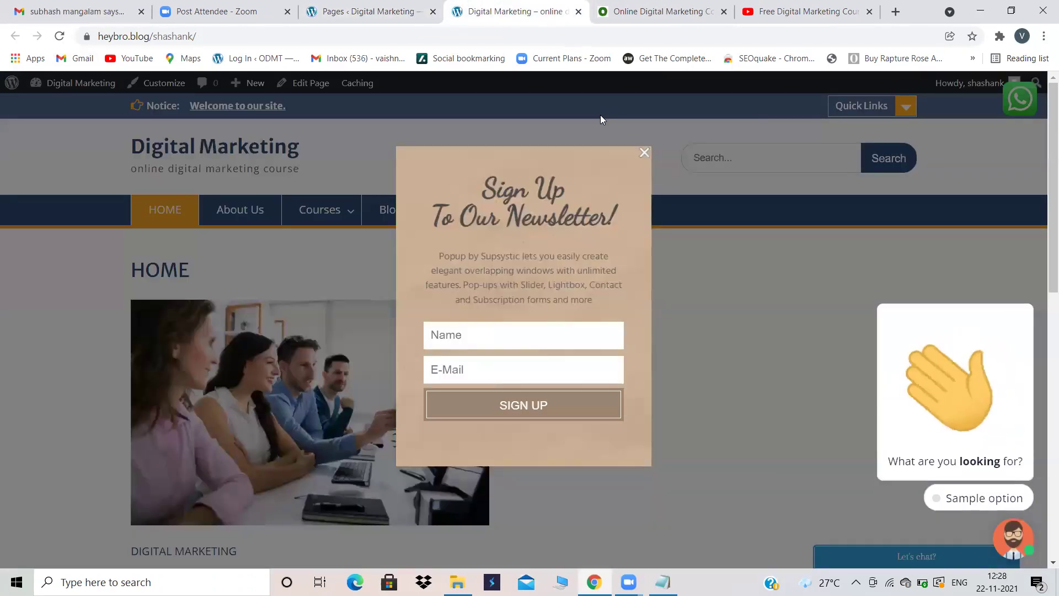
Dismiss the newsletter sign-up popup on the site's home page and go back to the WordPress list of pages
double_click(638, 153)
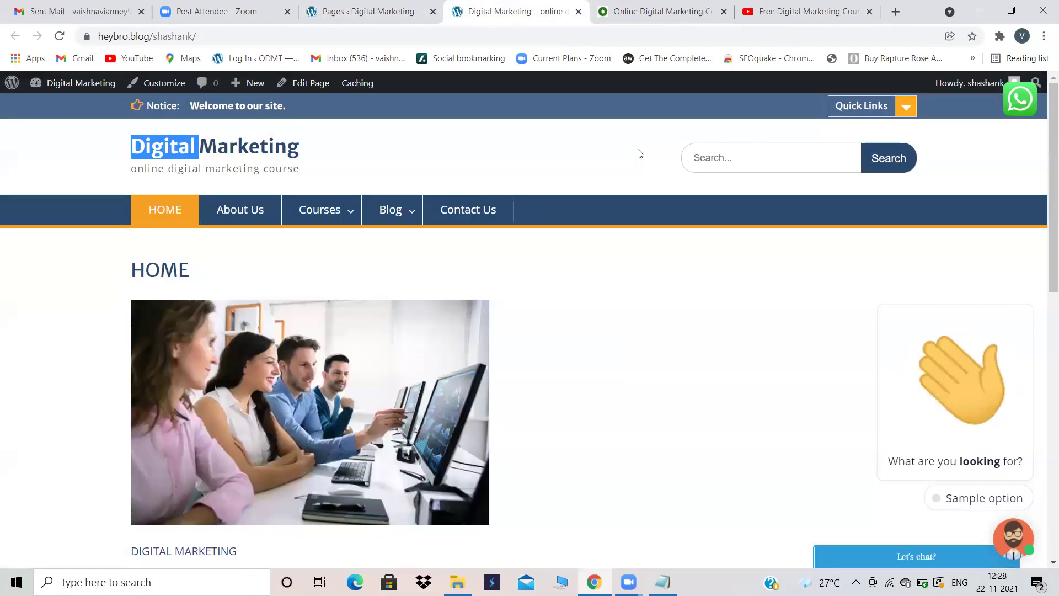
left_click(604, 279)
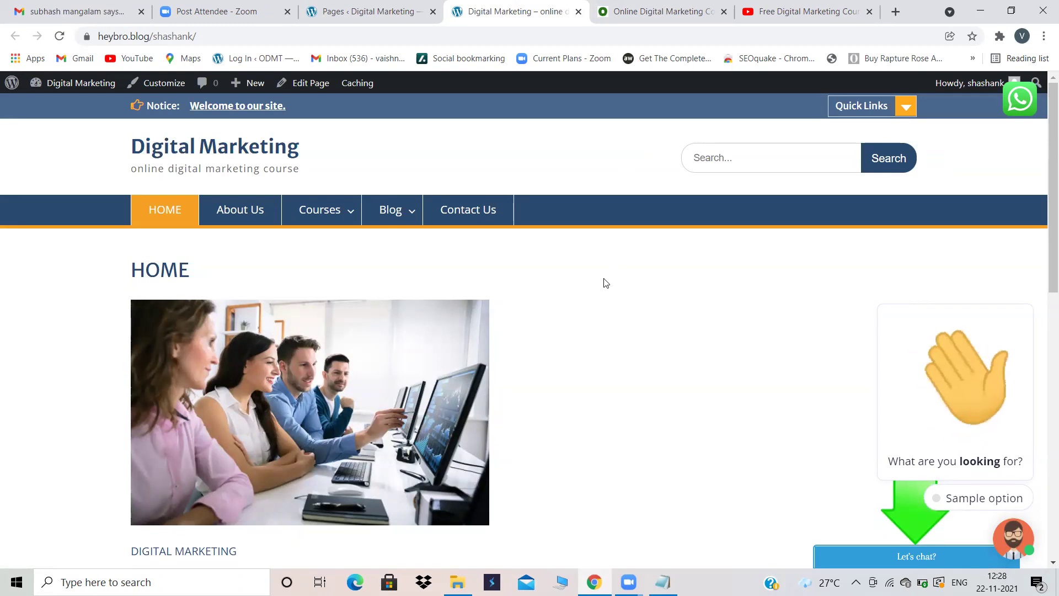
left_click(415, 4)
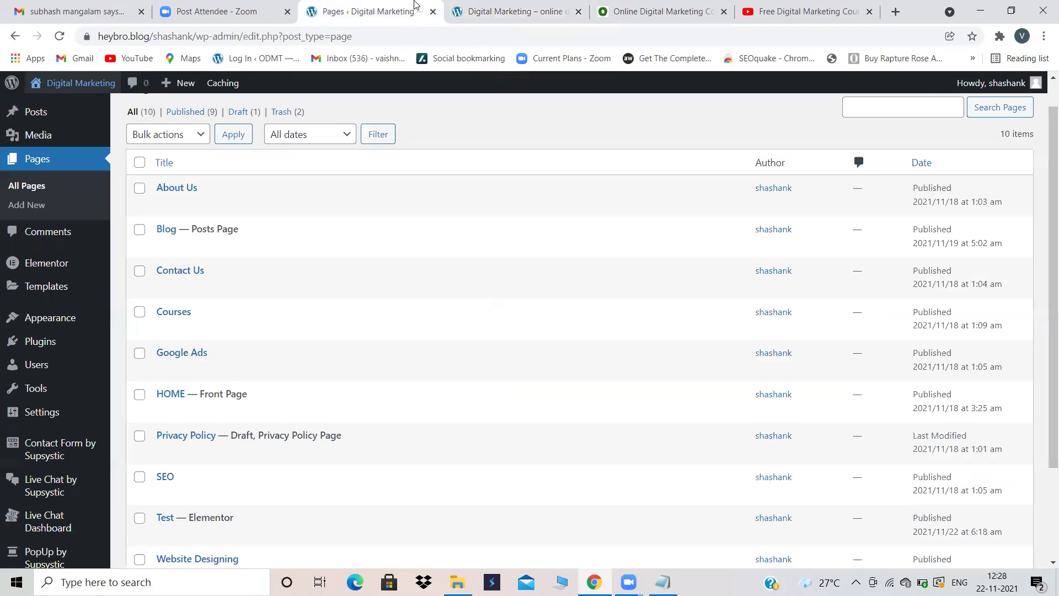
Compare the live site's navigation menu with the list of pages in the dashboard
left_click(474, 4)
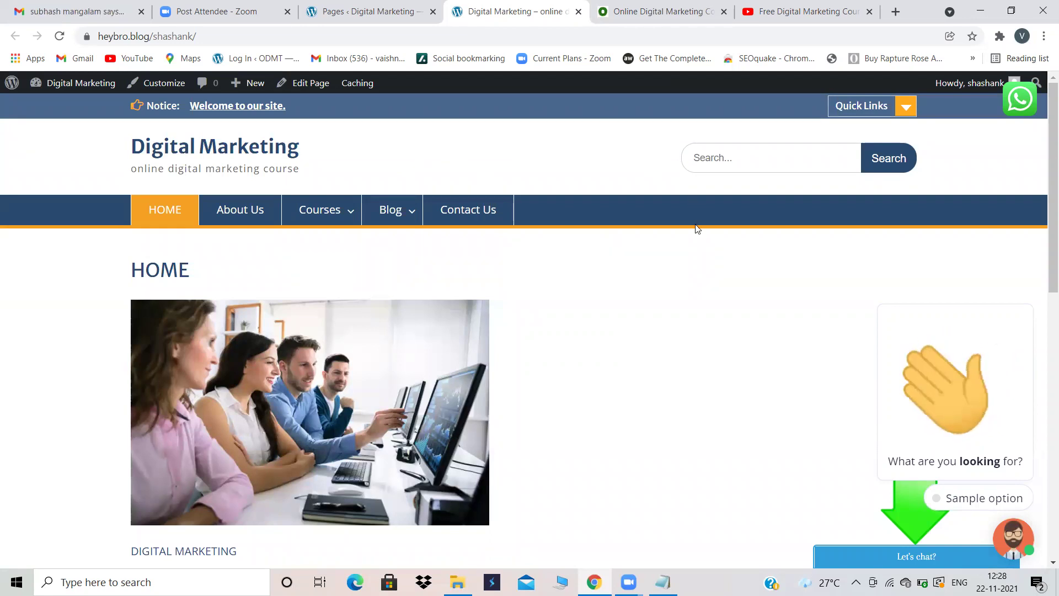
left_click(380, 10)
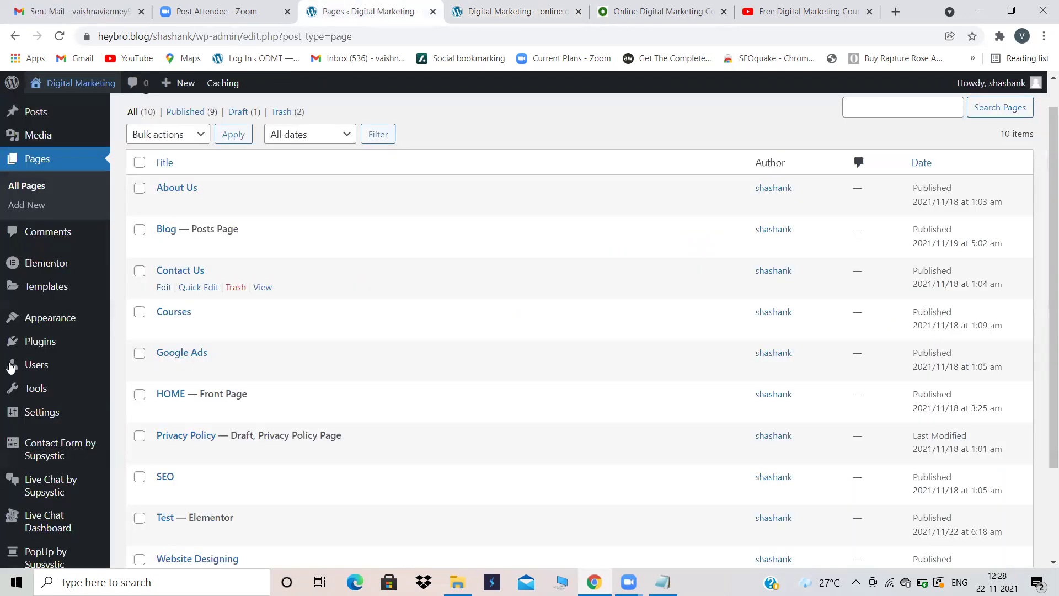
mouse_move(44, 323)
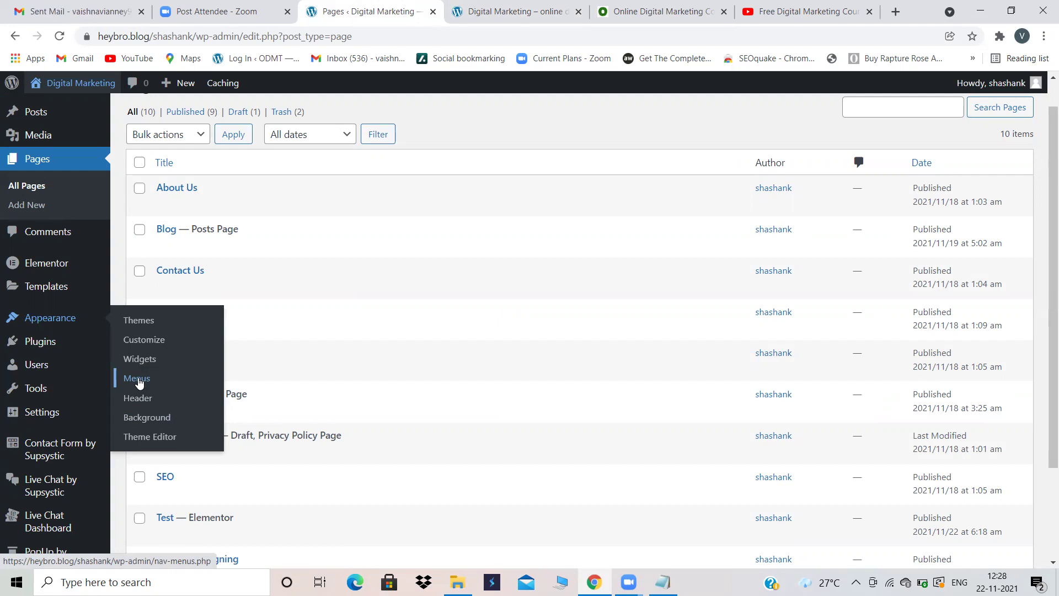
left_click(474, 2)
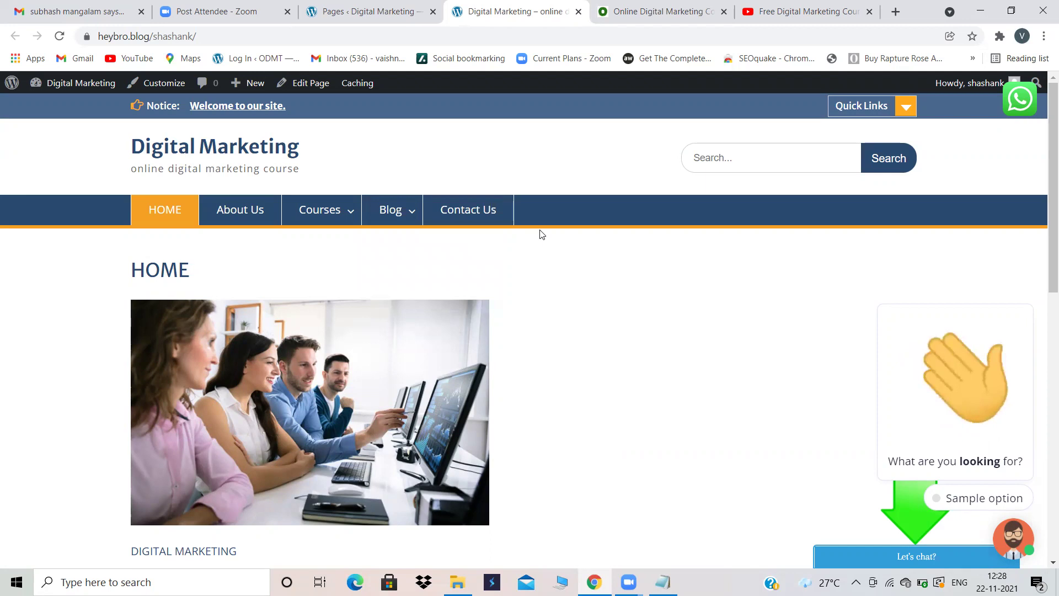
left_click(369, 5)
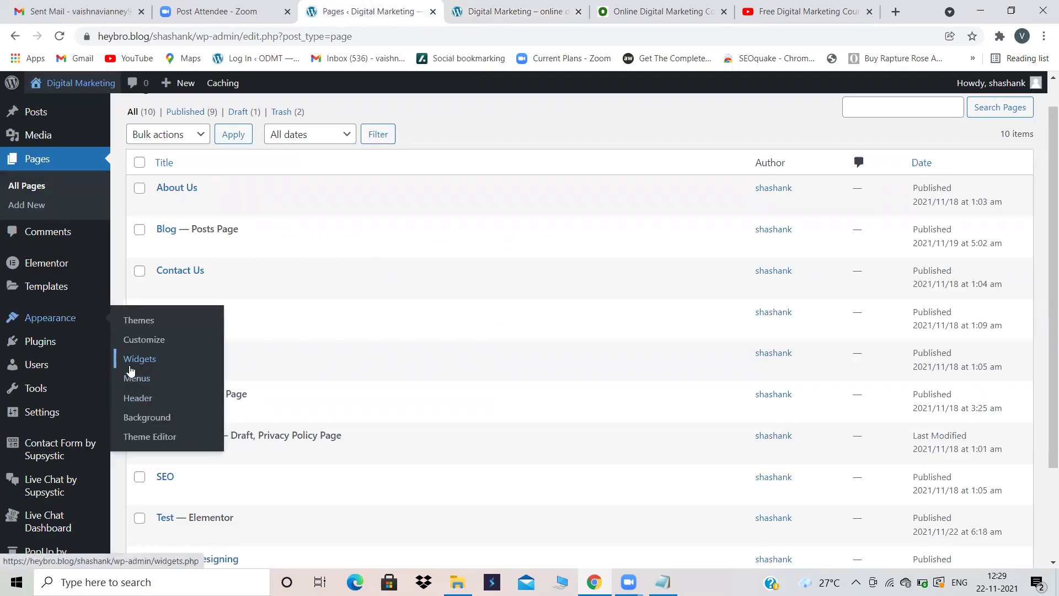
left_click(516, 11)
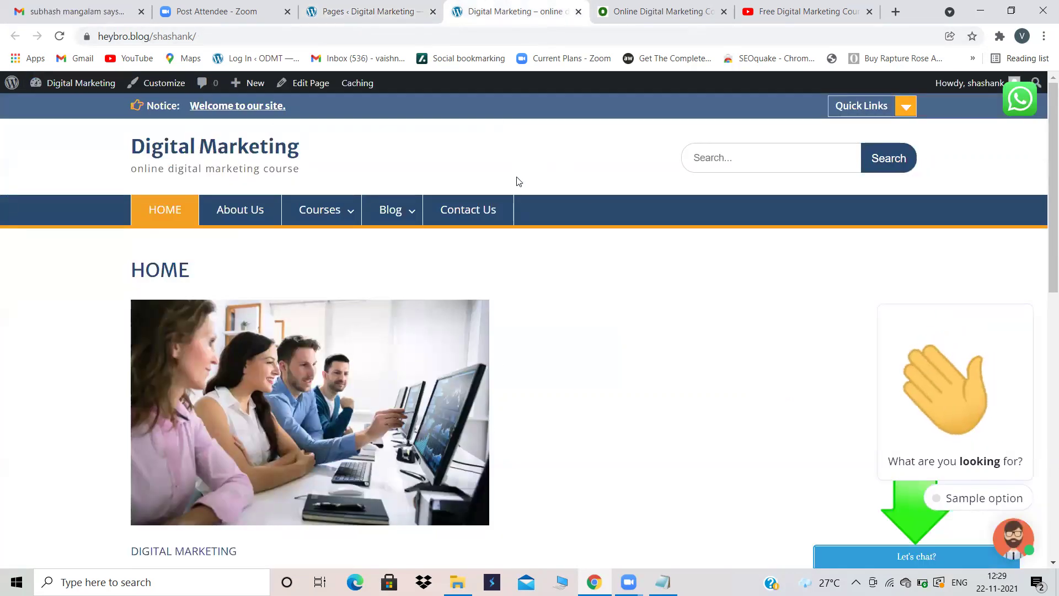
Add the Test page to the navigation menu as a top-level item between Courses and Blog, and save the menu
left_click(346, 5)
scroll(296, 310, "down", 3)
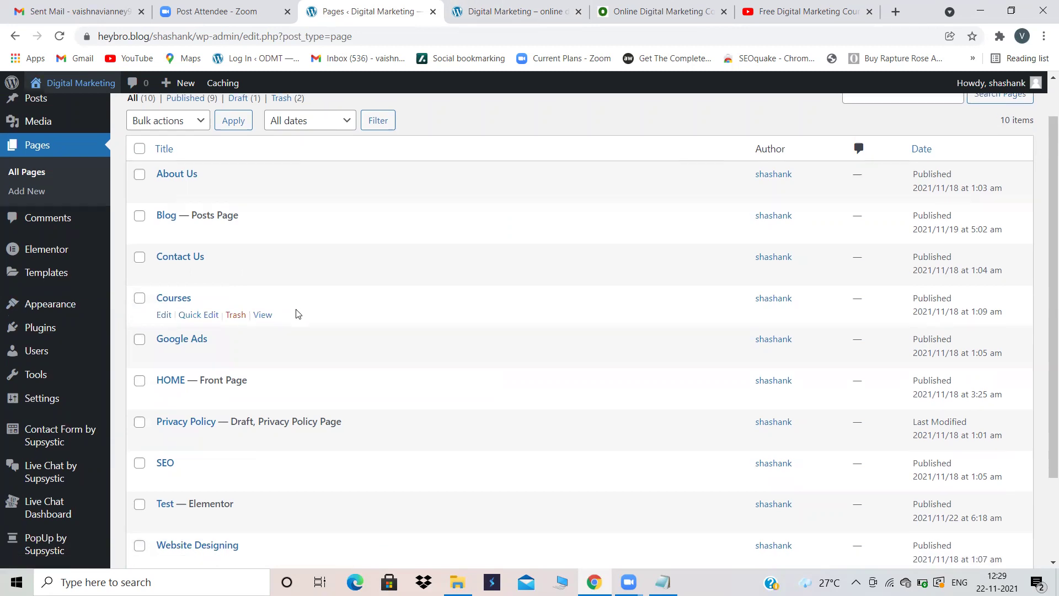
mouse_move(30, 237)
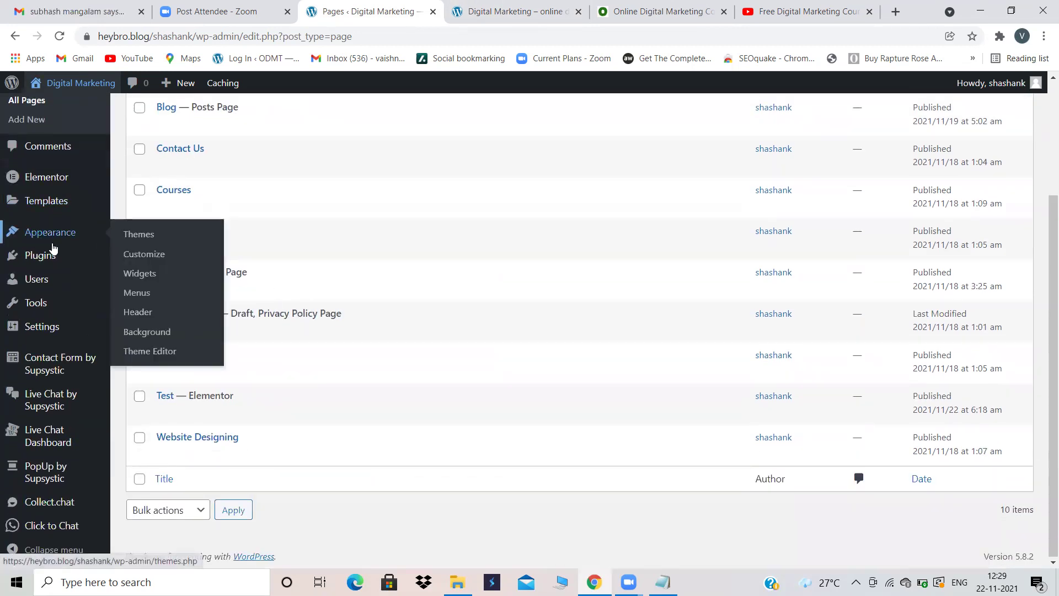
left_click(155, 301)
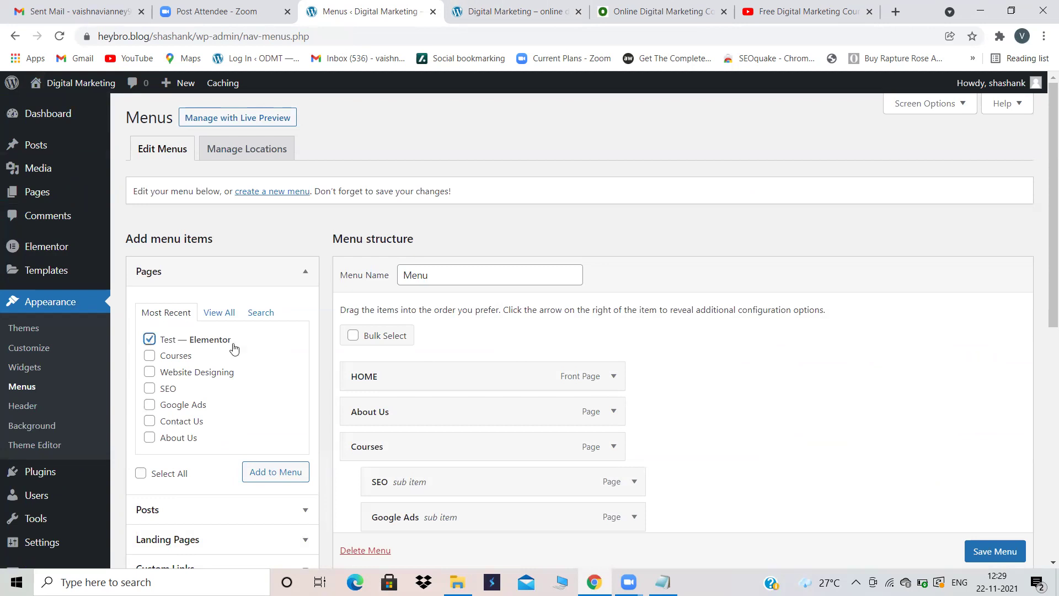
left_click(257, 473)
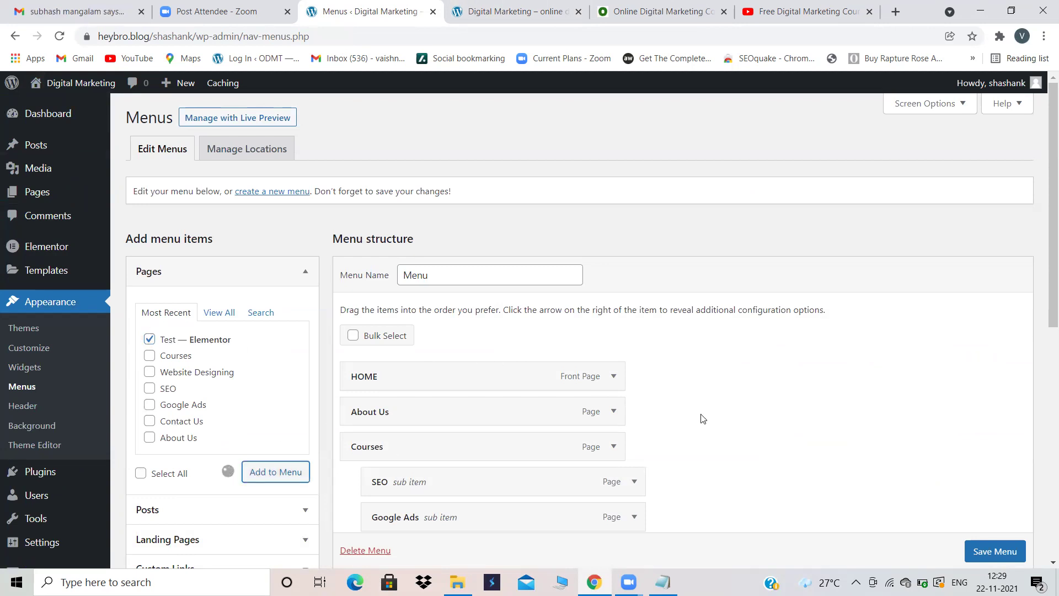
scroll(702, 419, "down", 5)
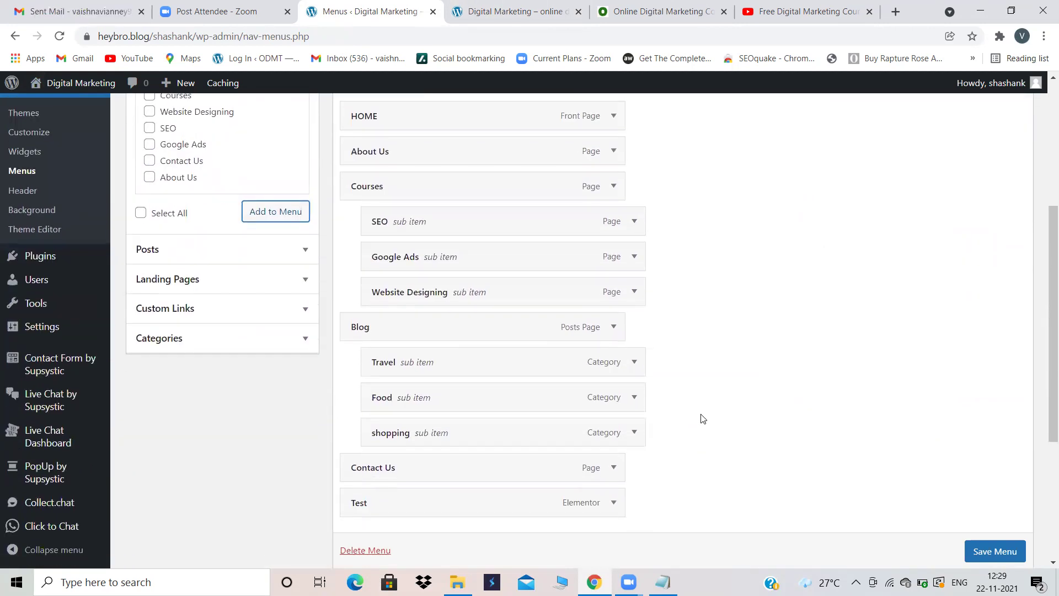
scroll(702, 419, "down", 1)
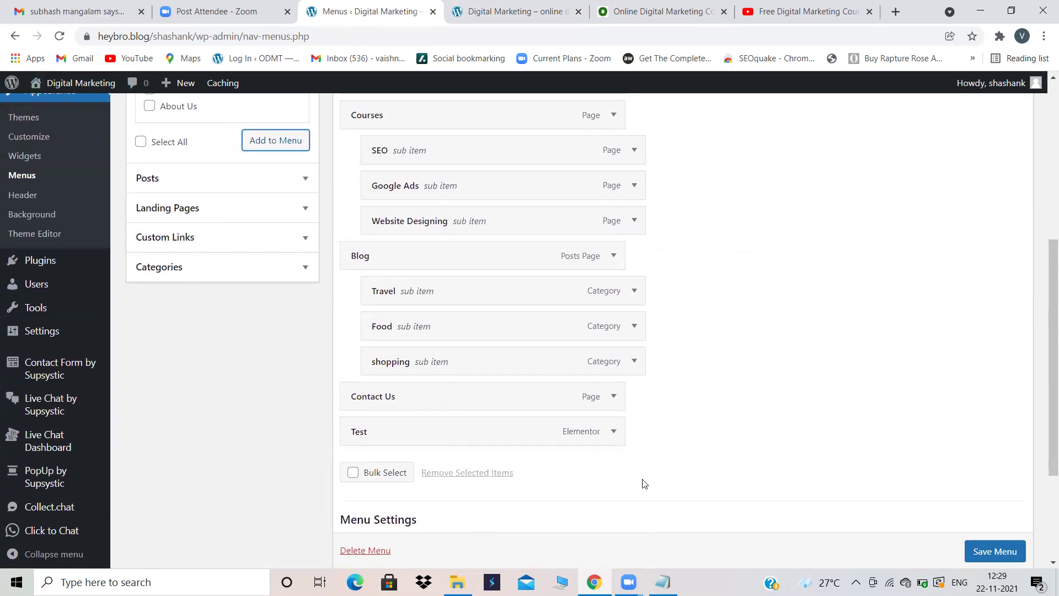
left_click_drag(461, 437, 505, 262)
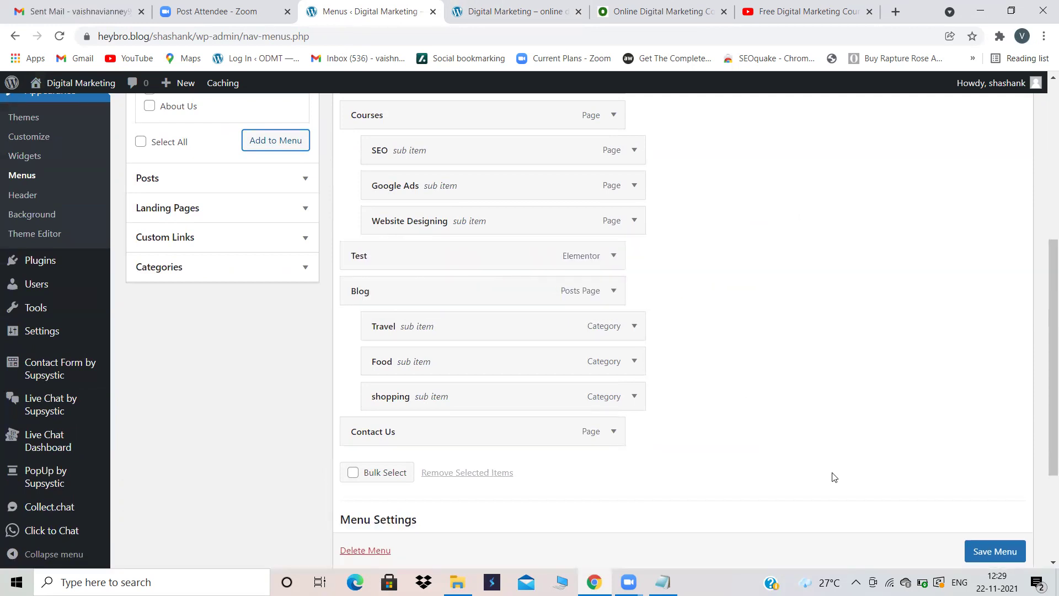
left_click(998, 549)
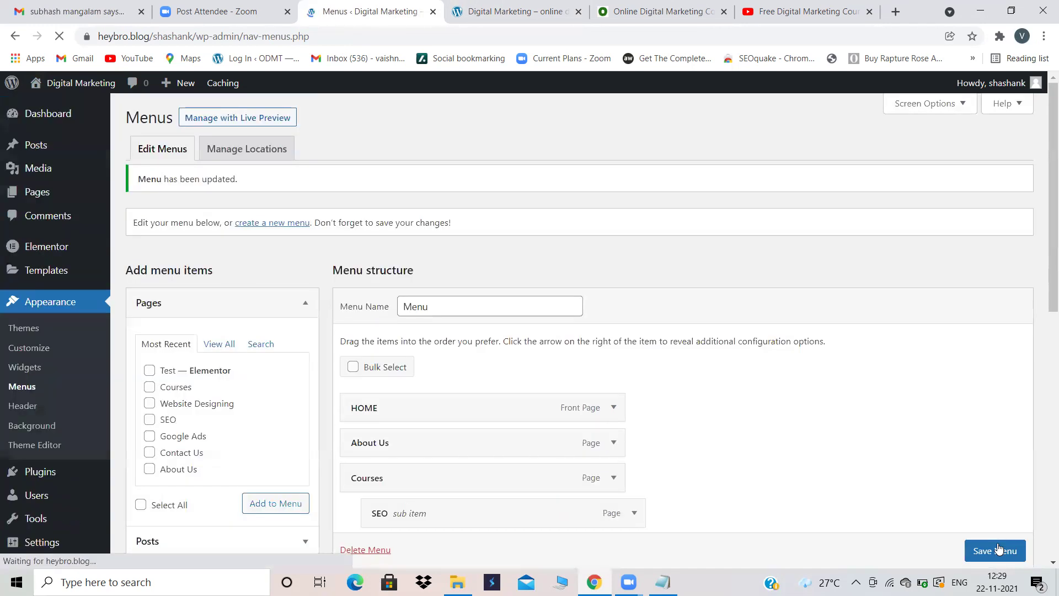
Reload the live home page to check the updated navigation menu, dismissing the newsletter pop-up
left_click(494, 21)
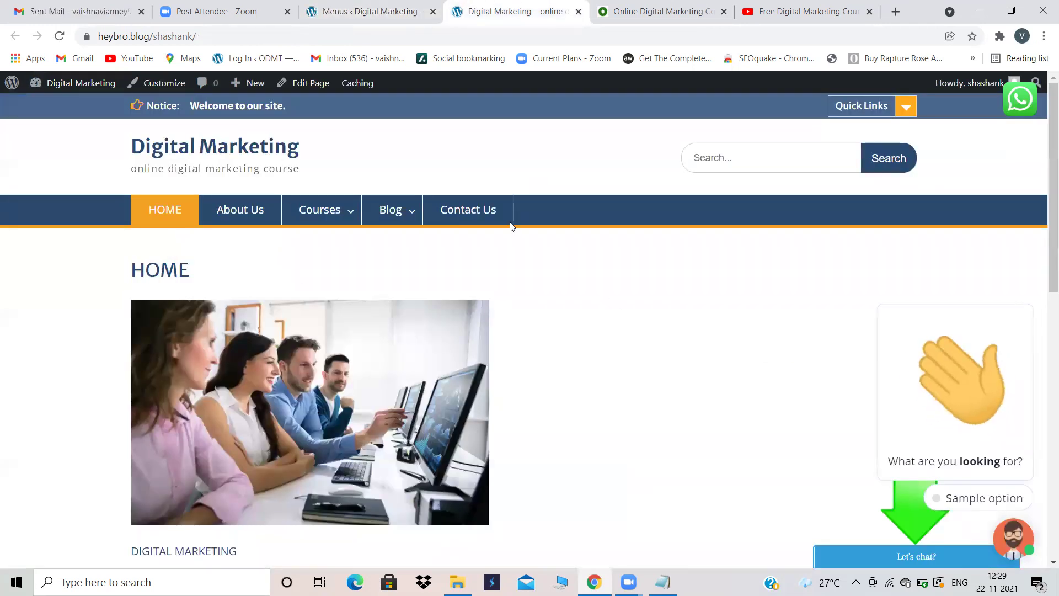
left_click(60, 37)
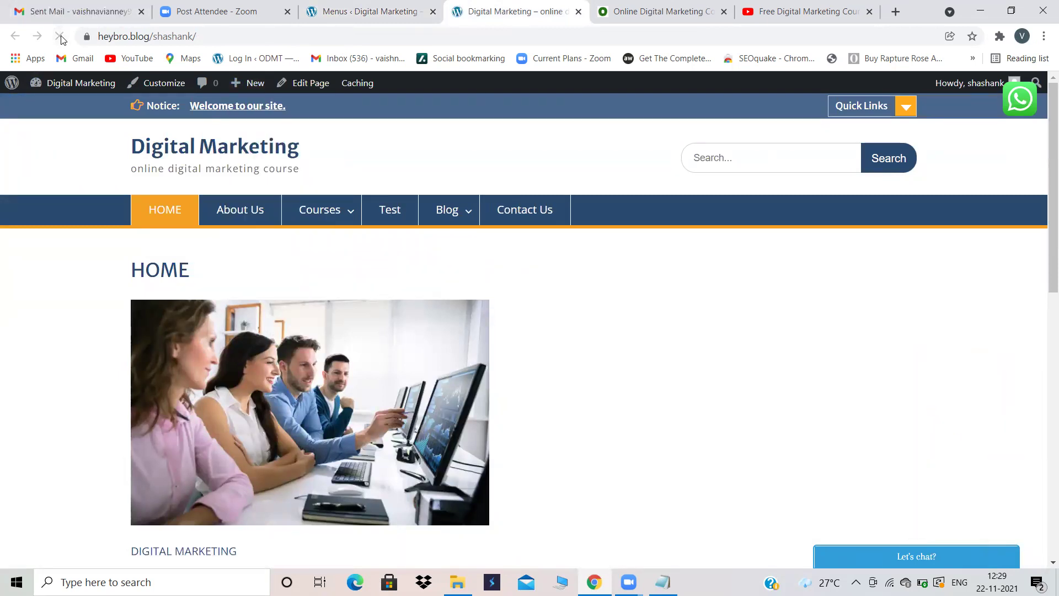
left_click(331, 5)
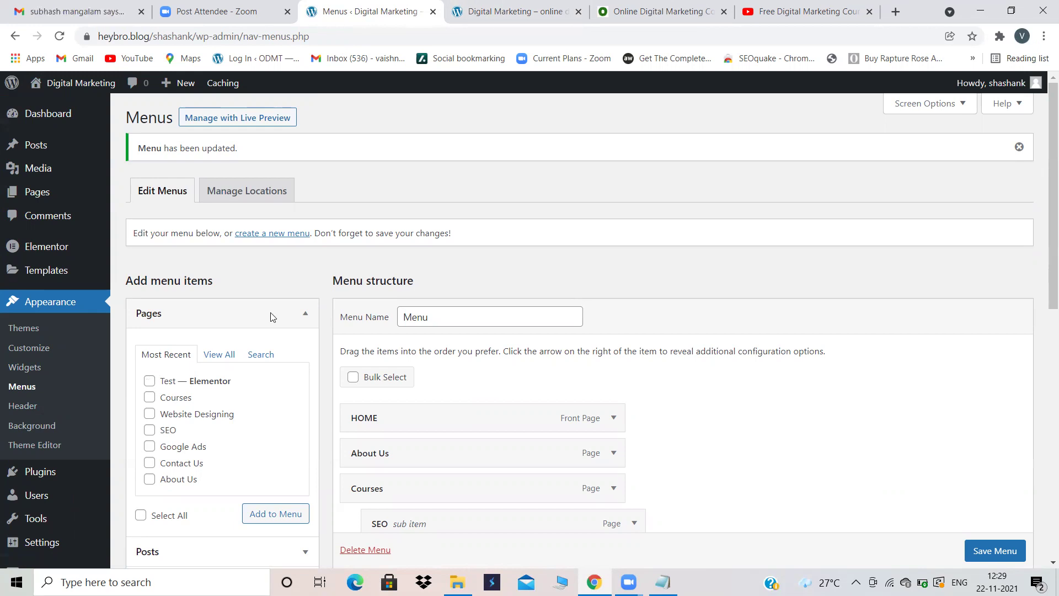
left_click(549, 4)
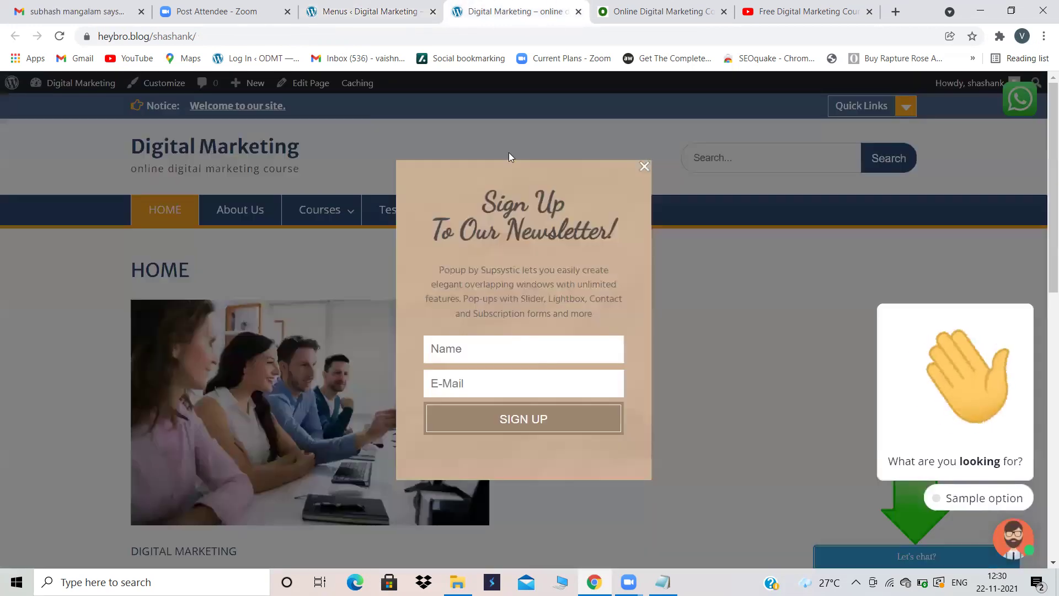
left_click(643, 168)
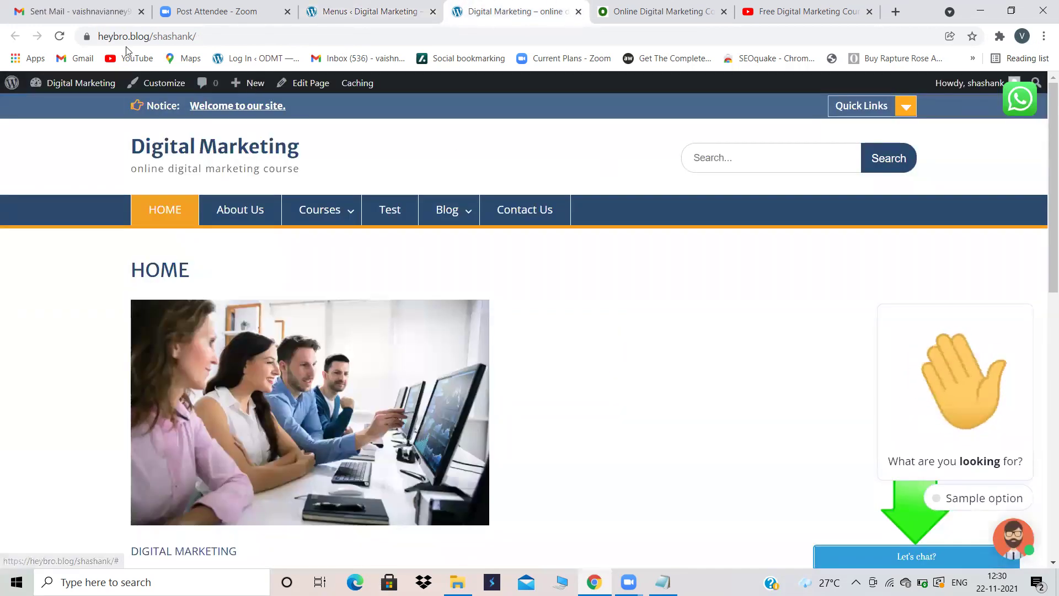
left_click(60, 37)
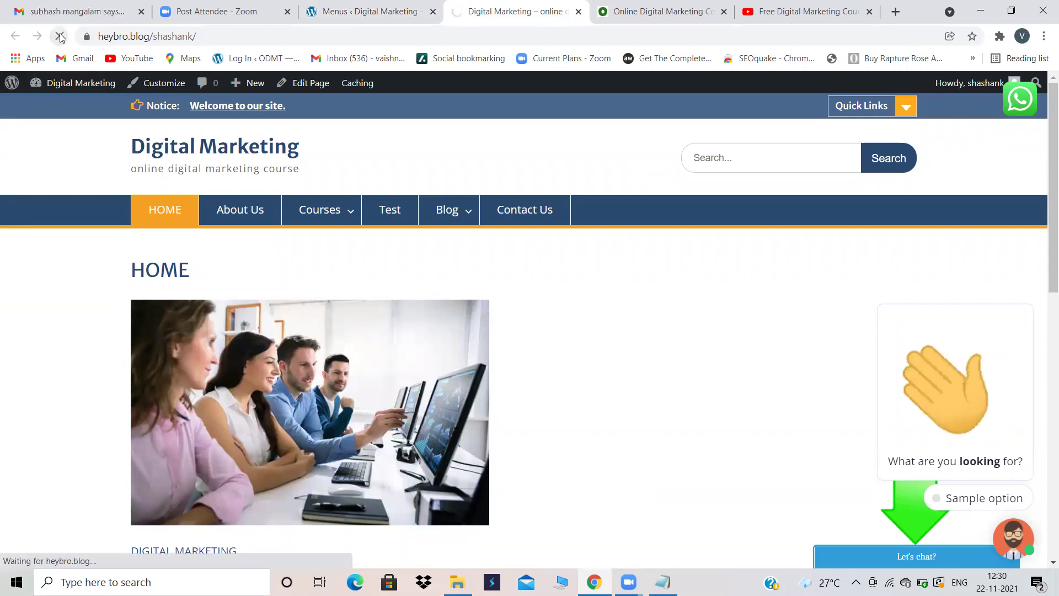
View the Test page through the live site's navigation menu and dismiss the newsletter pop-up
left_click(408, 213)
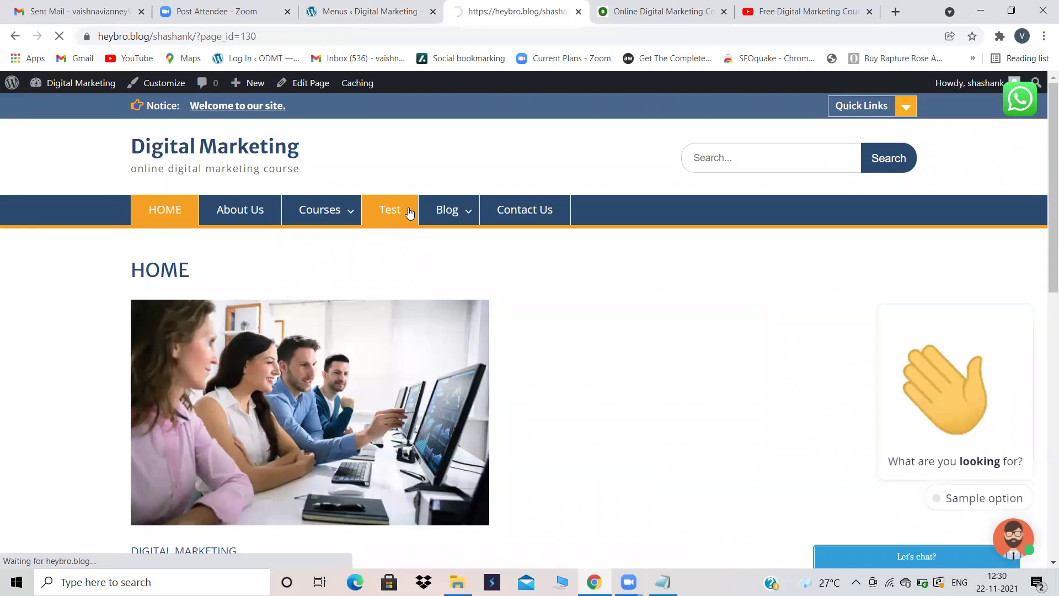
scroll(436, 383, "down", 20)
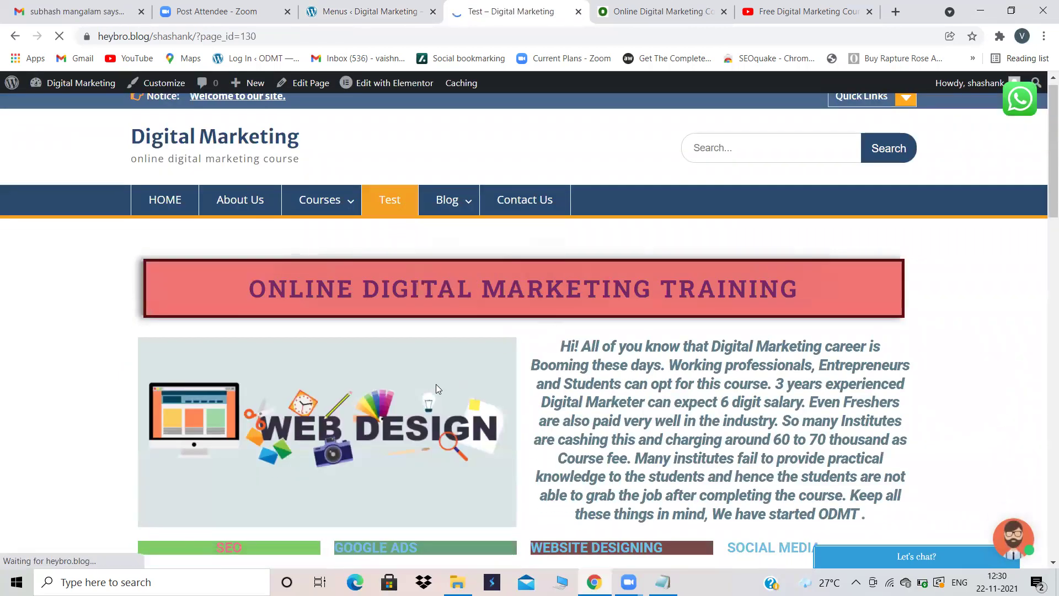
scroll(435, 382, "up", 20)
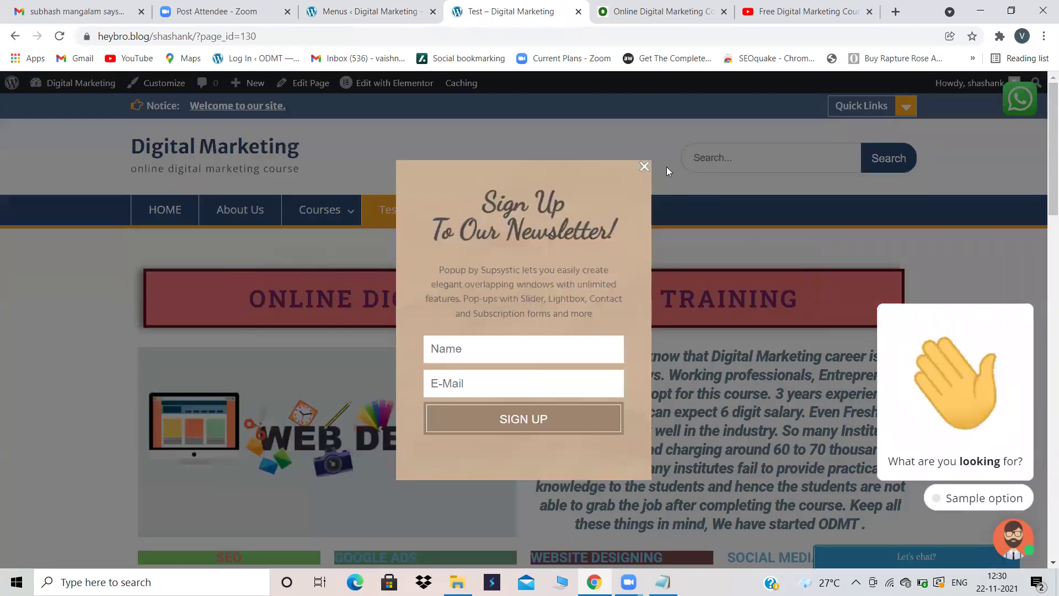
left_click(644, 166)
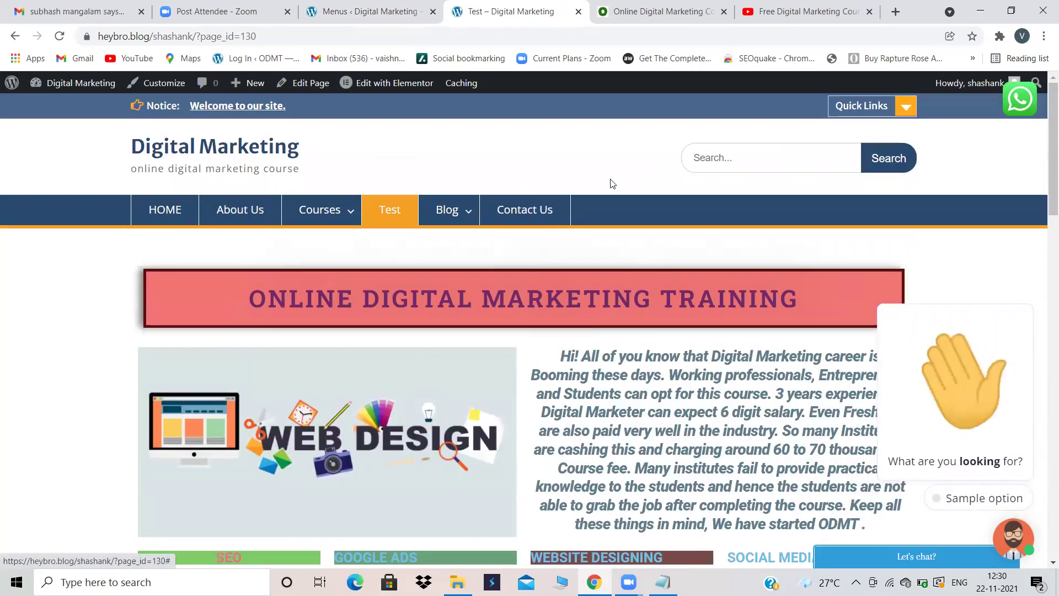
Examine the contact form on the live site's Contact Us page
left_click(524, 209)
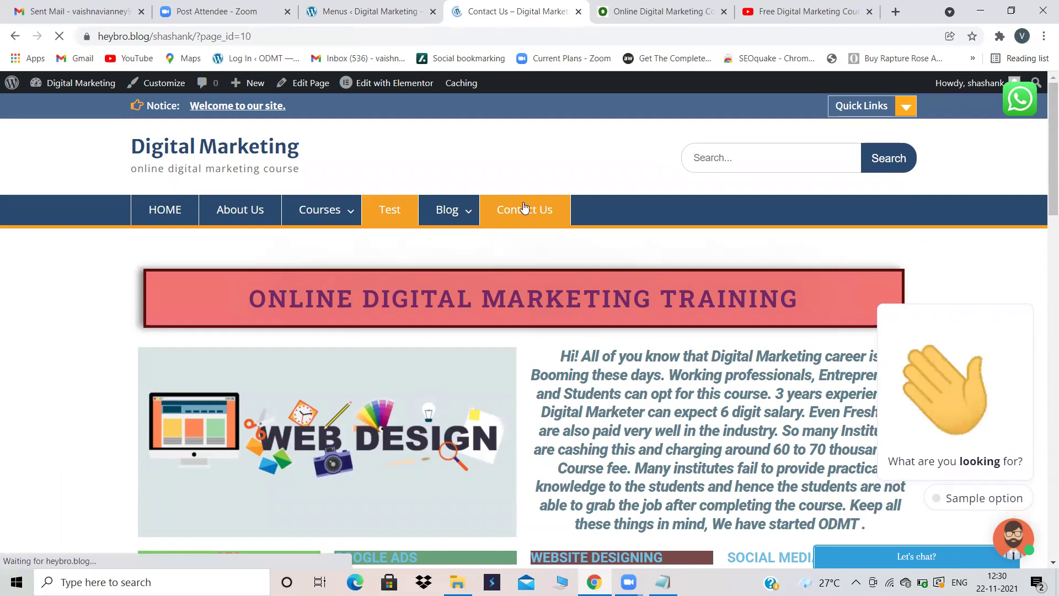
scroll(394, 354, "down", 5)
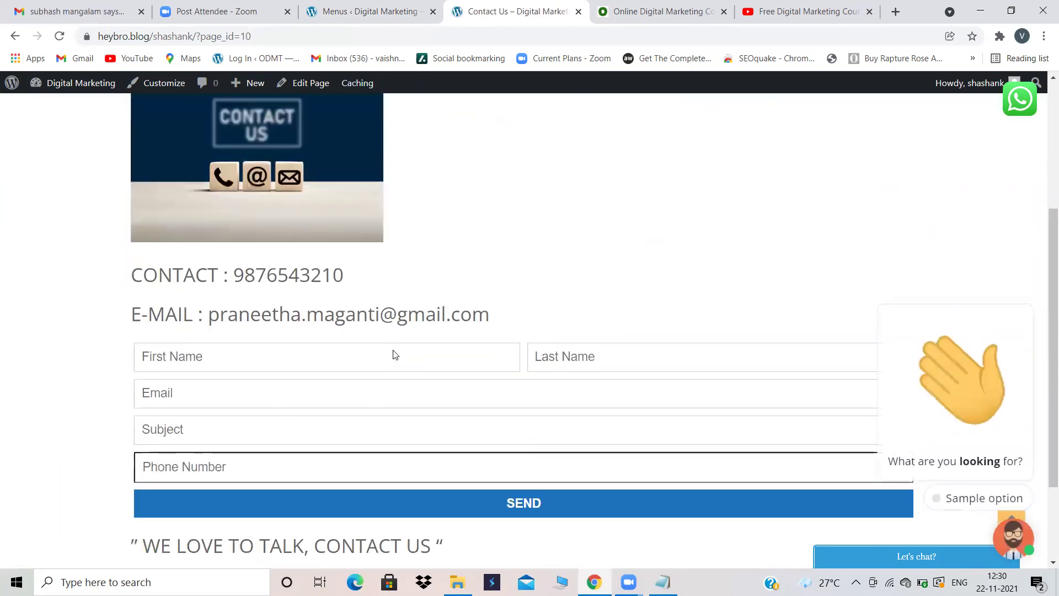
scroll(395, 355, "up", 5)
left_click(401, 7)
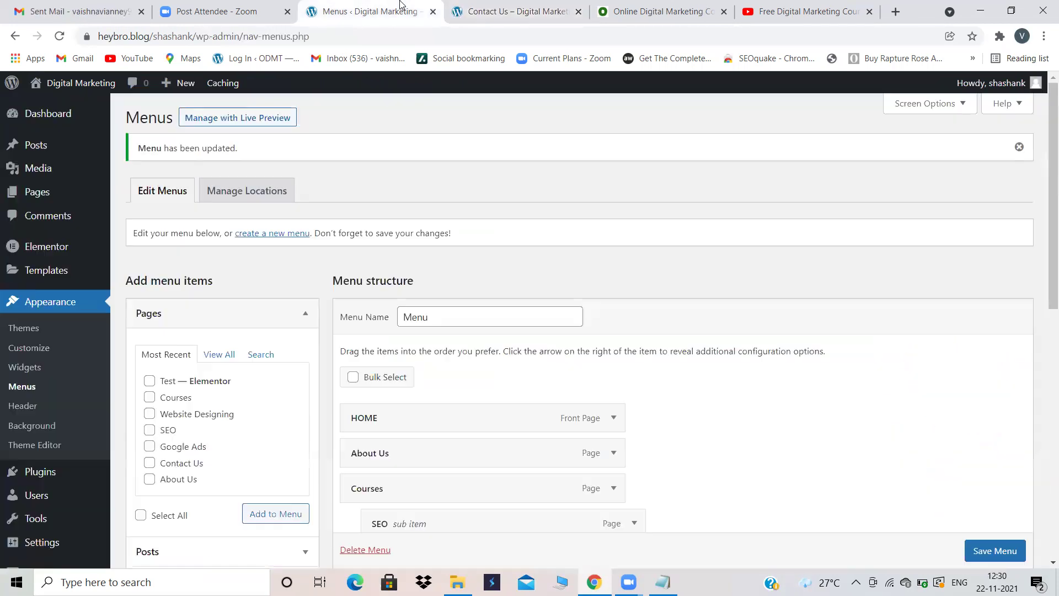
left_click(506, 8)
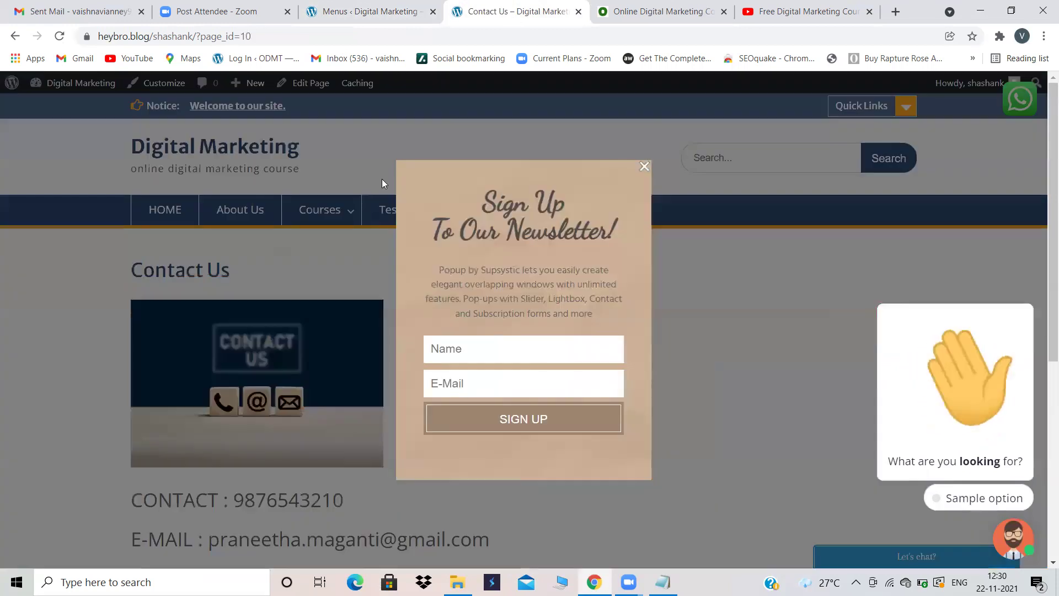
Open the Contact Us page for editing and copy its form shortcode [supsystic-form id=11]
left_click(396, 12)
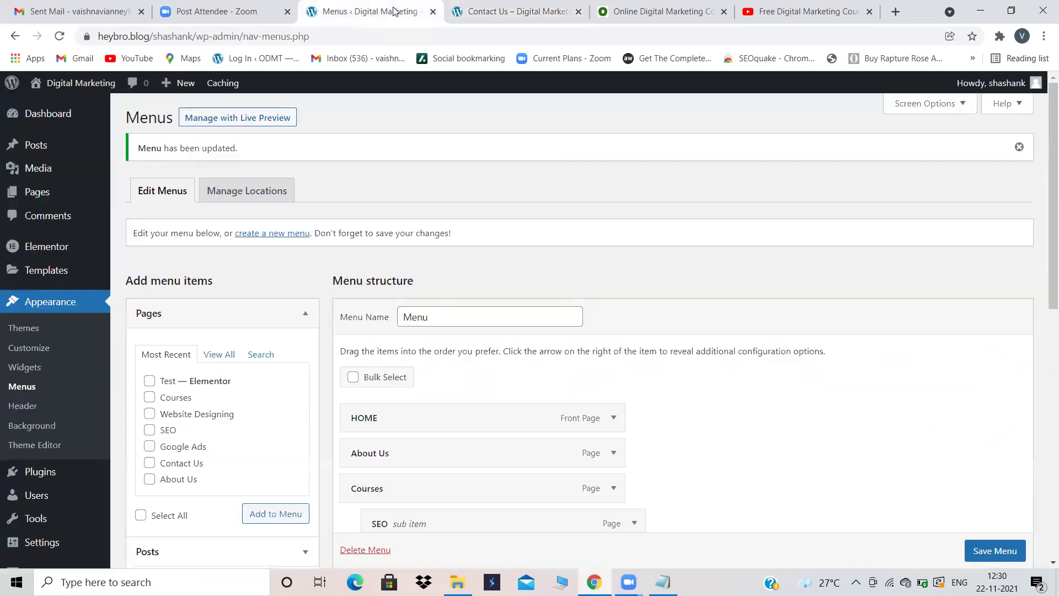
left_click(32, 189)
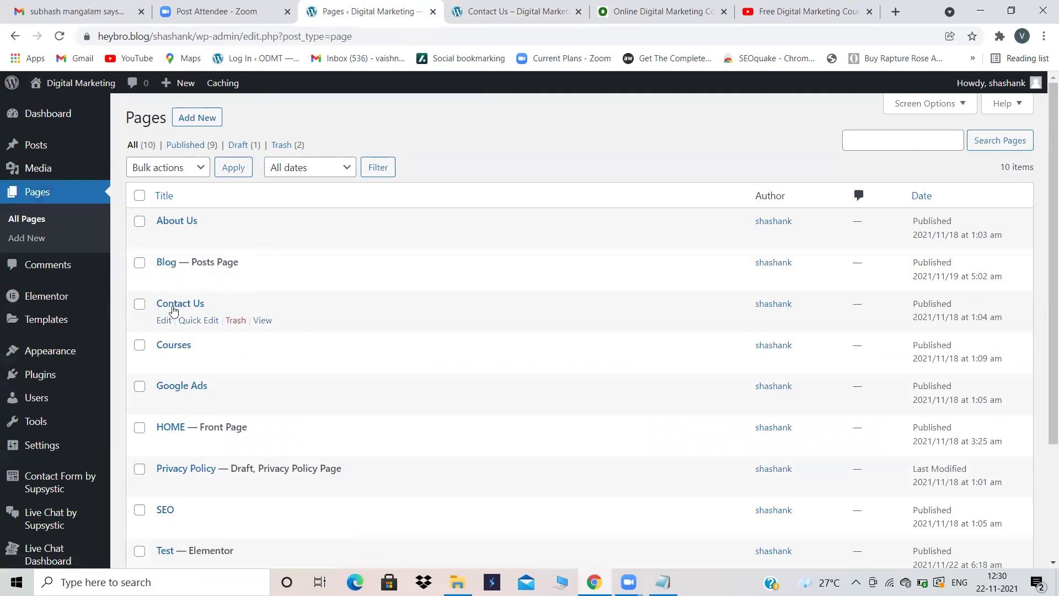
left_click(173, 308)
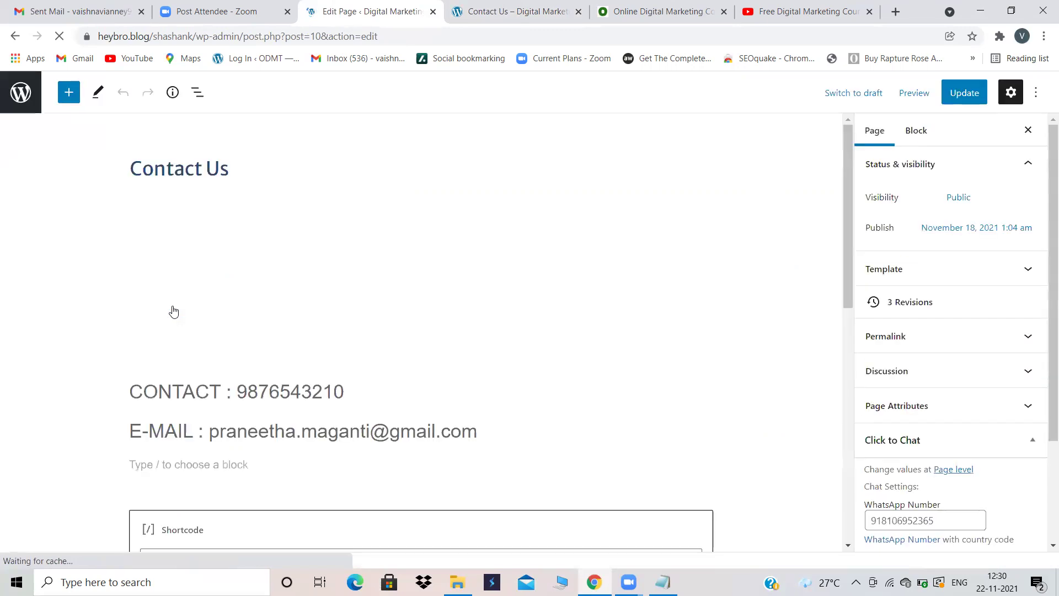
scroll(472, 287, "down", 5)
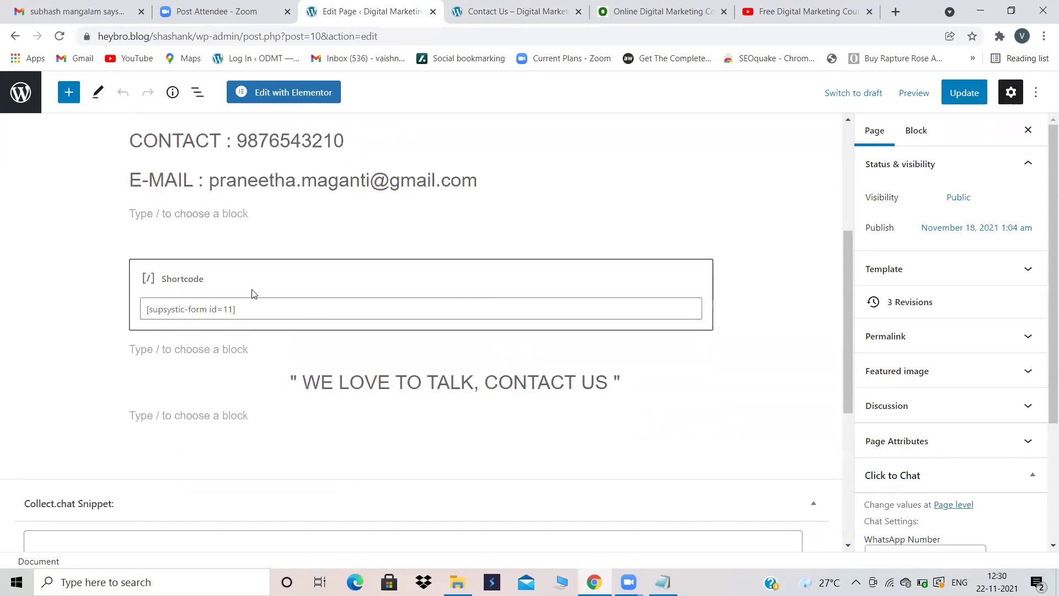
left_click_drag(250, 305, 136, 298)
key("ctrl+c")
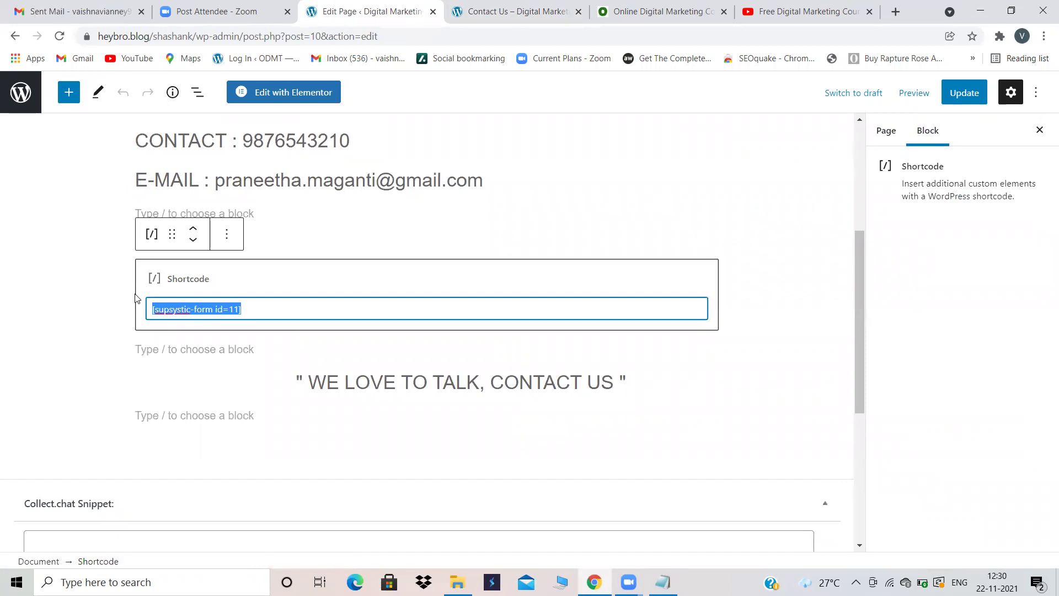
Return to the live Contact Us page and dismiss the newsletter sign-up pop-up
left_click(606, 7)
left_click(519, 10)
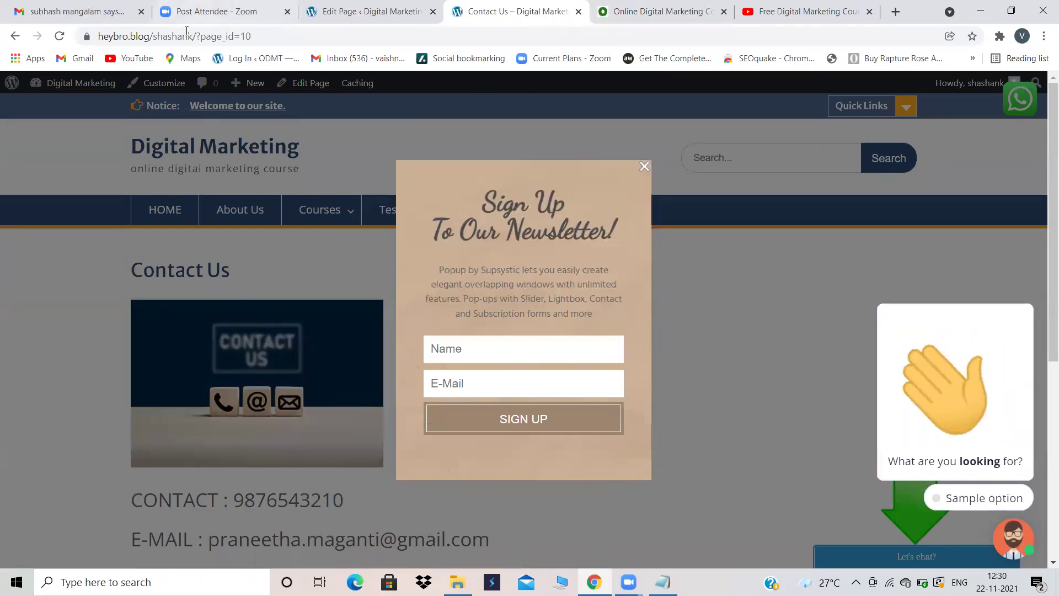
left_click(644, 166)
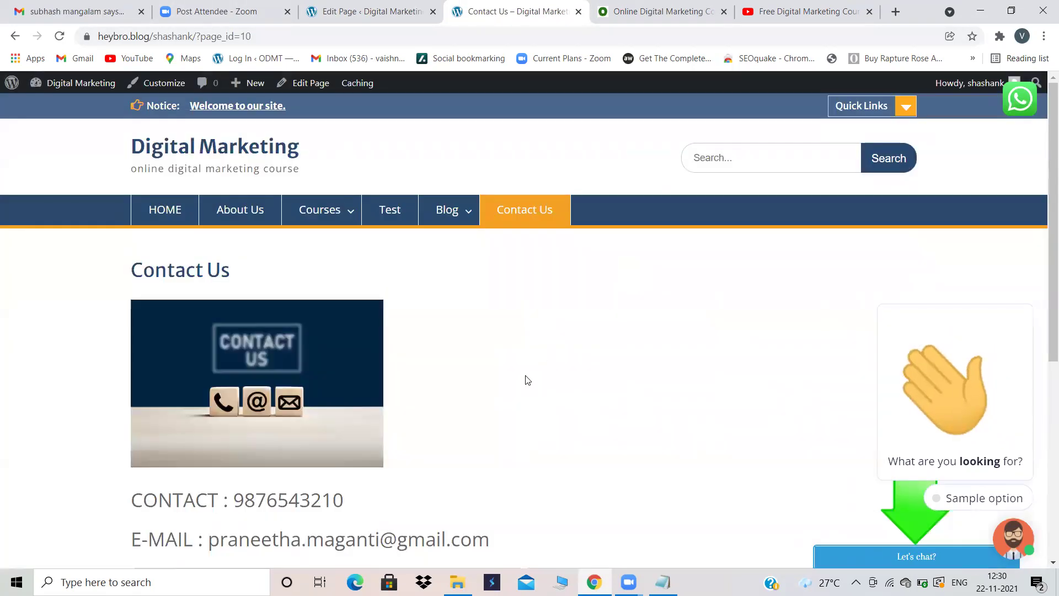
Compare the contact form on the live Contact Us page with the shortcode block in its page editor
scroll(527, 380, "down", 4)
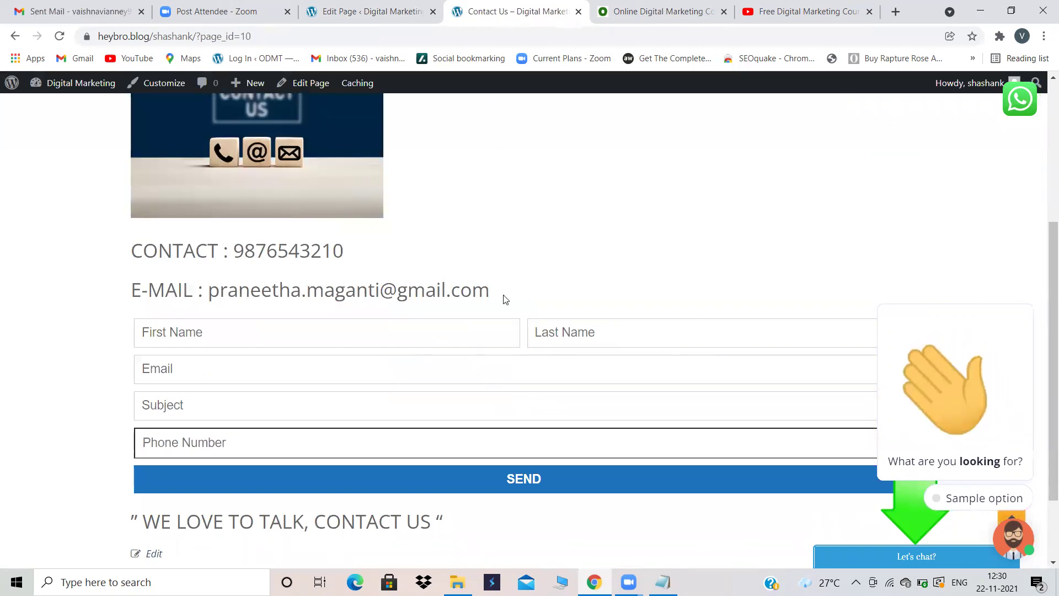
scroll(524, 292, "up", 1)
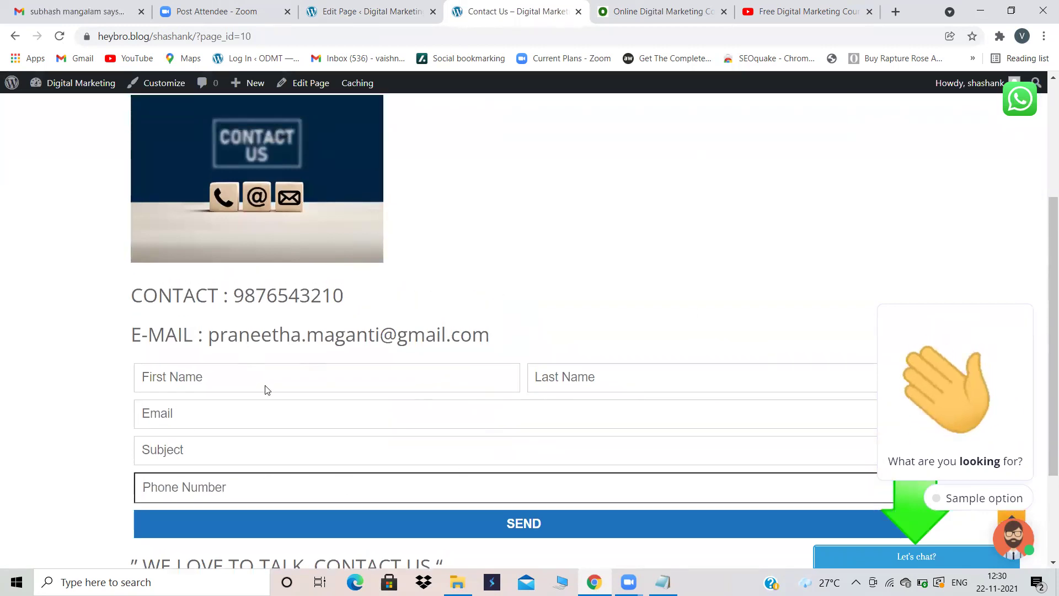
scroll(404, 399, "up", 4)
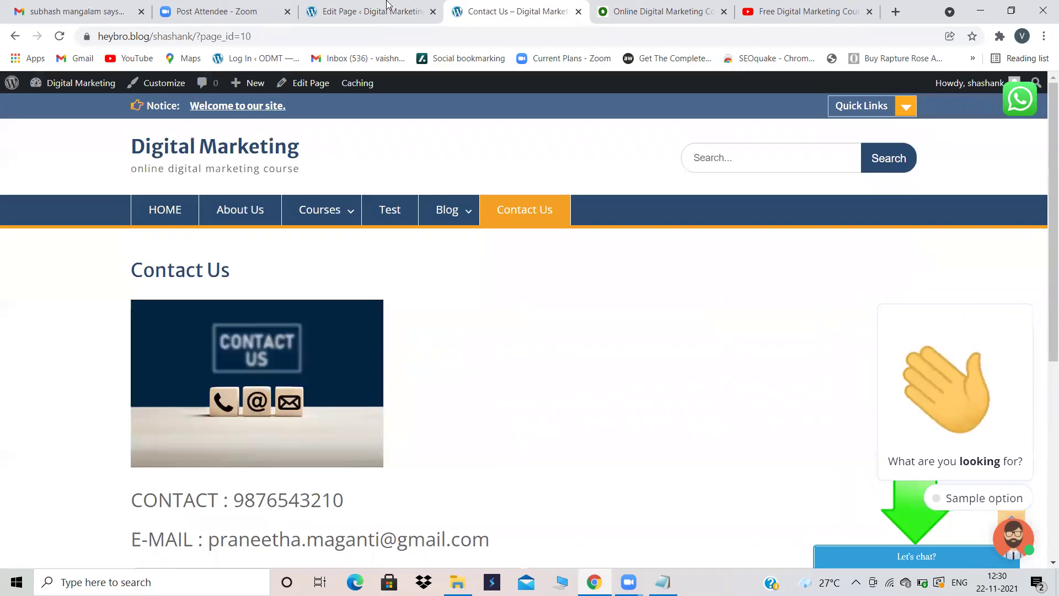
left_click(388, 5)
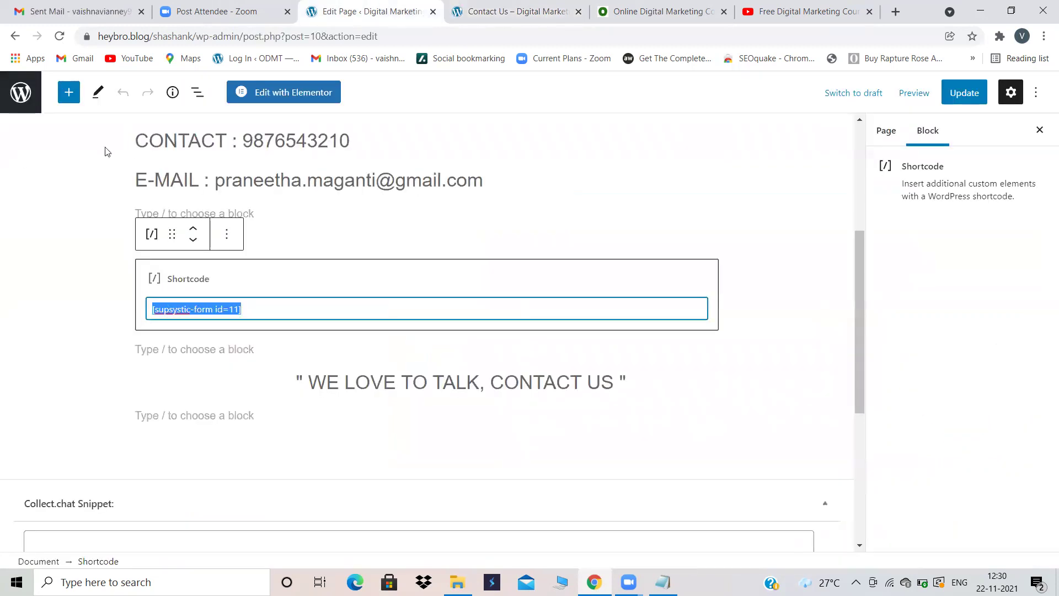
scroll(214, 193, "up", 1)
scroll(214, 193, "down", 1)
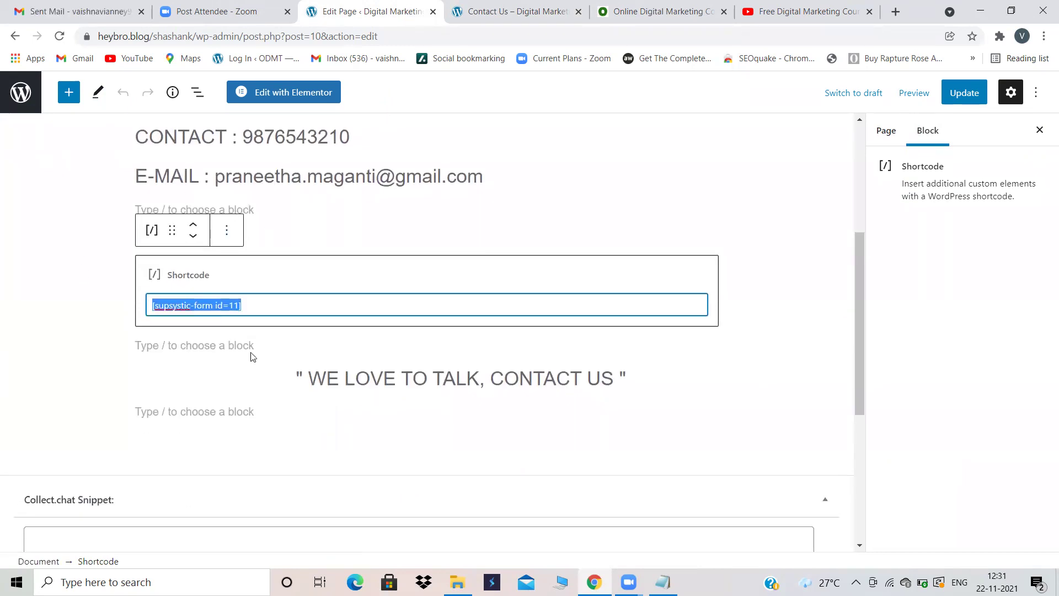
left_click(523, 7)
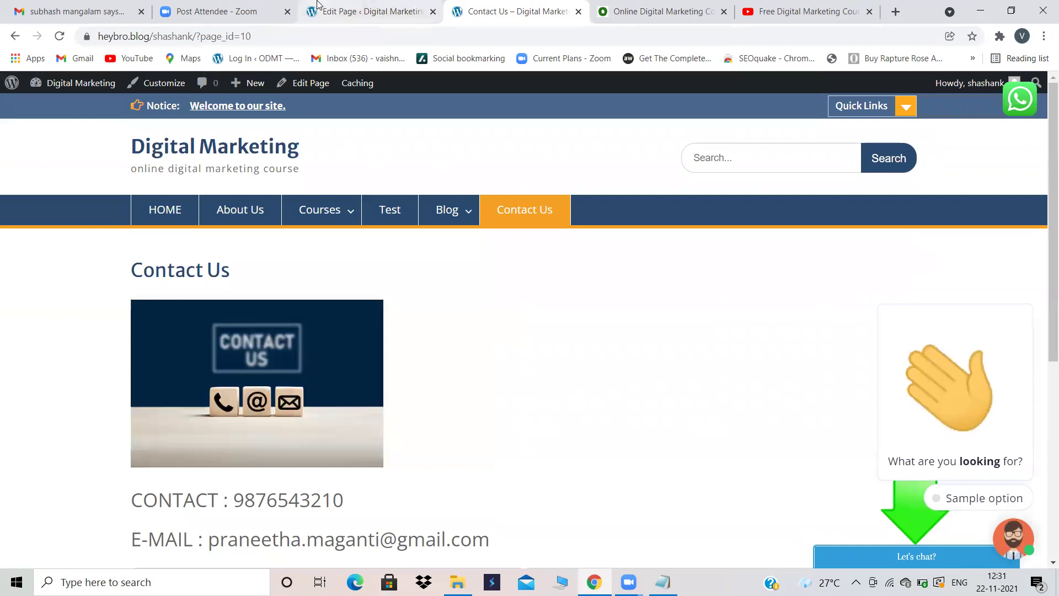
Return to the list of all pages and open the Test page in the Elementor editor
left_click(317, 7)
left_click(10, 94)
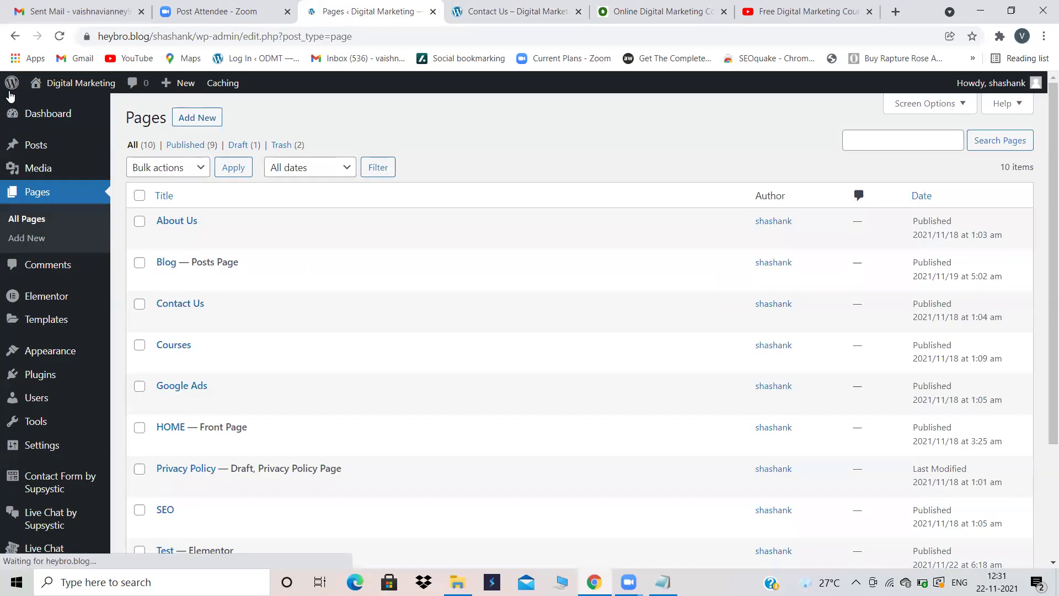
scroll(342, 457, "down", 2)
scroll(345, 455, "down", 1)
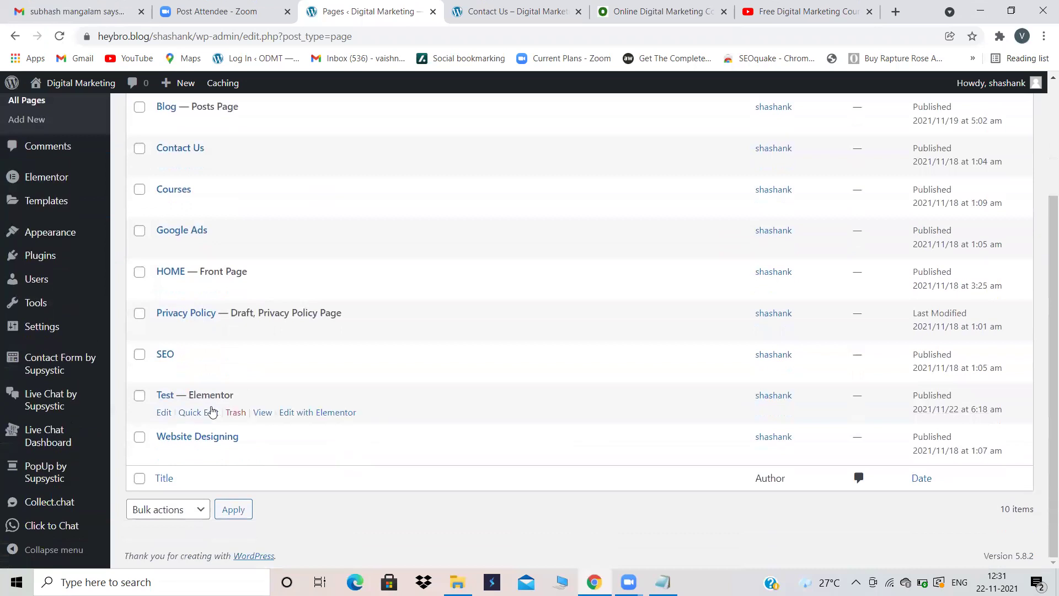
left_click(161, 400)
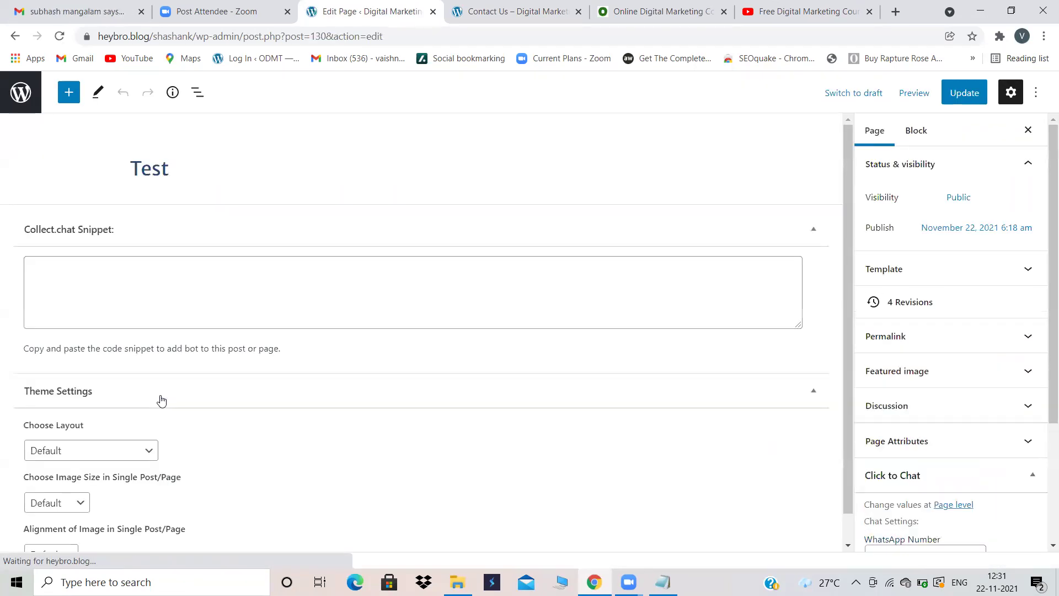
left_click(433, 305)
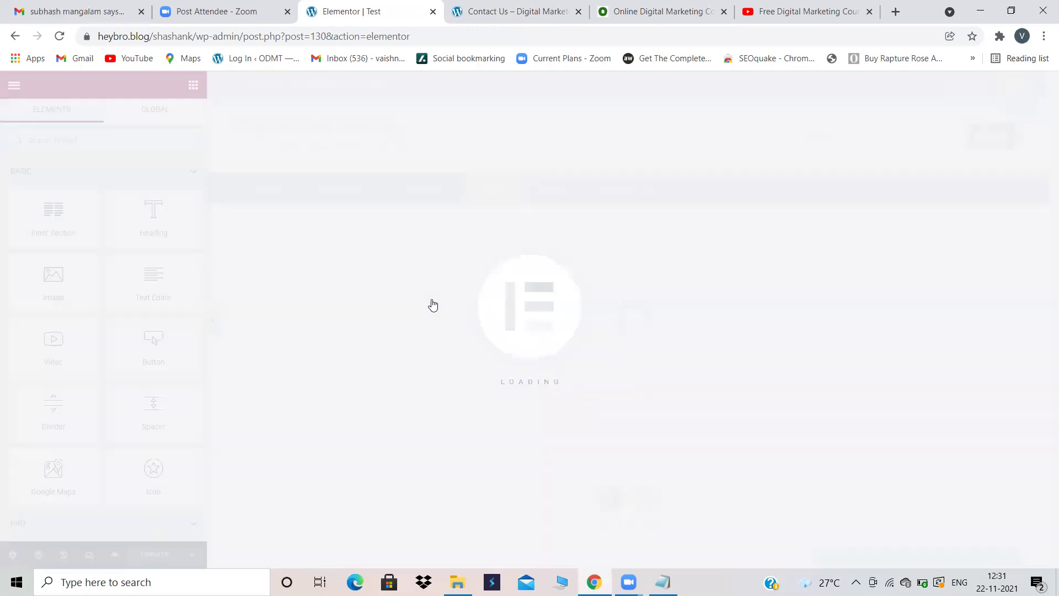
Dismiss the newsletter sign-up pop-up and the chat greeting in the Test page's Elementor preview
scroll(431, 301, "down", 10)
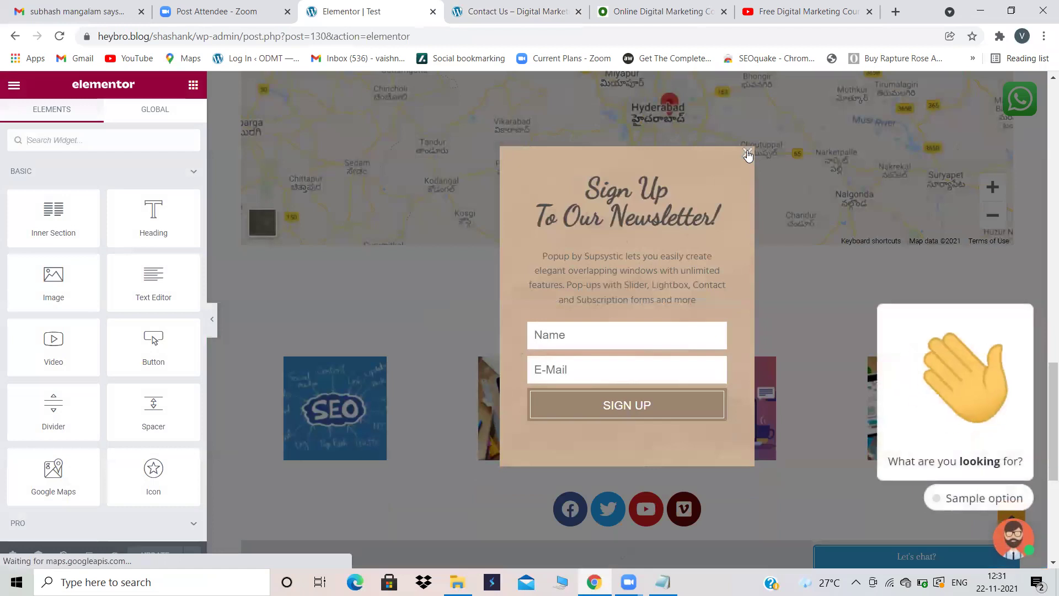
left_click(748, 153)
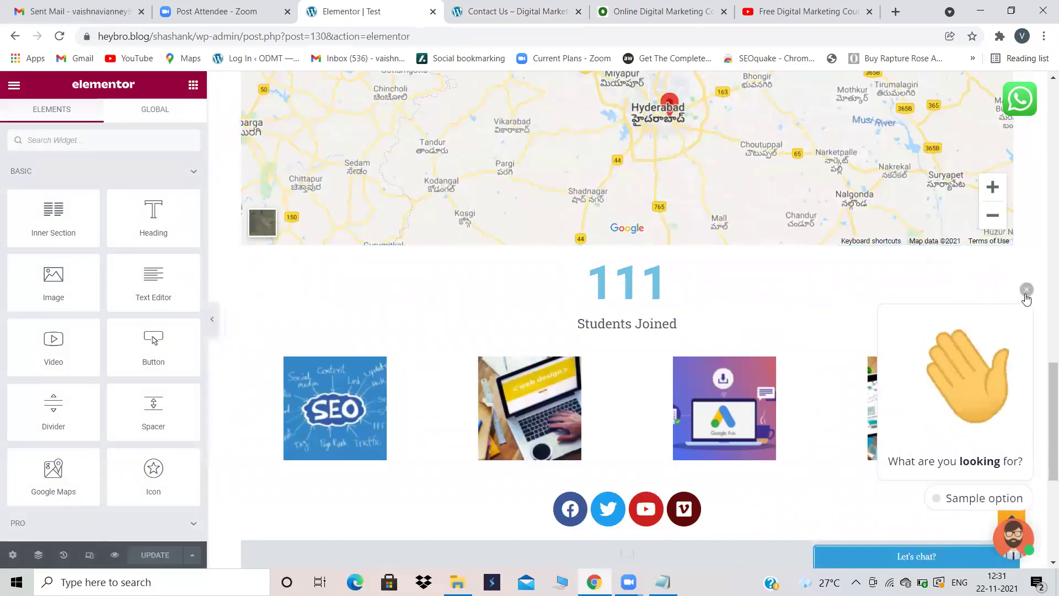
left_click(1025, 290)
Enter the copied shortcode [supsystic-form id=11] in the Shortcode widget below the social icons, apply it and update the Test page
scroll(637, 422, "down", 4)
scroll(637, 422, "down", 3)
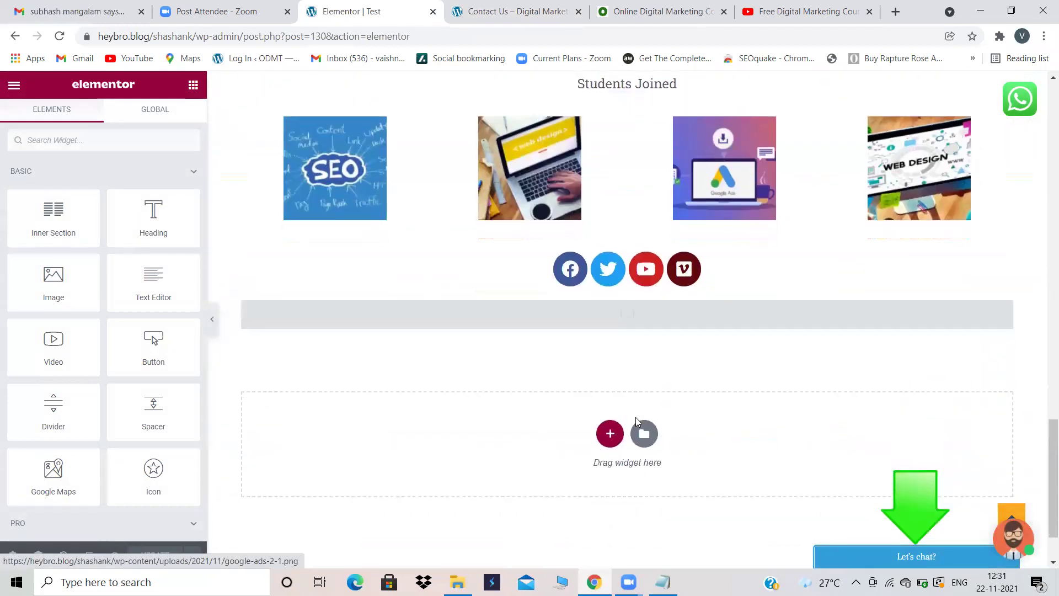
left_click(421, 225)
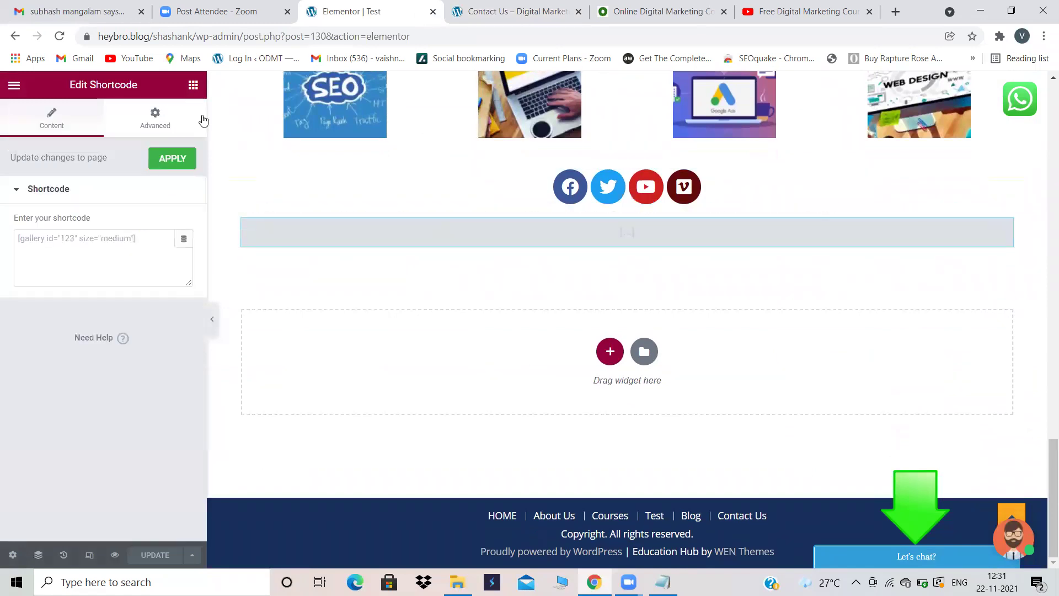
left_click(101, 236)
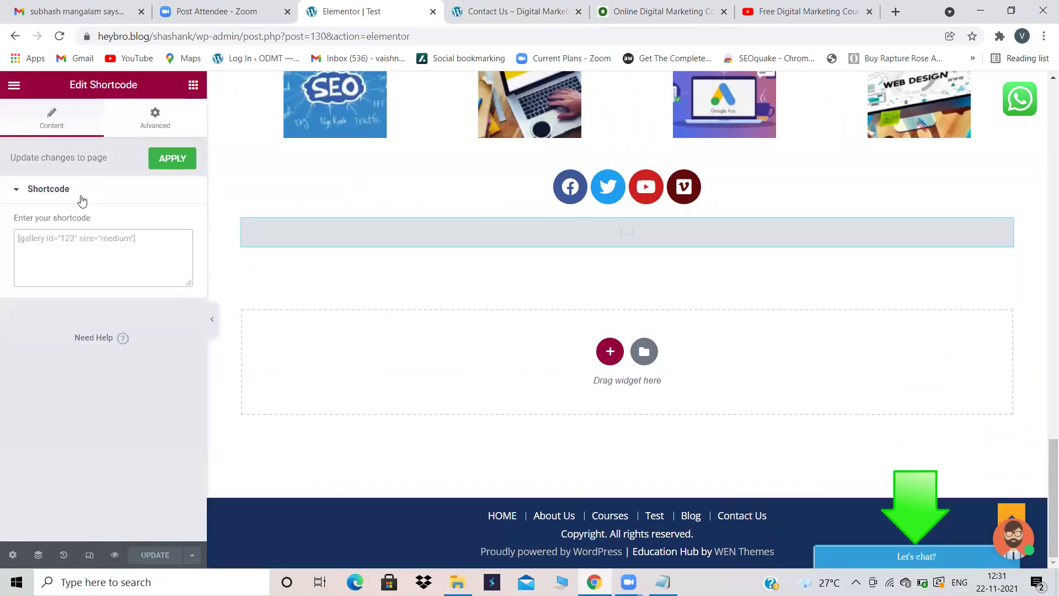
key("ctrl+v")
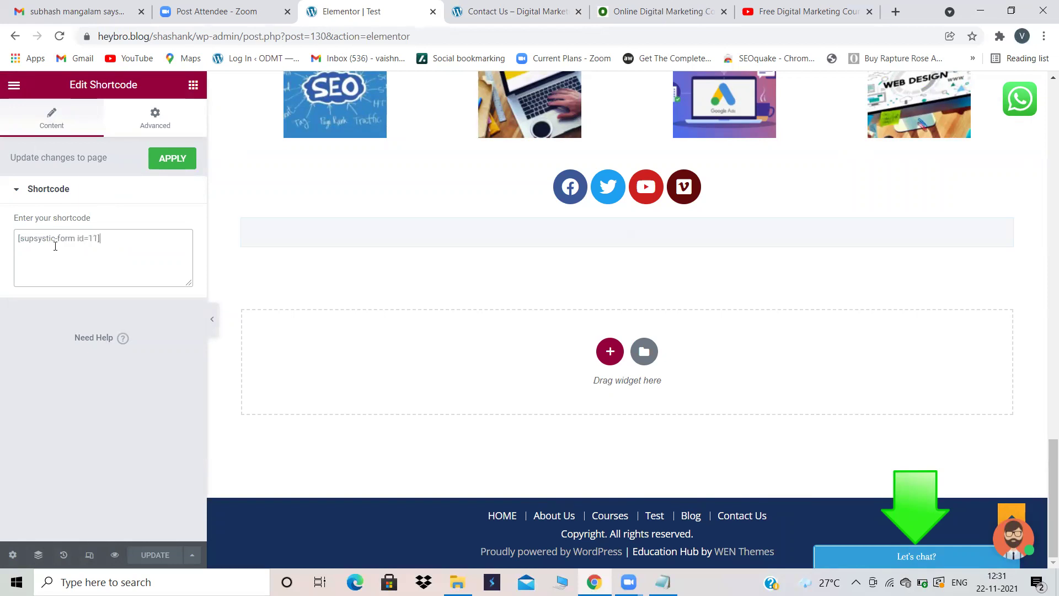
left_click(168, 167)
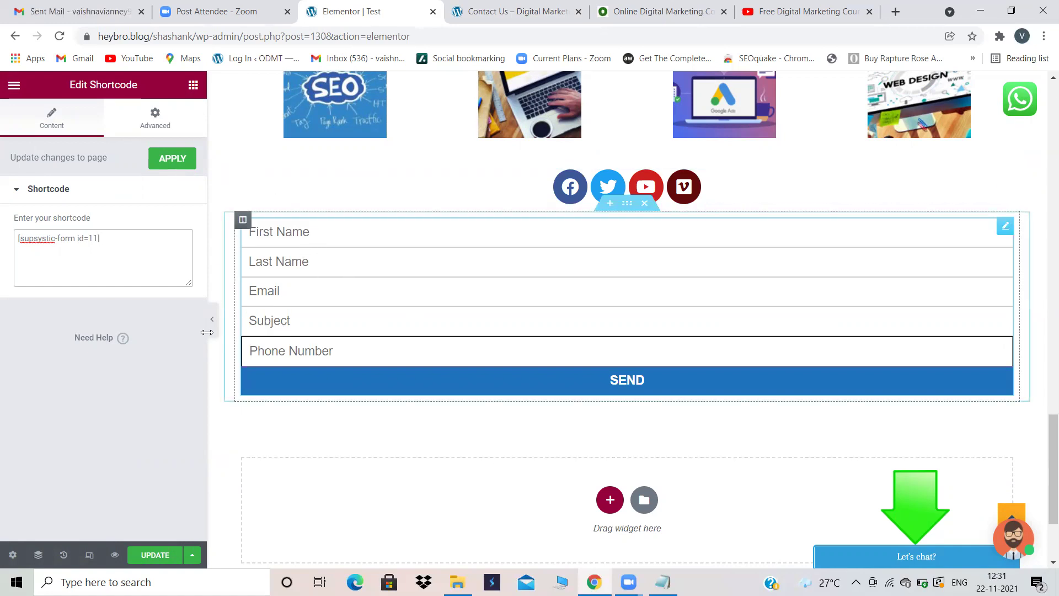
left_click(150, 556)
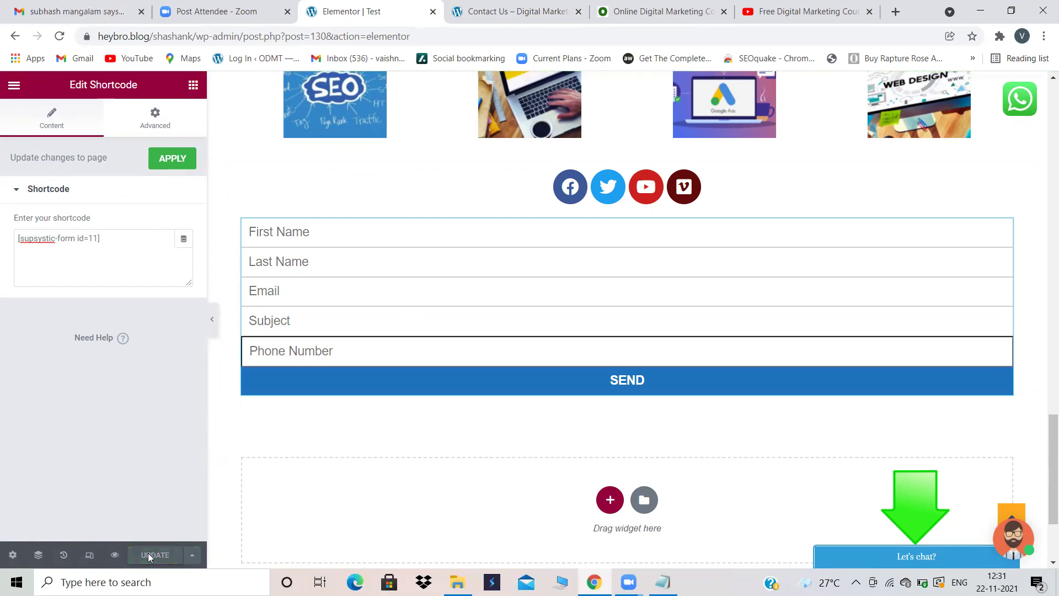
View the Test page on the live site, dismiss the newsletter pop-up and examine the embedded contact form above the footer
left_click(513, 8)
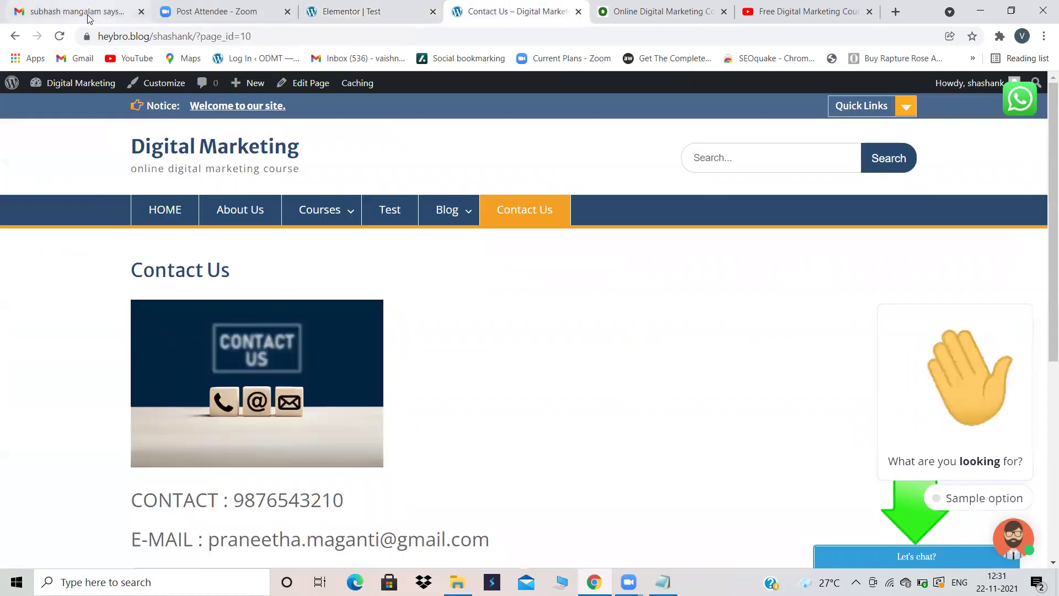
left_click(60, 36)
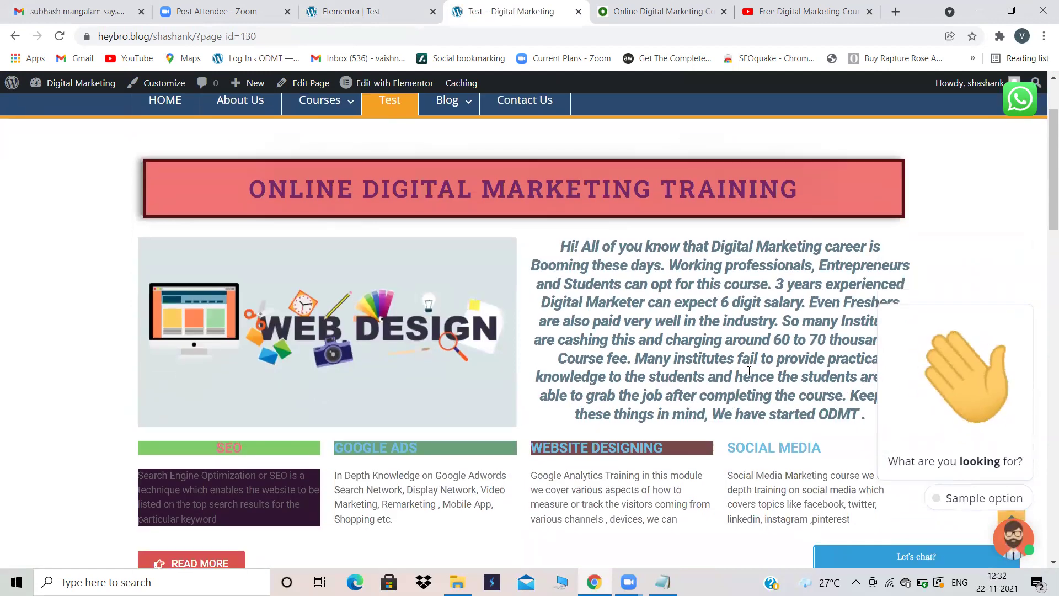
scroll(750, 364, "down", 10)
scroll(751, 355, "down", 15)
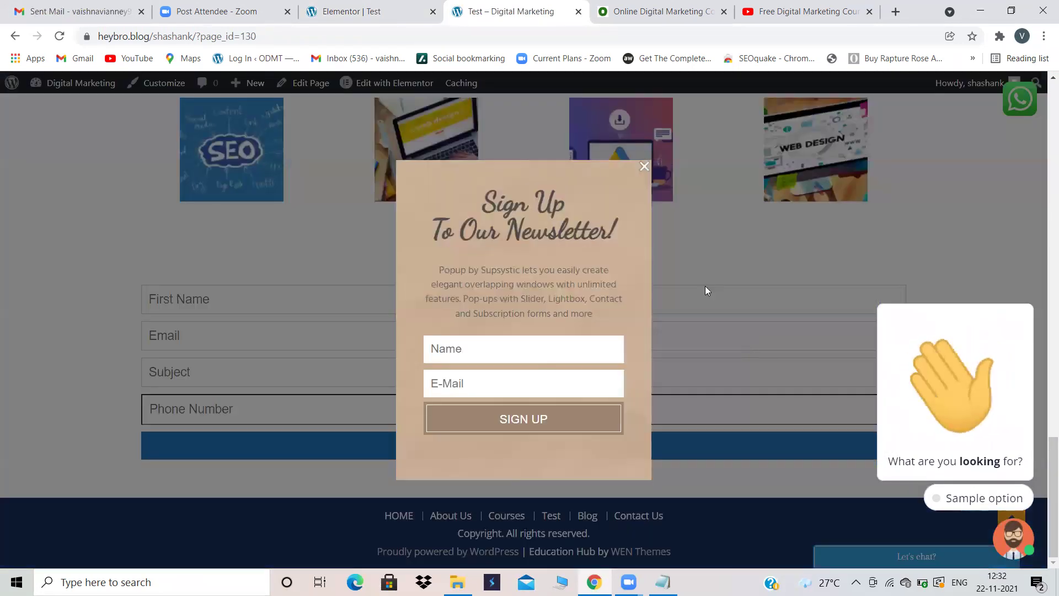
left_click(643, 167)
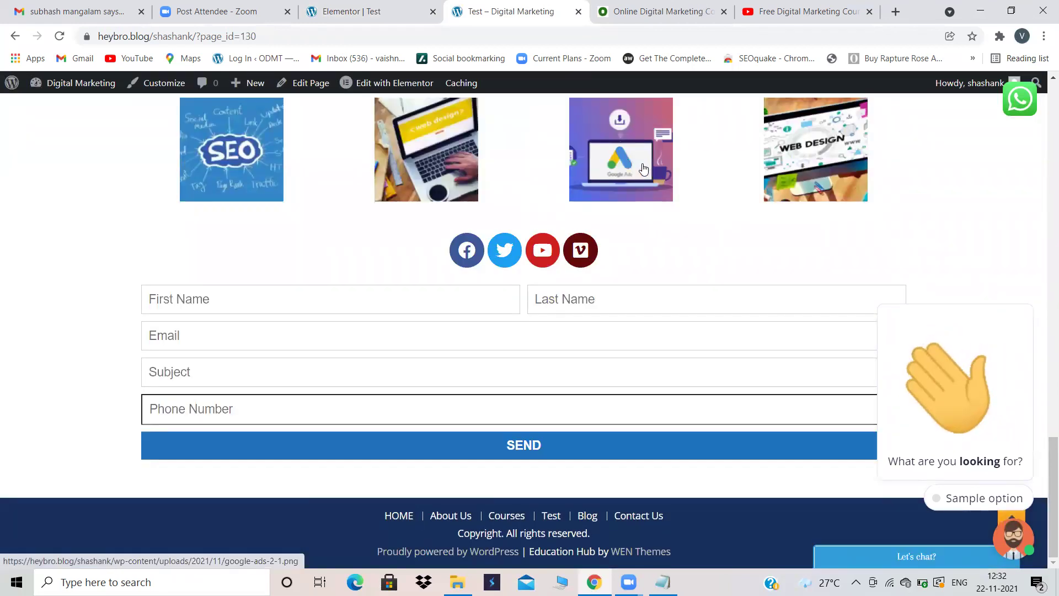
scroll(643, 168, "up", 5)
scroll(643, 168, "down", 5)
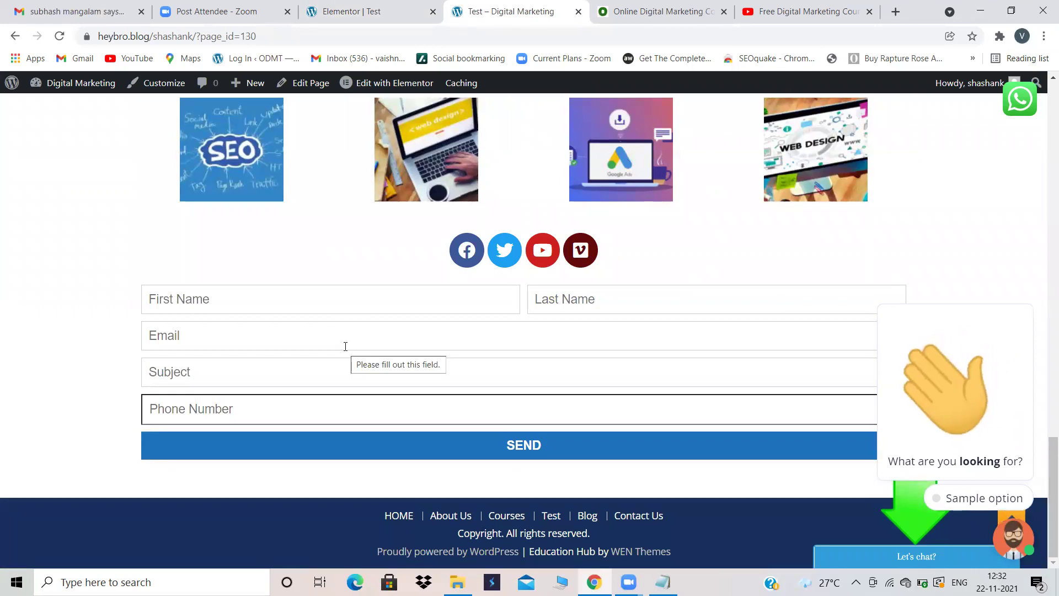
scroll(345, 345, "up", 20)
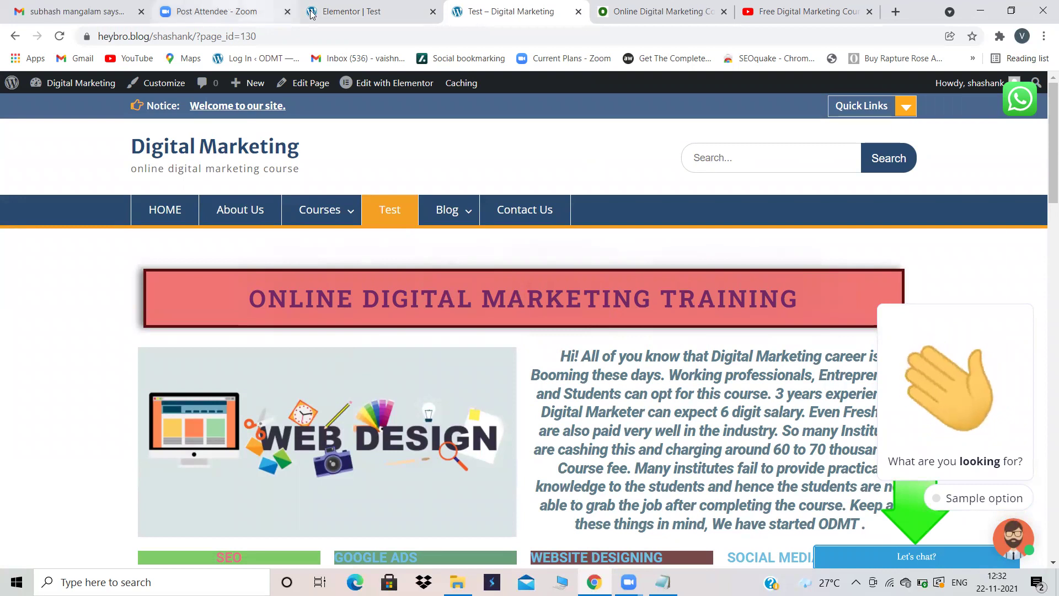
Exit the Test page's Elementor editor to the dashboard and go back to the list of all pages
left_click(332, 9)
left_click(504, 8)
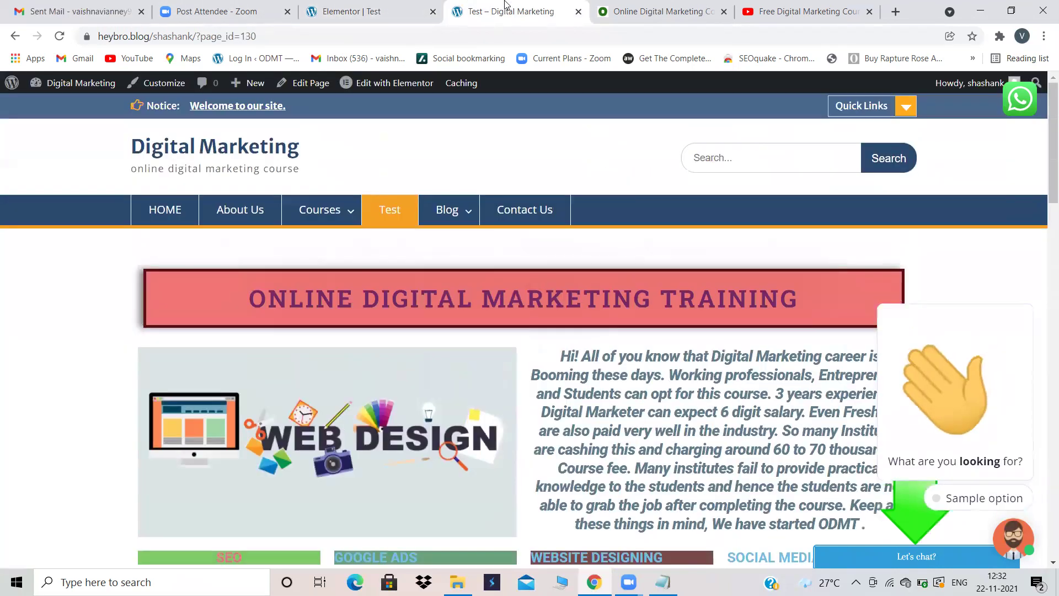
left_click(371, 8)
scroll(356, 144, "up", 5)
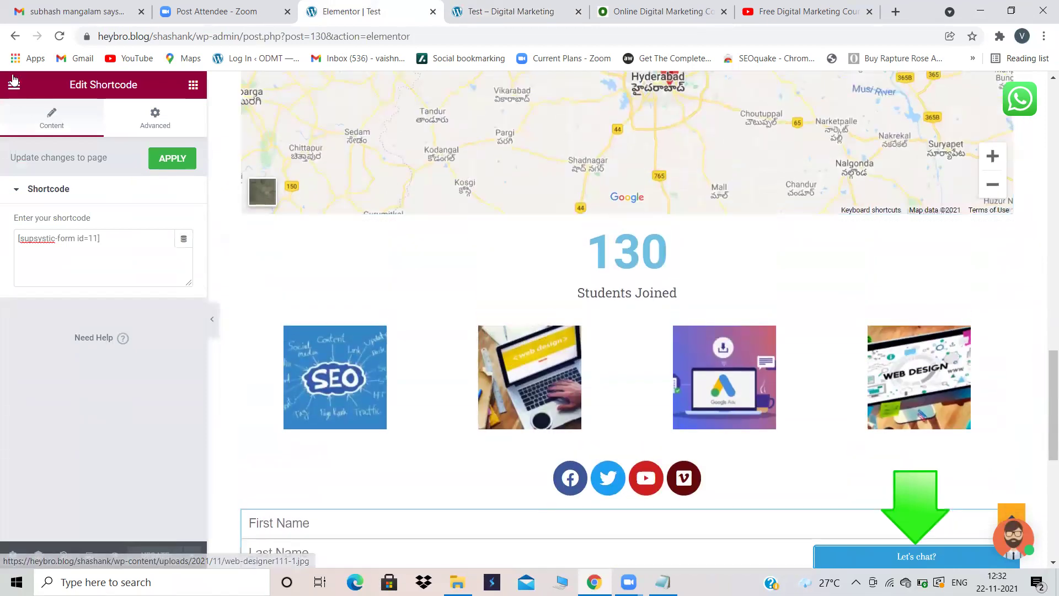
left_click(14, 85)
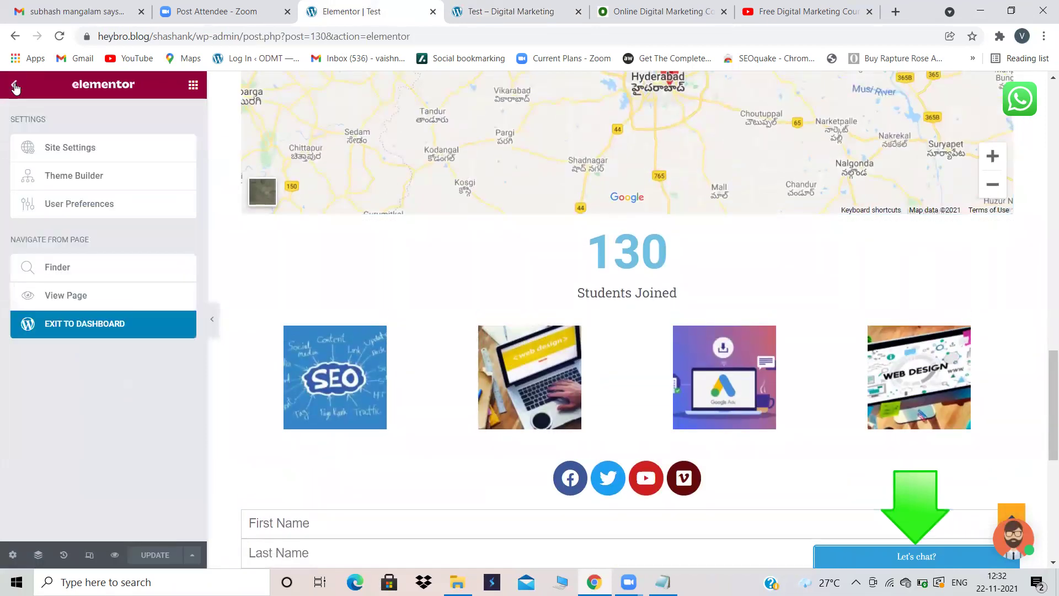
left_click(92, 335)
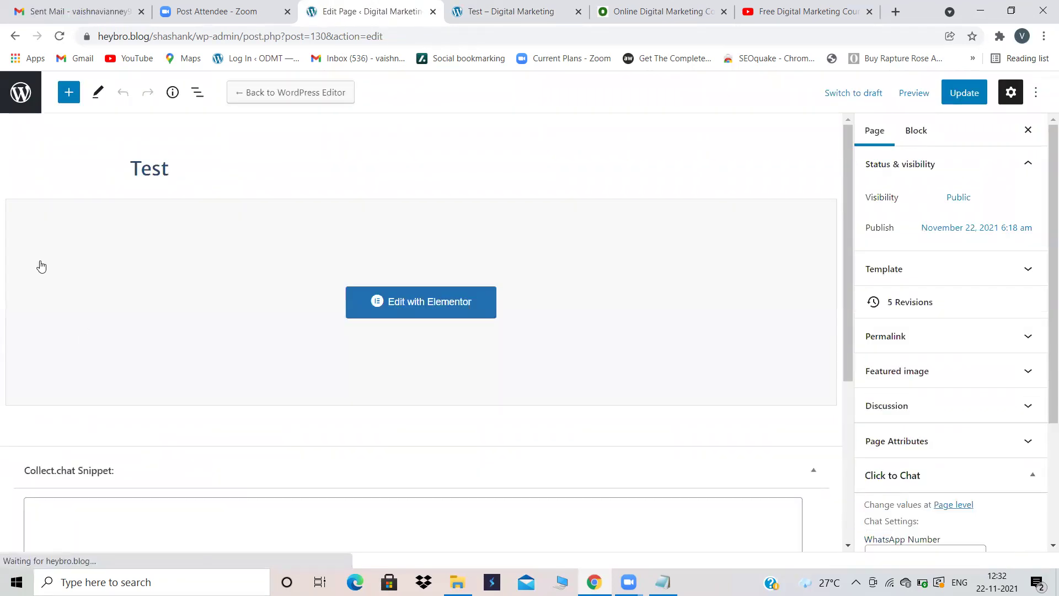
left_click(20, 108)
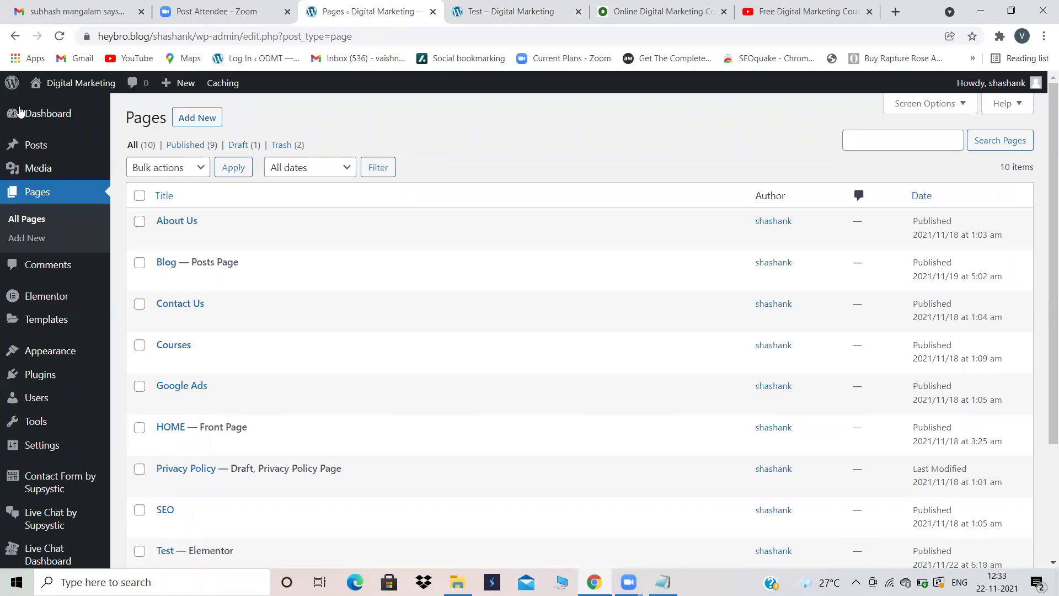
Publish a new page titled Test New and open it in the Elementor editor
scroll(369, 249, "down", 5)
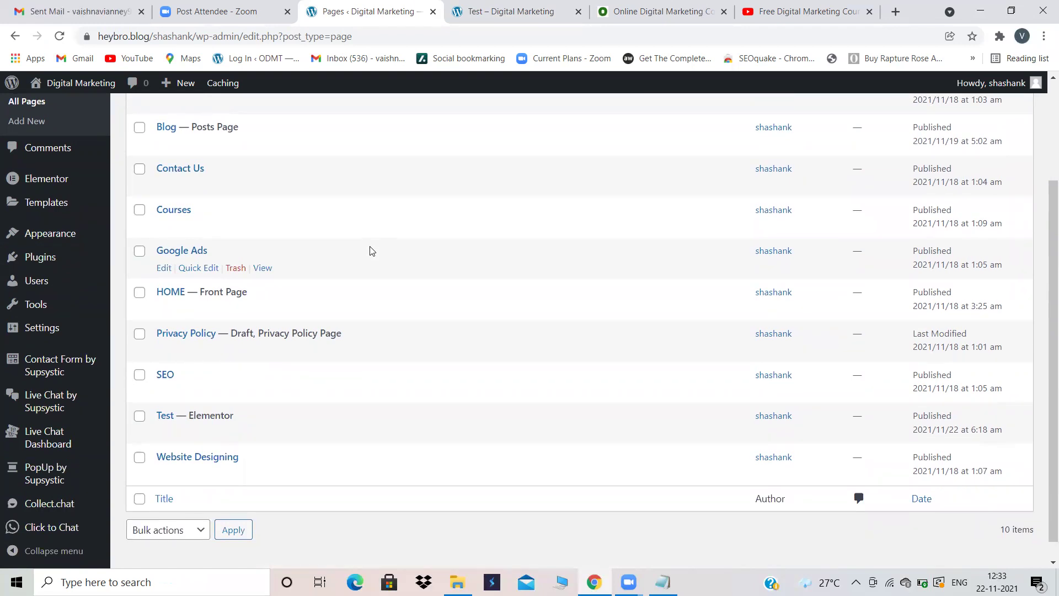
scroll(369, 249, "up", 3)
scroll(369, 250, "down", 4)
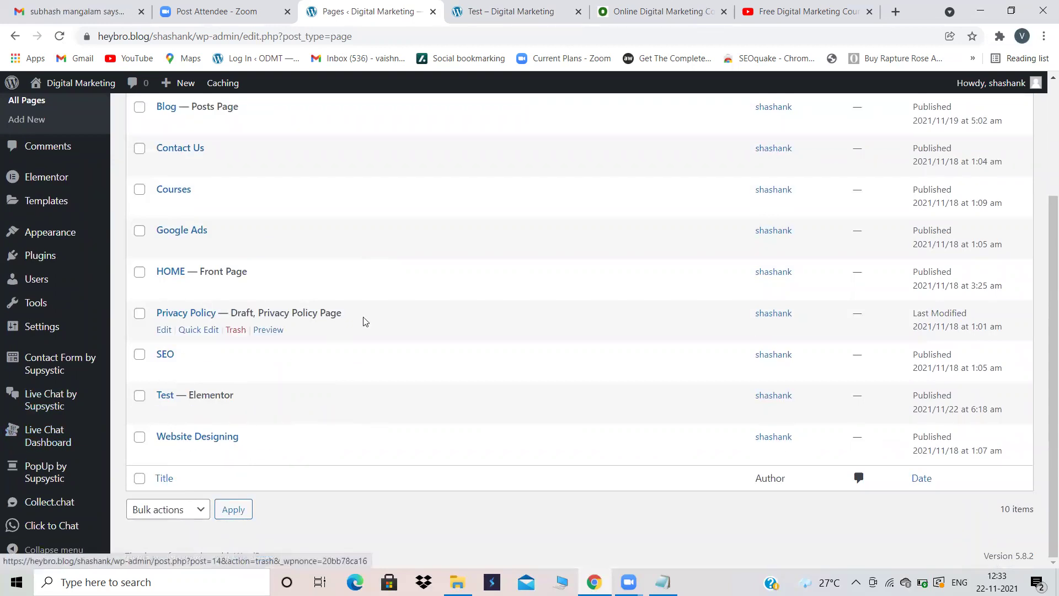
scroll(363, 321, "up", 3)
left_click(210, 117)
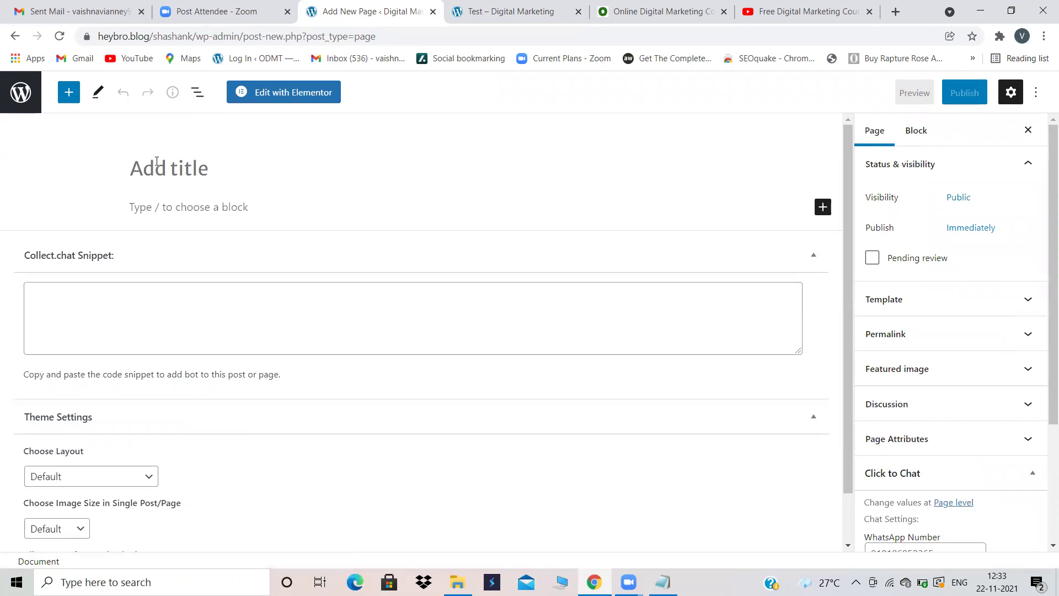
type("Test New")
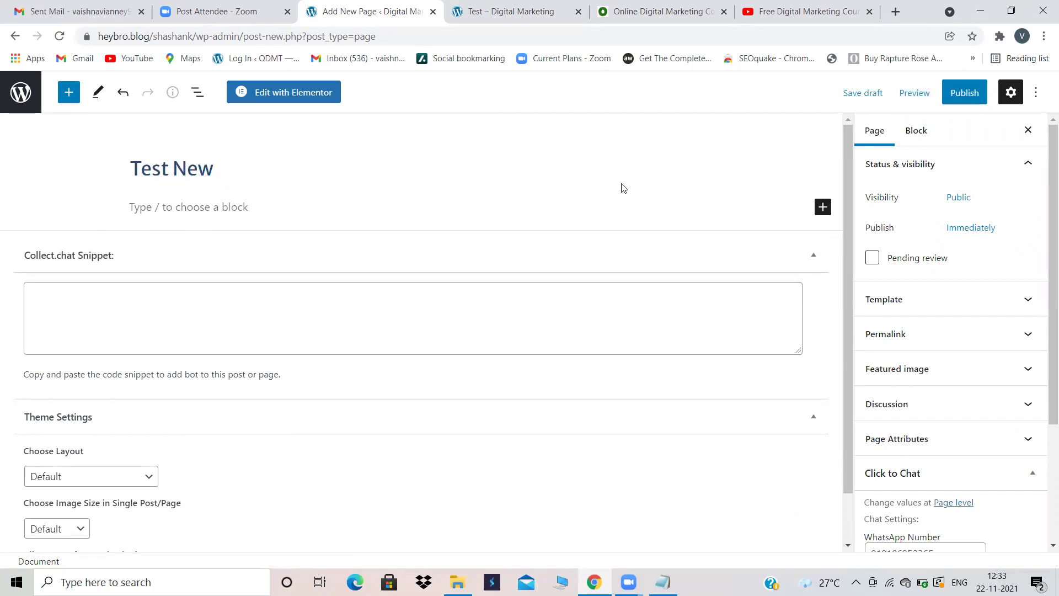
left_click(956, 92)
left_click(922, 89)
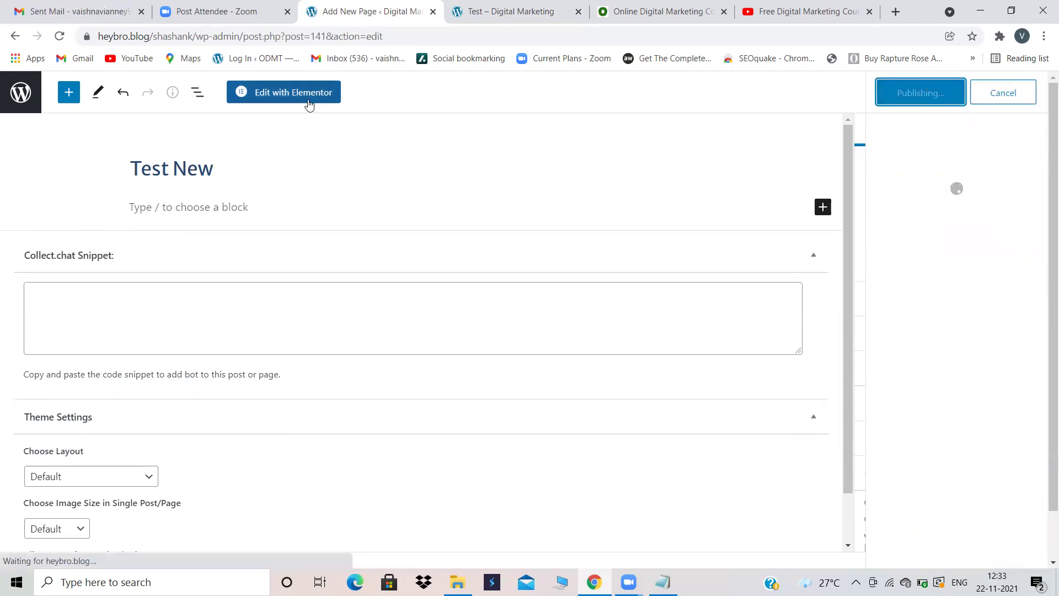
left_click(276, 93)
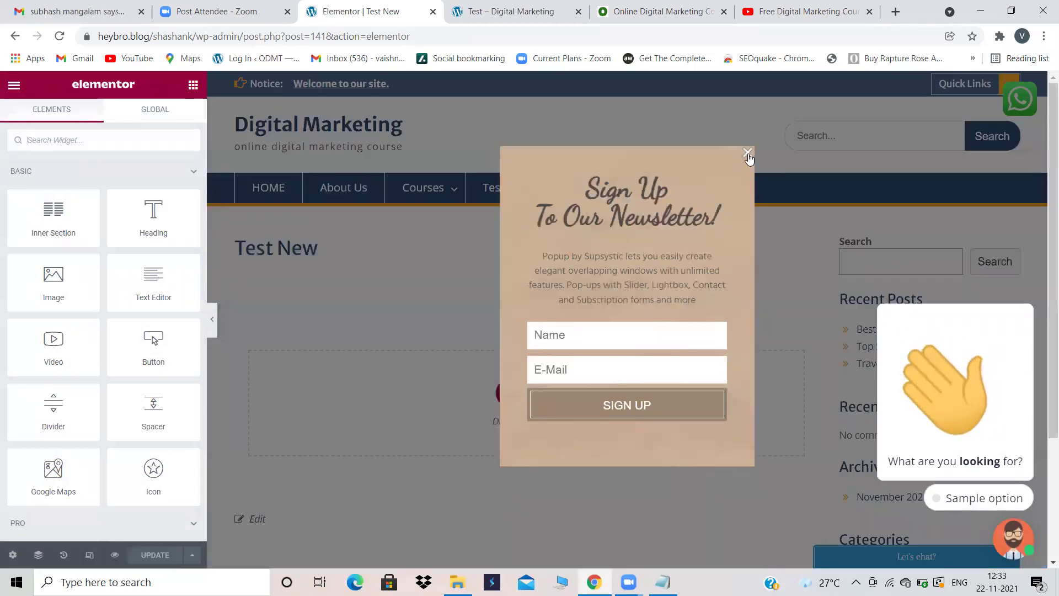
Dismiss the newsletter pop-up and set the Test New page's layout to full width in its page settings
left_click(747, 153)
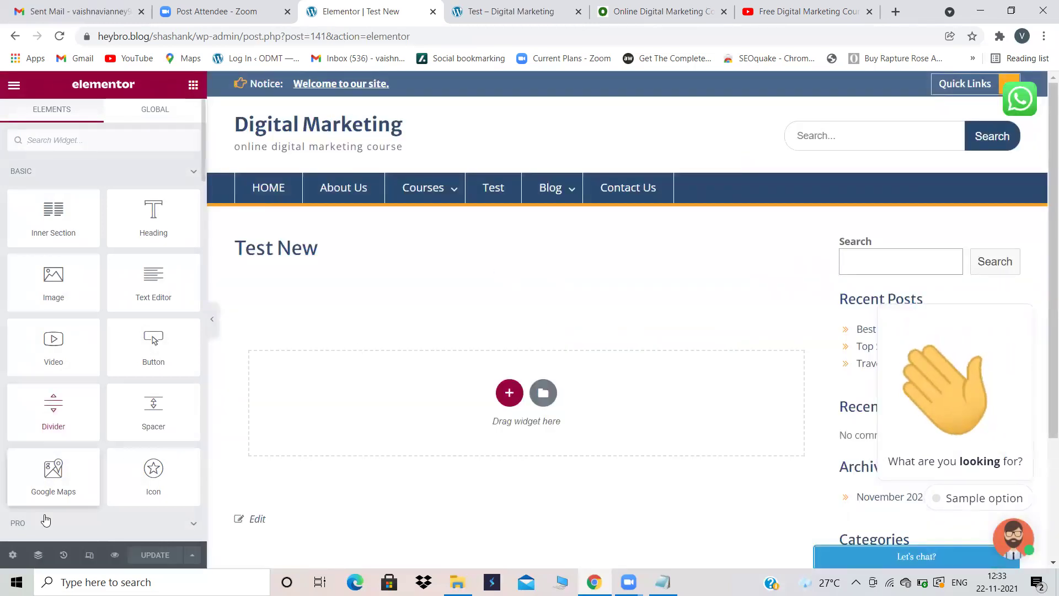
left_click(11, 555)
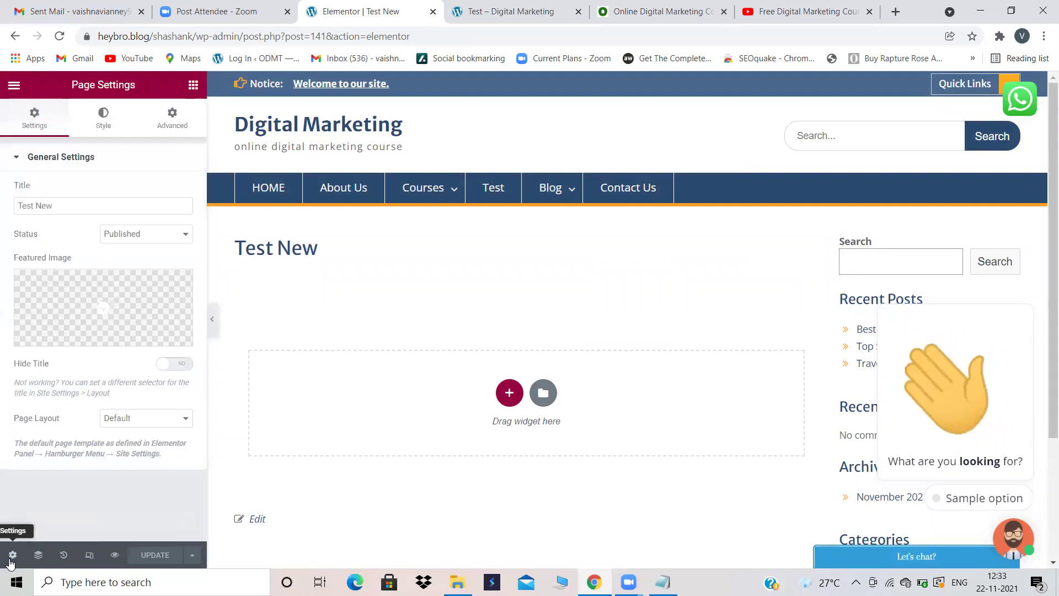
left_click(172, 424)
left_click(153, 479)
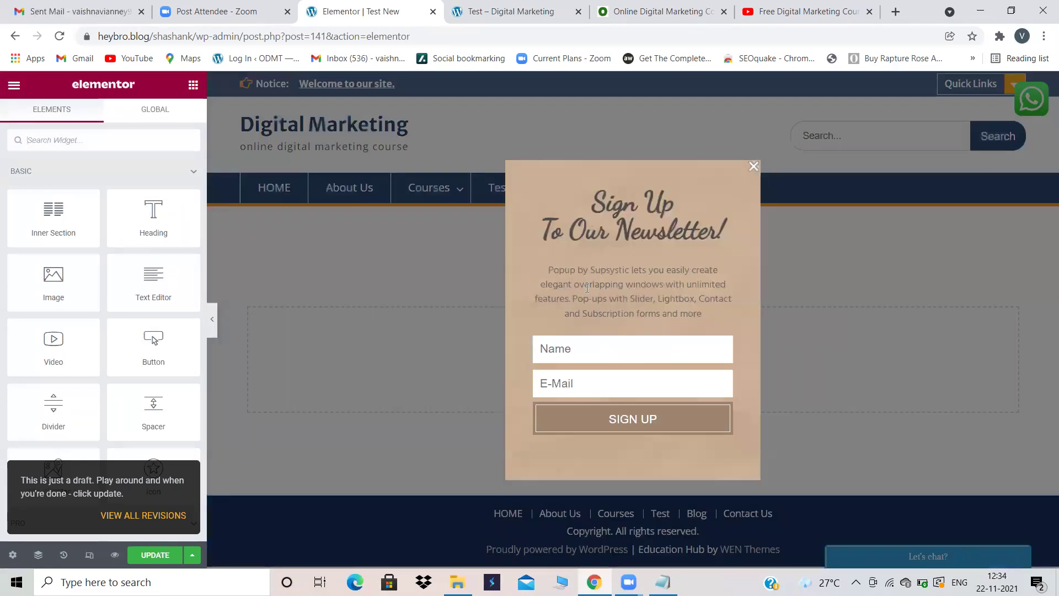
left_click(751, 166)
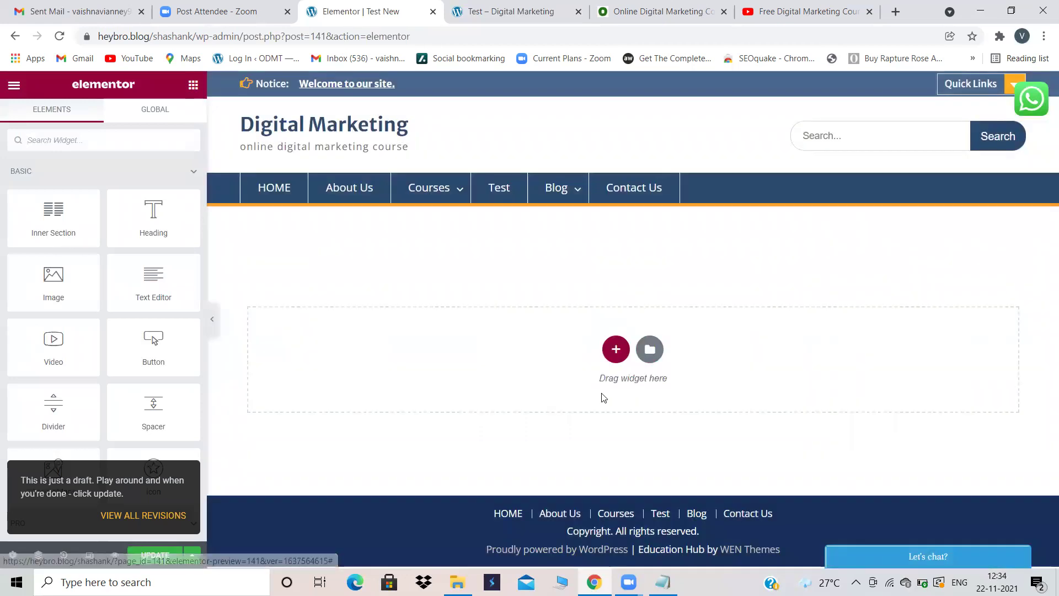
left_click(616, 348)
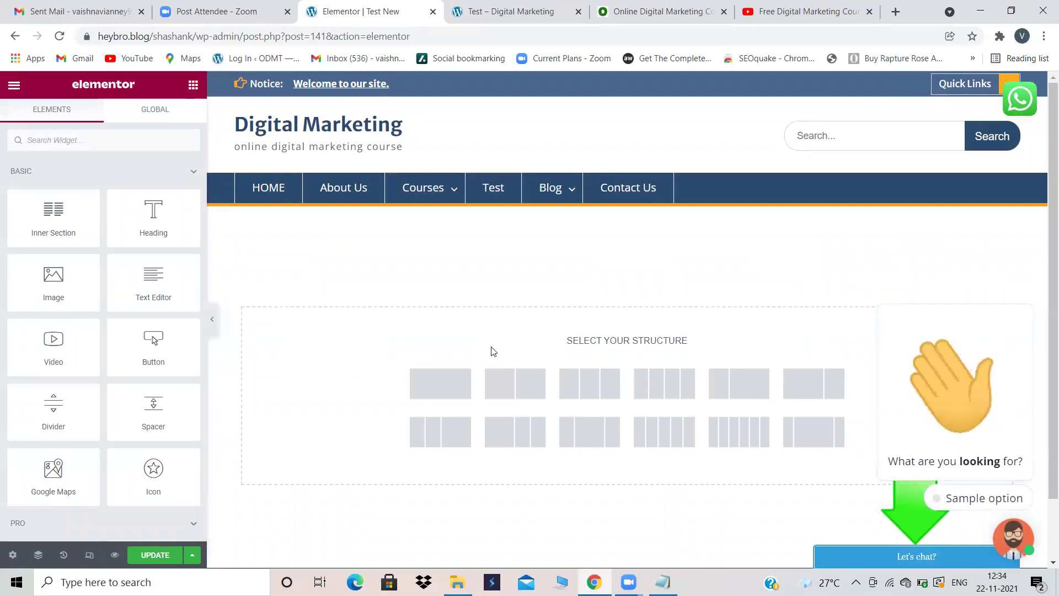
scroll(588, 383, "down", 1)
scroll(584, 386, "up", 1)
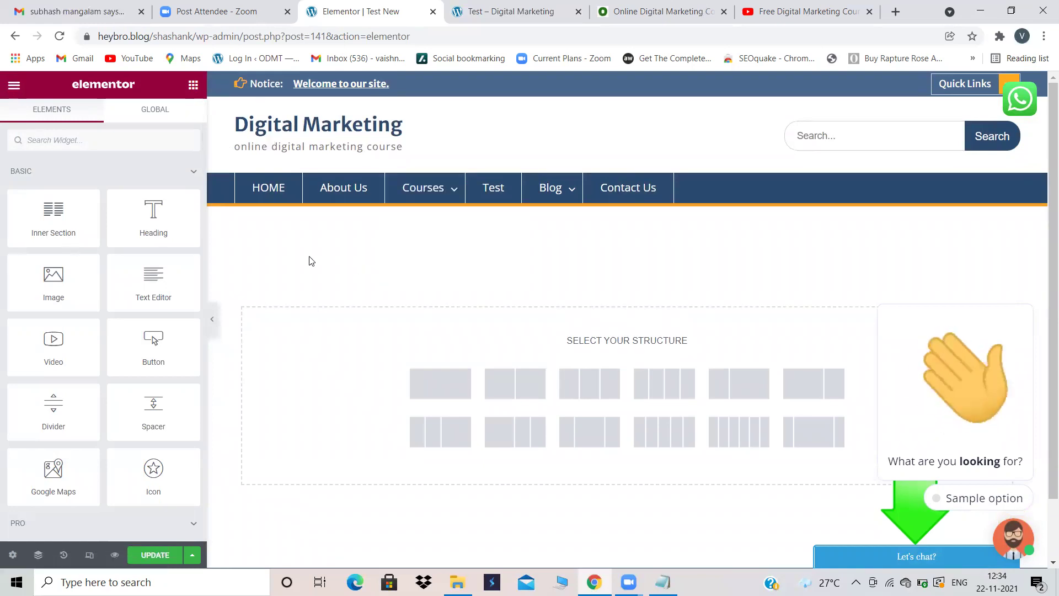
scroll(606, 287, "down", 1)
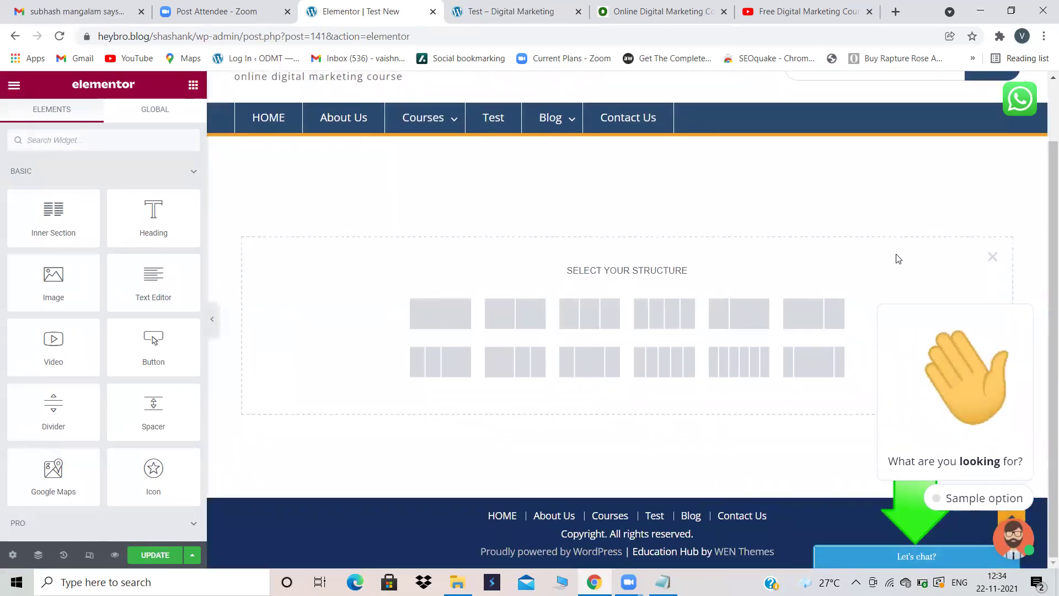
left_click(1026, 290)
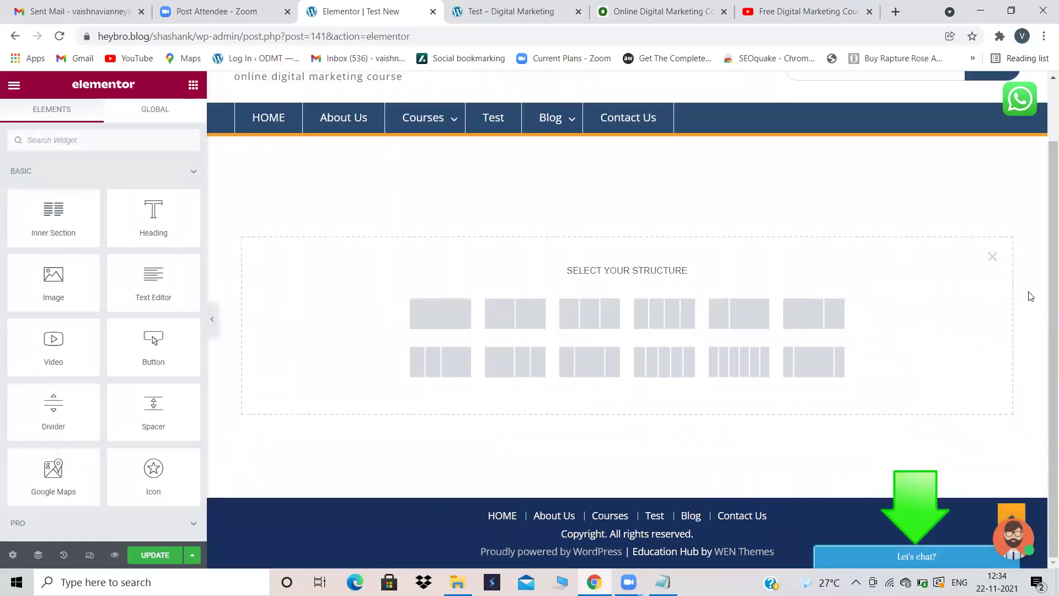
left_click(992, 256)
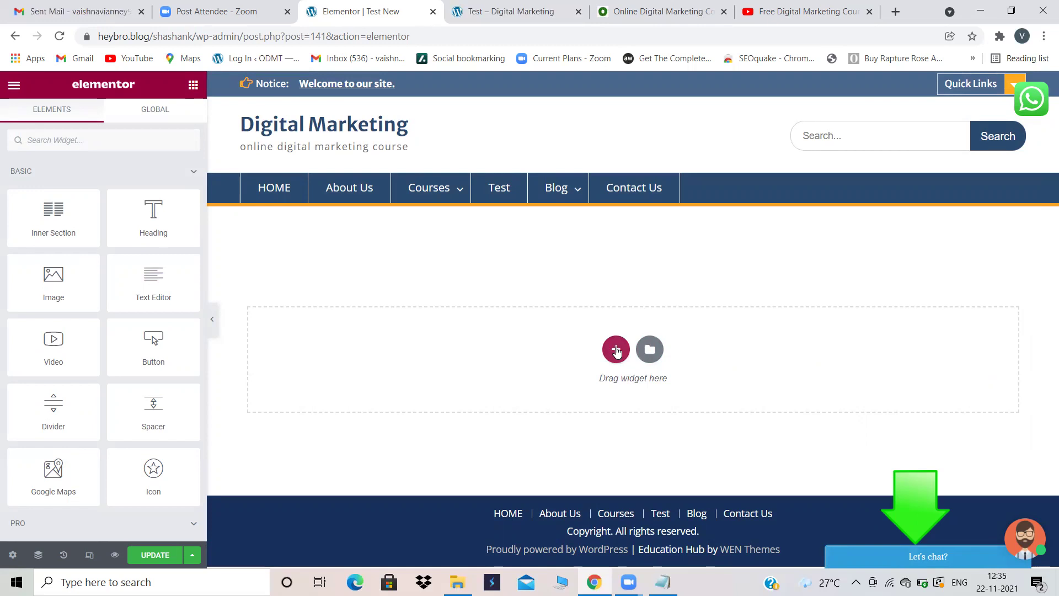
Insert the Homepage – Study page template from the template library, connecting the site to the library
left_click(650, 347)
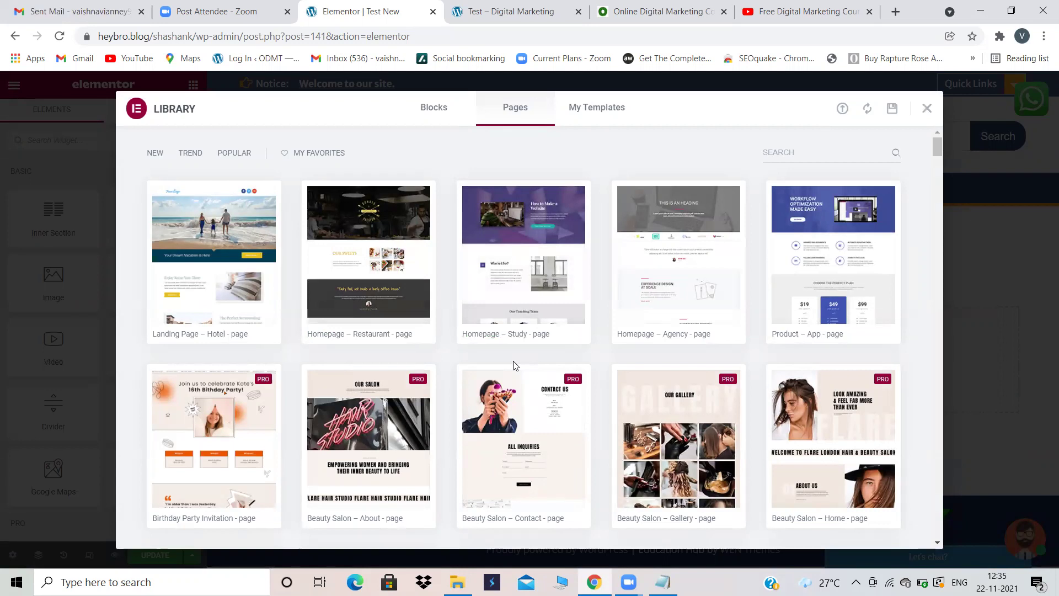
scroll(513, 365, "down", 2)
scroll(513, 365, "up", 2)
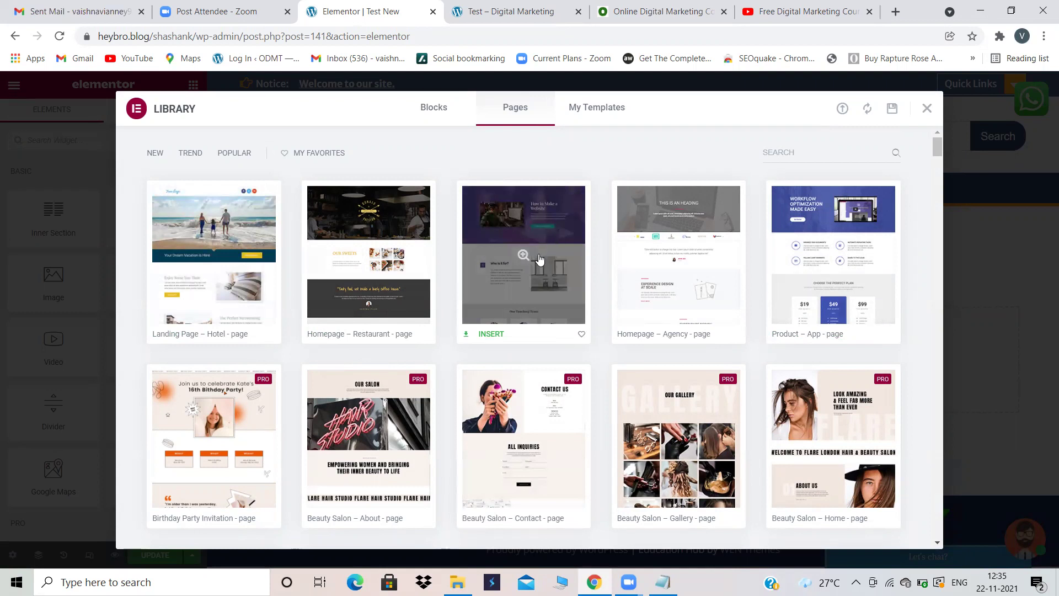
left_click(517, 282)
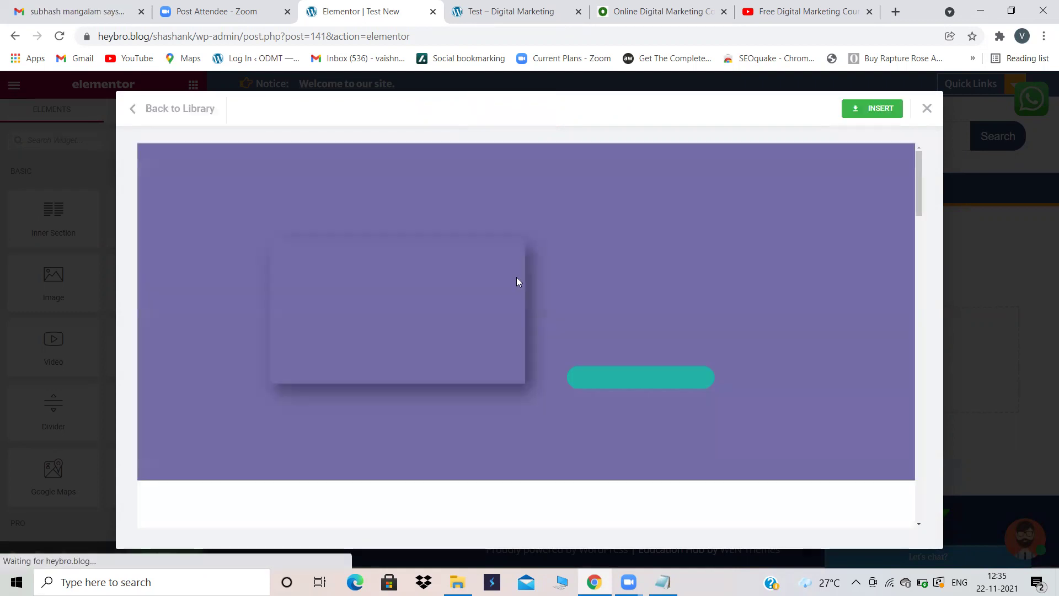
left_click(879, 109)
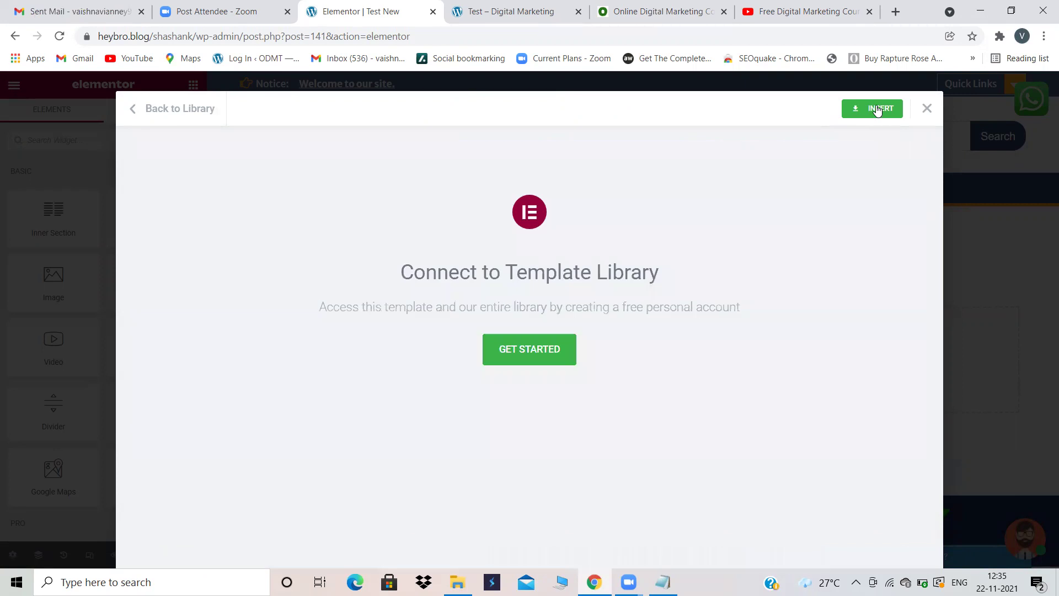
left_click(529, 349)
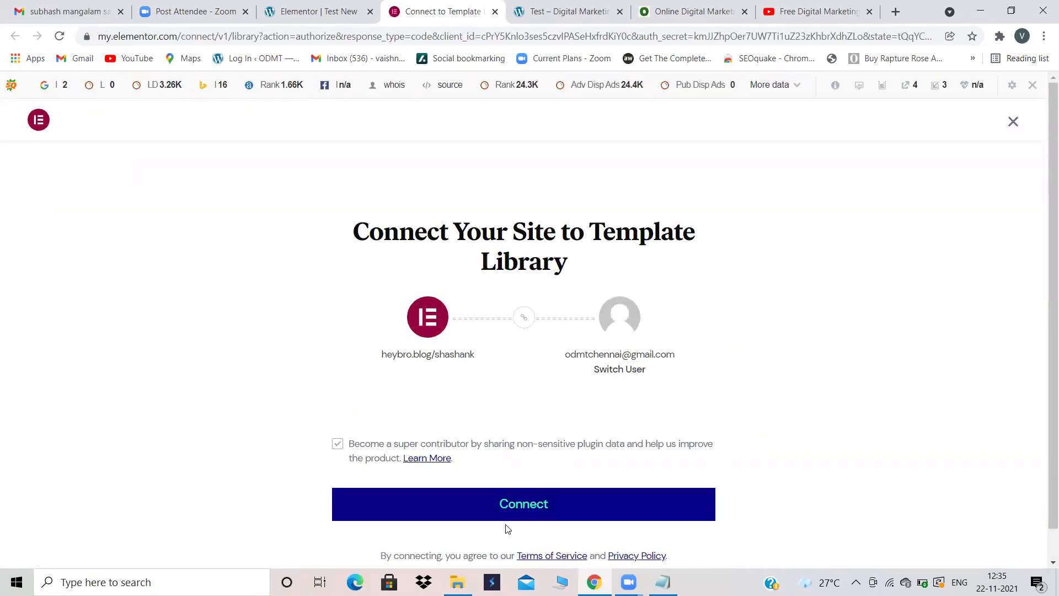
left_click(514, 506)
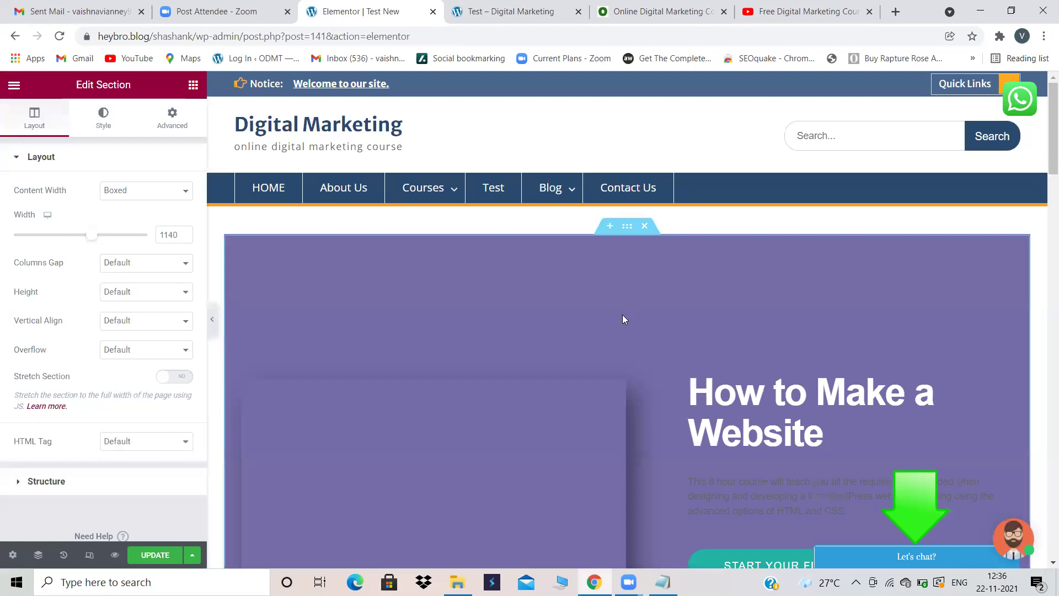
Examine the inserted template's sections, from the How to Make a Website banner through the teaching team to the contact details and map
scroll(623, 314, "down", 15)
scroll(623, 317, "down", 17)
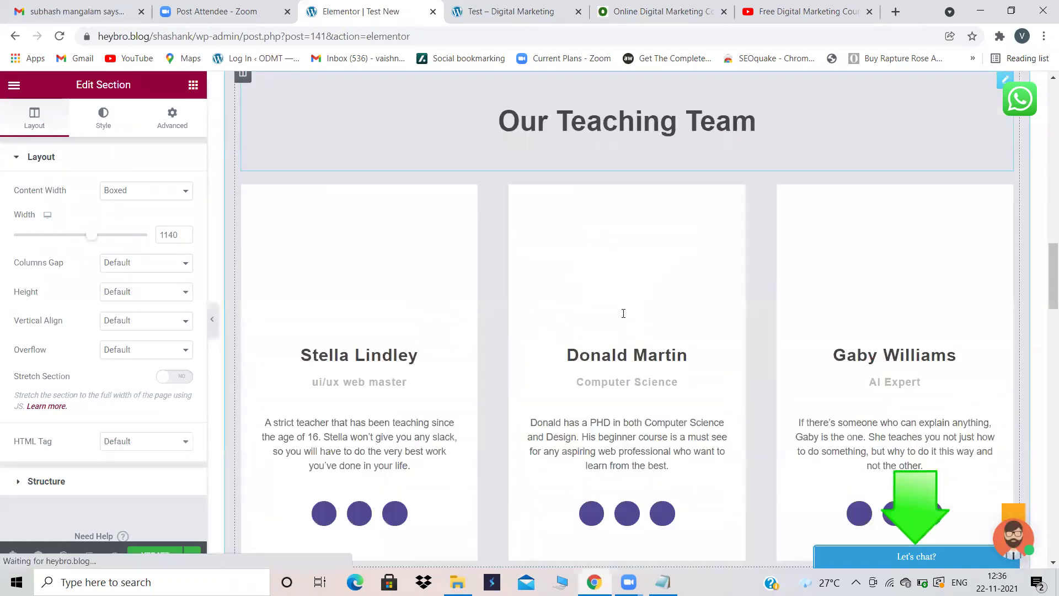
scroll(623, 317, "up", 8)
scroll(623, 316, "down", 15)
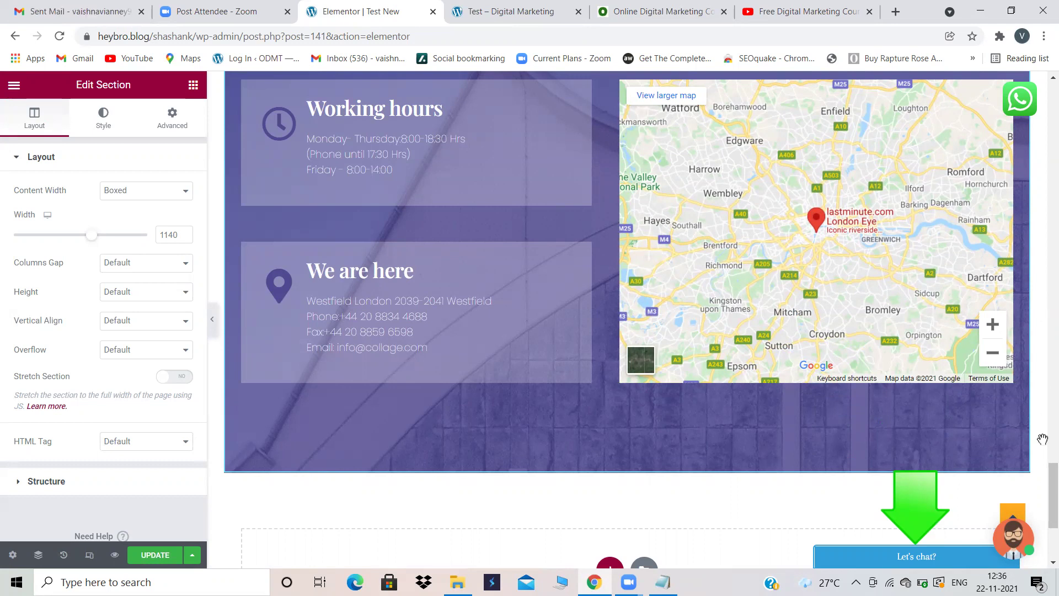
scroll(1044, 317, "up", 10)
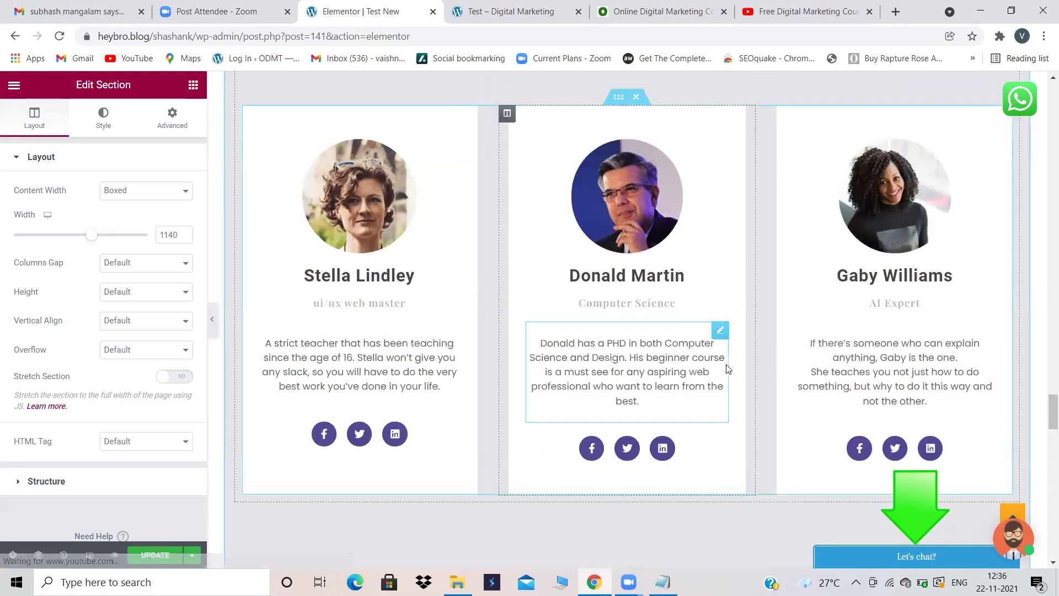
scroll(726, 365, "down", 10)
scroll(725, 369, "up", 15)
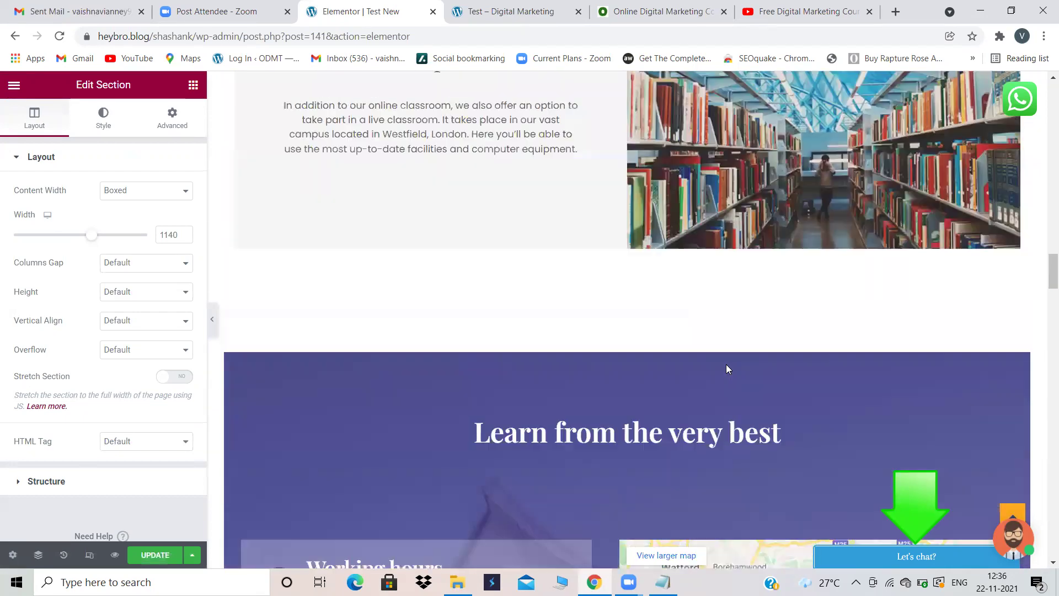
scroll(725, 363, "up", 10)
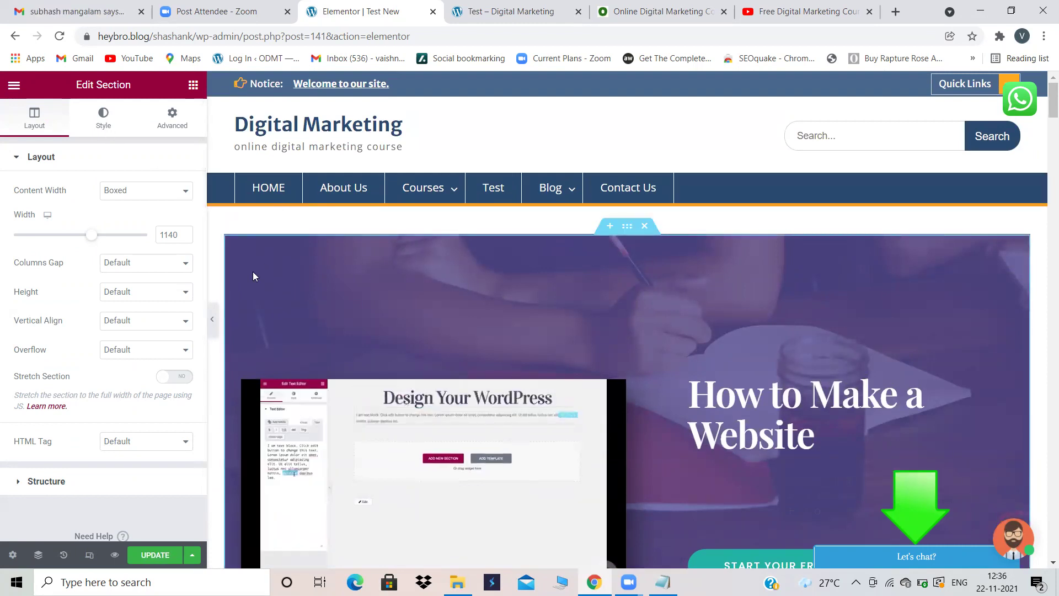
scroll(528, 347, "down", 10)
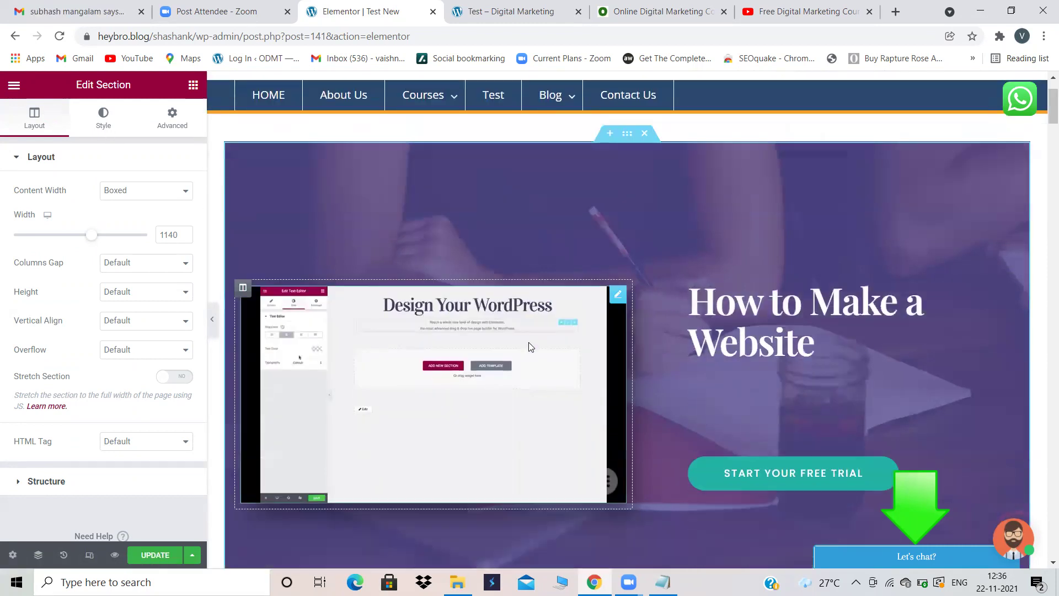
scroll(528, 346, "down", 20)
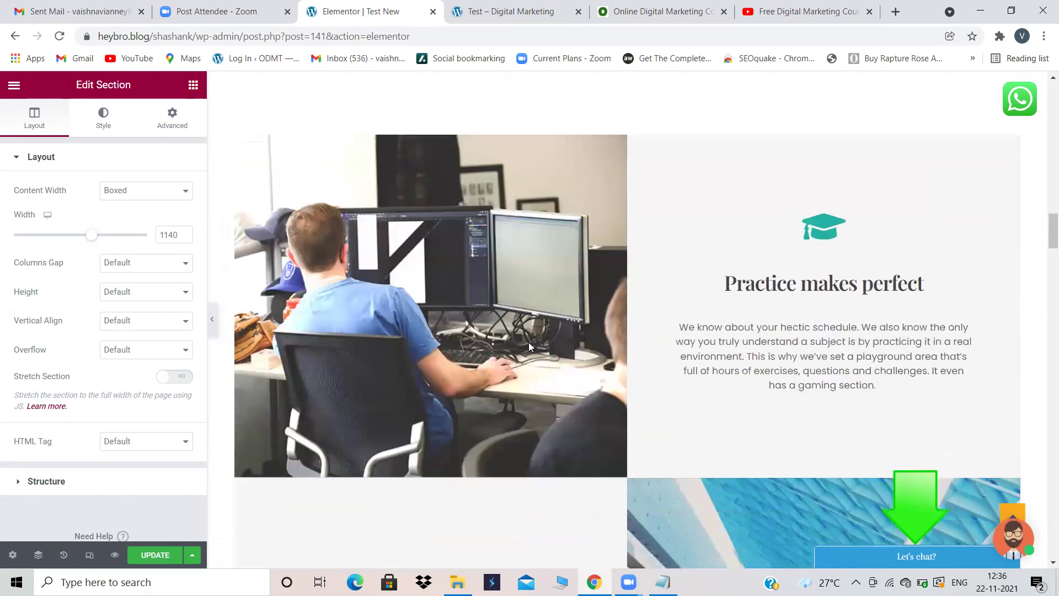
scroll(528, 347, "down", 15)
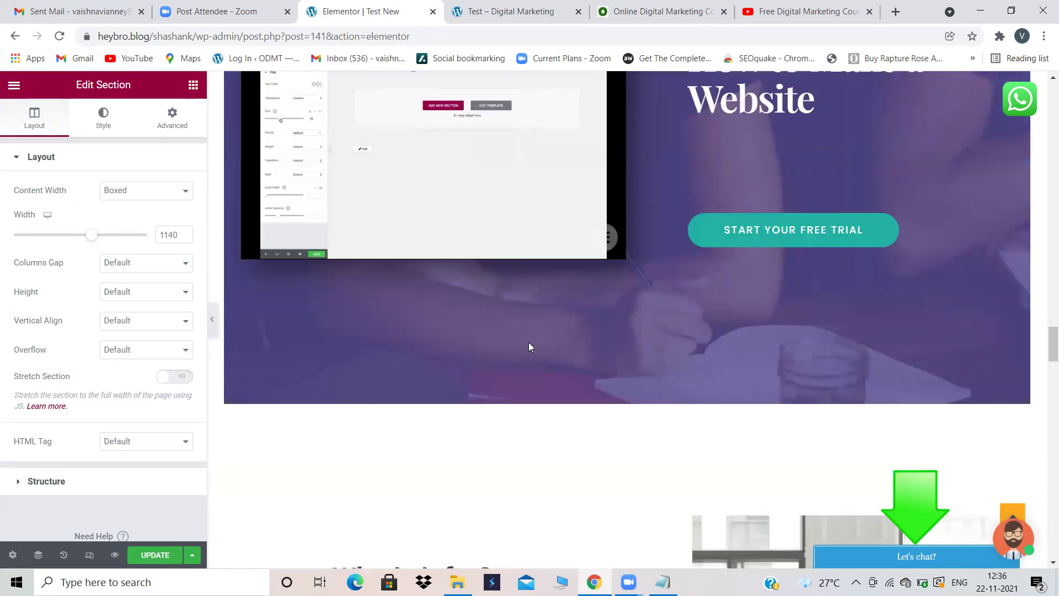
scroll(530, 347, "down", 10)
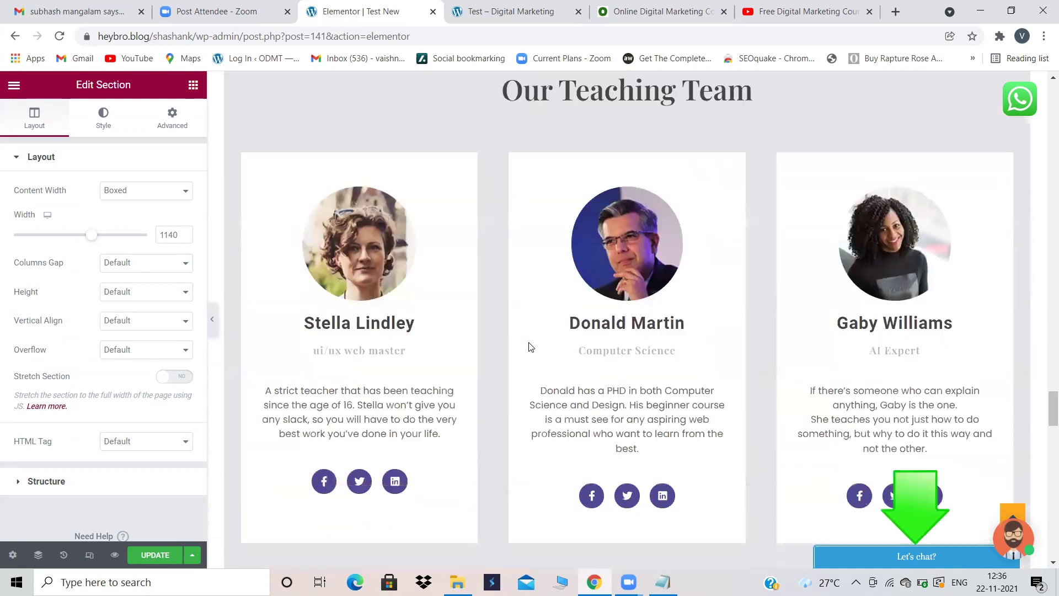
scroll(530, 347, "up", 19)
scroll(530, 346, "up", 20)
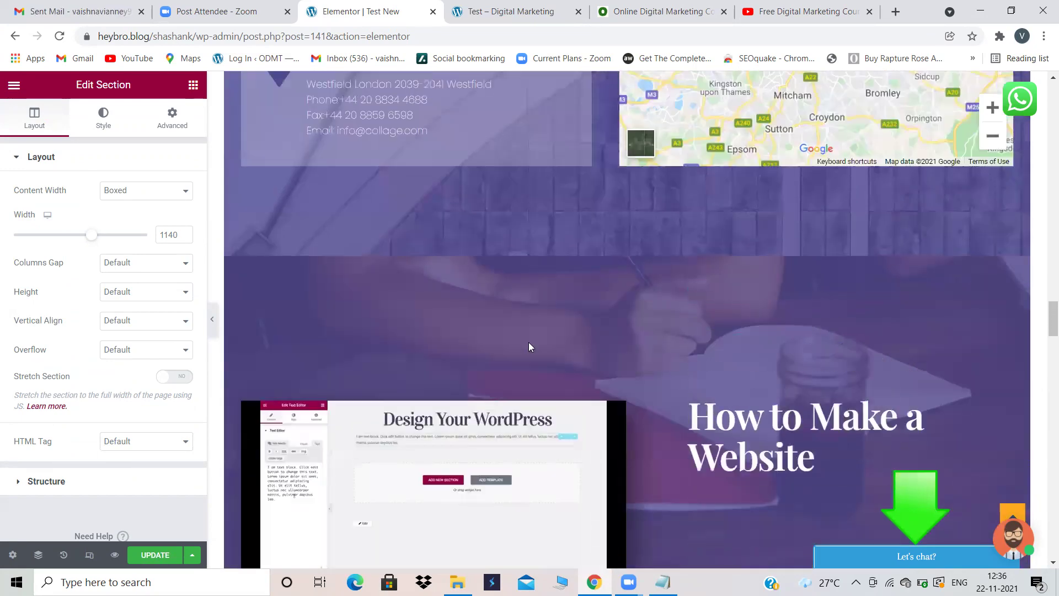
scroll(531, 347, "up", 15)
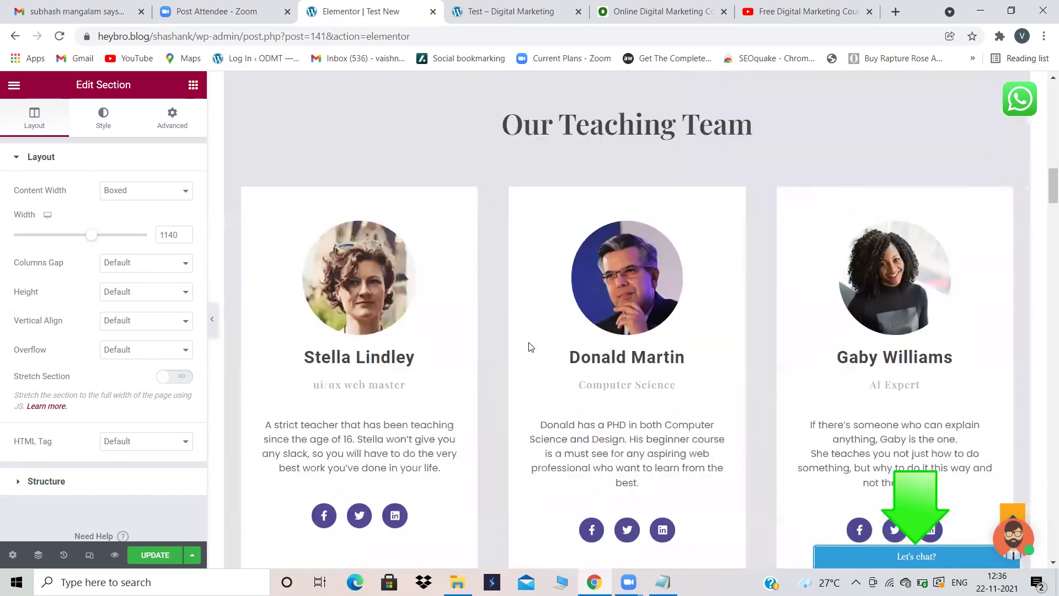
scroll(528, 346, "up", 5)
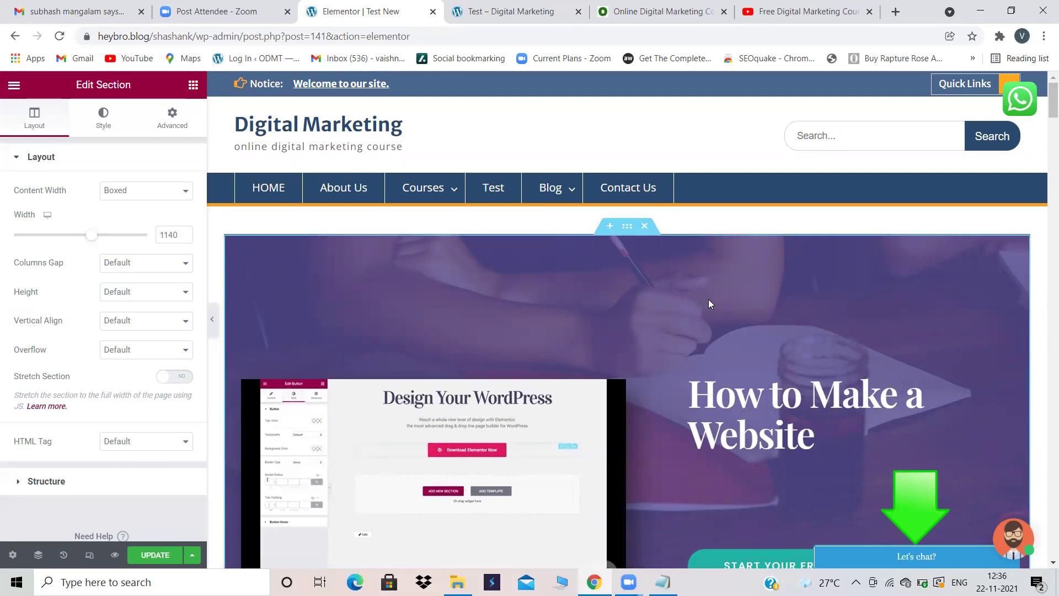
Pause the banner's video, open its widget settings and examine the link and the available video sources
scroll(708, 299, "down", 2)
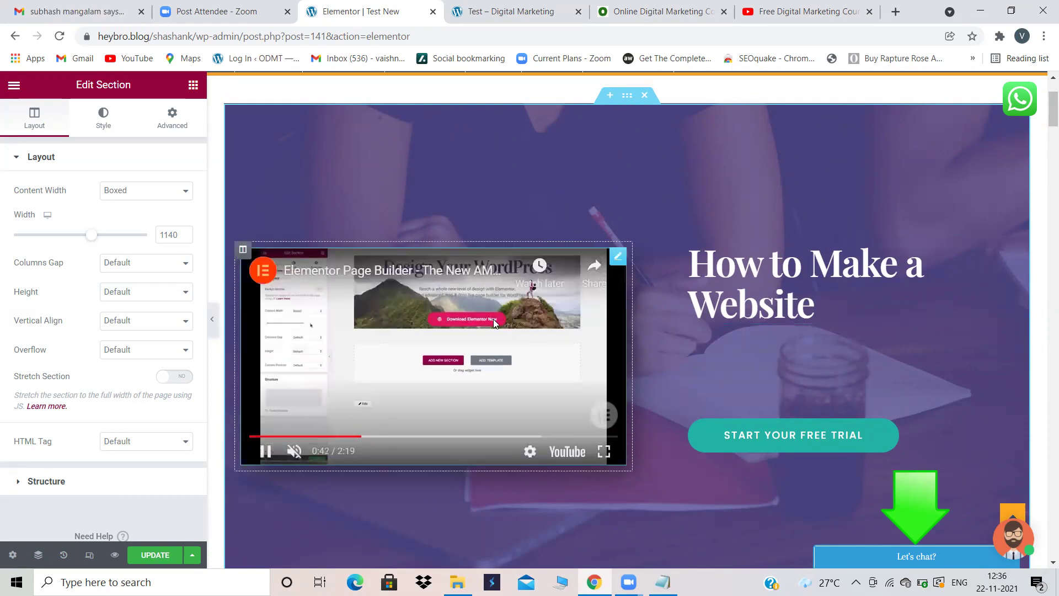
left_click(191, 88)
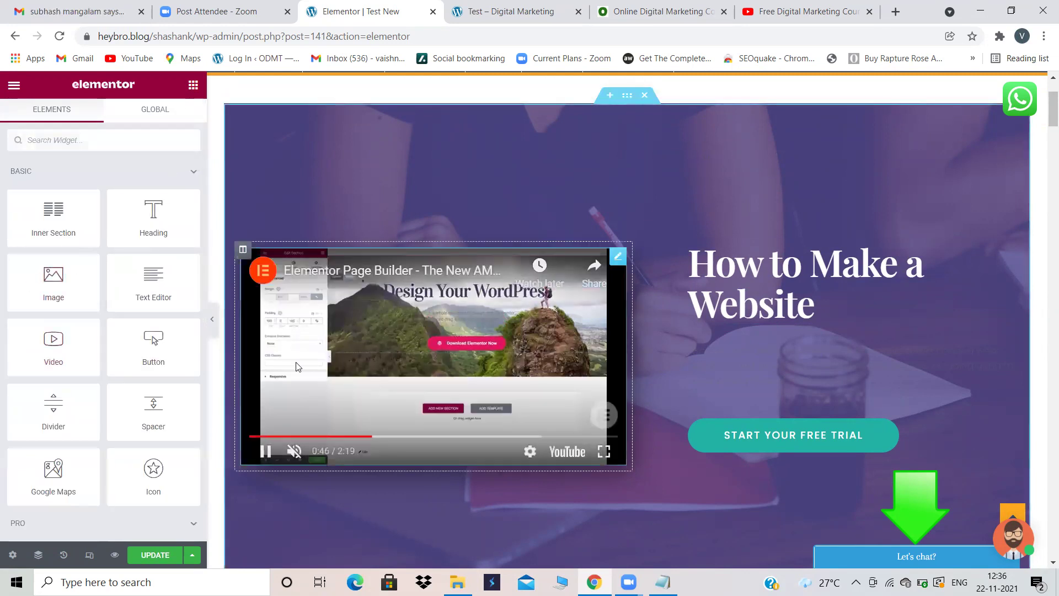
left_click(401, 321)
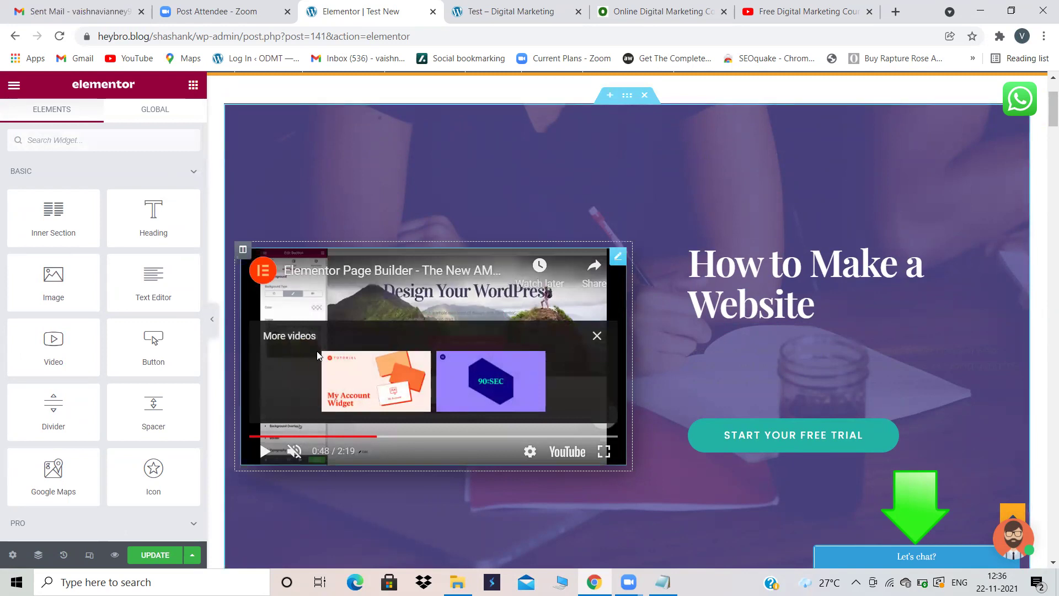
left_click(617, 256)
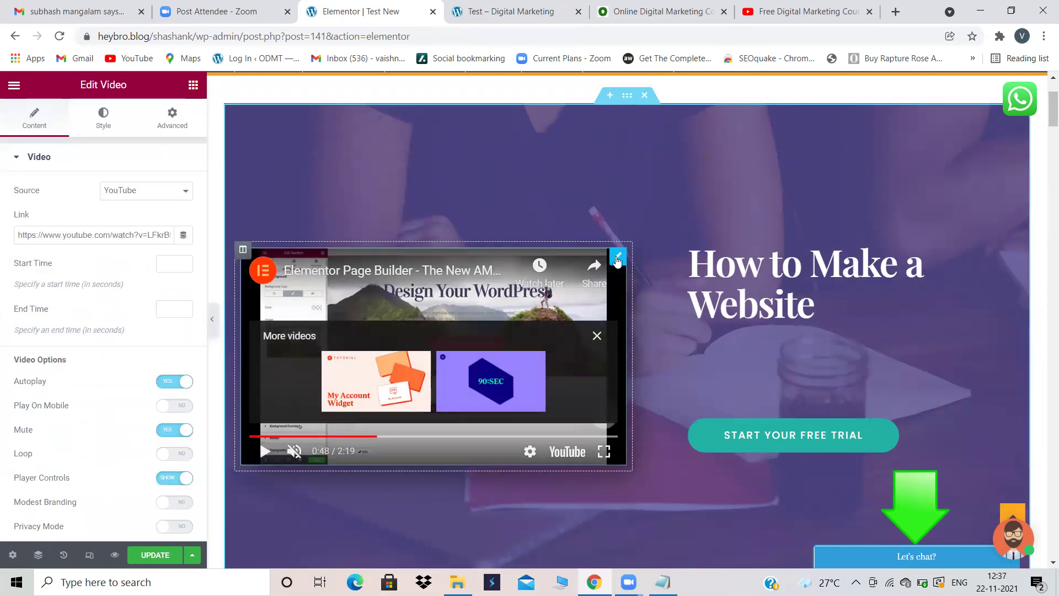
left_click(115, 236)
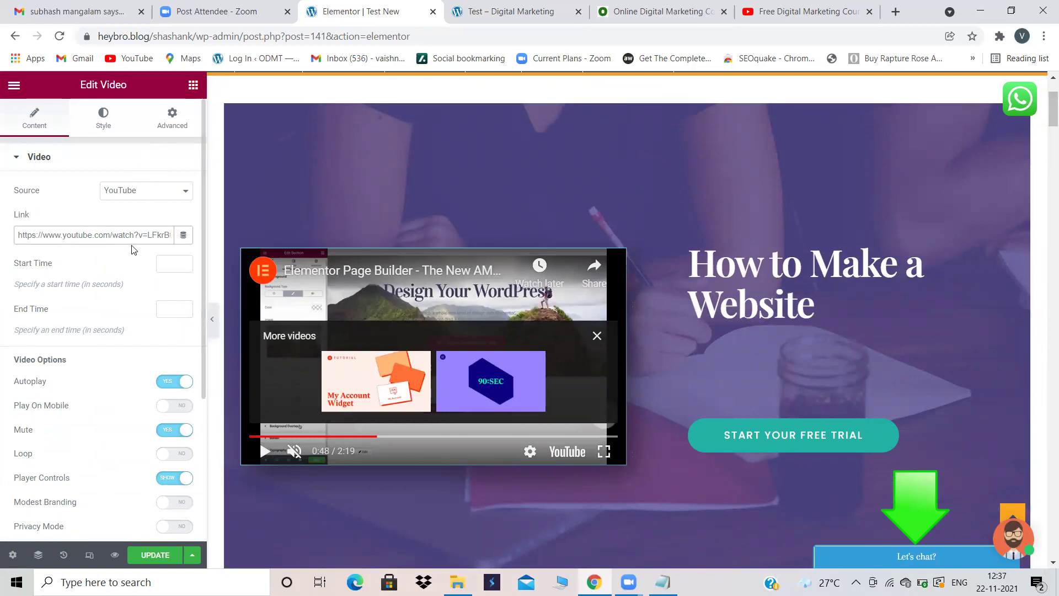
left_click(186, 188)
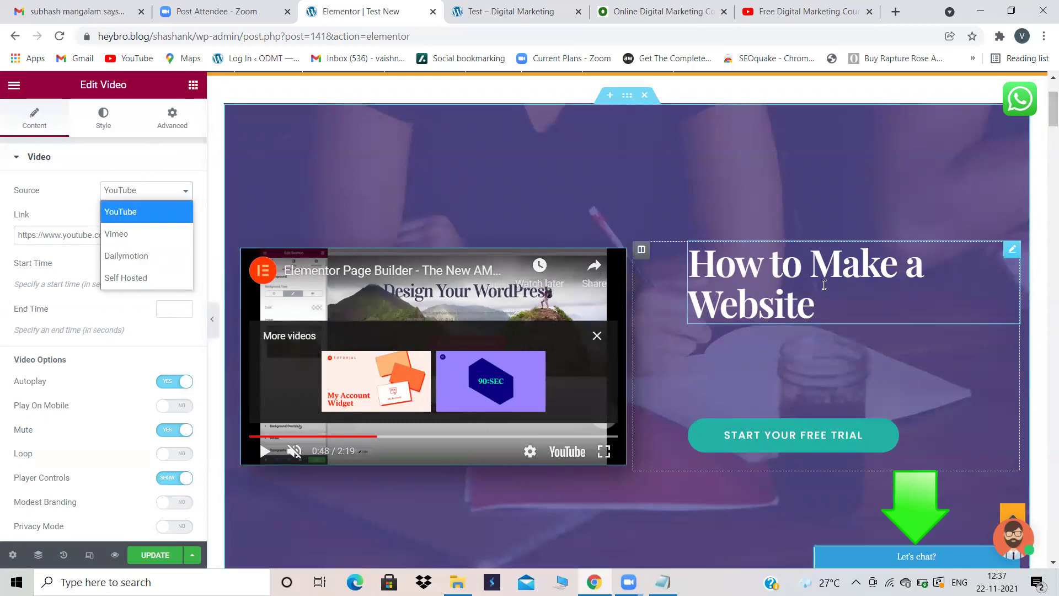
Replace the How to Make a Website heading's text with ONLINE DIGITAL MARKETING TRAINING and align it to the centre
left_click(1004, 250)
left_click_drag(111, 209, 17, 212)
key("BackSpace")
type("p")
key("BackSpace")
type("online digital m")
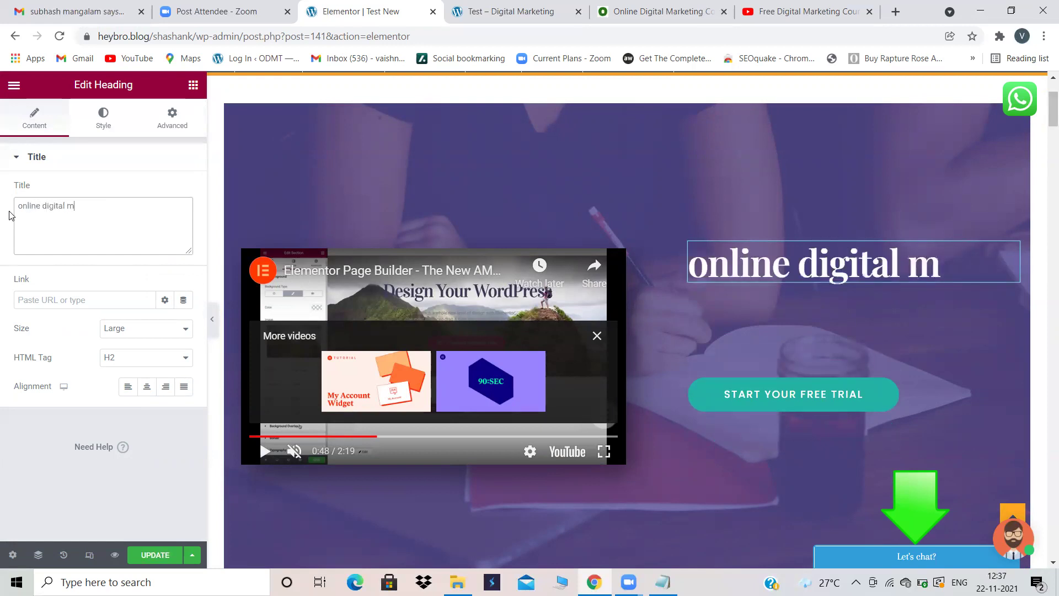
key("BackSpace")
key("BackSpace")
key("BackSpace")
key("BackSpace")
key("BackSpace")
key("BackSpace")
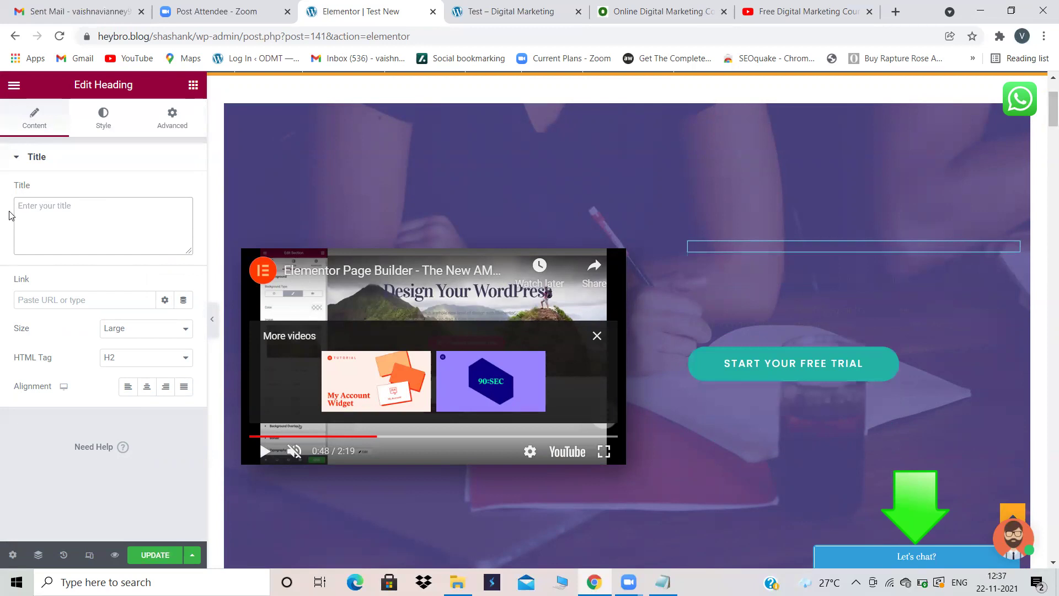
type("ONLINE DI")
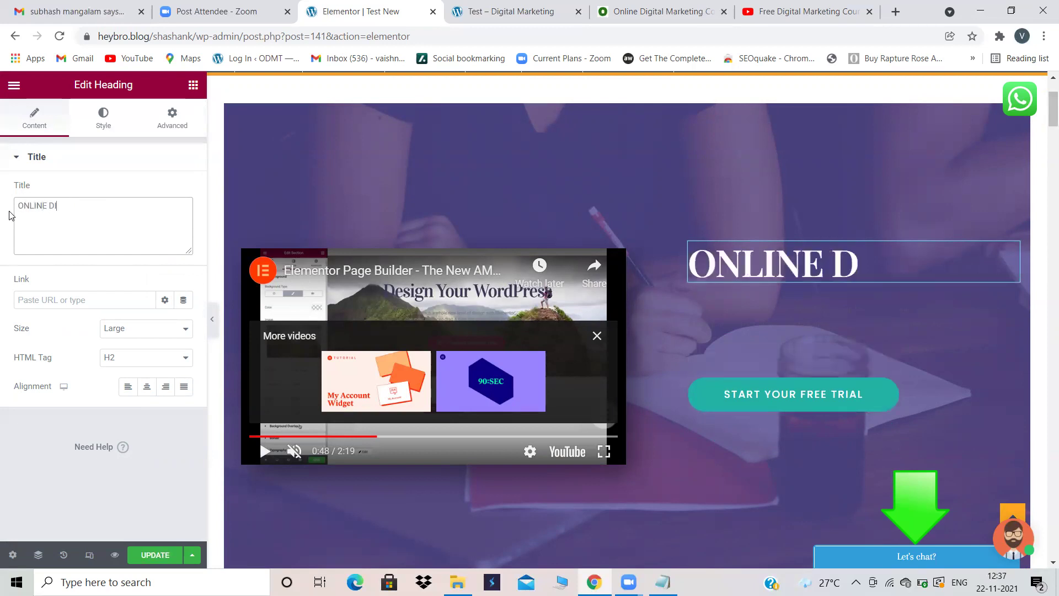
type("GITAL")
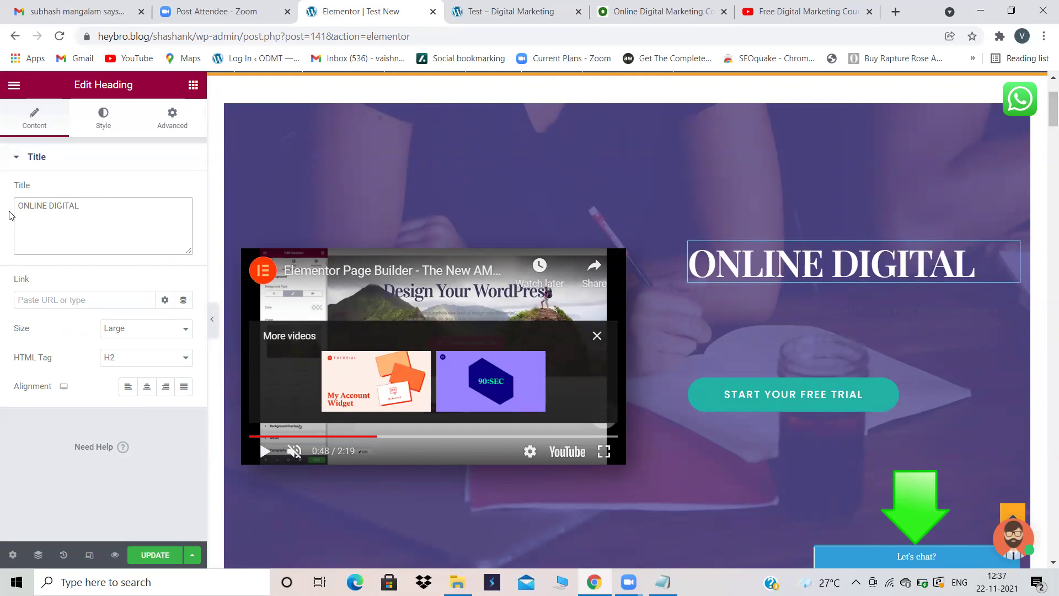
type("MARKET")
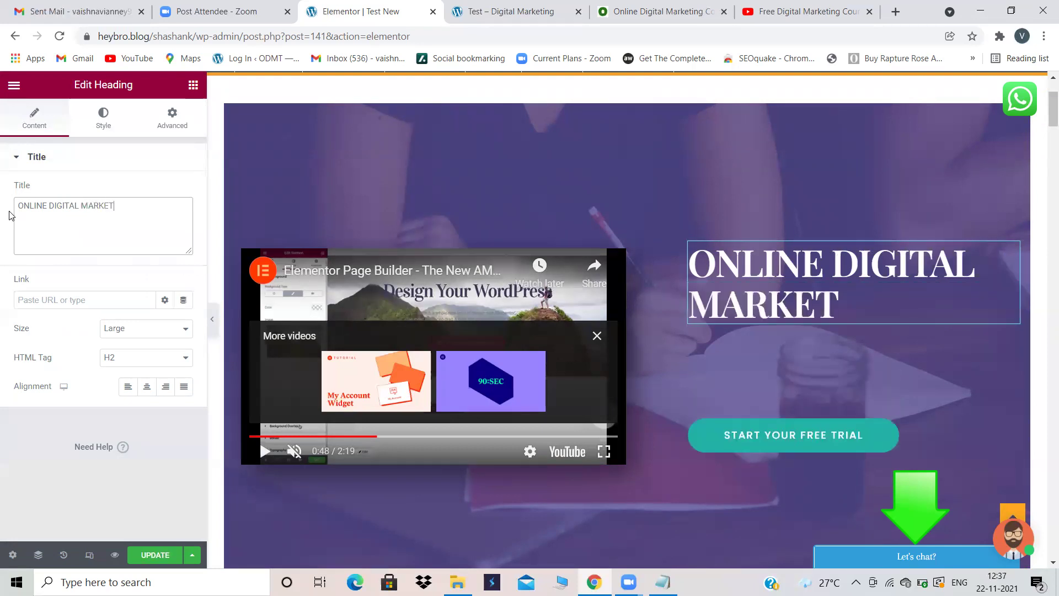
type("ING TRAINING")
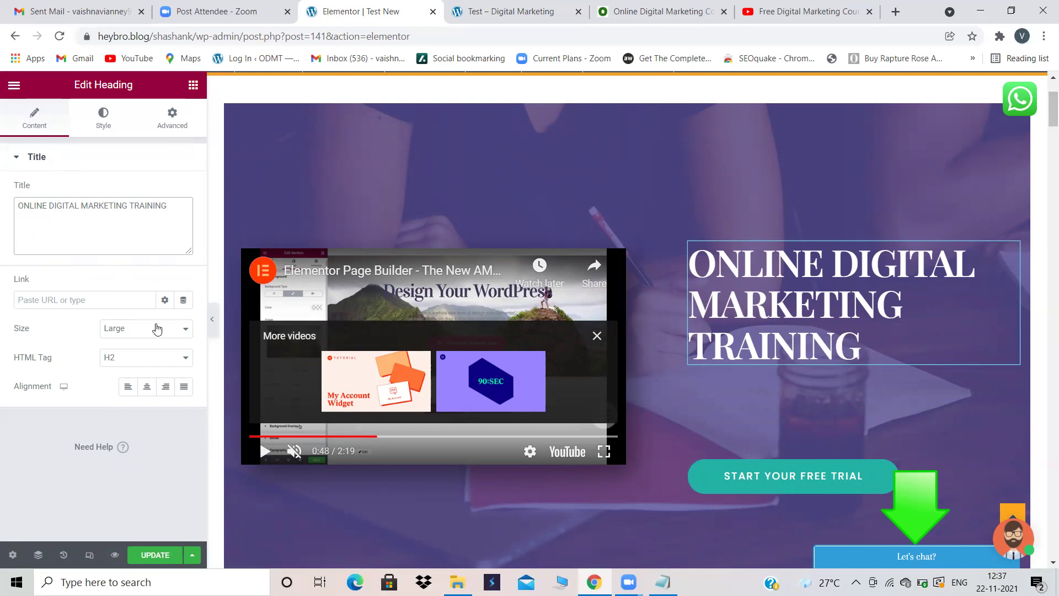
left_click(147, 389)
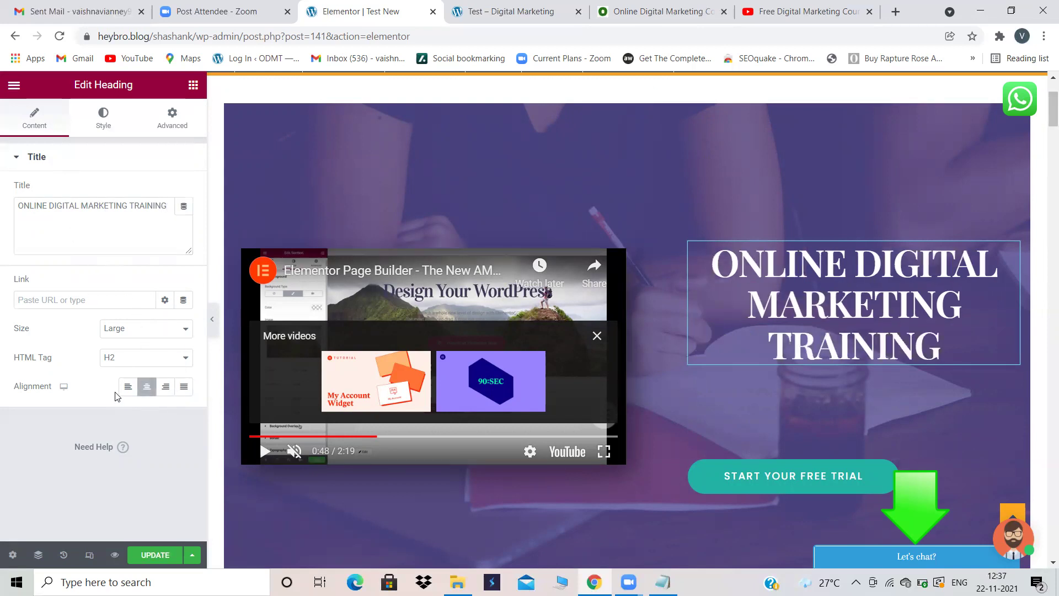
Style the heading's typography with size 61 px, line height 1.6 em and letter spacing -3
left_click(103, 122)
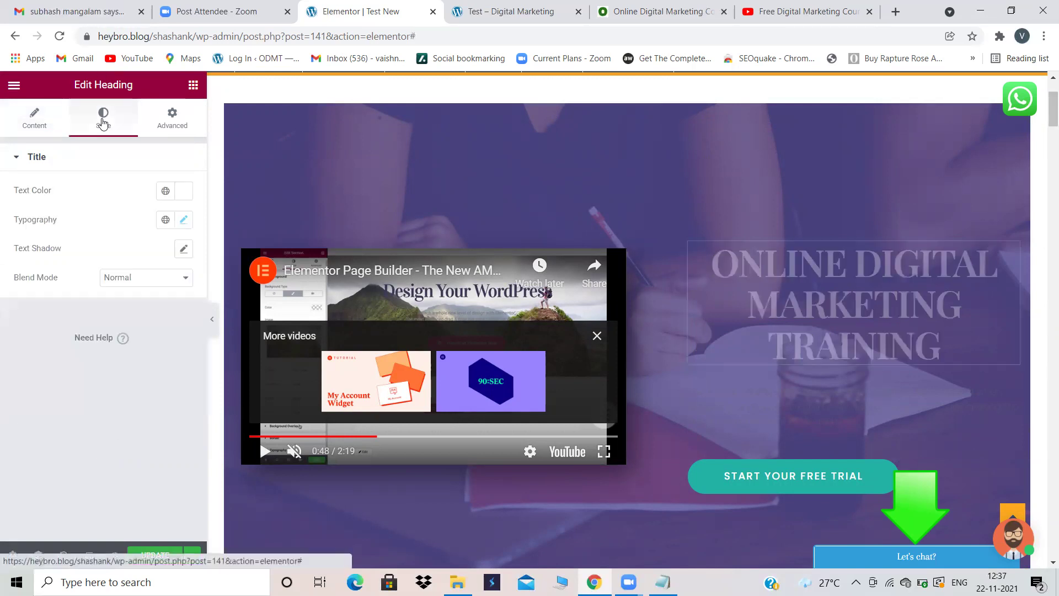
left_click(182, 220)
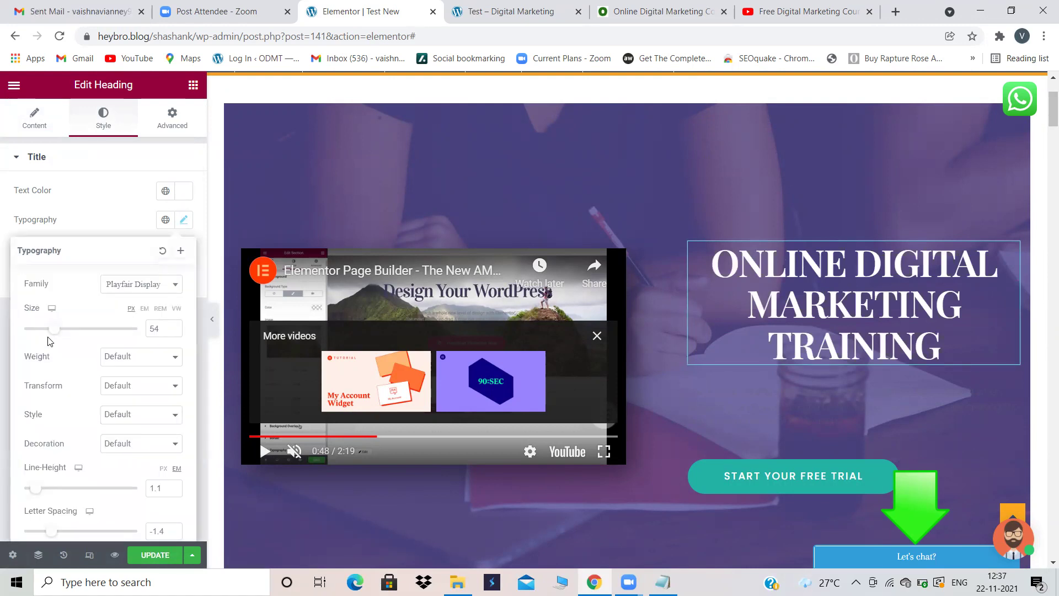
mouse_move(52, 334)
left_mouse_down()
mouse_move(35, 333)
mouse_move(56, 334)
left_mouse_up()
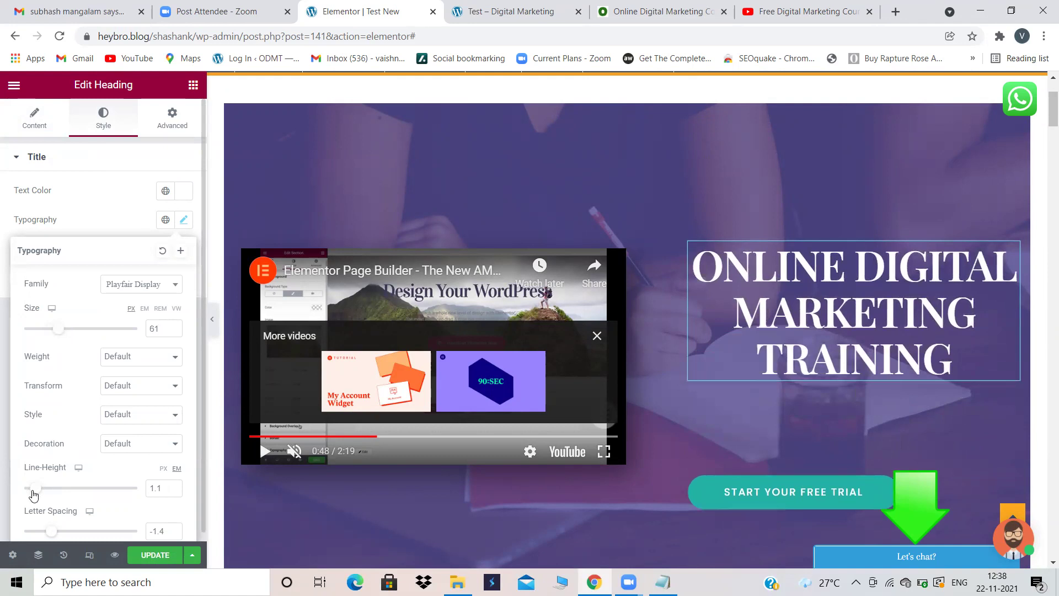
left_click_drag(34, 491, 41, 491)
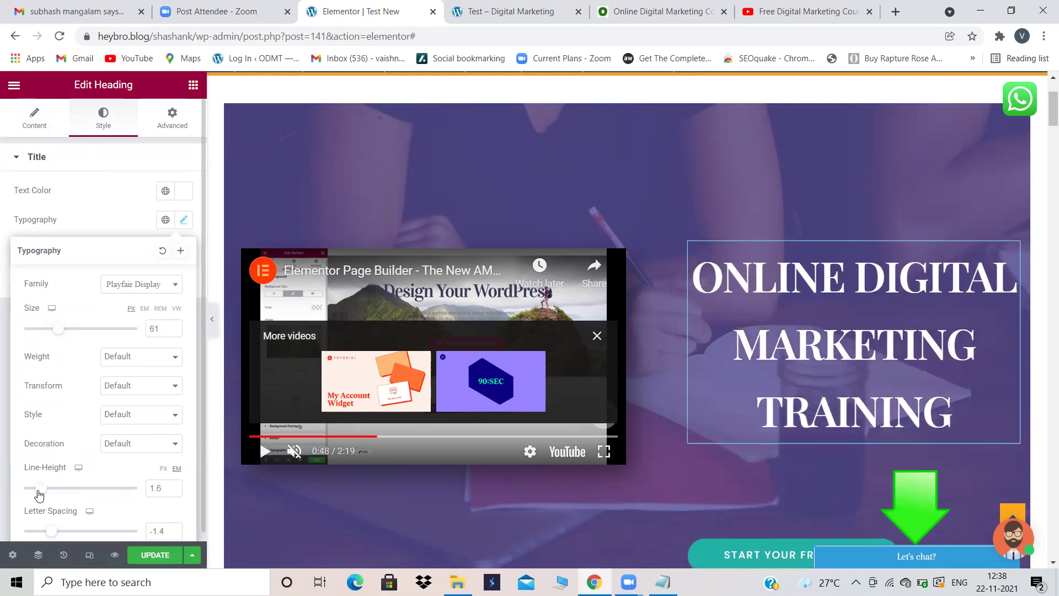
mouse_move(52, 533)
left_mouse_down()
mouse_move(62, 536)
mouse_move(42, 536)
left_mouse_up()
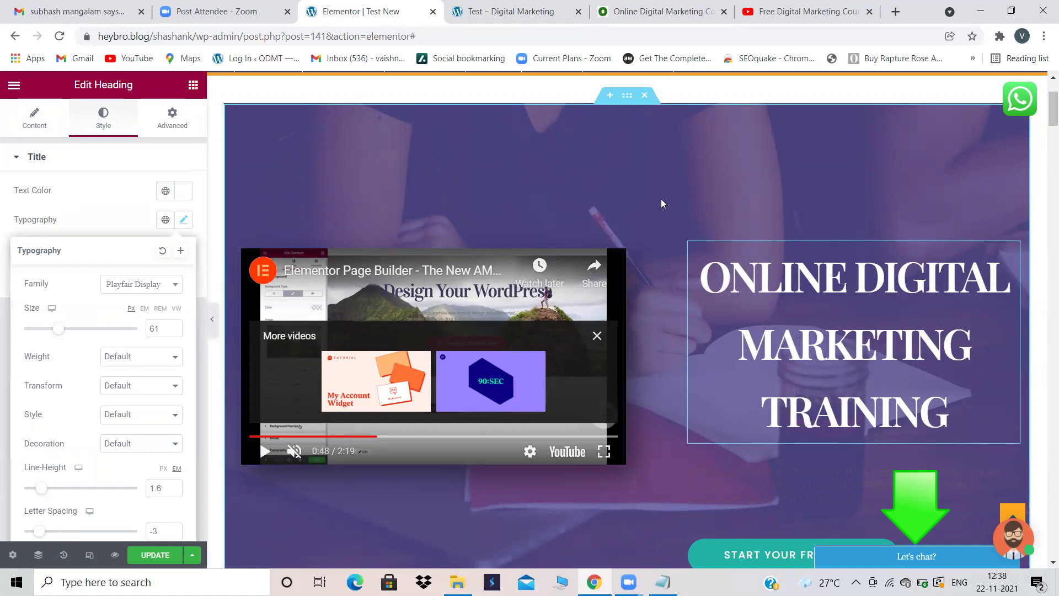
Review the restyled banner heading beside the video and button, briefly playing and pausing the banner video
scroll(660, 198, "down", 5)
scroll(661, 199, "down", 5)
scroll(662, 200, "up", 5)
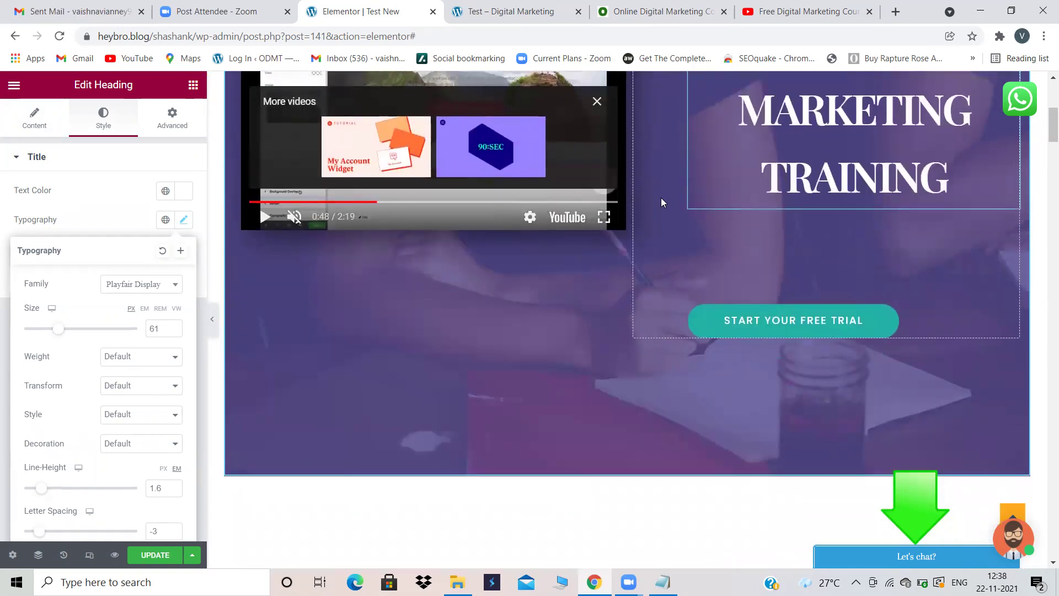
scroll(661, 200, "up", 5)
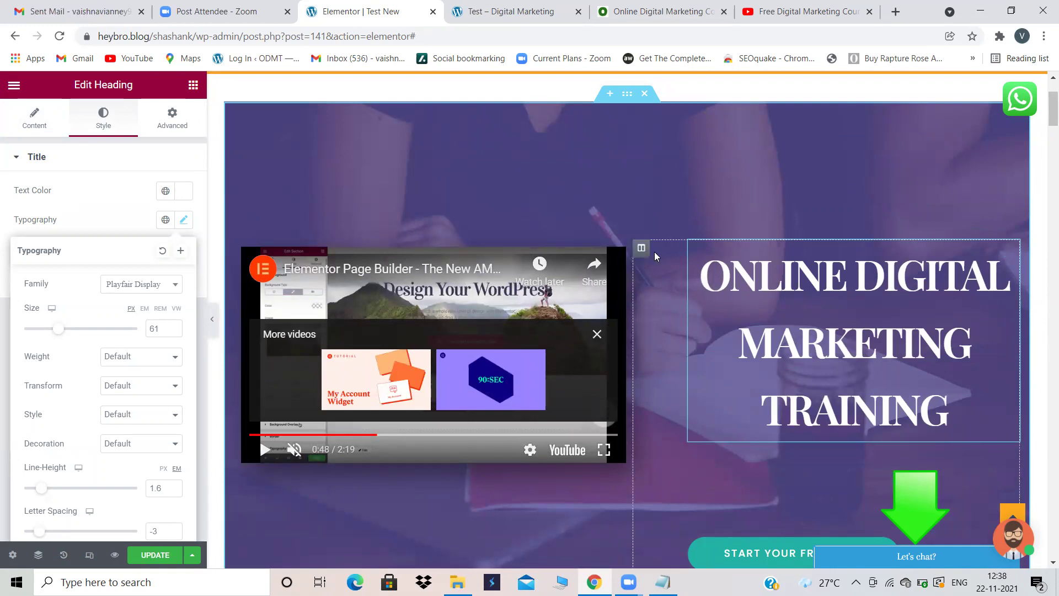
scroll(654, 252, "down", 3)
scroll(654, 252, "up", 2)
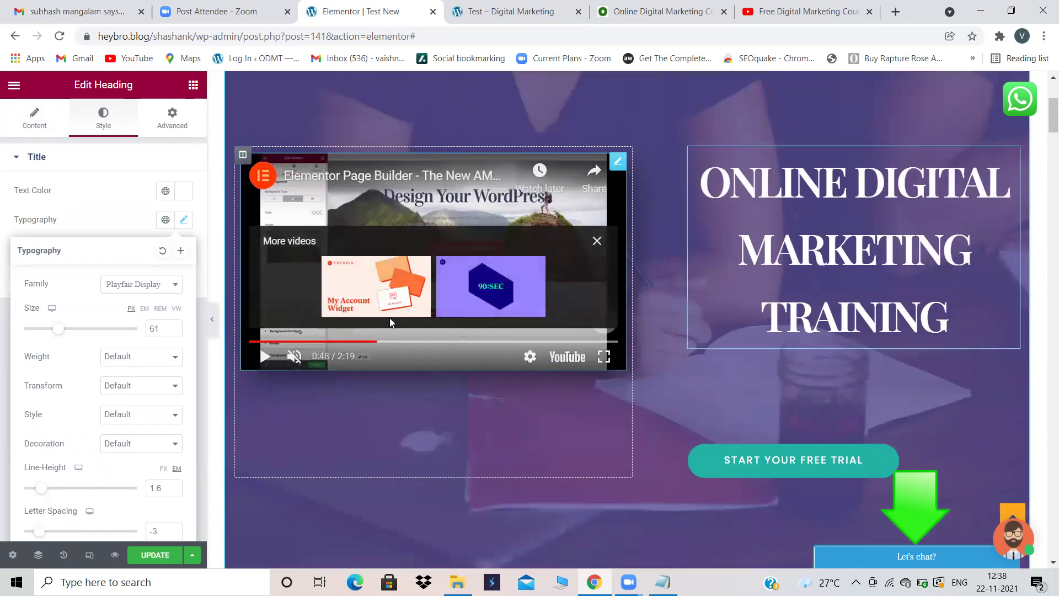
left_click(345, 213)
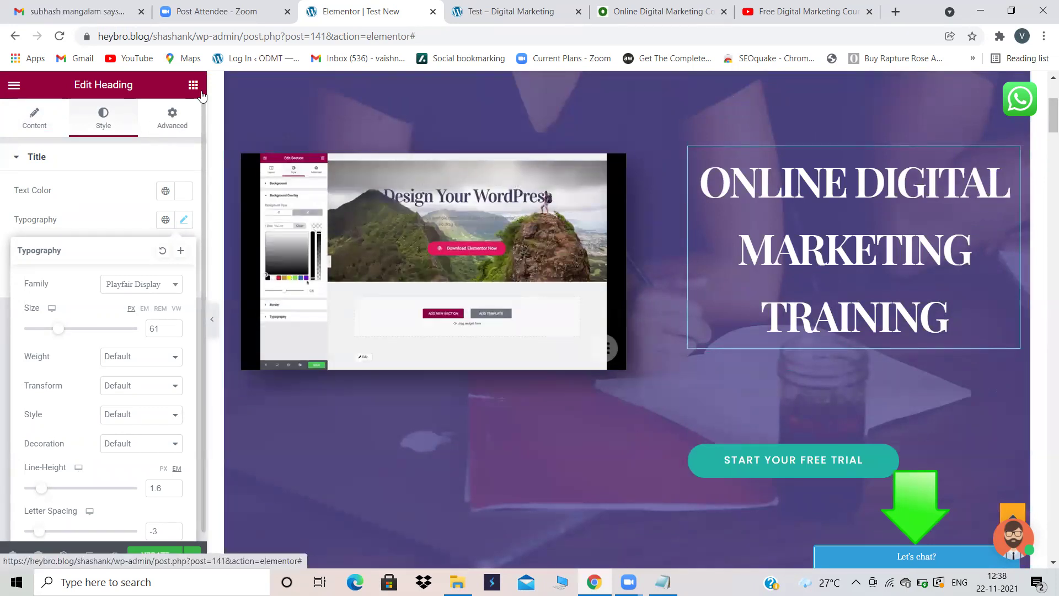
left_click(377, 235)
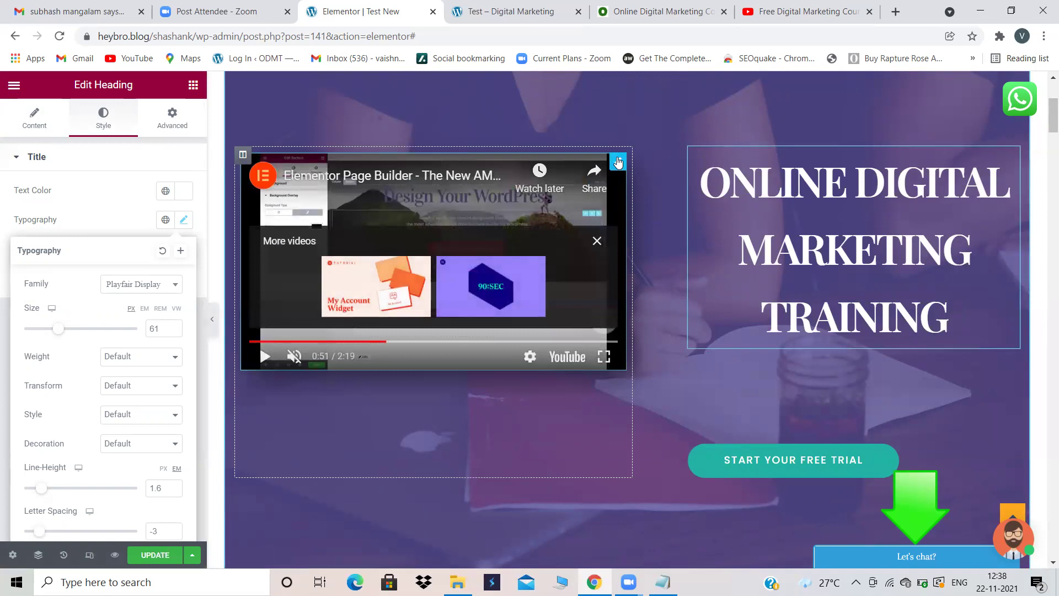
Clear the existing YouTube link in the banner video's widget settings, removing the wrongly pasted form shortcode as well
left_click_drag(164, 235, 3, 237)
type("https://www.youtube.com/watch?v=LFkiBtQOOH4")
key("BackSpace")
type("[supsystic-form id=11]")
key("BackSpace")
key("BackSpace")
key("BackSpace")
key("BackSpace")
key("BackSpace")
key("BackSpace")
key("BackSpace")
key("BackSpace")
key("BackSpace")
key("BackSpace")
key("BackSpace")
key("BackSpace")
key("BackSpace")
key("BackSpace")
key("BackSpace")
key("BackSpace")
key("BackSpace")
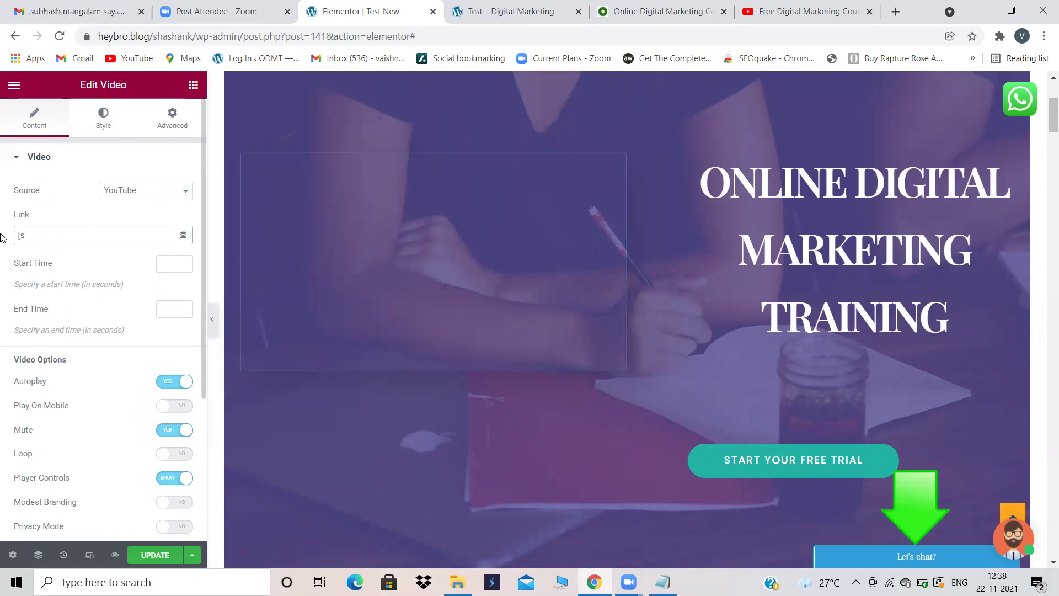
Copy the share link of the Free Digital Marketing Course Demo video on YouTube and return to the Elementor editor
left_click(803, 10)
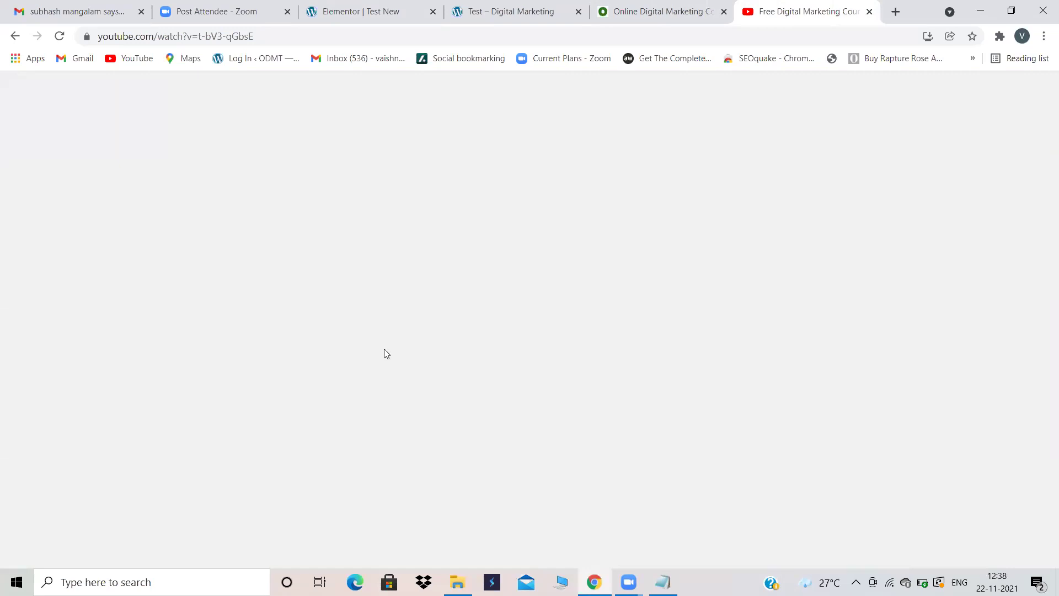
left_click(670, 355)
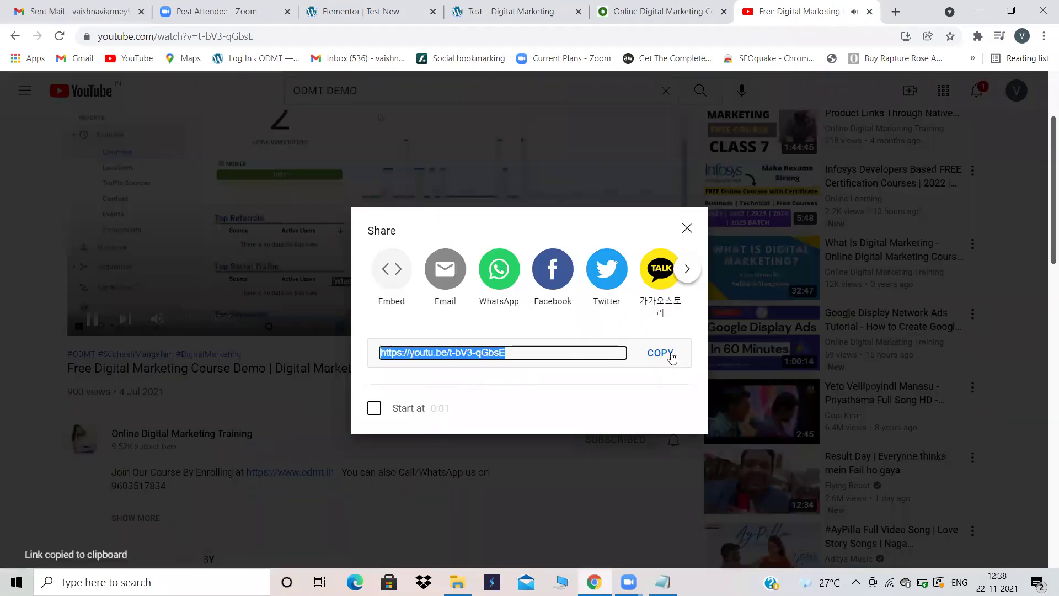
left_click(496, 4)
left_click(361, 8)
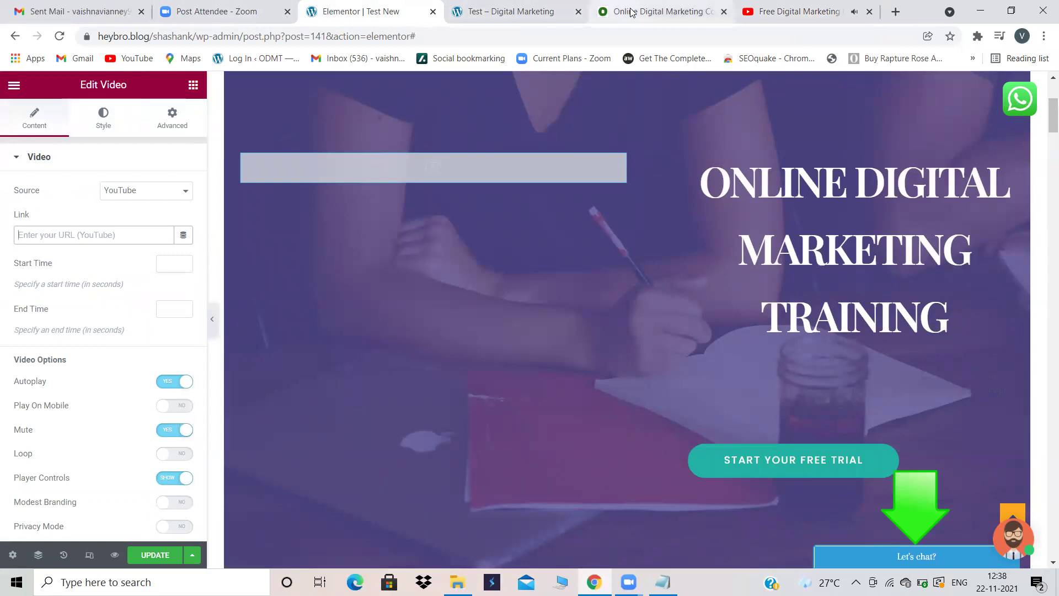
Go back to the demo video on YouTube, close its share dialog and pause playback
left_click(656, 11)
left_click(530, 5)
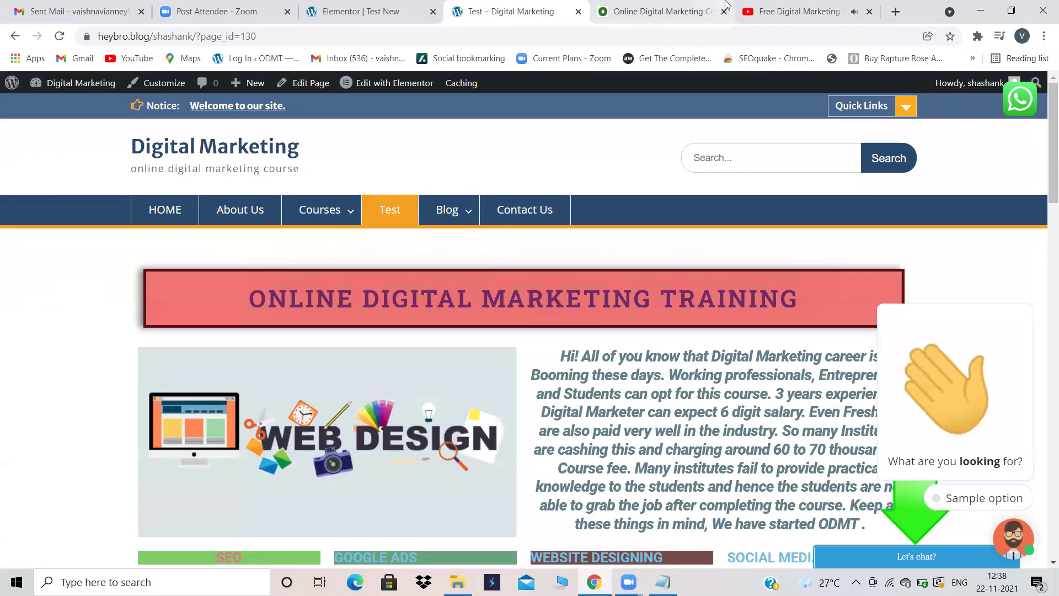
left_click(794, 11)
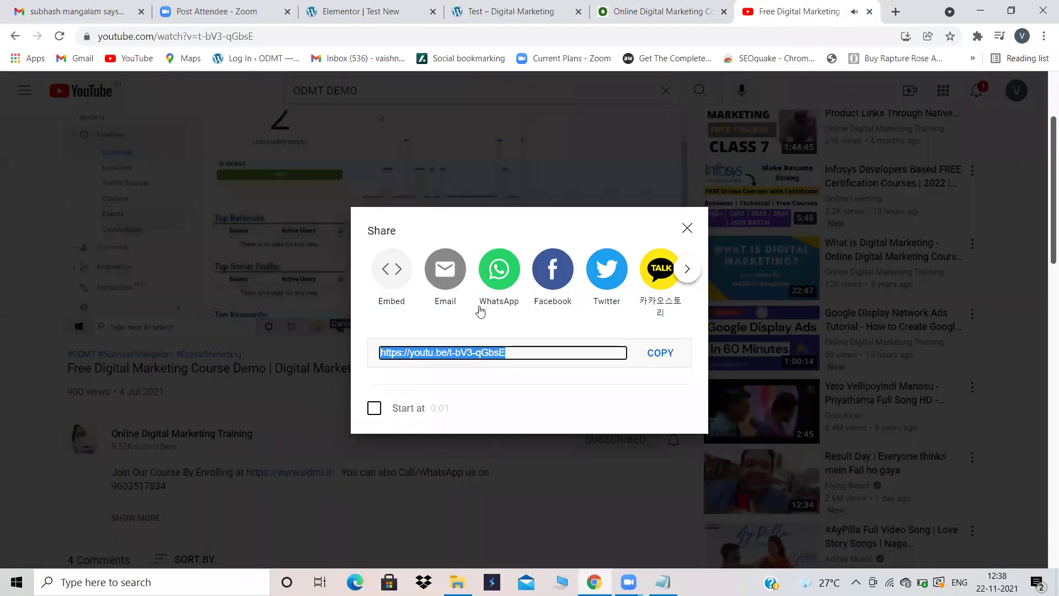
left_click(687, 229)
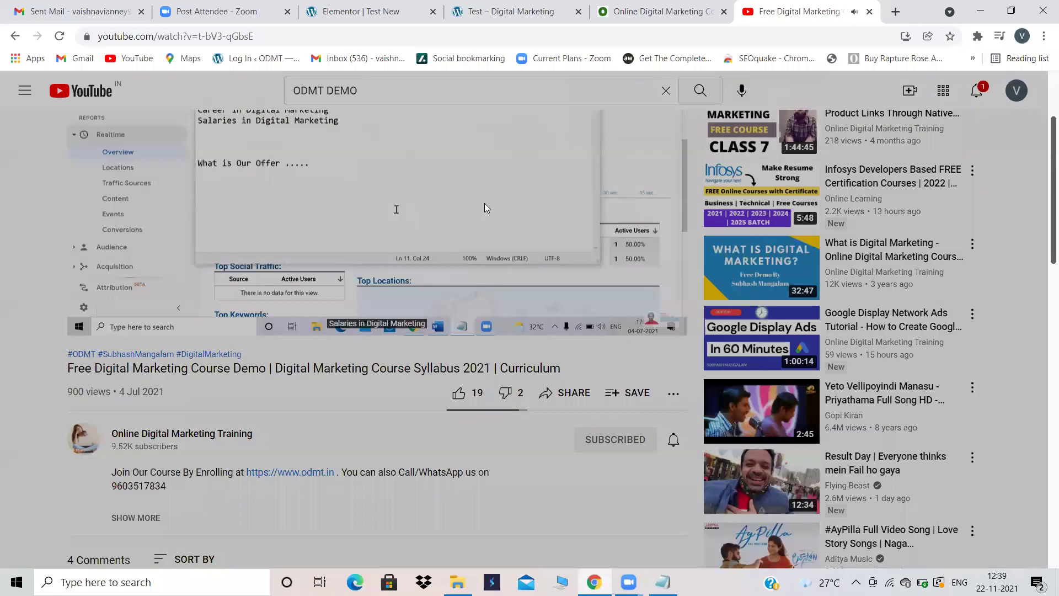
scroll(362, 190, "up", 2)
left_click(362, 192)
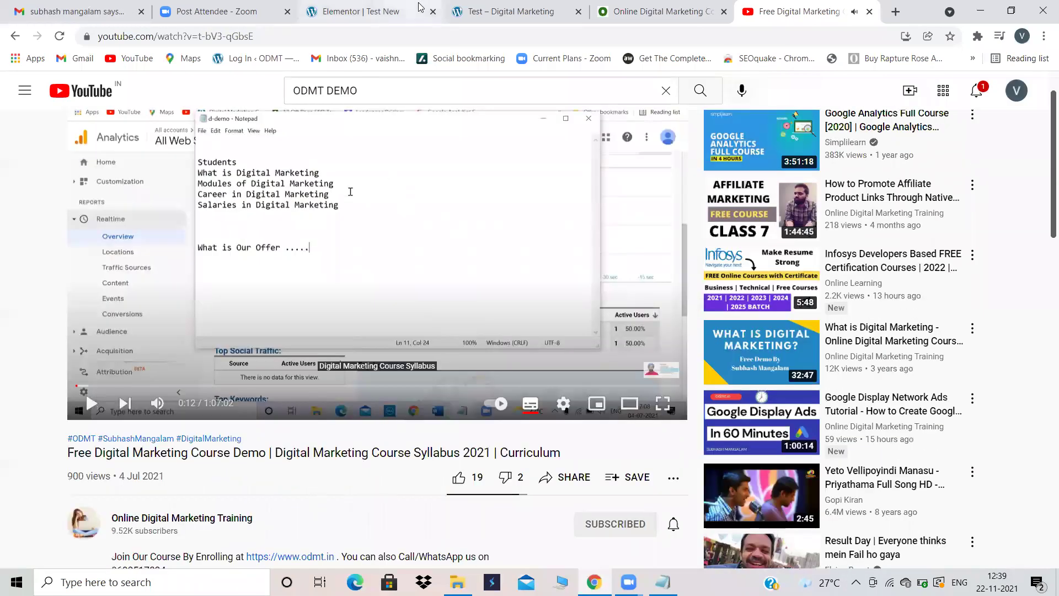
left_click(418, 8)
left_click(95, 235)
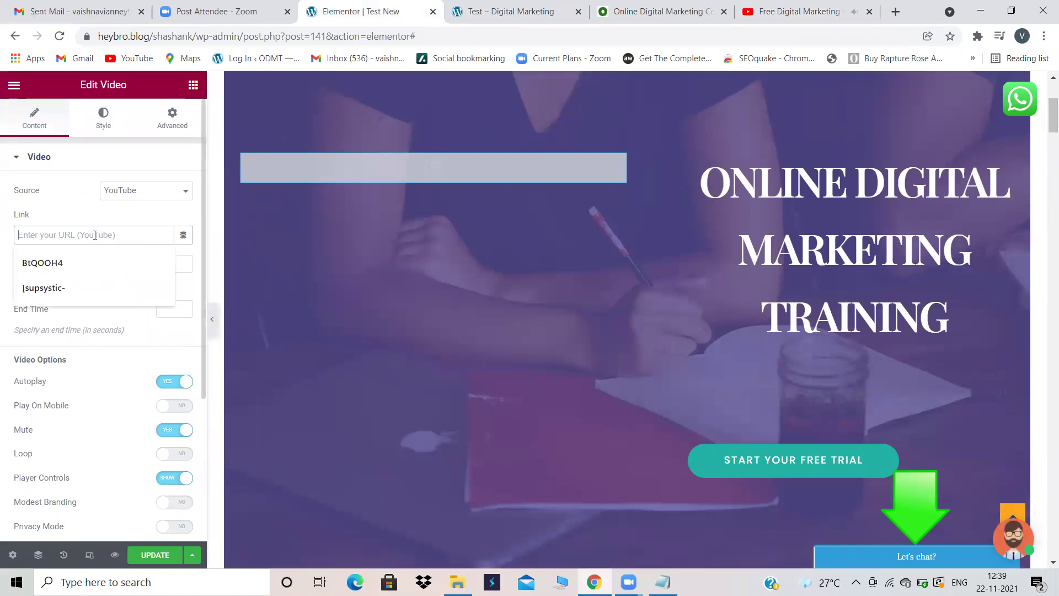
key("ctrl+v")
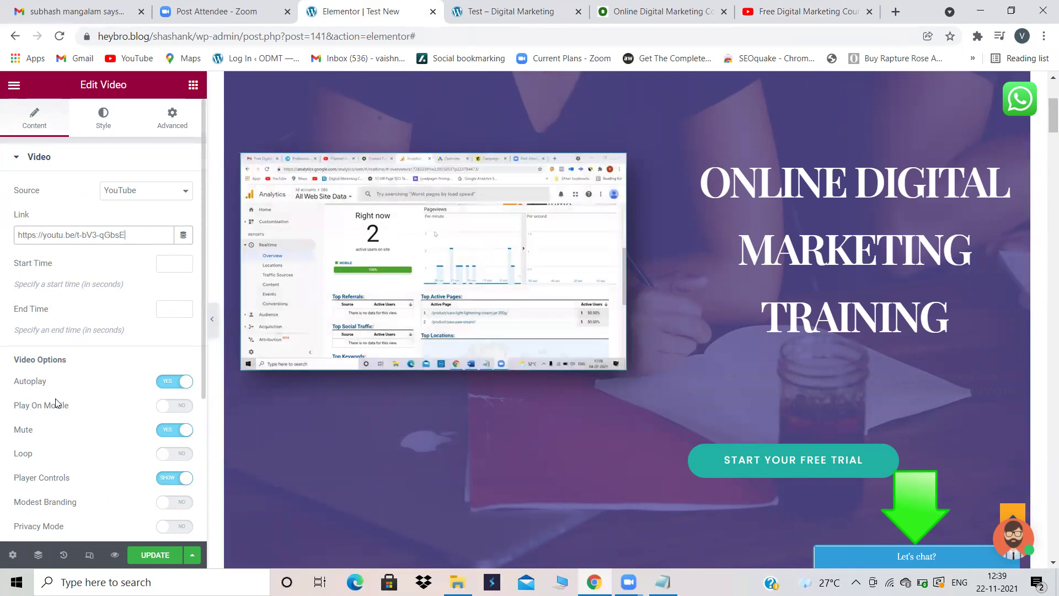
scroll(56, 403, "down", 3)
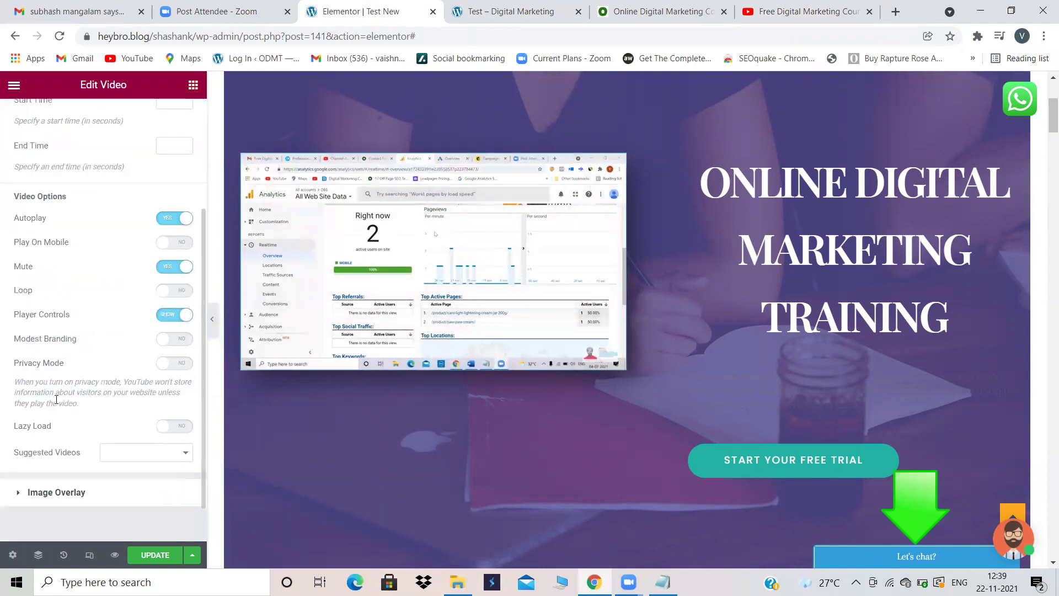
left_click(167, 218)
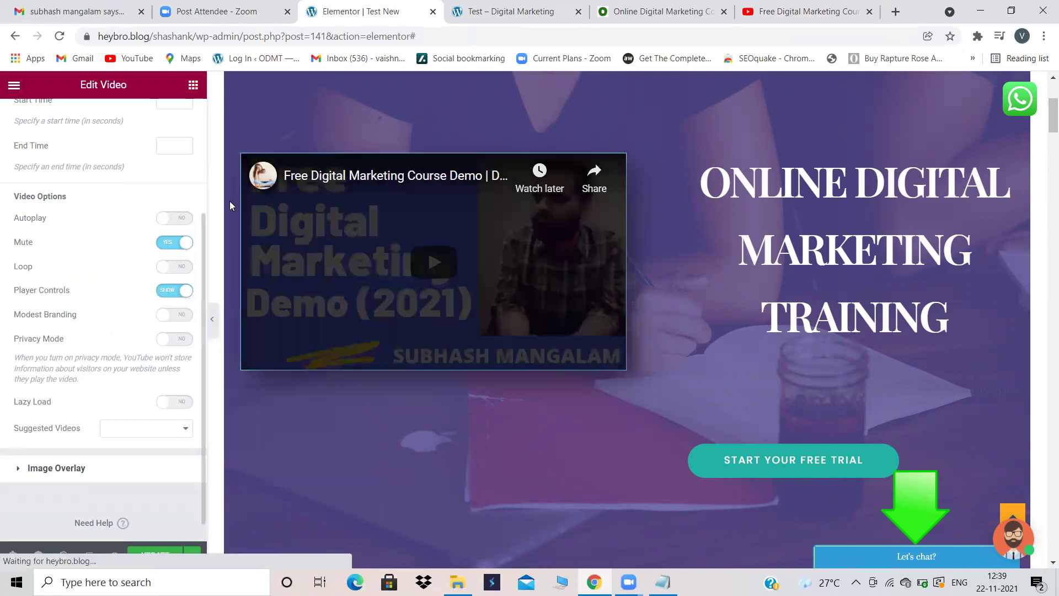
Change the text of the banner's Start Your Free Trial button to ENROLL NOW
scroll(687, 174, "down", 1)
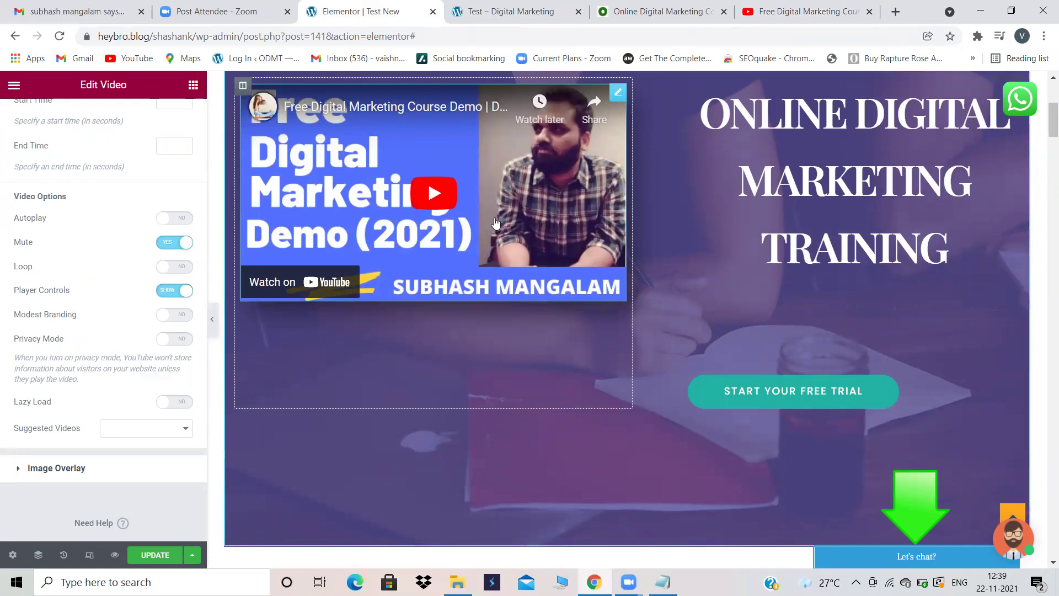
scroll(638, 277, "down", 2)
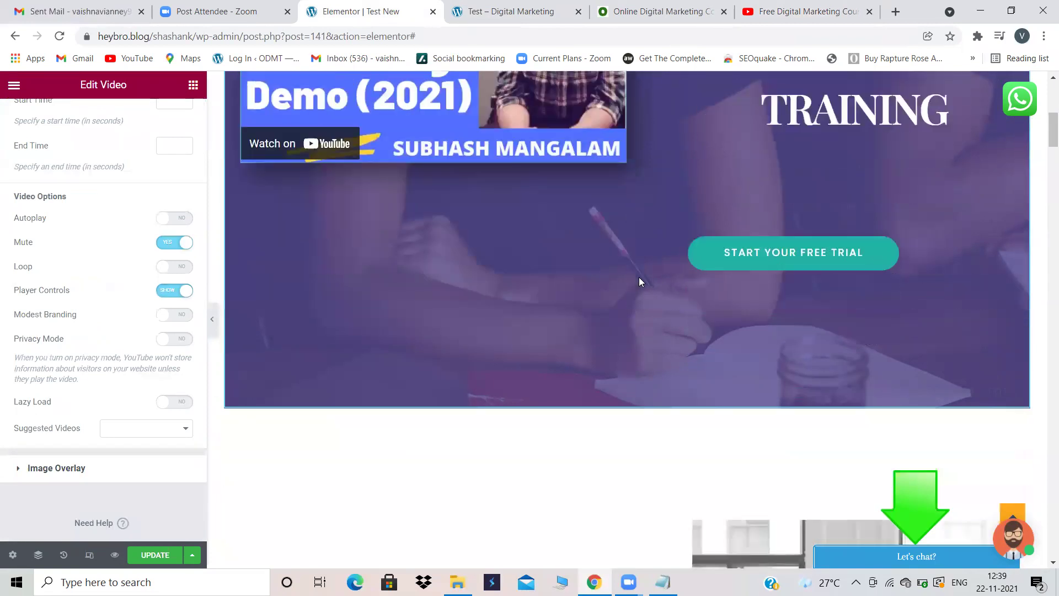
scroll(638, 276, "down", 1)
scroll(638, 277, "up", 2)
left_click(820, 307)
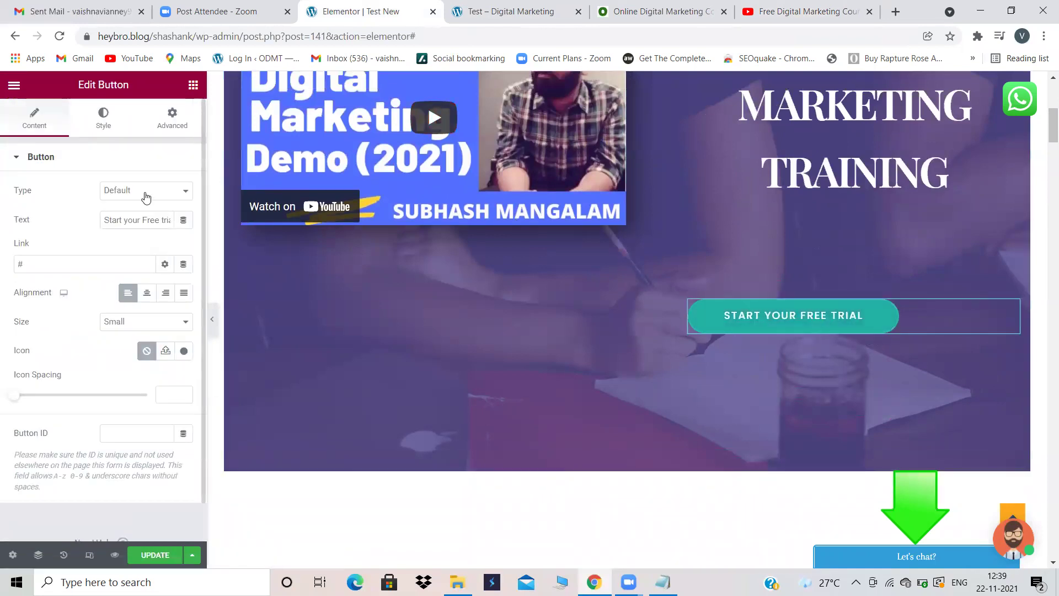
double_click(128, 219)
left_click_drag(158, 222, 96, 225)
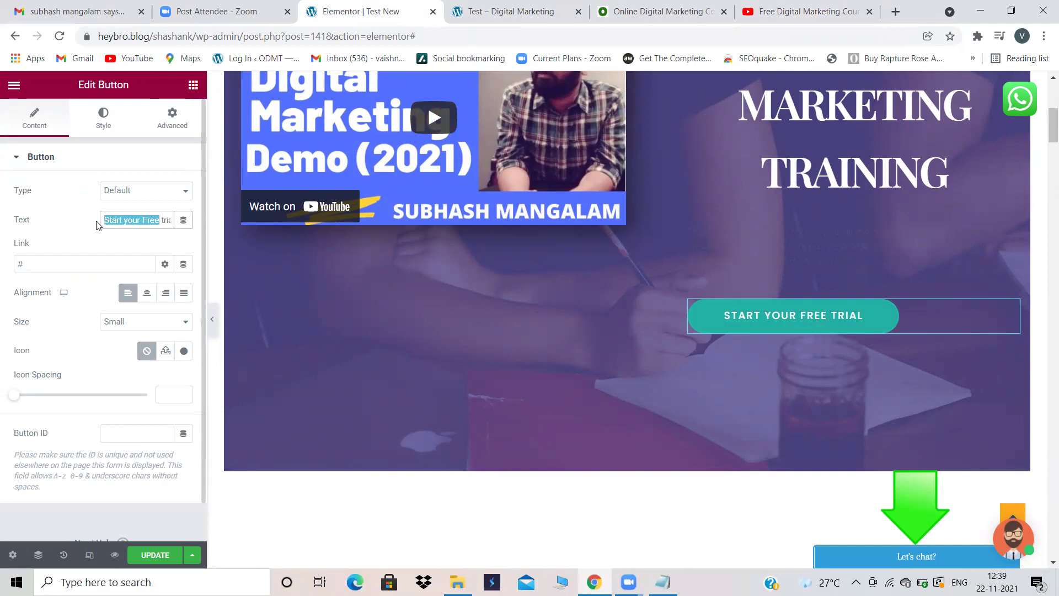
key("BackSpace")
key("ctrl+a")
key("BackSpace")
type("ENROLL N")
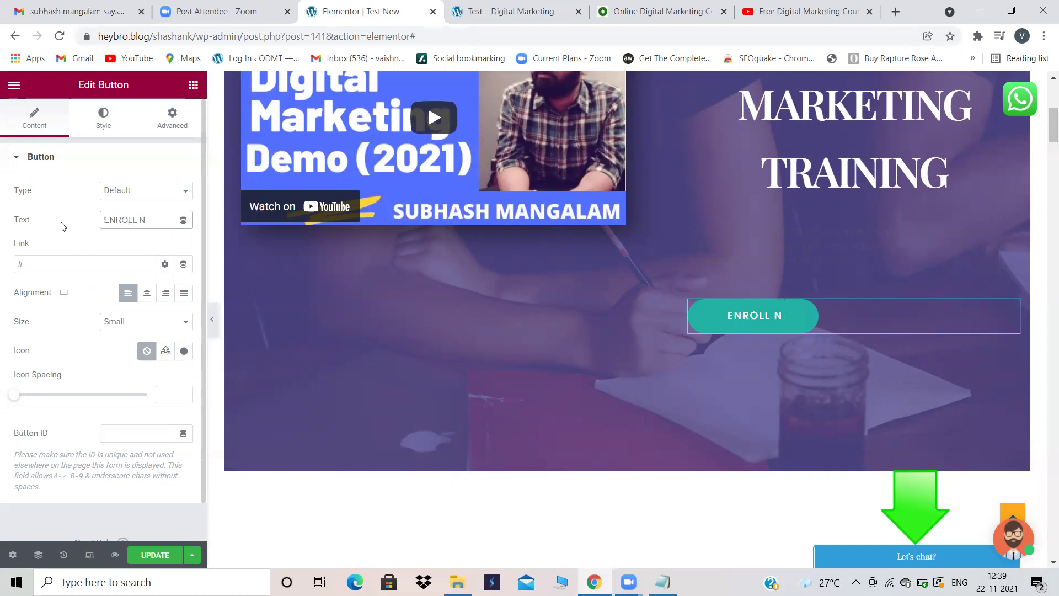
left_click(86, 262)
scroll(428, 302, "up", 3)
scroll(428, 302, "up", 5)
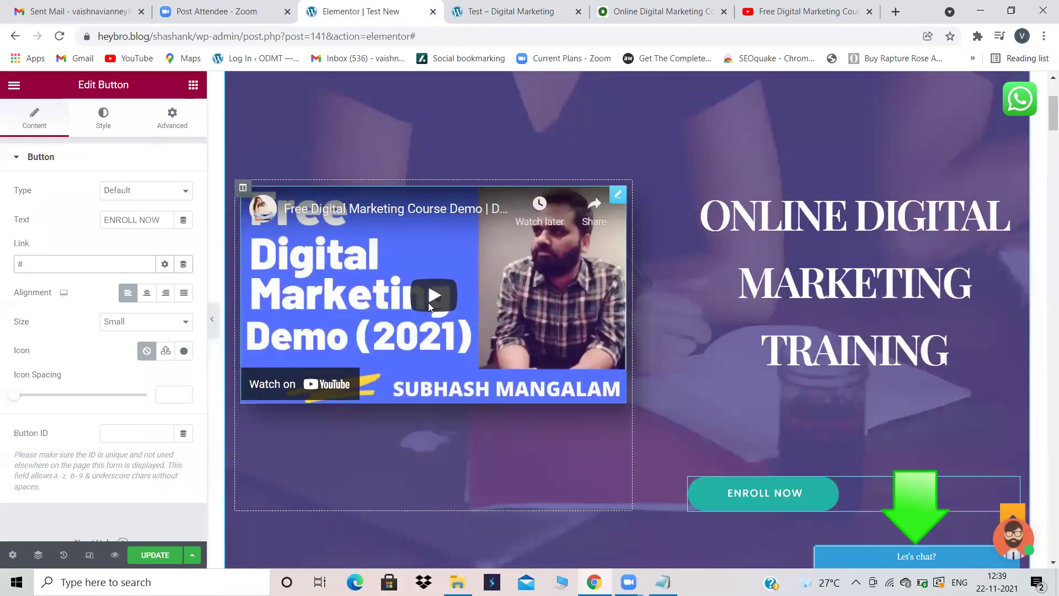
left_click(571, 6)
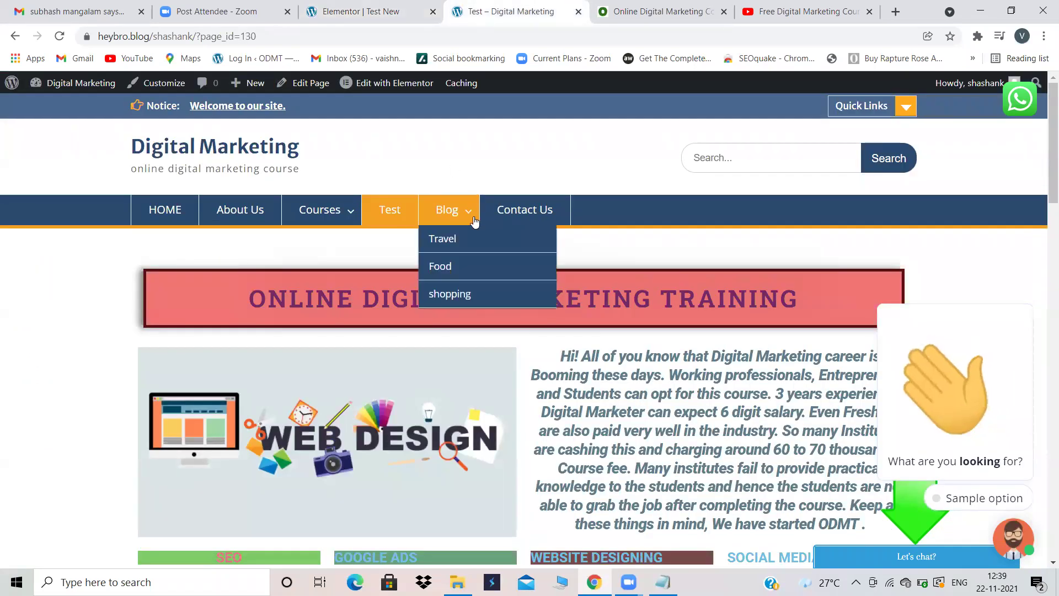
left_click(528, 206)
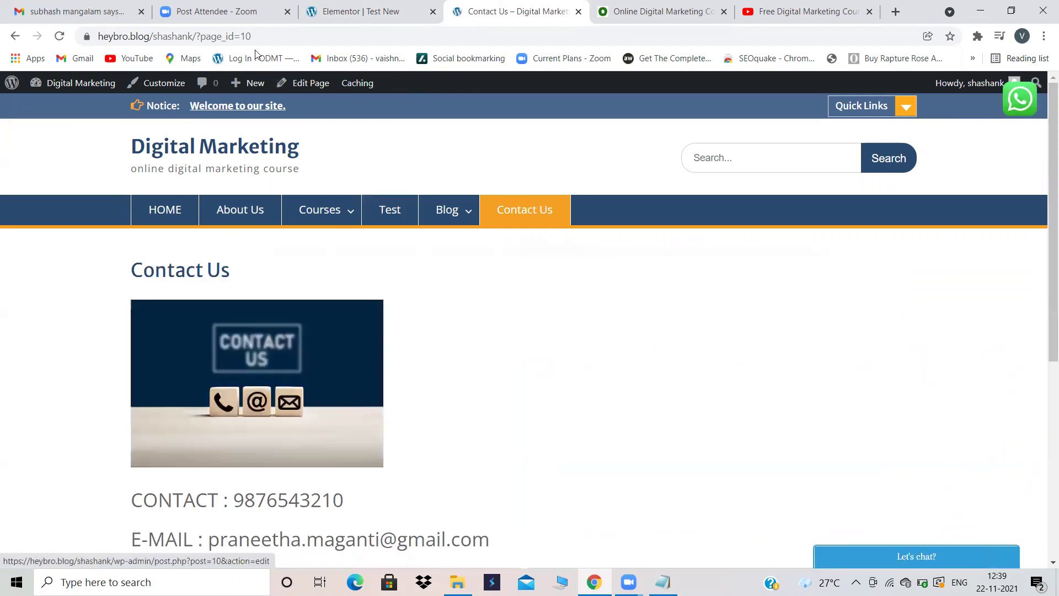
double_click(301, 37)
left_click_drag(301, 37, 121, 34)
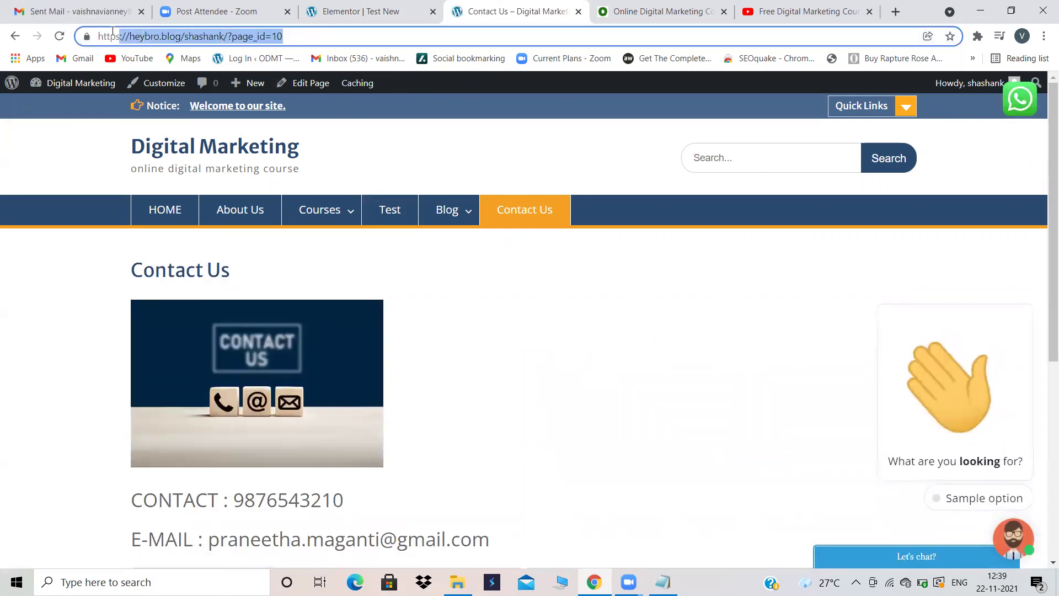
Back in the Elementor editor, paste the Contact Us page URL after the # in the ENROLL NOW button's link and dismiss the battery notice
left_click(358, 11)
key("ctrl+v")
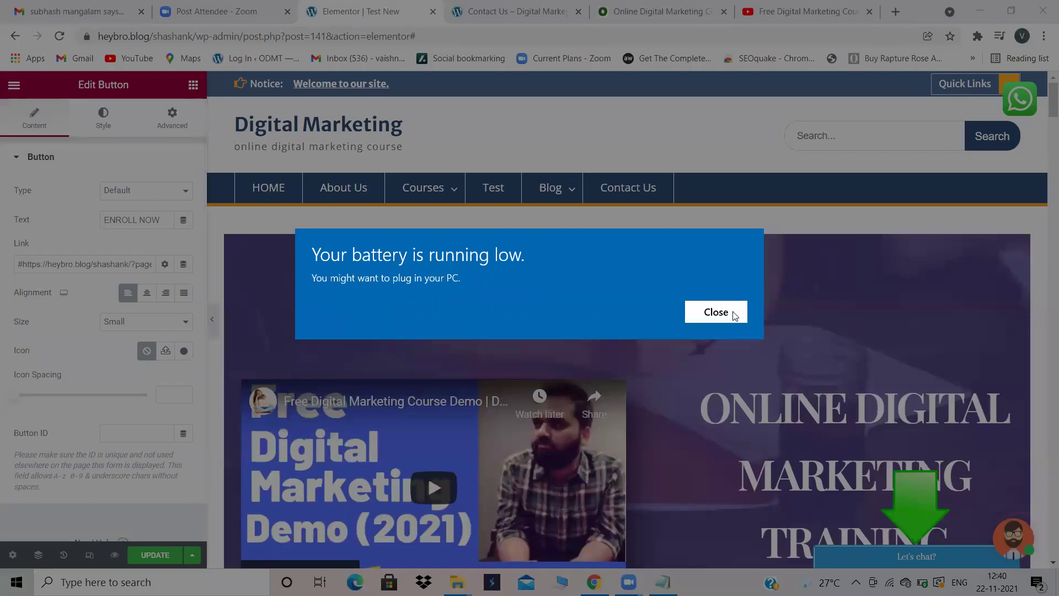
left_click(716, 313)
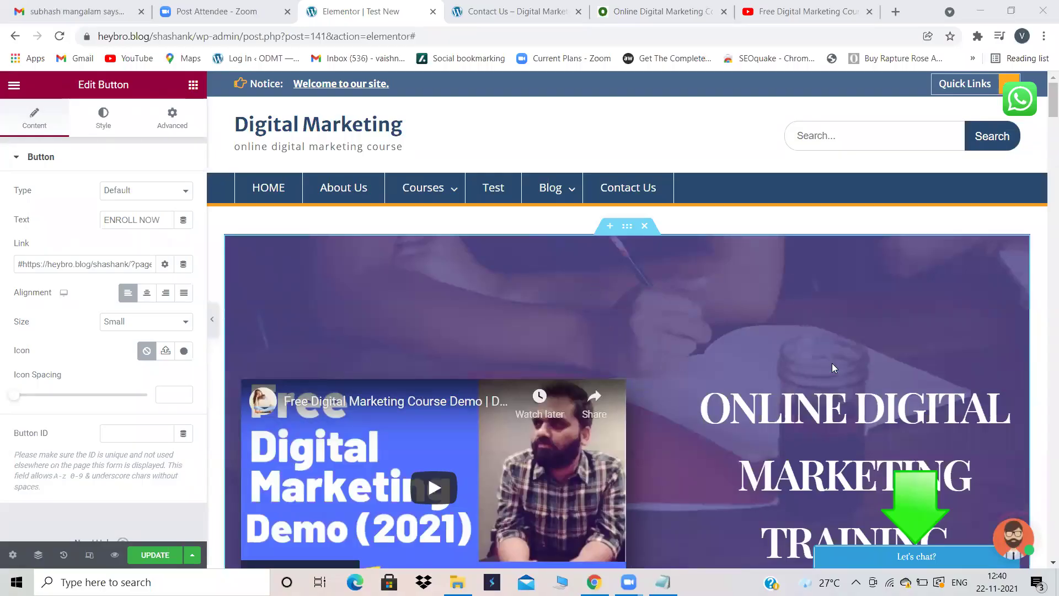
Set the alignment of the ENROLL NOW button to Center
left_click_drag(1051, 101, 1052, 127)
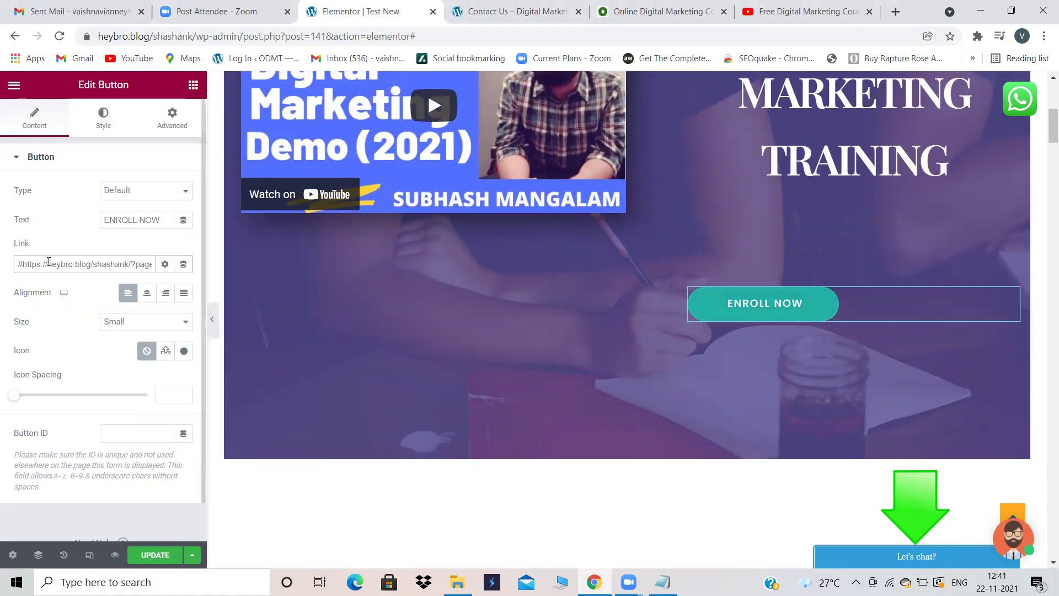
left_click(147, 292)
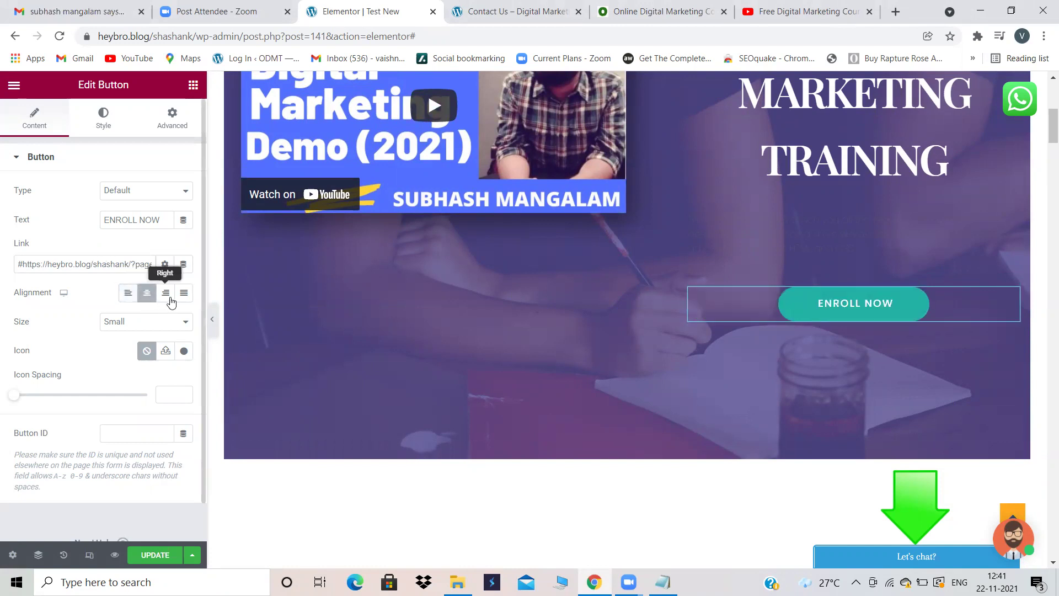
left_click(127, 293)
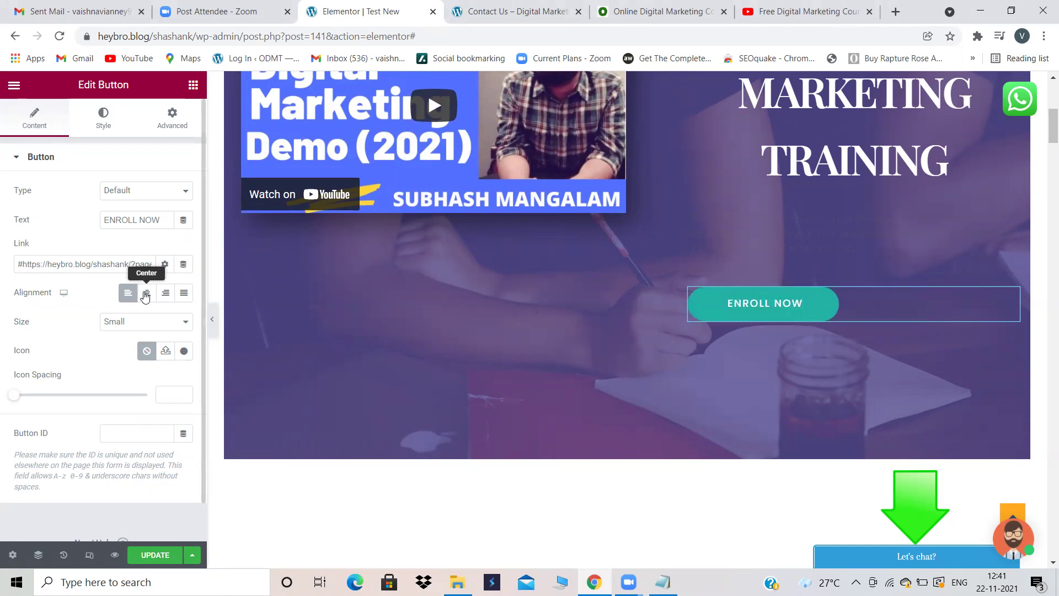
left_click(146, 293)
Examine the Who is it for? icon box and its content, along with the teaching team section below it
scroll(349, 387, "down", 3)
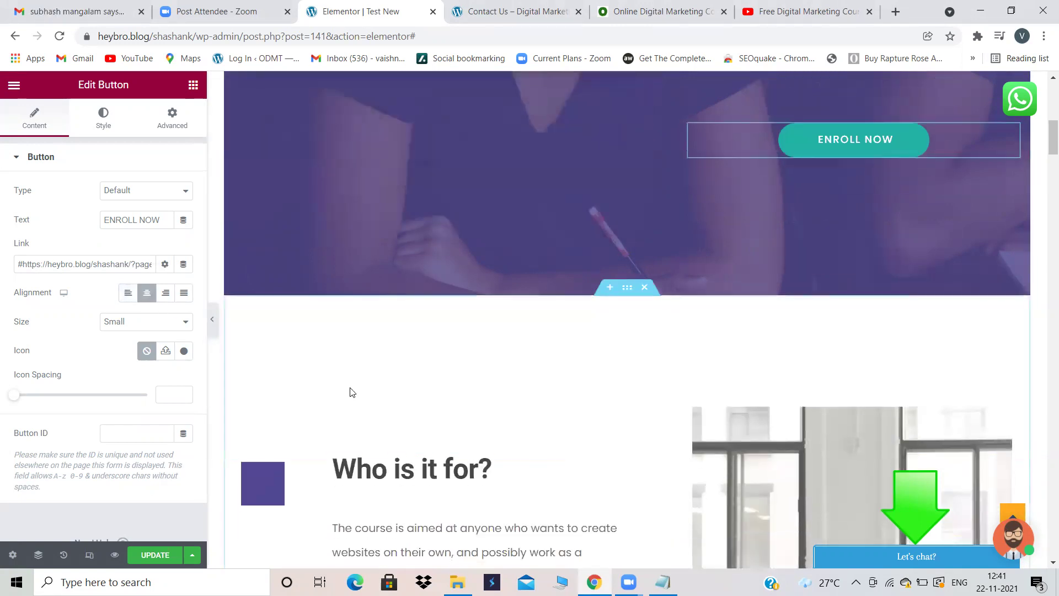
scroll(350, 392, "down", 4)
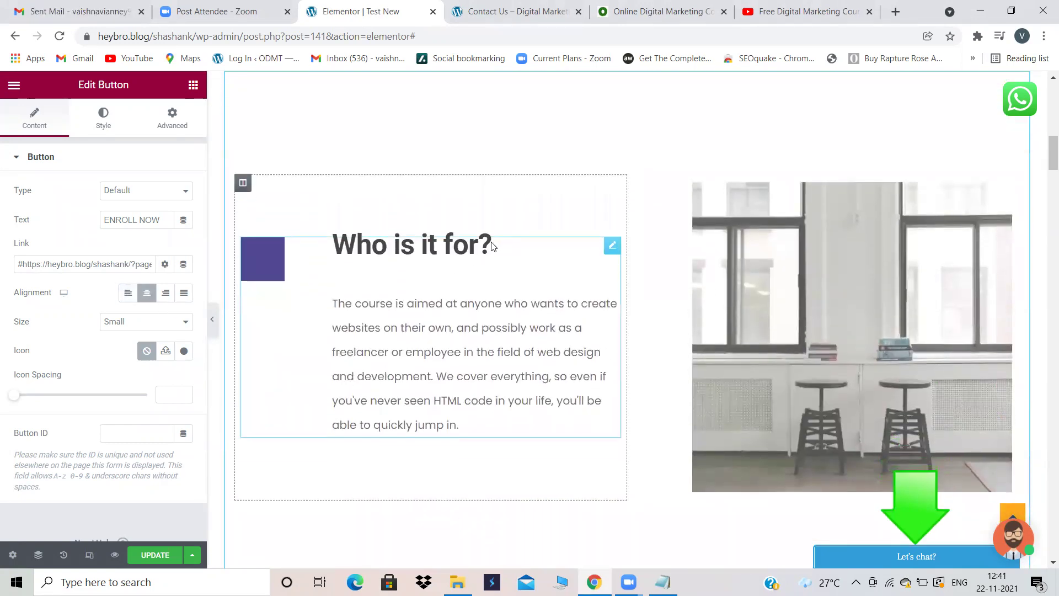
left_click(493, 247)
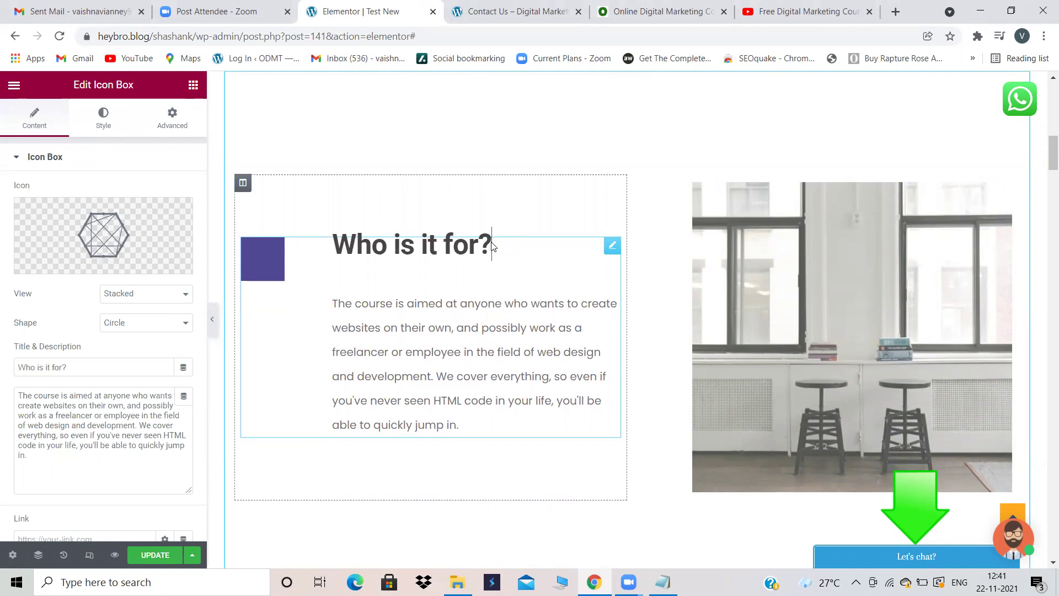
scroll(492, 247, "up", 5)
scroll(493, 247, "down", 8)
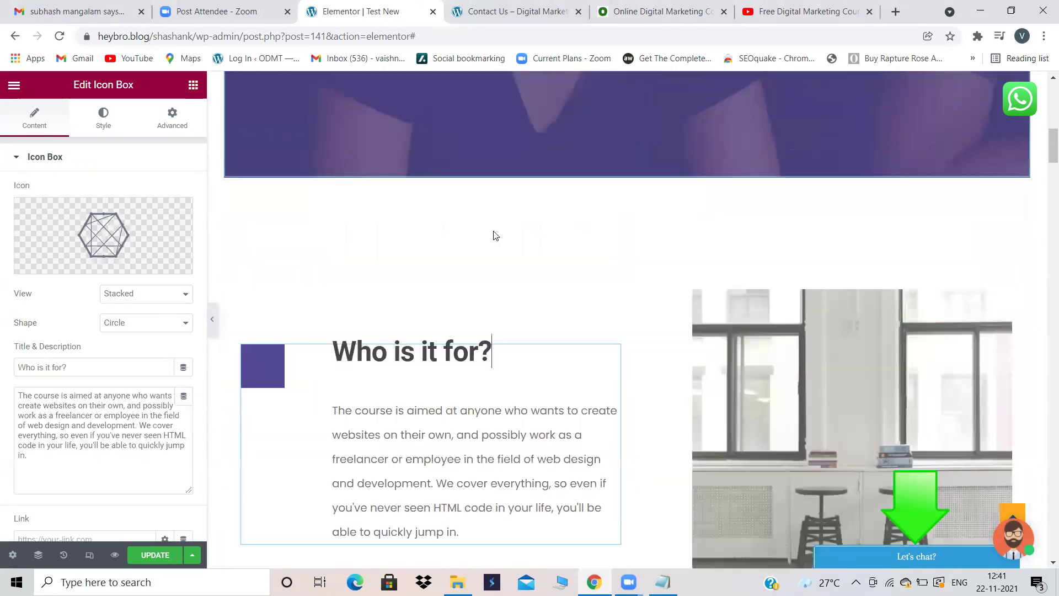
scroll(495, 236, "up", 1)
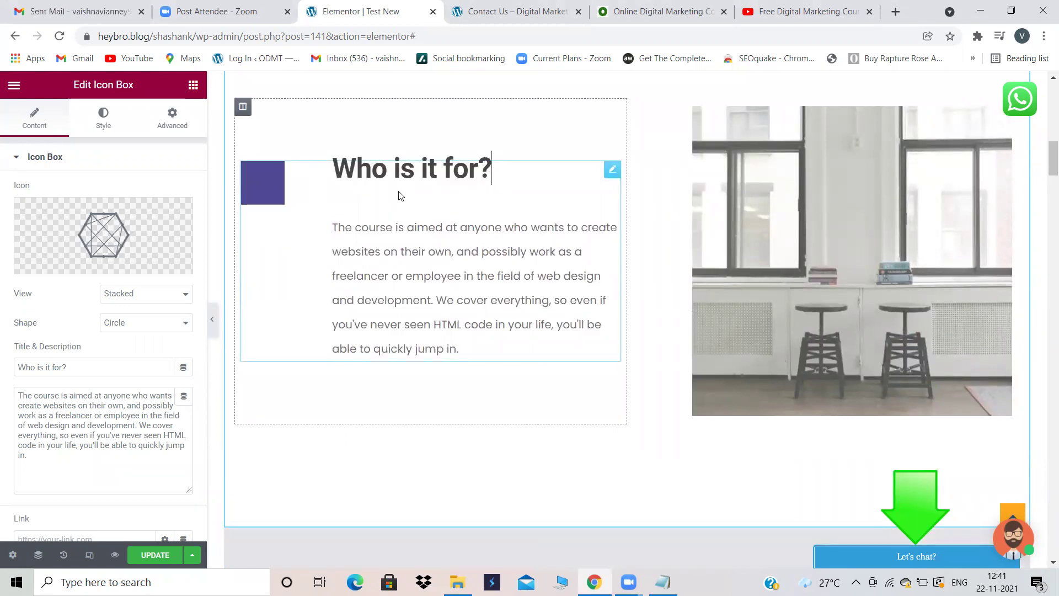
scroll(453, 258, "down", 4)
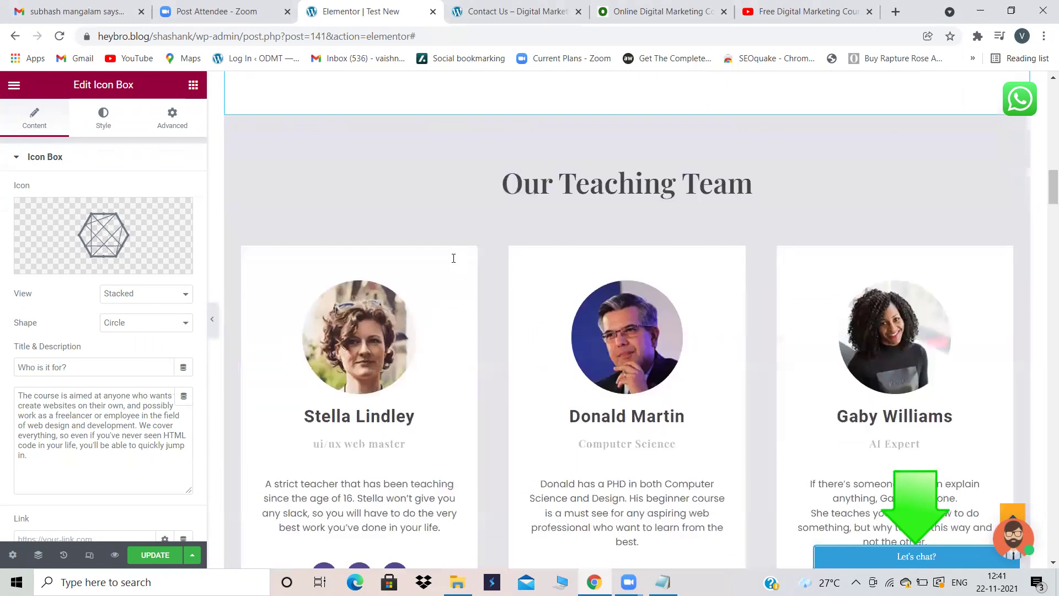
scroll(452, 262, "up", 4)
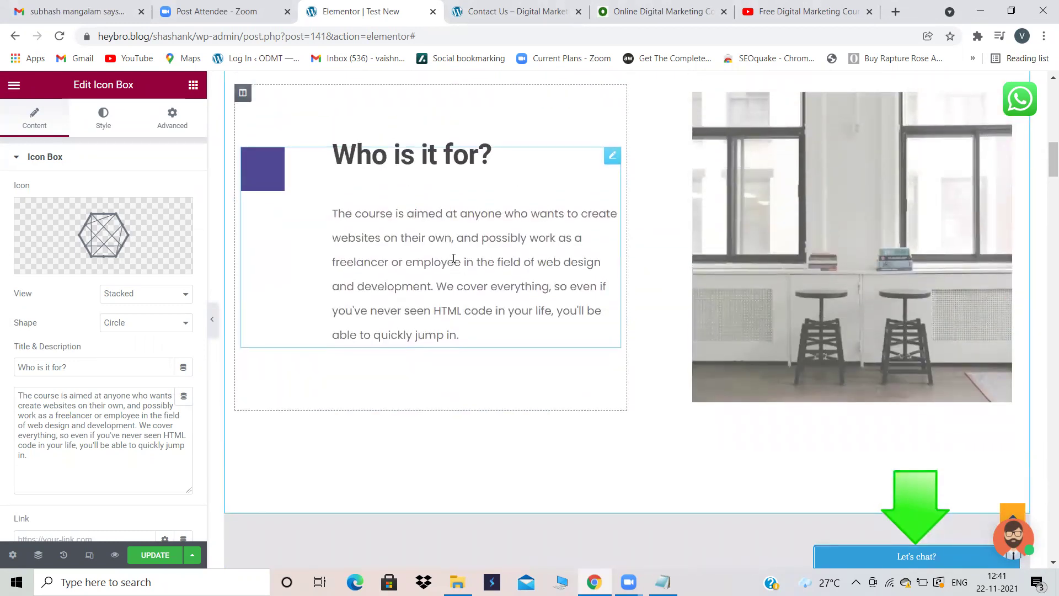
Replace the image beside the Who is it for? text with web-design-tricks.jpg from the media library
left_click(836, 288)
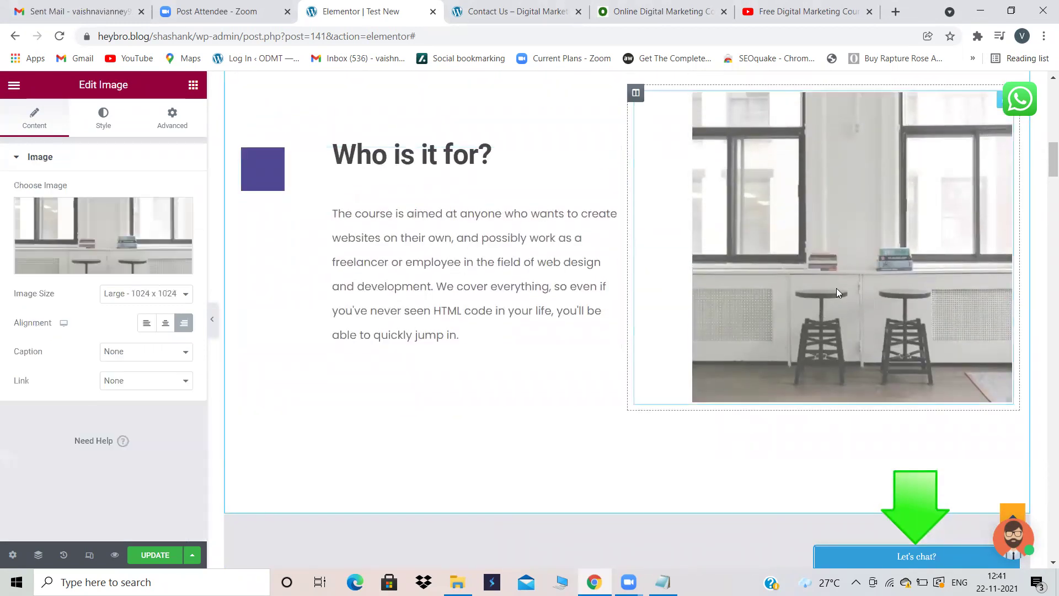
left_click(122, 266)
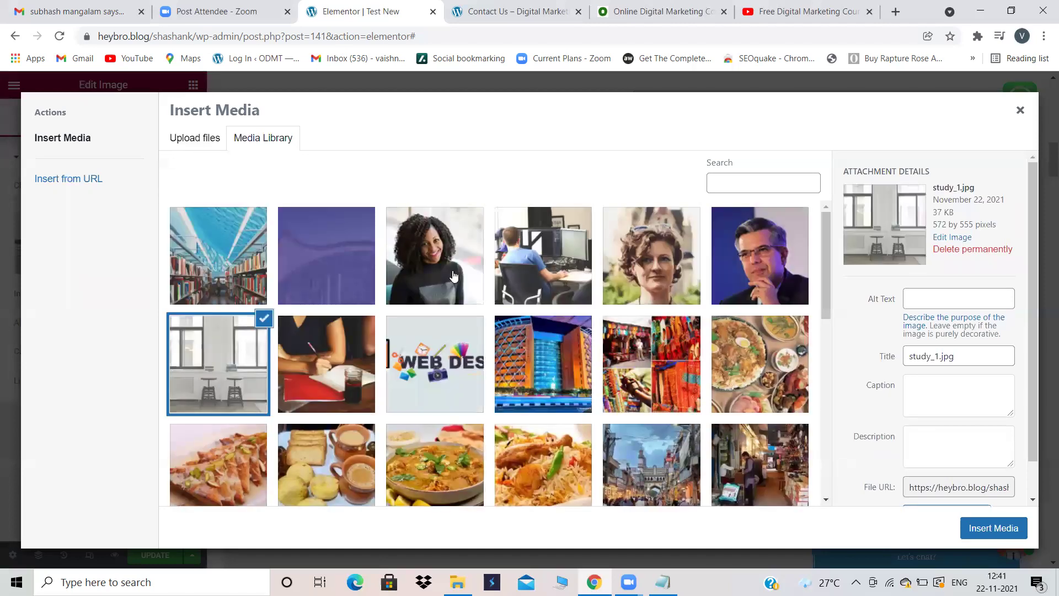
left_click(435, 368)
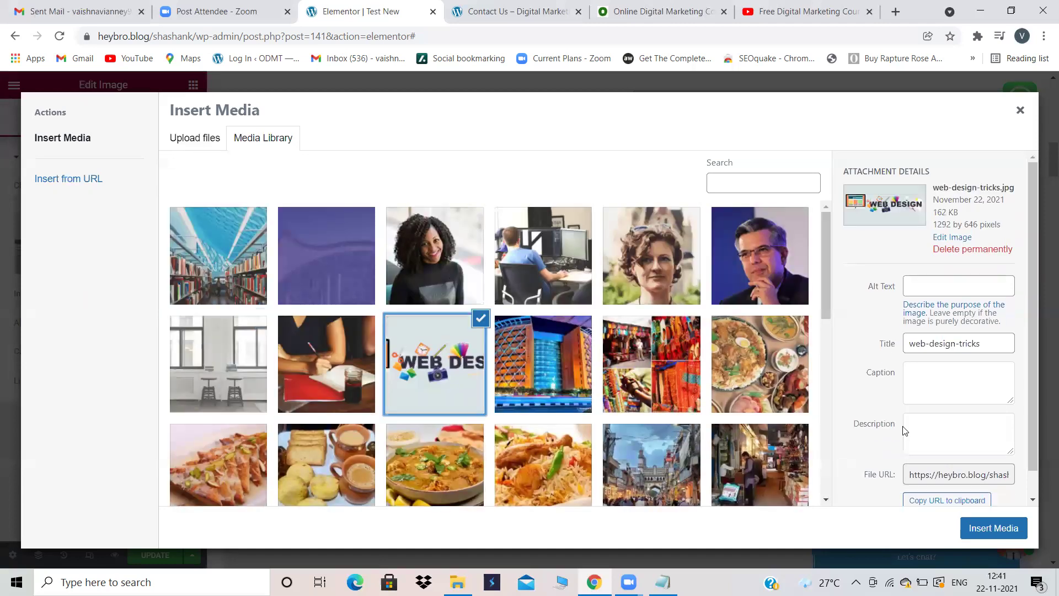
left_click(991, 527)
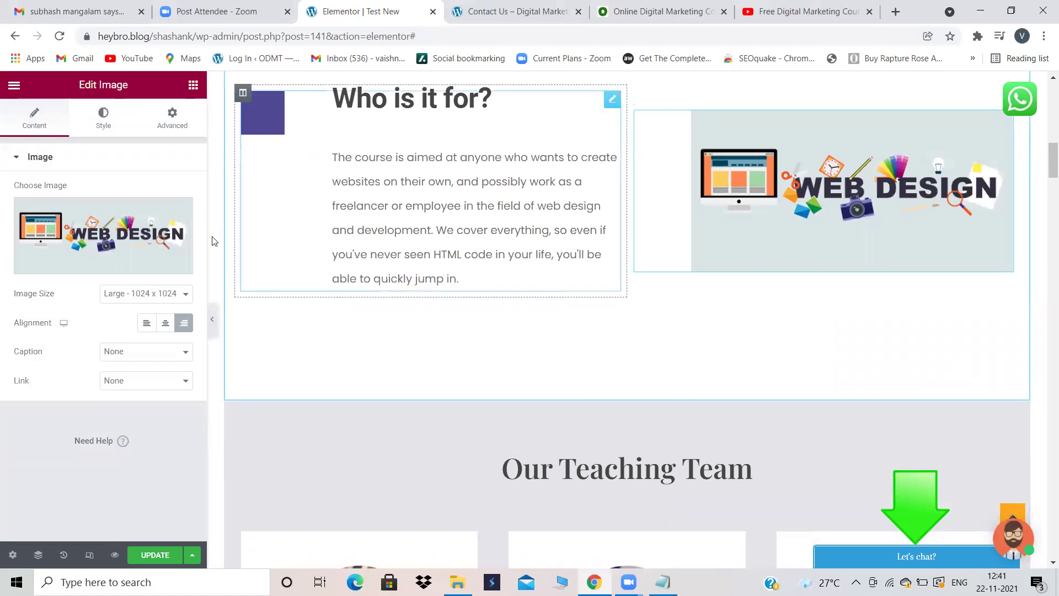
Set the web design image's size to 1536 x 1536 and its alignment to Center
left_click(184, 296)
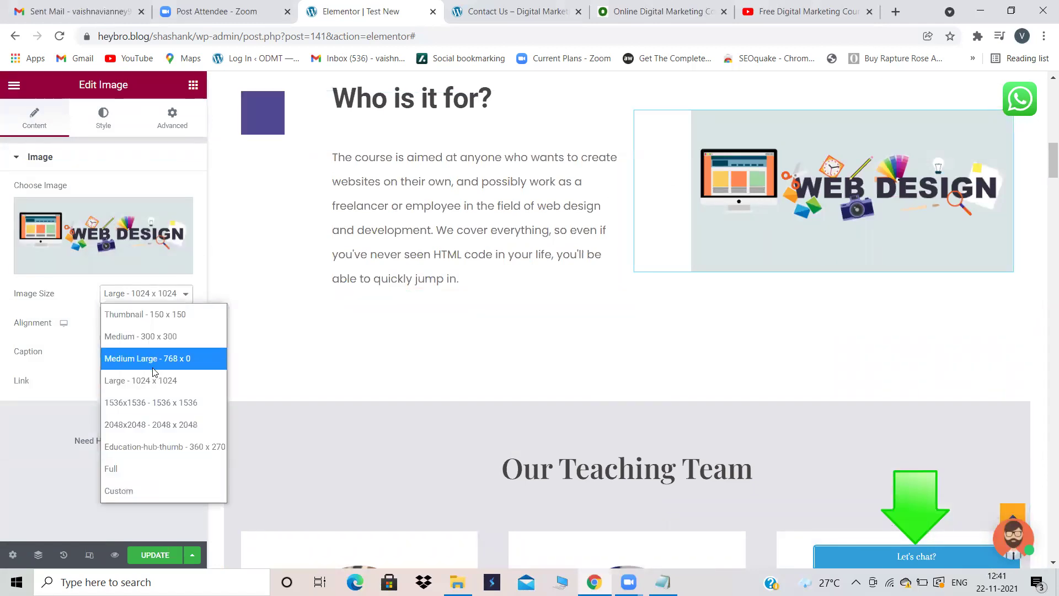
left_click(142, 407)
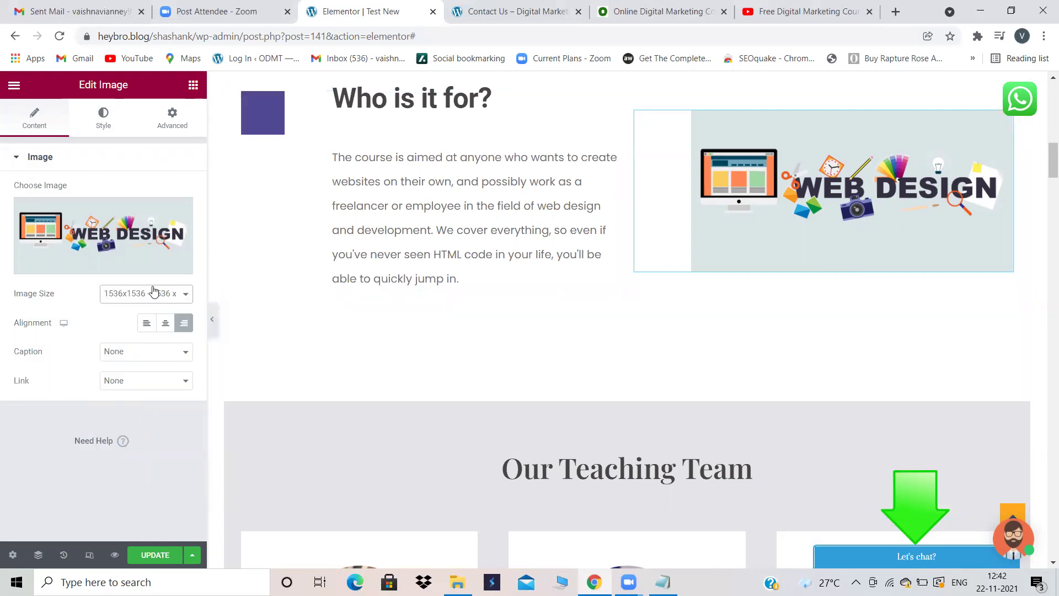
left_click(165, 325)
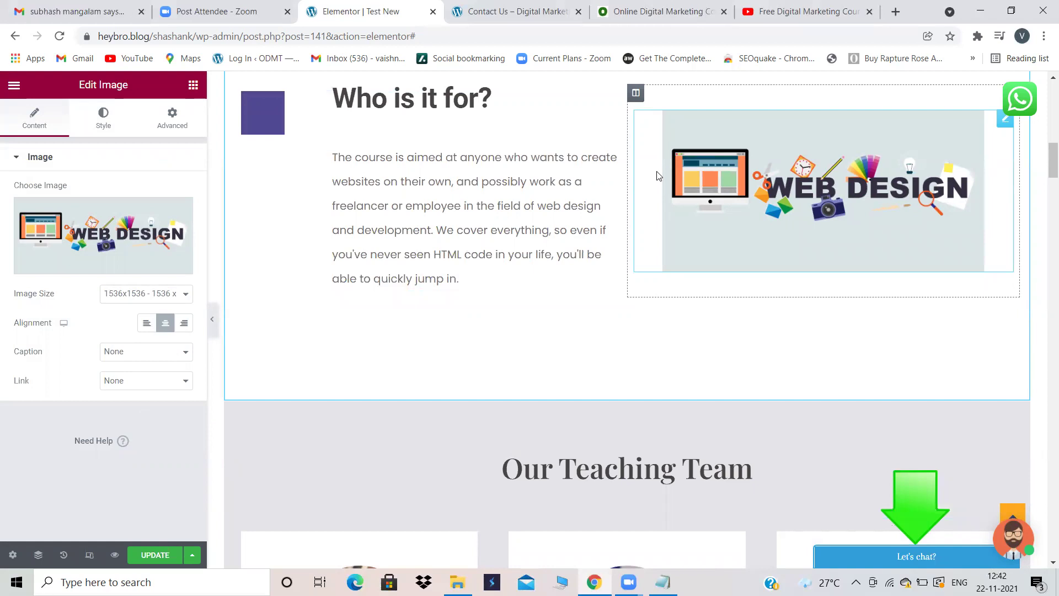
Give the web design image widget a classic background in red, #D25959
scroll(646, 188, "up", 3)
scroll(645, 190, "down", 3)
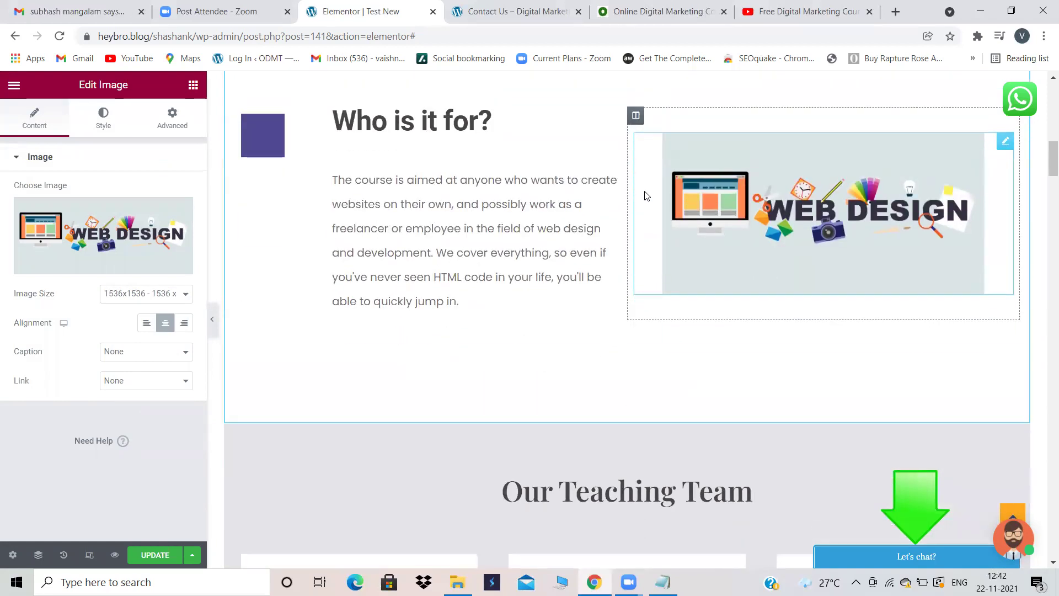
left_click(163, 125)
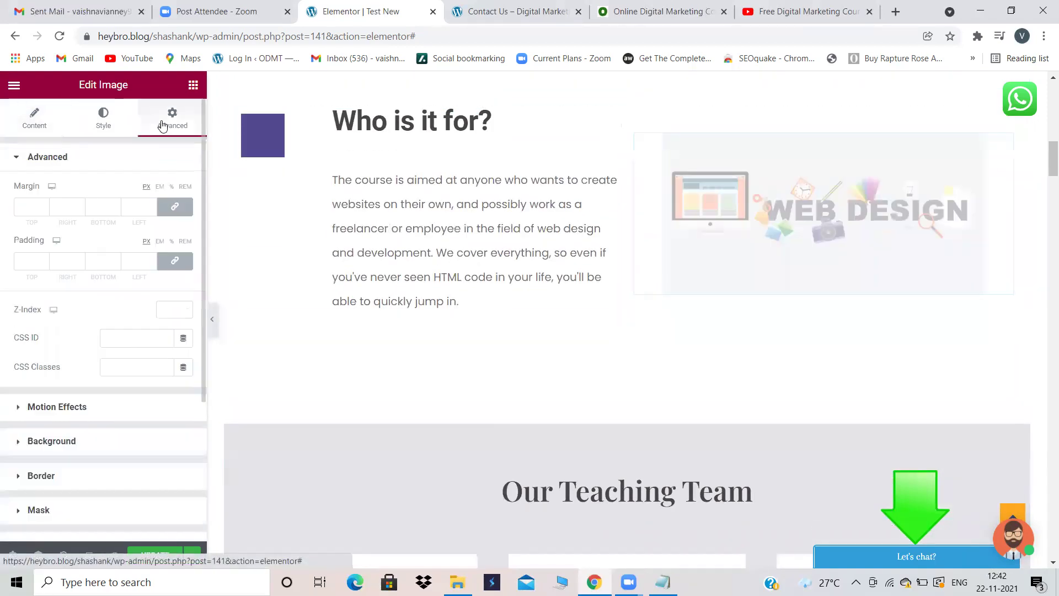
scroll(111, 375, "down", 3)
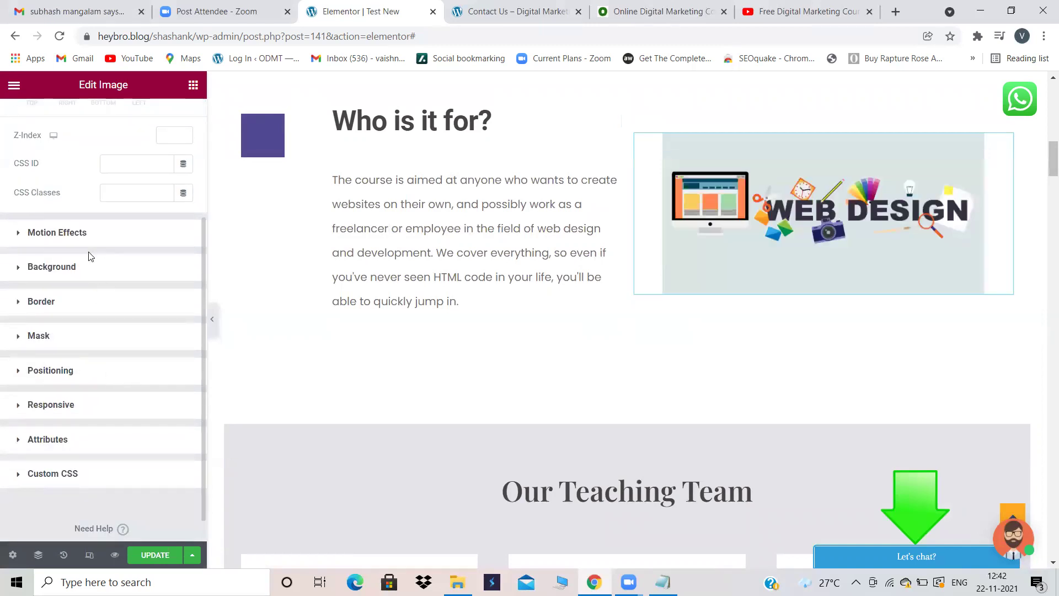
left_click(81, 271)
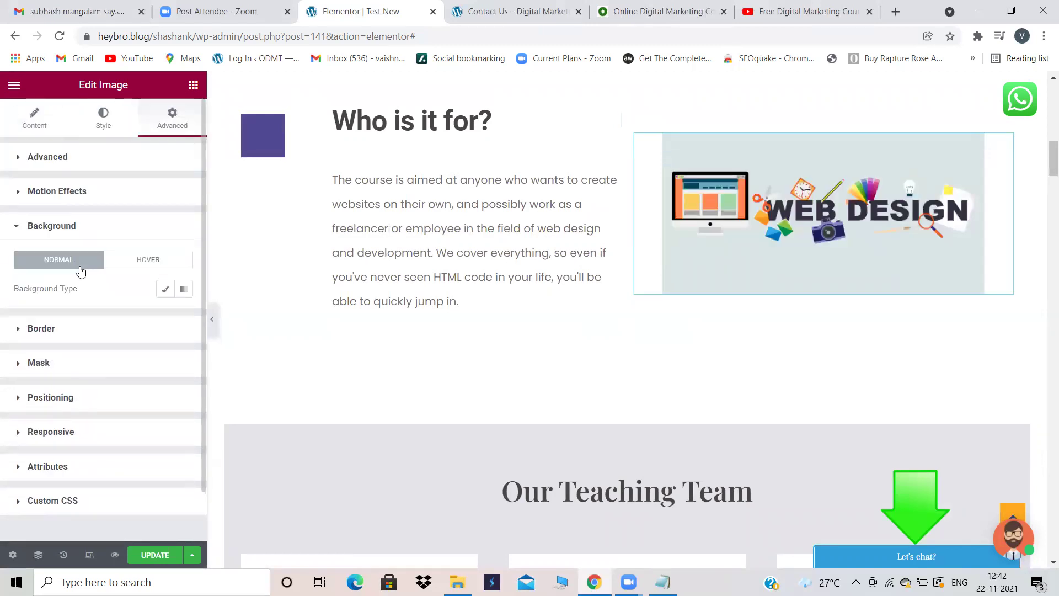
left_click(165, 289)
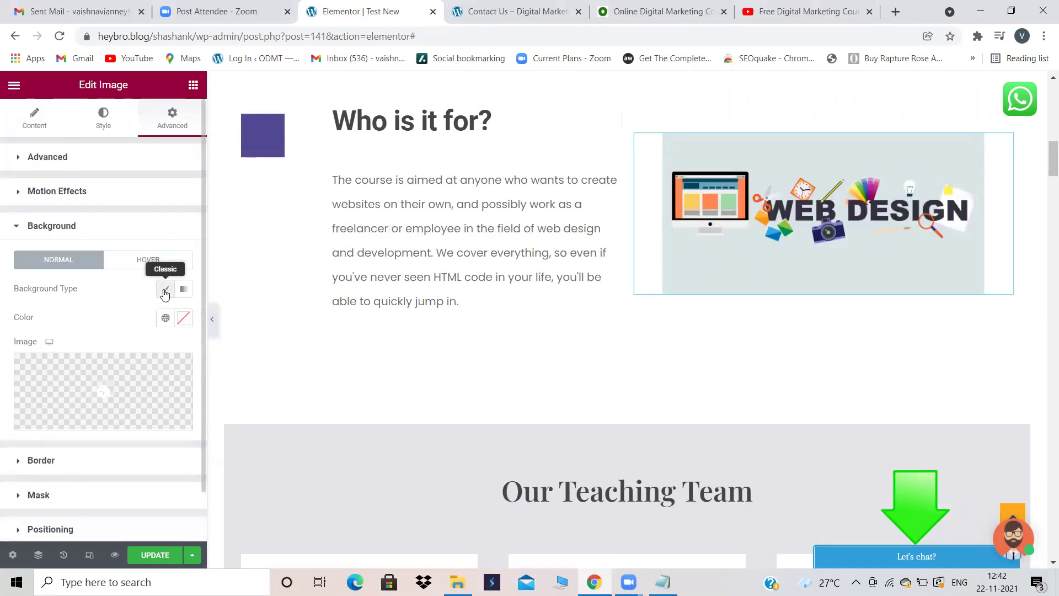
left_click(183, 319)
mouse_move(104, 481)
left_mouse_down()
mouse_move(90, 406)
mouse_move(69, 428)
mouse_move(116, 388)
left_mouse_up()
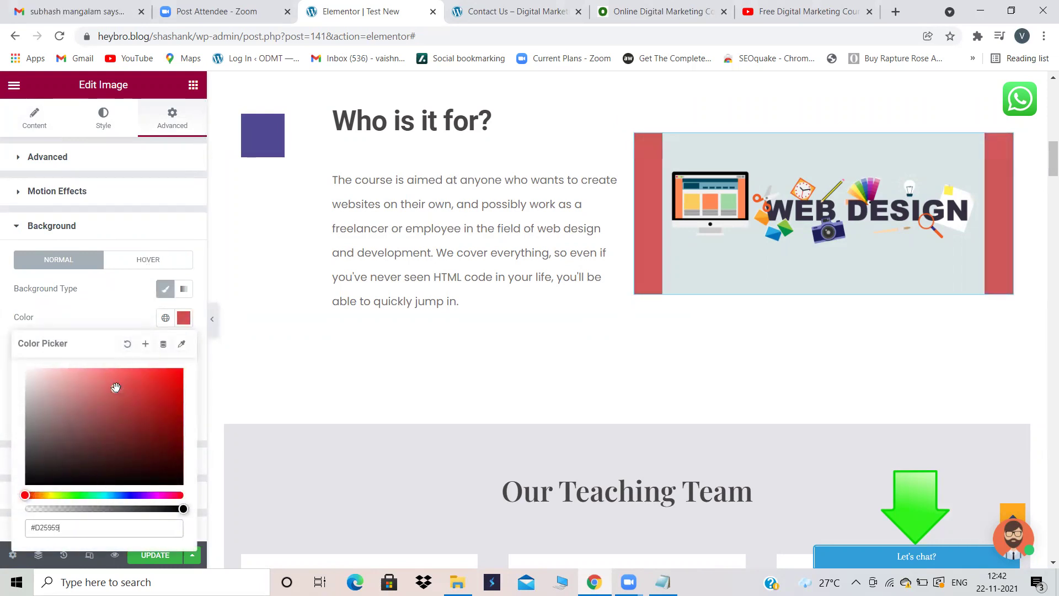
Add a text shadow to the Our Teaching Team heading with blur 21 and horizontal offset -7
scroll(482, 347, "down", 3)
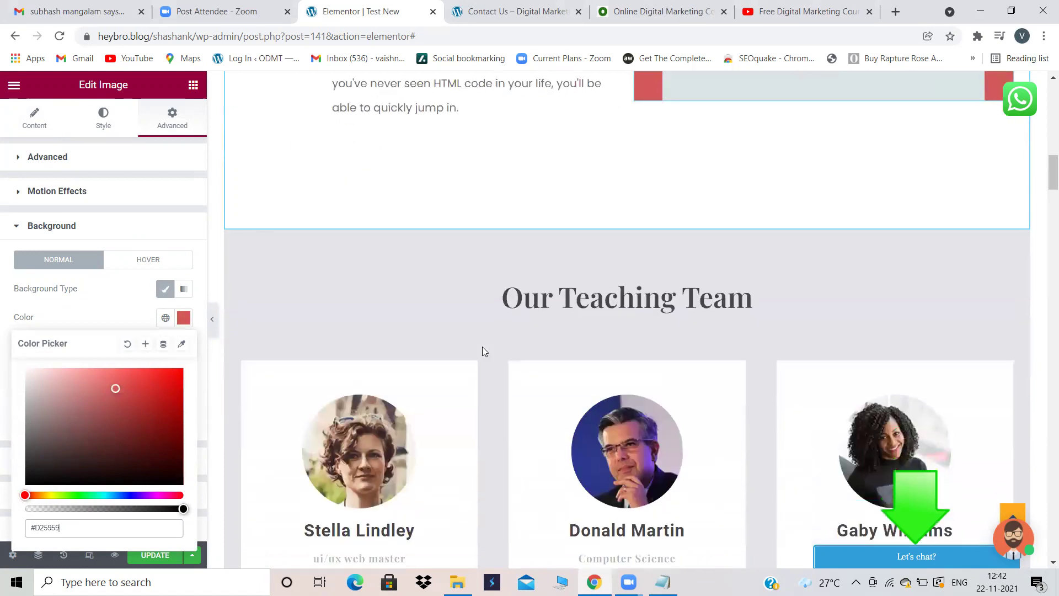
left_click(574, 304)
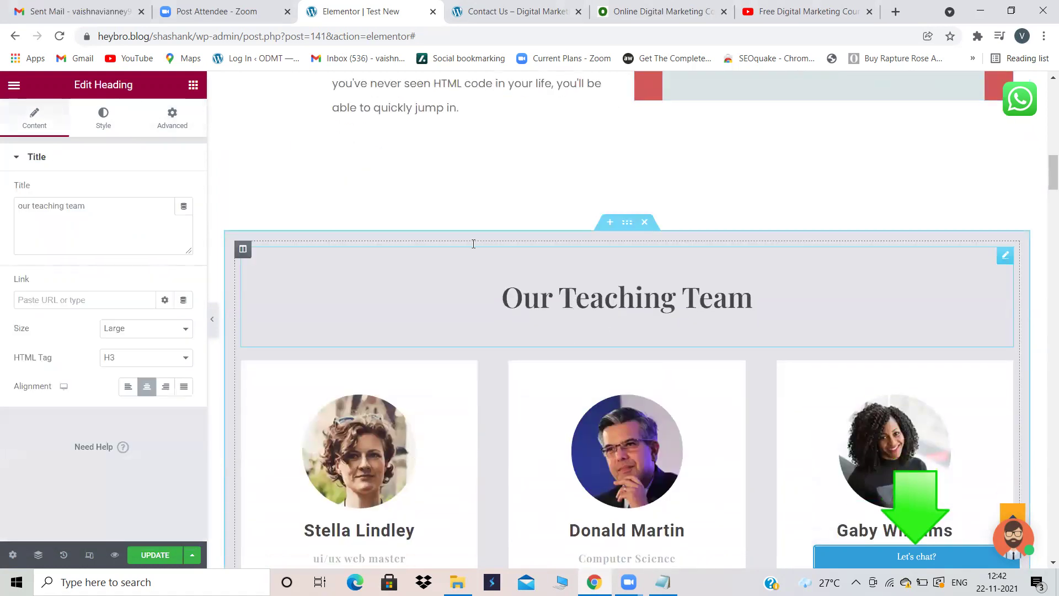
left_click(98, 211)
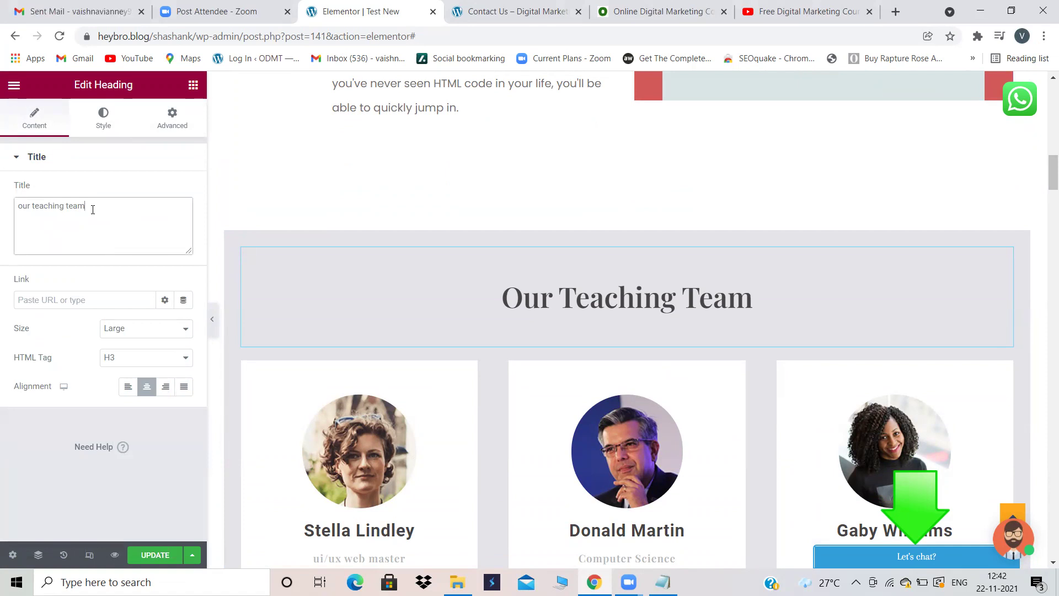
left_click_drag(93, 206, 120, 221)
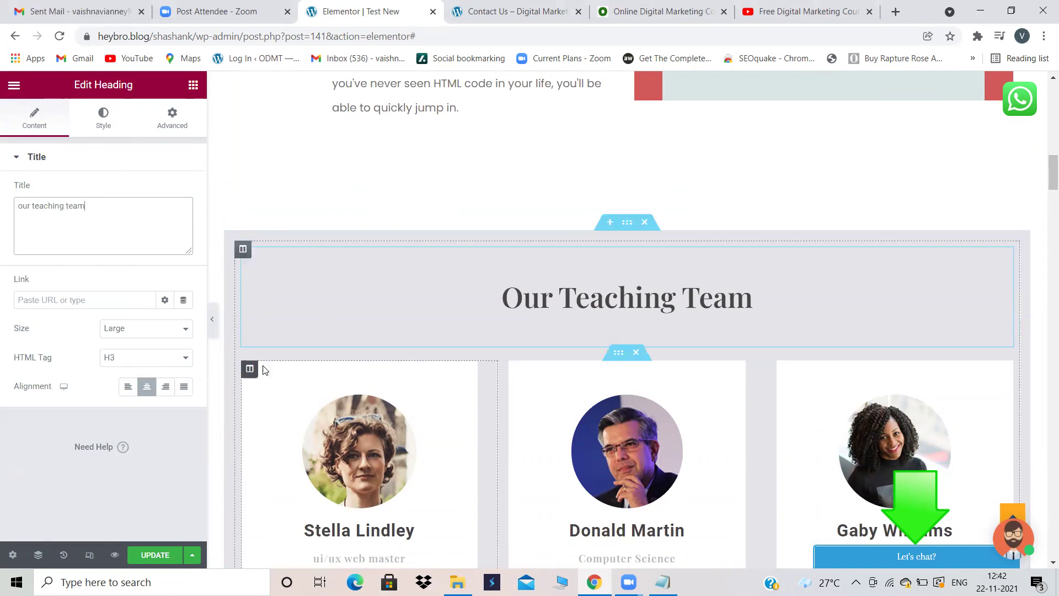
left_click(113, 123)
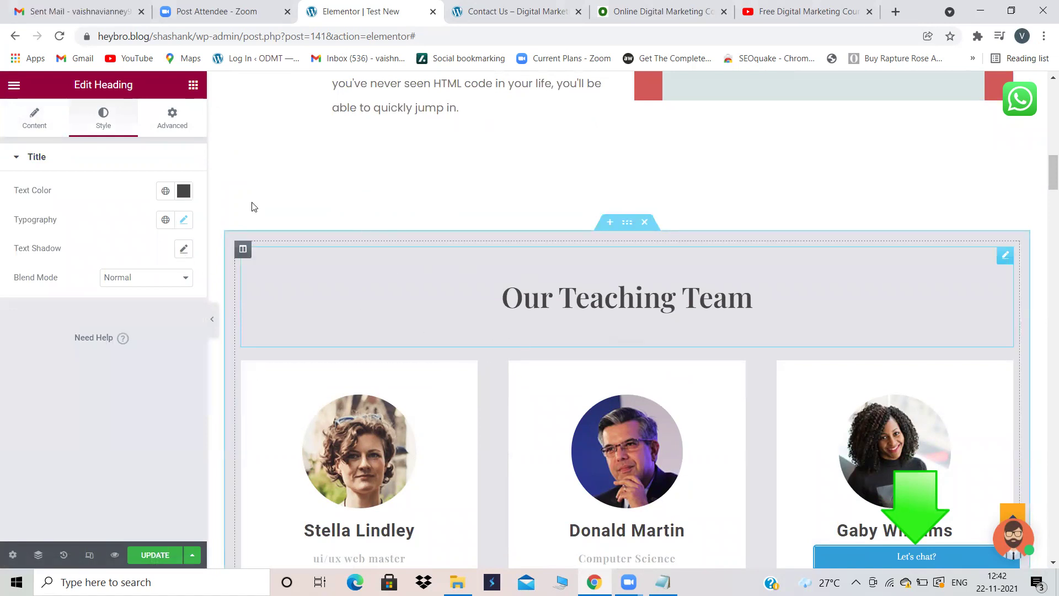
left_click(184, 249)
left_click_drag(44, 324, 144, 349)
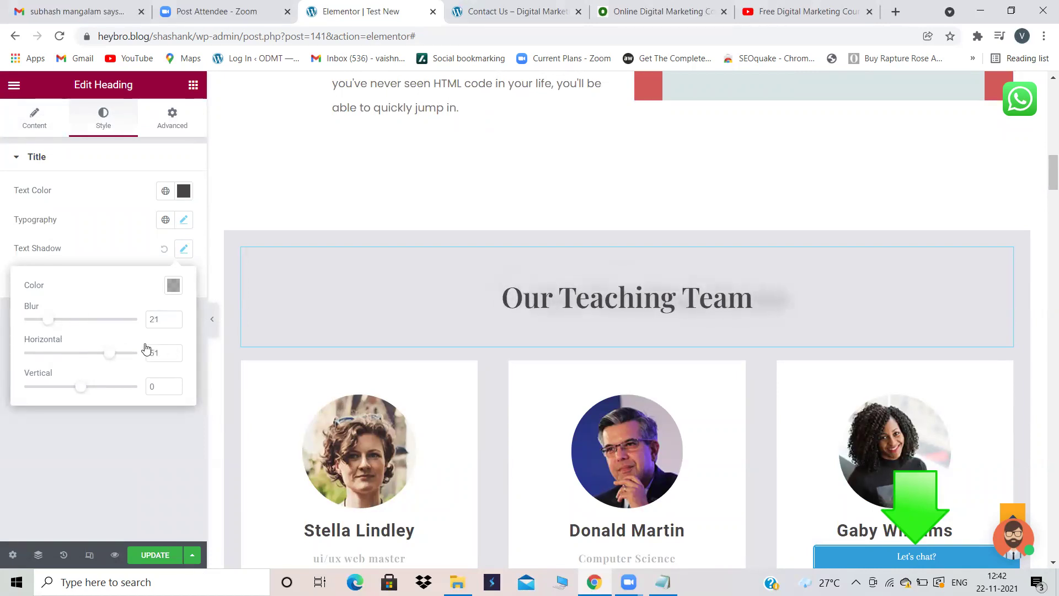
left_click(80, 353)
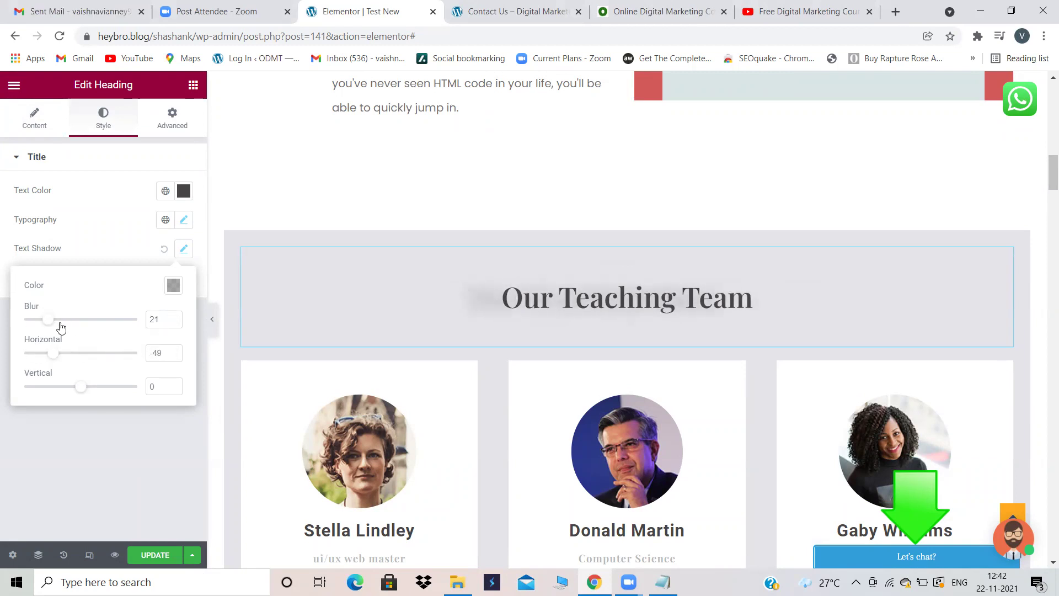
left_click_drag(76, 329, 76, 328)
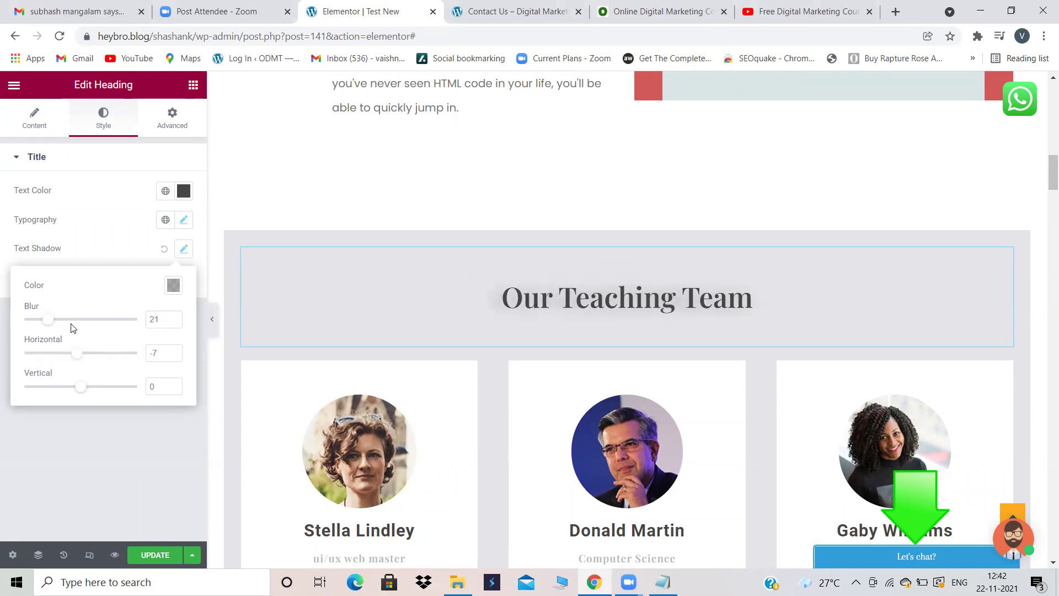
Examine the first teacher card's photo, name, job title, description and Facebook social icon settings
scroll(441, 346, "down", 4)
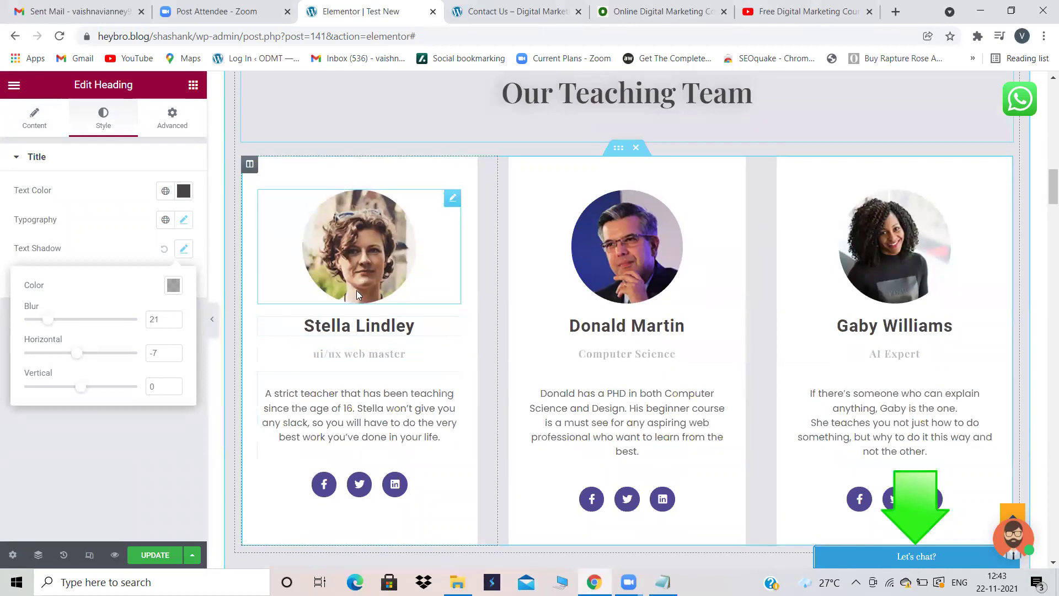
left_click(377, 284)
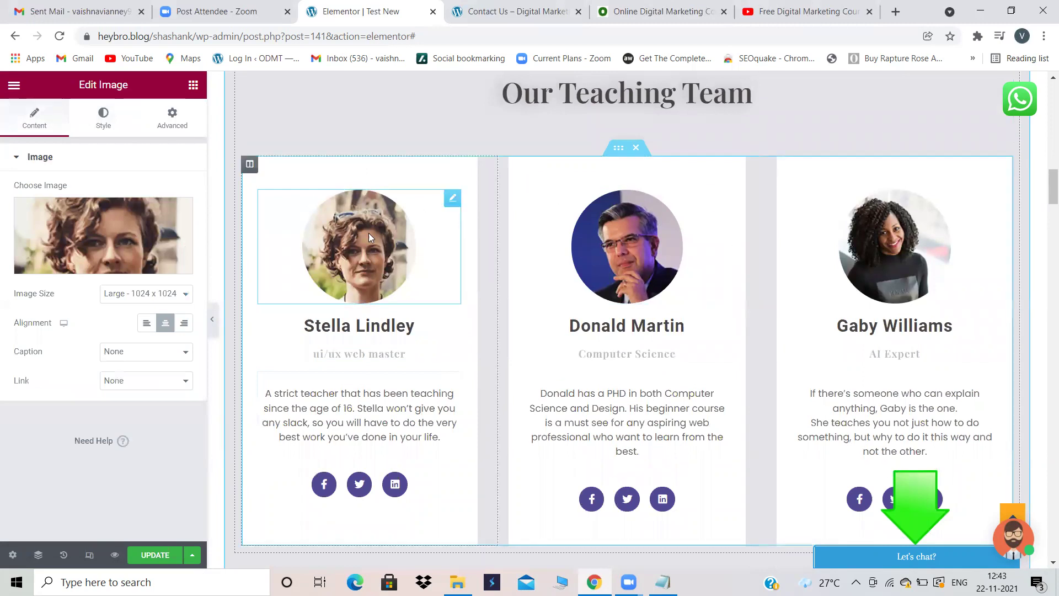
left_click(90, 268)
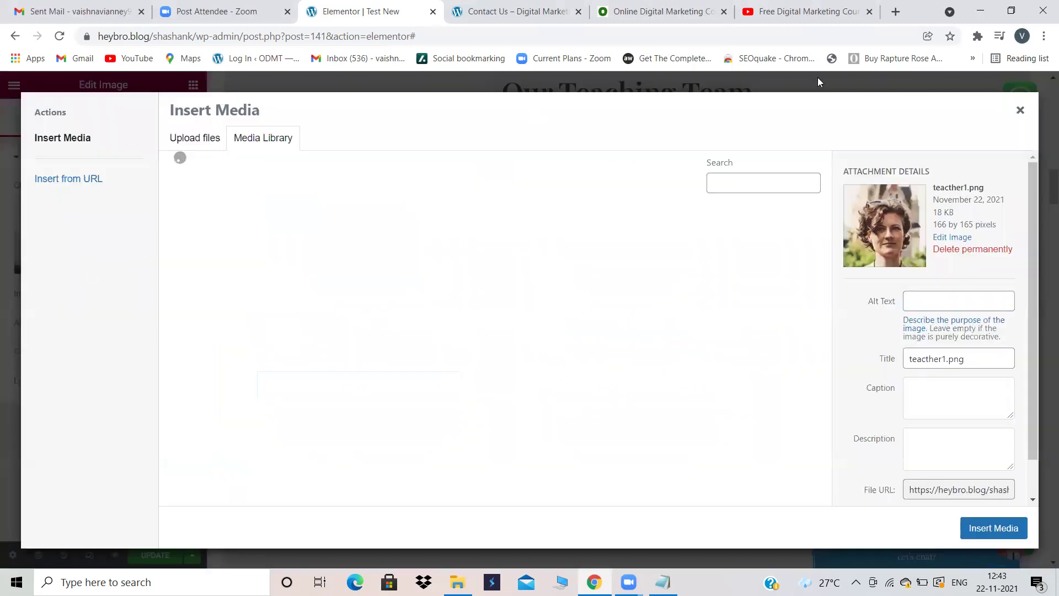
left_click(1020, 111)
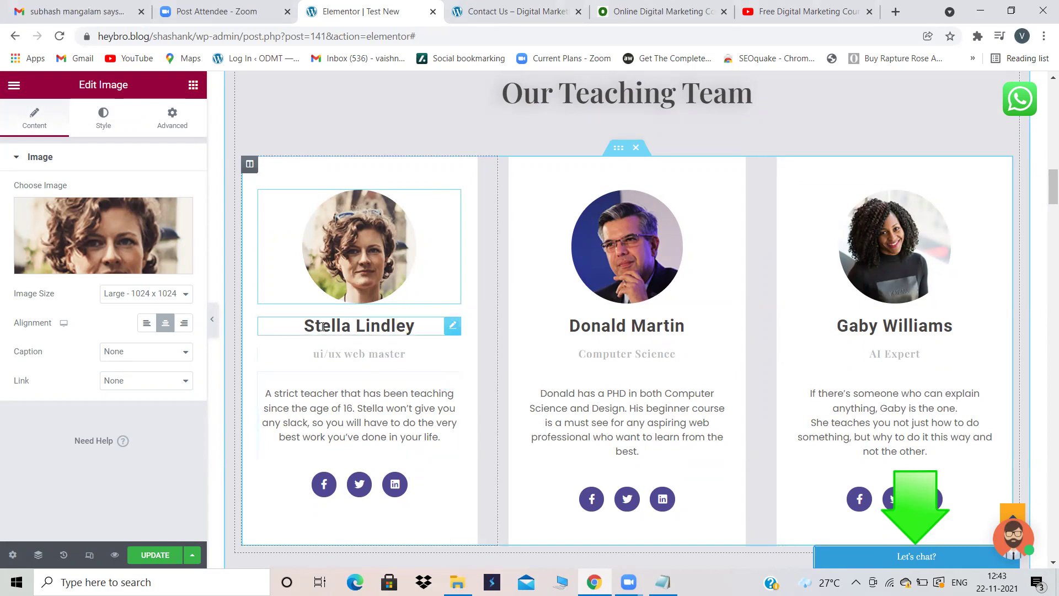
left_click(353, 325)
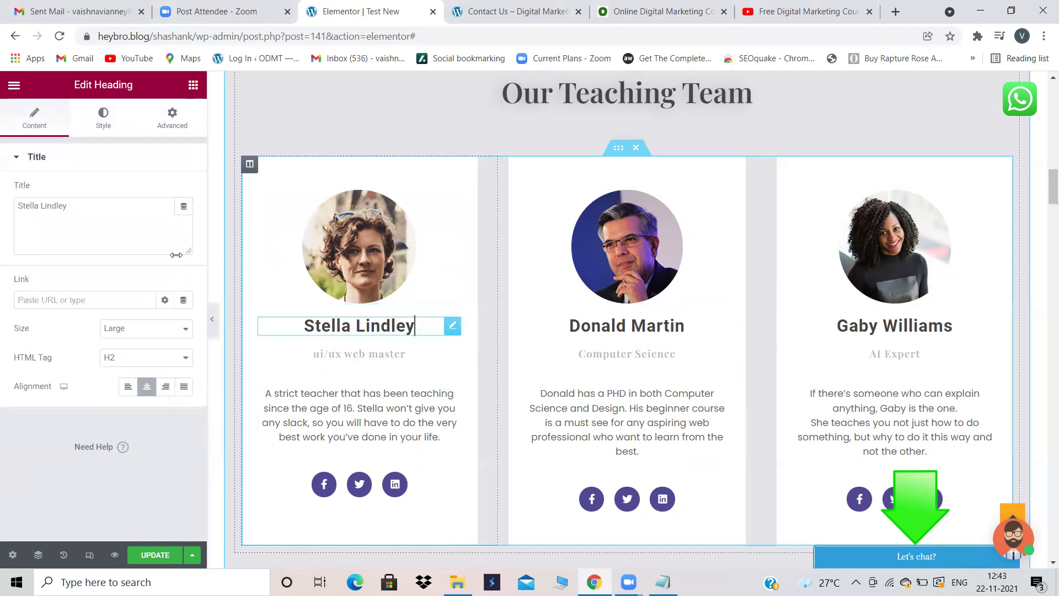
left_click_drag(182, 206, 11, 208)
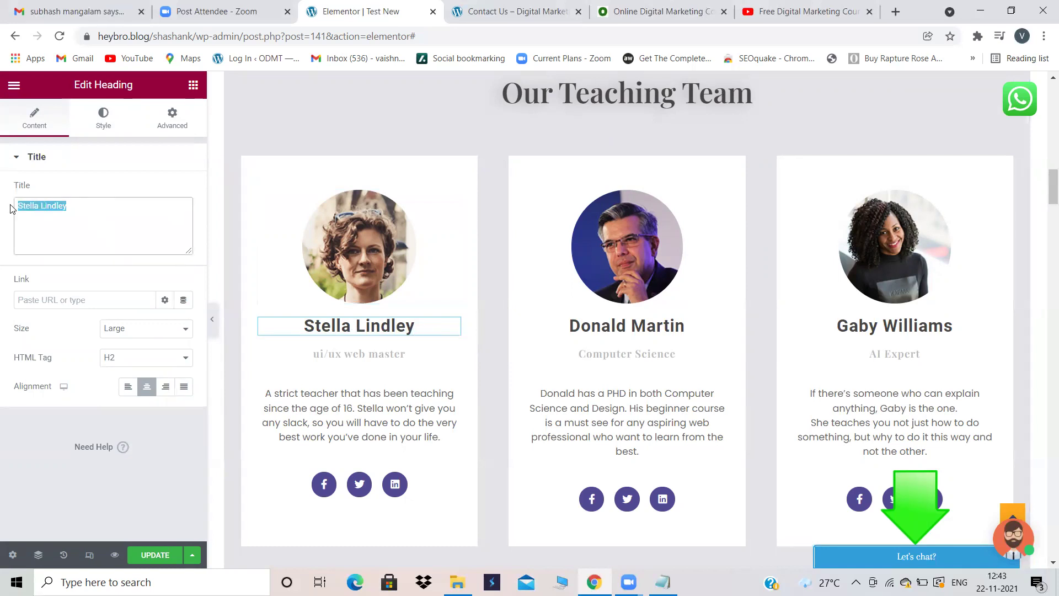
left_click(357, 239)
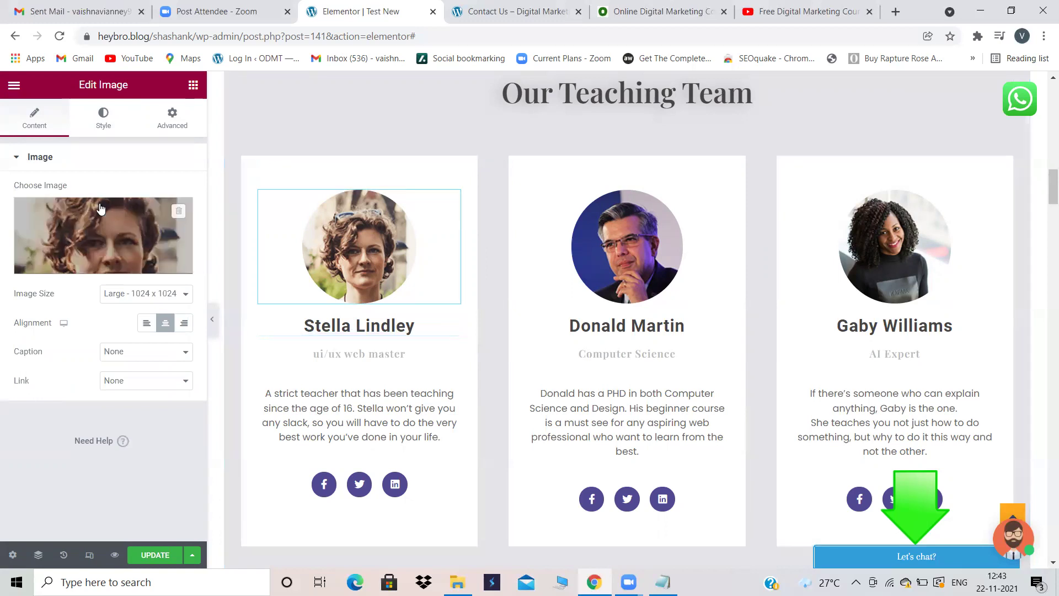
left_click(334, 354)
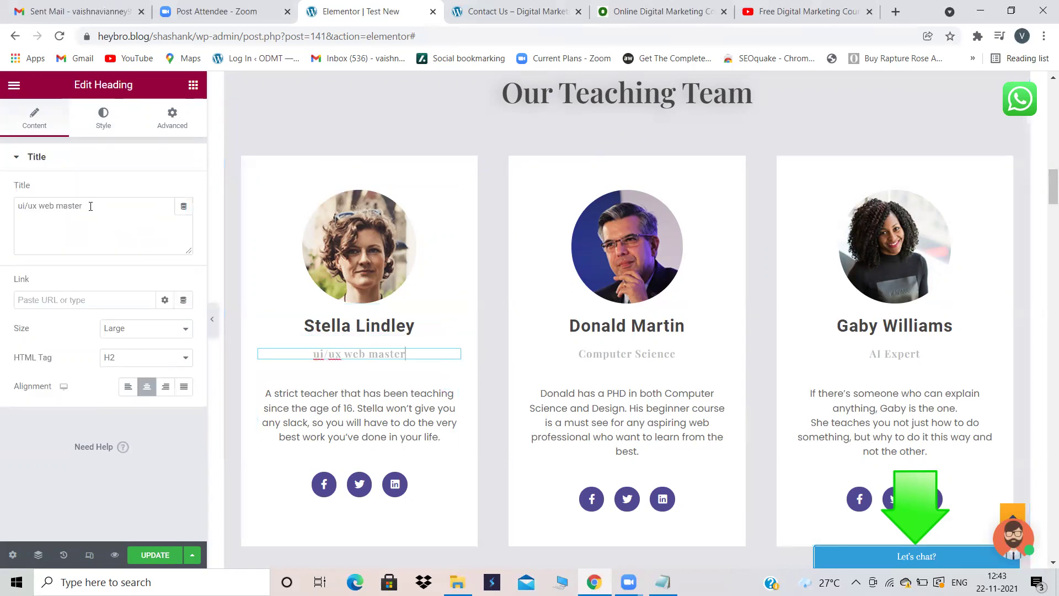
left_click(353, 396)
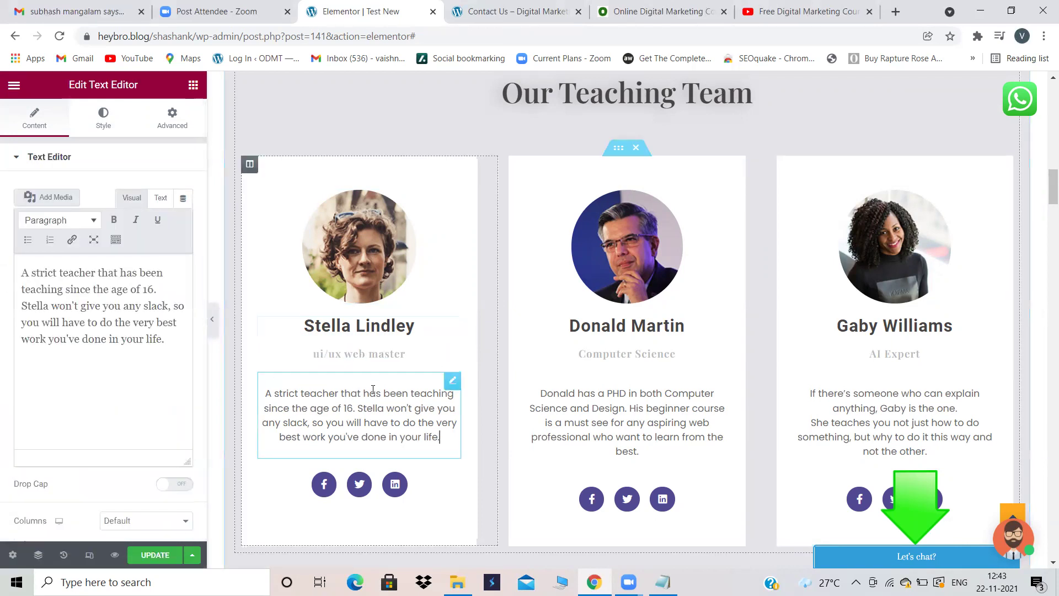
left_click_drag(165, 339, 10, 273)
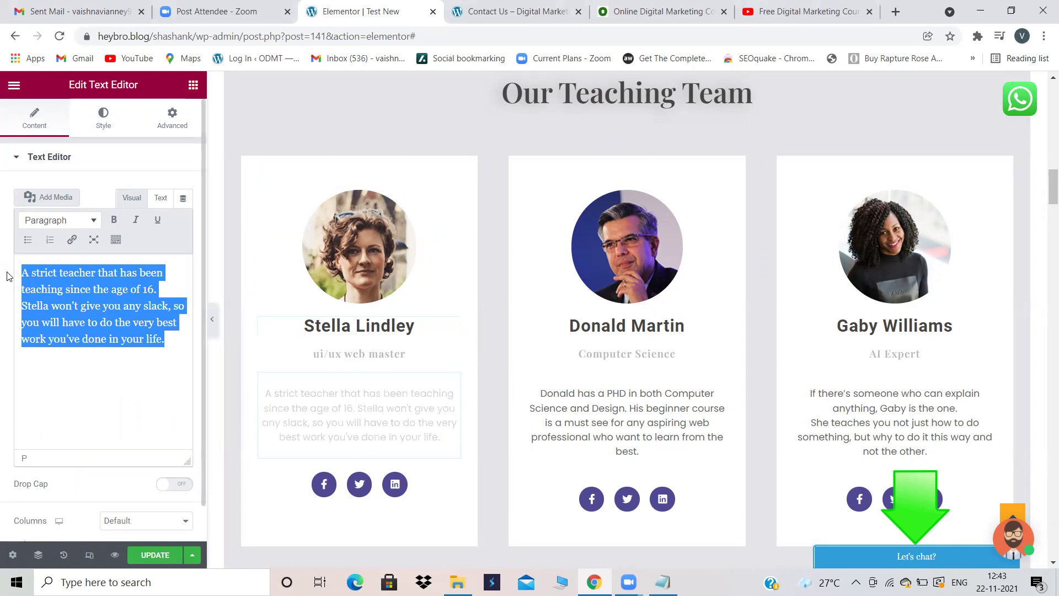
left_click(99, 364)
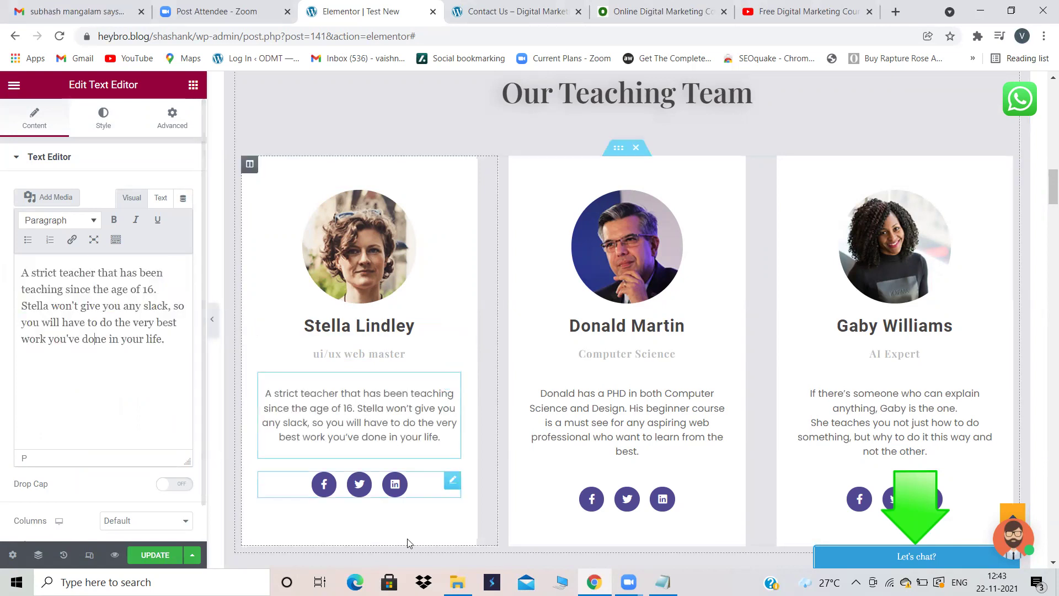
left_click(278, 490)
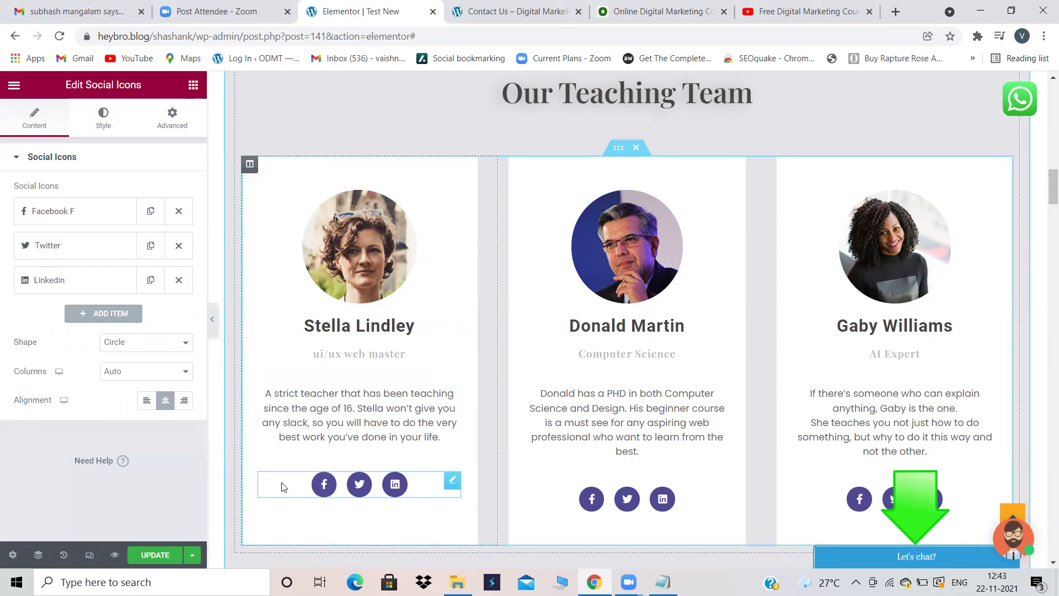
left_click(65, 215)
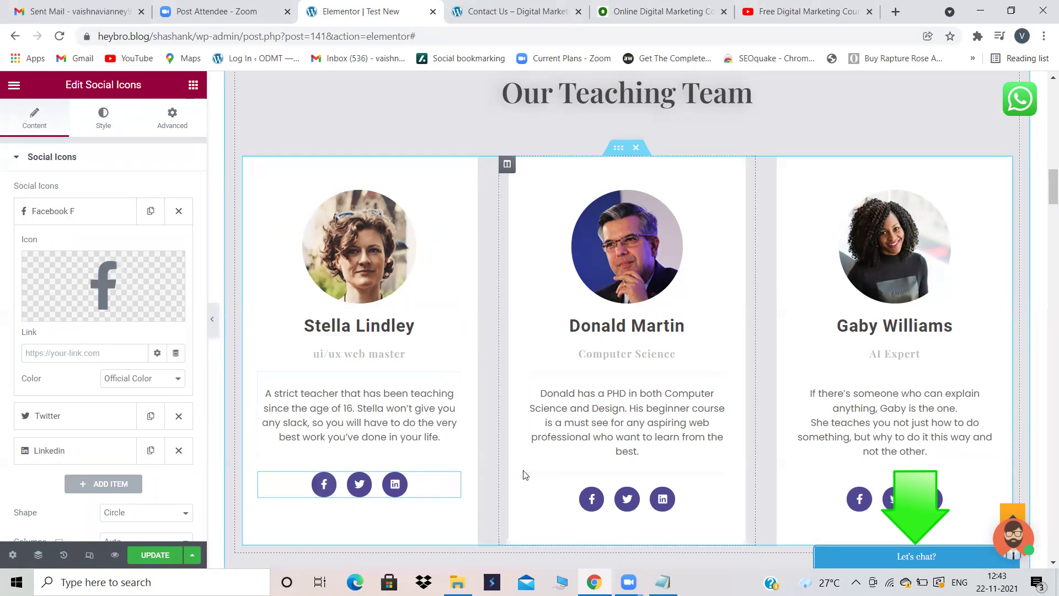
Set the location of the map in the Learn from the very best section to DISUKHNAGAR,HYDERABAD
scroll(495, 480, "down", 10)
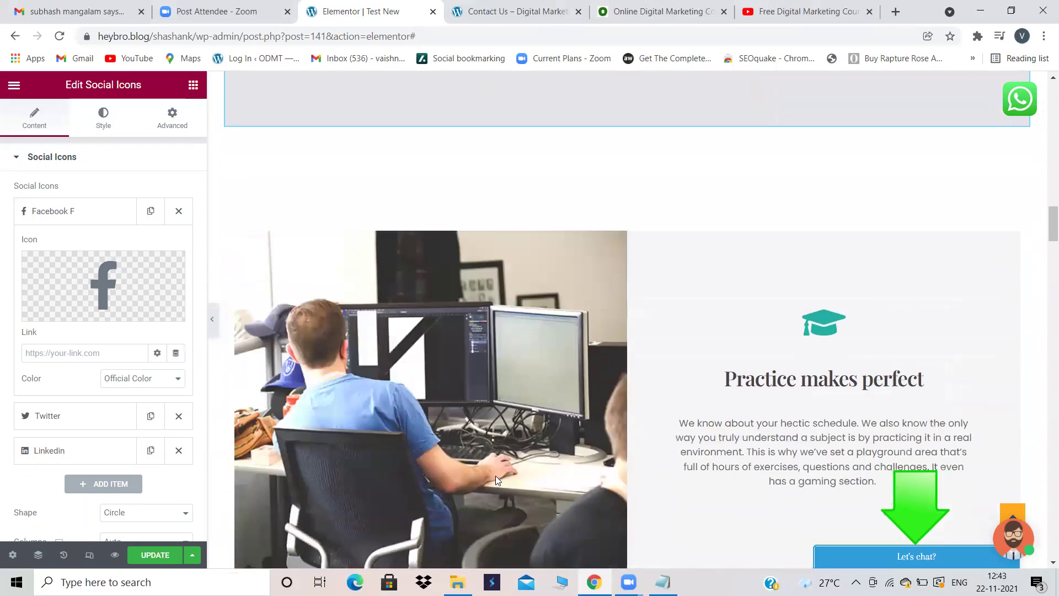
scroll(496, 480, "down", 2)
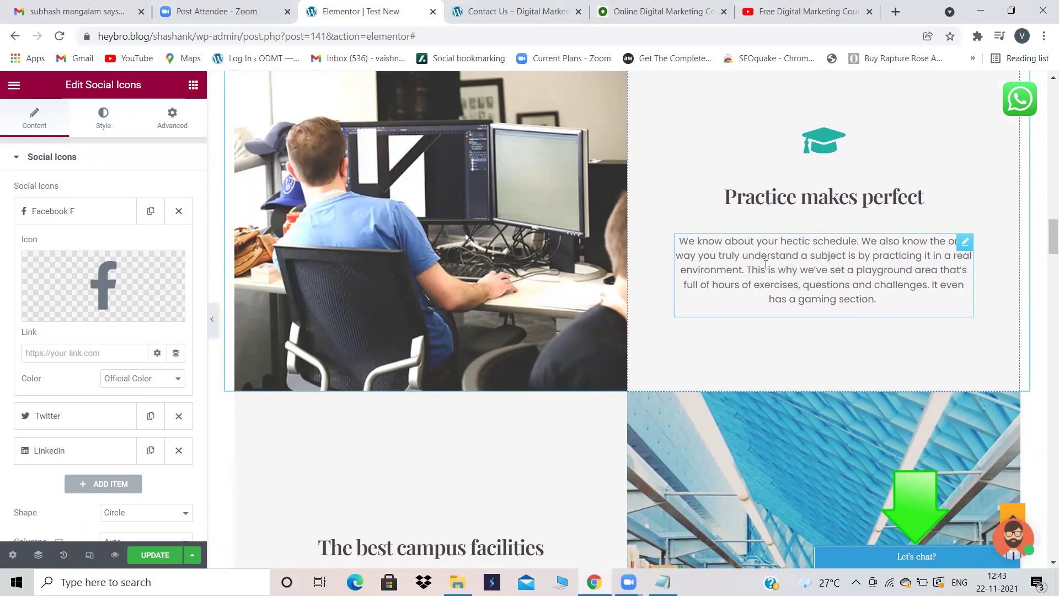
scroll(766, 264, "down", 7)
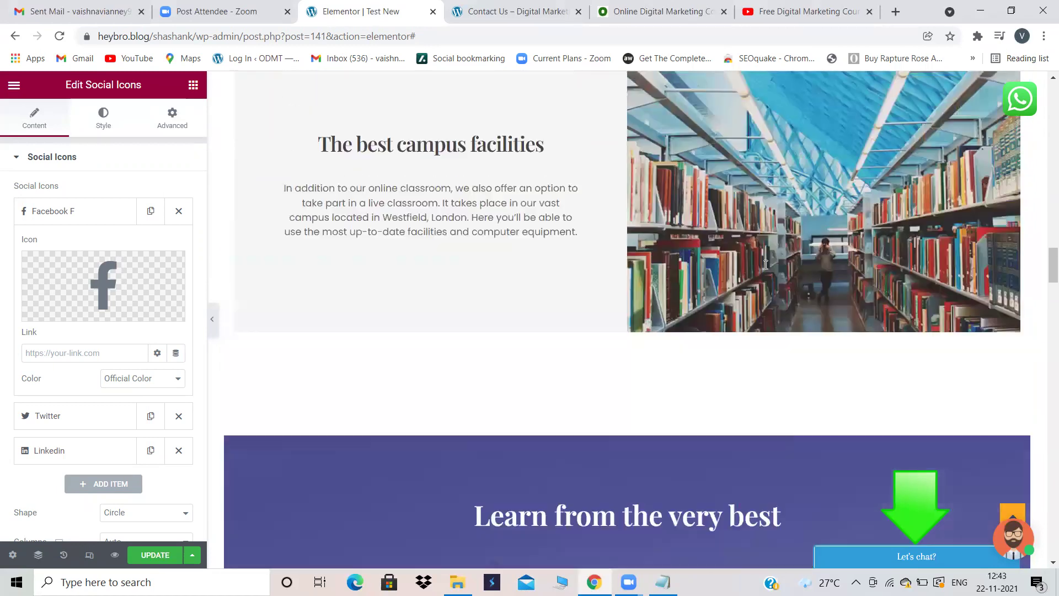
scroll(766, 264, "up", 6)
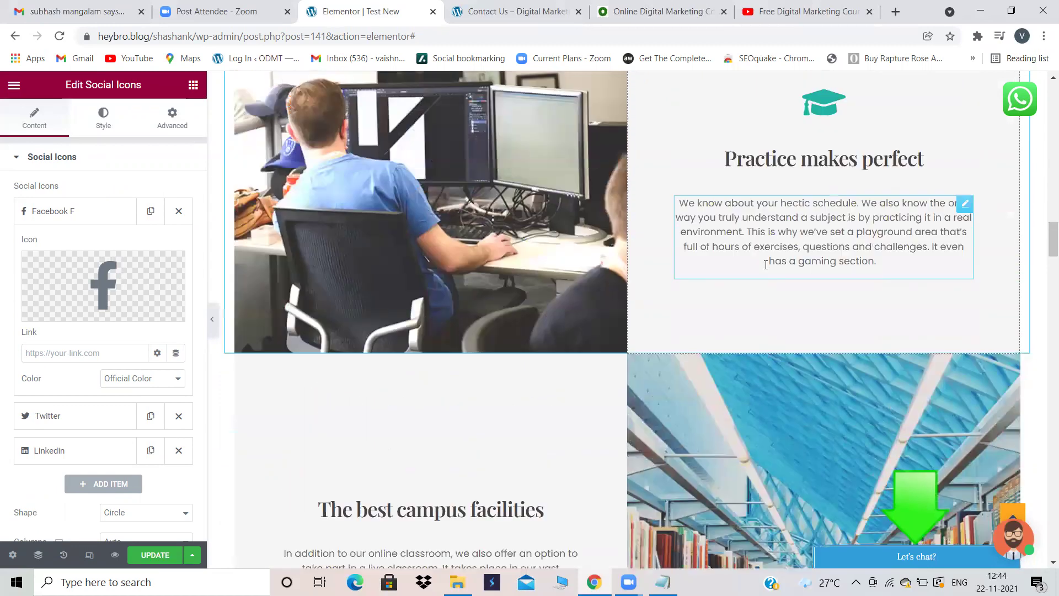
scroll(765, 265, "down", 14)
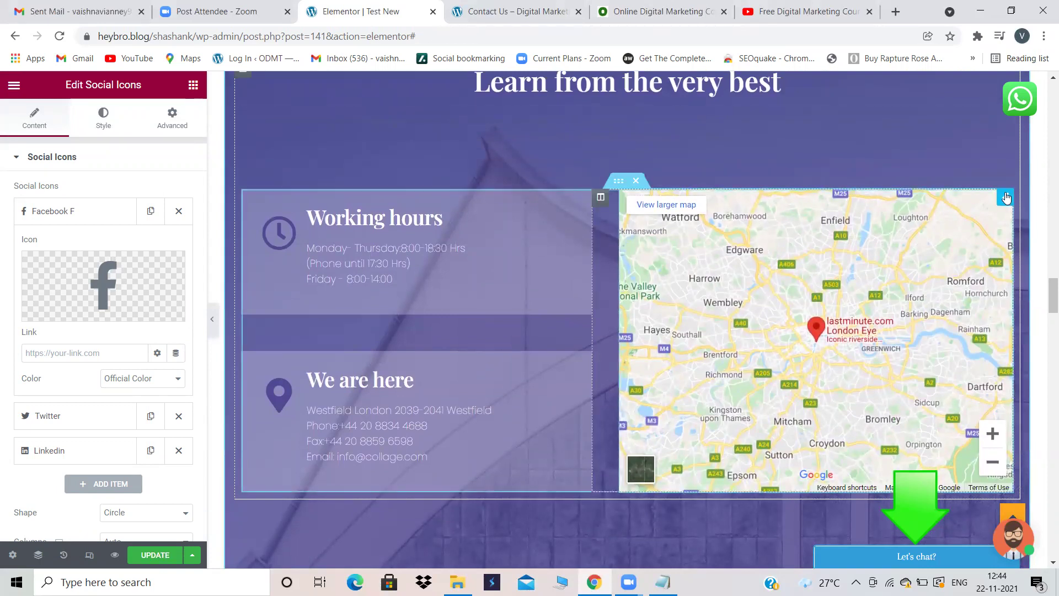
left_click(1006, 197)
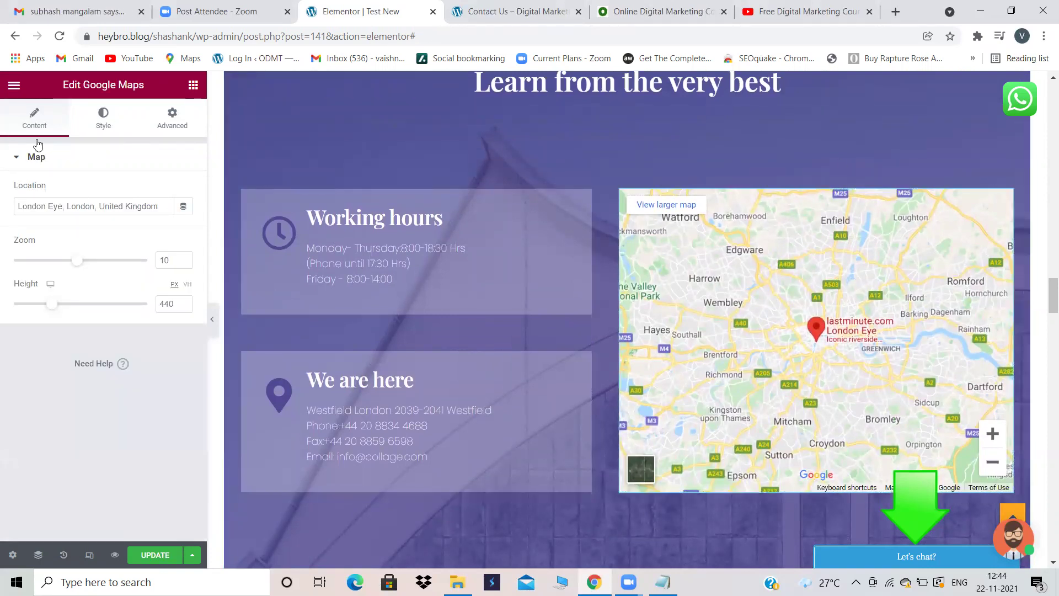
left_click_drag(158, 210, 8, 221)
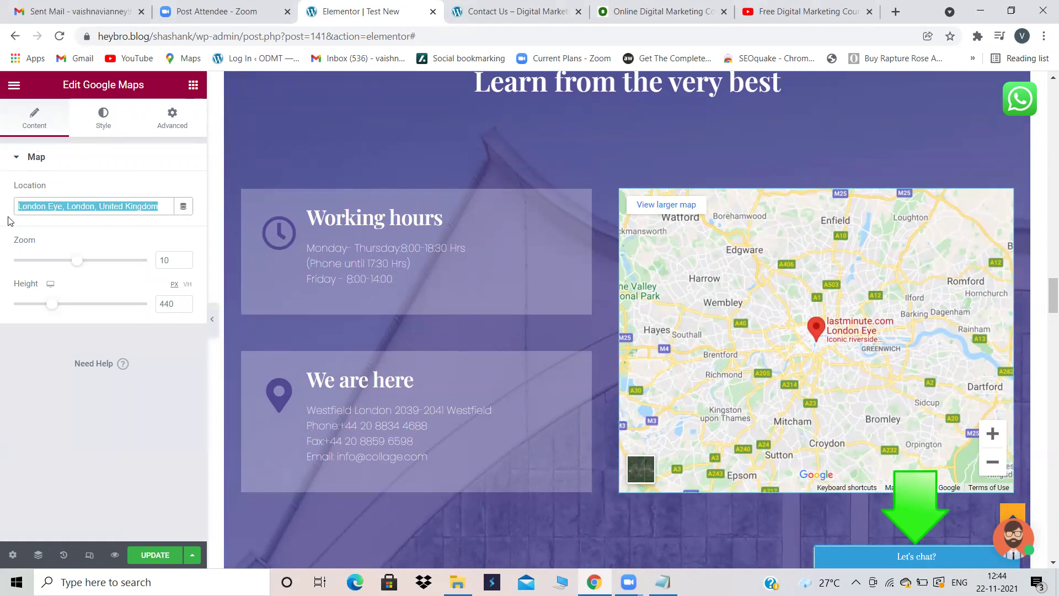
key("BackSpace")
type("DISUL")
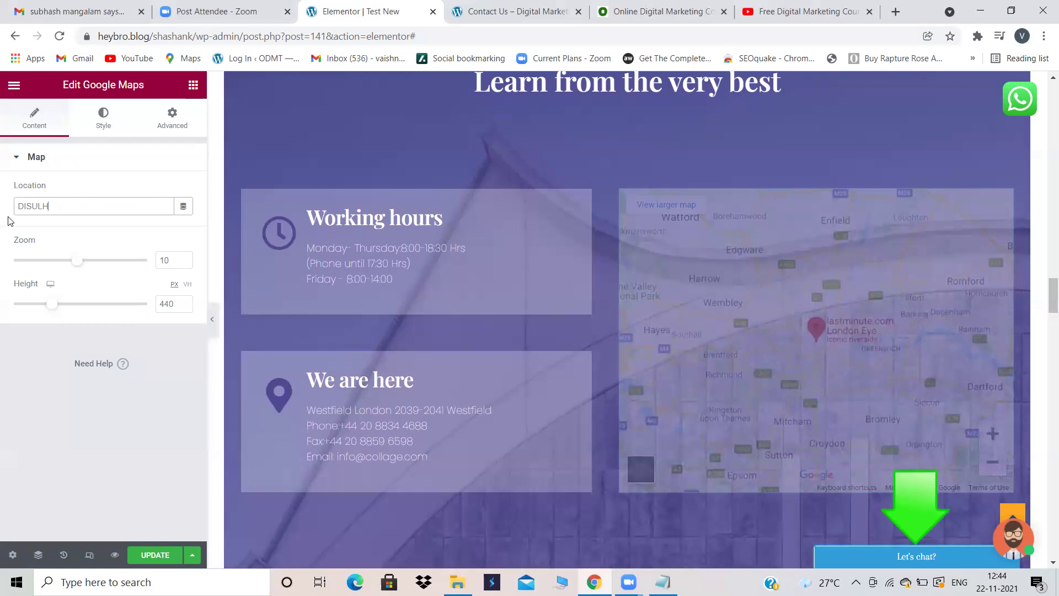
key("BackSpace")
type("KHNAGAR,HYDERABAD")
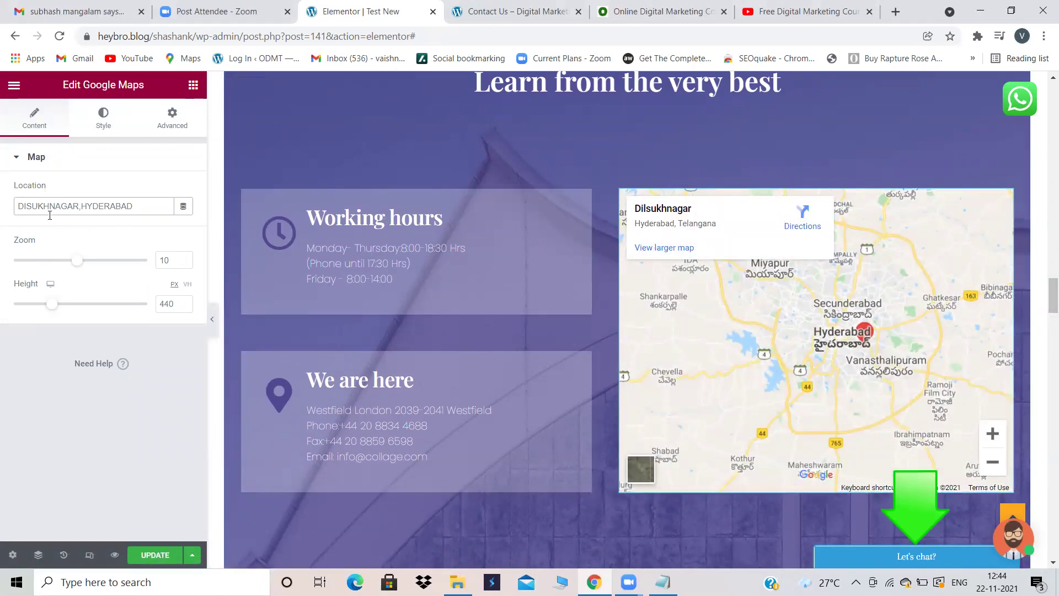
Examine the Working hours icon box, including its available icons and its title
left_click(409, 251)
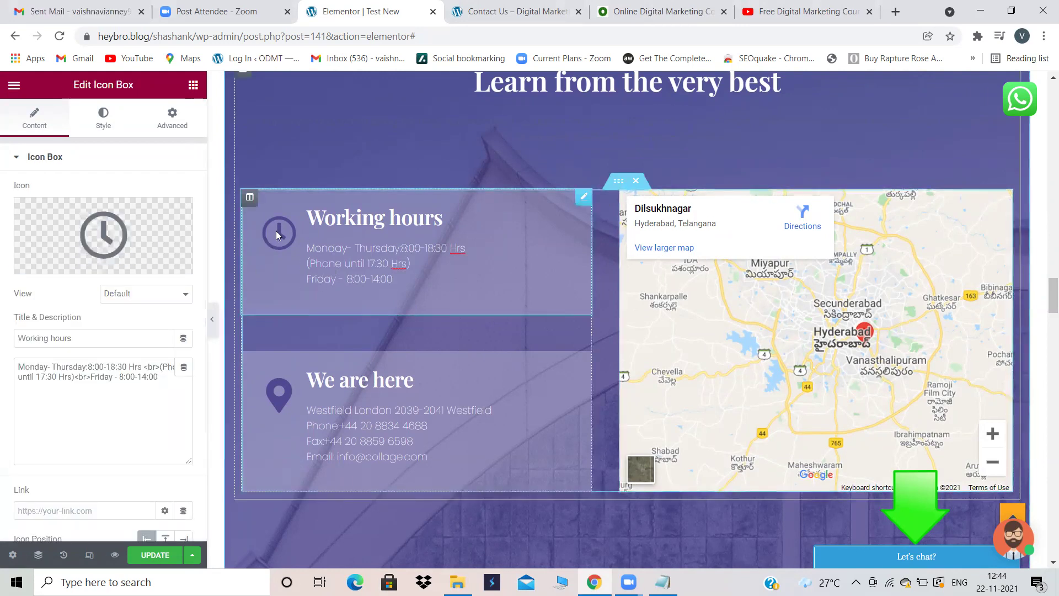
mouse_move(107, 254)
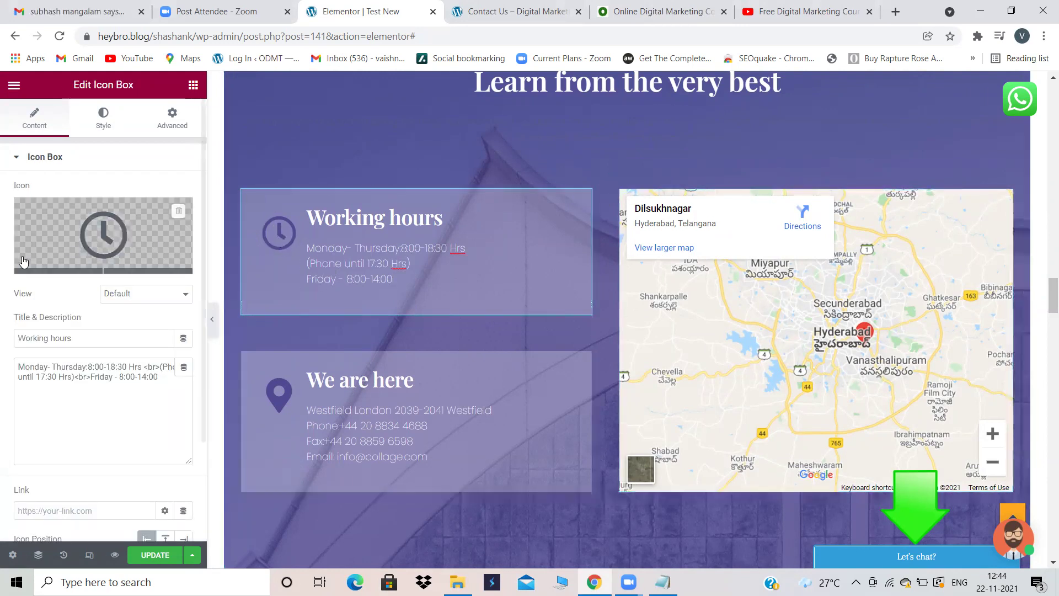
left_click(59, 264)
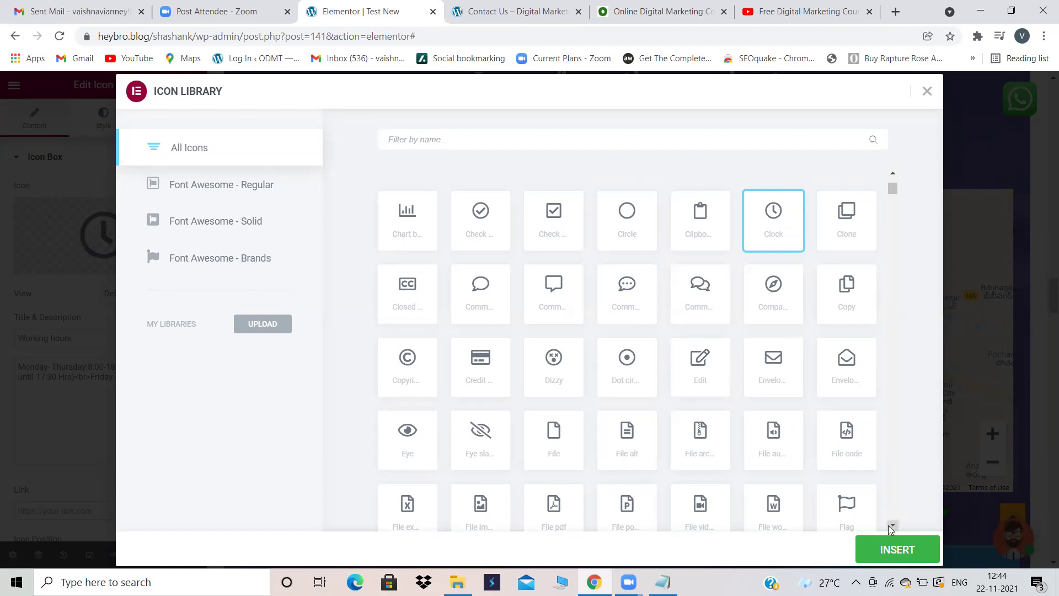
left_click(926, 90)
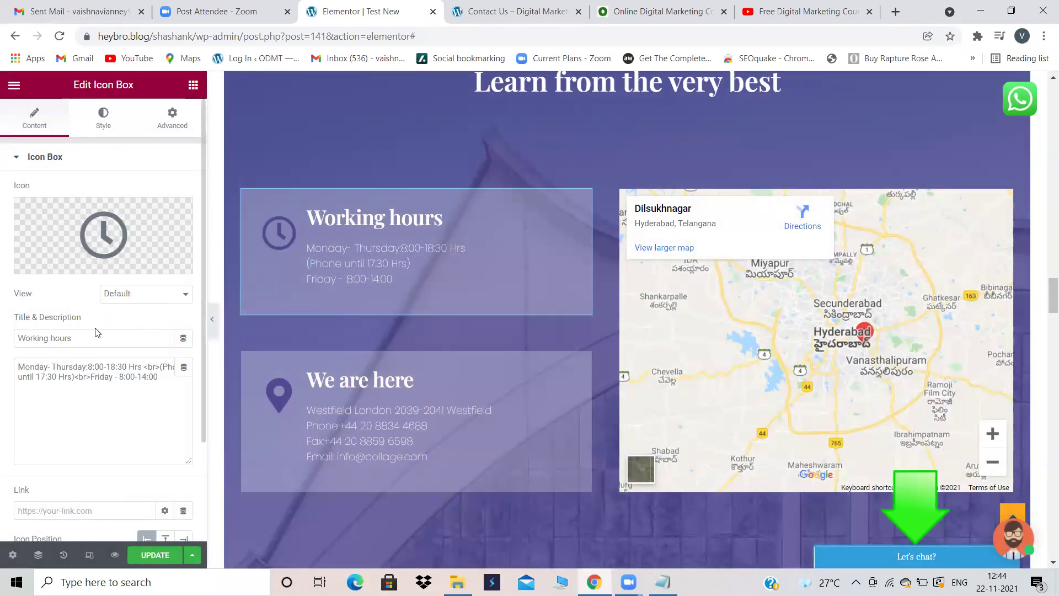
left_click_drag(82, 337, 14, 341)
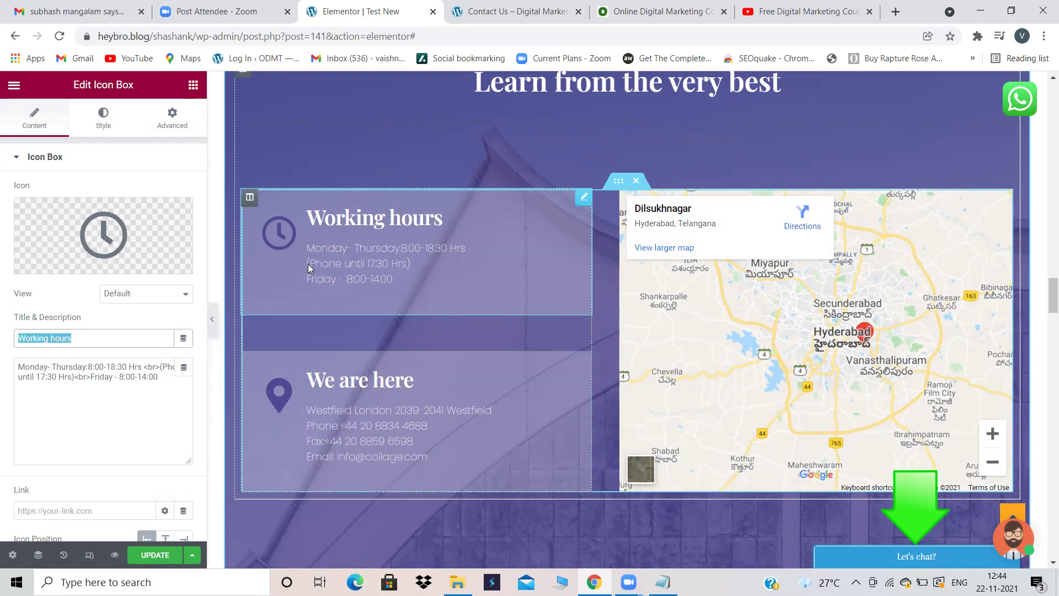
Examine the We are here icon box's icon, title and description with the address, phone, fax and e-mail lines
scroll(98, 384, "down", 2)
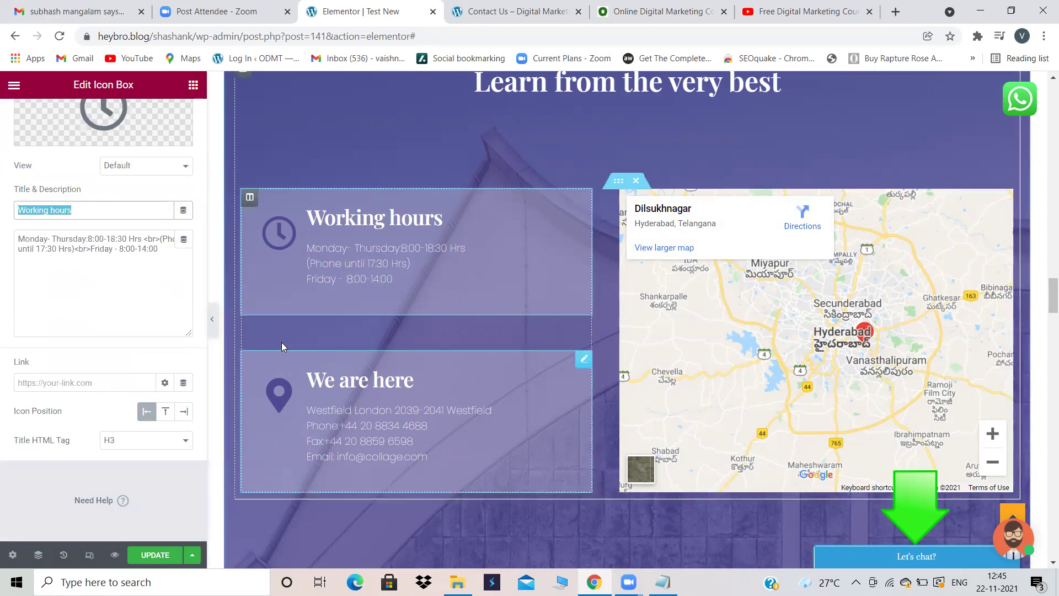
left_click(413, 403)
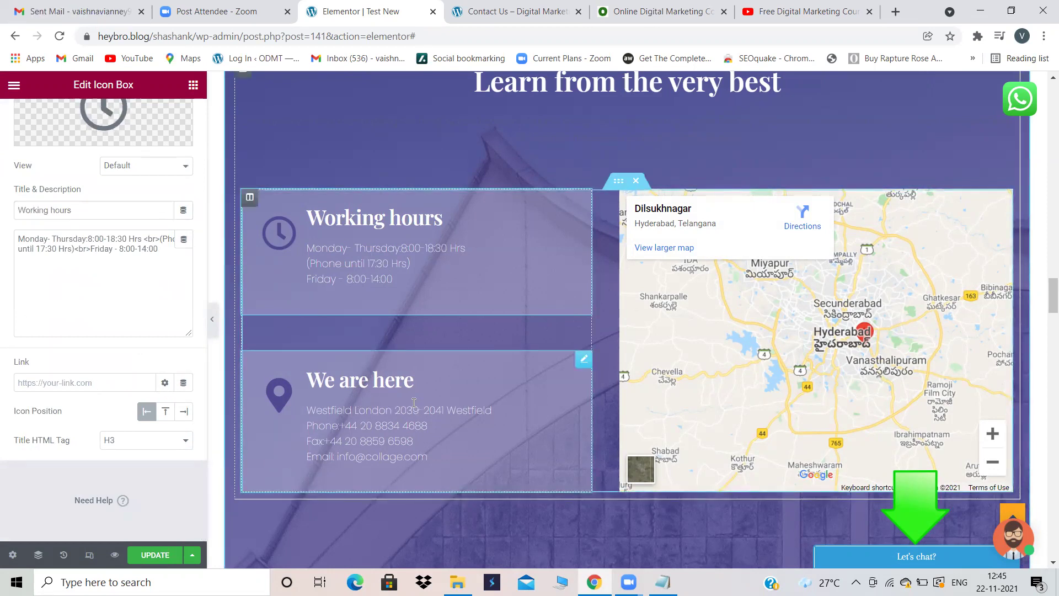
mouse_move(110, 230)
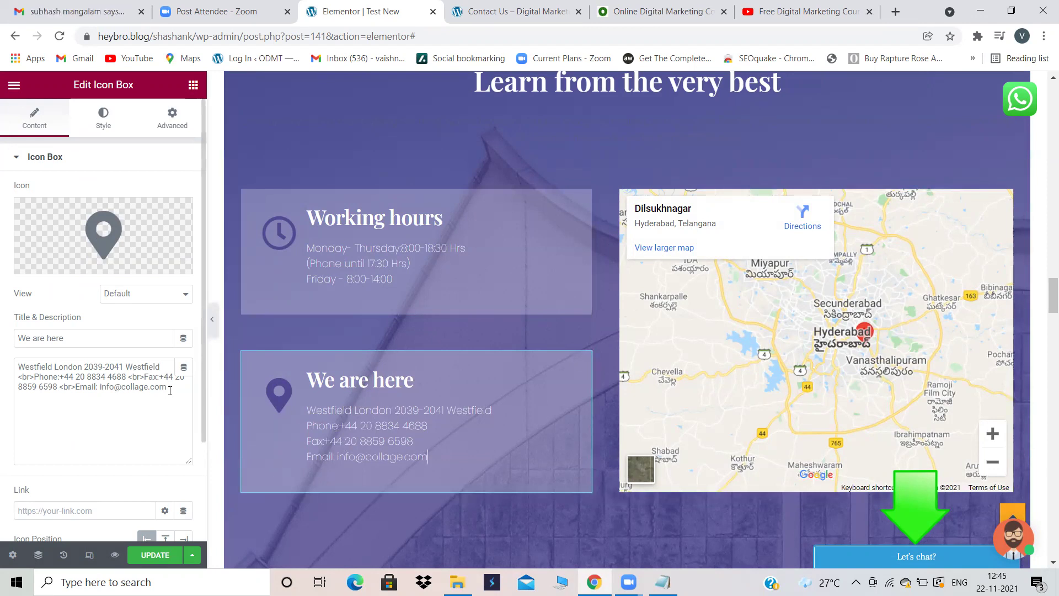
left_click_drag(161, 395, 26, 366)
left_click(118, 431)
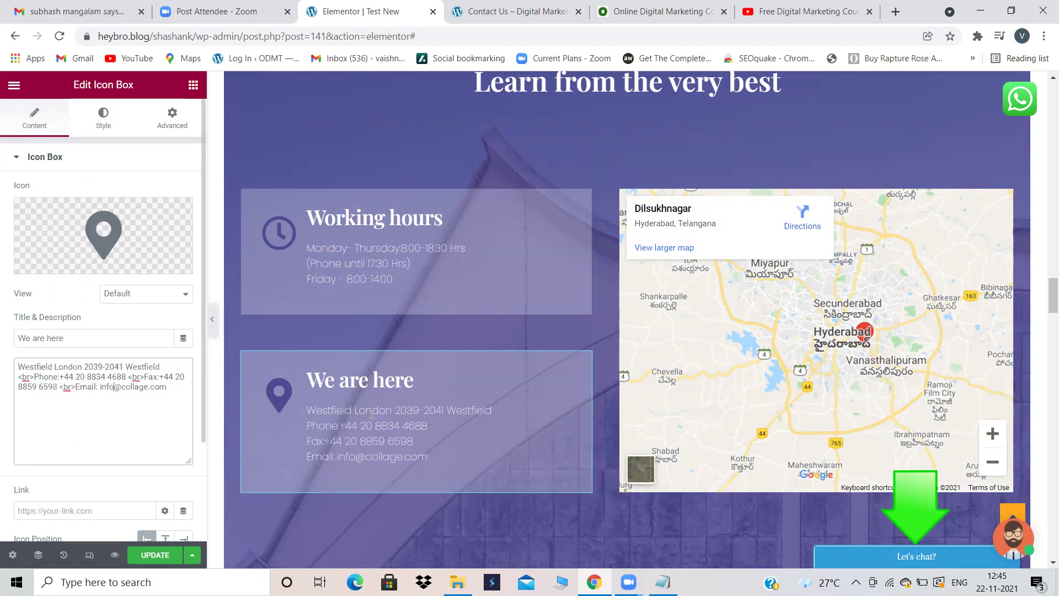
Review the page from the Online Digital Marketing Training banner down to the repeated How to Make a Website and Who is it for? sections
scroll(397, 416, "down", 8)
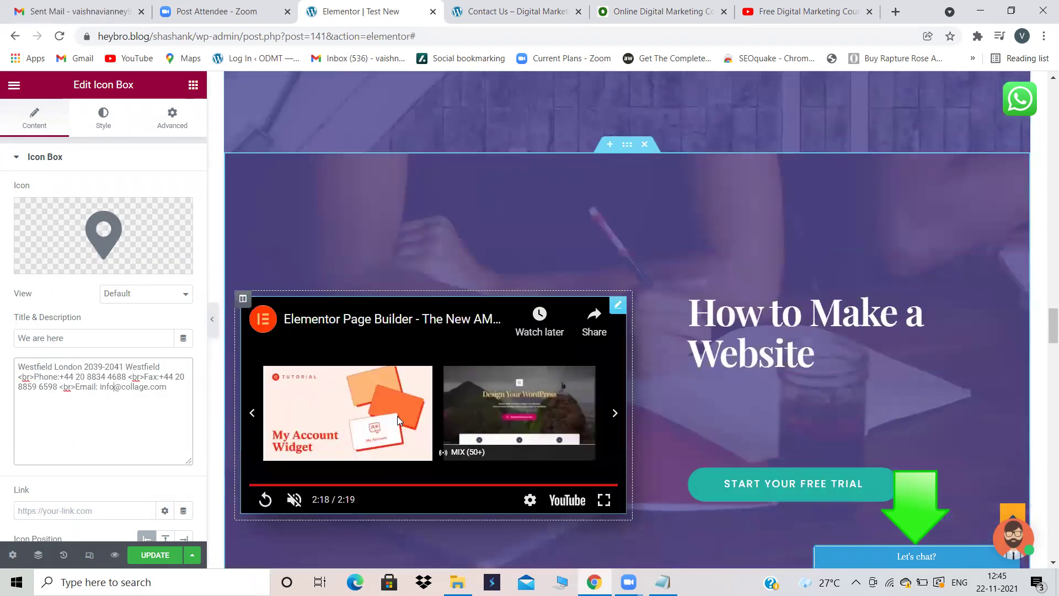
scroll(397, 416, "up", 1)
scroll(397, 416, "down", 5)
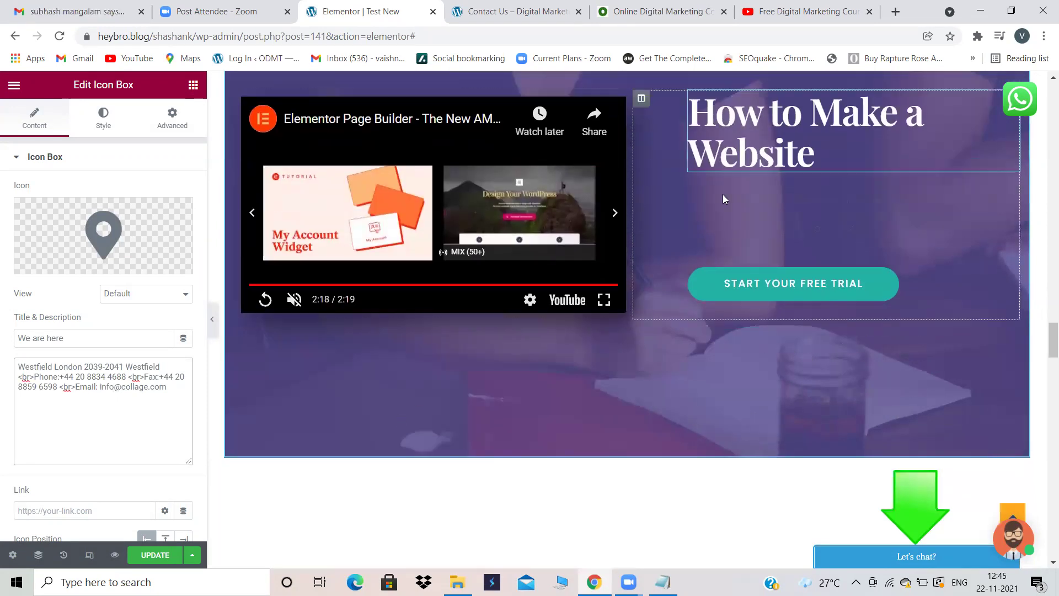
scroll(546, 405, "down", 12)
scroll(546, 404, "up", 15)
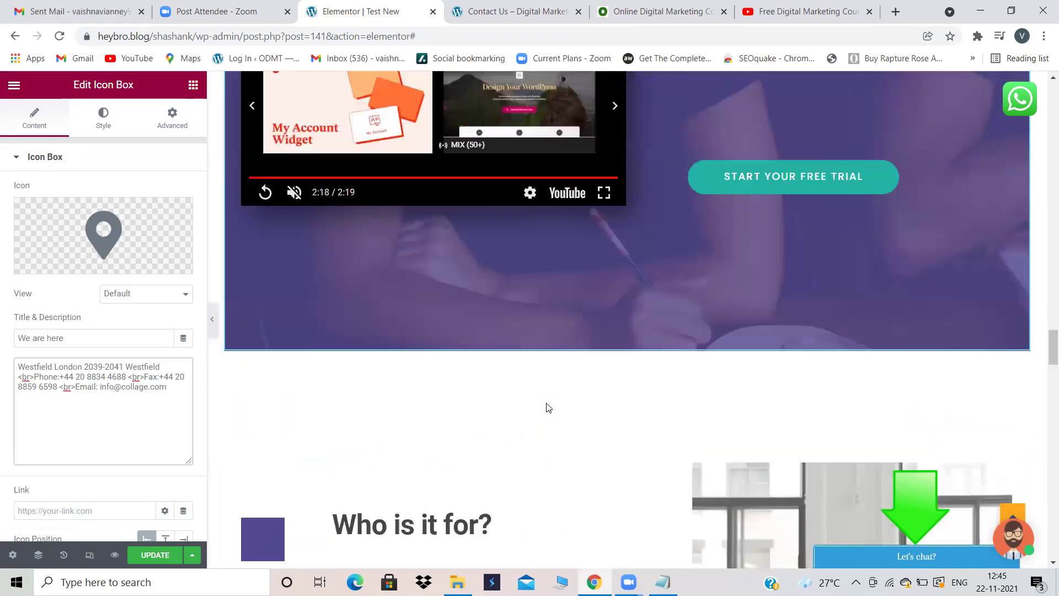
scroll(546, 403, "up", 20)
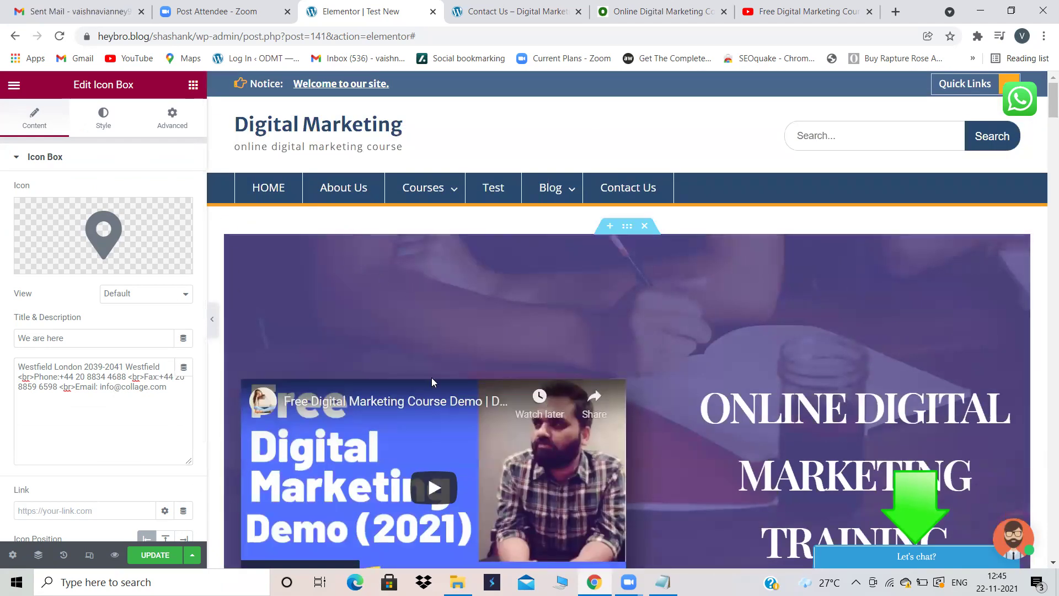
left_click(804, 452)
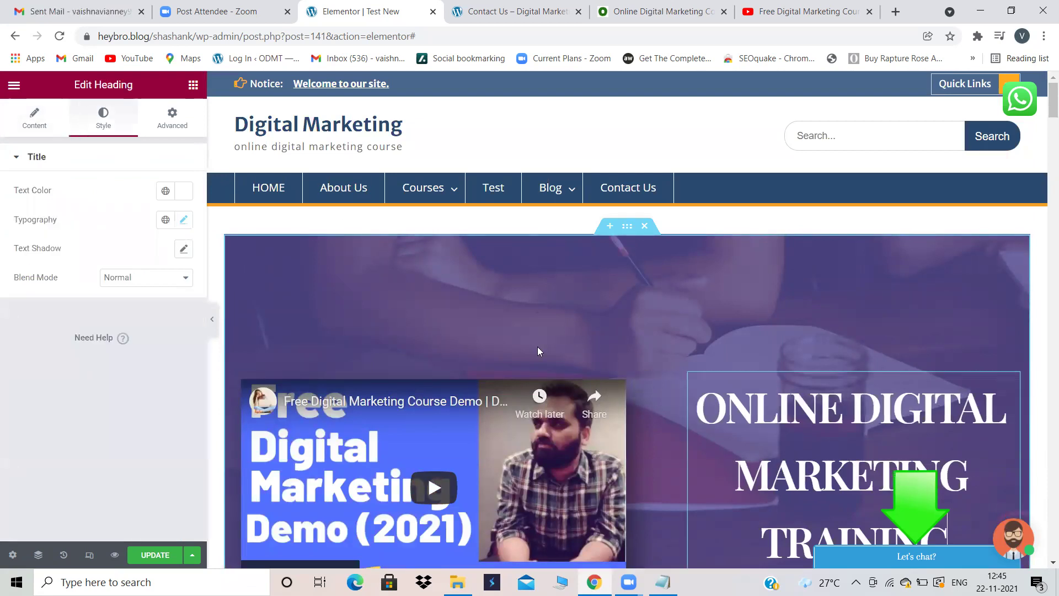
scroll(658, 357, "down", 15)
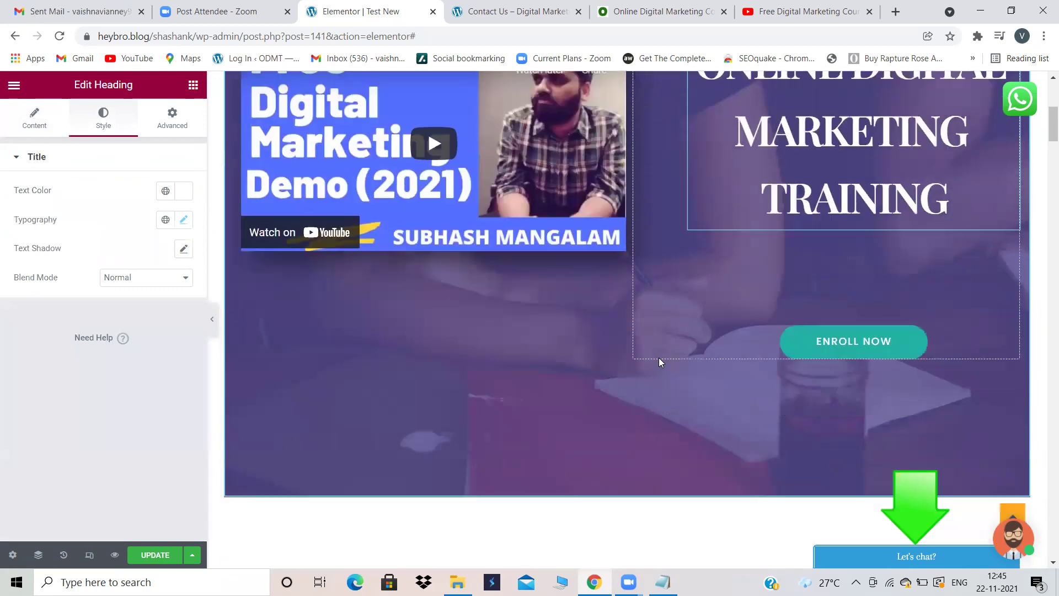
scroll(659, 358, "down", 12)
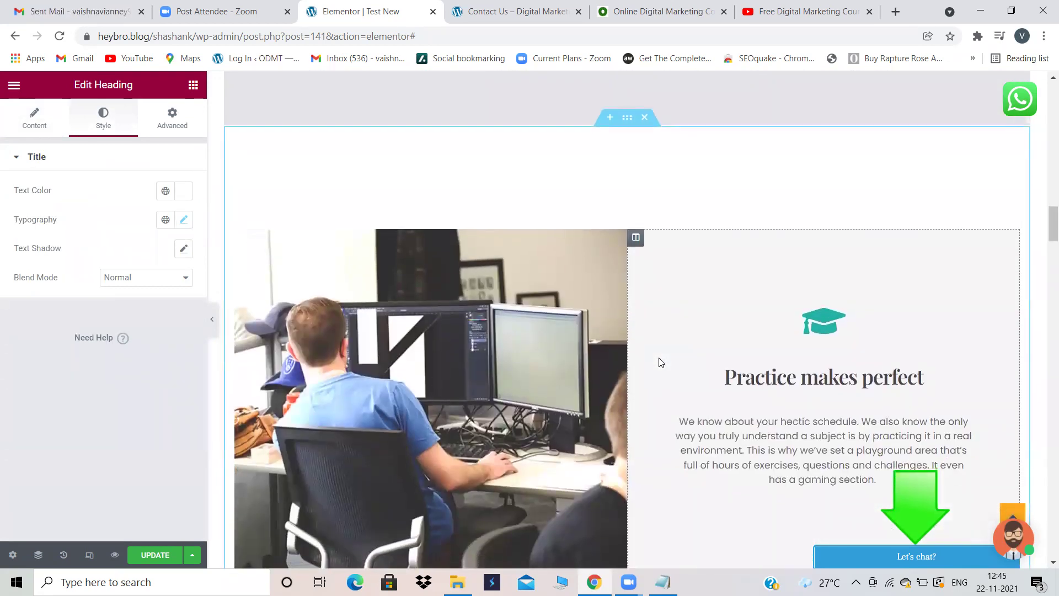
scroll(661, 362, "down", 15)
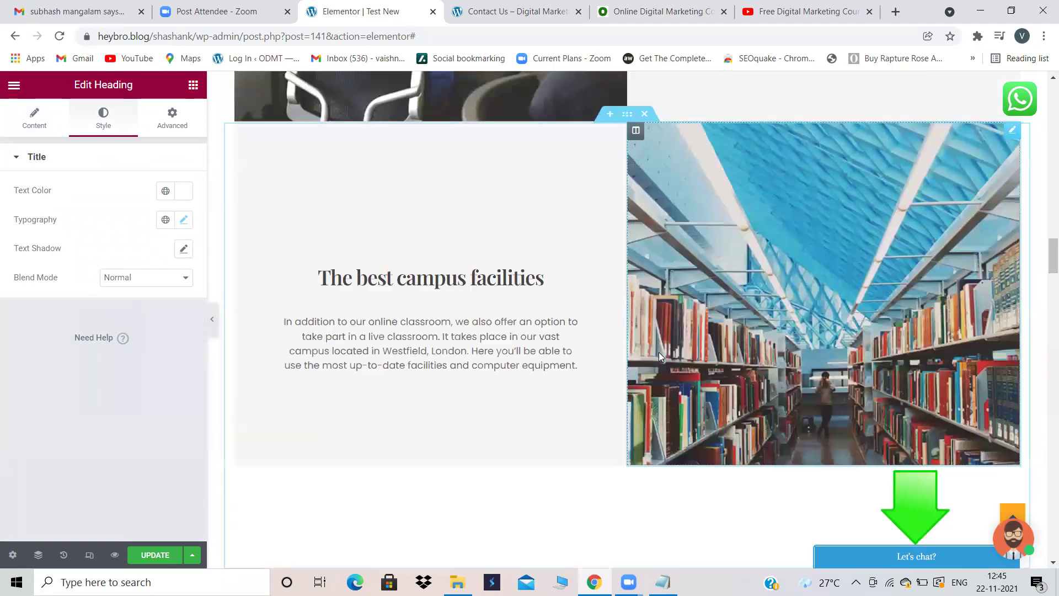
scroll(659, 353, "down", 20)
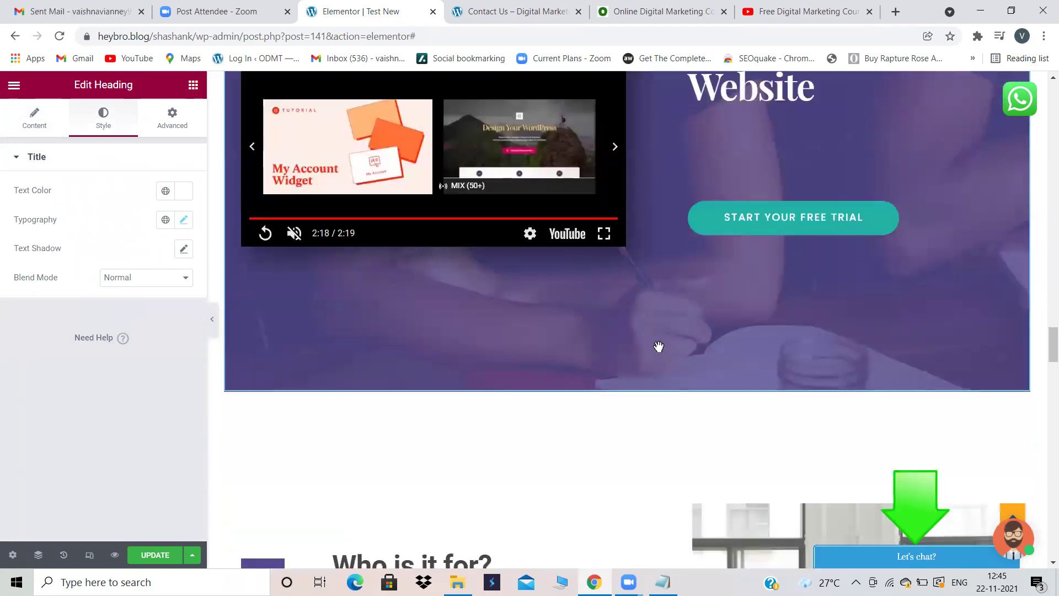
Delete the duplicate How to Make a Website video section below the Hyderabad map section
scroll(659, 347, "up", 10)
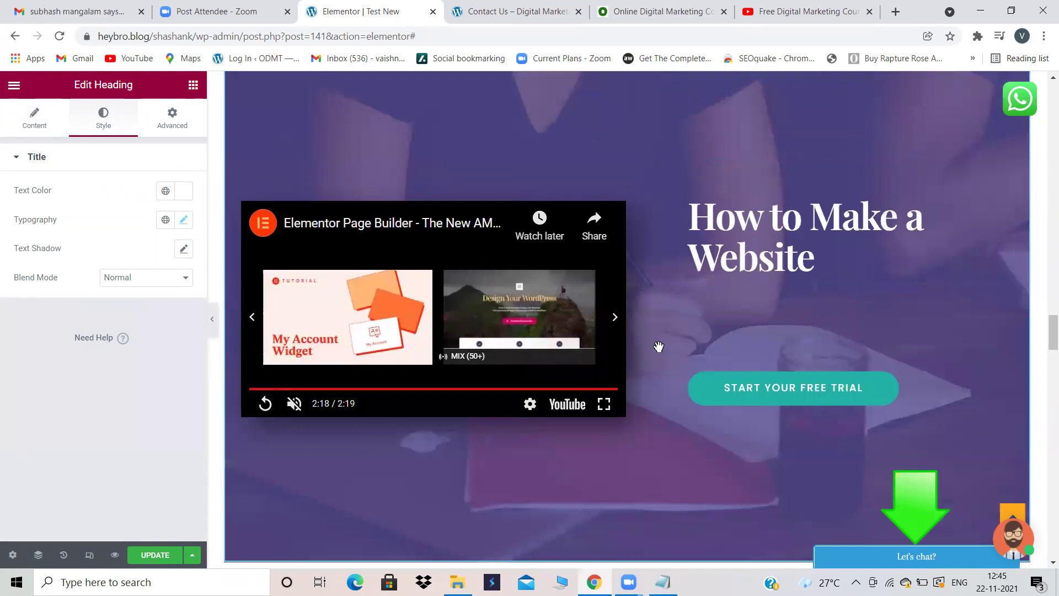
scroll(658, 346, "up", 1)
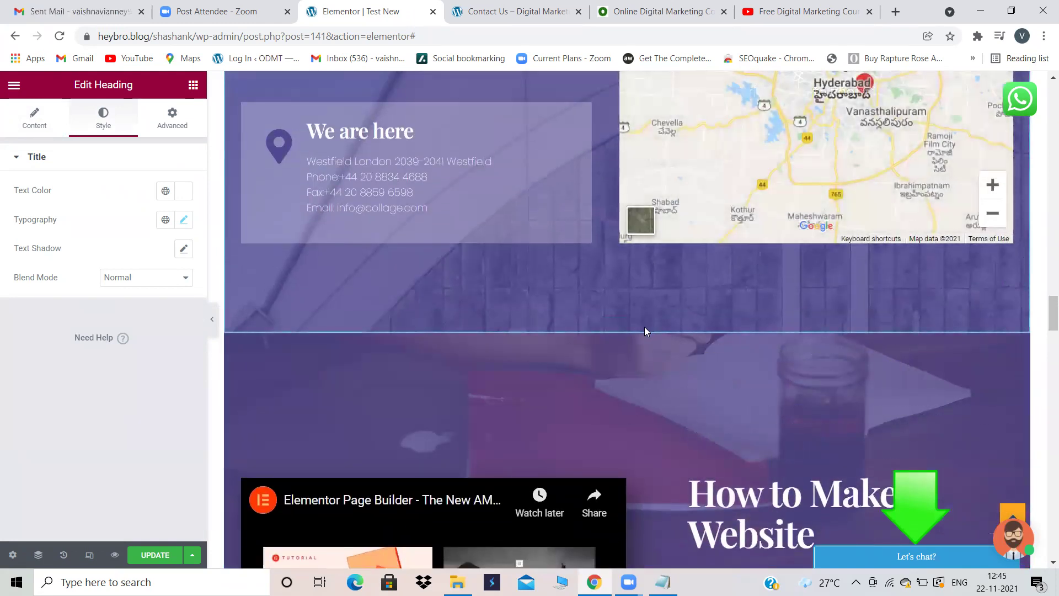
left_click(643, 326)
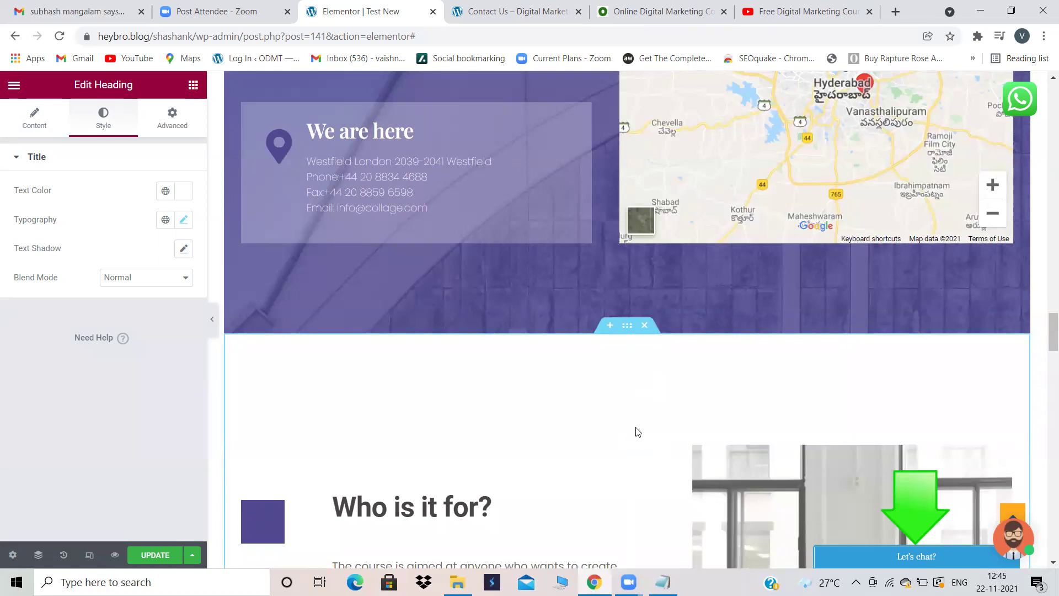
Add a single-column section at the end of the page and place a Shortcode widget in it
scroll(604, 468, "down", 9)
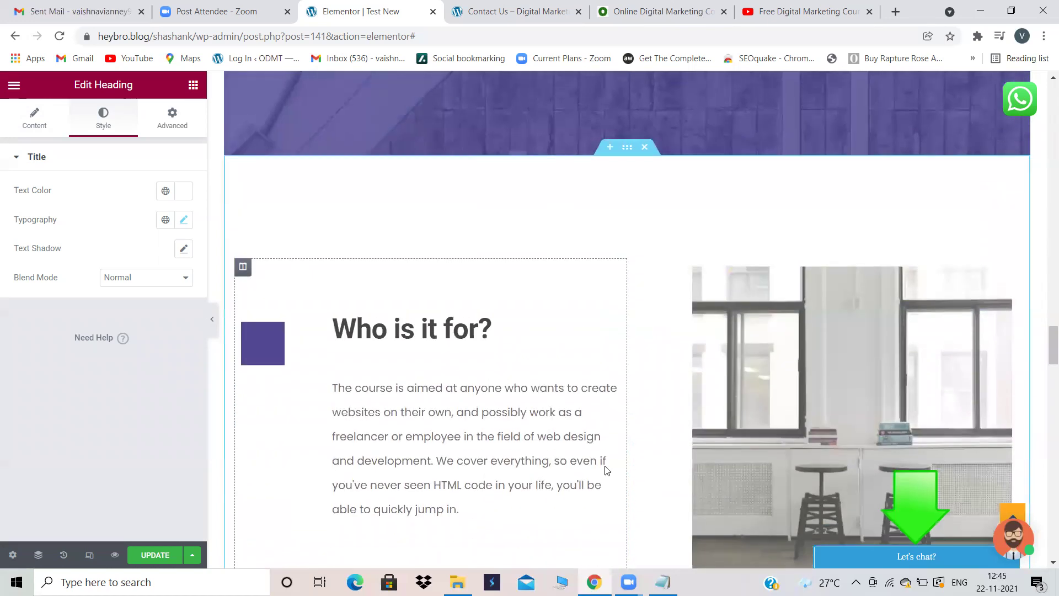
scroll(604, 466, "down", 15)
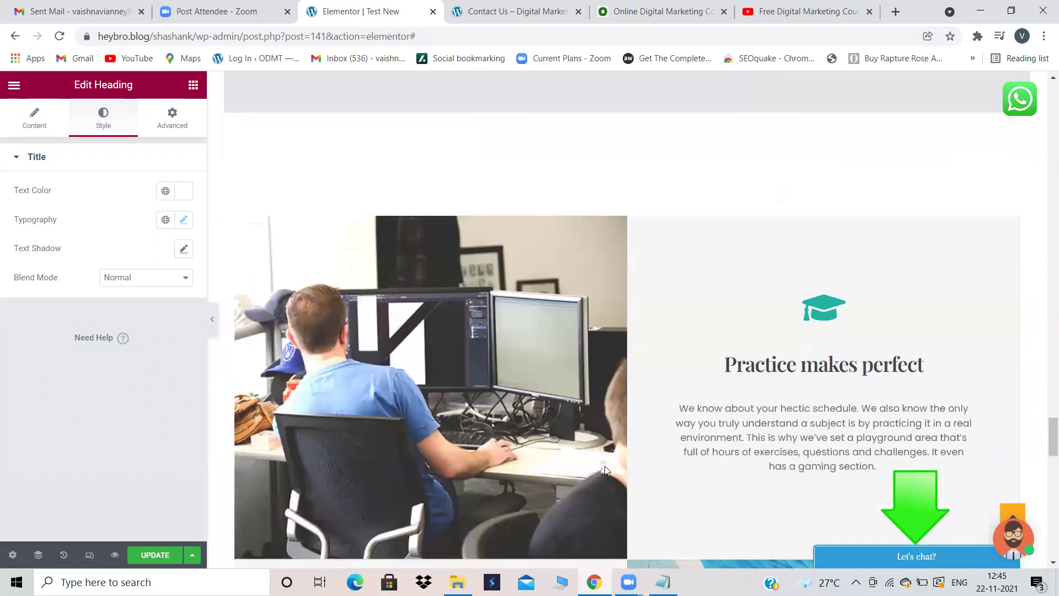
scroll(604, 465, "down", 9)
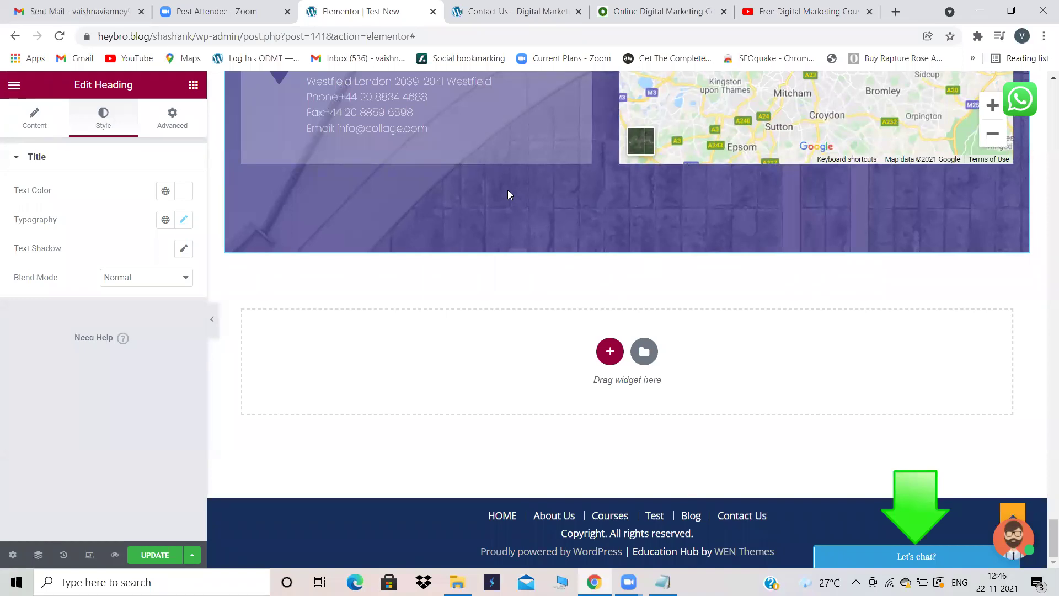
left_click(609, 354)
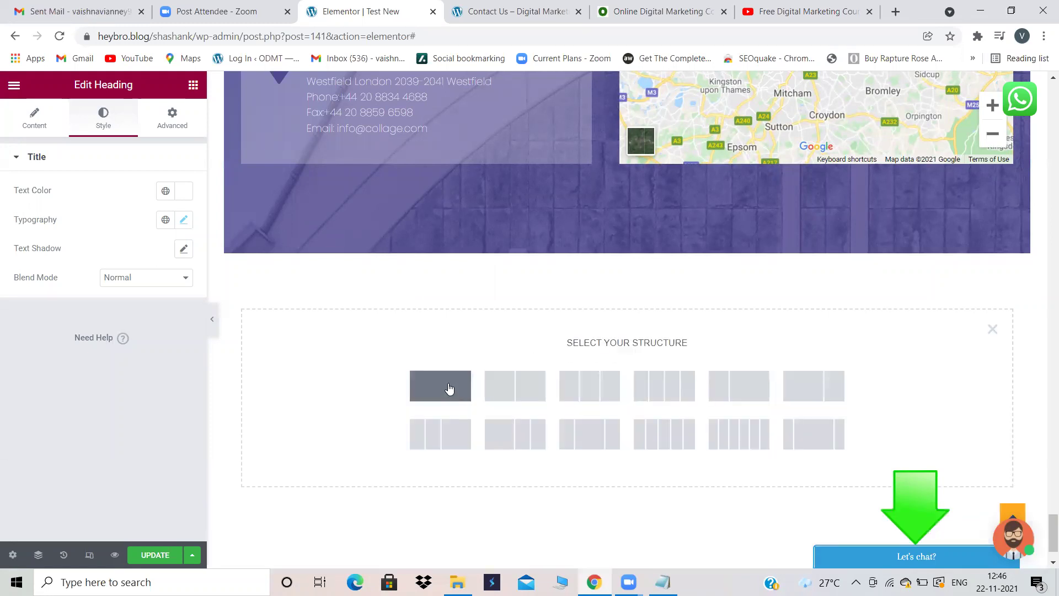
left_click(449, 387)
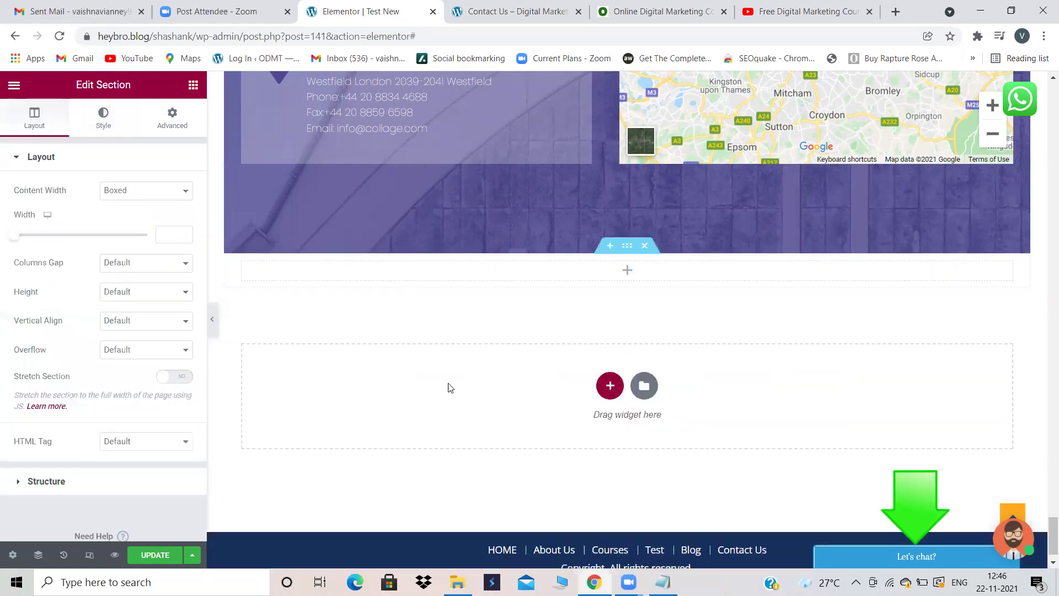
left_click(193, 84)
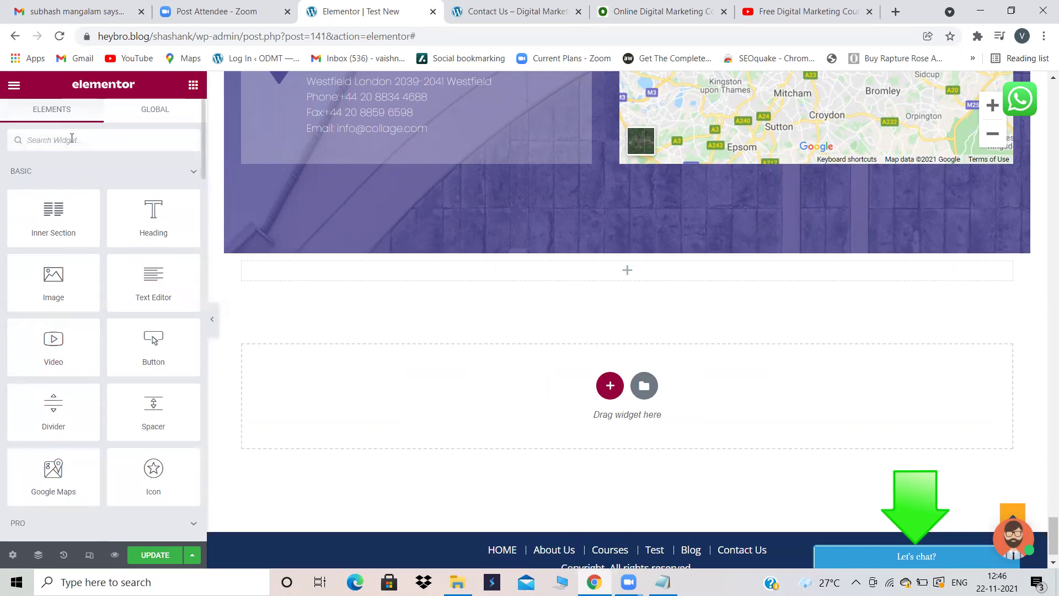
type("SHORT")
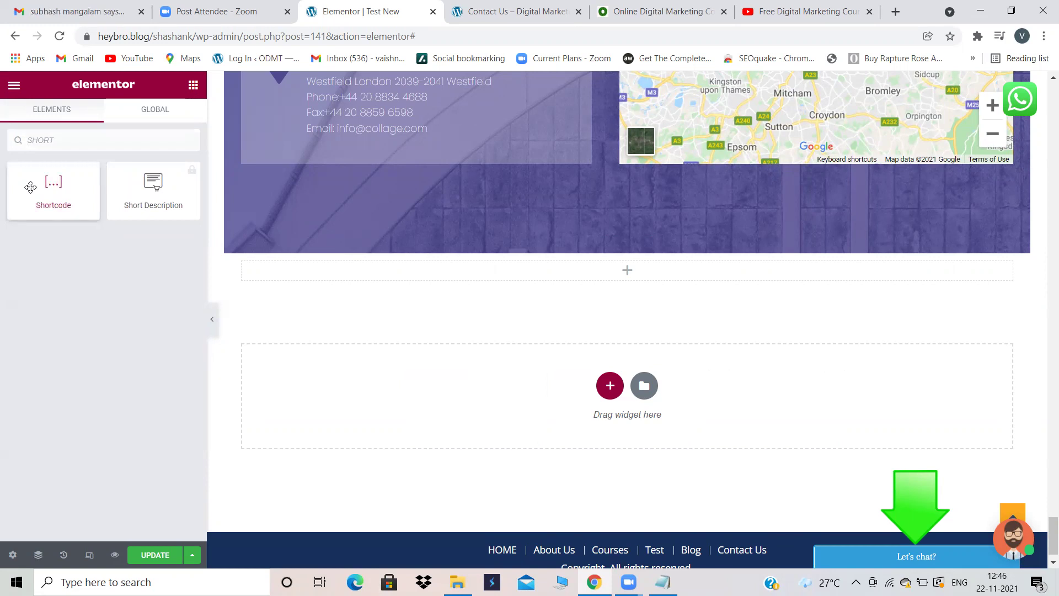
left_click_drag(31, 187, 426, 285)
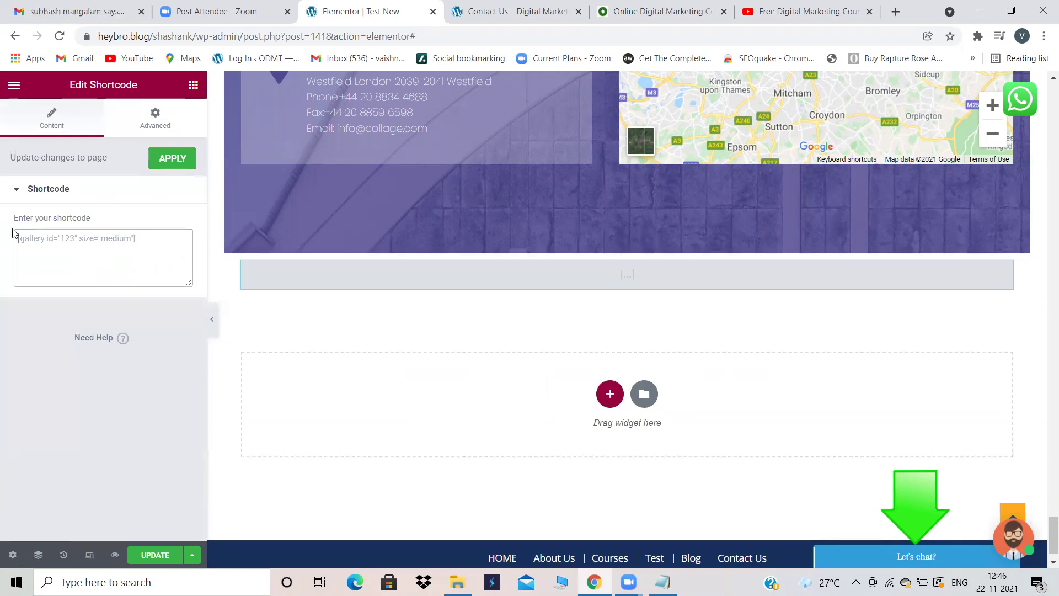
Dismiss the newsletter popup on the site's Contact Us page, examine its contact form, and return to the Shortcode widget's input
left_click(529, 6)
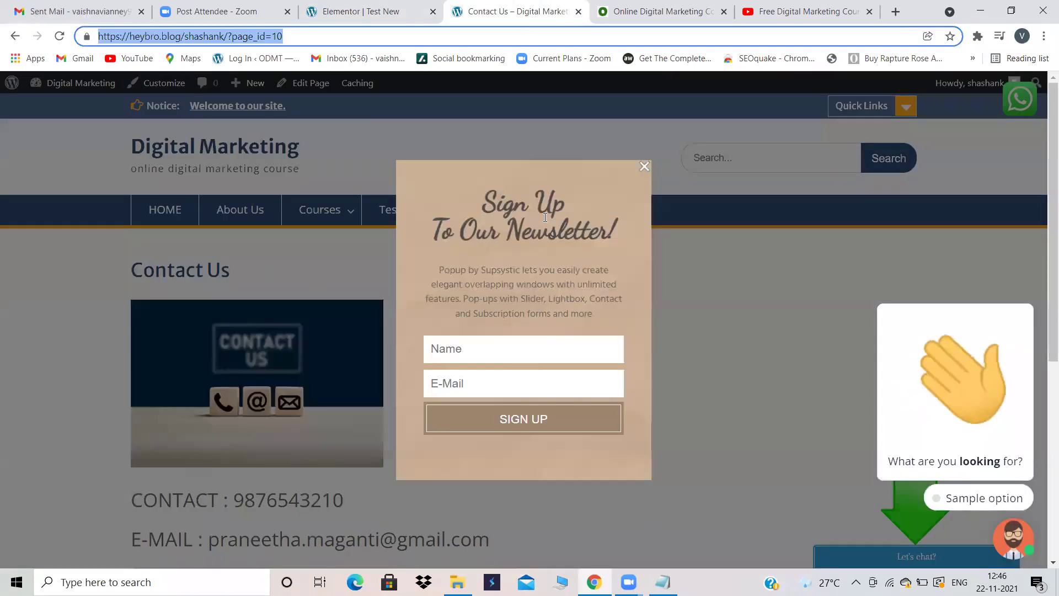
left_click(644, 165)
scroll(489, 339, "down", 5)
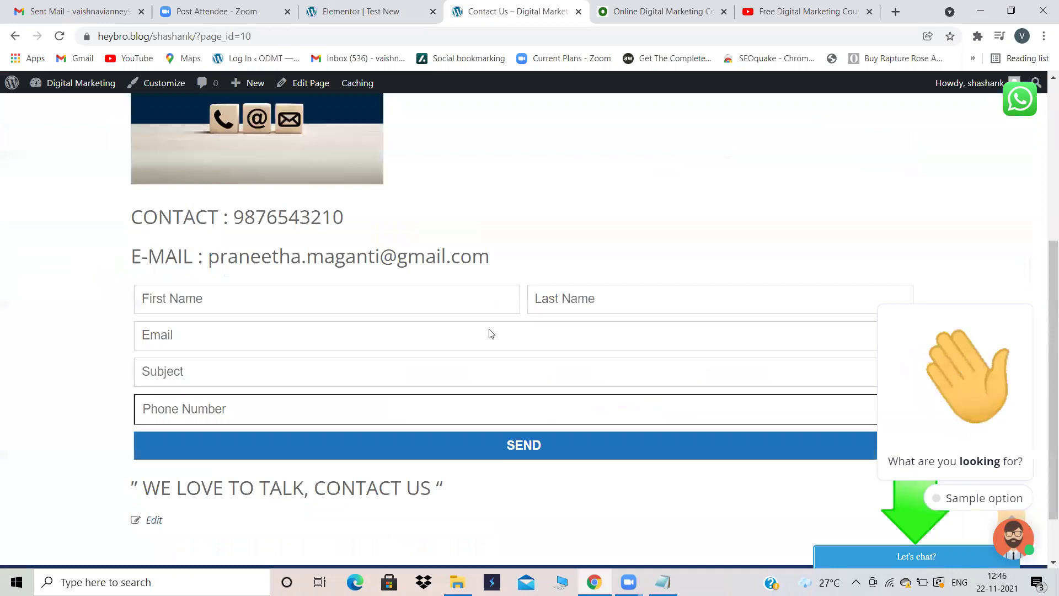
scroll(489, 330, "up", 5)
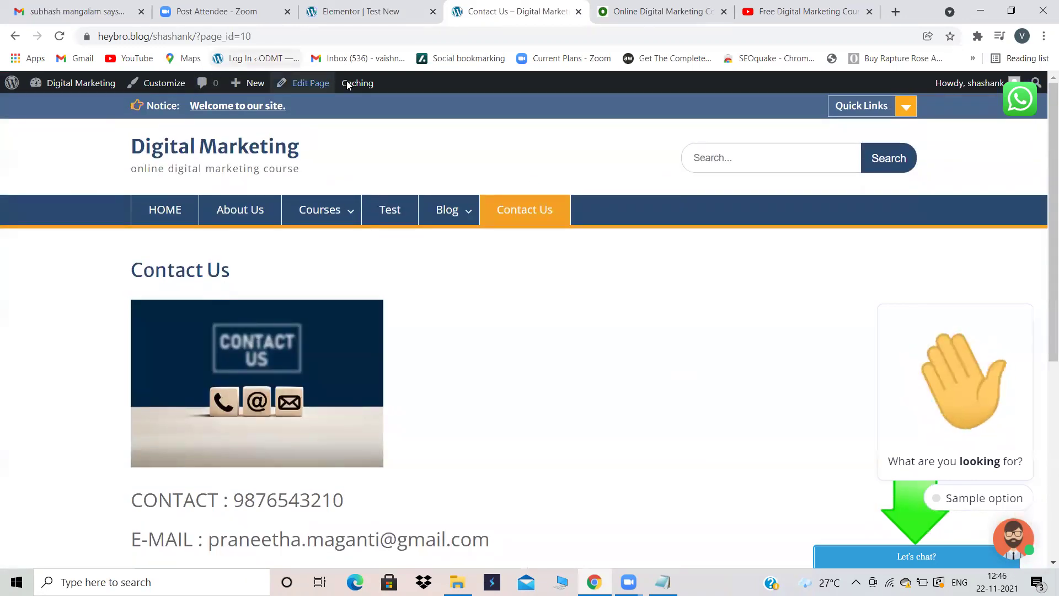
left_click(342, 8)
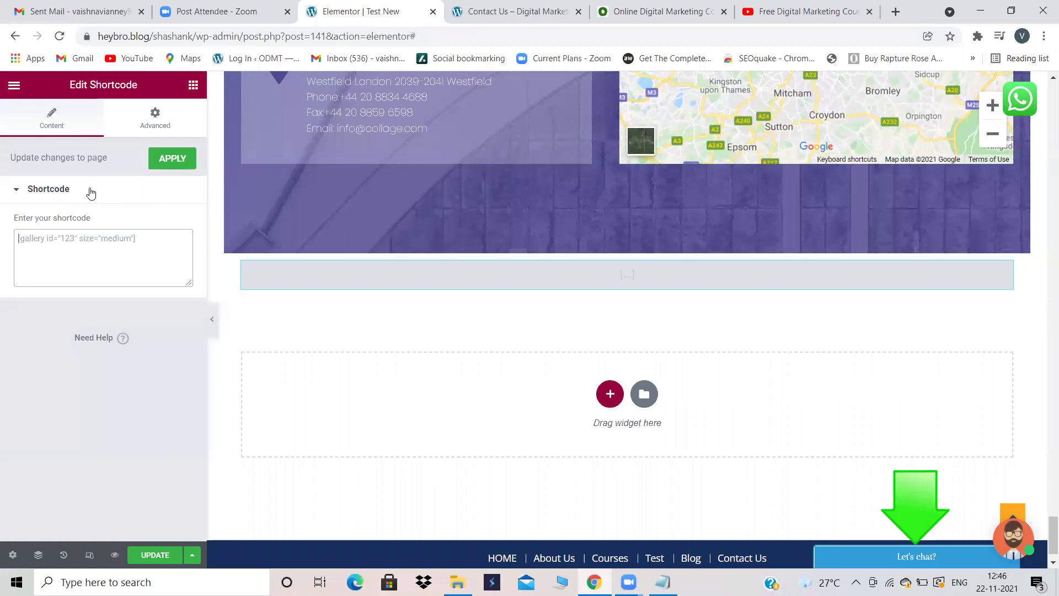
left_click(64, 230)
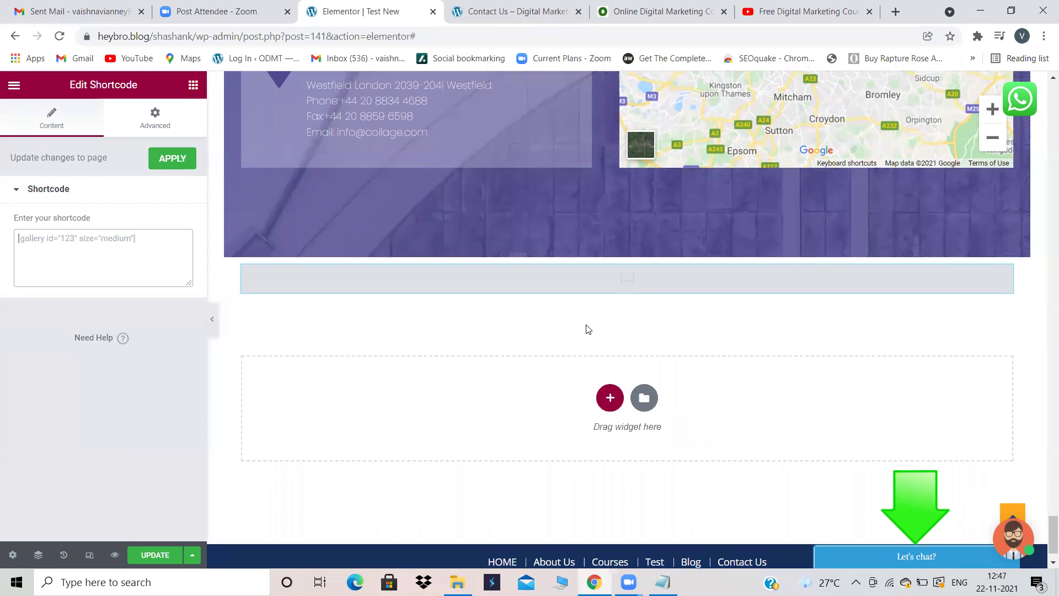
scroll(588, 329, "up", 14)
scroll(588, 329, "down", 12)
scroll(586, 325, "down", 3)
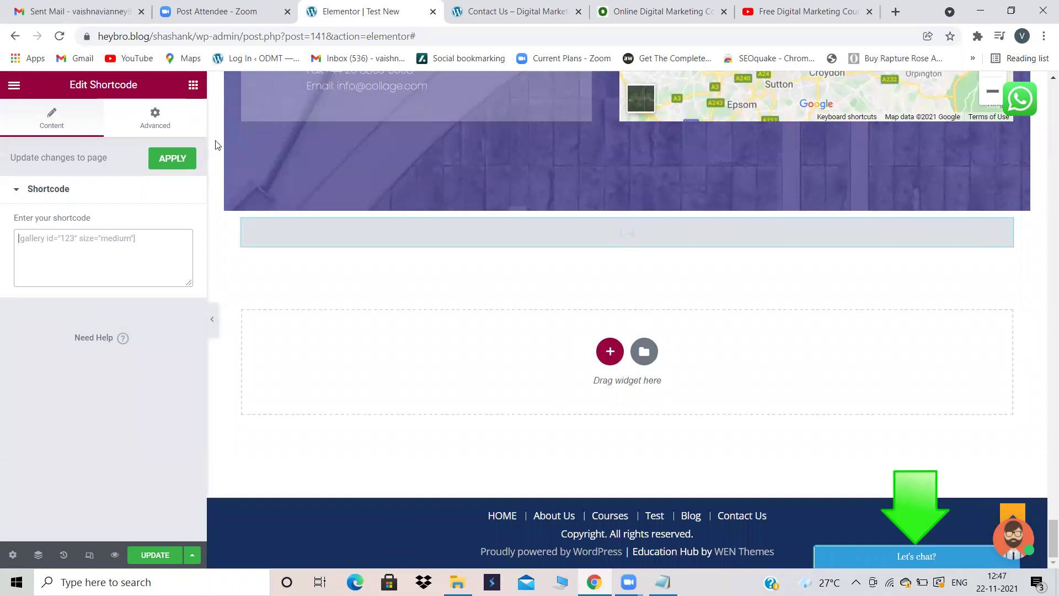
left_click(193, 87)
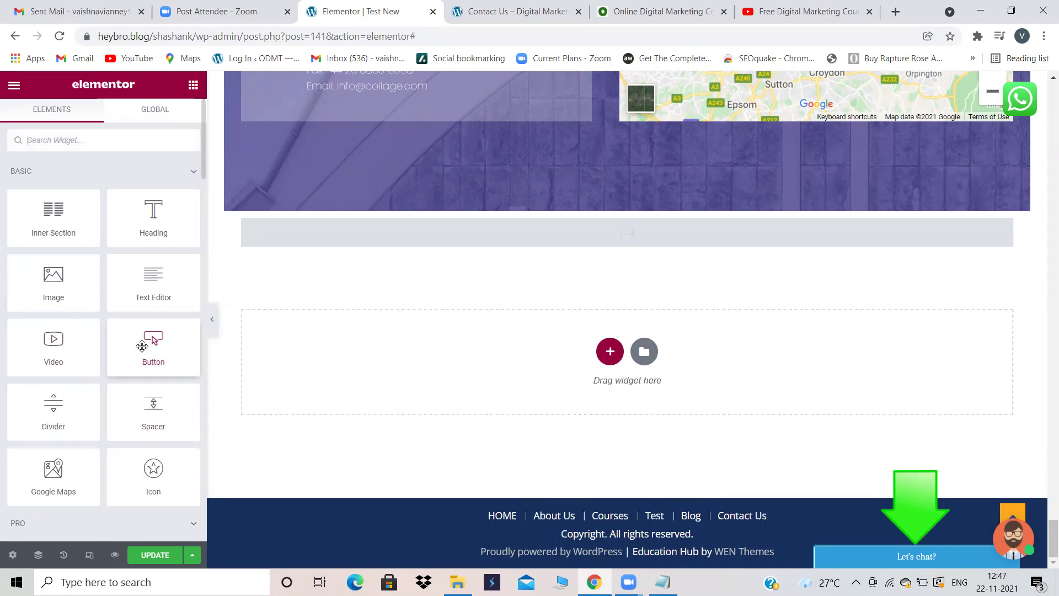
Start exiting to the dashboard, cancel leaving the site, and update the page to save the changes
left_click(12, 86)
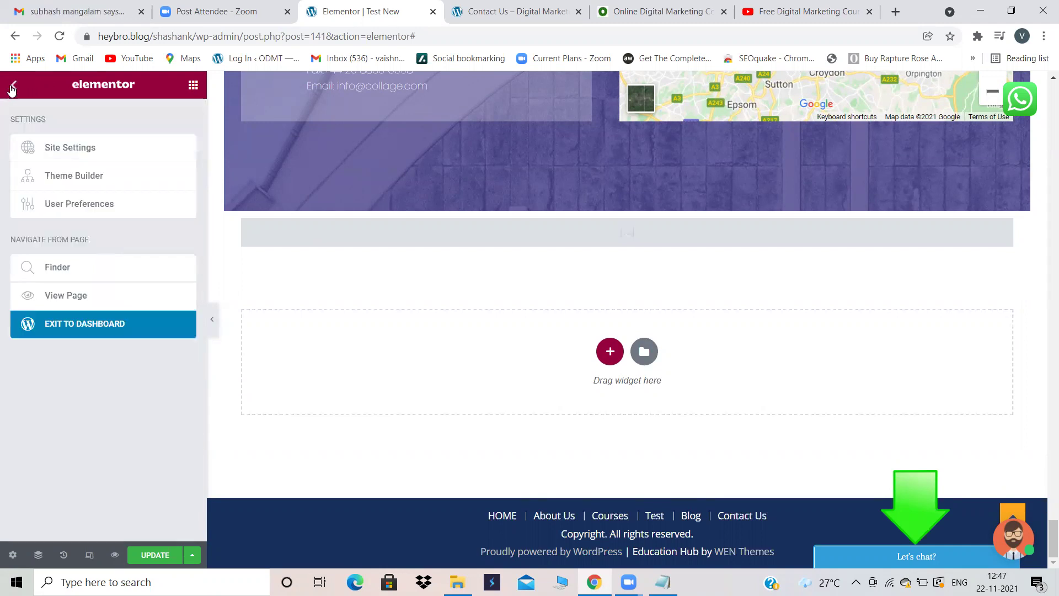
left_click(64, 323)
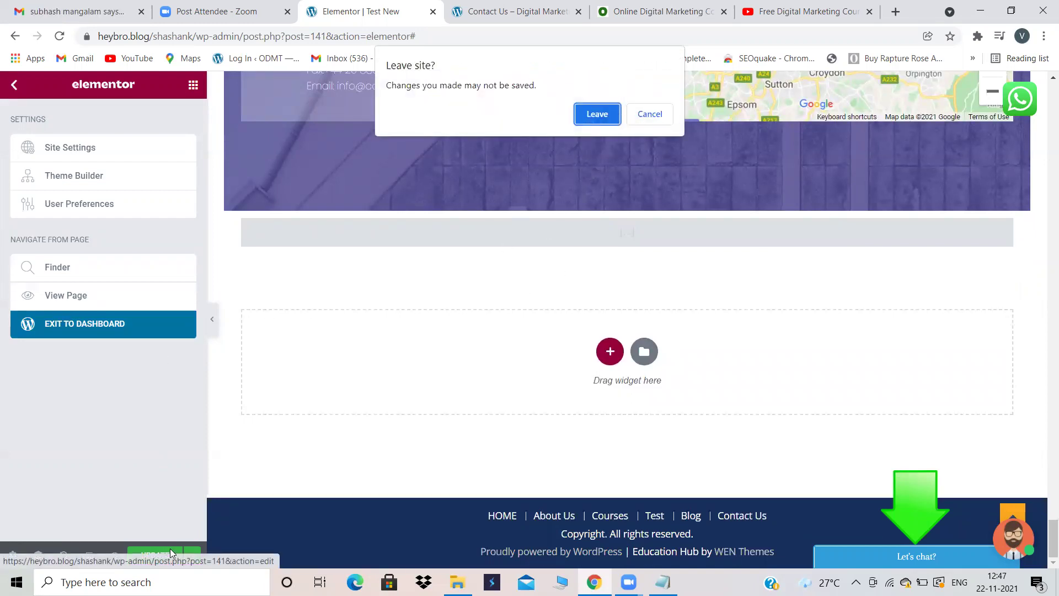
left_click(649, 114)
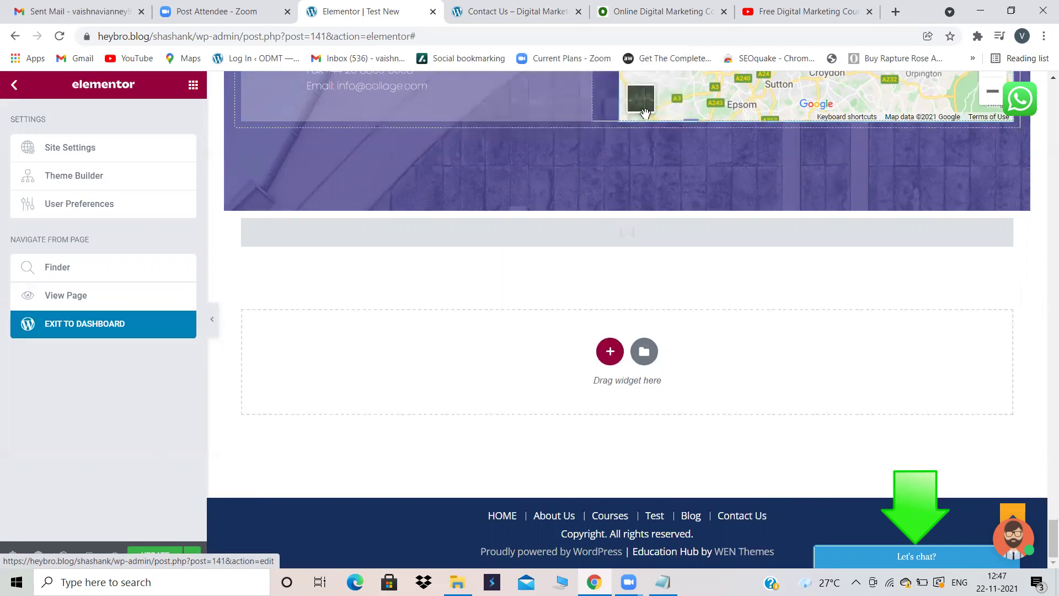
left_click(148, 552)
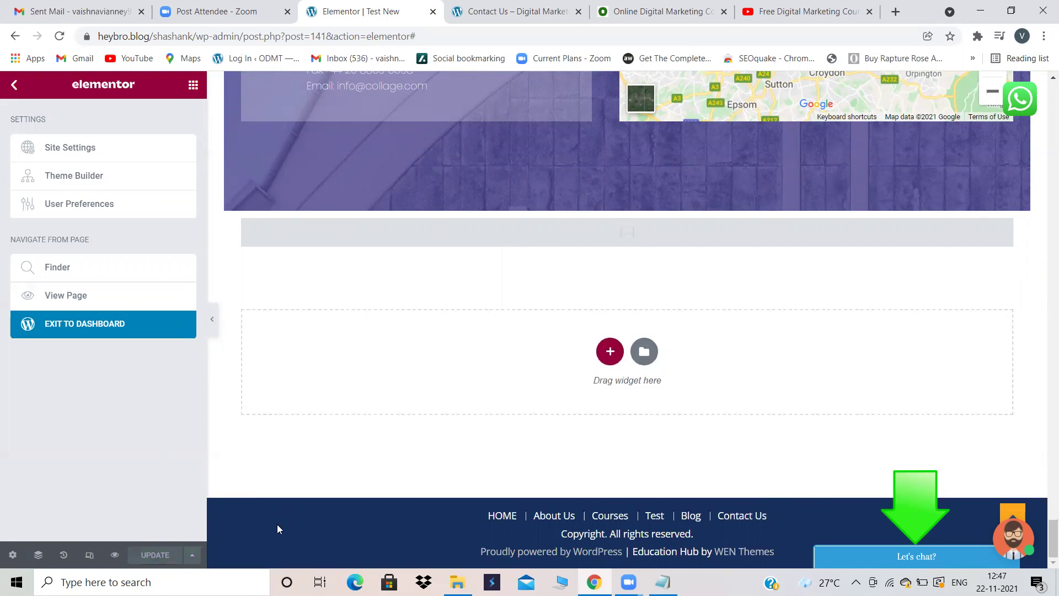
Exit Elementor to the WordPress dashboard and return to the Pages list
left_click(125, 324)
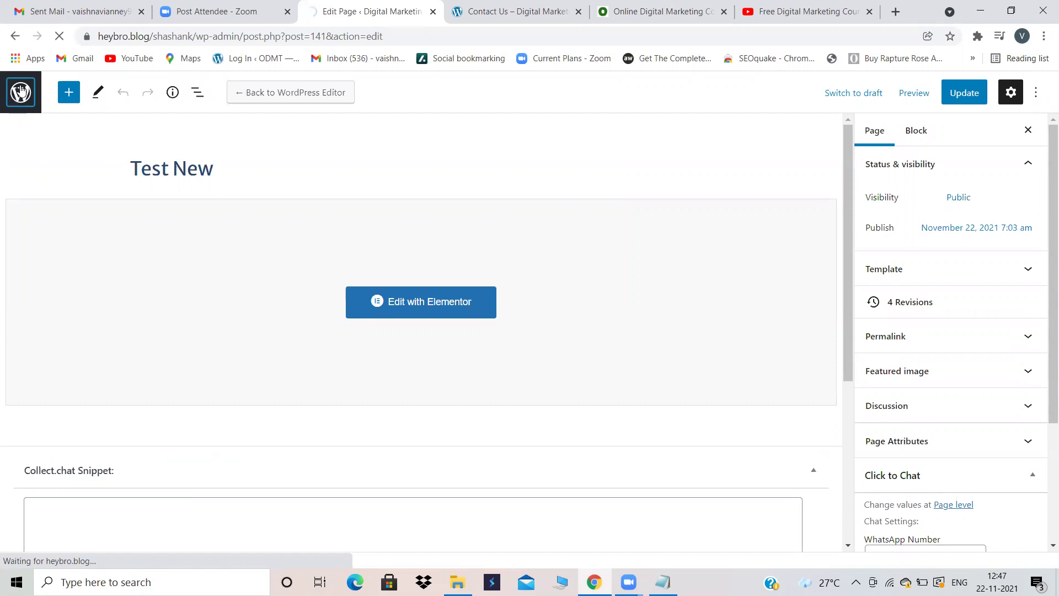
left_click(467, 10)
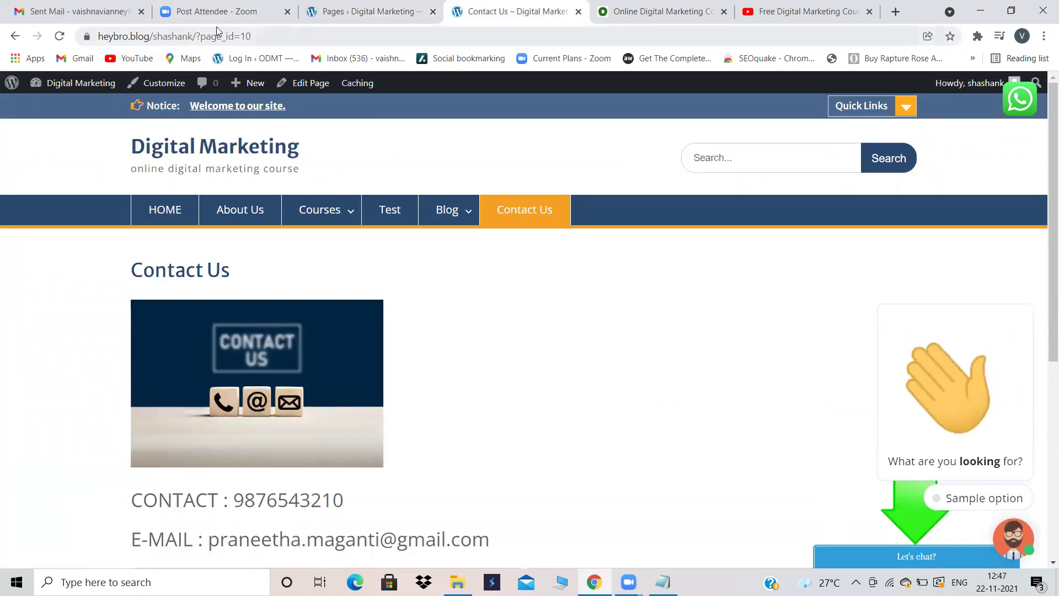
left_click(359, 10)
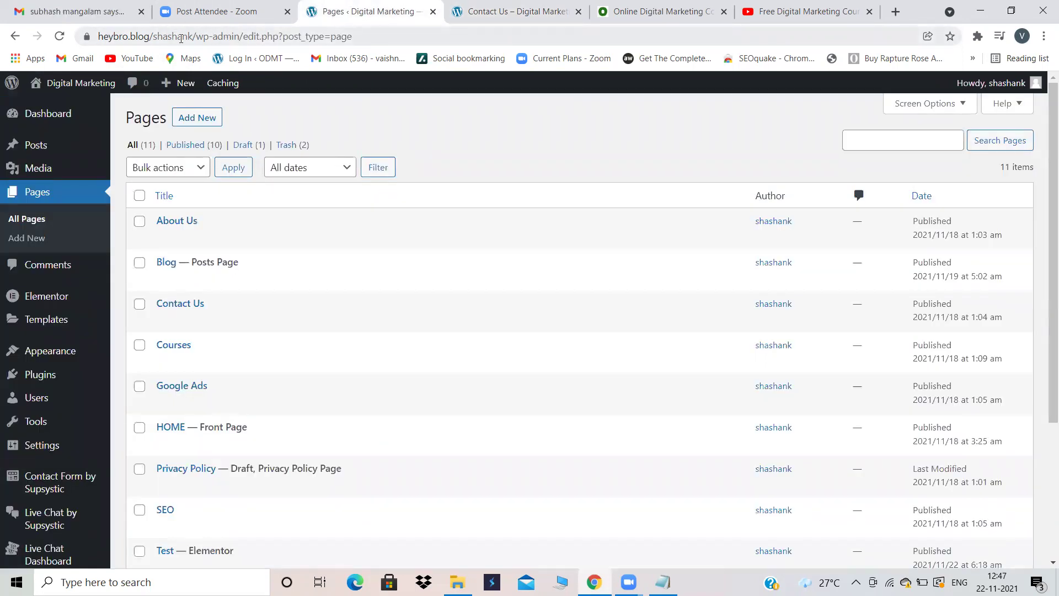
Open the Contact Us page for editing and copy its contact-form shortcode [supsystic-form id=11]
scroll(324, 288, "down", 3)
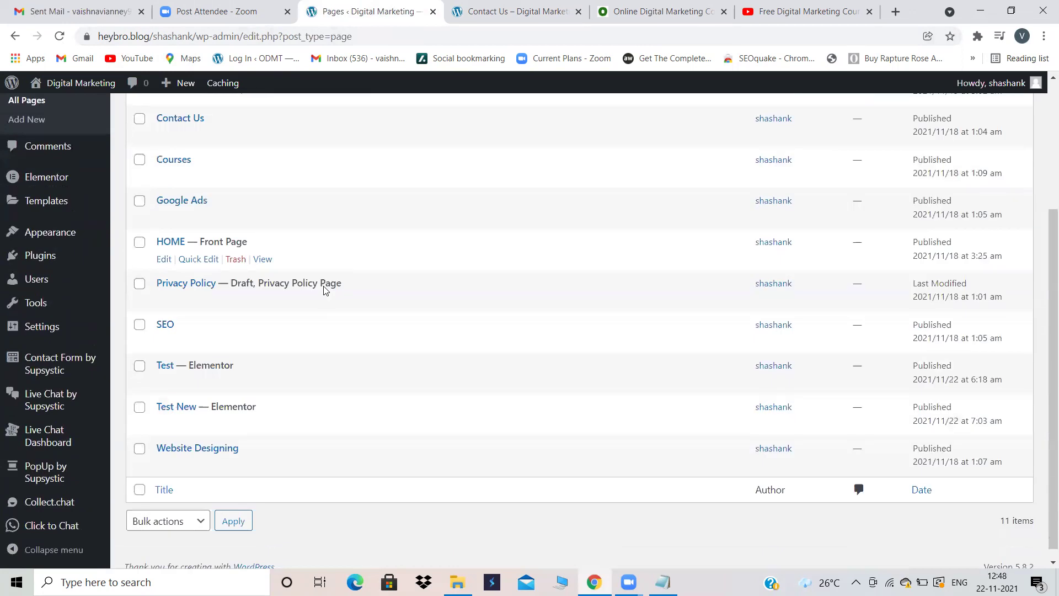
scroll(324, 288, "up", 2)
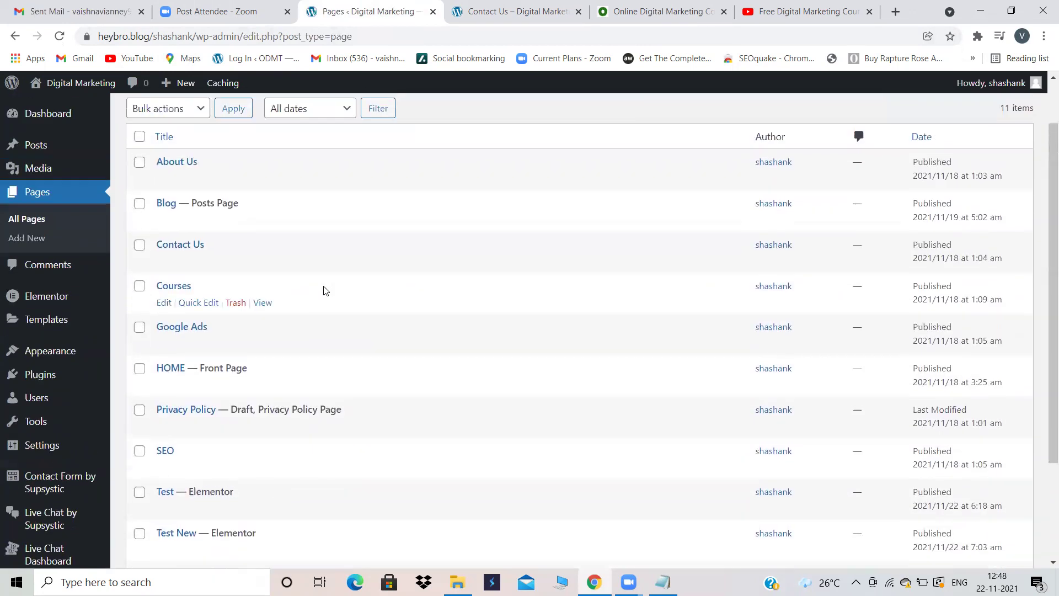
left_click(170, 244)
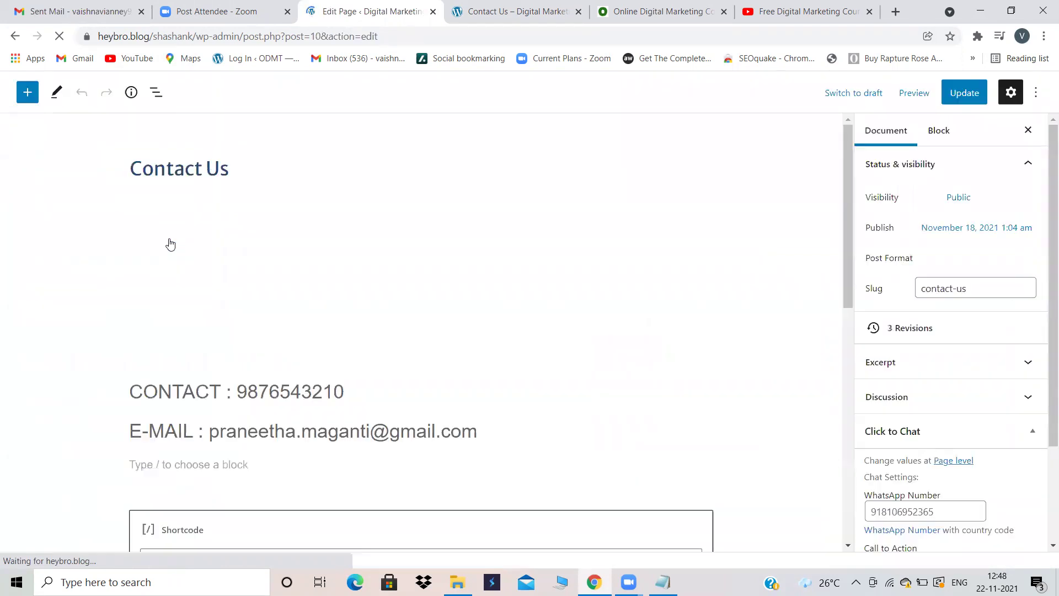
scroll(525, 331, "down", 5)
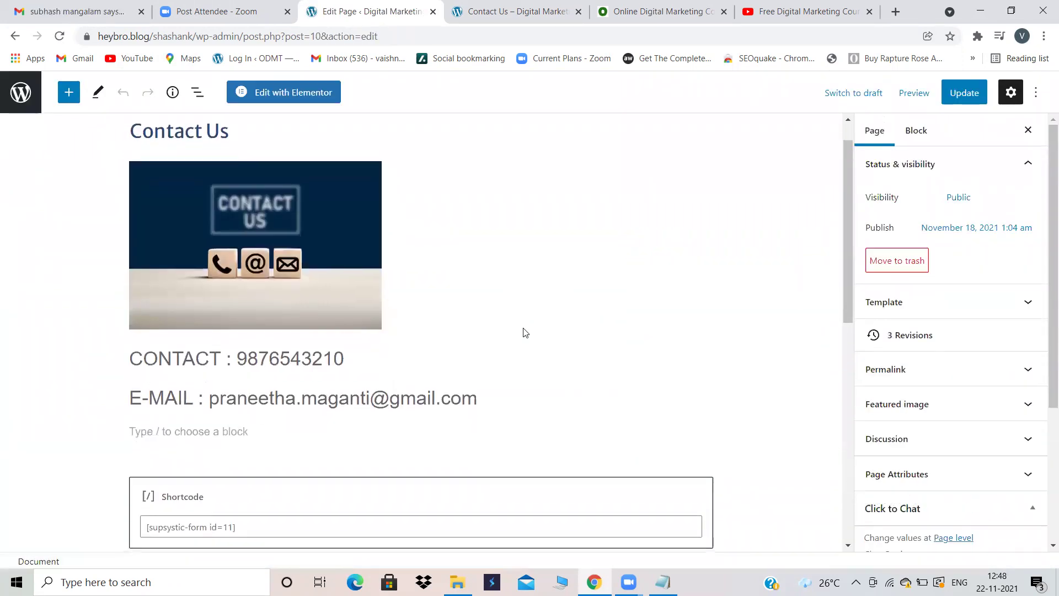
left_click_drag(250, 331, 149, 331)
key("ctrl+c")
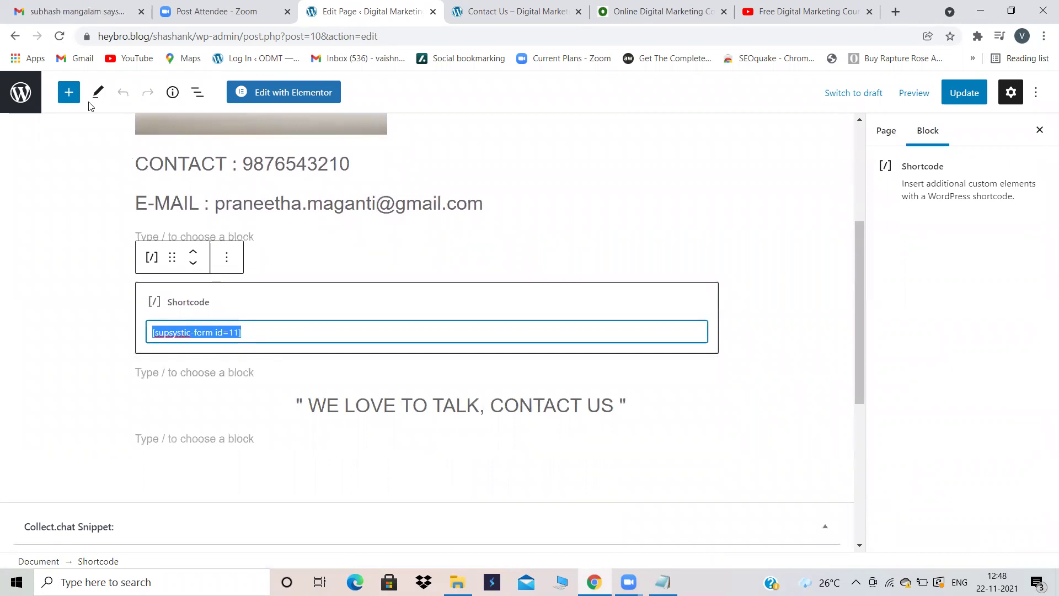
Reopen the Test New page in Elementor from the Pages list, dismiss the chat greeting and newsletter popup, and go to the page's end
left_click(22, 92)
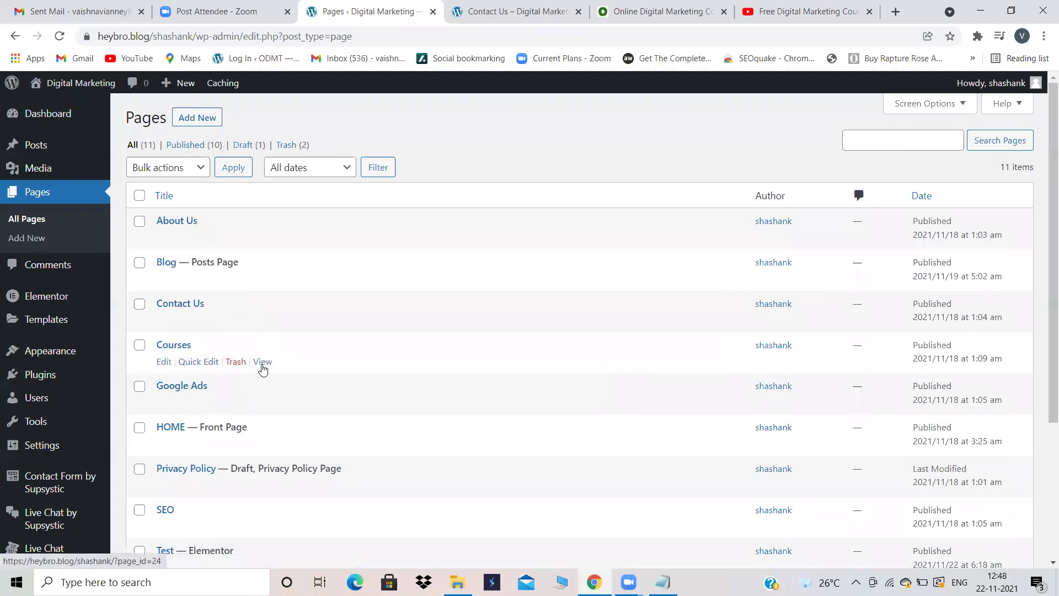
scroll(262, 368, "down", 3)
left_click(174, 394)
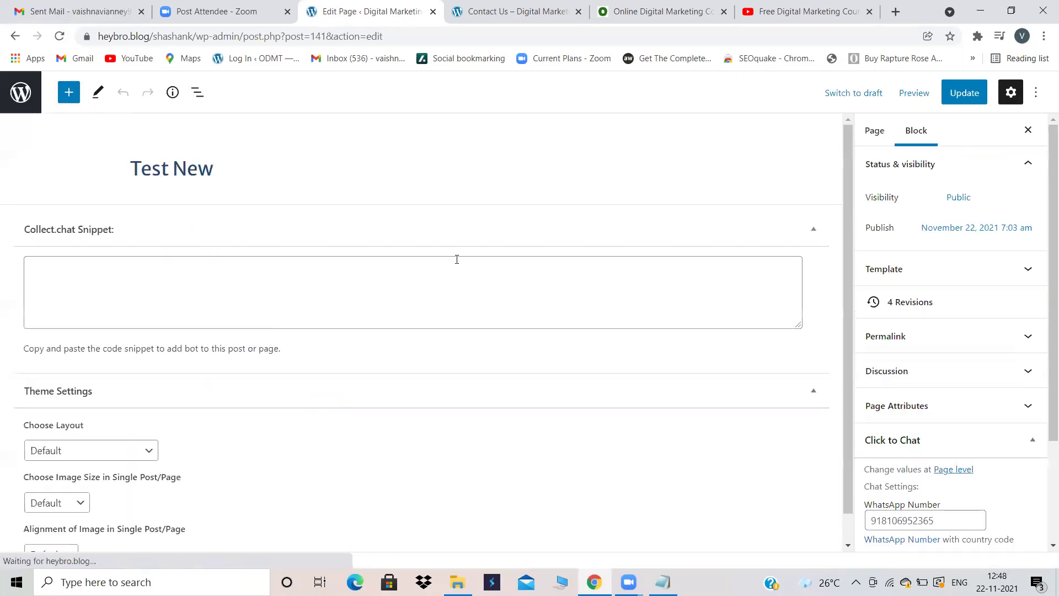
left_click(418, 301)
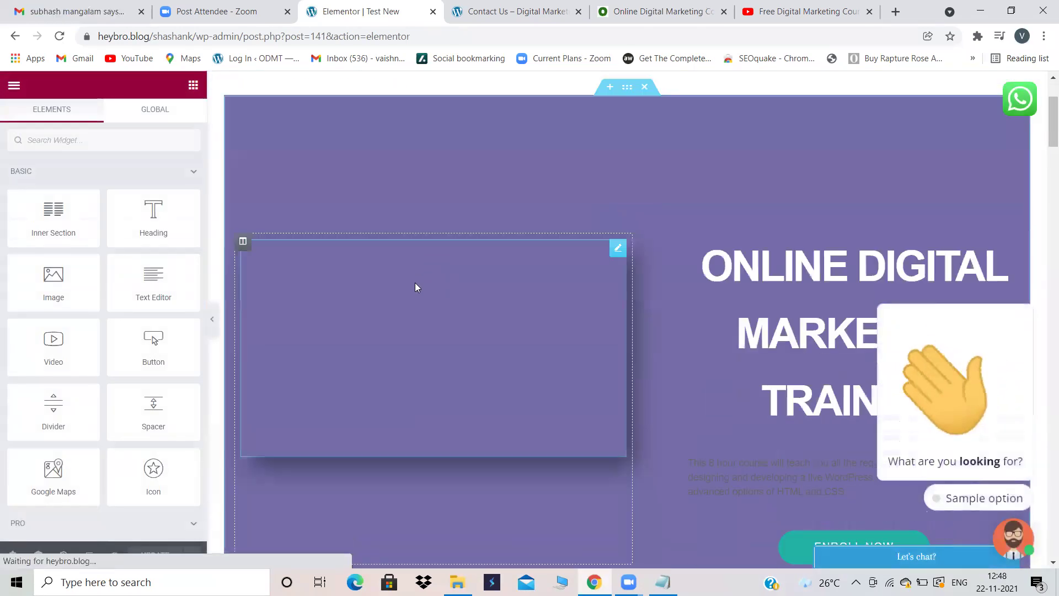
scroll(415, 283, "down", 20)
scroll(408, 183, "down", 10)
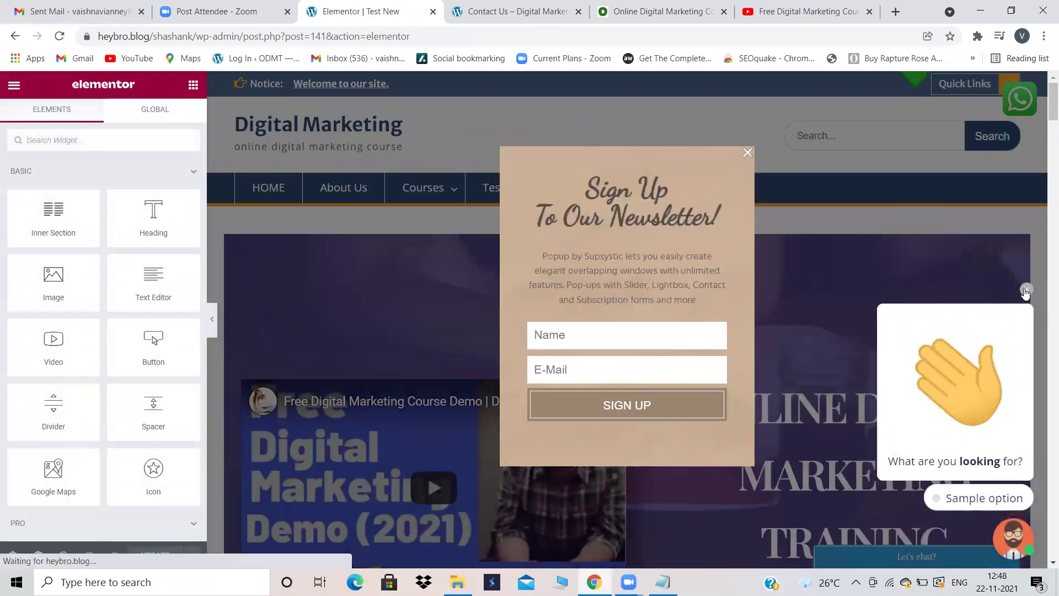
left_click(1025, 290)
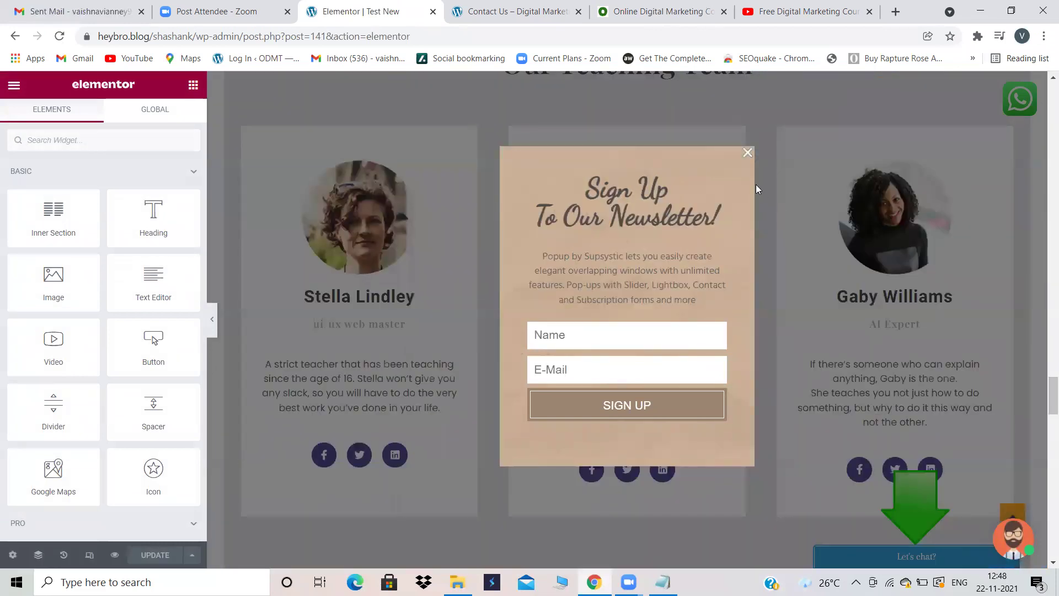
scroll(684, 298, "down", 20)
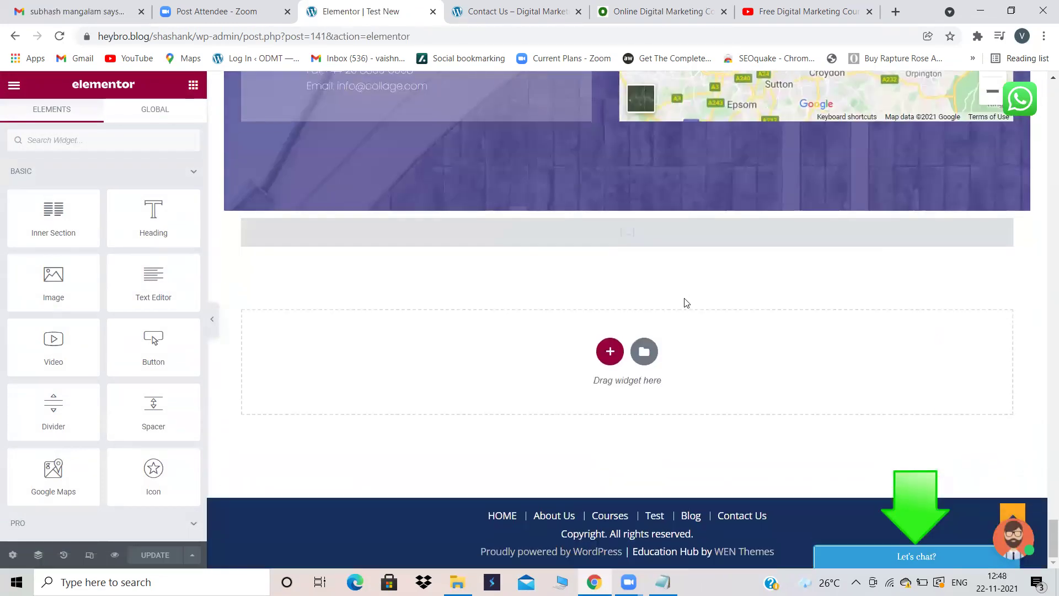
Add another single-column section below the empty shortcode section and place a Shortcode widget in it
left_click(609, 351)
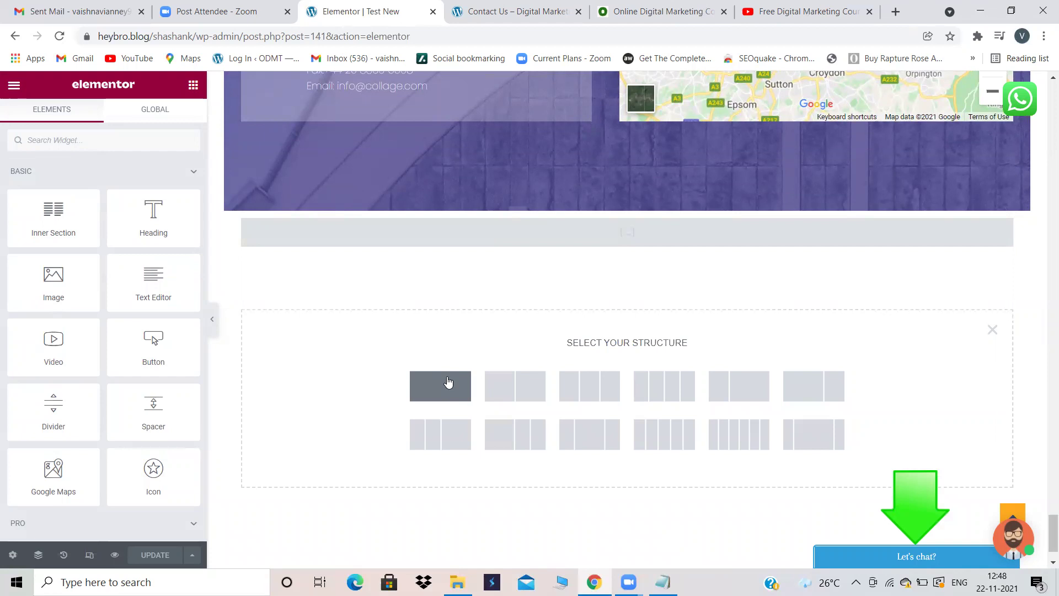
left_click(448, 382)
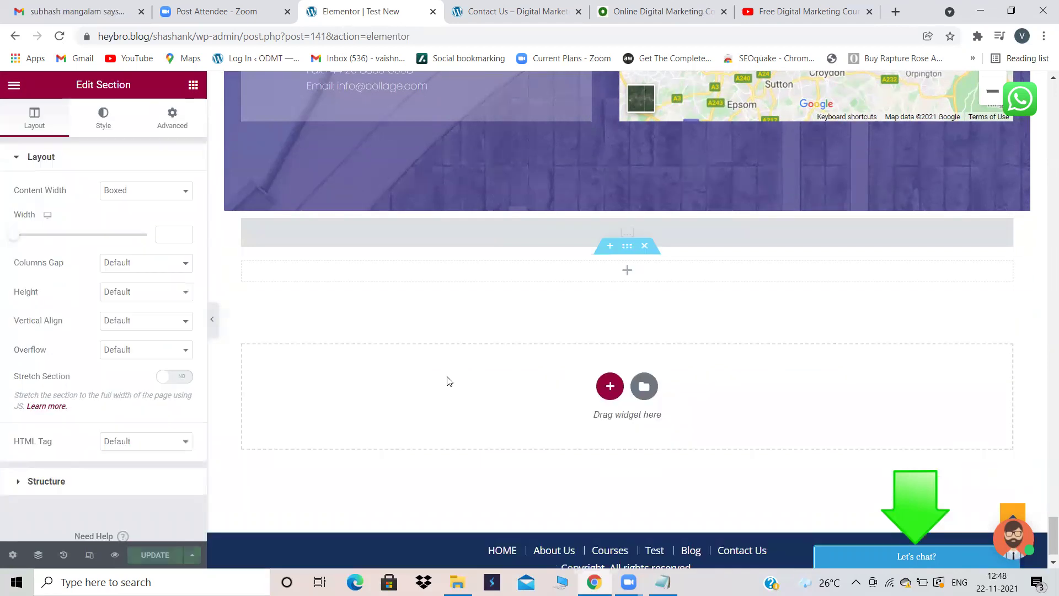
left_click(193, 84)
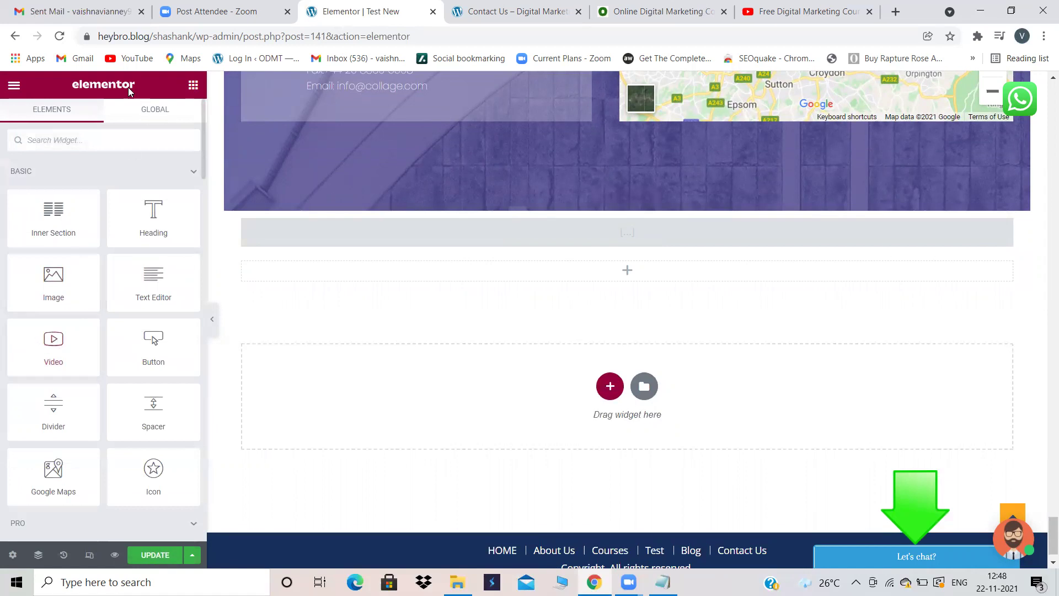
left_click(87, 134)
type("SHORT")
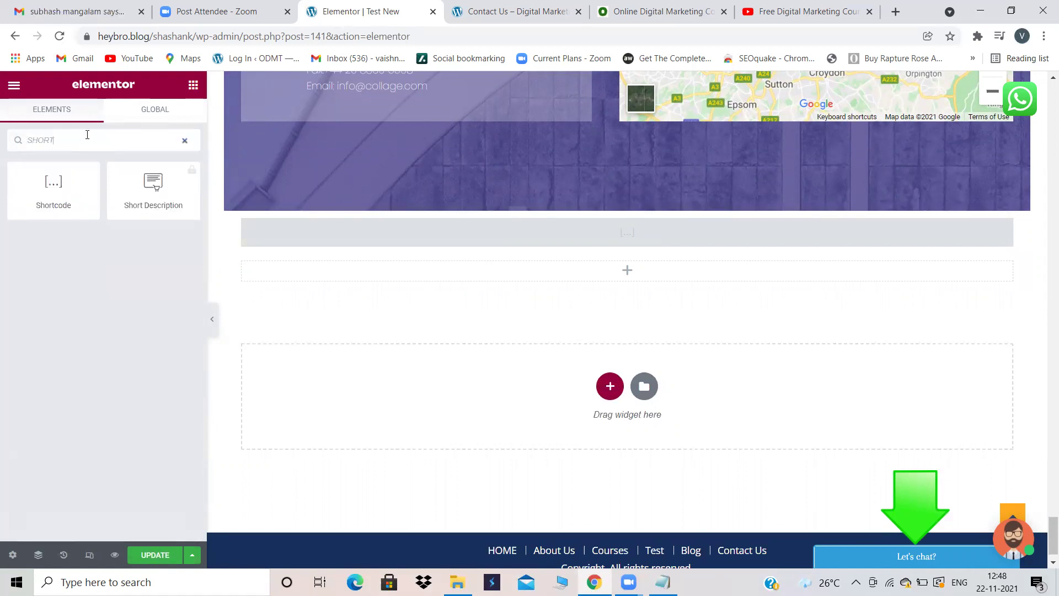
left_click_drag(51, 179, 494, 268)
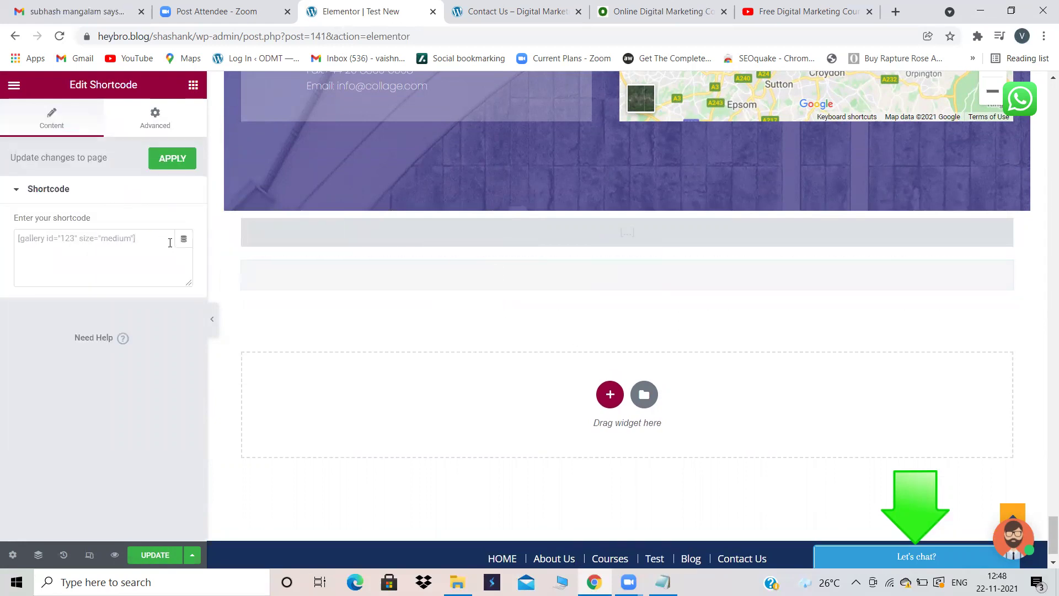
Paste the shortcode [supsystic-form id=11] into the new Shortcode widget and update the page
left_click(157, 242)
key("ctrl+v")
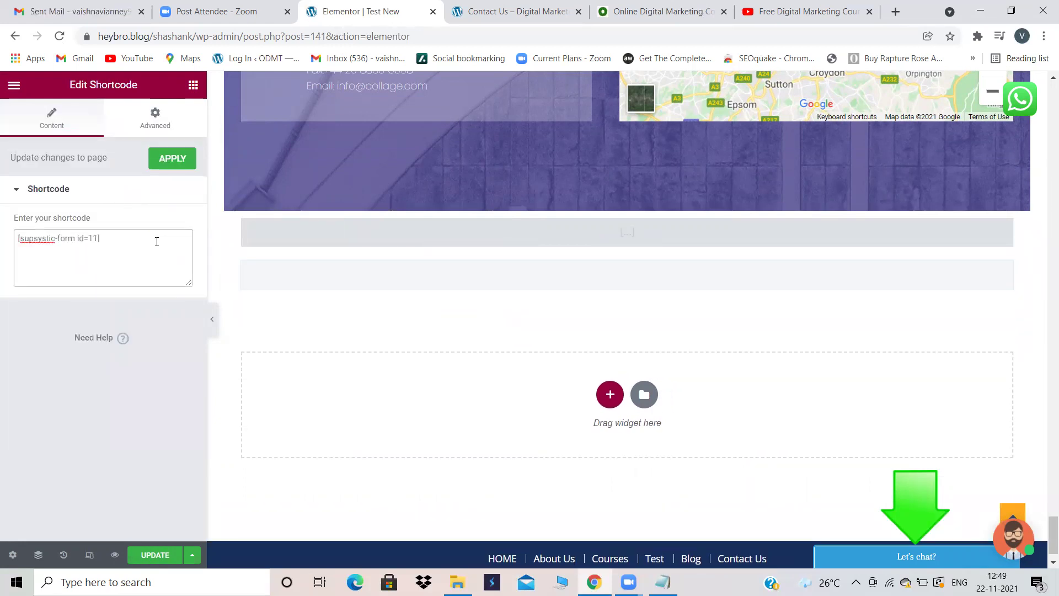
left_click(152, 553)
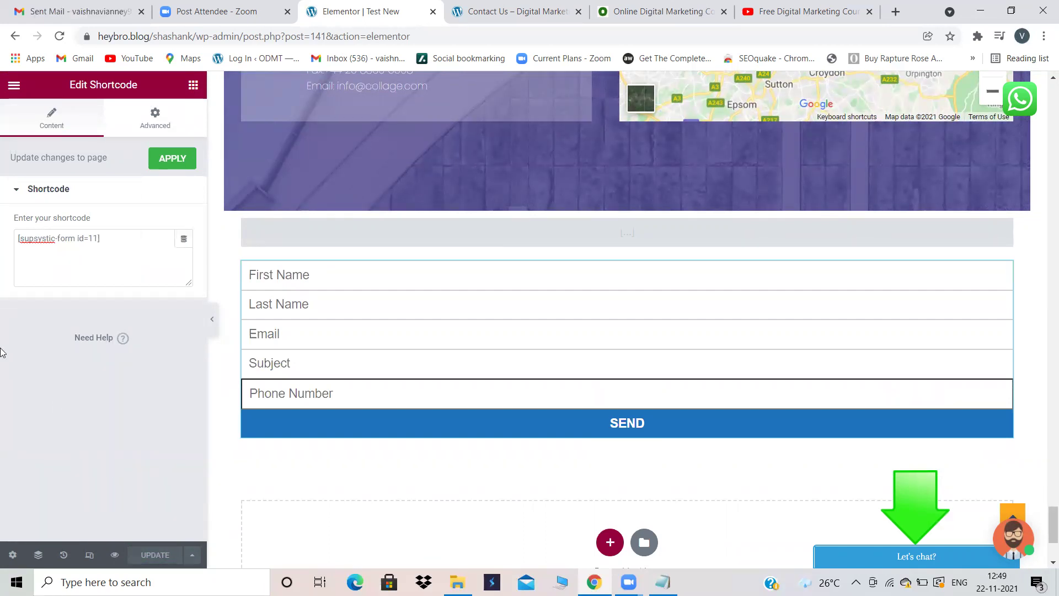
Exit the Test New page's Elementor editor to the dashboard and go back to the Pages list
left_click(14, 87)
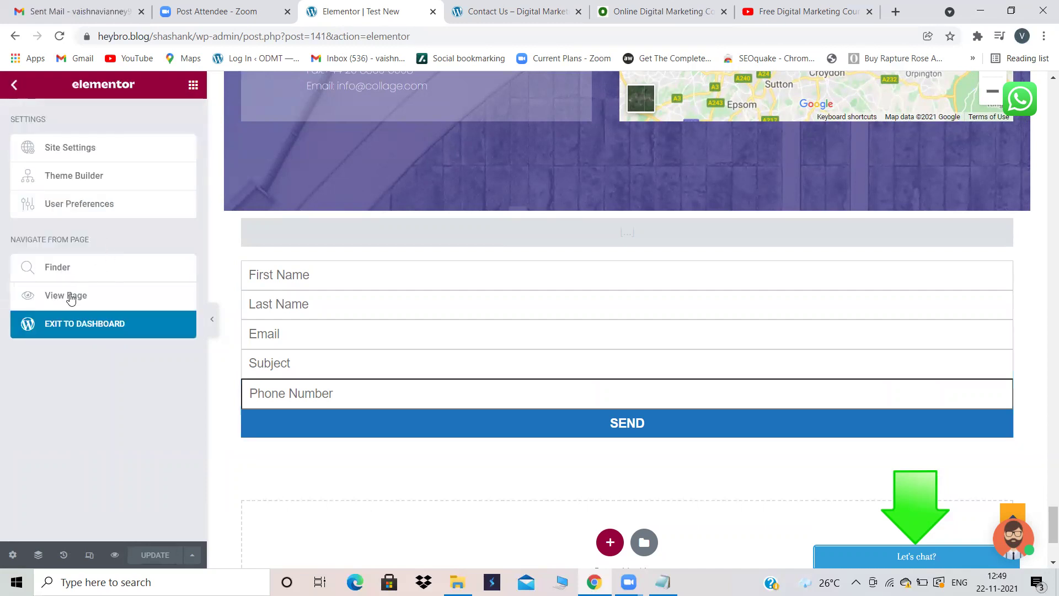
left_click(59, 320)
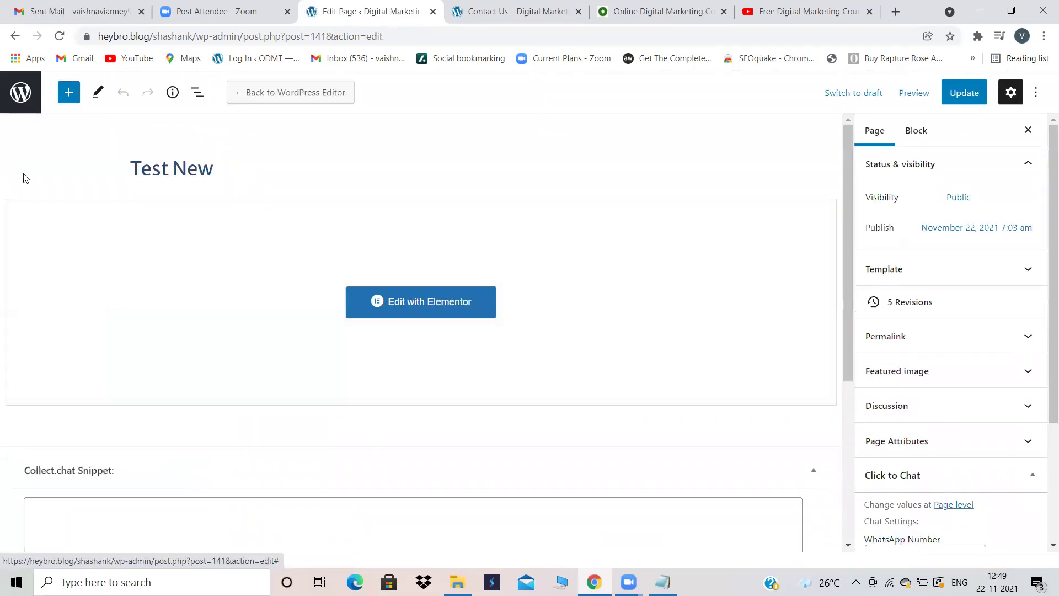
left_click(18, 94)
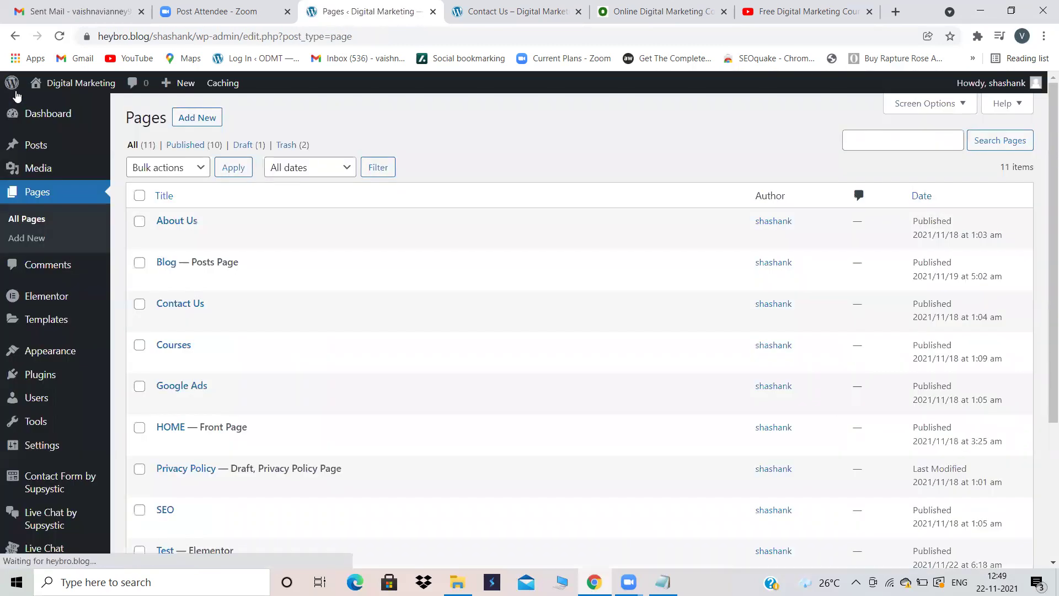
Open the Courses page in Elementor, dismiss the newsletter popup, and examine the add-section and add-template area below its content
scroll(417, 294, "down", 4)
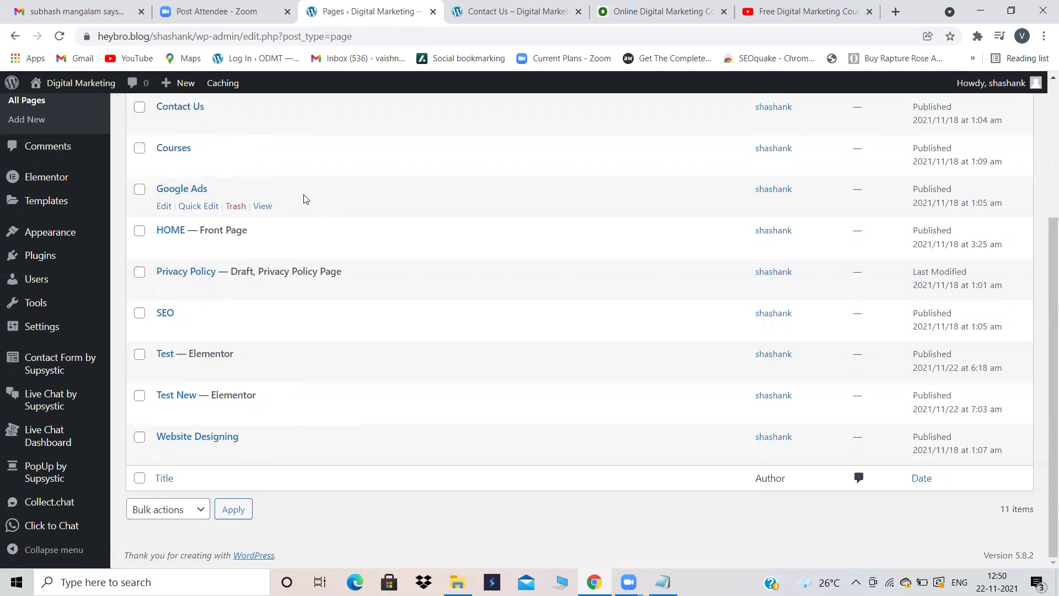
scroll(303, 199, "up", 1)
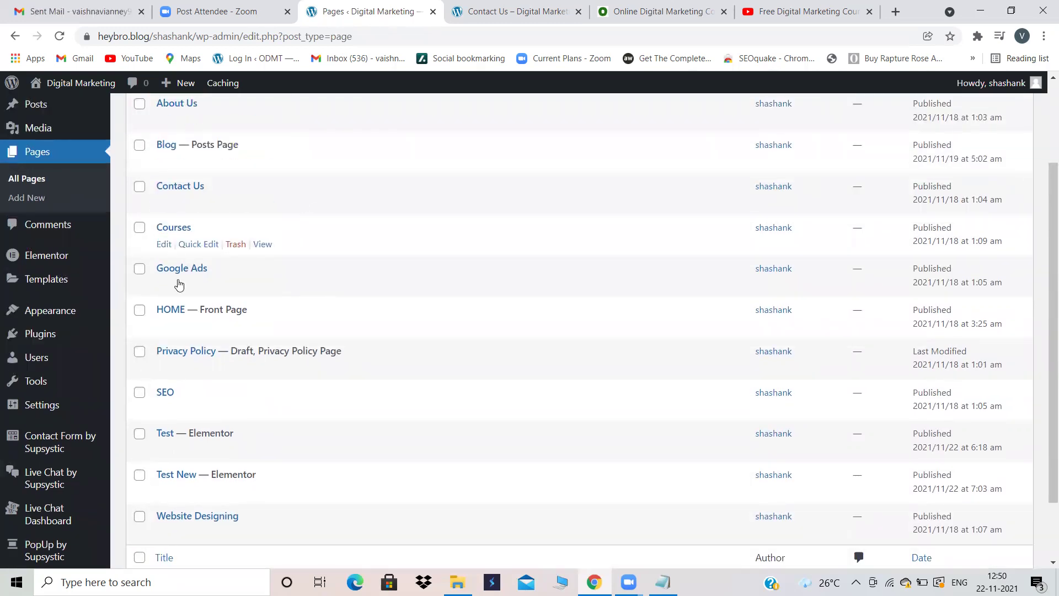
left_click(185, 230)
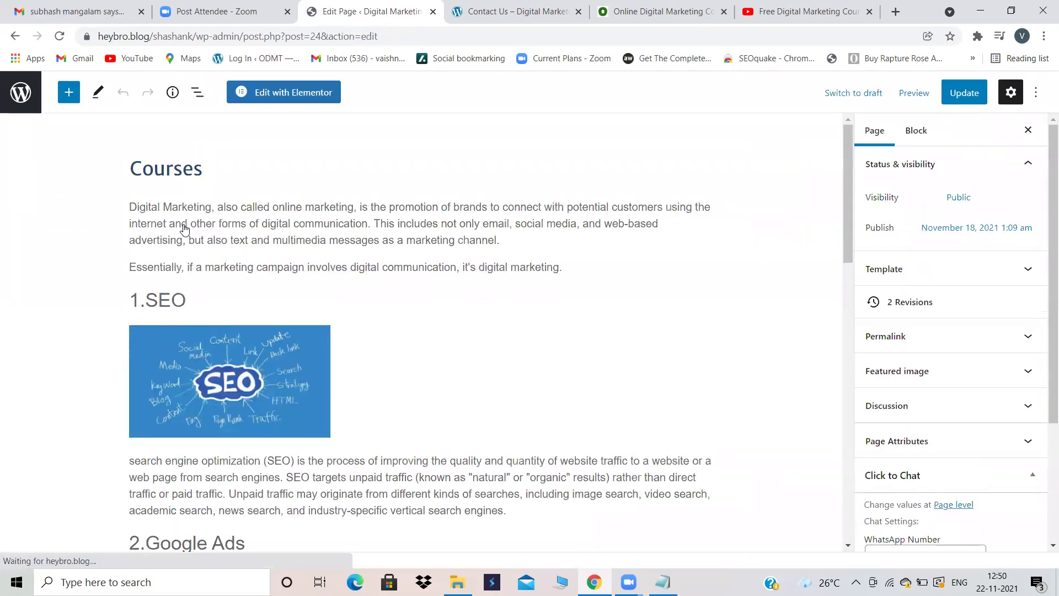
left_click(275, 93)
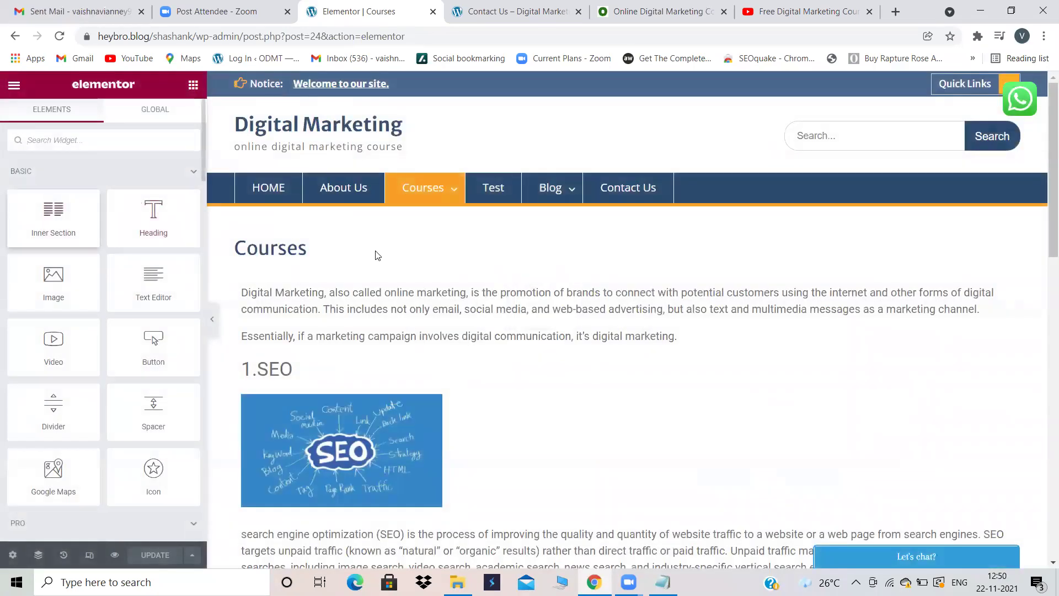
scroll(471, 292, "down", 15)
scroll(471, 290, "down", 1)
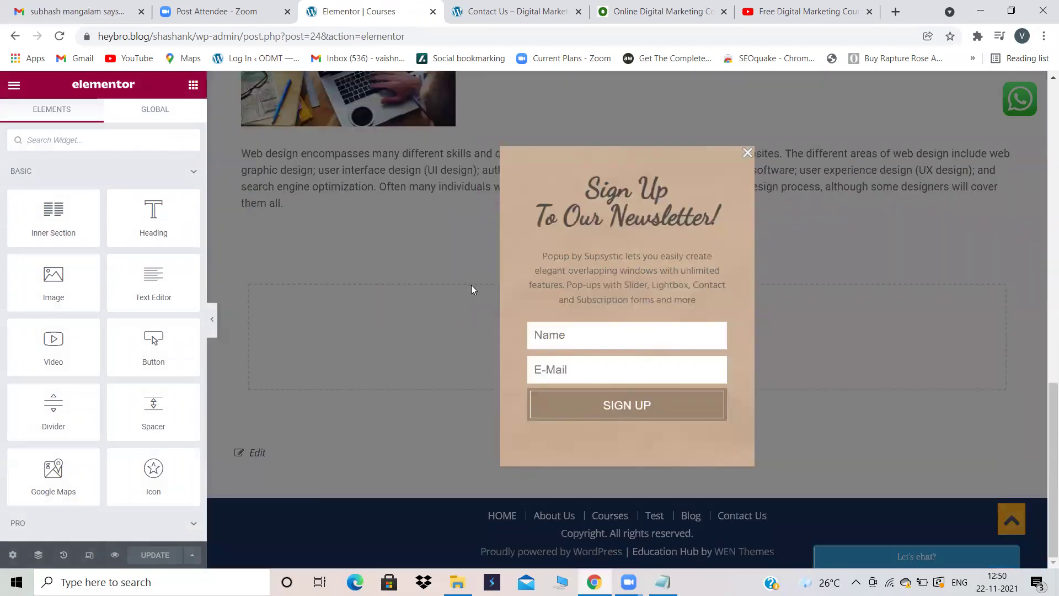
left_click(748, 153)
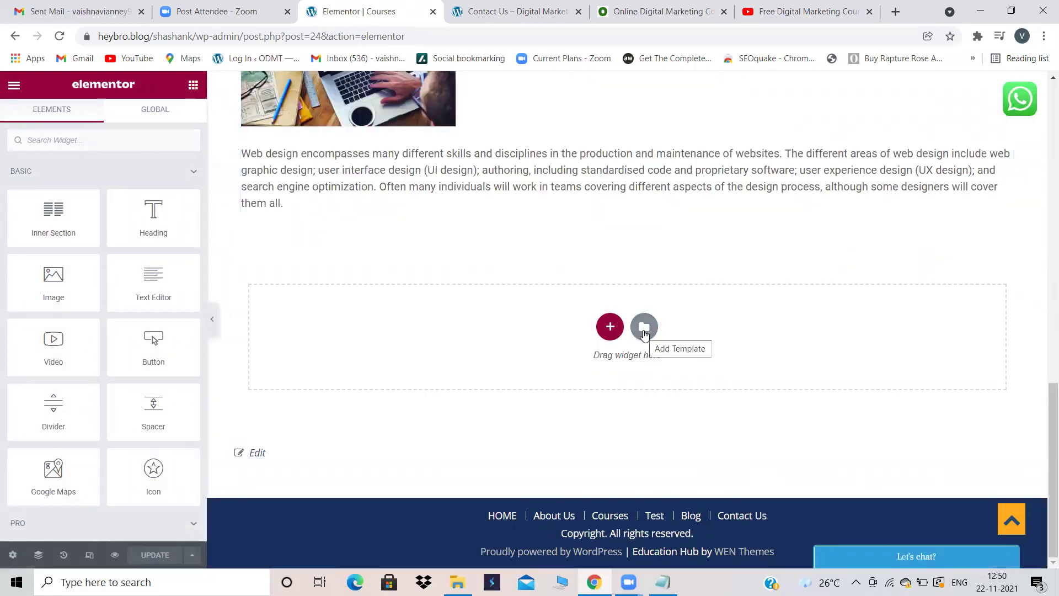
Exit the Courses page's Elementor editor to the dashboard and return to the Pages list
left_click(6, 87)
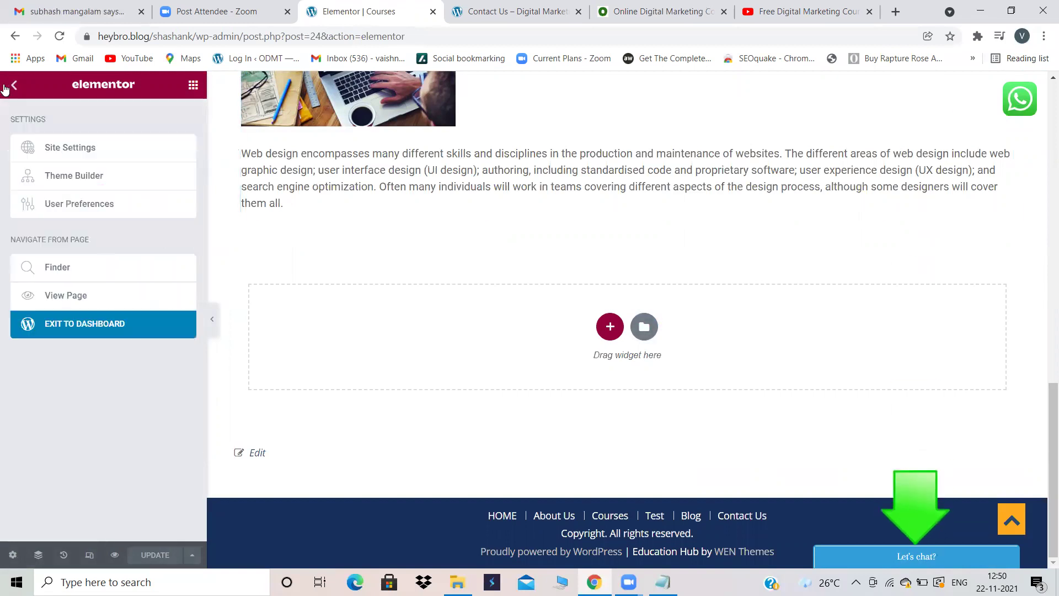
left_click(75, 323)
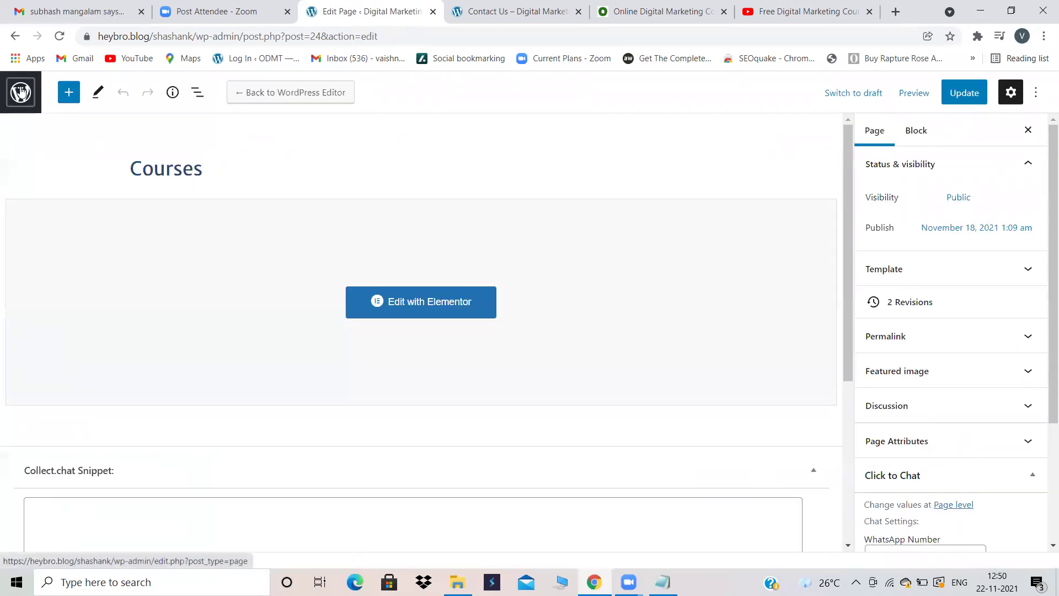
left_click(21, 91)
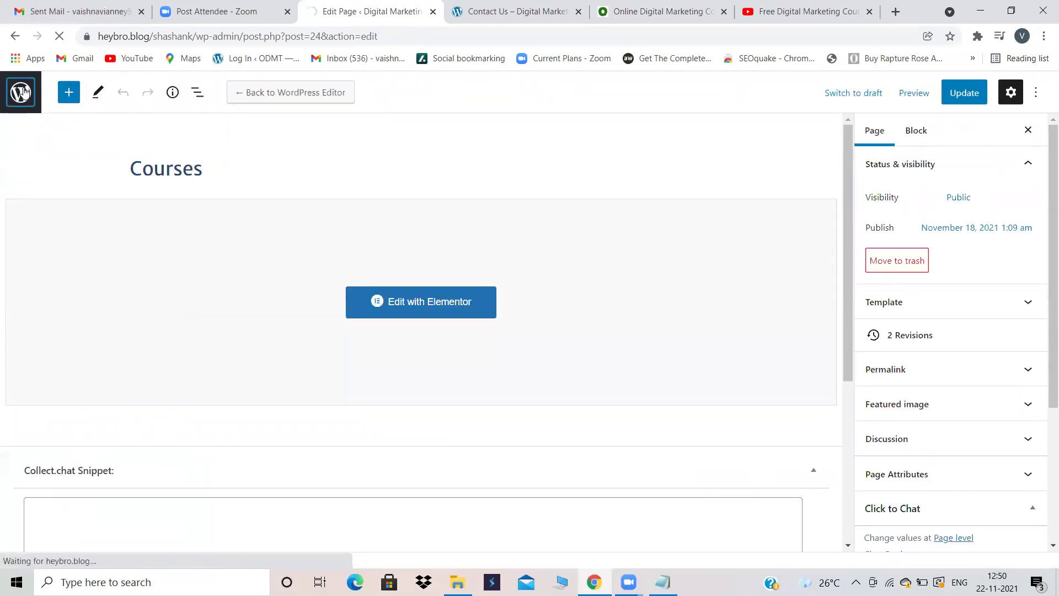